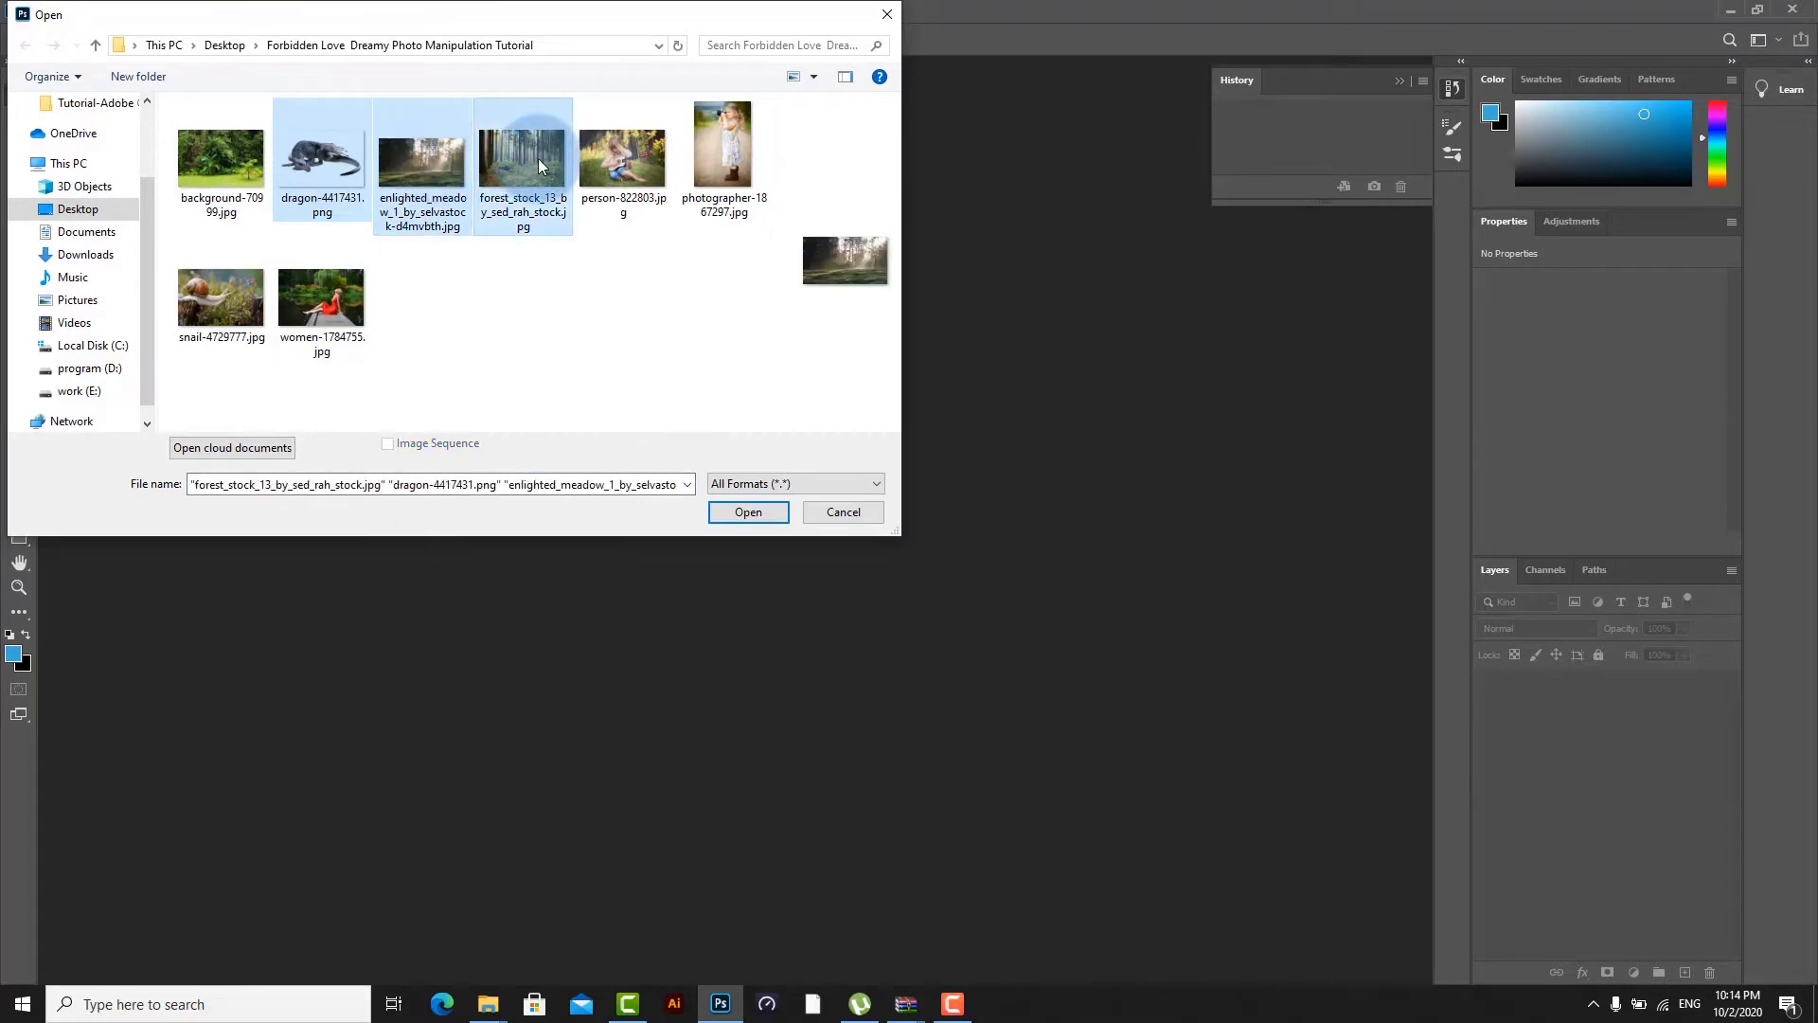
- Open the dragon, enlighted_meadow and forest_stock images and place the meadow photo as a new layer in the forest document
double_click(539, 167)
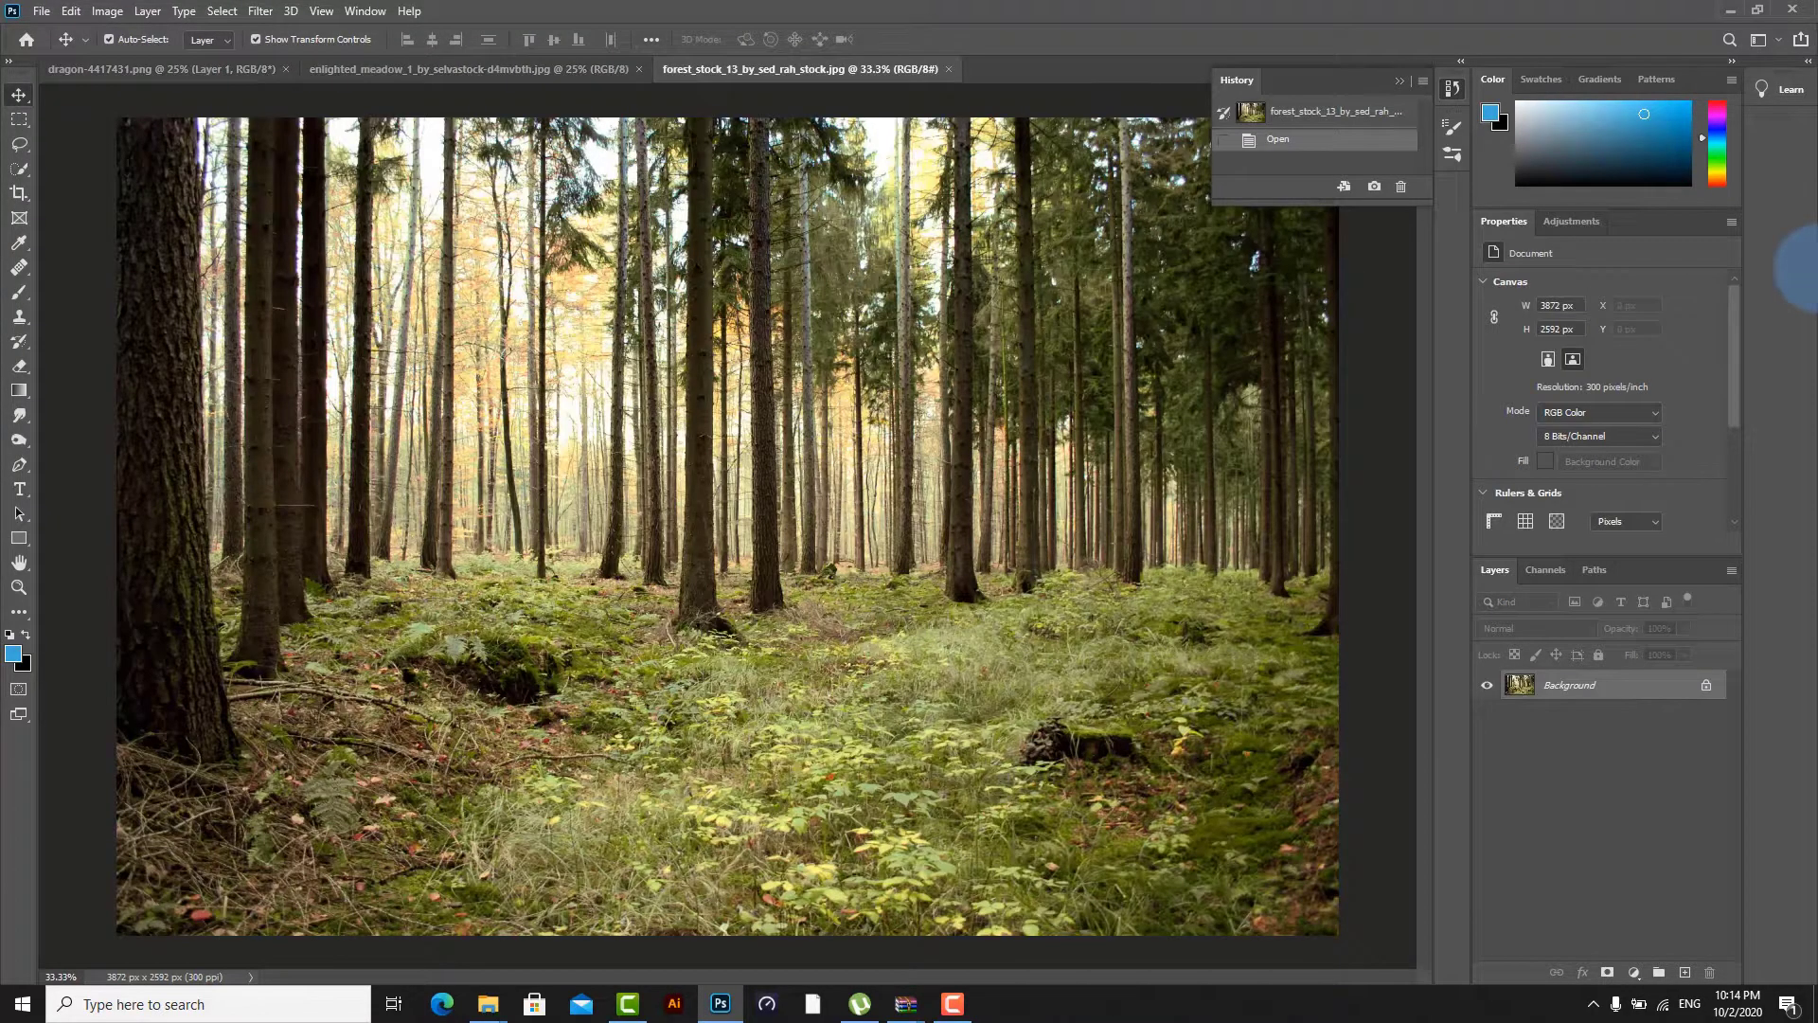
click(468, 76)
drag(620, 358, 776, 651)
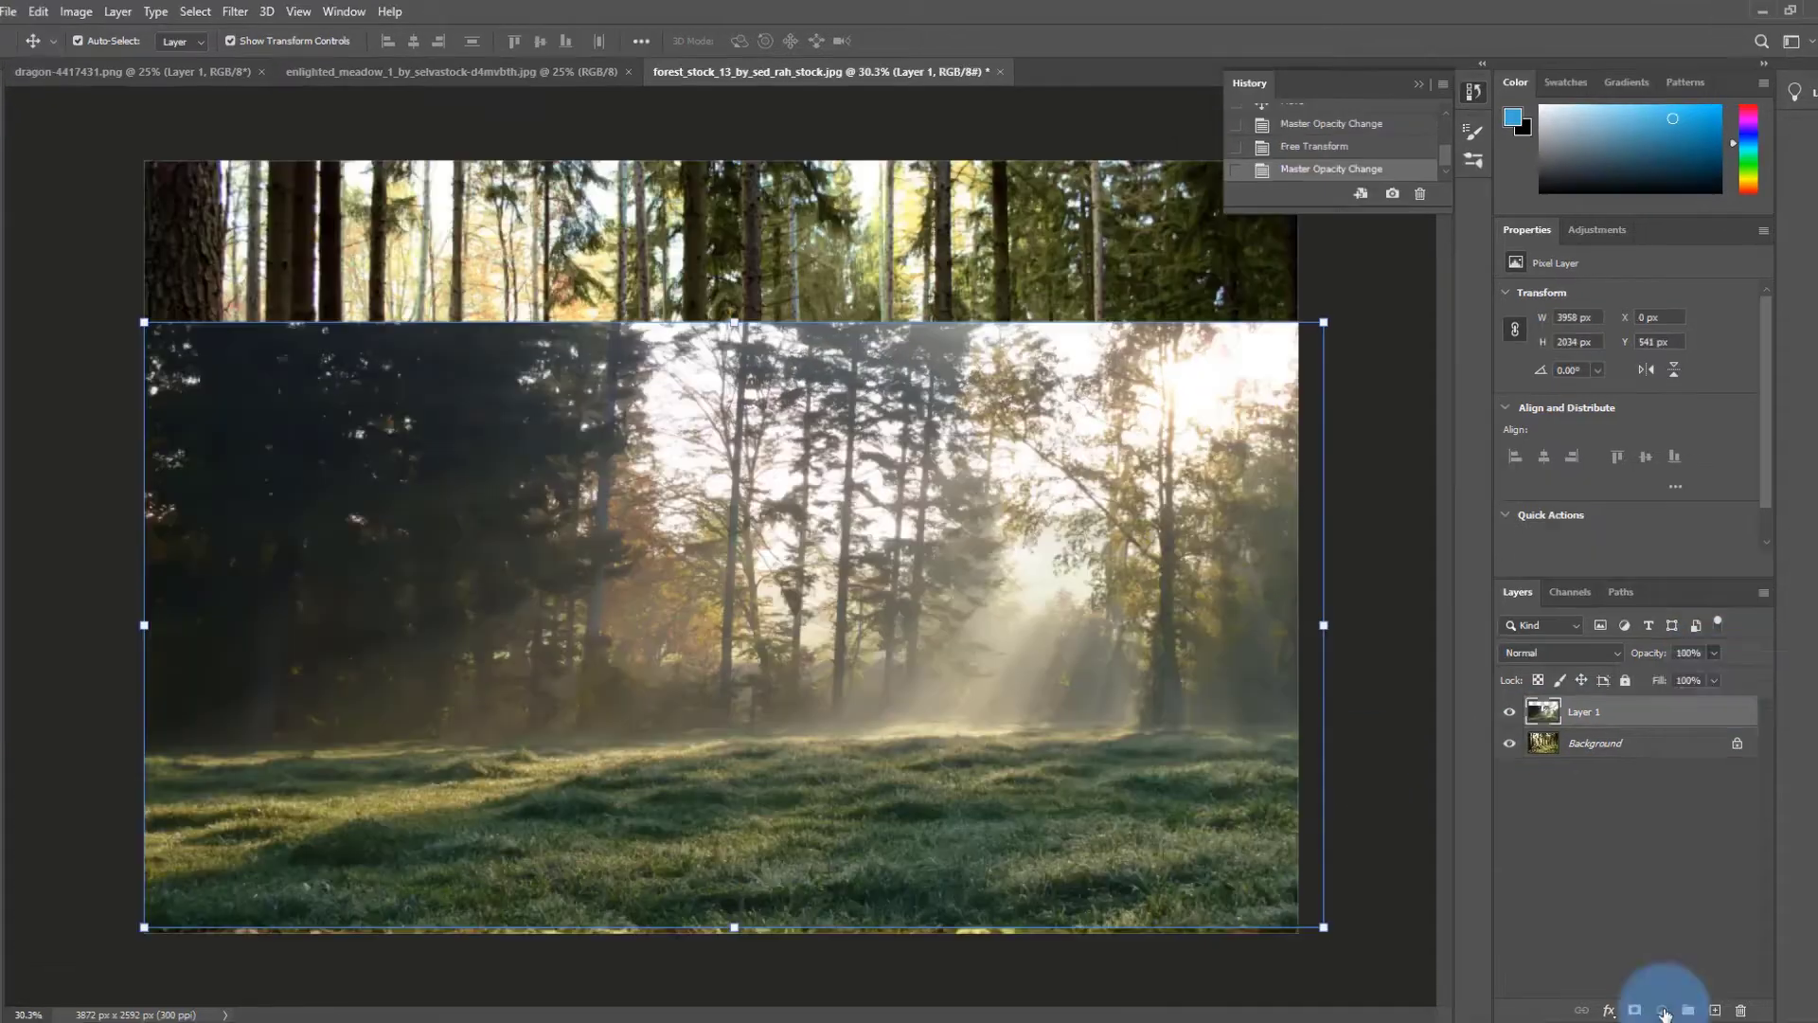
click(1634, 972)
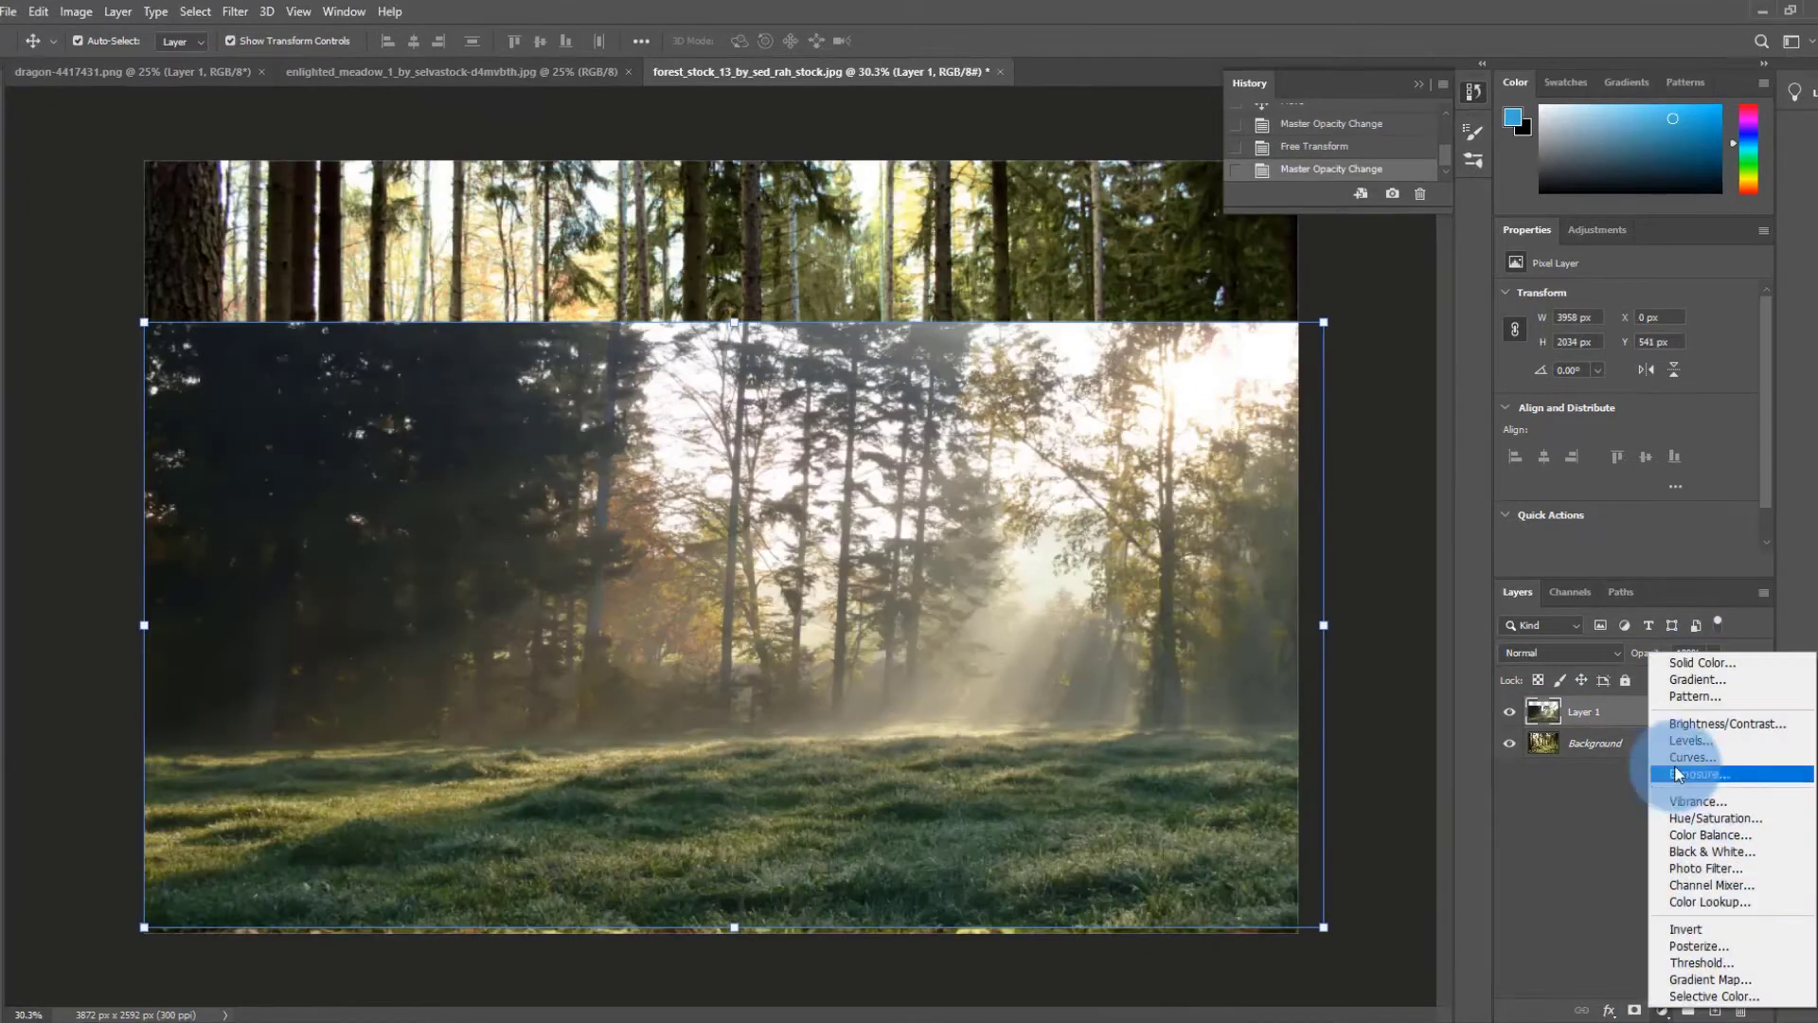
click(1707, 685)
click(1016, 308)
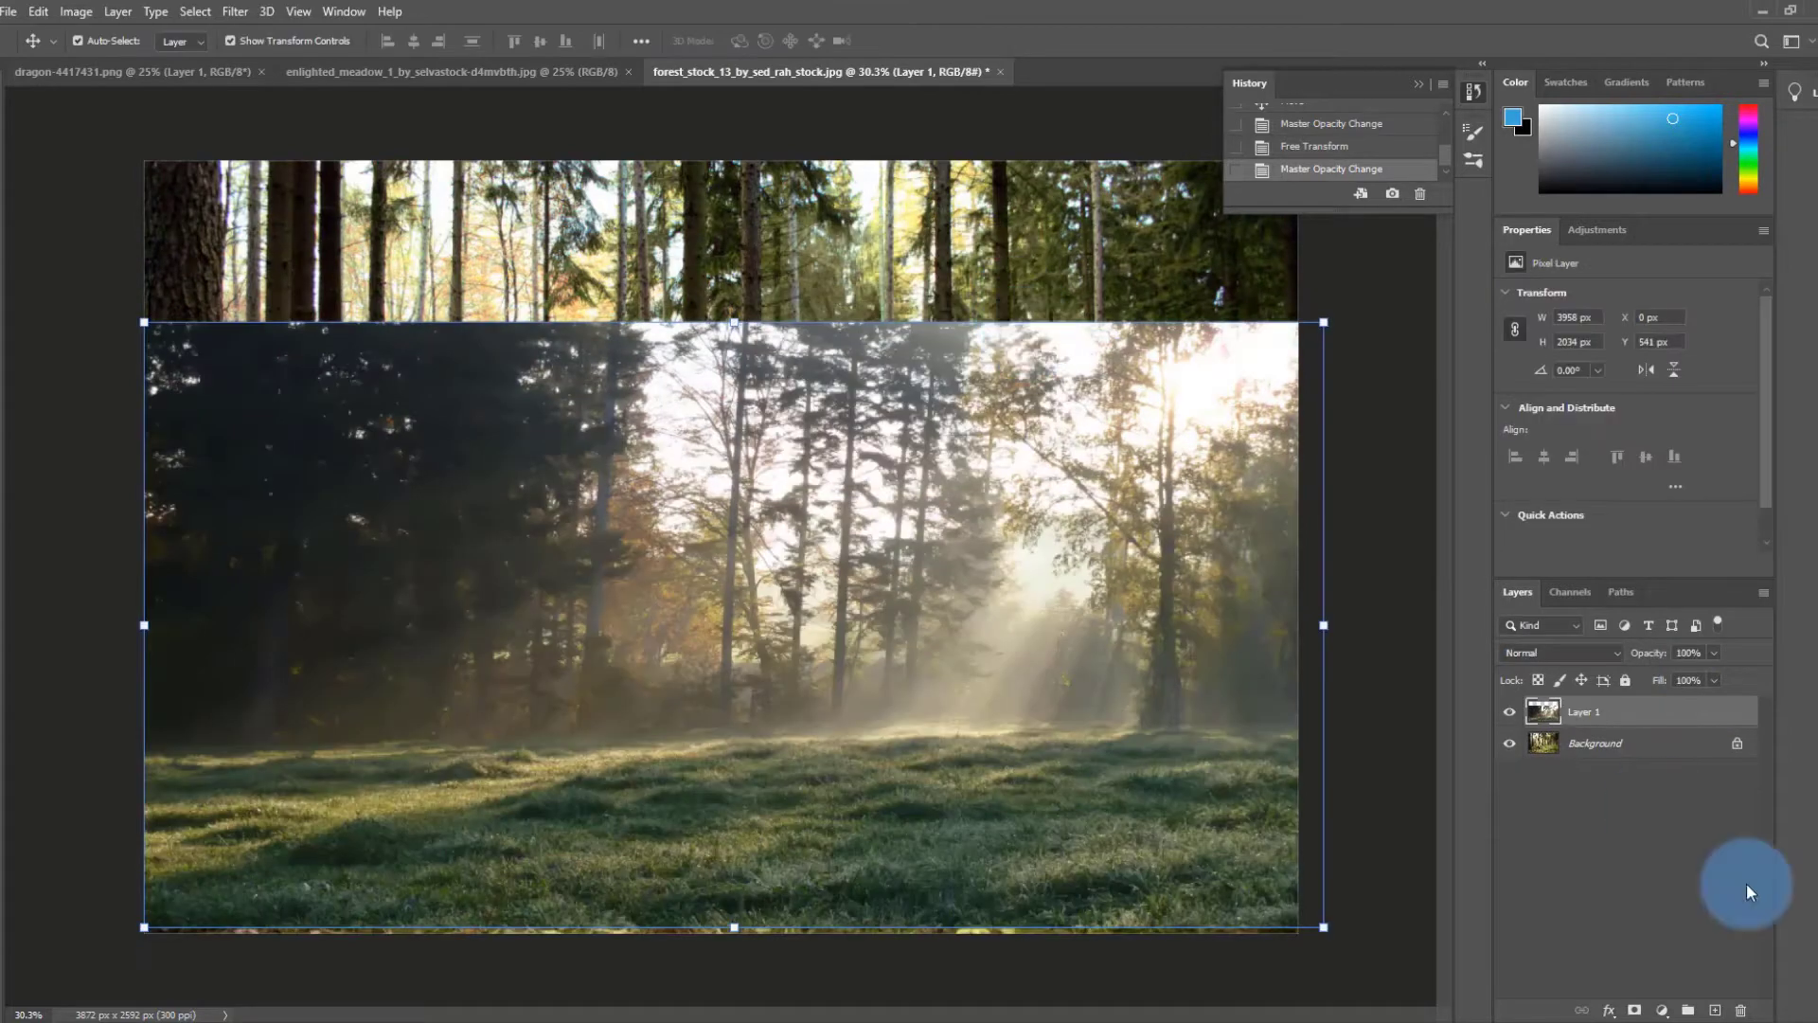
- Add a layer mask to the meadow layer and try white-to-black linear gradients across it
click(1635, 1011)
key(g)
drag(794, 689, 790, 606)
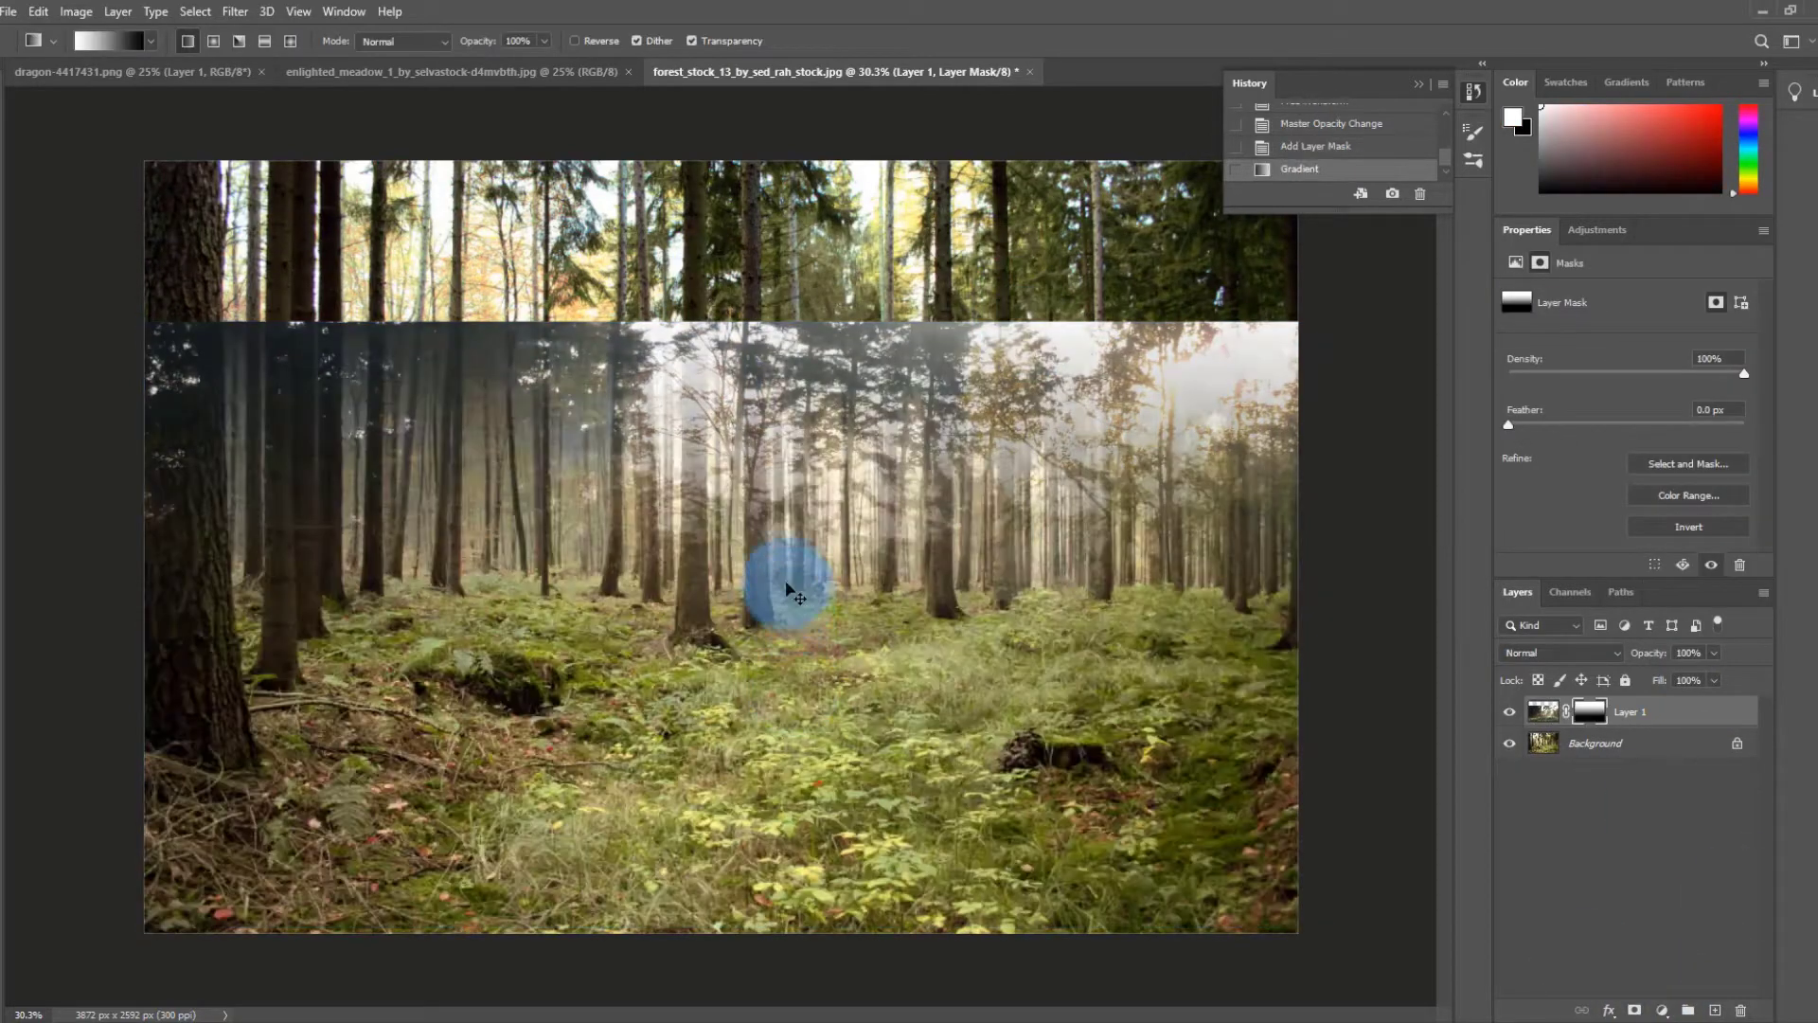
key(ctrl+z)
drag(745, 308, 743, 227)
drag(739, 559, 743, 215)
drag(734, 711, 754, 192)
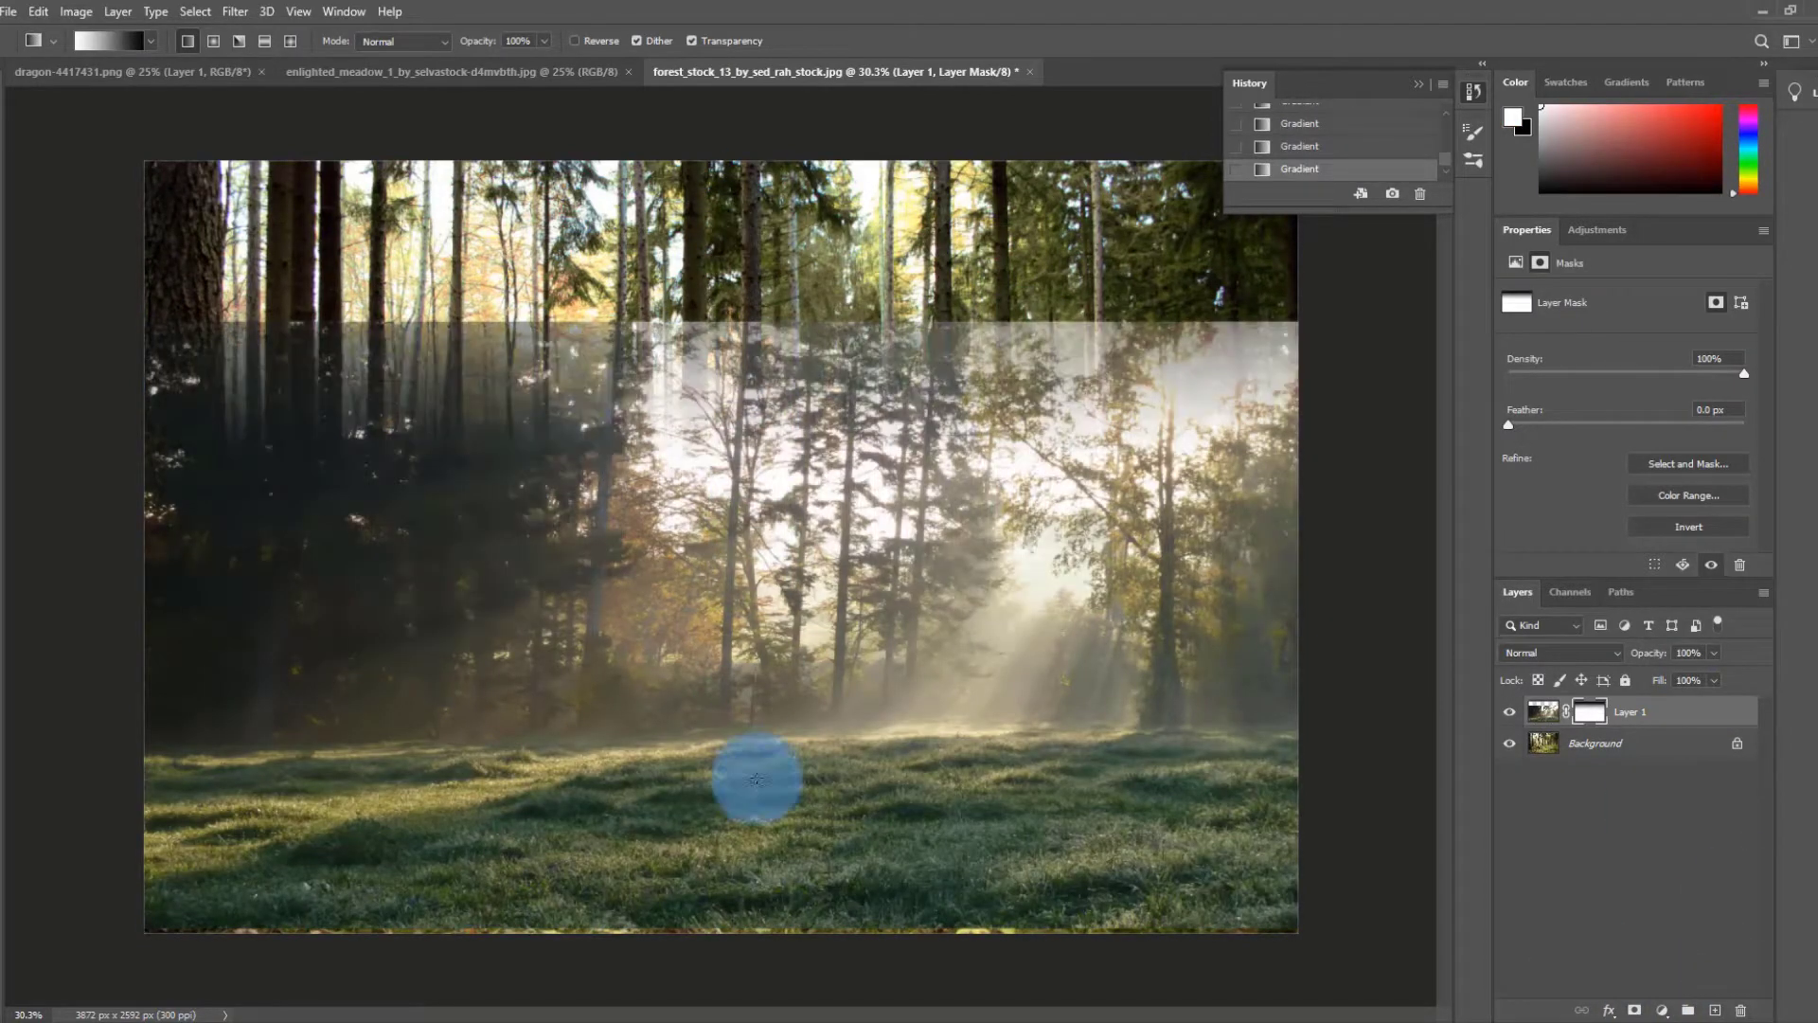
- Swap the gradient colours and draw it vertically on the meadow's mask to fade the photo's upper part into the forest
drag(759, 776, 803, 112)
drag(811, 681, 800, 365)
key(x)
drag(741, 390, 767, 812)
drag(779, 539, 785, 438)
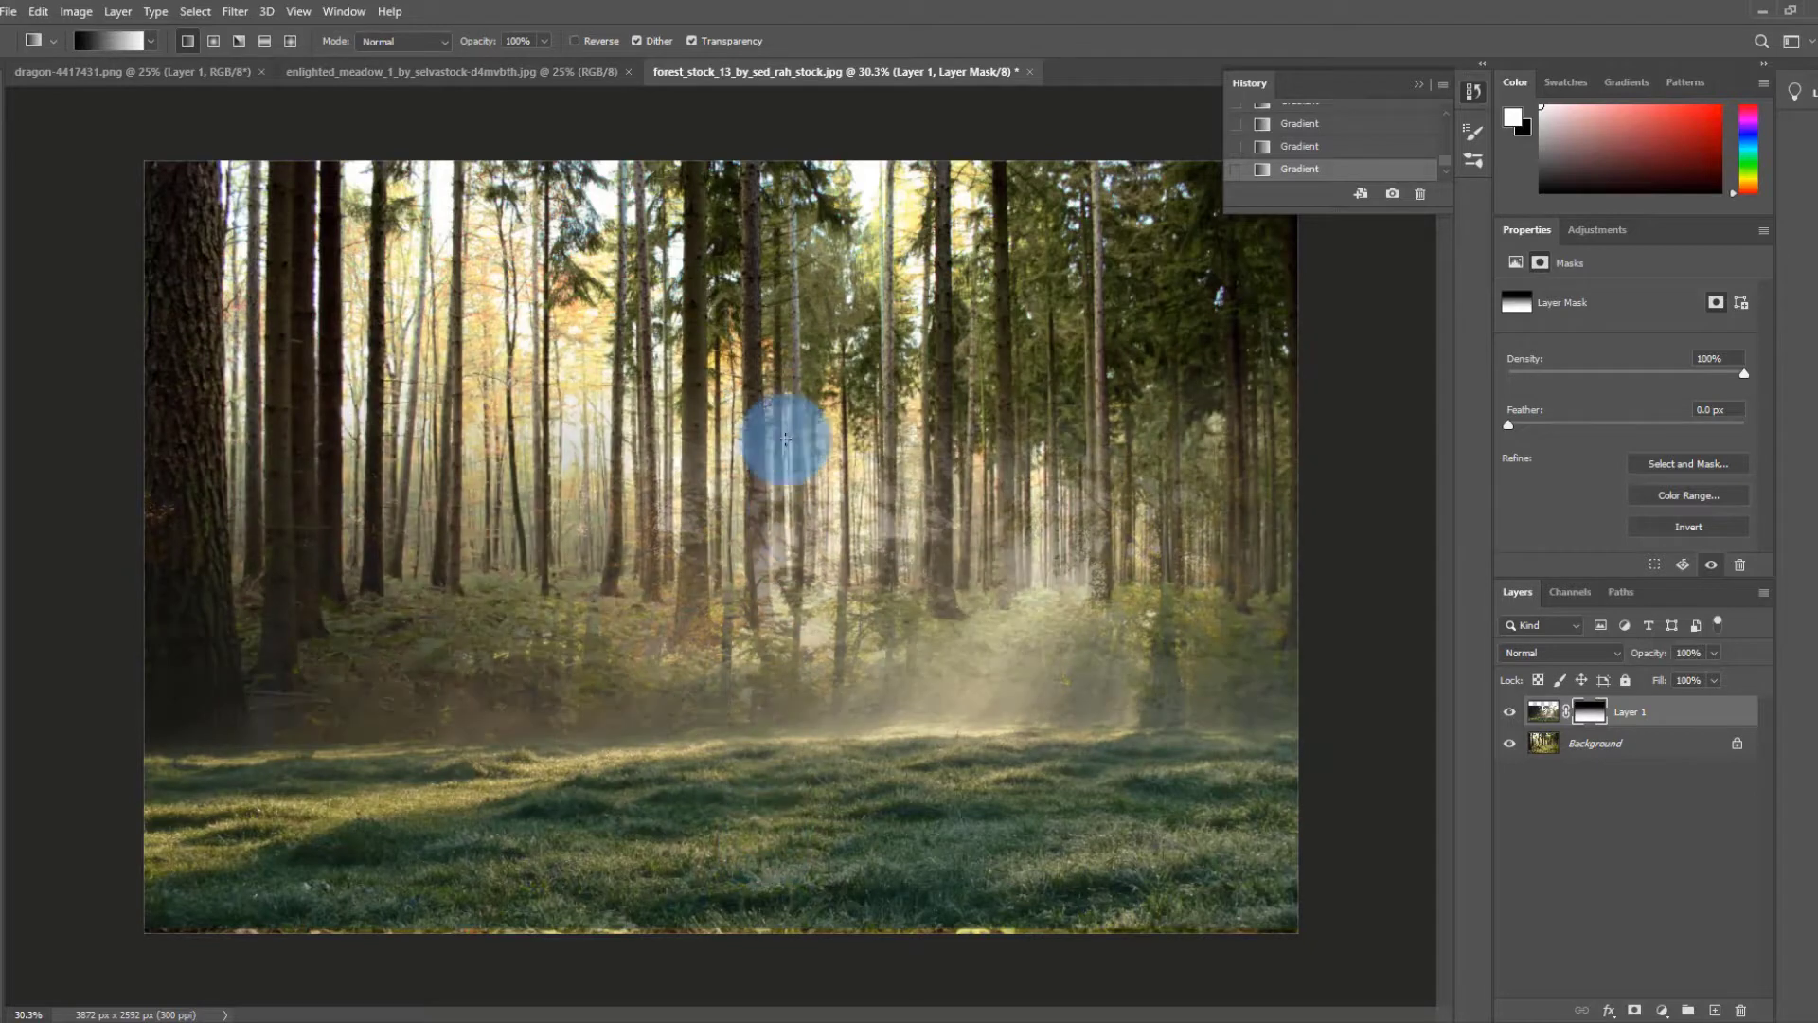
drag(839, 941, 841, 938)
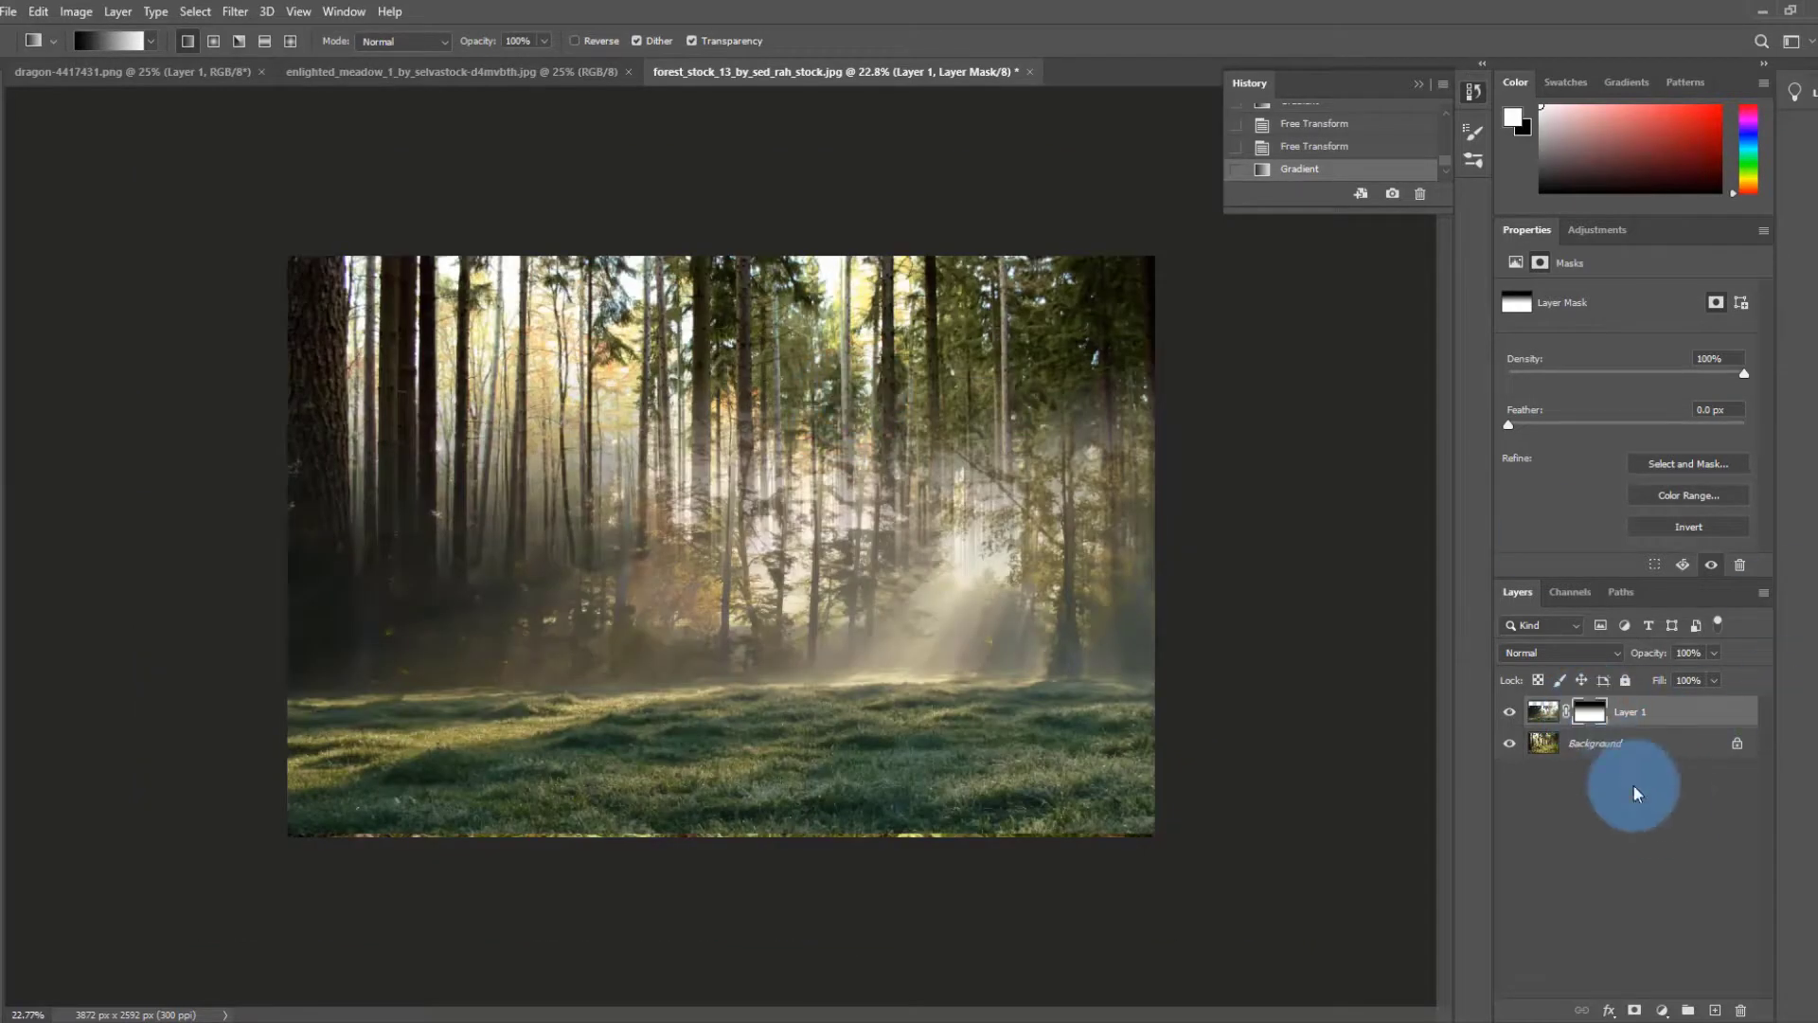
- Paint black on the meadow's layer mask with a very large soft brush to hide its upper trees, undoing the last stroke
key(b)
mouse_move(730, 399)
mouse_down()
mouse_move(690, 398)
mouse_move(1190, 401)
mouse_move(681, 390)
mouse_move(748, 391)
mouse_up()
key(ctrl+z)
key(x)
right_click(762, 393)
click(1294, 432)
drag(154, 300, 784, 316)
key(ctrl+z)
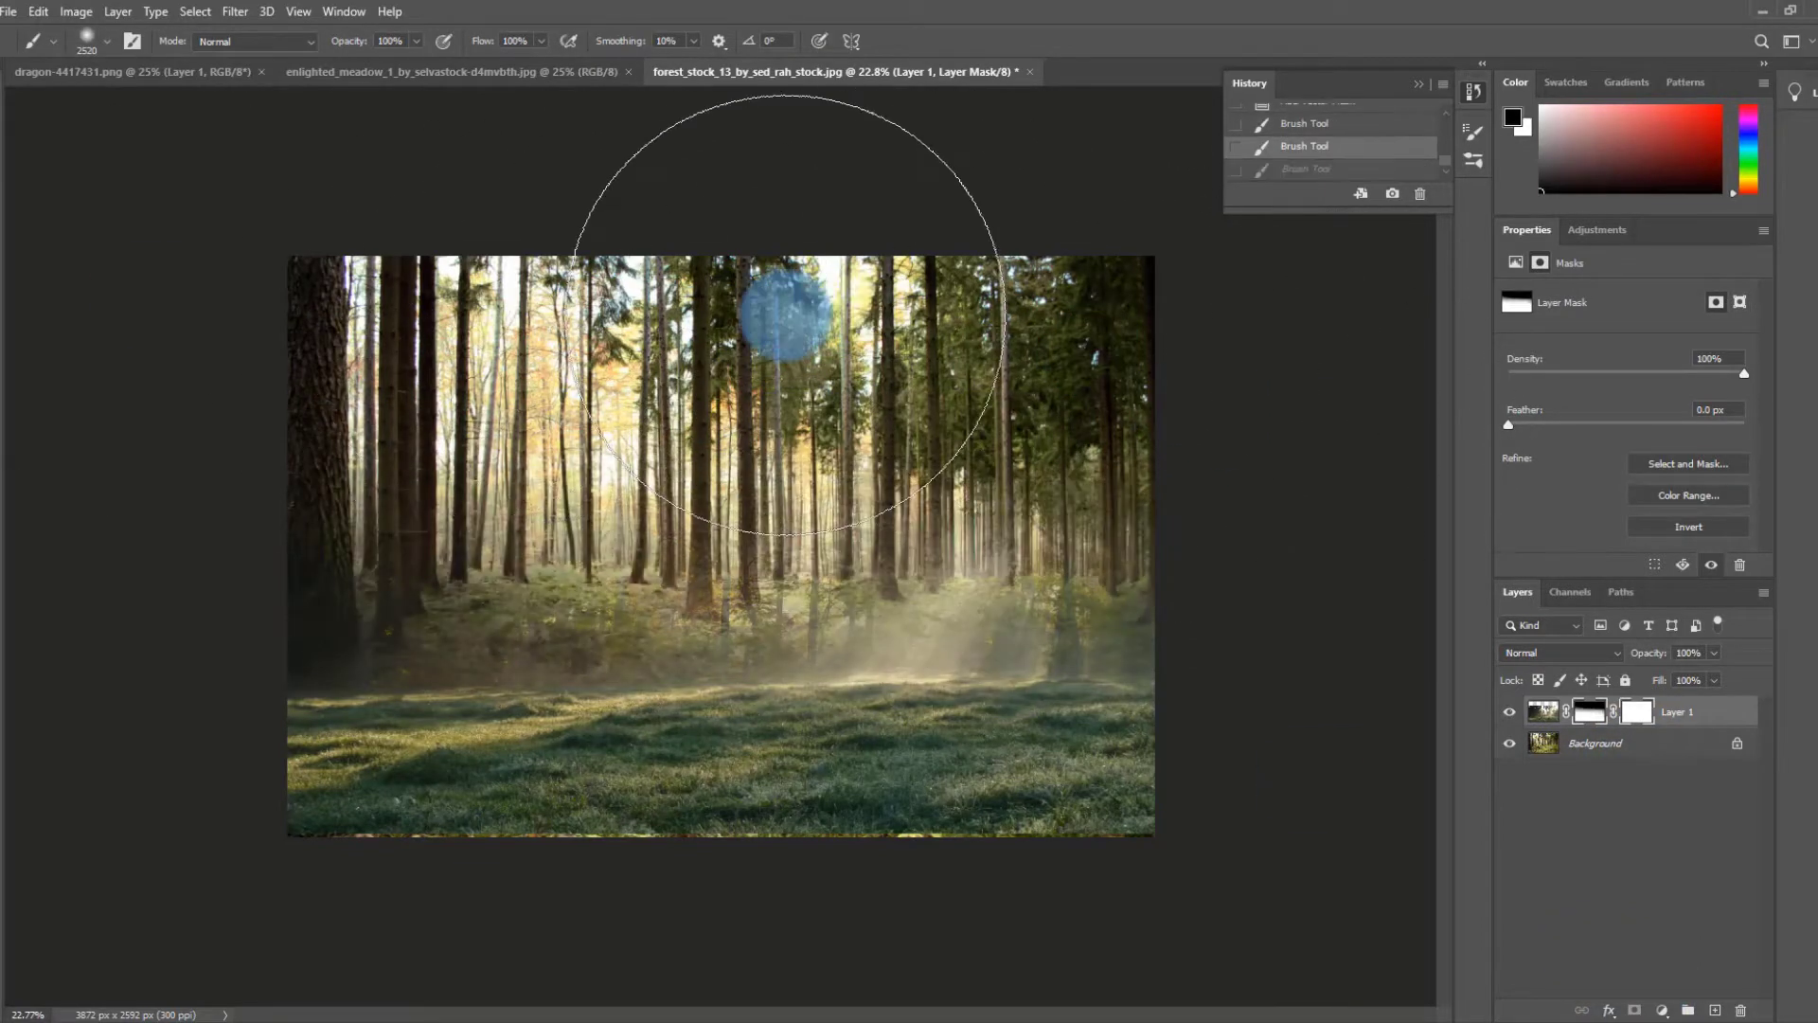
- Reduce the brush size and paint out the meadow photo's remaining trees on the right side of the mask
key(bracketleft)
key(bracketleft)
key(bracketleft)
key(bracketleft)
key(bracketleft)
key(bracketleft)
mouse_move(1067, 407)
mouse_down()
mouse_move(602, 378)
mouse_move(1101, 436)
mouse_move(1031, 513)
mouse_move(1425, 236)
mouse_up()
- Stretch the meadow layer to about 4832 px wide and 3916 px high so its grass covers the whole foreground
key(v)
drag(733, 355, 828, 42)
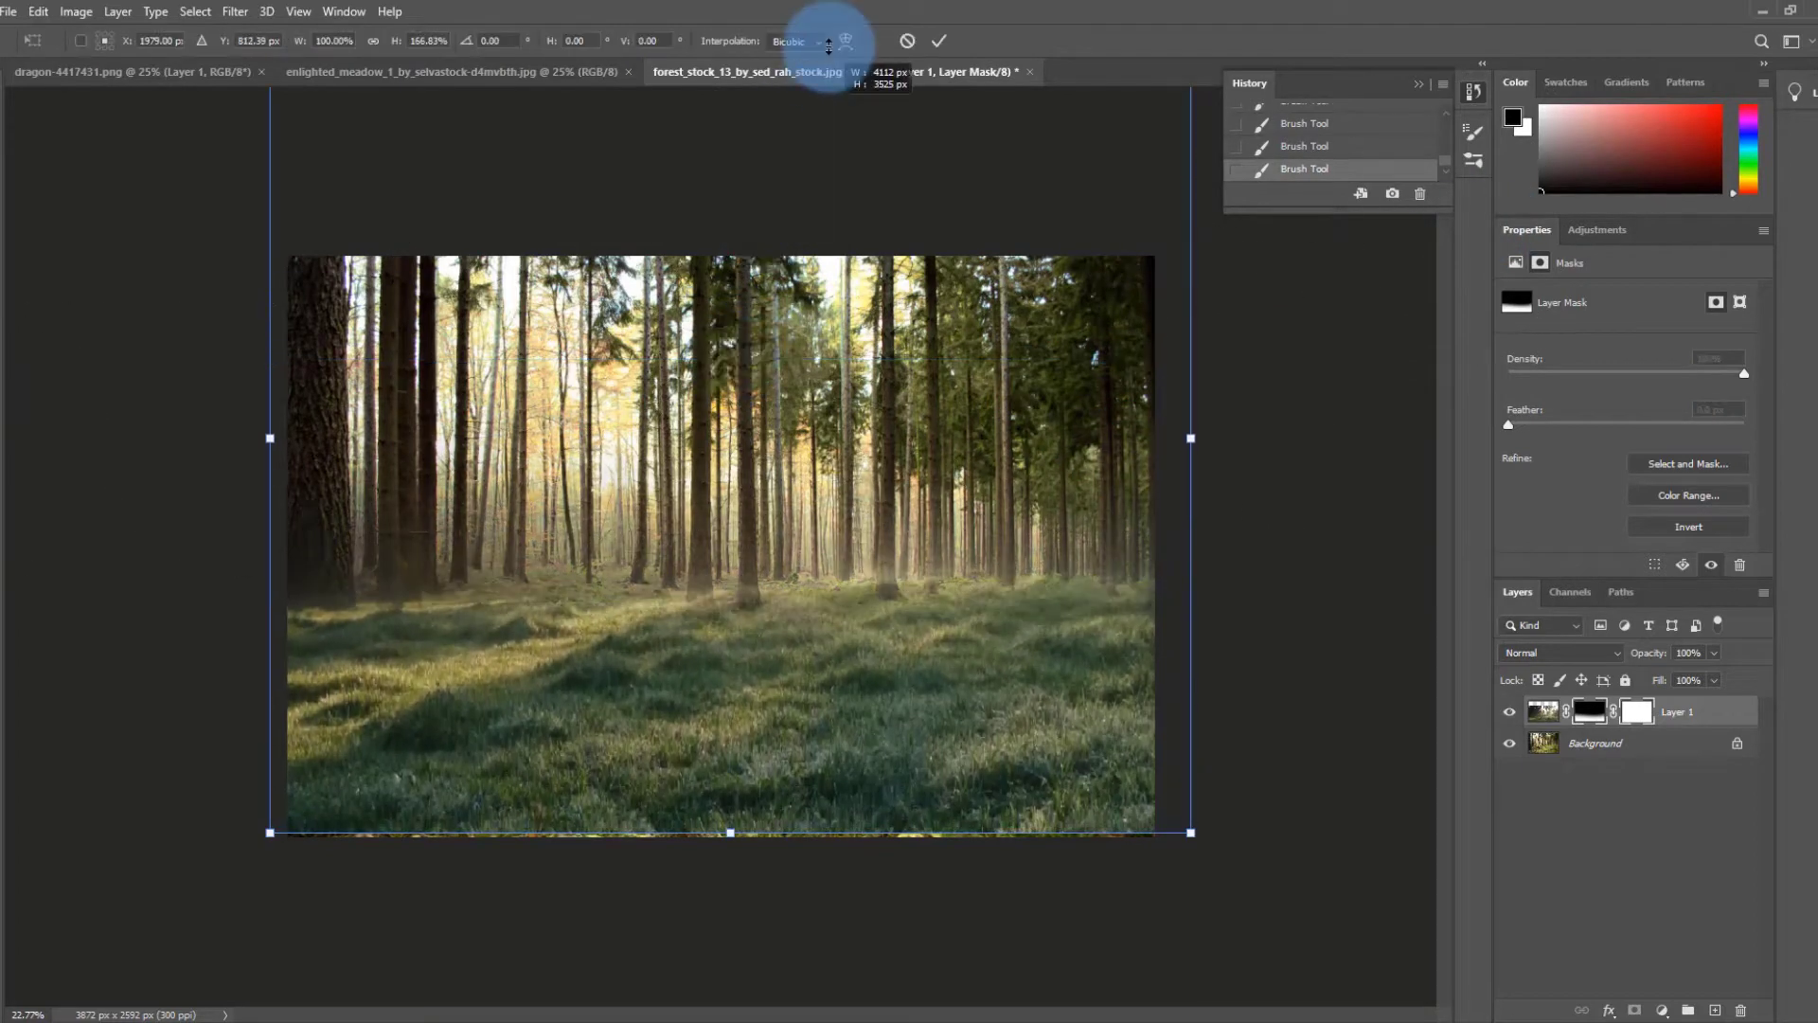
drag(1195, 437, 1285, 433)
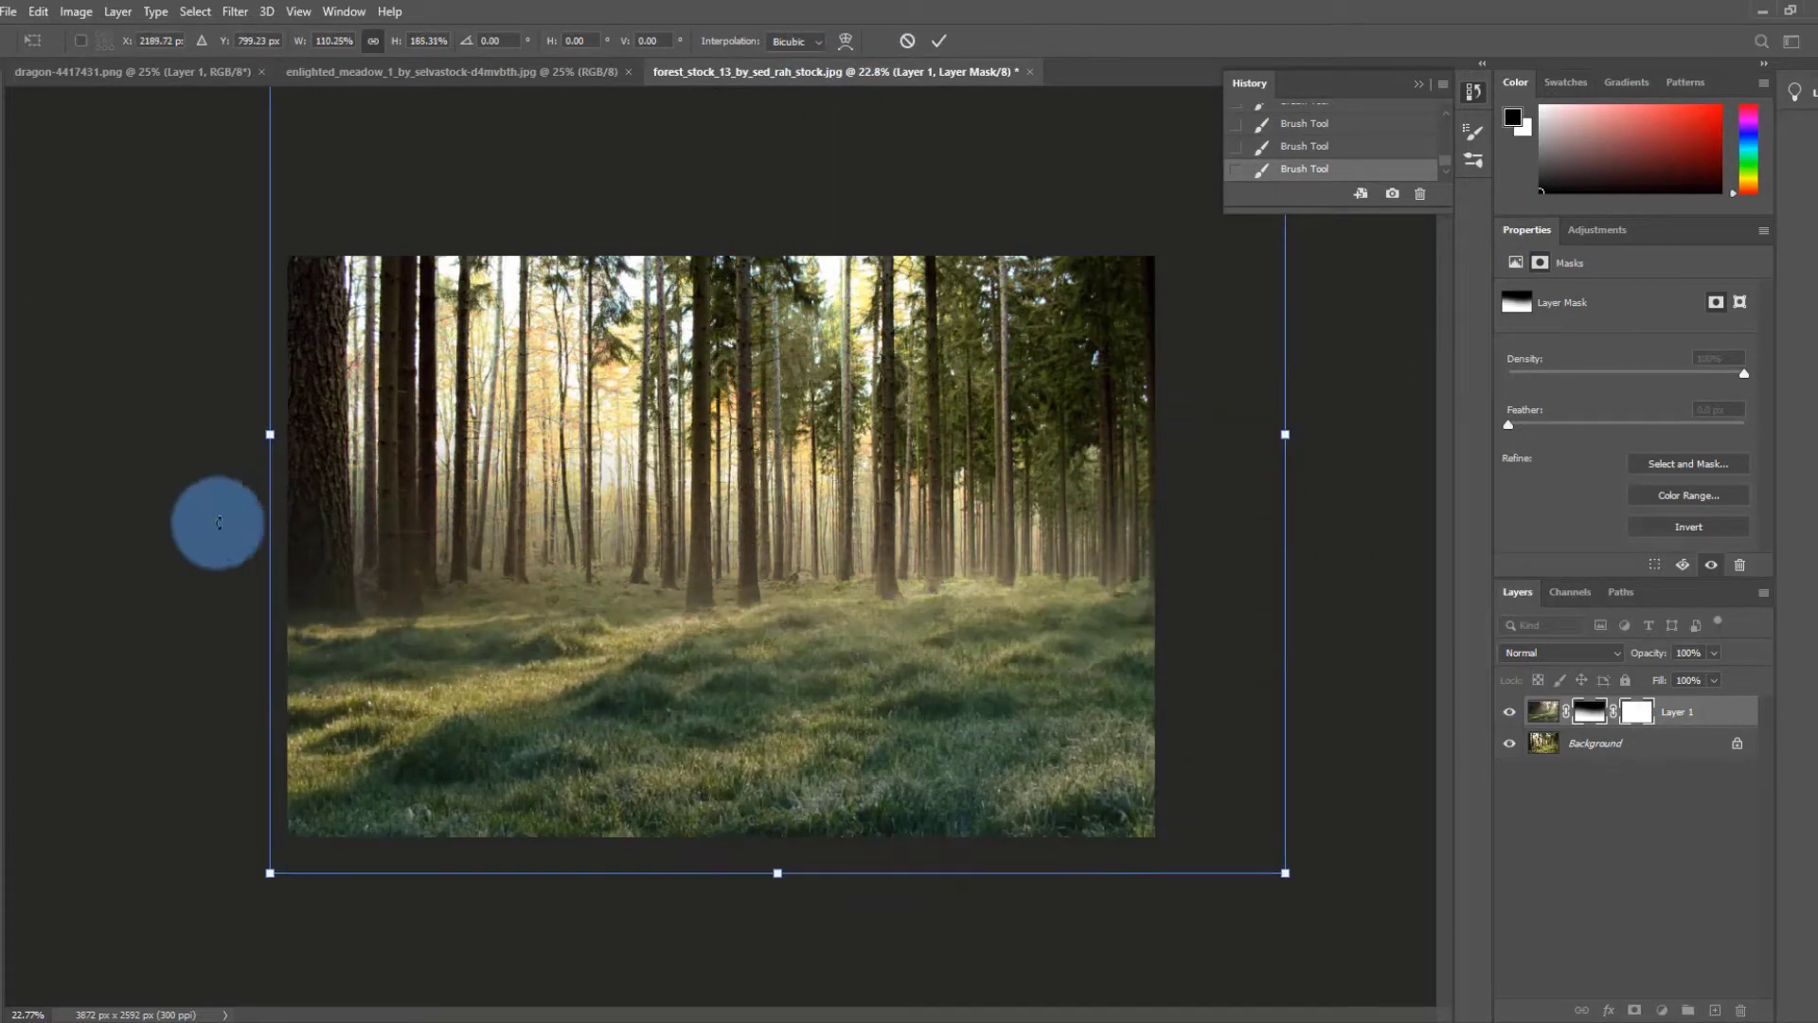
drag(272, 434, 203, 435)
double_click(782, 653)
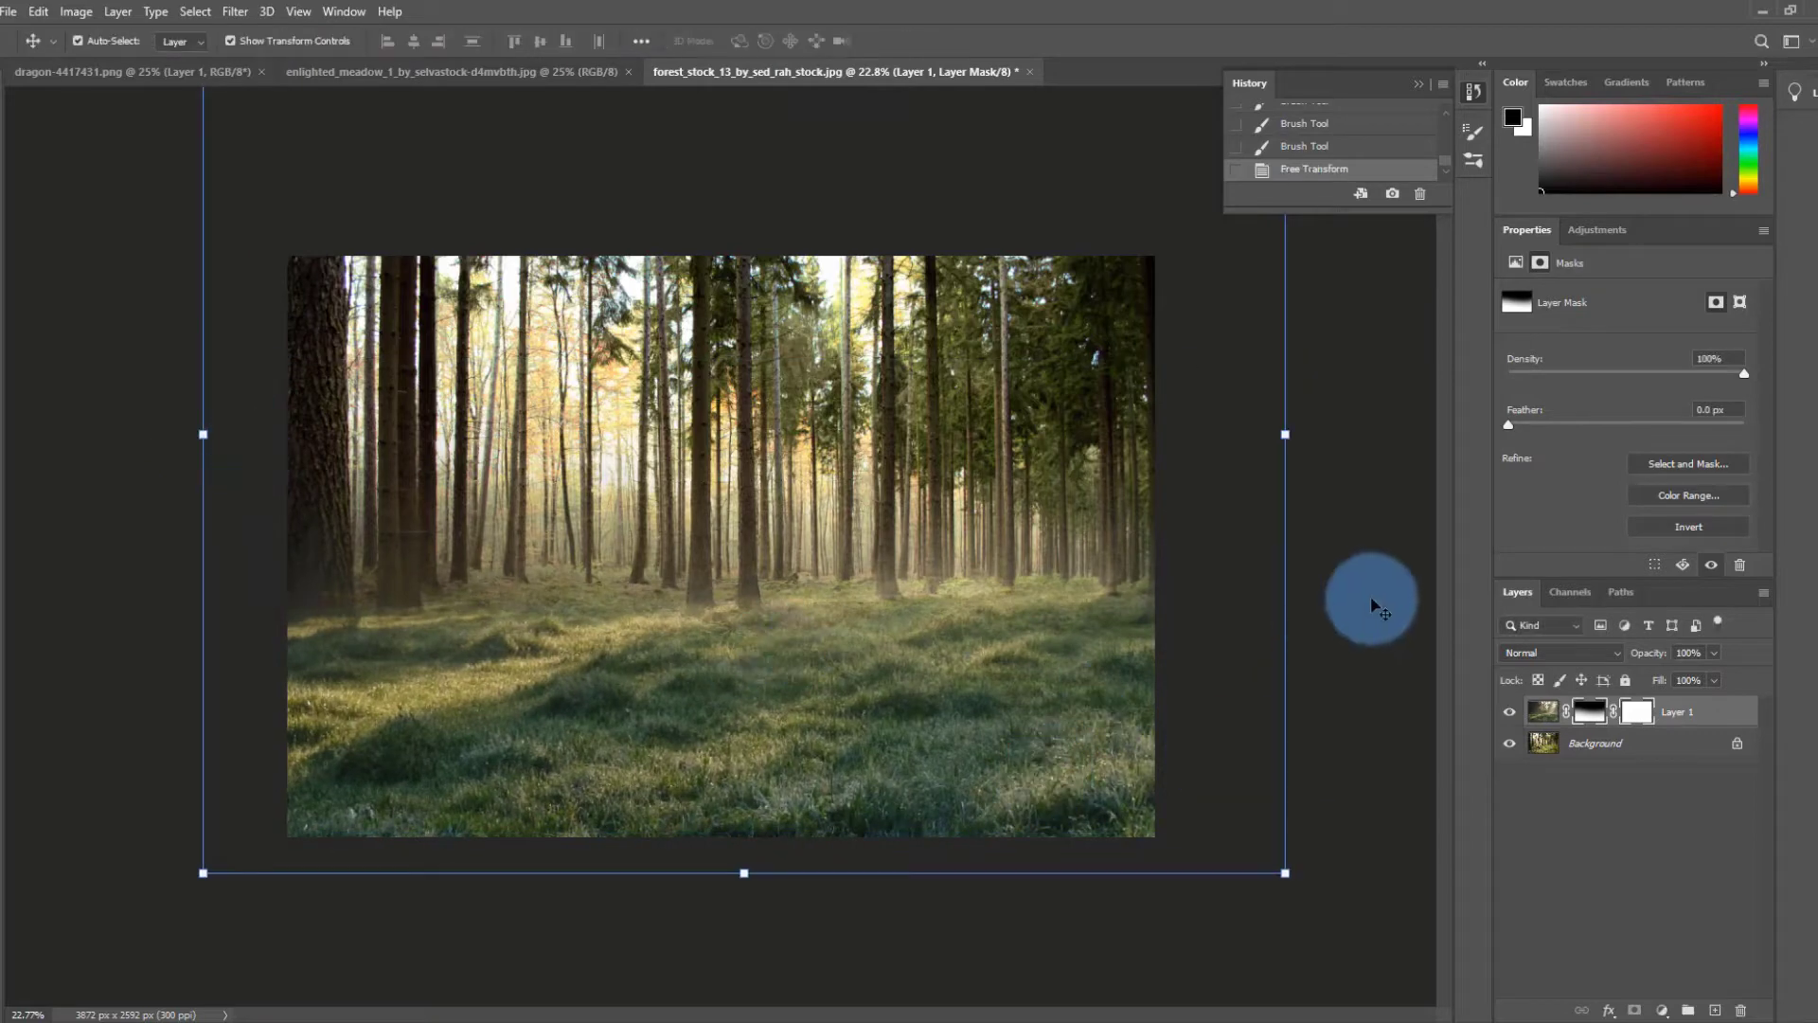
- Try a 19 px Tilt-Shift blur on the meadow layer's image, with the lower focus line extended to the bottom edge
click(890, 684)
scroll(884, 810, up, 7)
scroll(852, 625, down, 6)
click(1643, 901)
click(1649, 710)
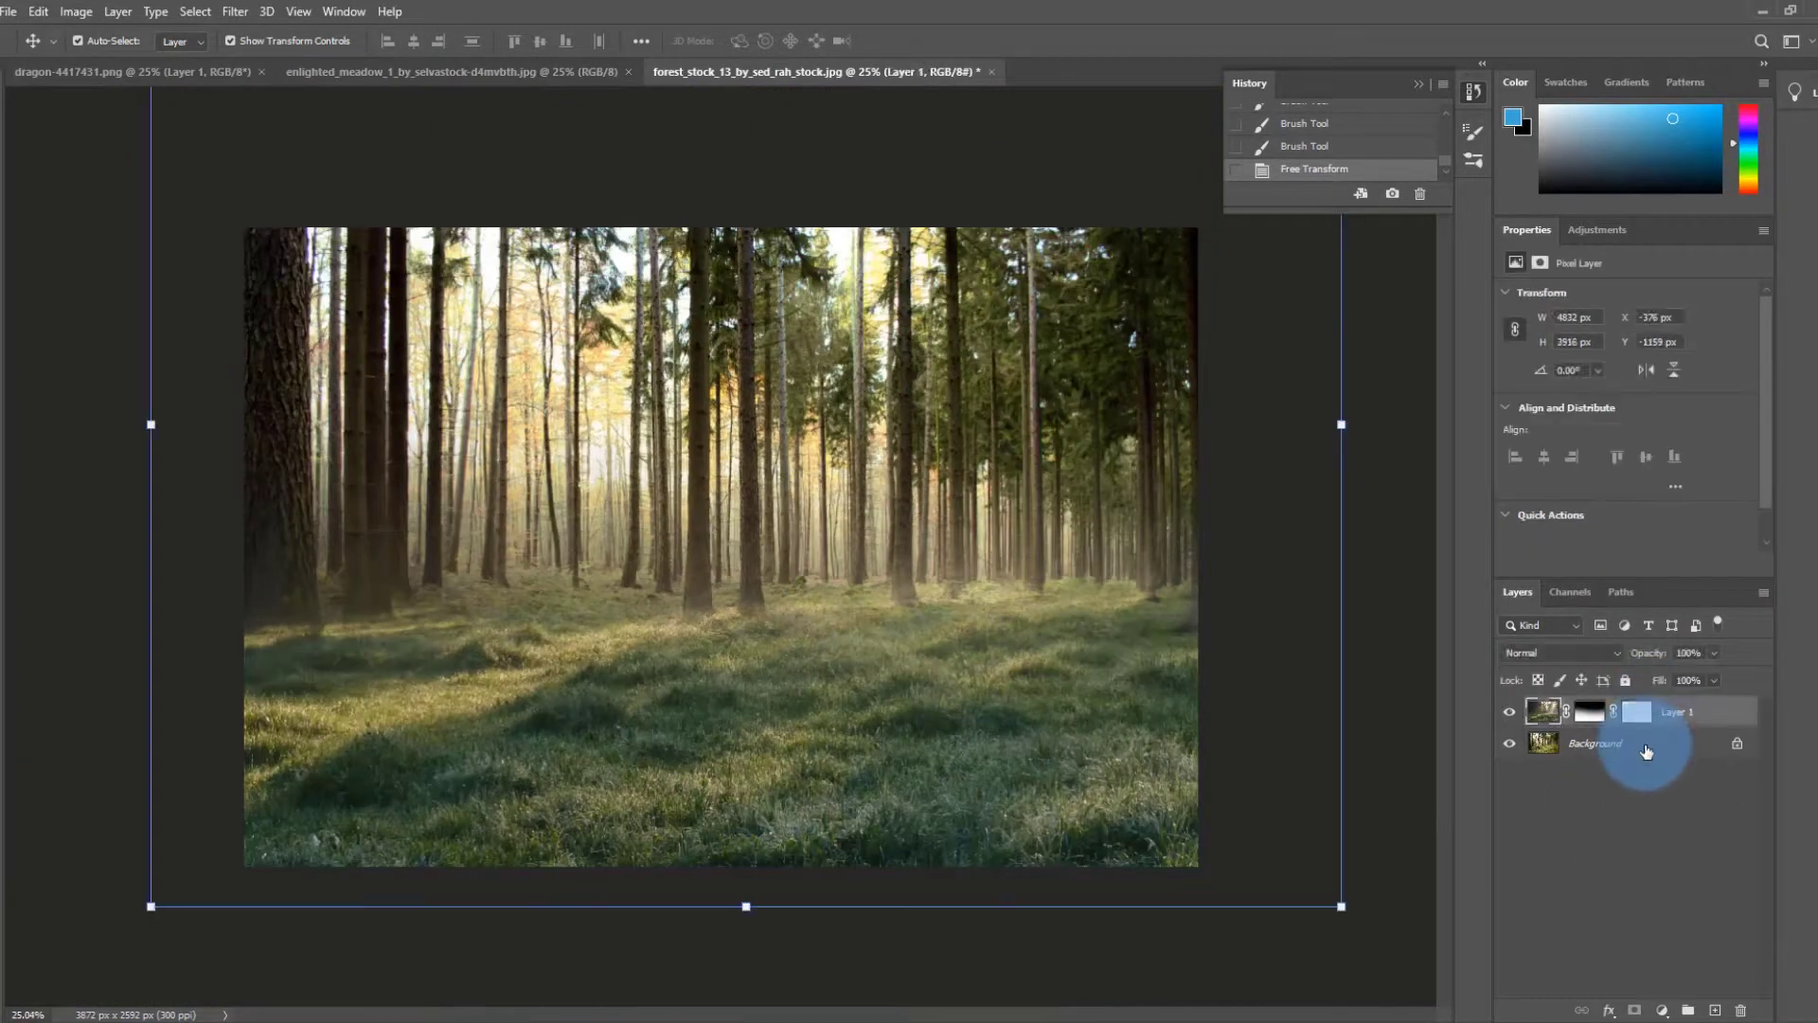
click(235, 12)
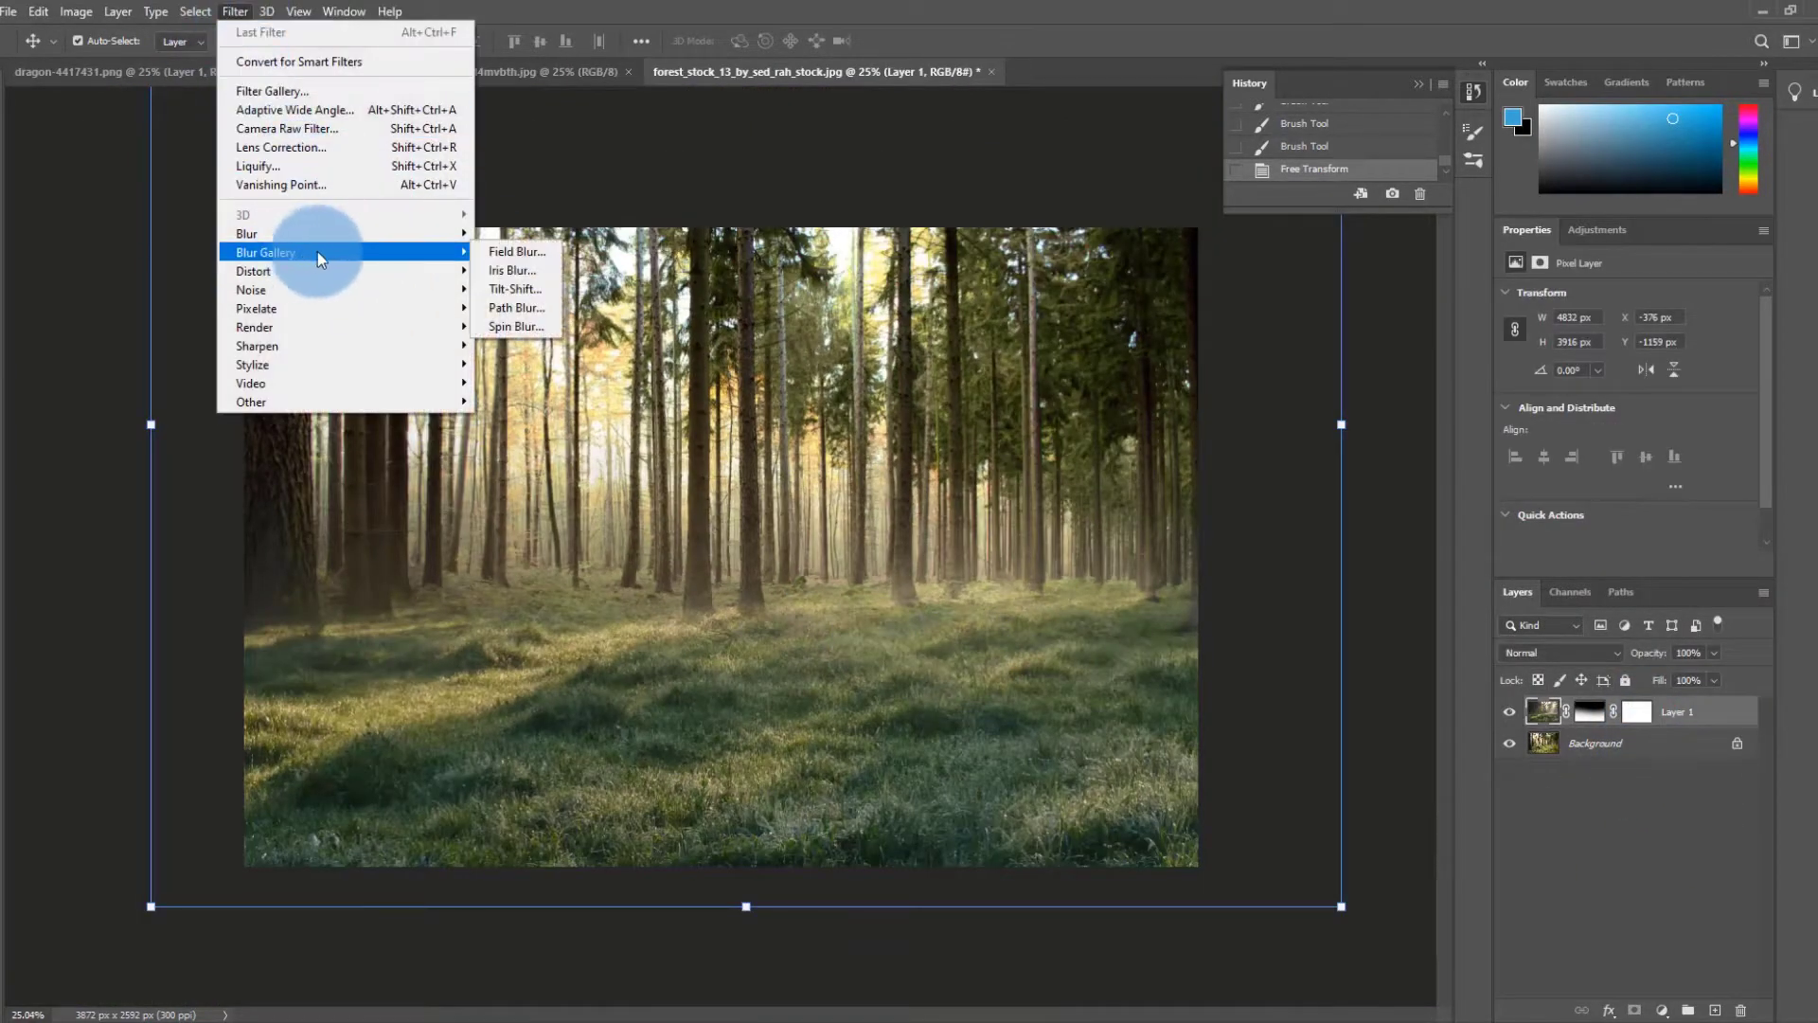
click(537, 288)
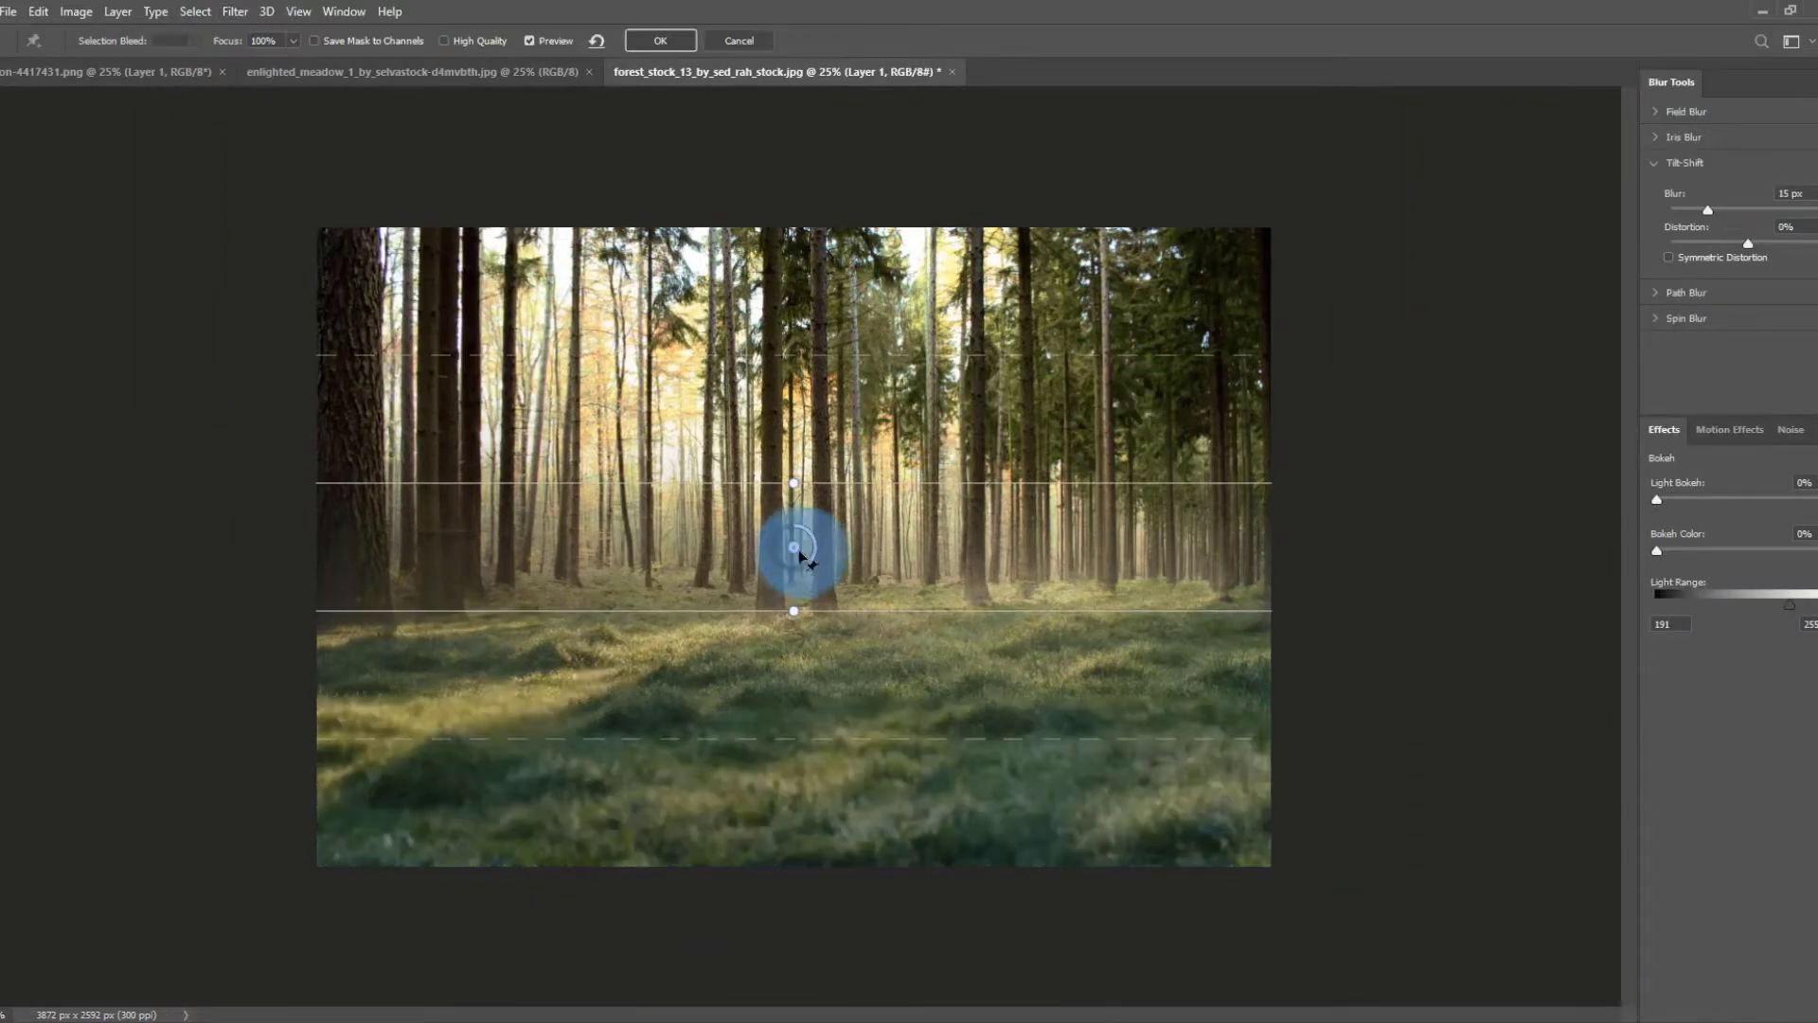
drag(779, 612, 823, 835)
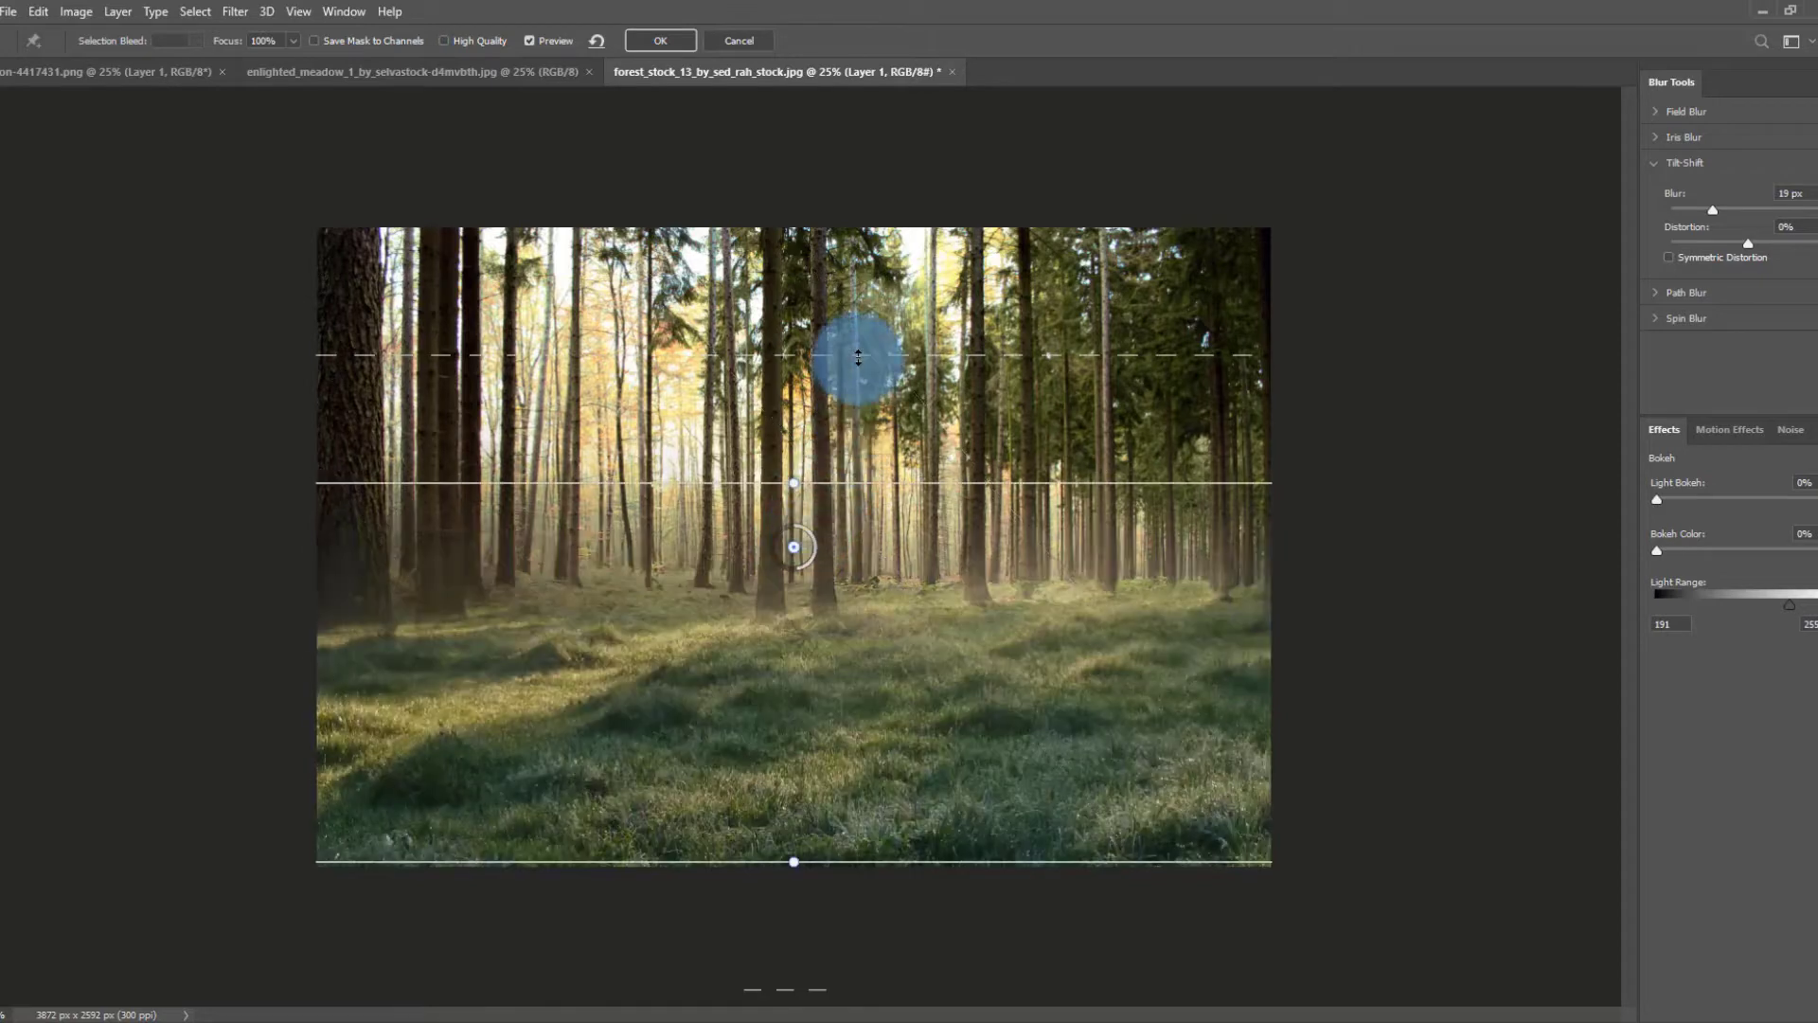
drag(852, 357, 877, 244)
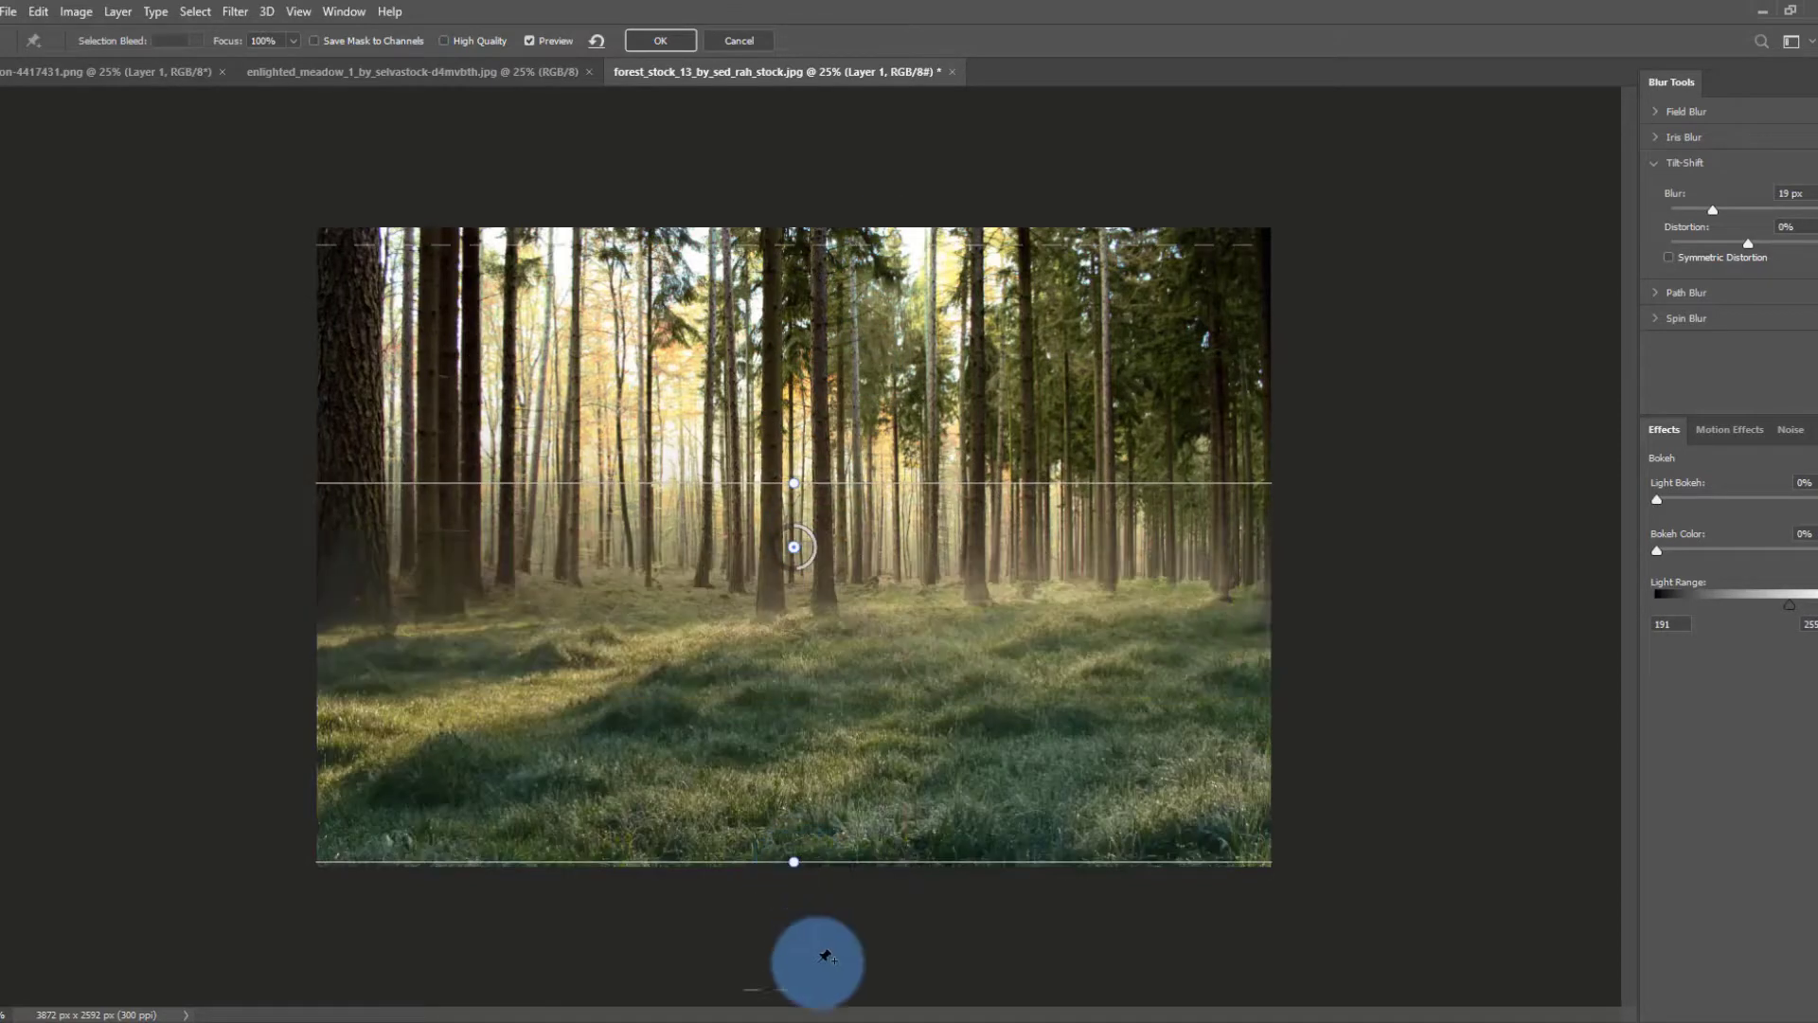
drag(814, 985, 803, 861)
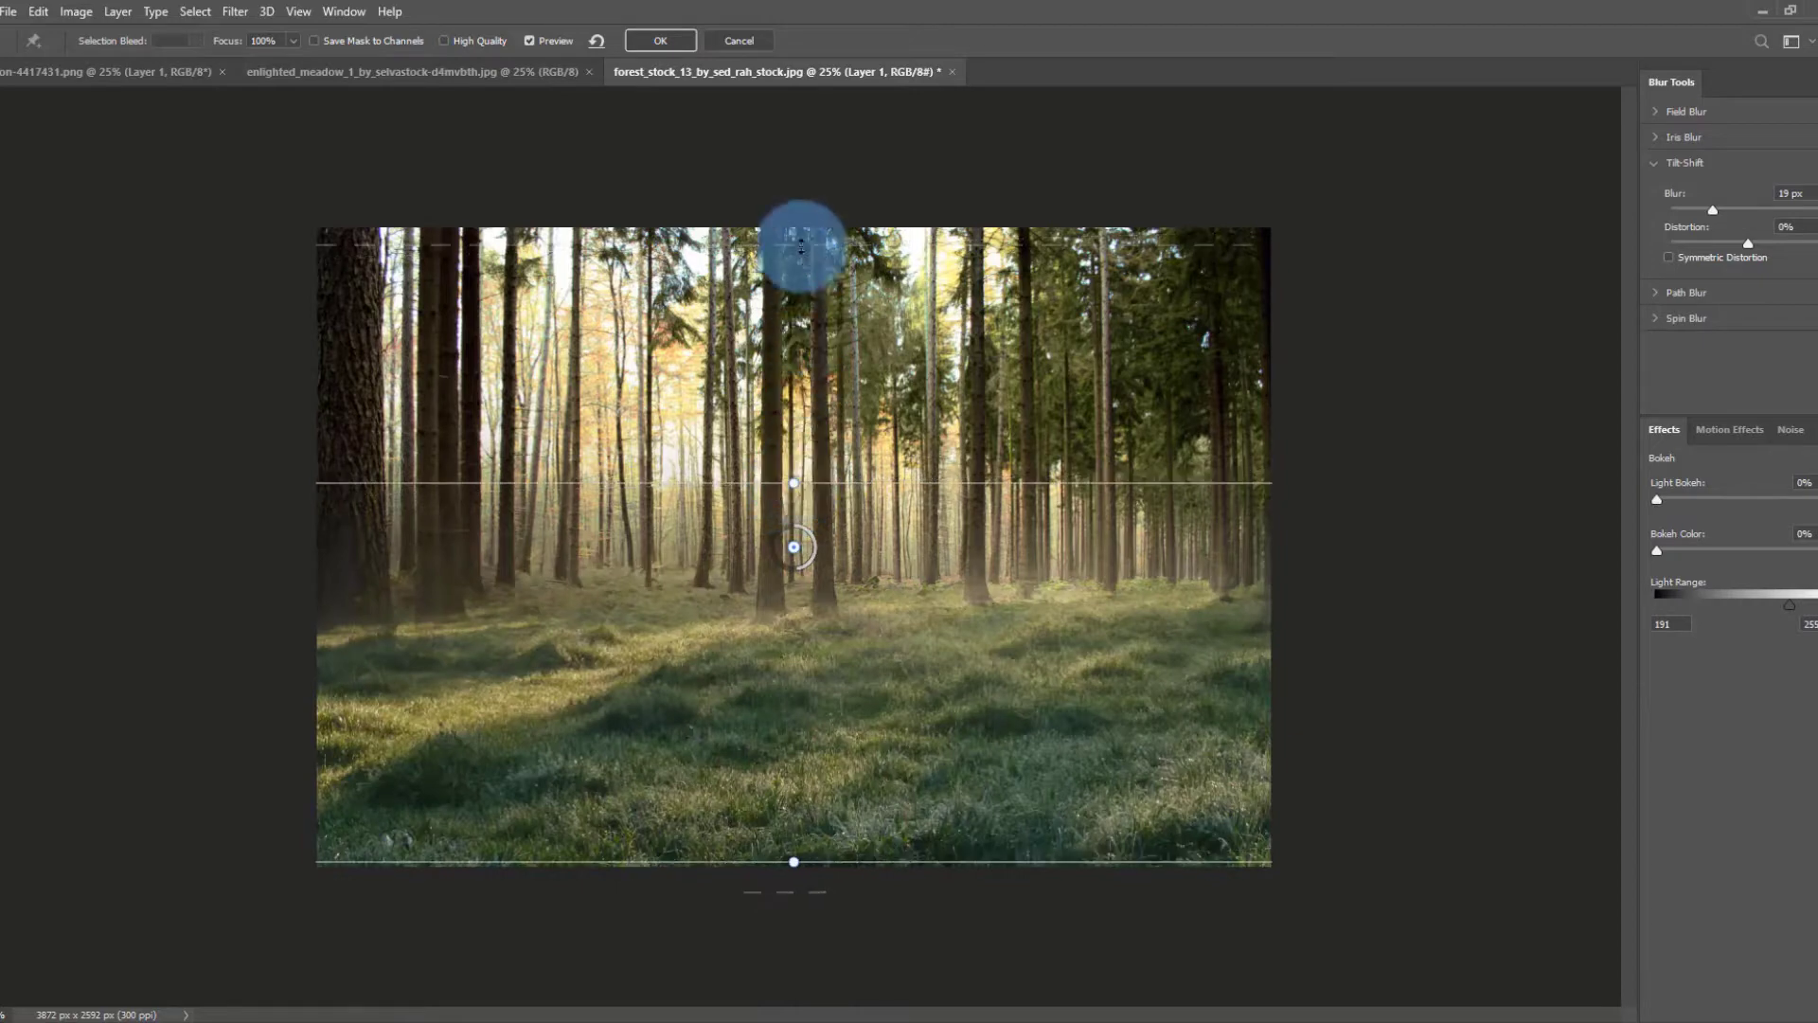
drag(801, 244, 796, 316)
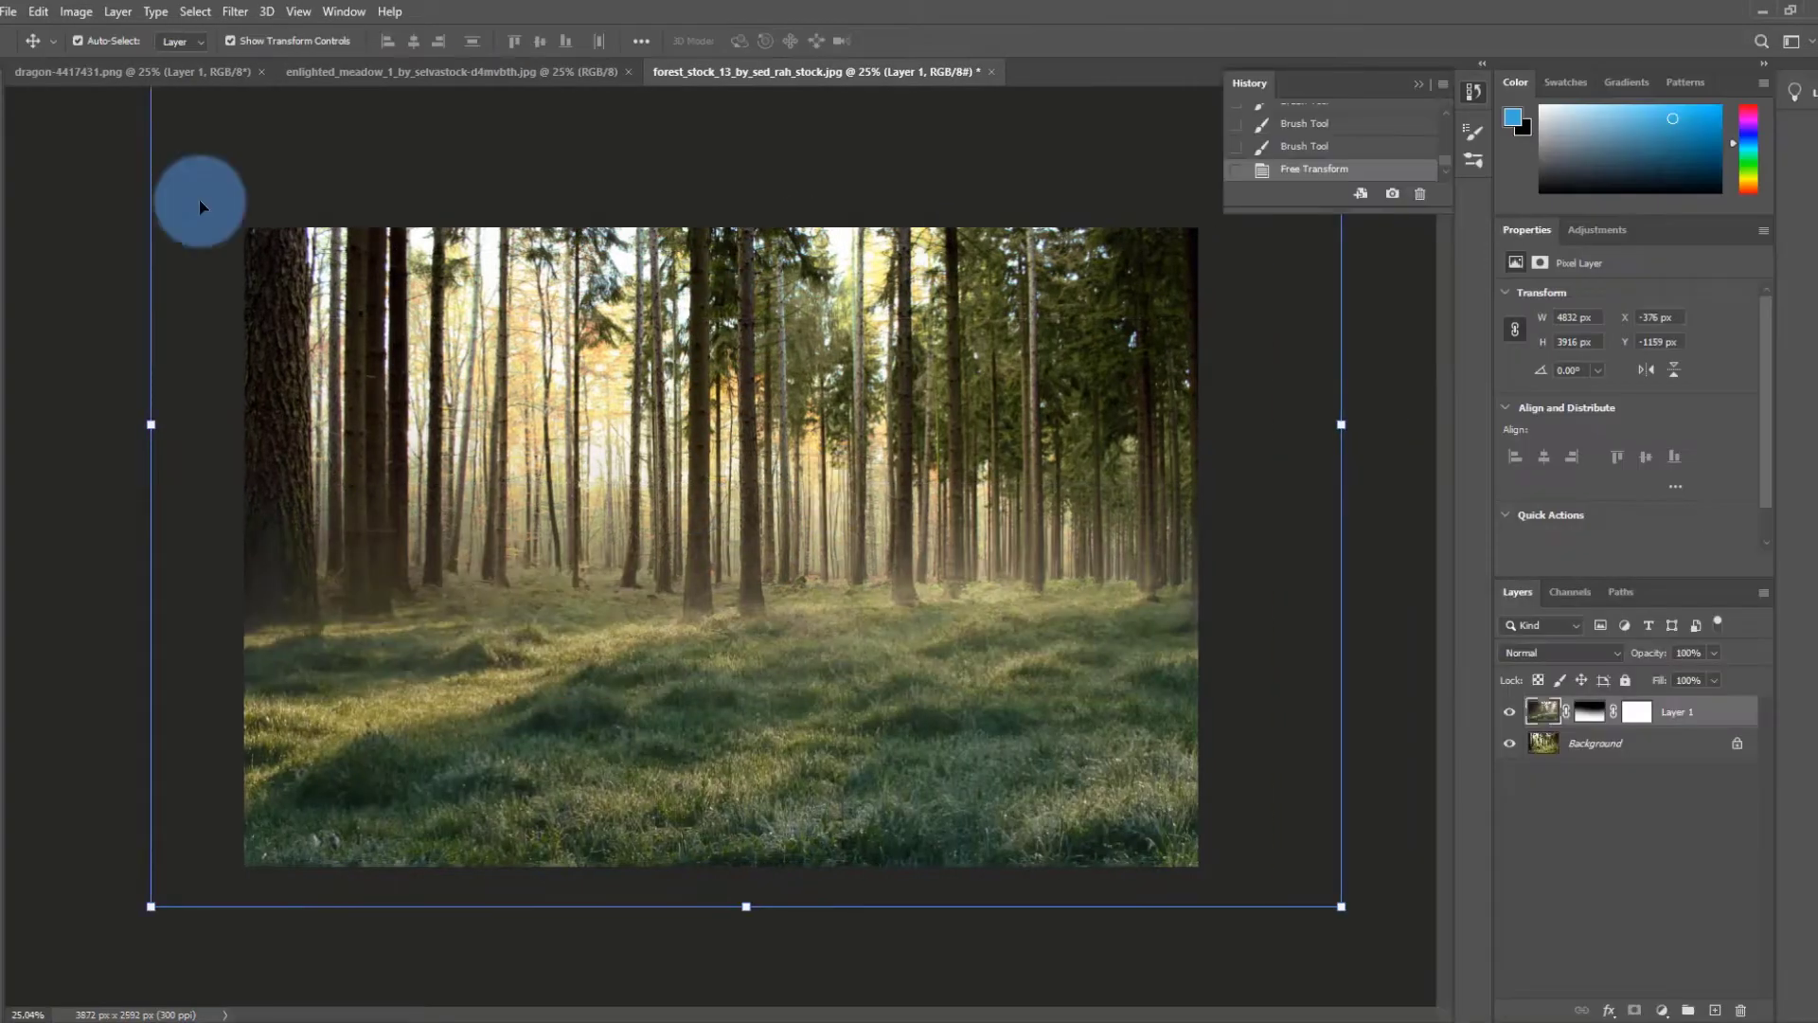
- Try a 67 px Tilt-Shift blur on the meadow layer with the focus centre lowered onto the grass
click(235, 12)
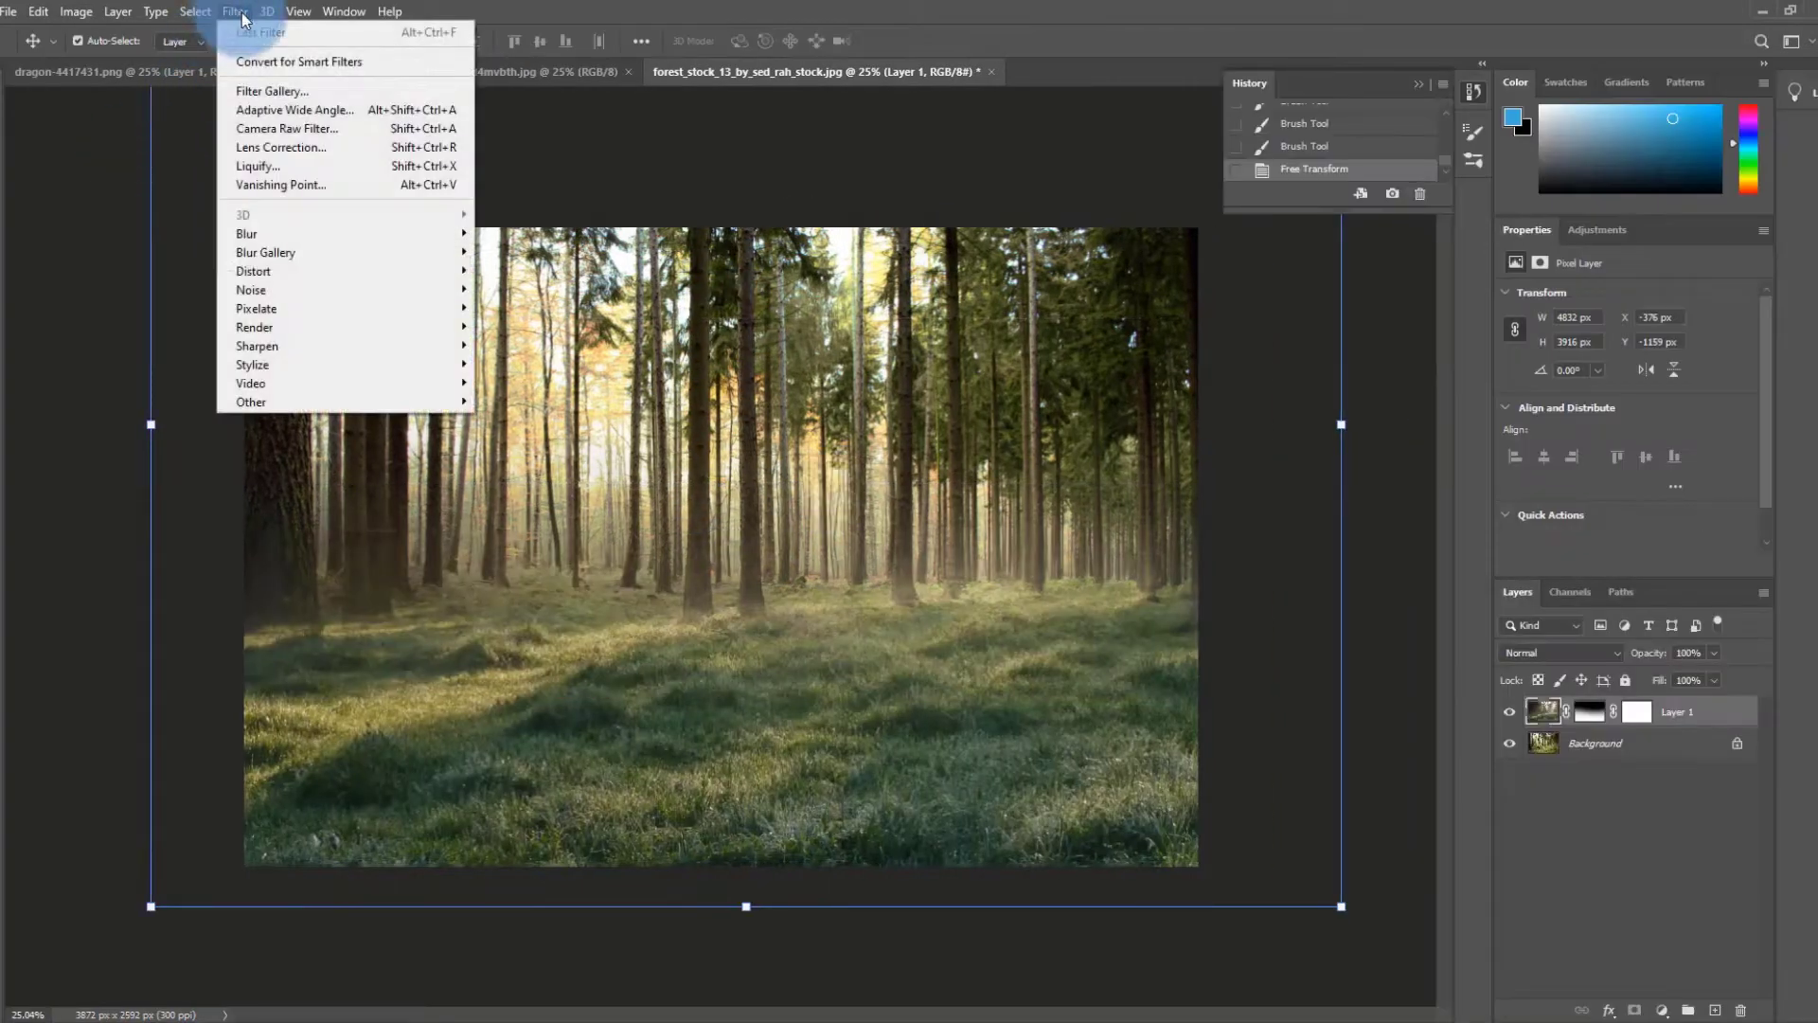
click(516, 289)
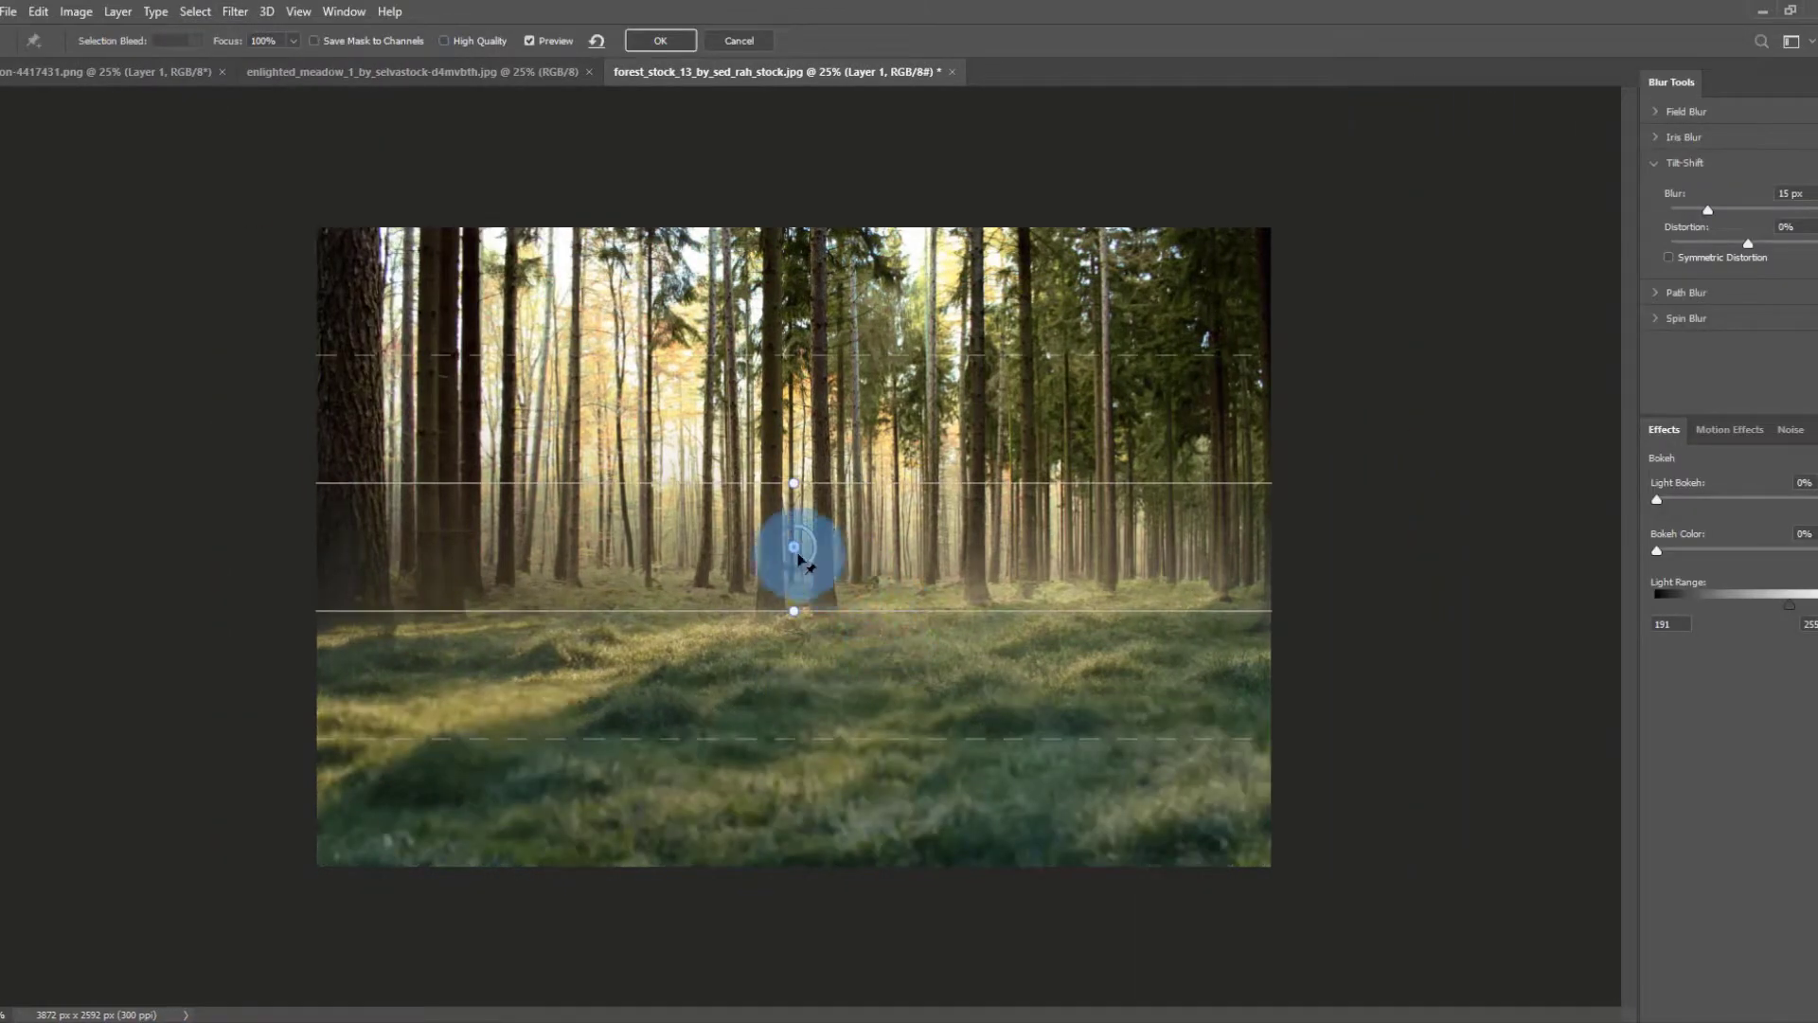
drag(798, 559, 770, 644)
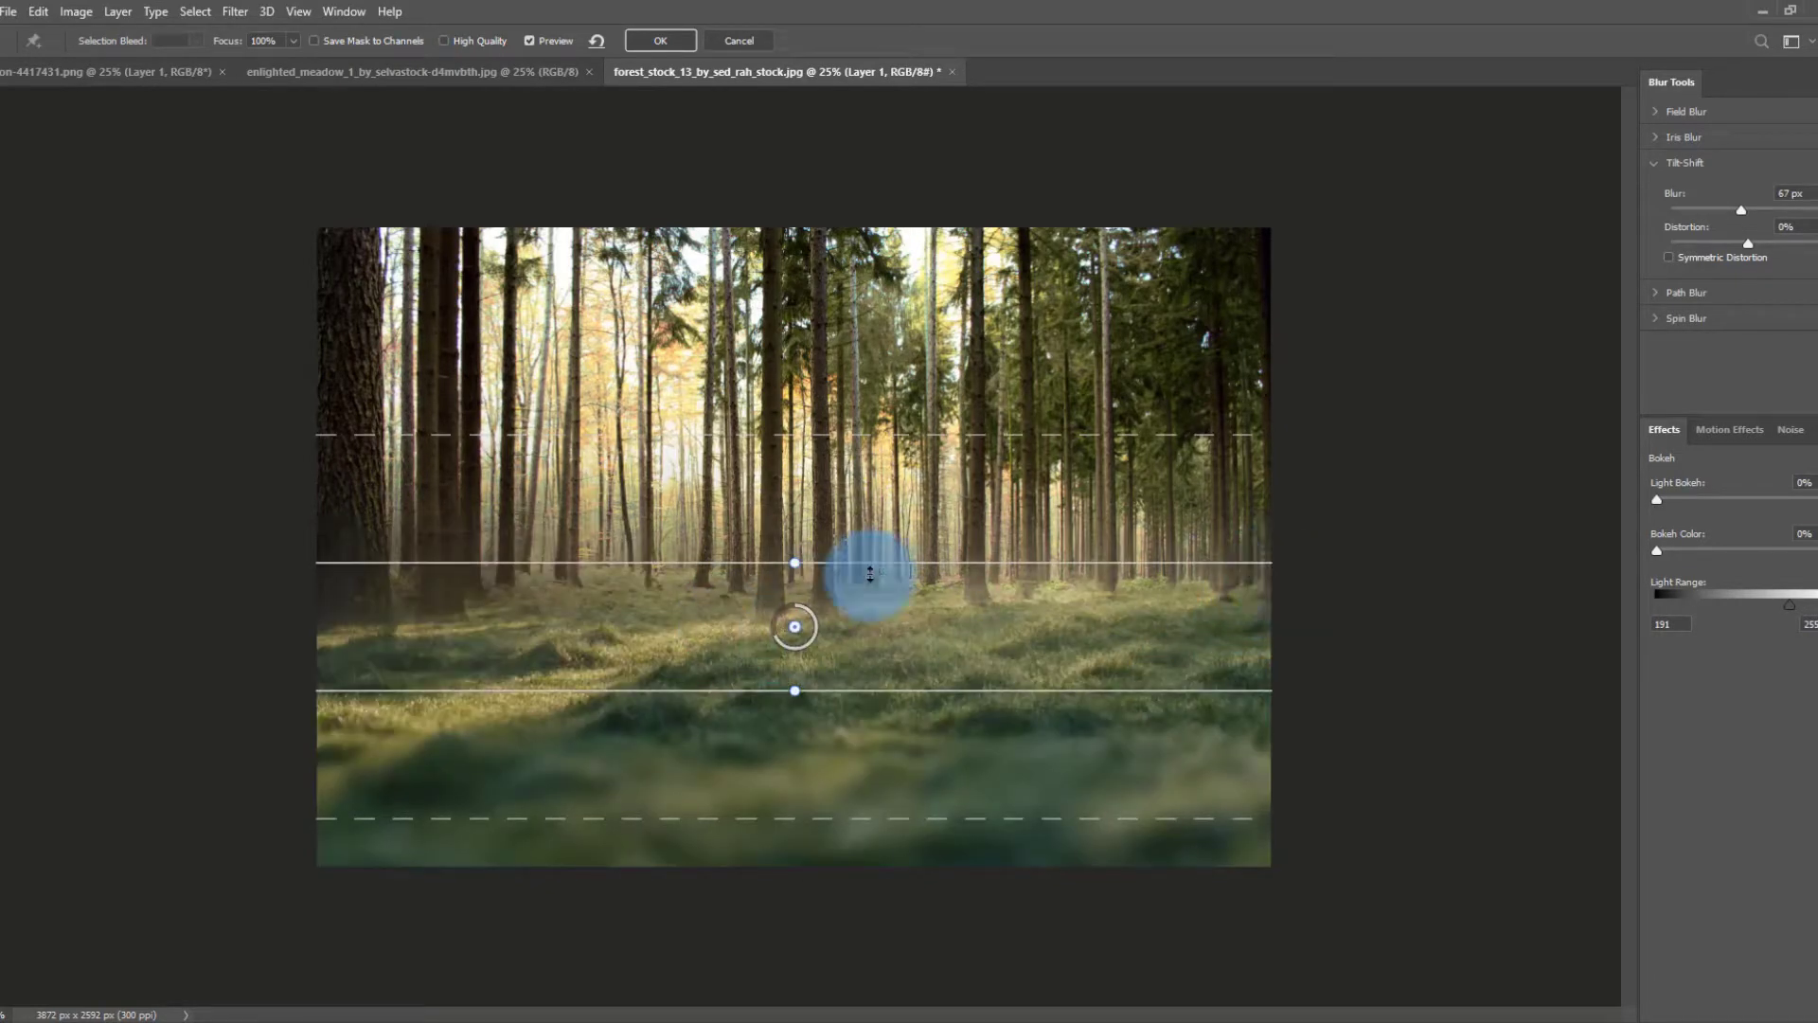
drag(807, 824, 825, 896)
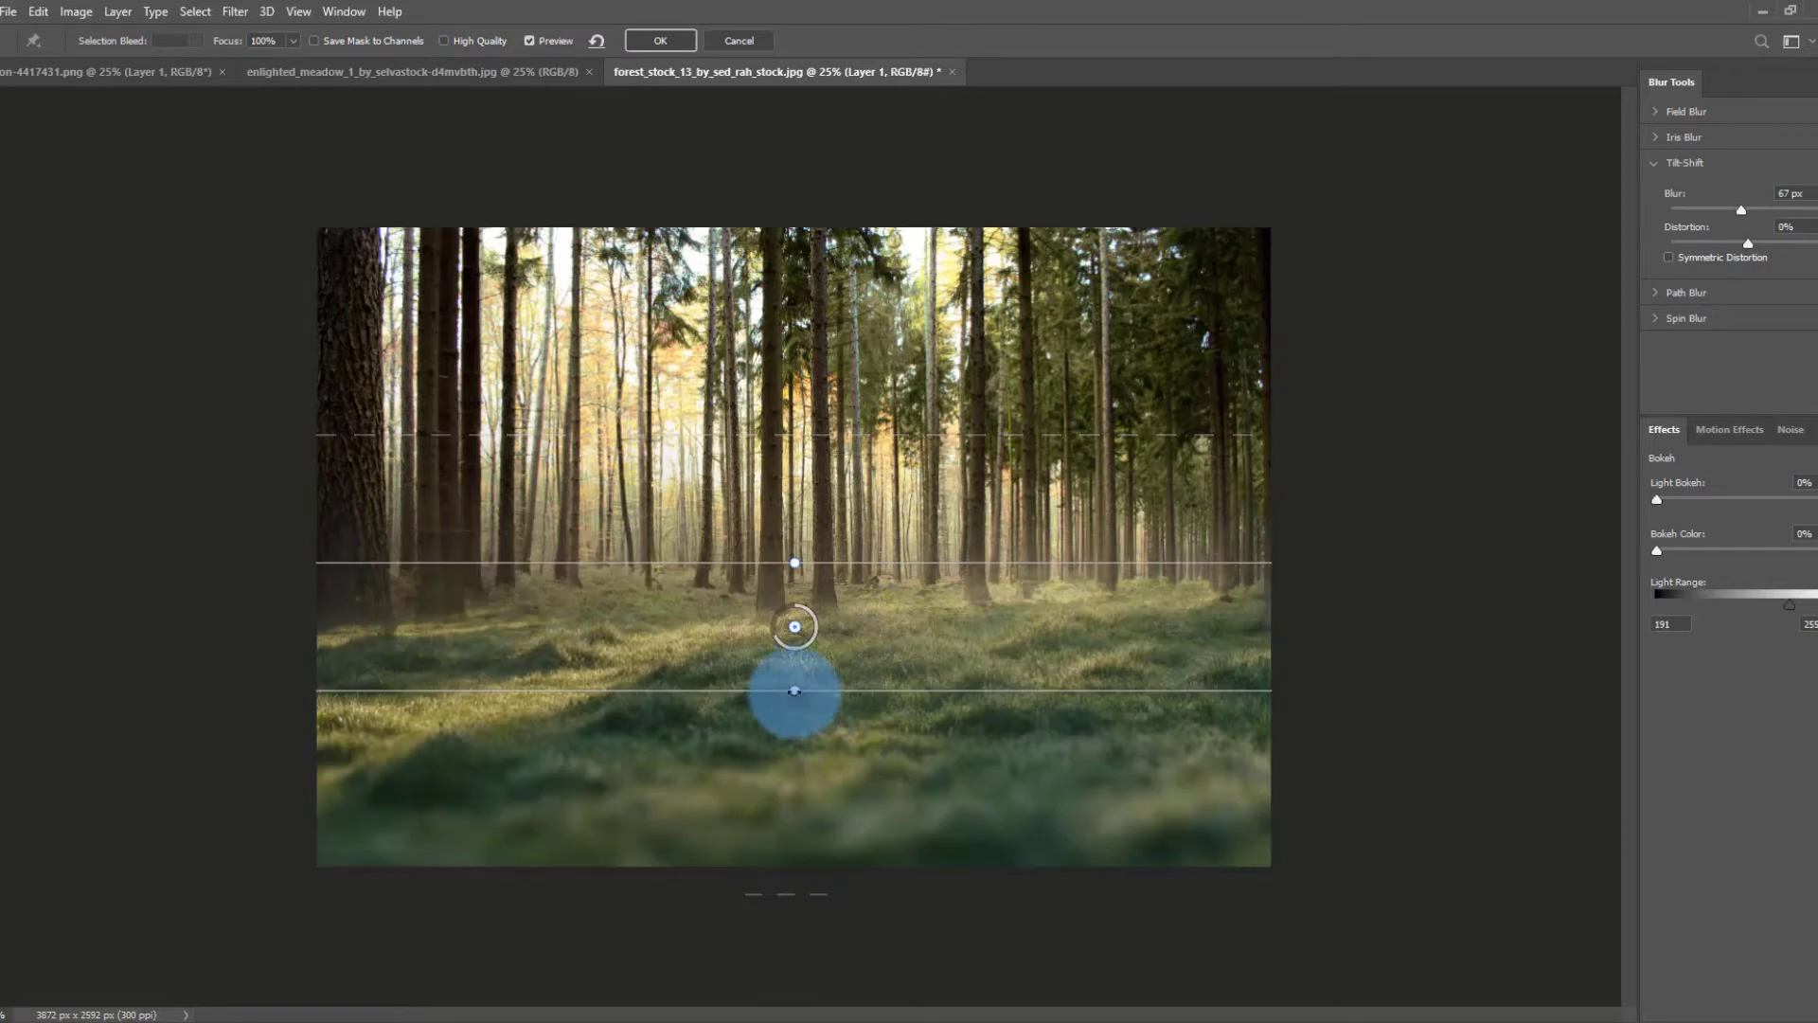
drag(795, 692, 810, 735)
key(Return)
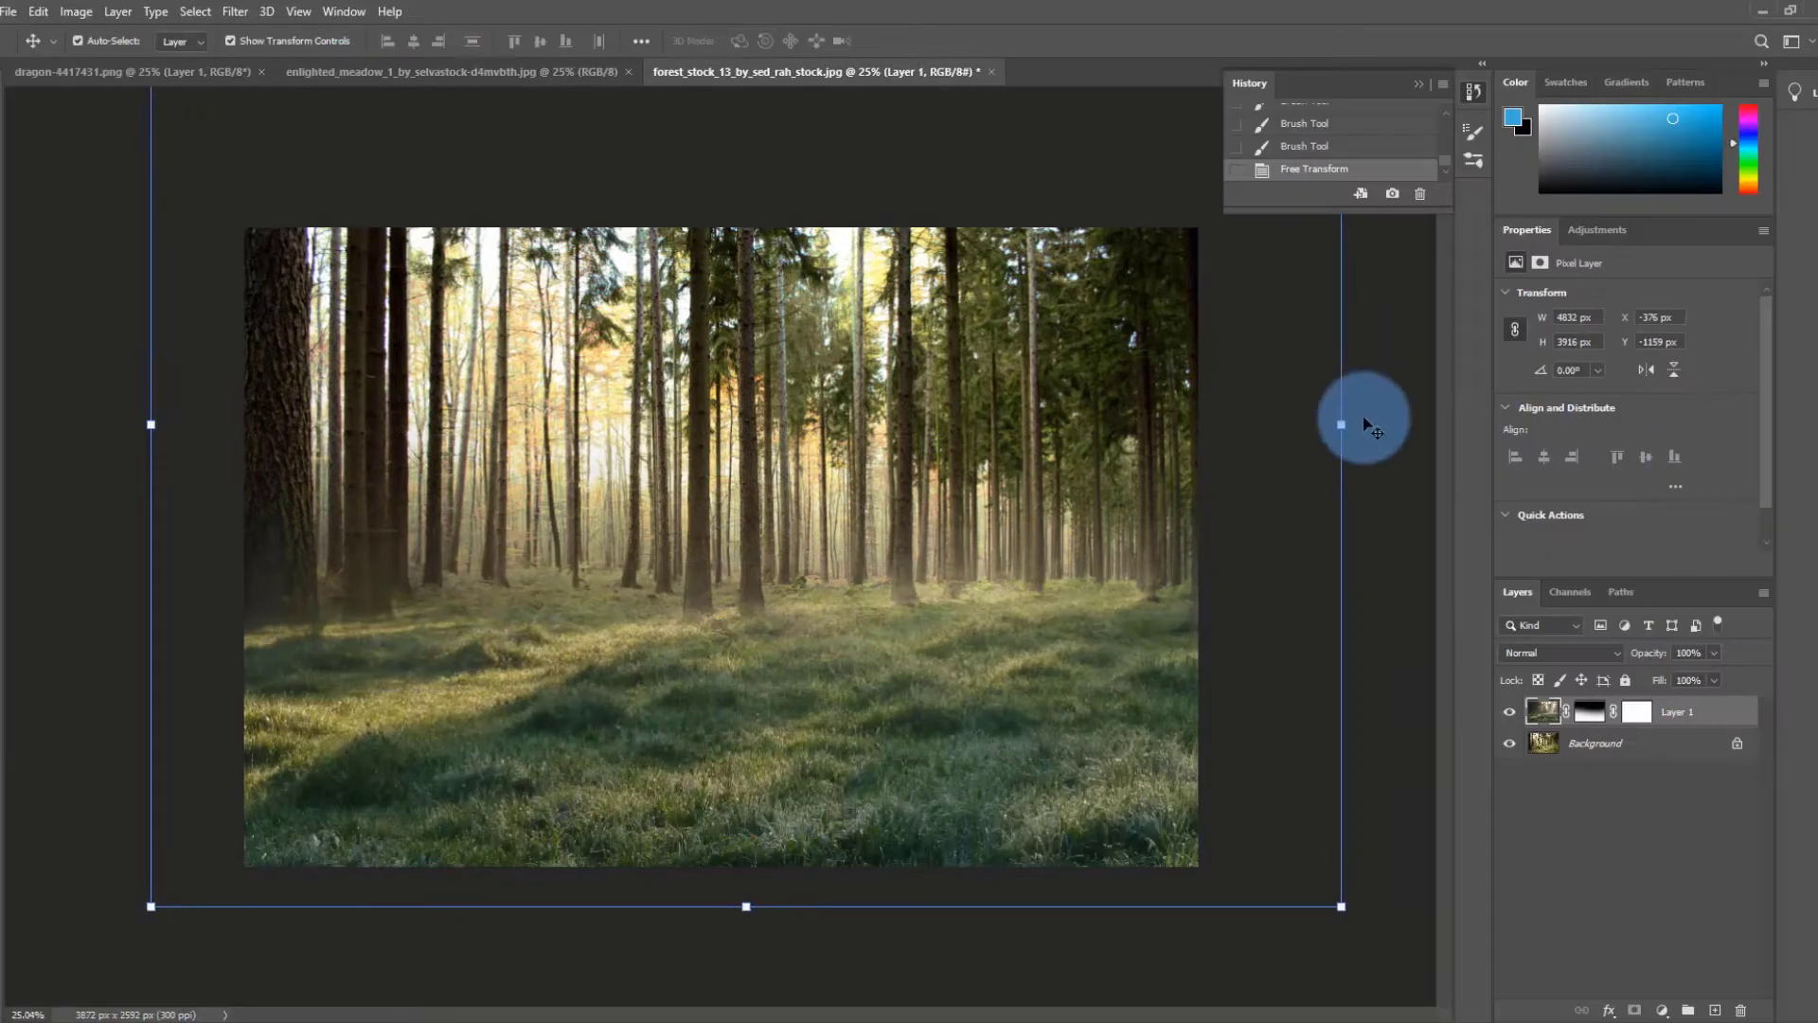
- Bring the dragon into the forest document and scale it to about 3288 × 1246 px, lying on the grass
click(156, 83)
drag(492, 142, 843, 622)
key(ctrl+t)
drag(1319, 366, 1088, 487)
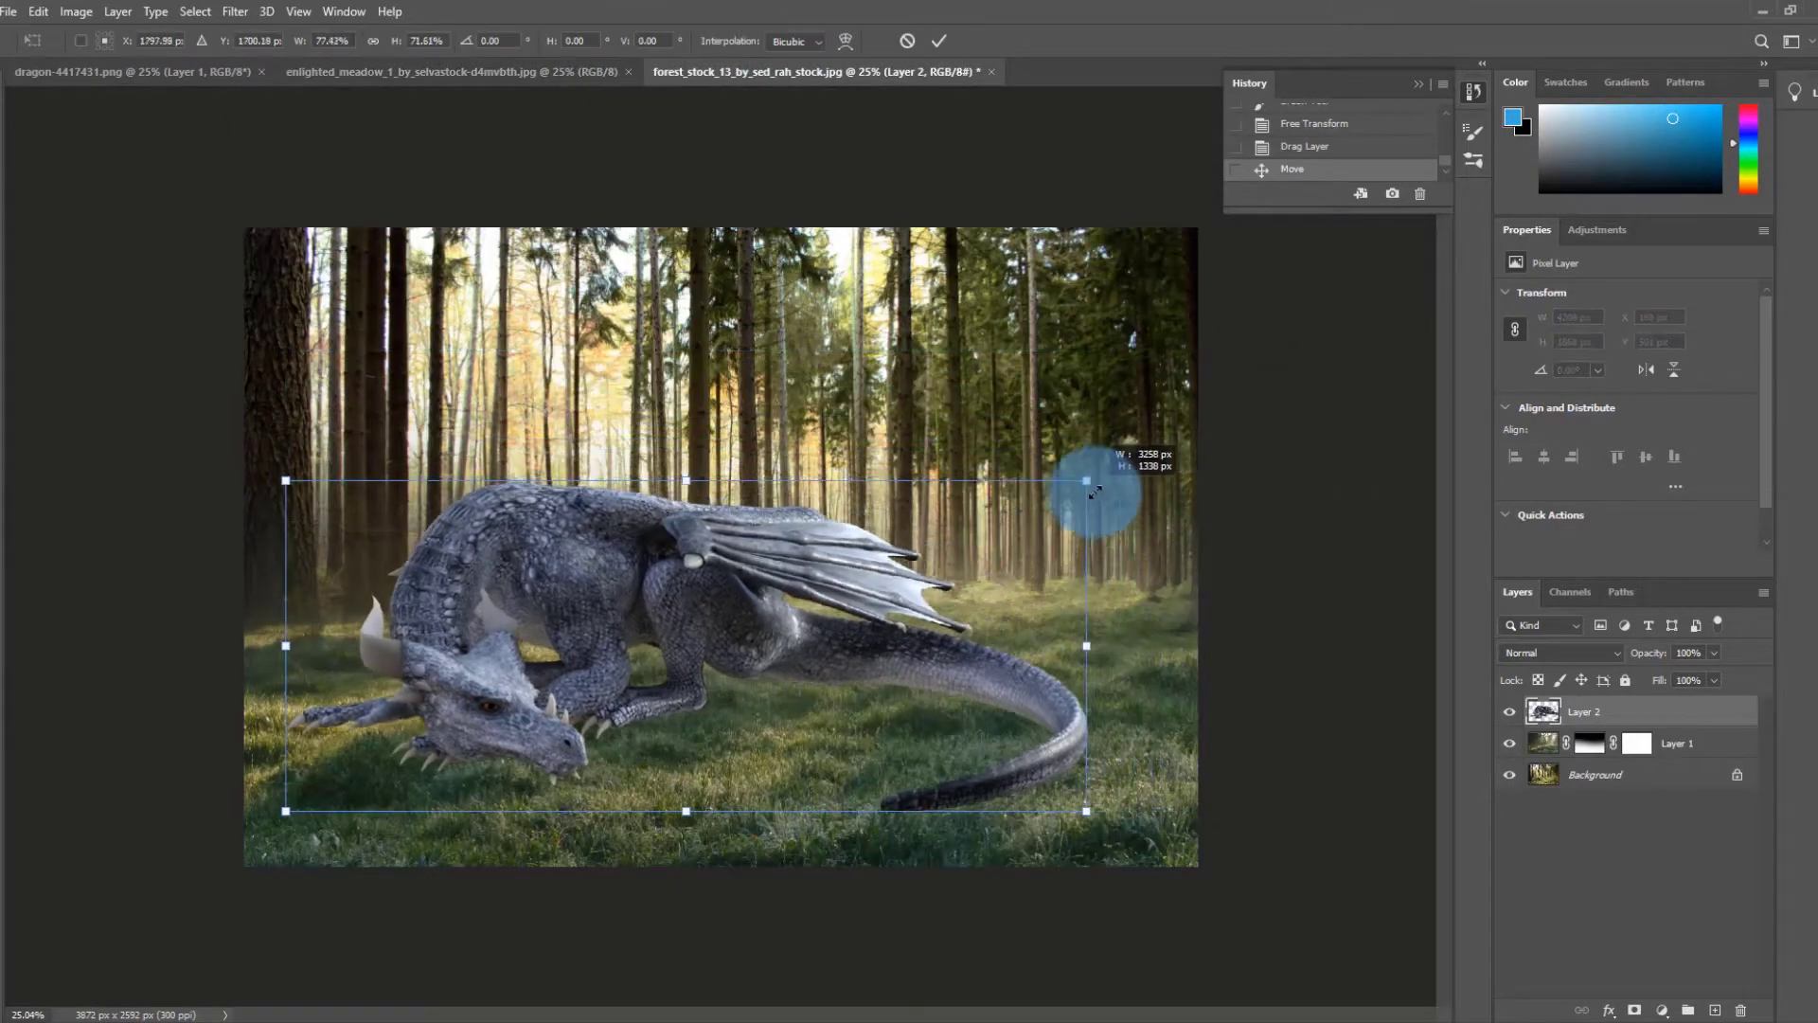
scroll(625, 580, up, 1)
drag(625, 588, 690, 637)
mouse_move(1120, 508)
mouse_down()
mouse_move(1063, 548)
mouse_move(1136, 515)
mouse_up()
key(Return)
- Add a layer mask to the dragon layer and undo the oversized test brush stroke on it
scroll(508, 730, up, 5)
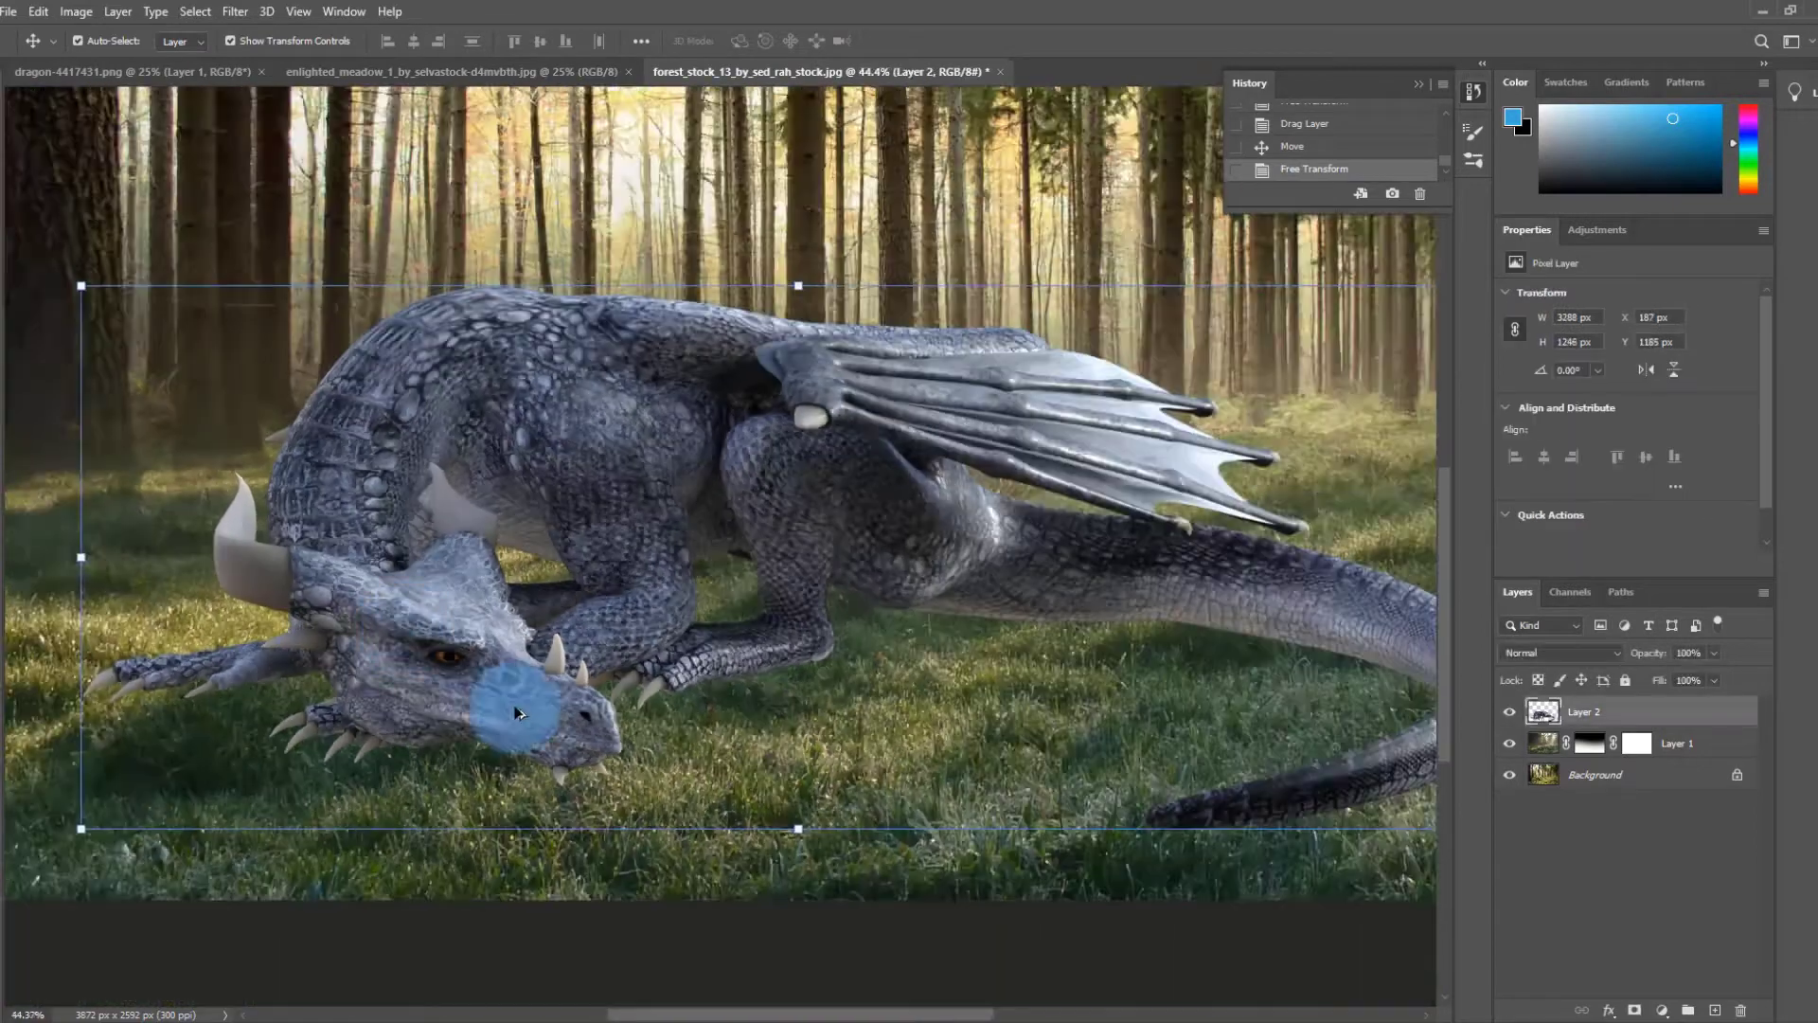
scroll(516, 712, down, 2)
click(936, 586)
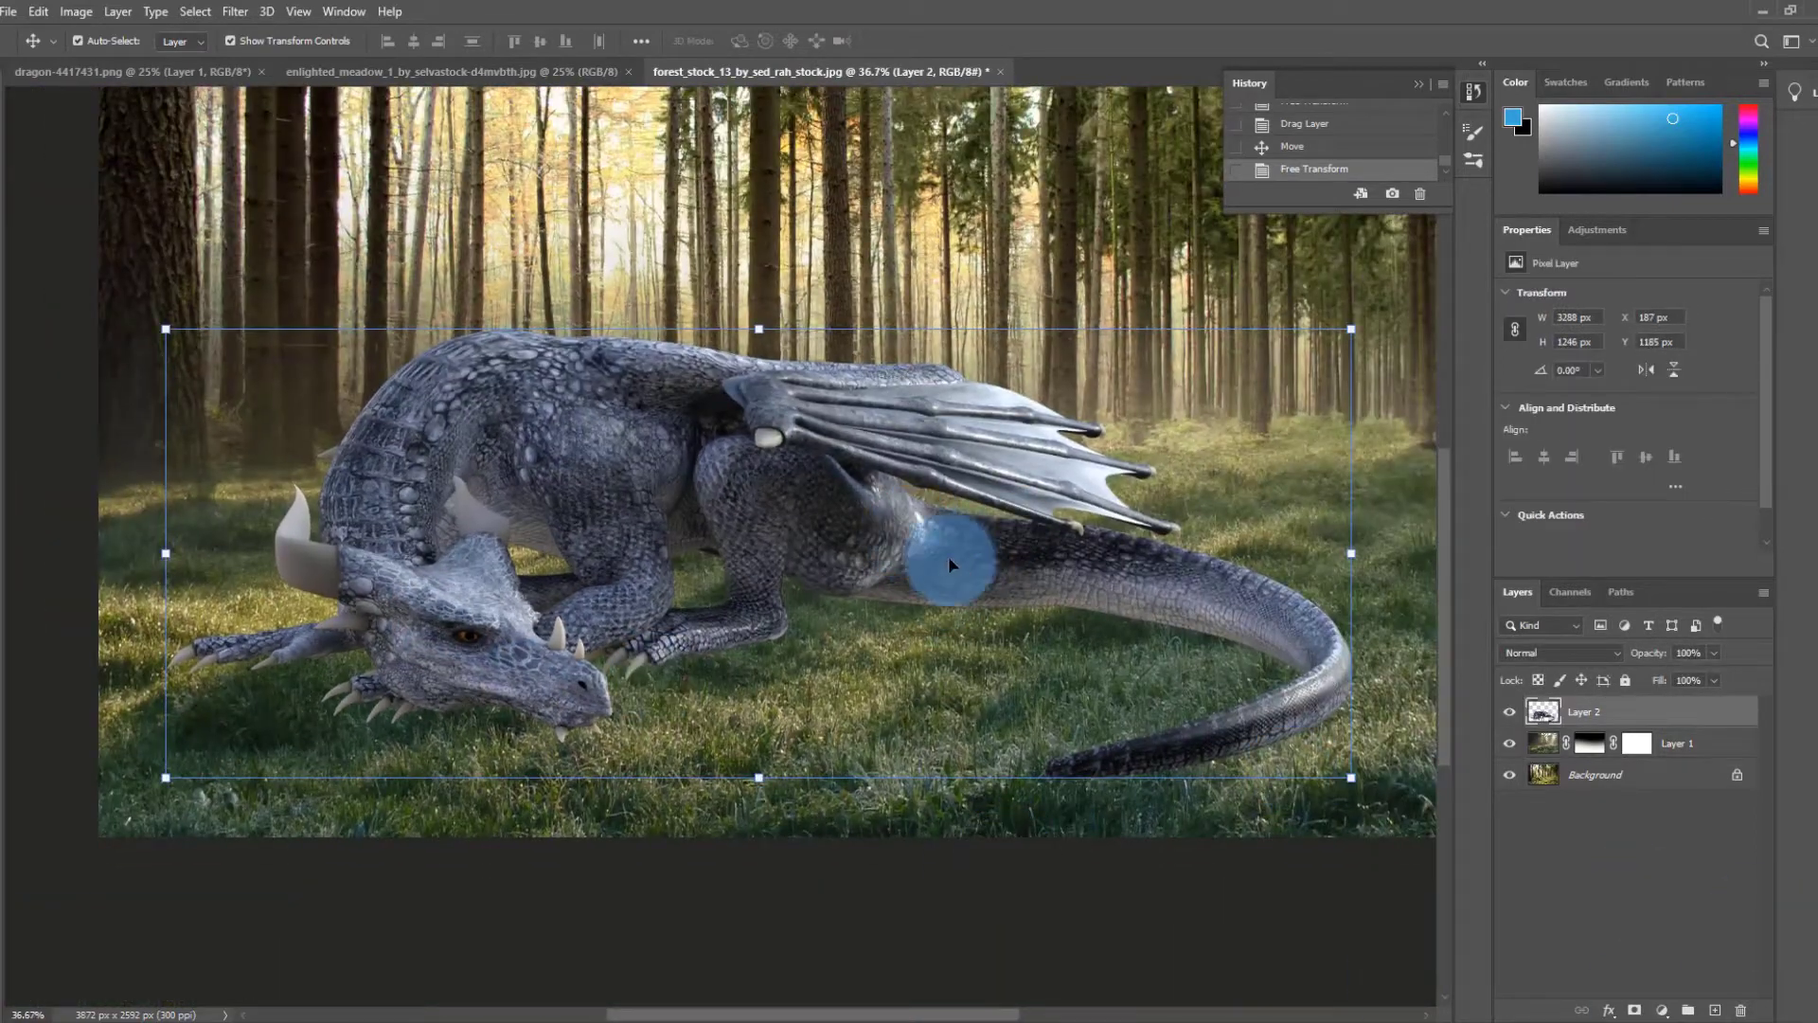
click(1635, 1010)
click(852, 589)
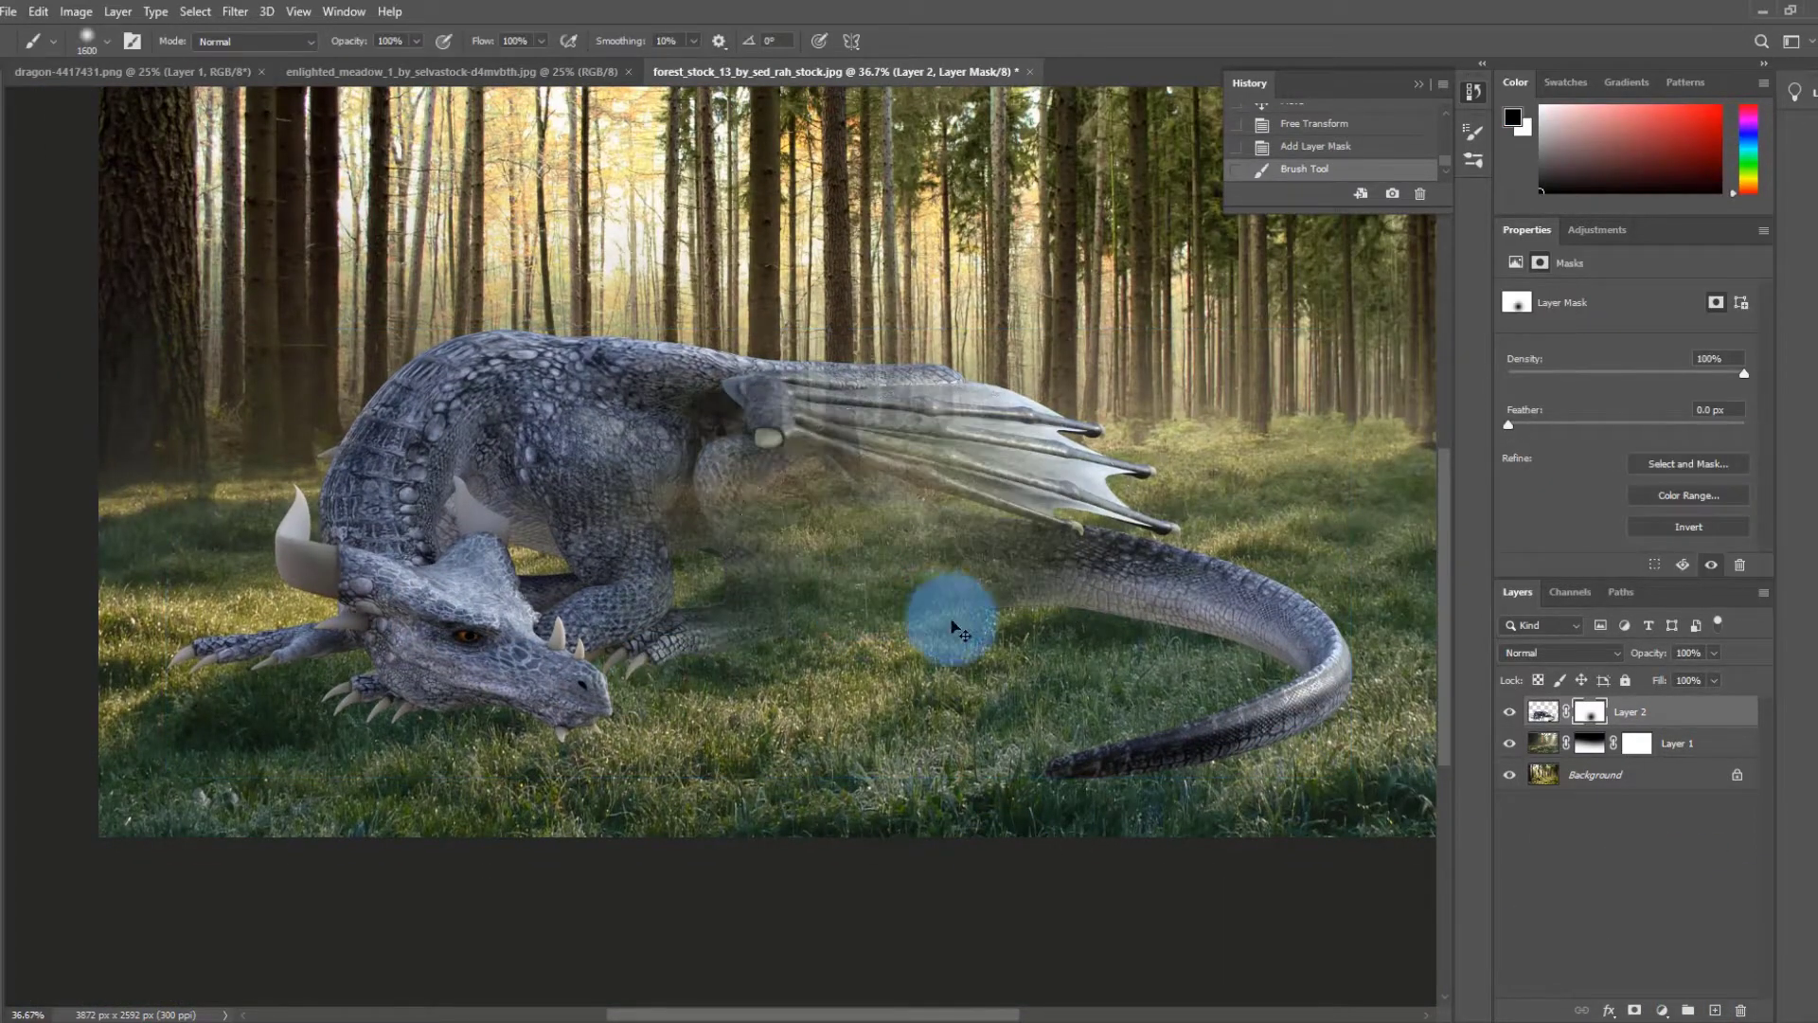
key(ctrl+z)
- Choose the 2316 px grass-shaped brush tip for masking around the dragon's hind foot, undoing the full-size test stamp
scroll(720, 644, up, 5)
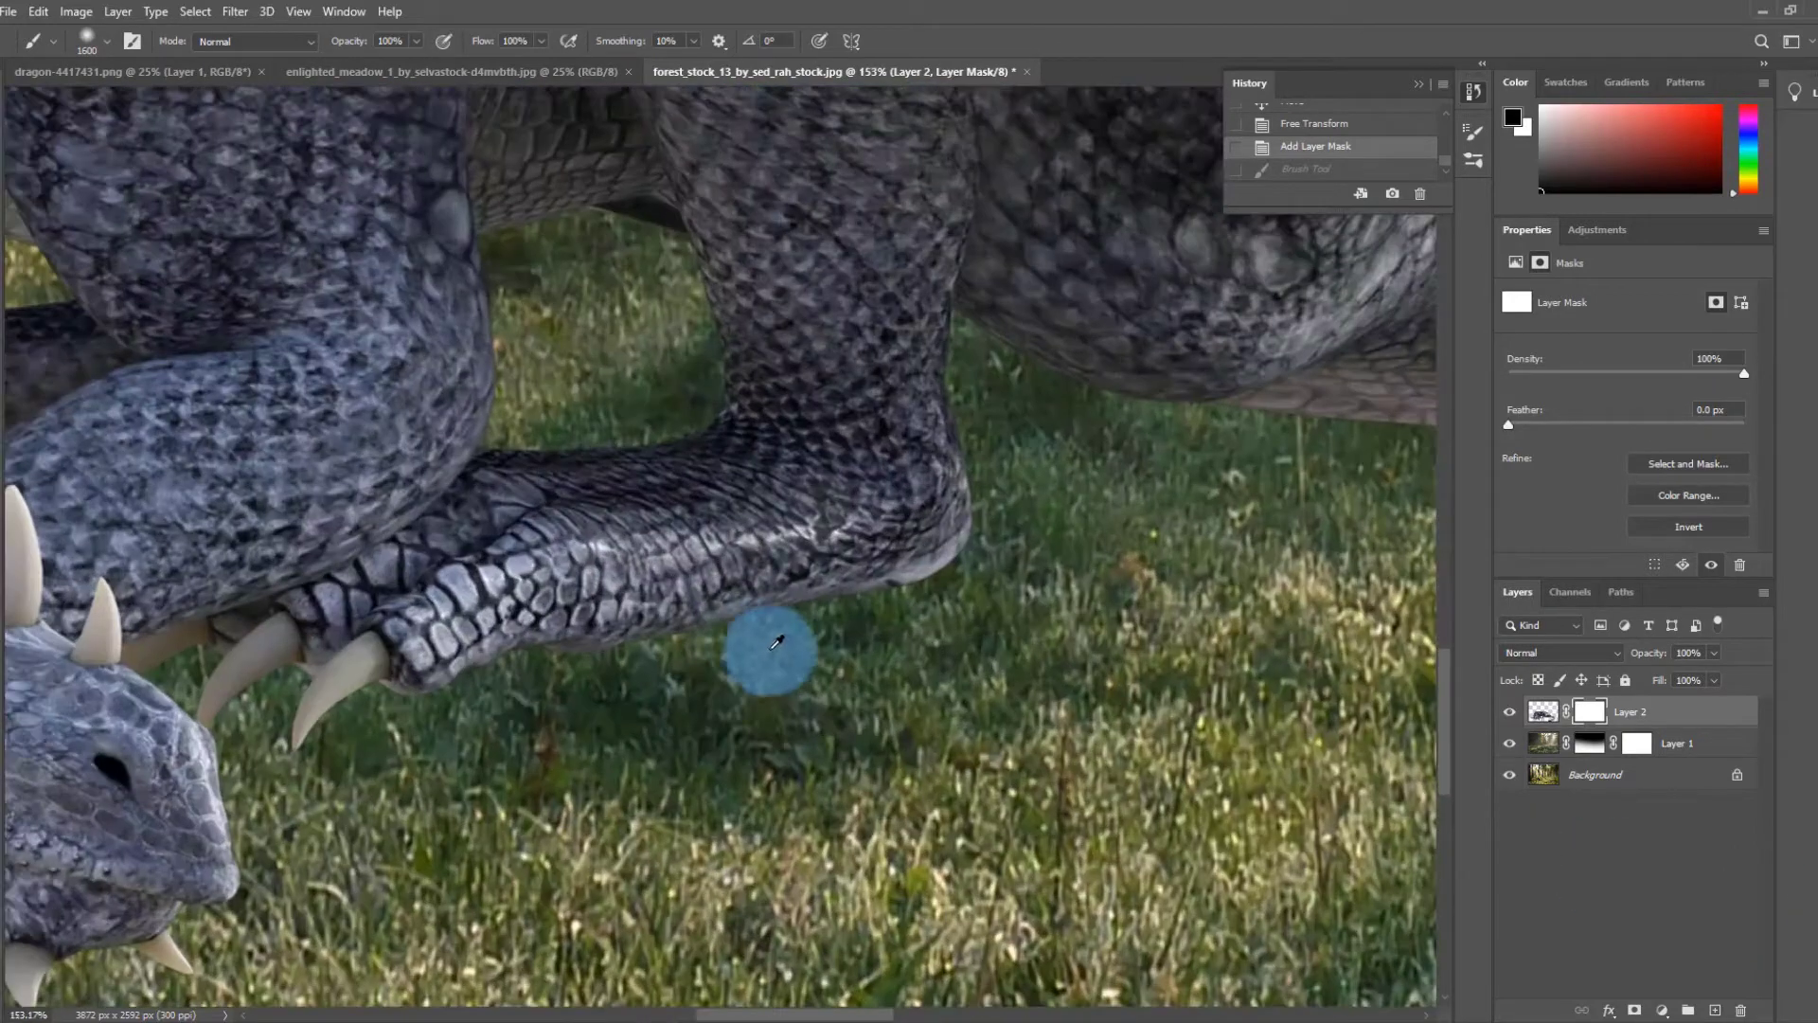
click(1475, 134)
click(1305, 301)
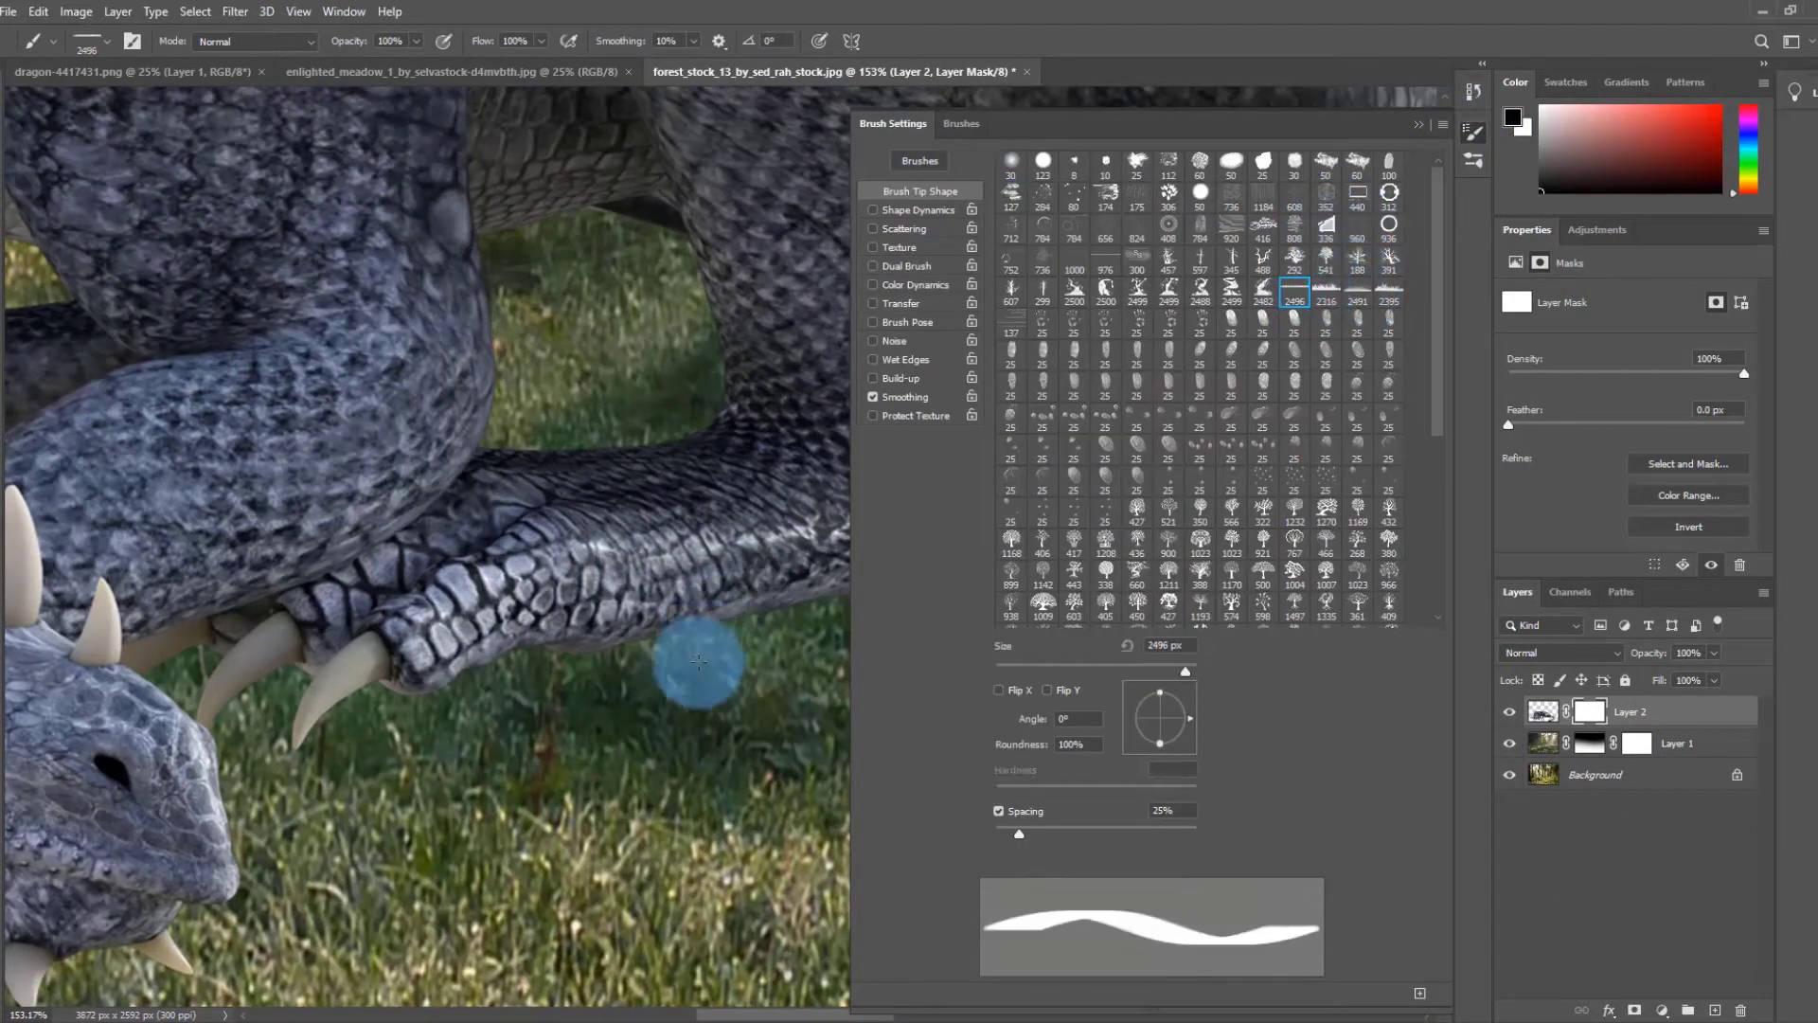
double_click(1328, 291)
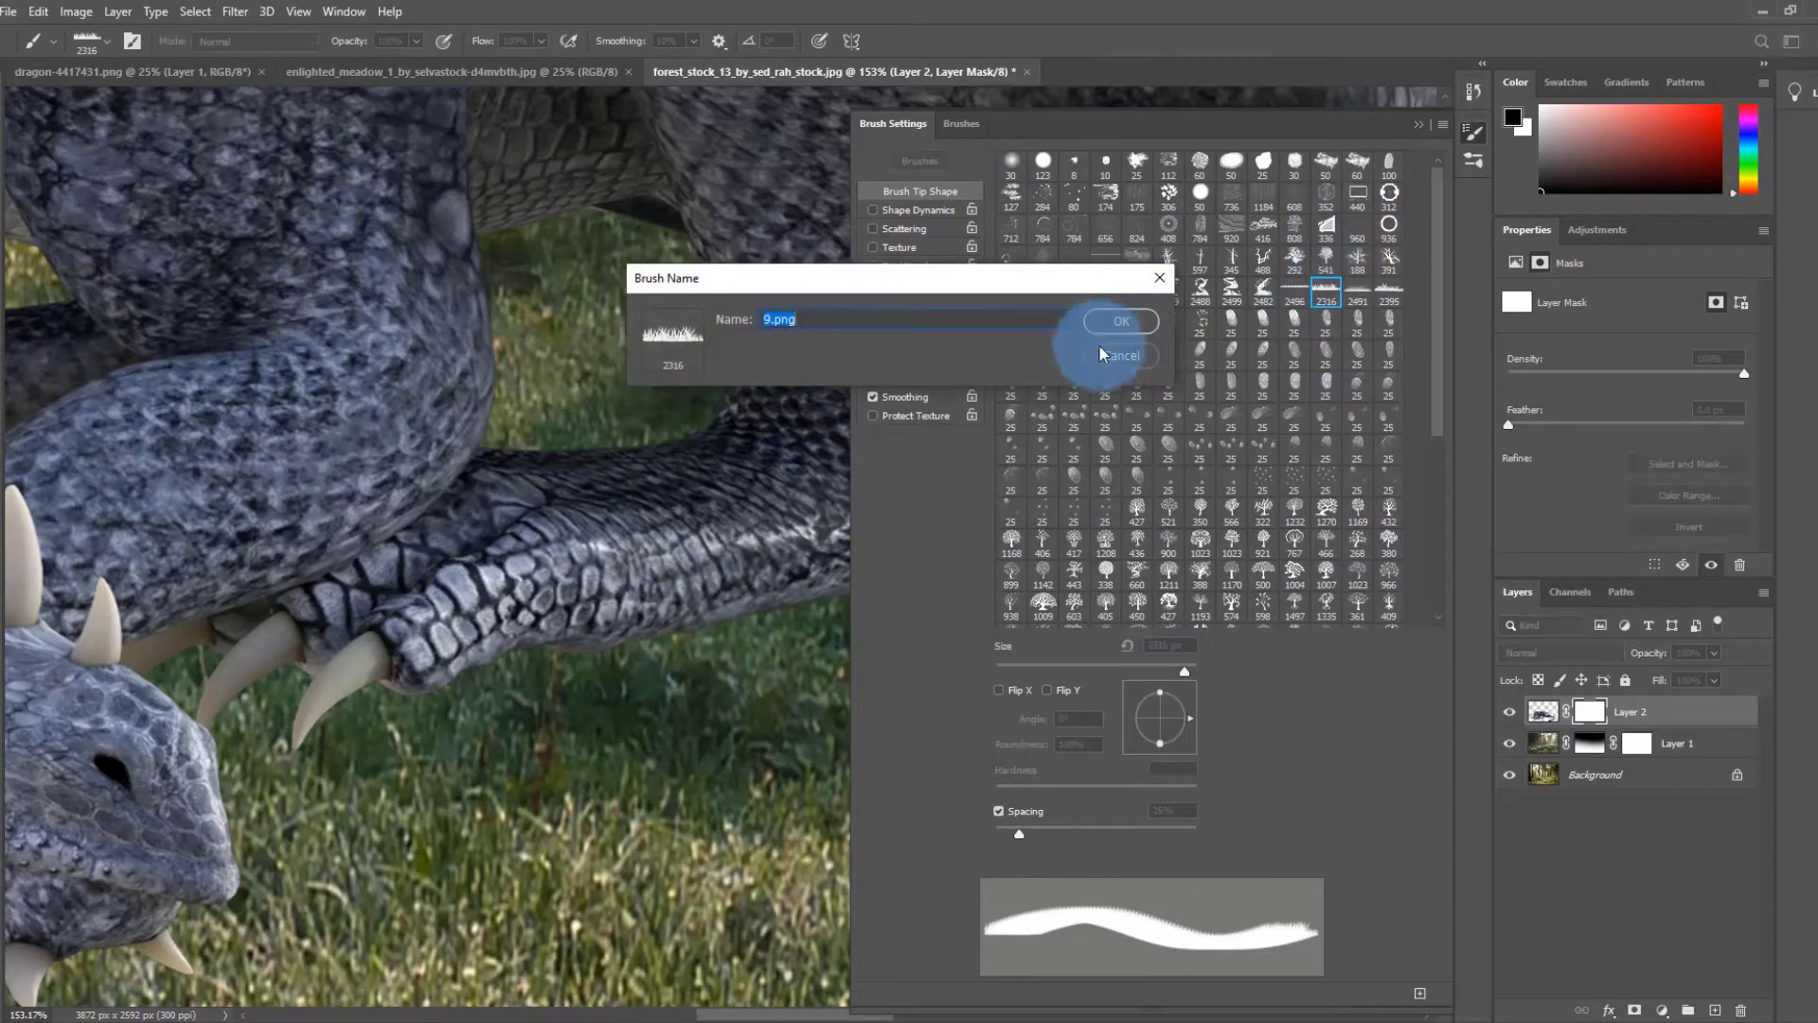
click(1100, 346)
click(1419, 125)
click(871, 589)
key(ctrl+z)
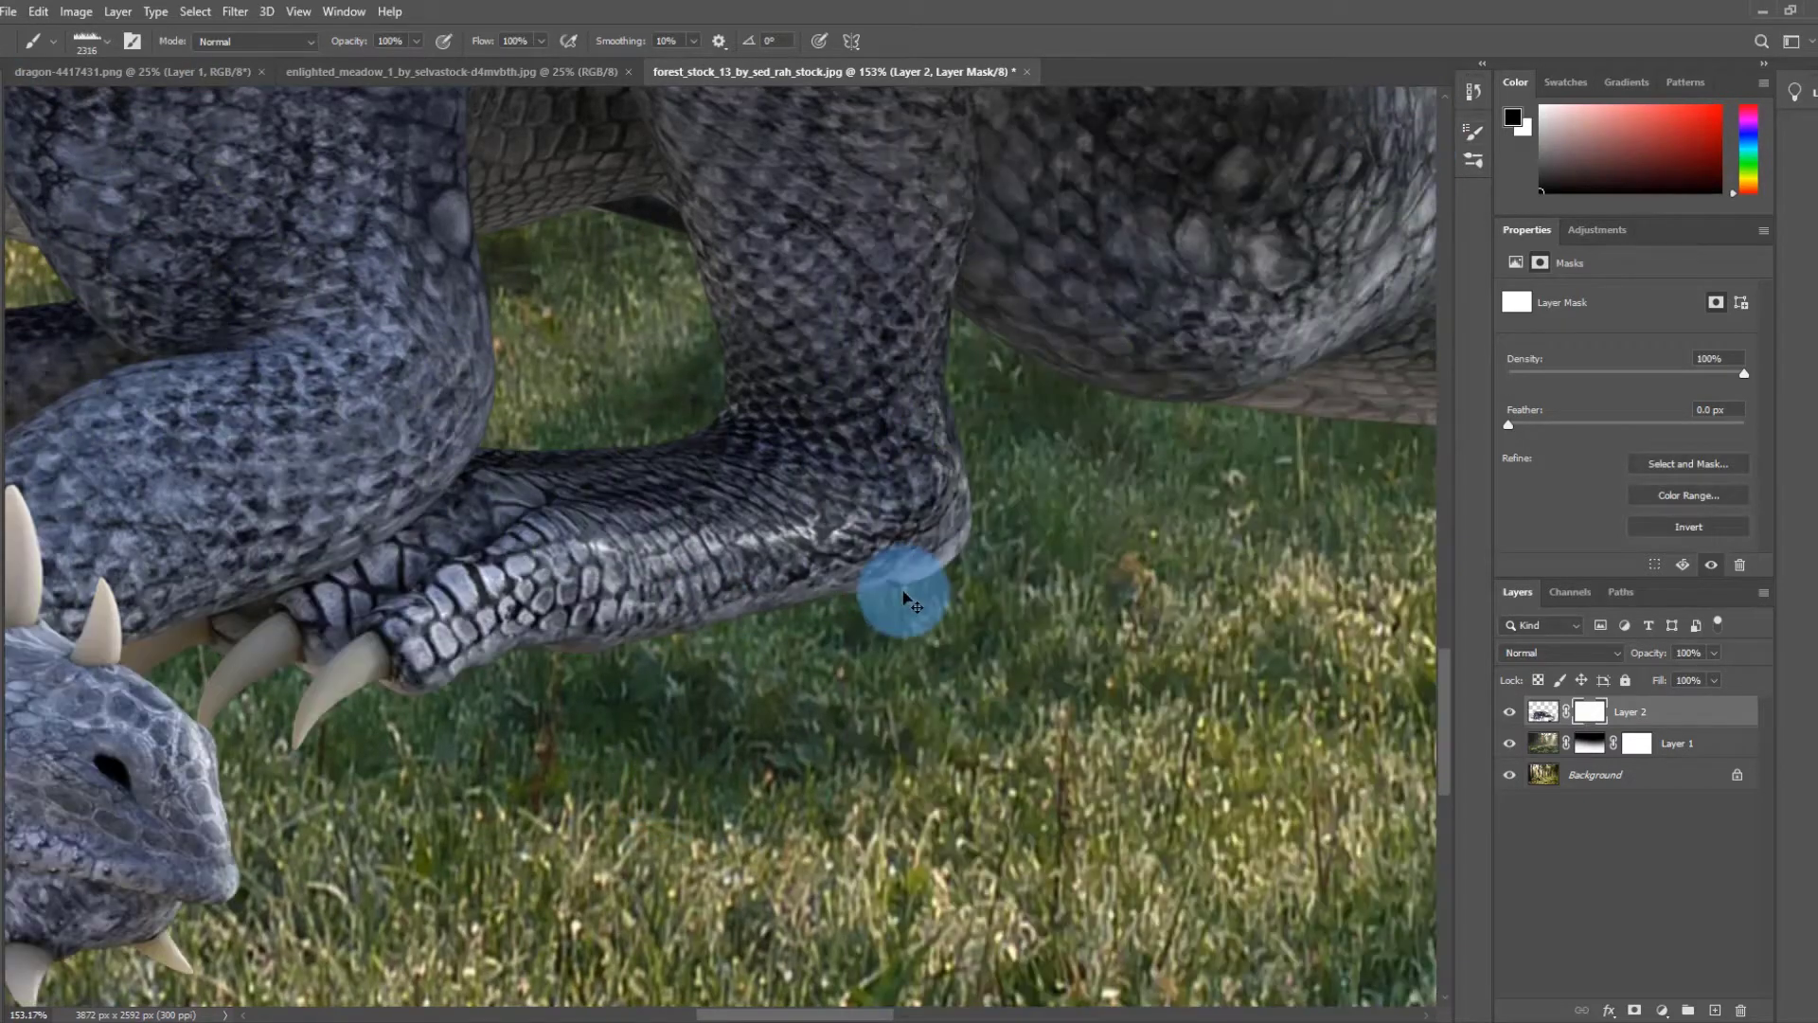
- Reduce the grass brush to 175 px at a 3° angle and mask the bottom edge of the dragon's hind heel
key([)
key([)
key([)
key([)
key([)
key([)
key([)
key([)
key([)
key([)
key([)
key([)
key([)
key([)
key([)
key([)
key([)
key([)
key([)
key([)
right_click(59, 130)
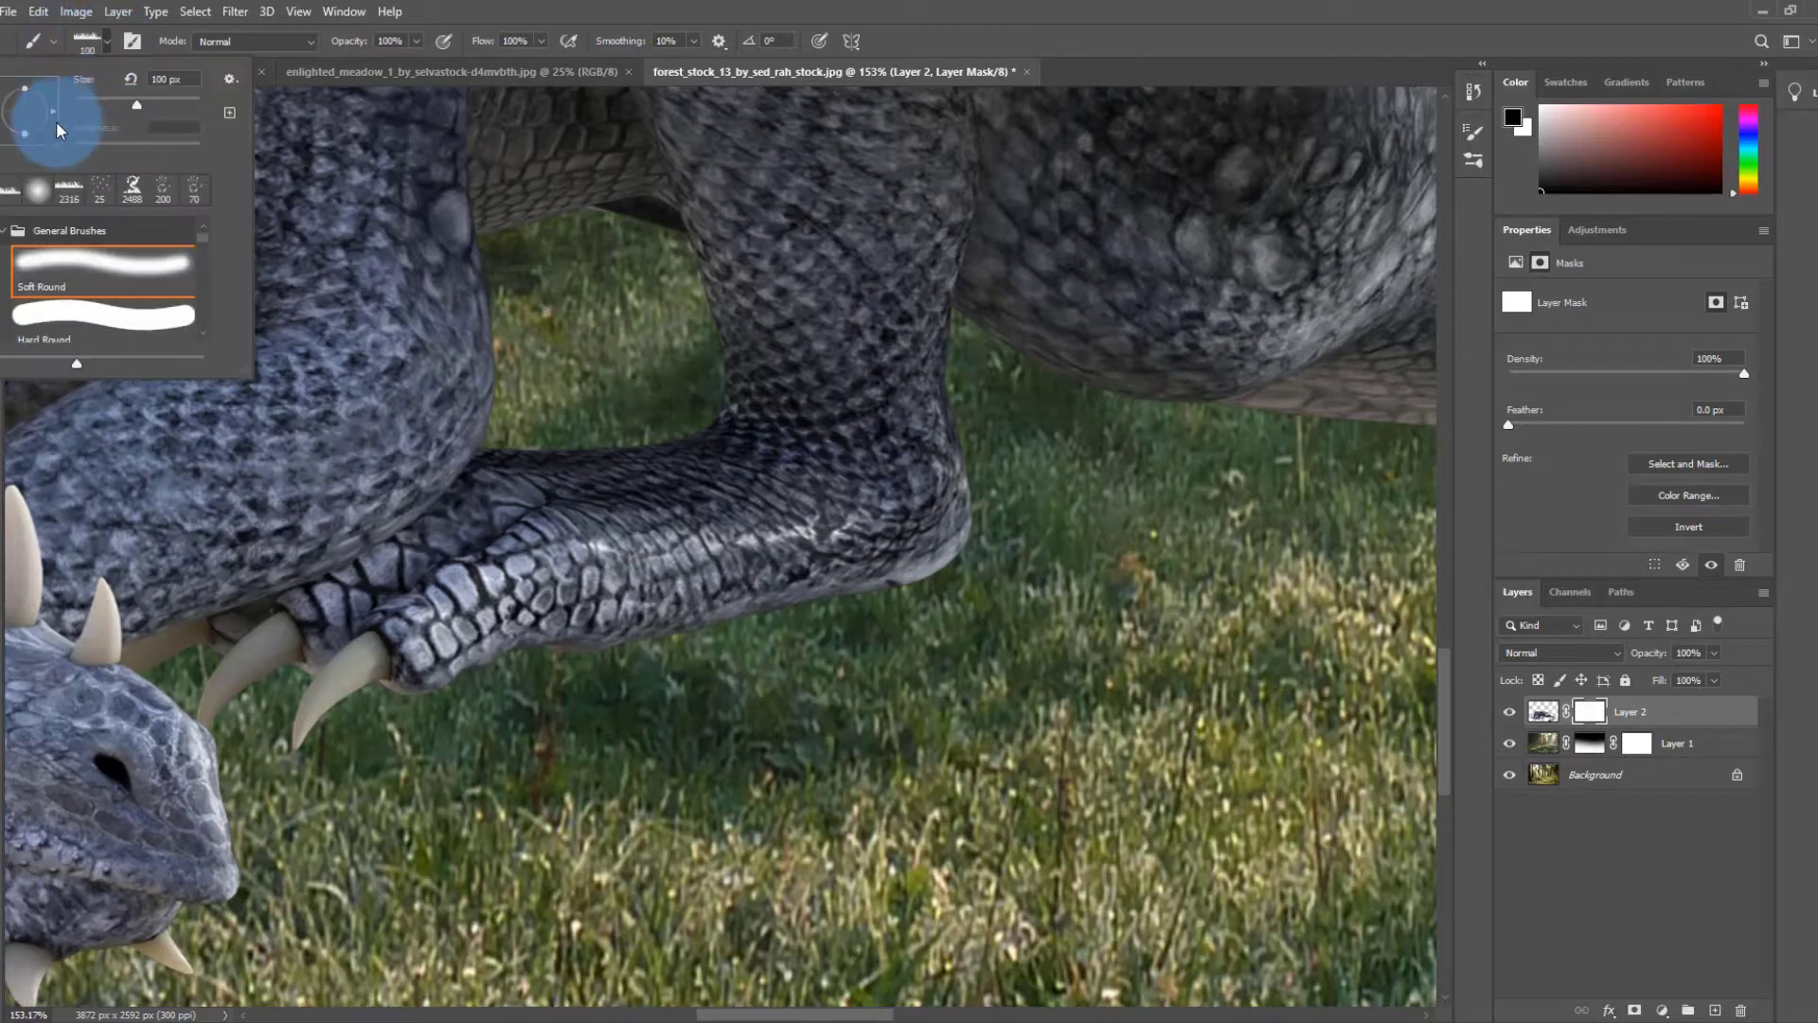
key(Escape)
key(])
key(])
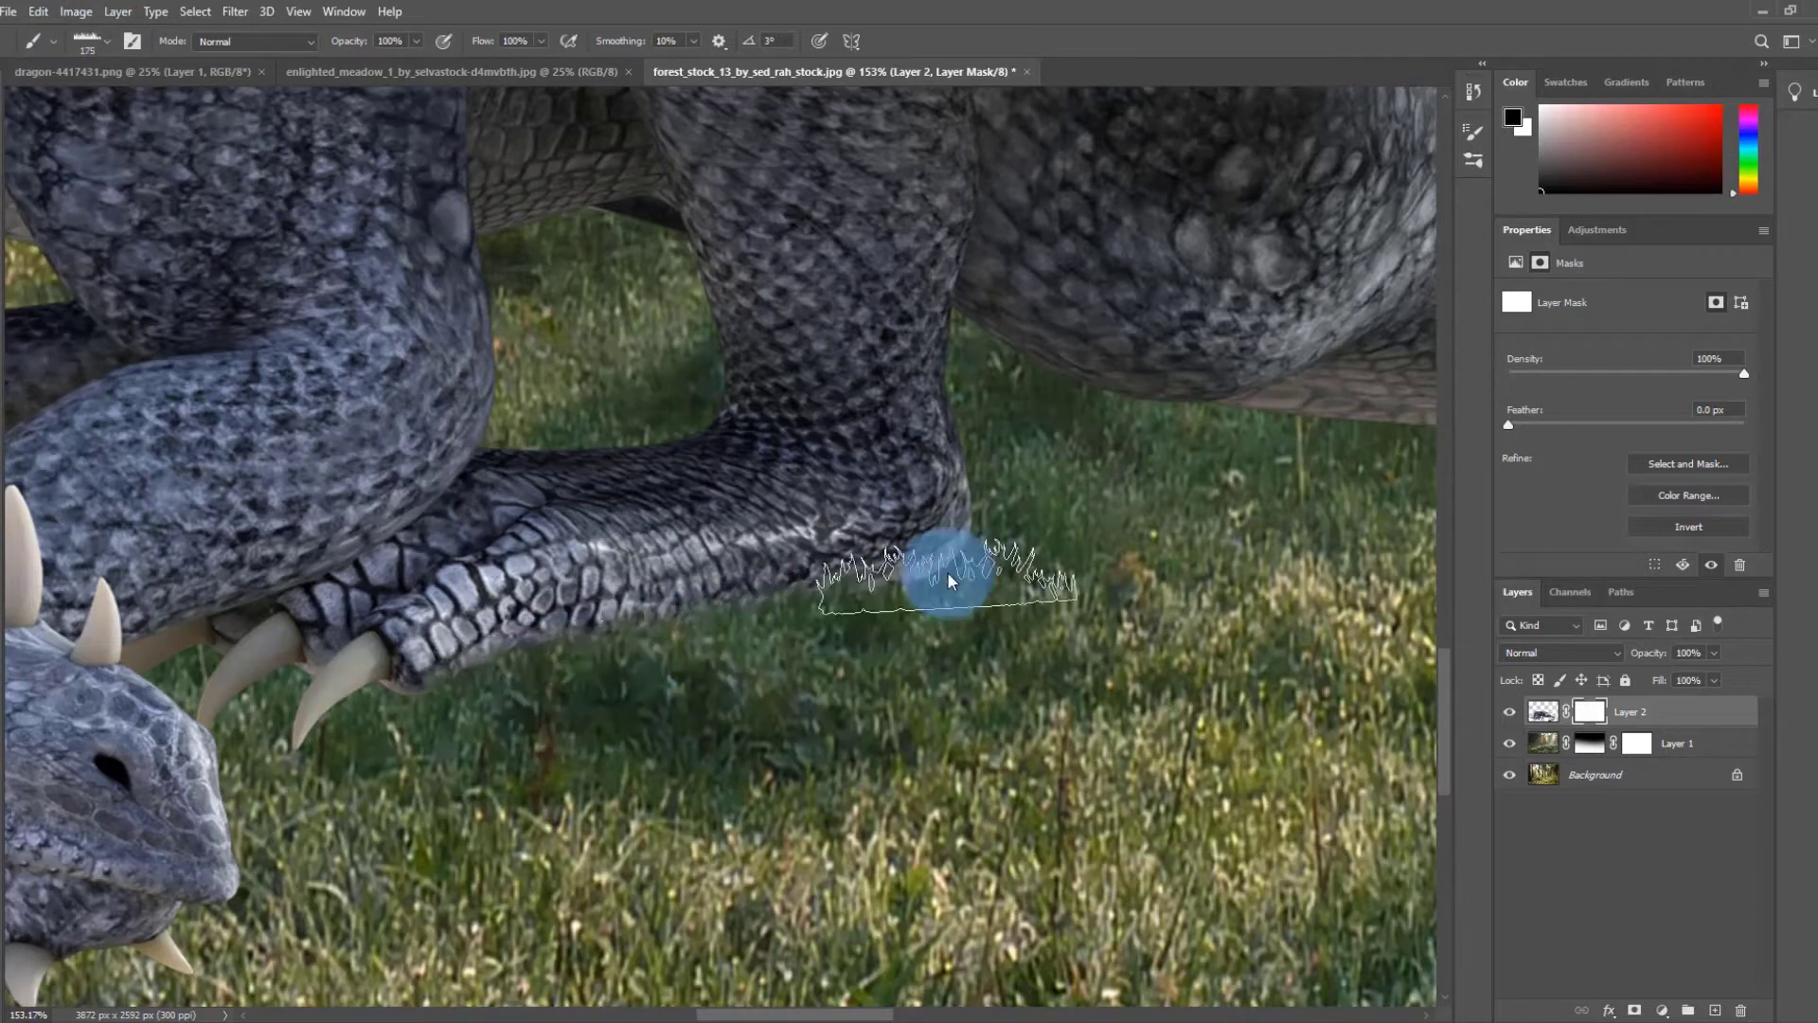
- Choose the 457 px twig-shaped brush tip for masking the dragon's lower edges
click(101, 41)
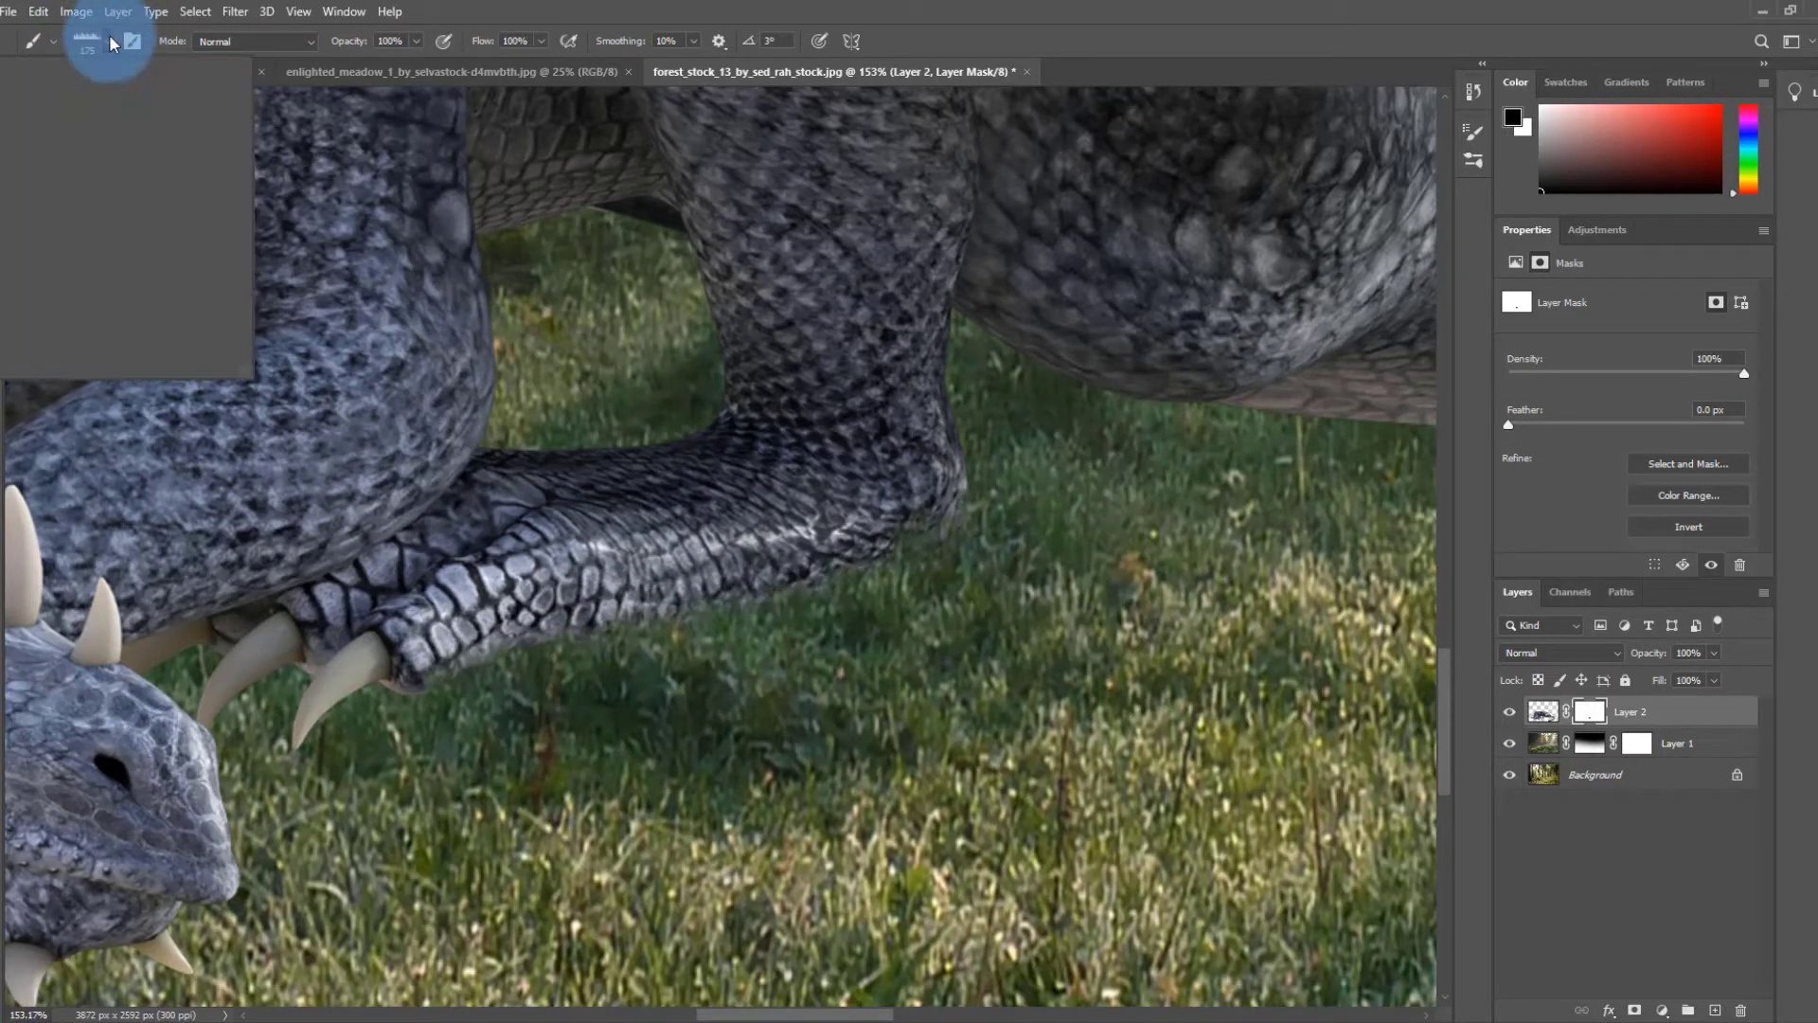
click(1473, 163)
click(1478, 133)
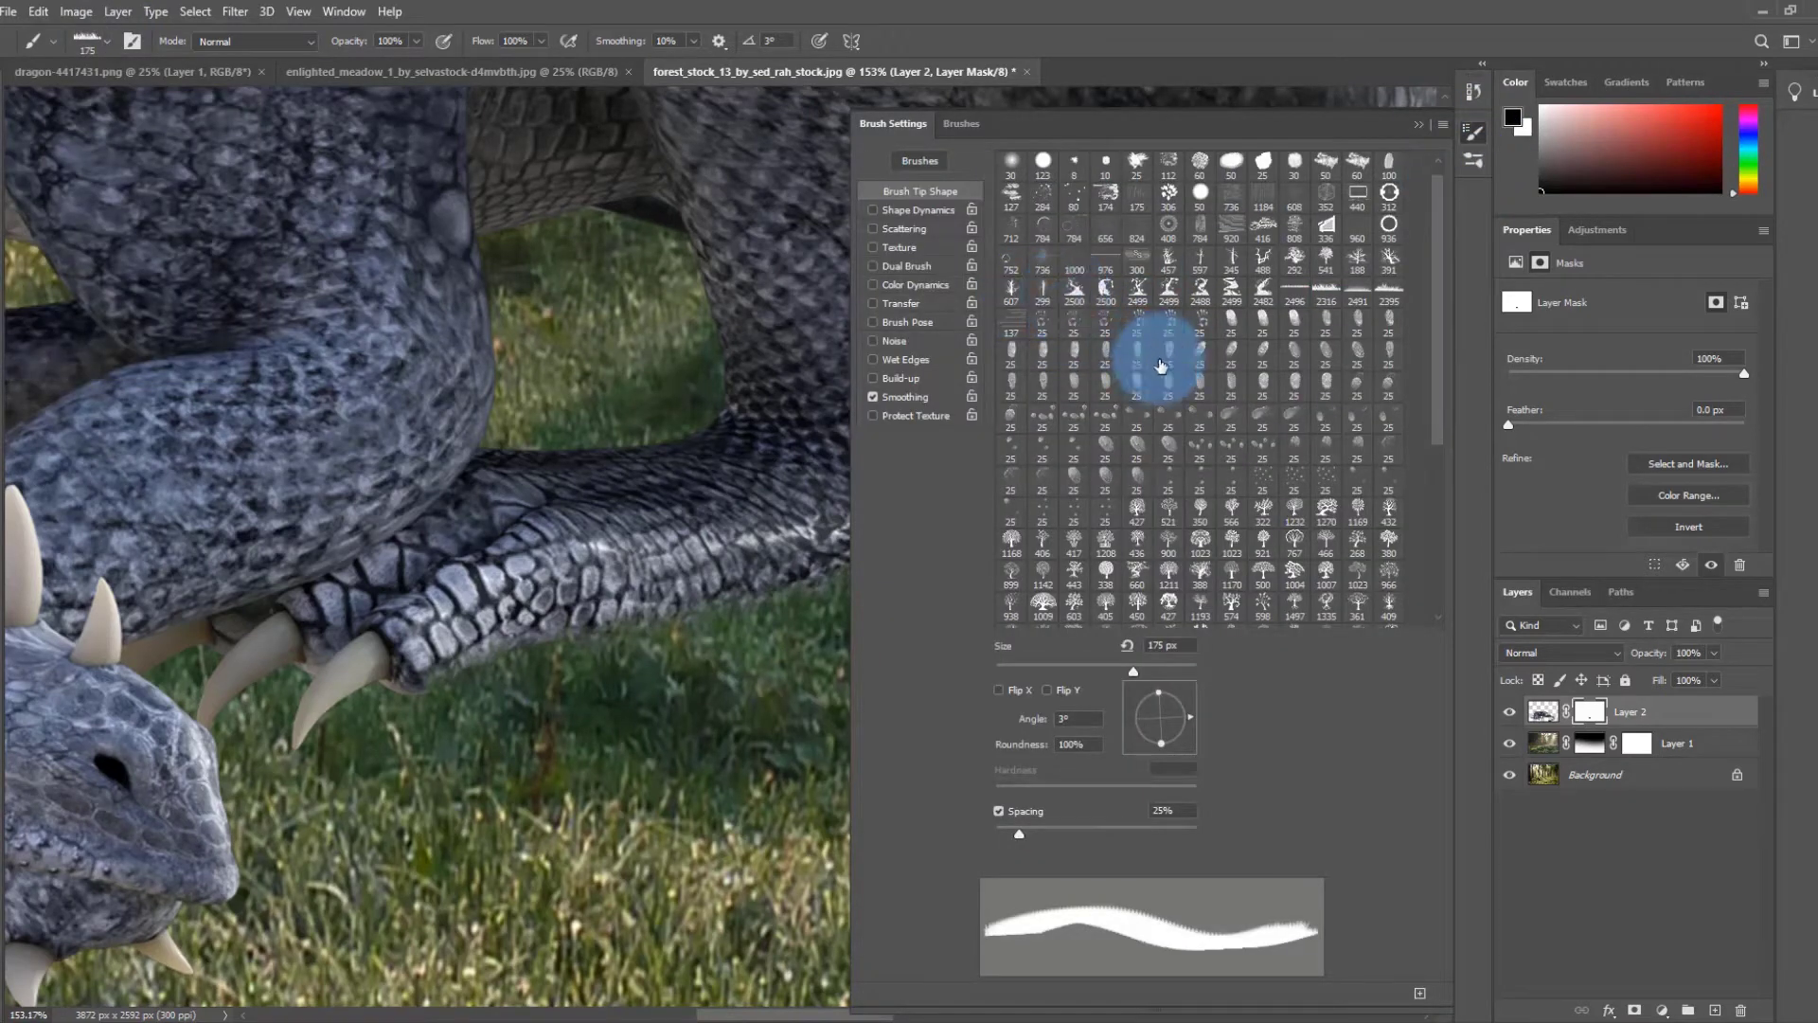
scroll(1161, 366, down, 4)
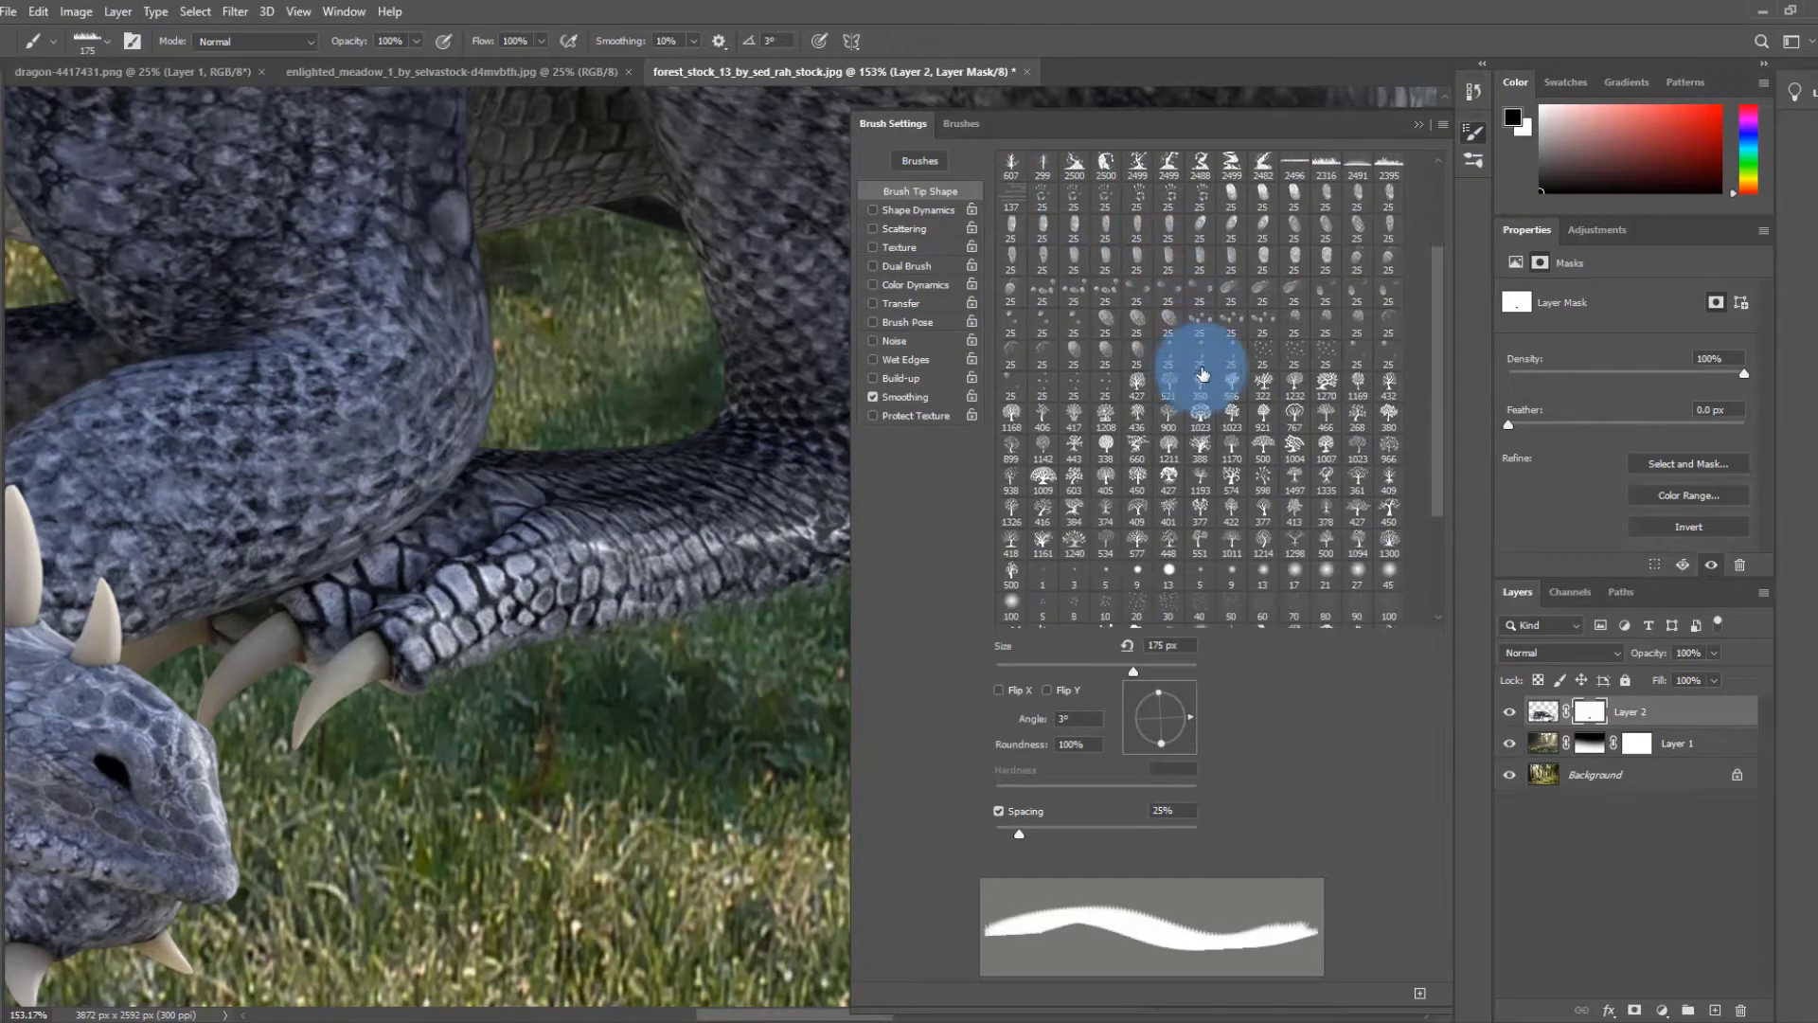
scroll(1201, 373, up, 2)
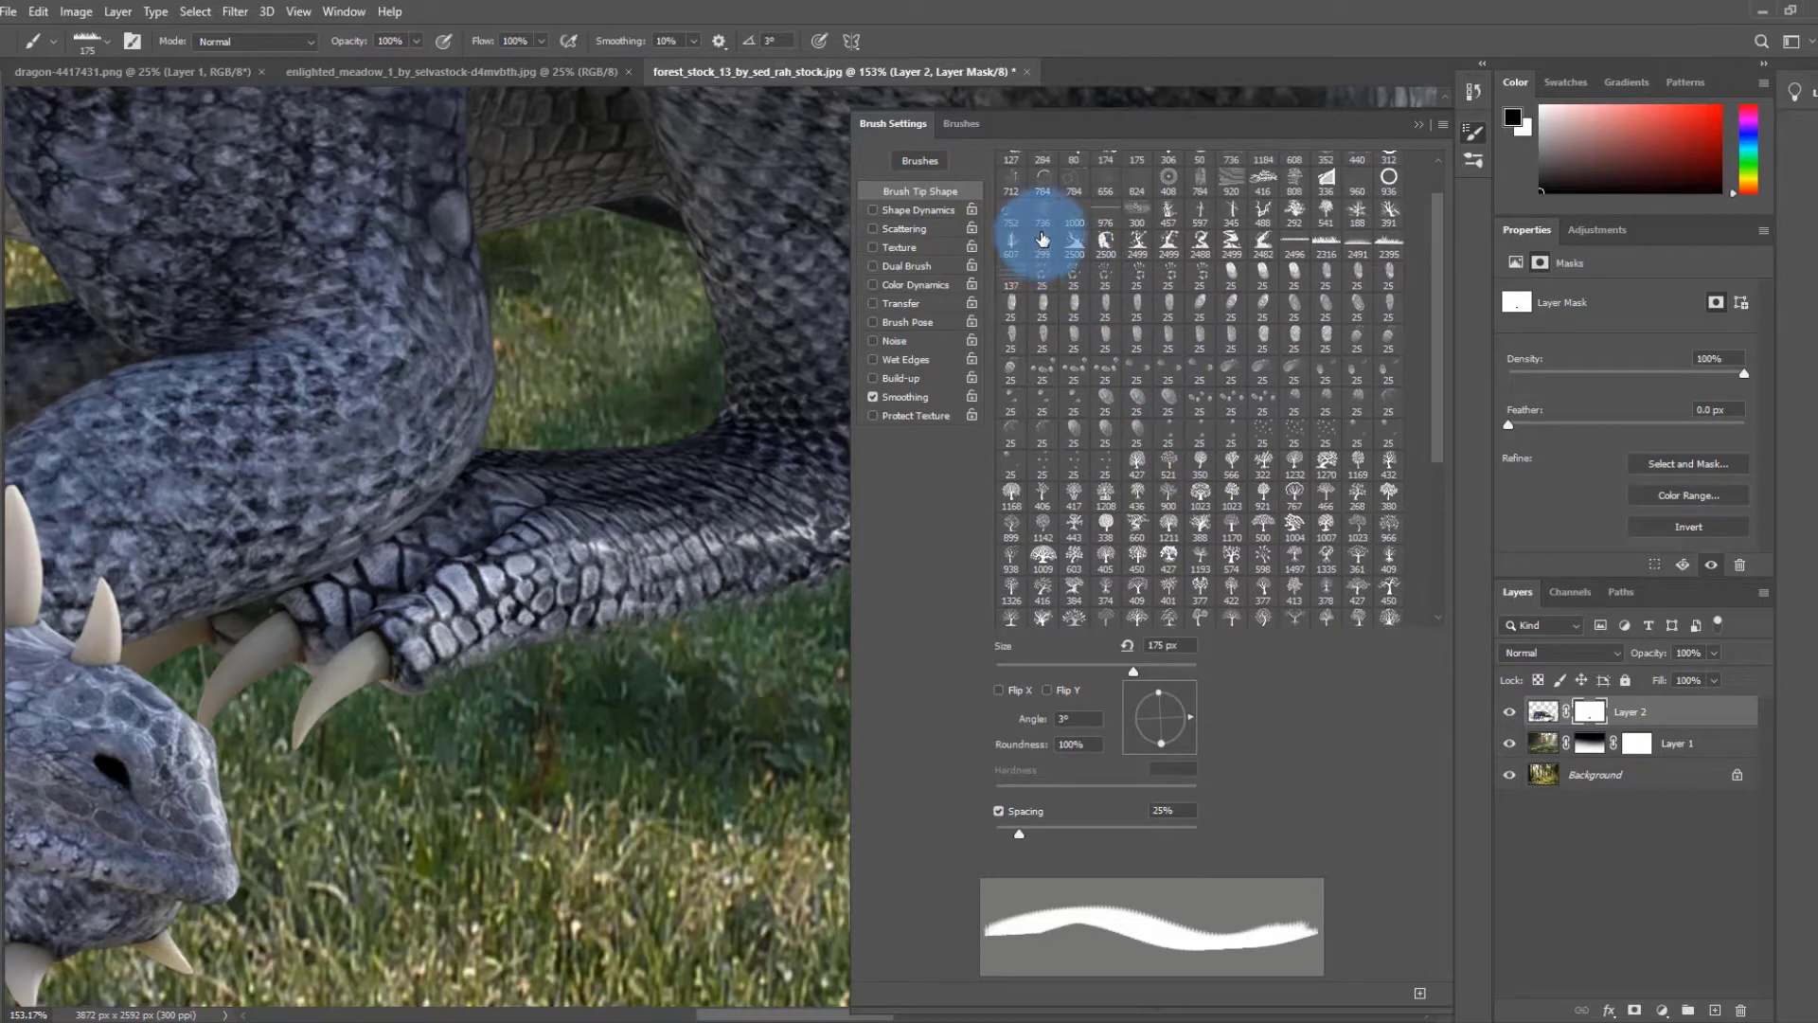
click(1173, 214)
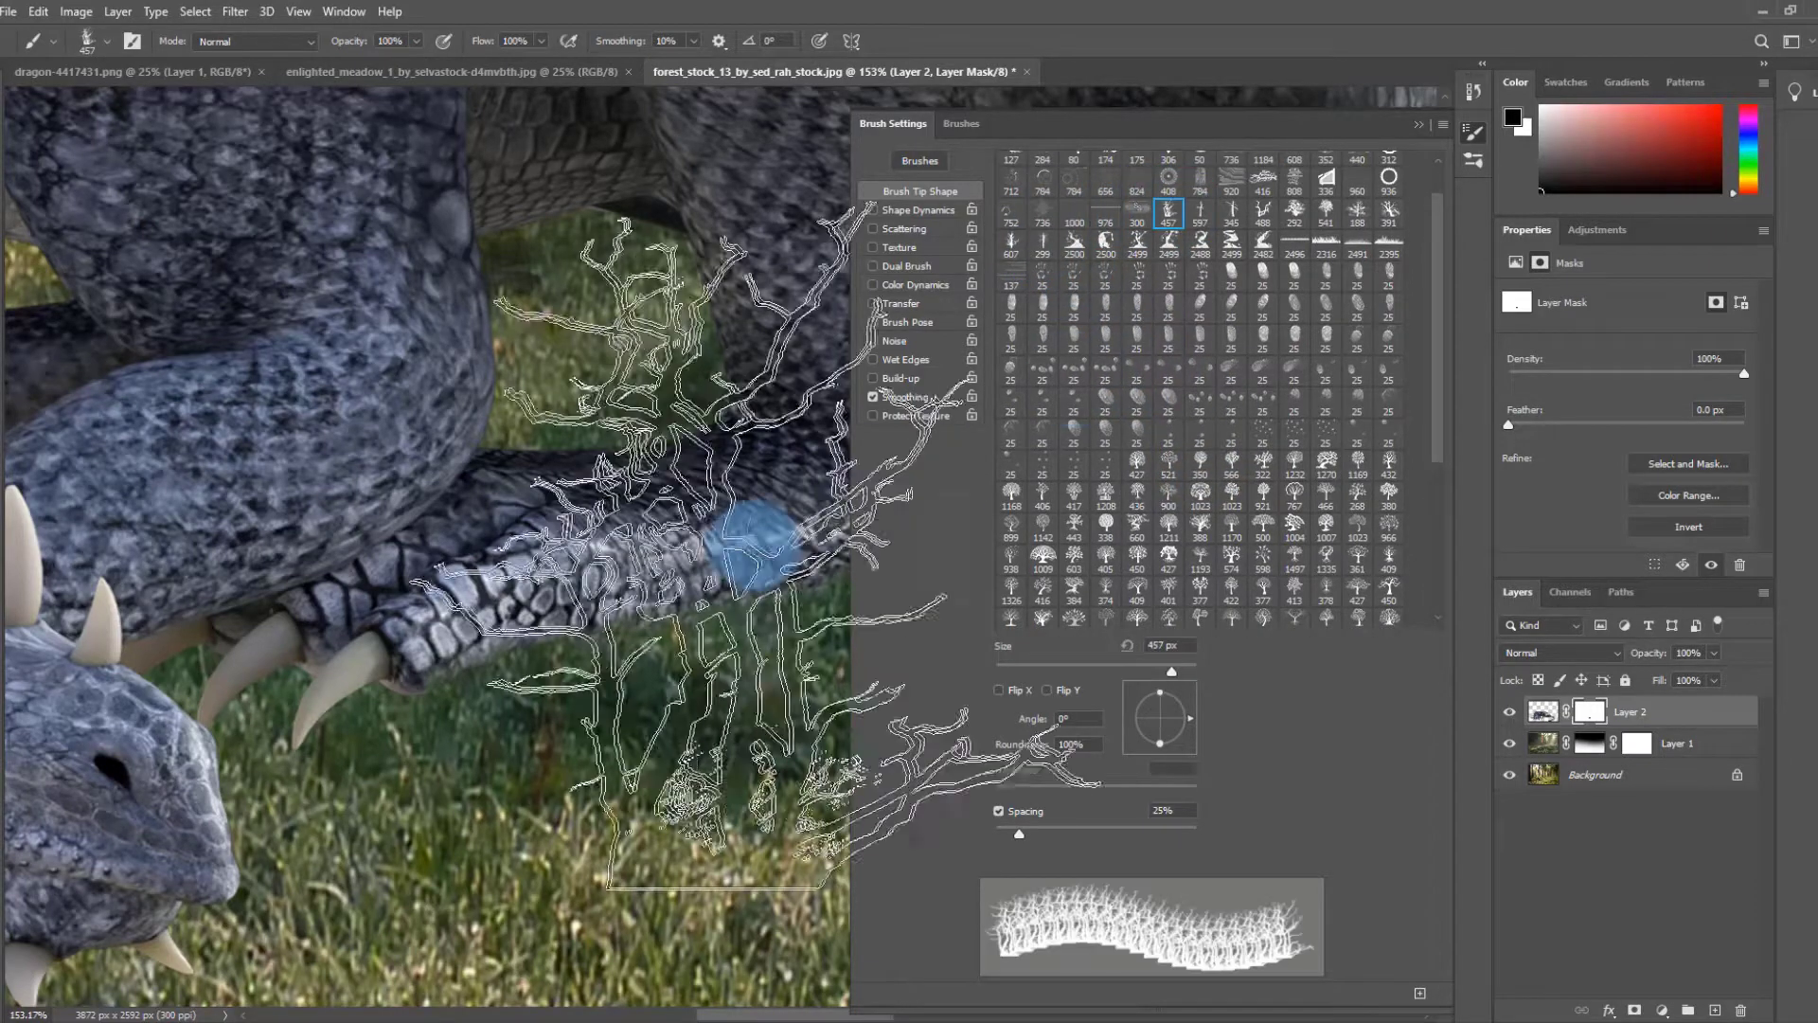
click(1451, 129)
- Shrink the twig brush to 150 px and mask the underside of the hind foot so grass blades overlap it
key(bracketleft)
key(bracketleft)
key(bracketleft)
key(bracketleft)
key(bracketleft)
key(bracketleft)
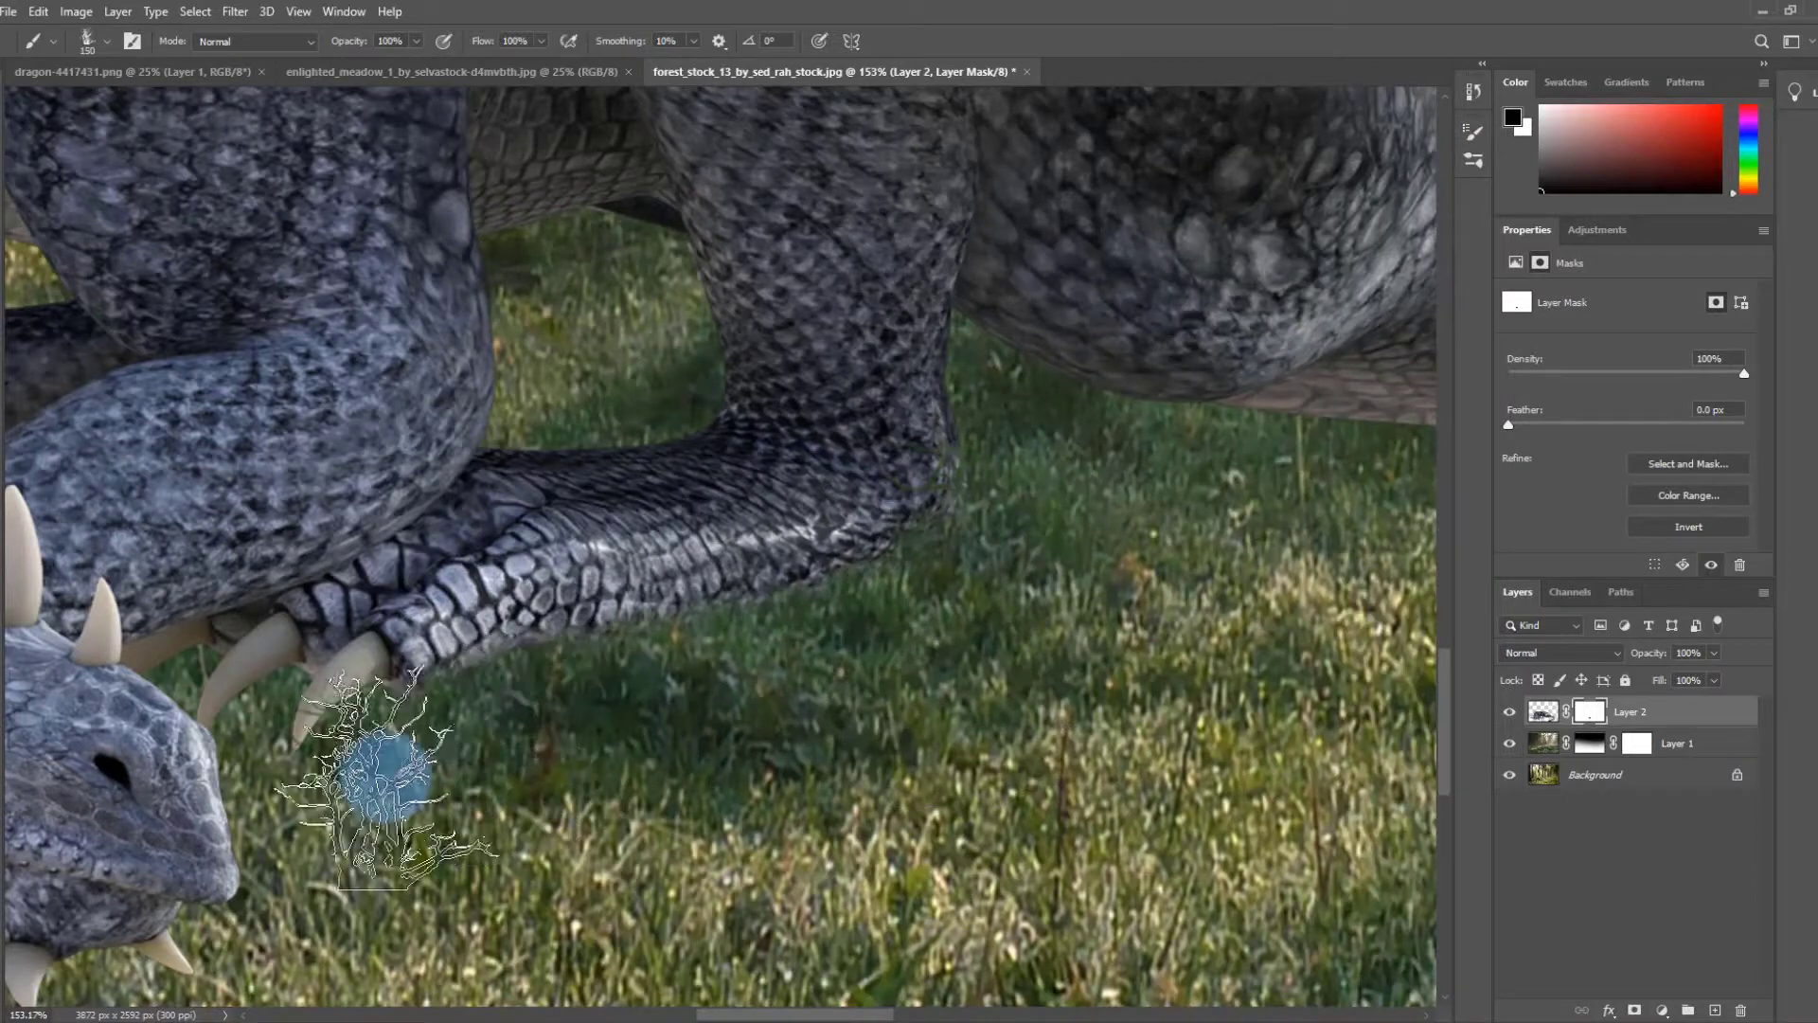
key(p)
key(b)
scroll(709, 688, down, 3)
drag(690, 679, 901, 530)
- Mask the underside of the dragon's jaw with the twig brush, ending at a size of 125 px
scroll(97, 763, down, 3)
drag(97, 764, 448, 808)
scroll(322, 786, up, 4)
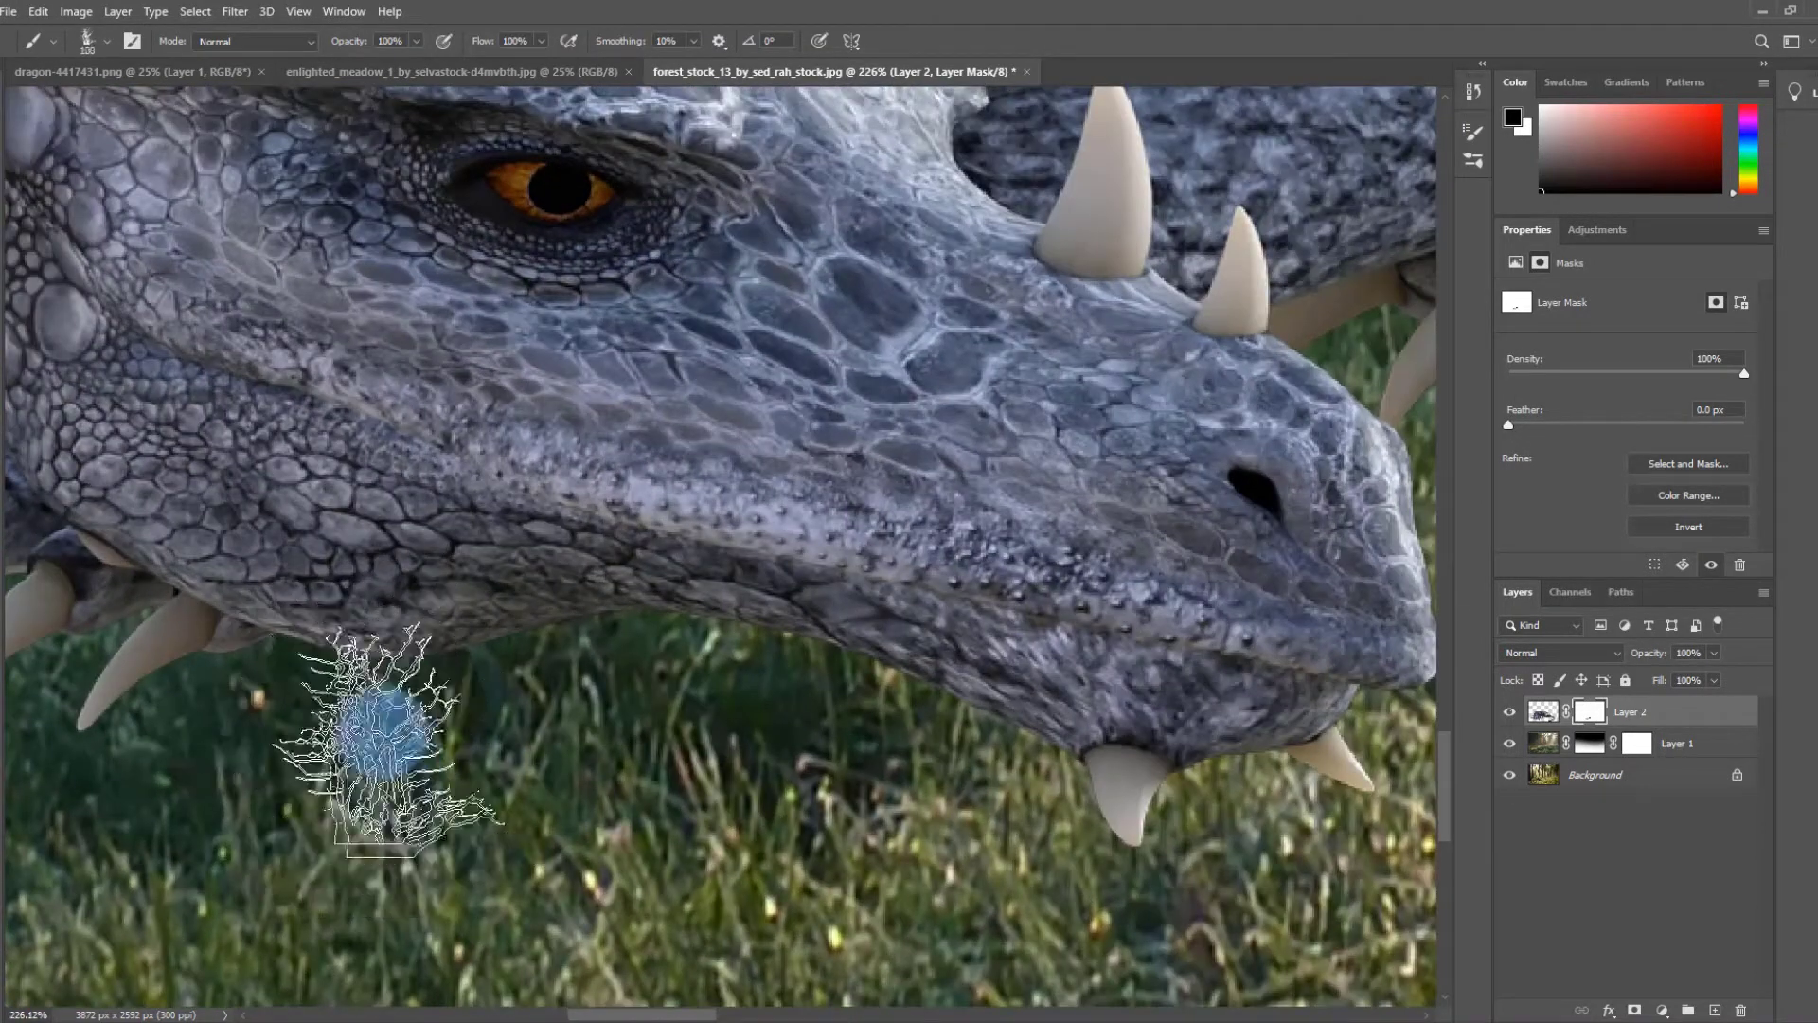
key(bracketleft)
key(bracketleft)
key(bracketleft)
scroll(956, 815, down, 3)
scroll(956, 739, up, 4)
key(bracketright)
key(bracketright)
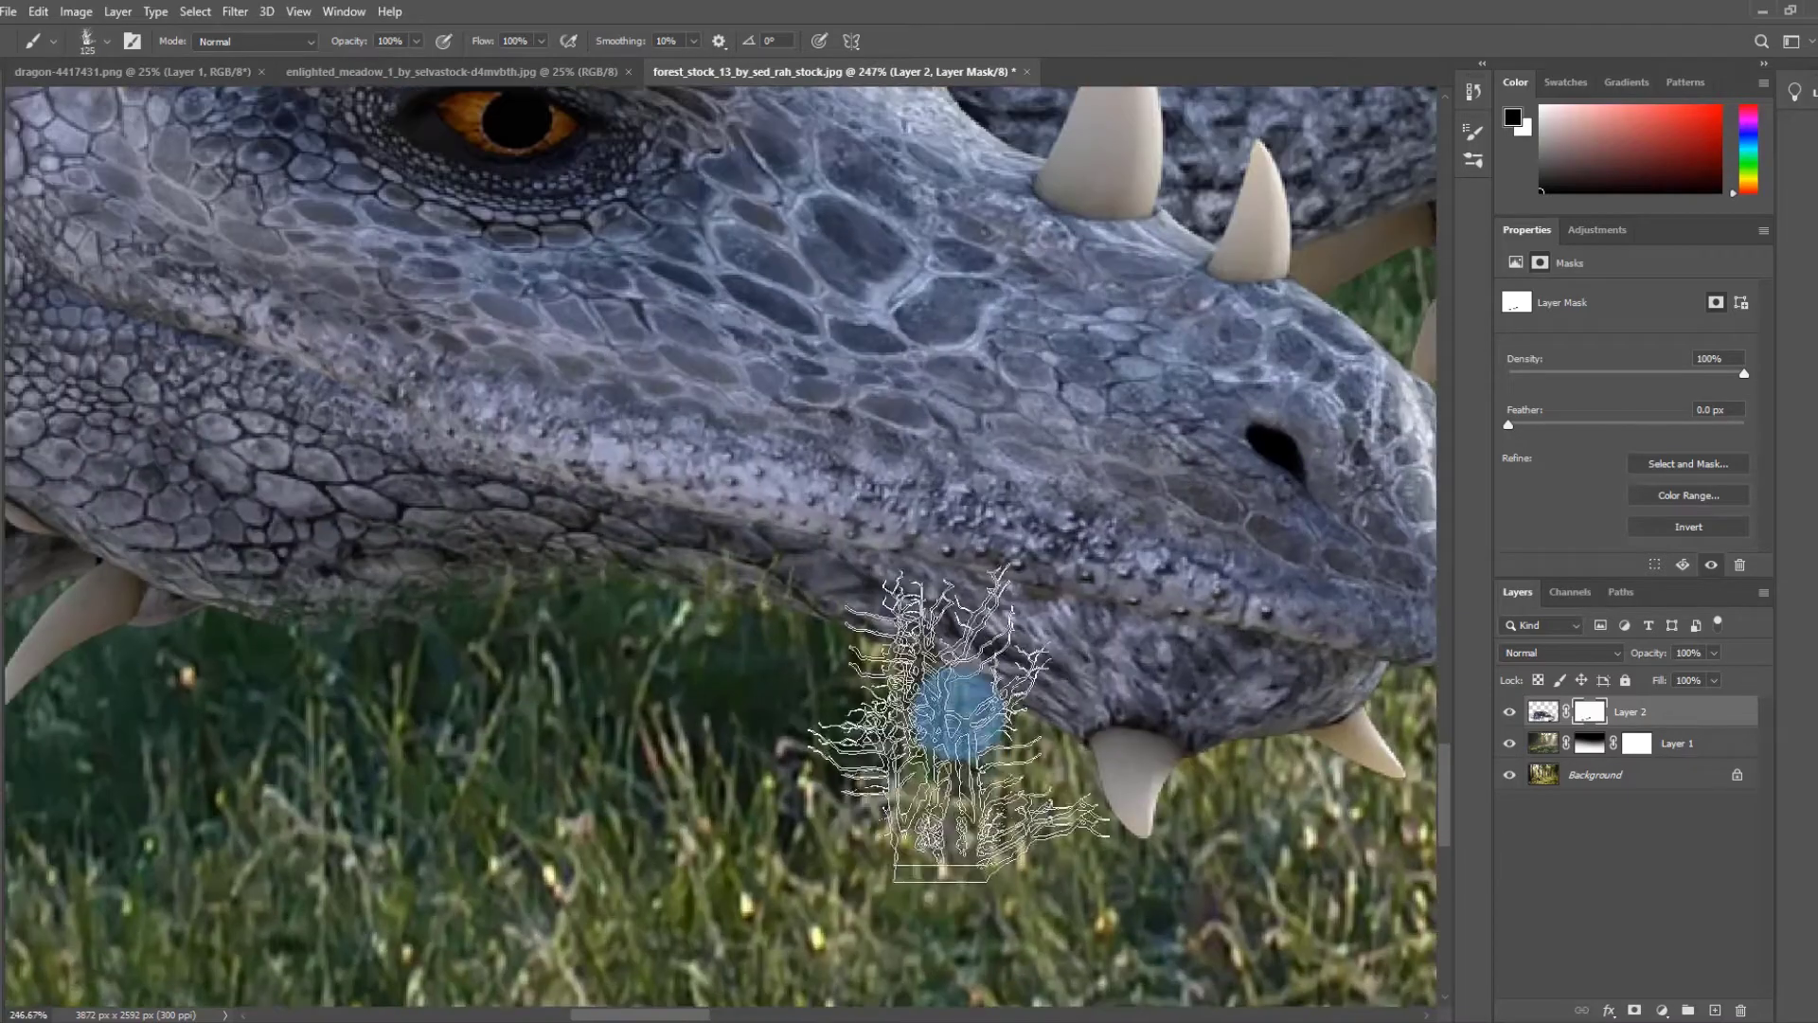
click(1207, 900)
- Enlarge the twig brush to 175 px and mask the lower front tooth and snout tip into the grass
scroll(373, 718, down, 5)
scroll(919, 740, up, 8)
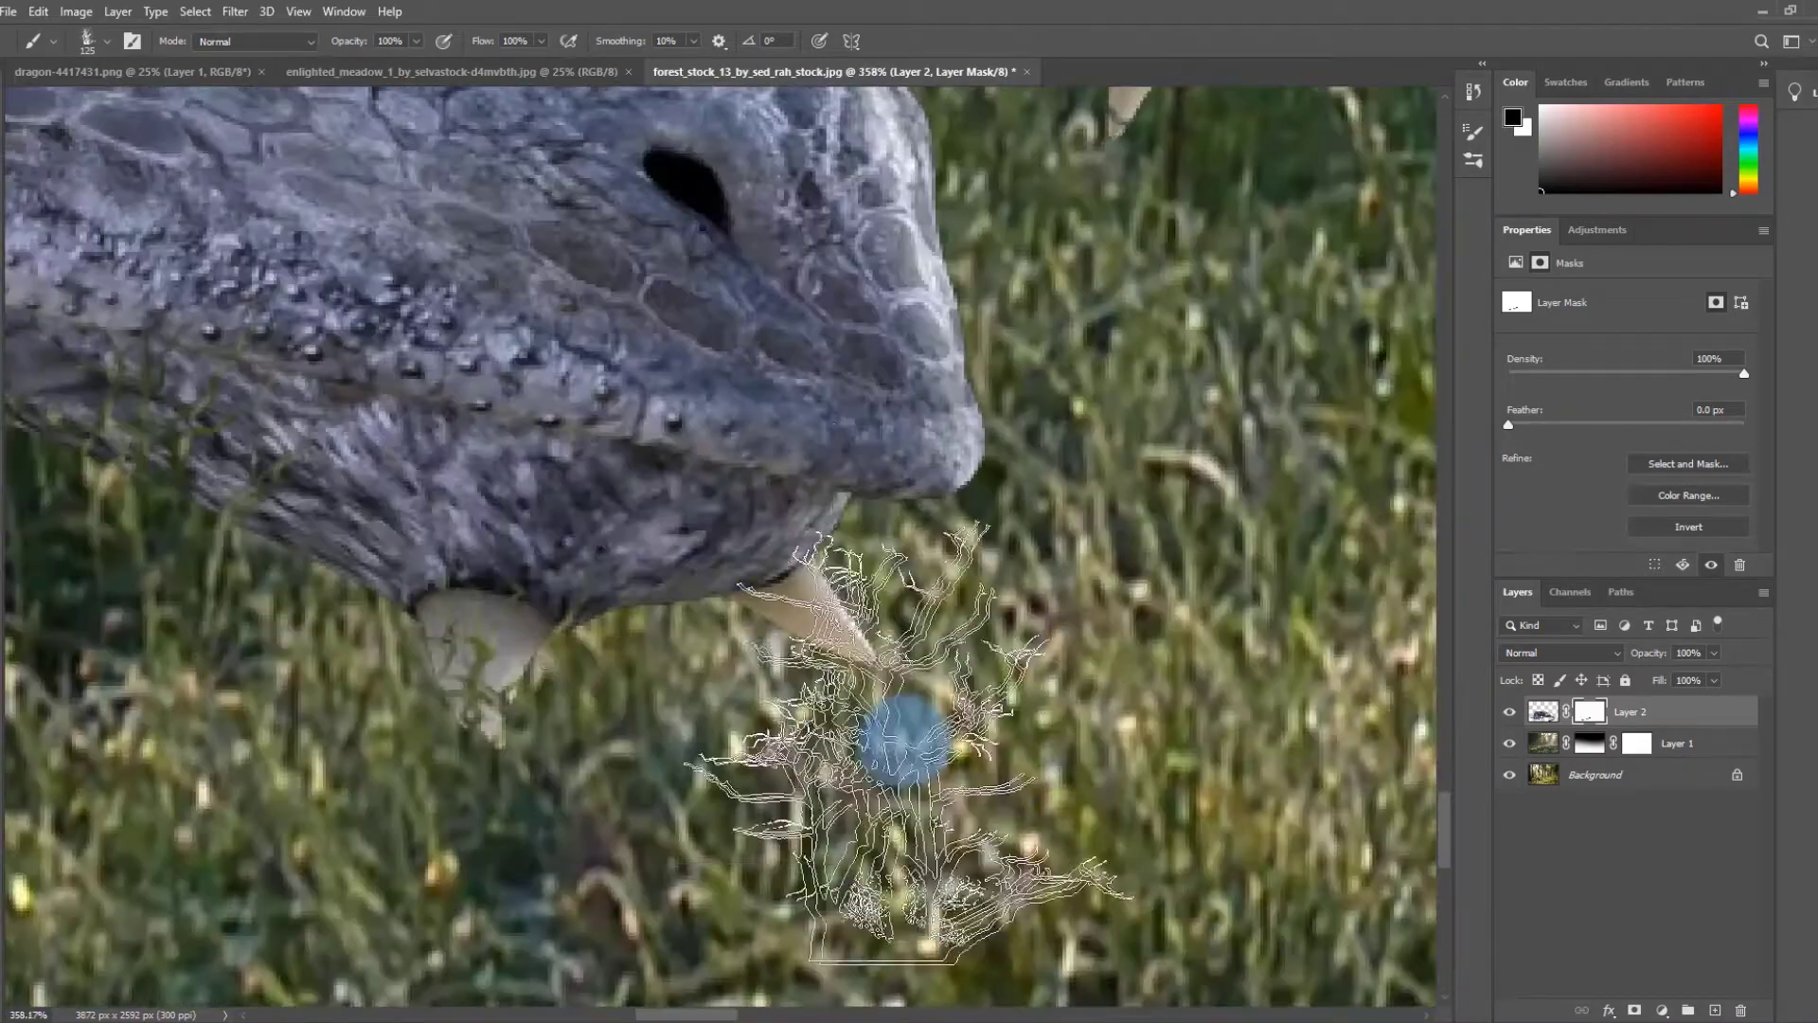
key(bracketright)
key(bracketright)
click(933, 654)
scroll(1080, 686, down, 5)
scroll(1260, 730, down, 5)
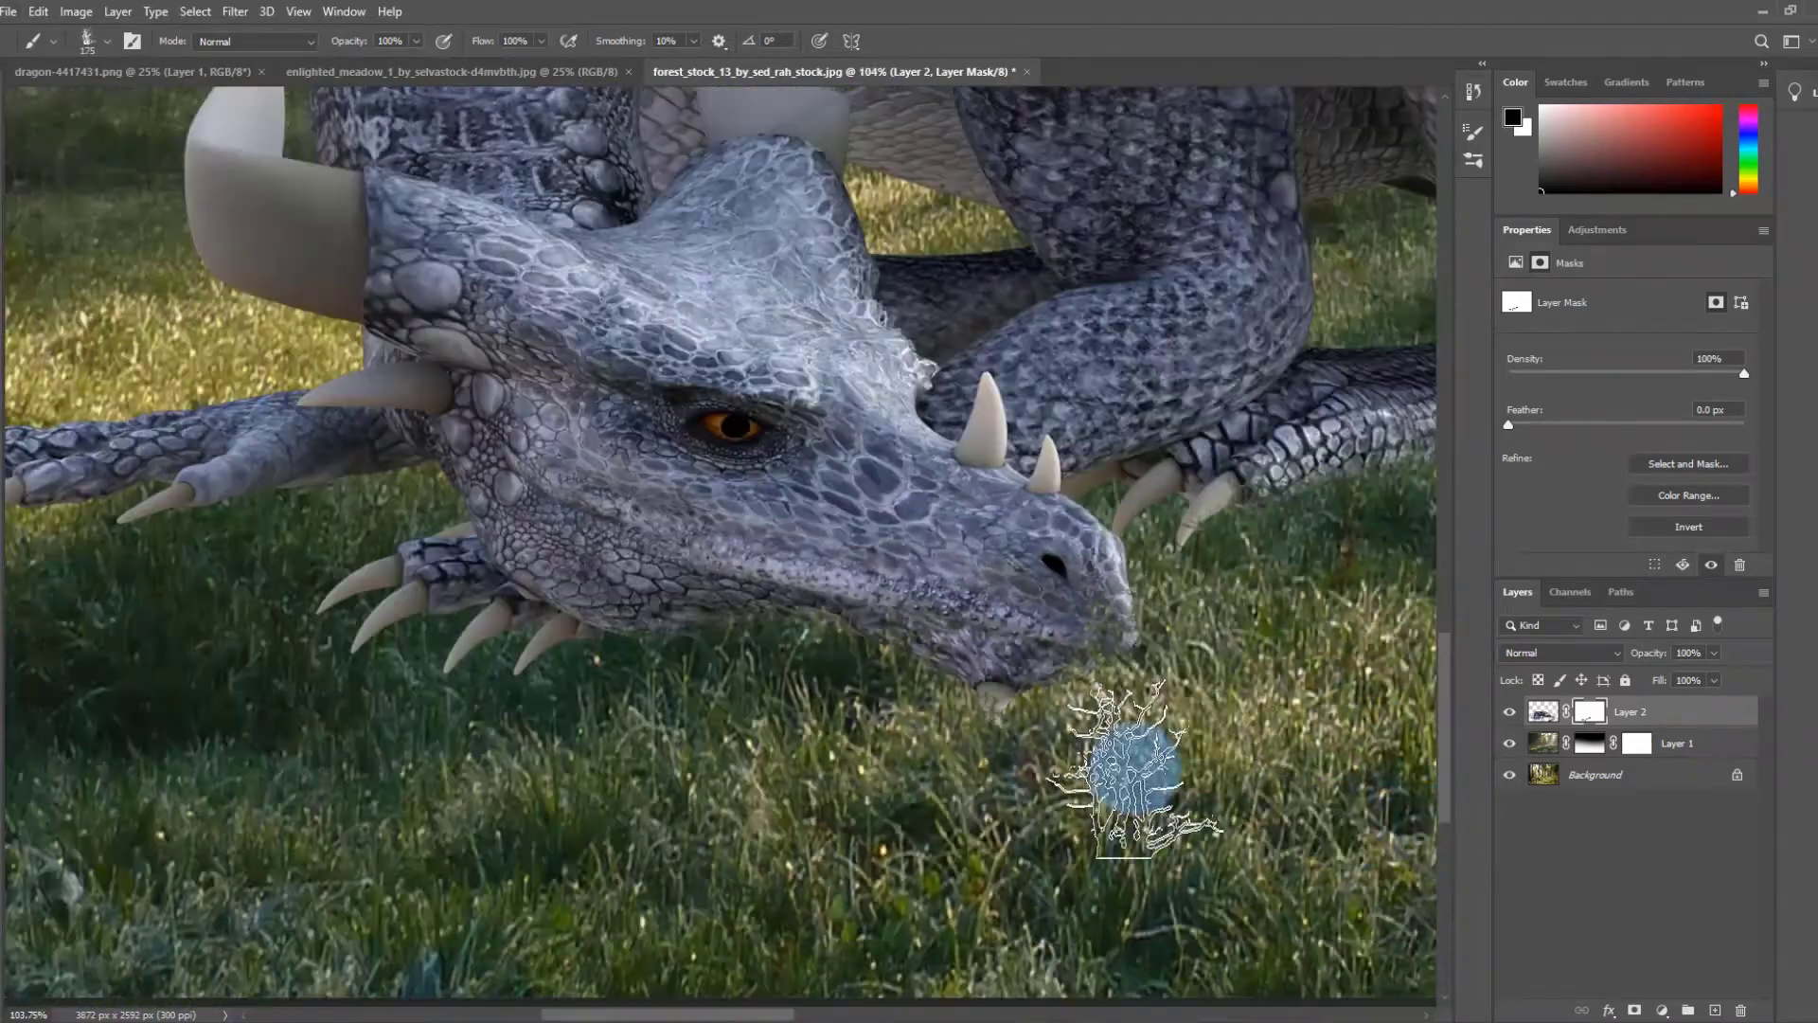
scroll(909, 833, down, 1)
scroll(513, 717, up, 4)
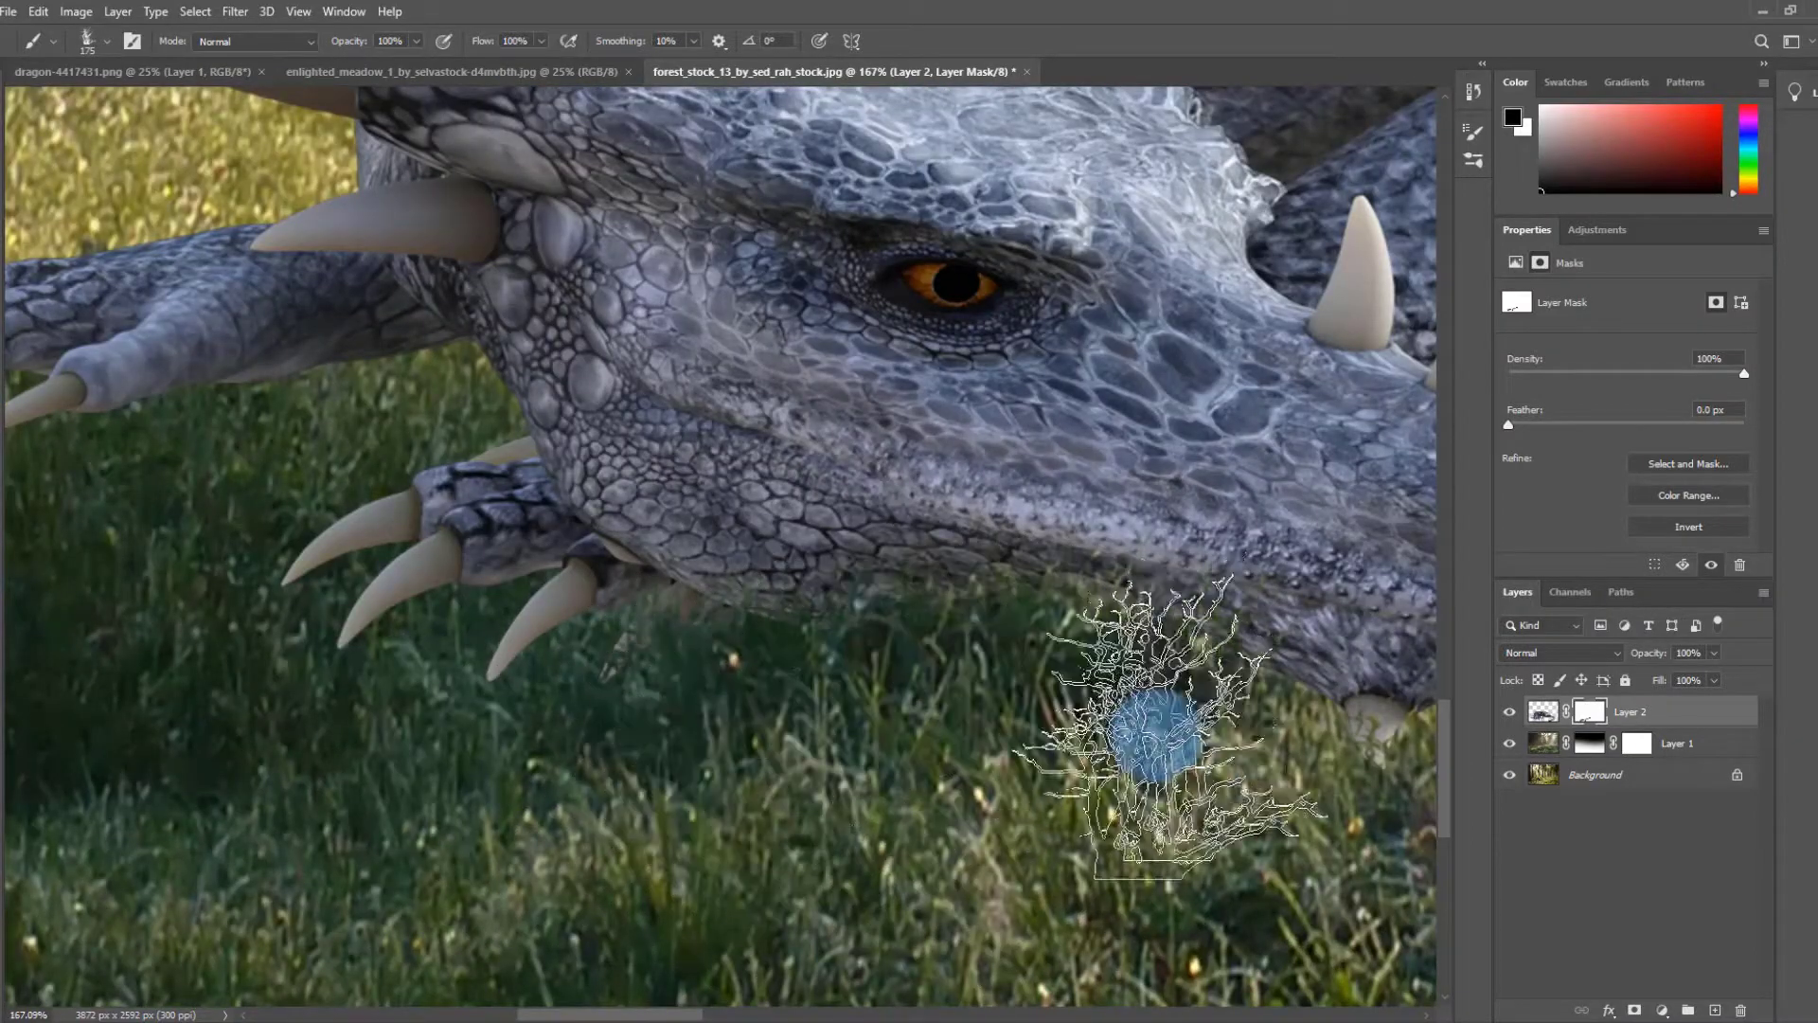
- Mask the lower edge of the dragon's belly and the base of its tail so grass covers them
scroll(1155, 734, down, 5)
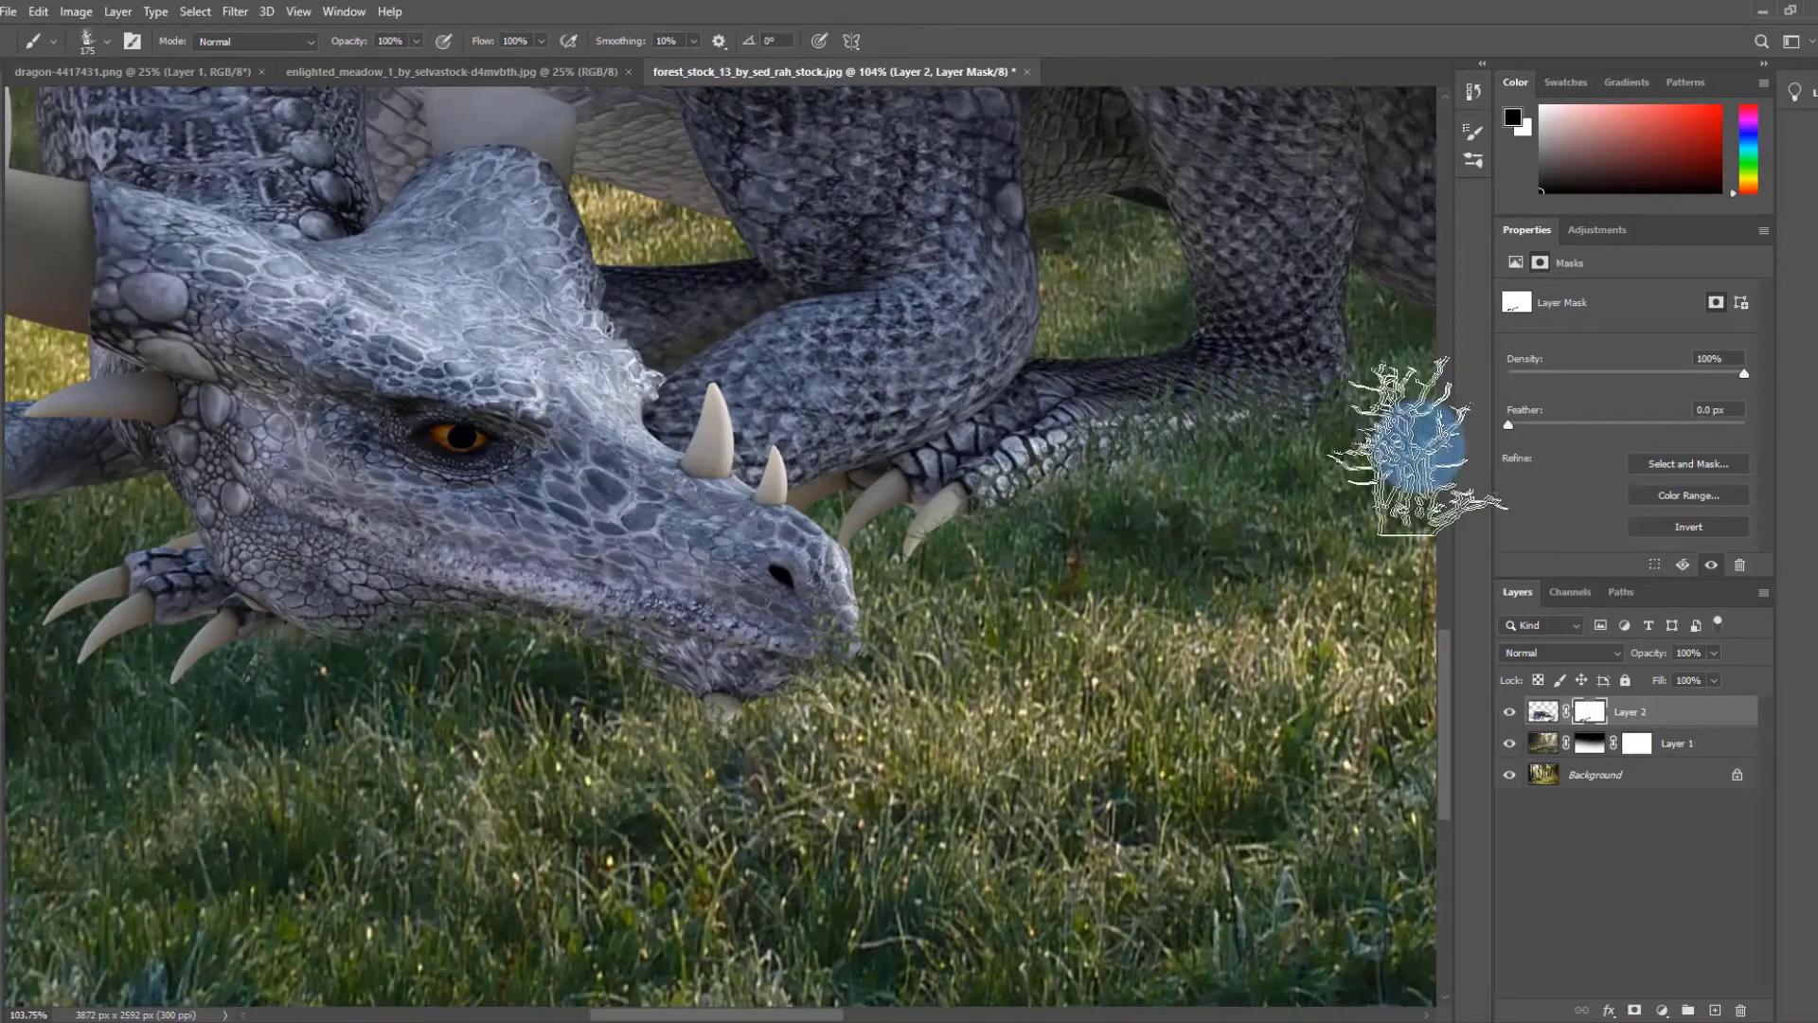
scroll(1420, 493, down, 3)
scroll(1184, 503, up, 3)
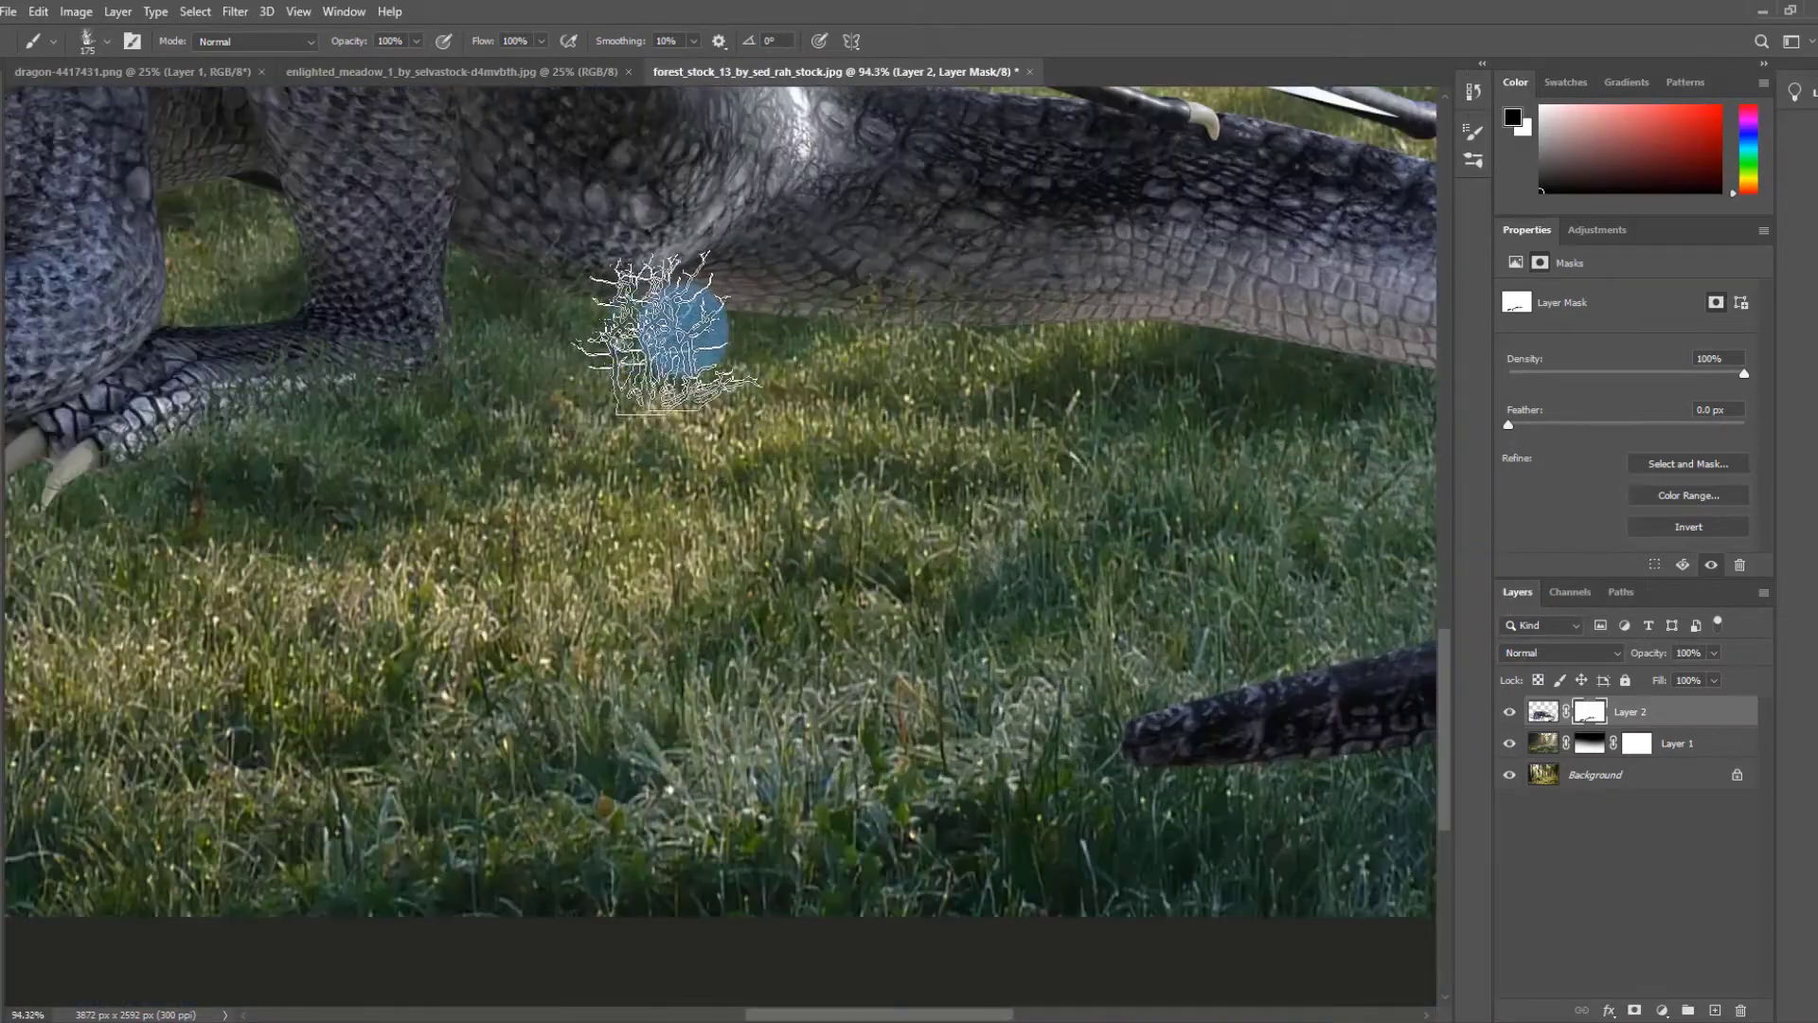
scroll(1345, 402, down, 5)
scroll(932, 634, up, 5)
drag(834, 379, 564, 379)
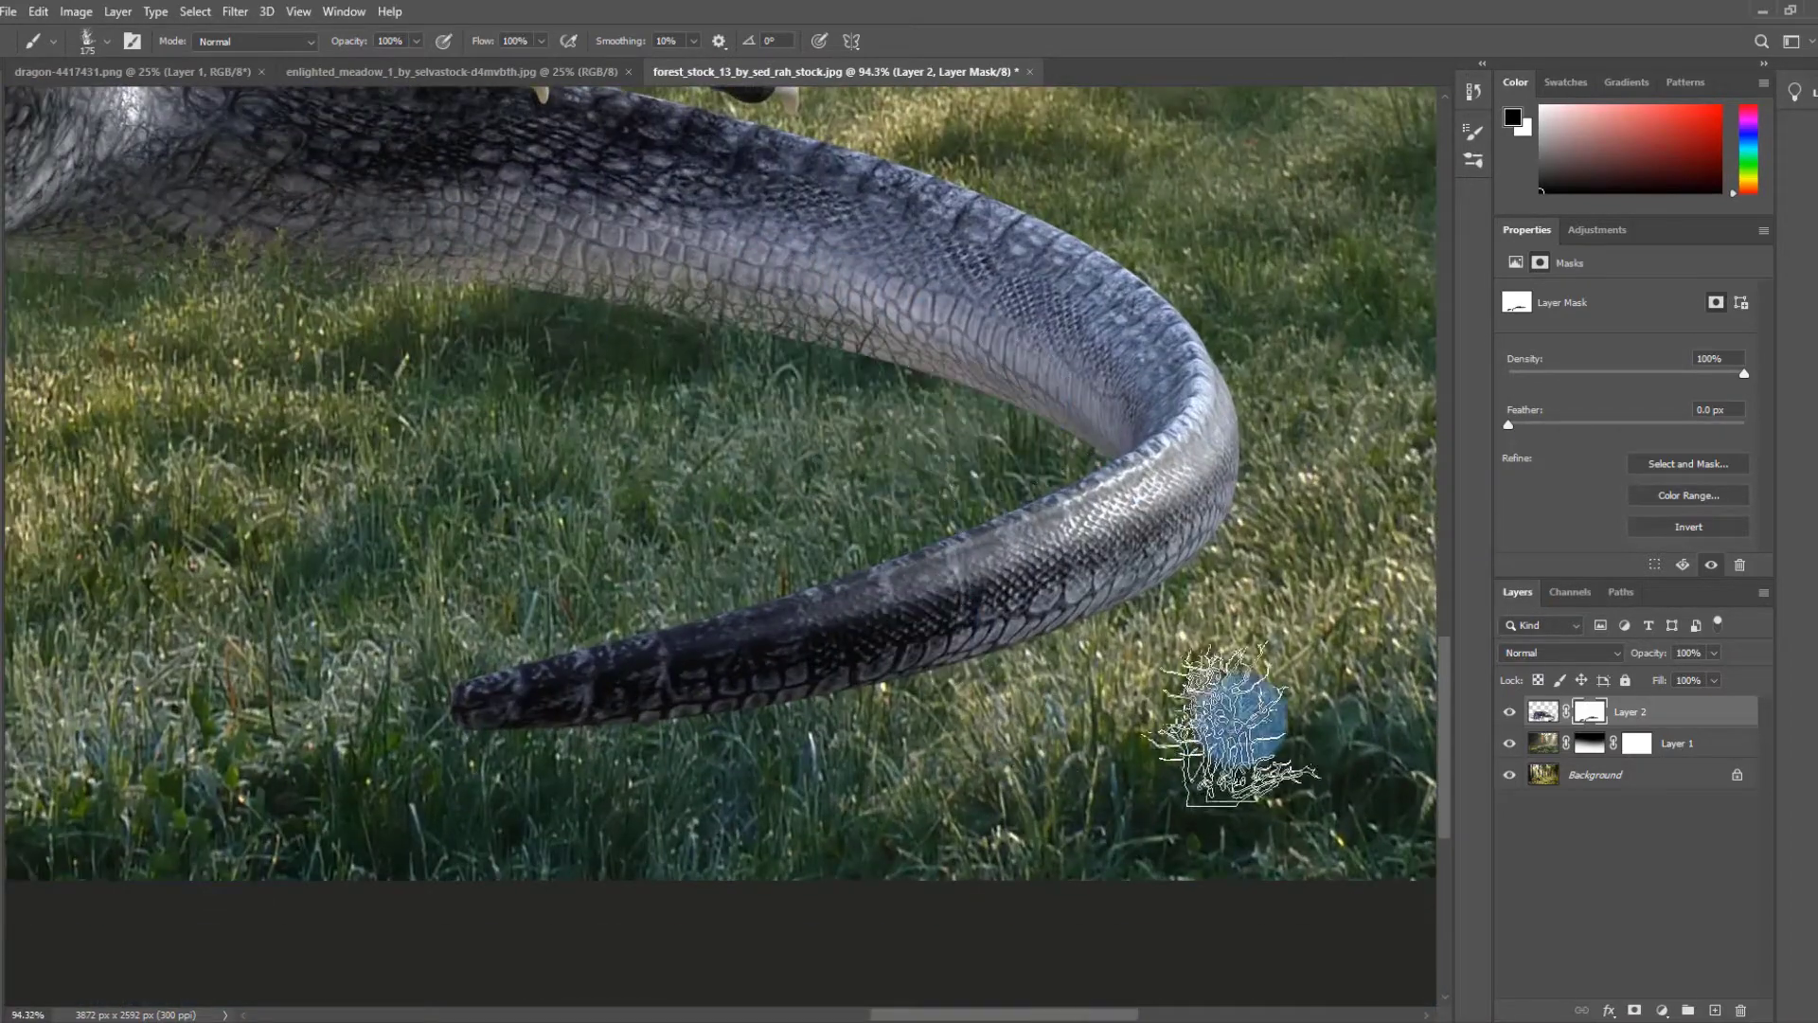
- Mask the lower edge of the tail's end from the bend to the tip
mouse_move(1236, 725)
mouse_down()
mouse_move(795, 712)
mouse_move(702, 758)
mouse_up()
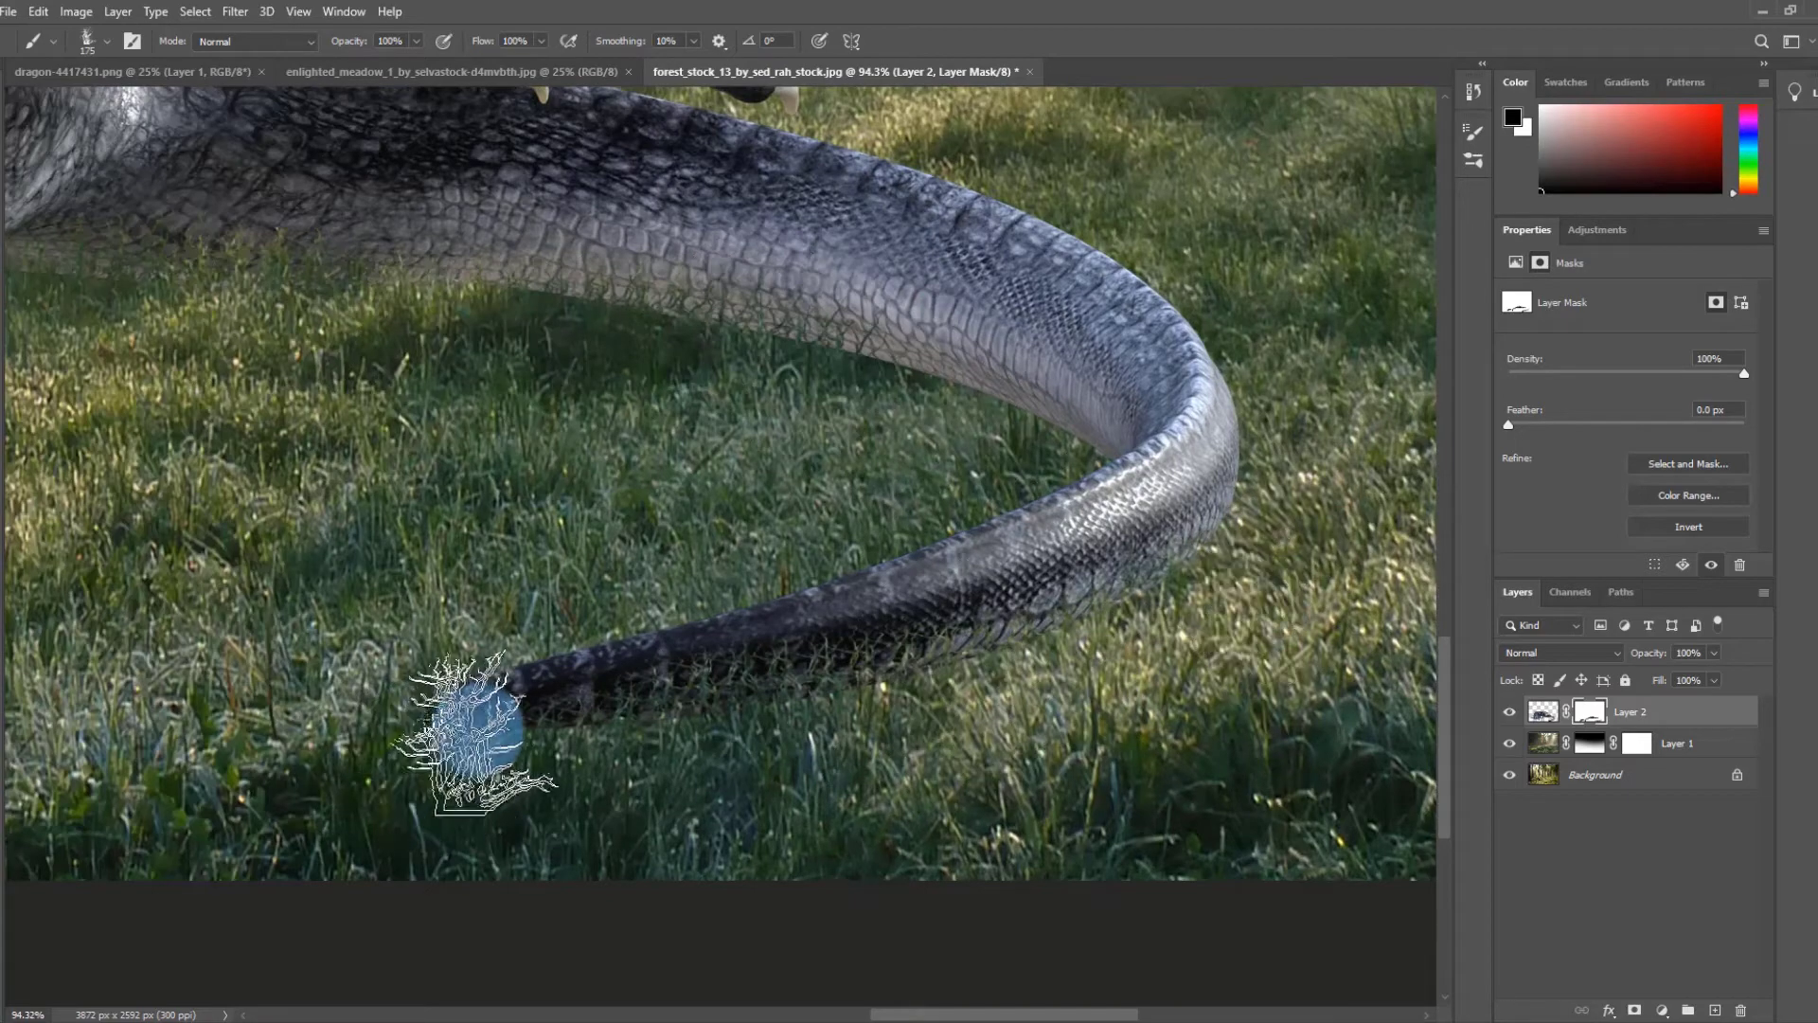
scroll(622, 654, right, 3)
scroll(625, 653, up, 2)
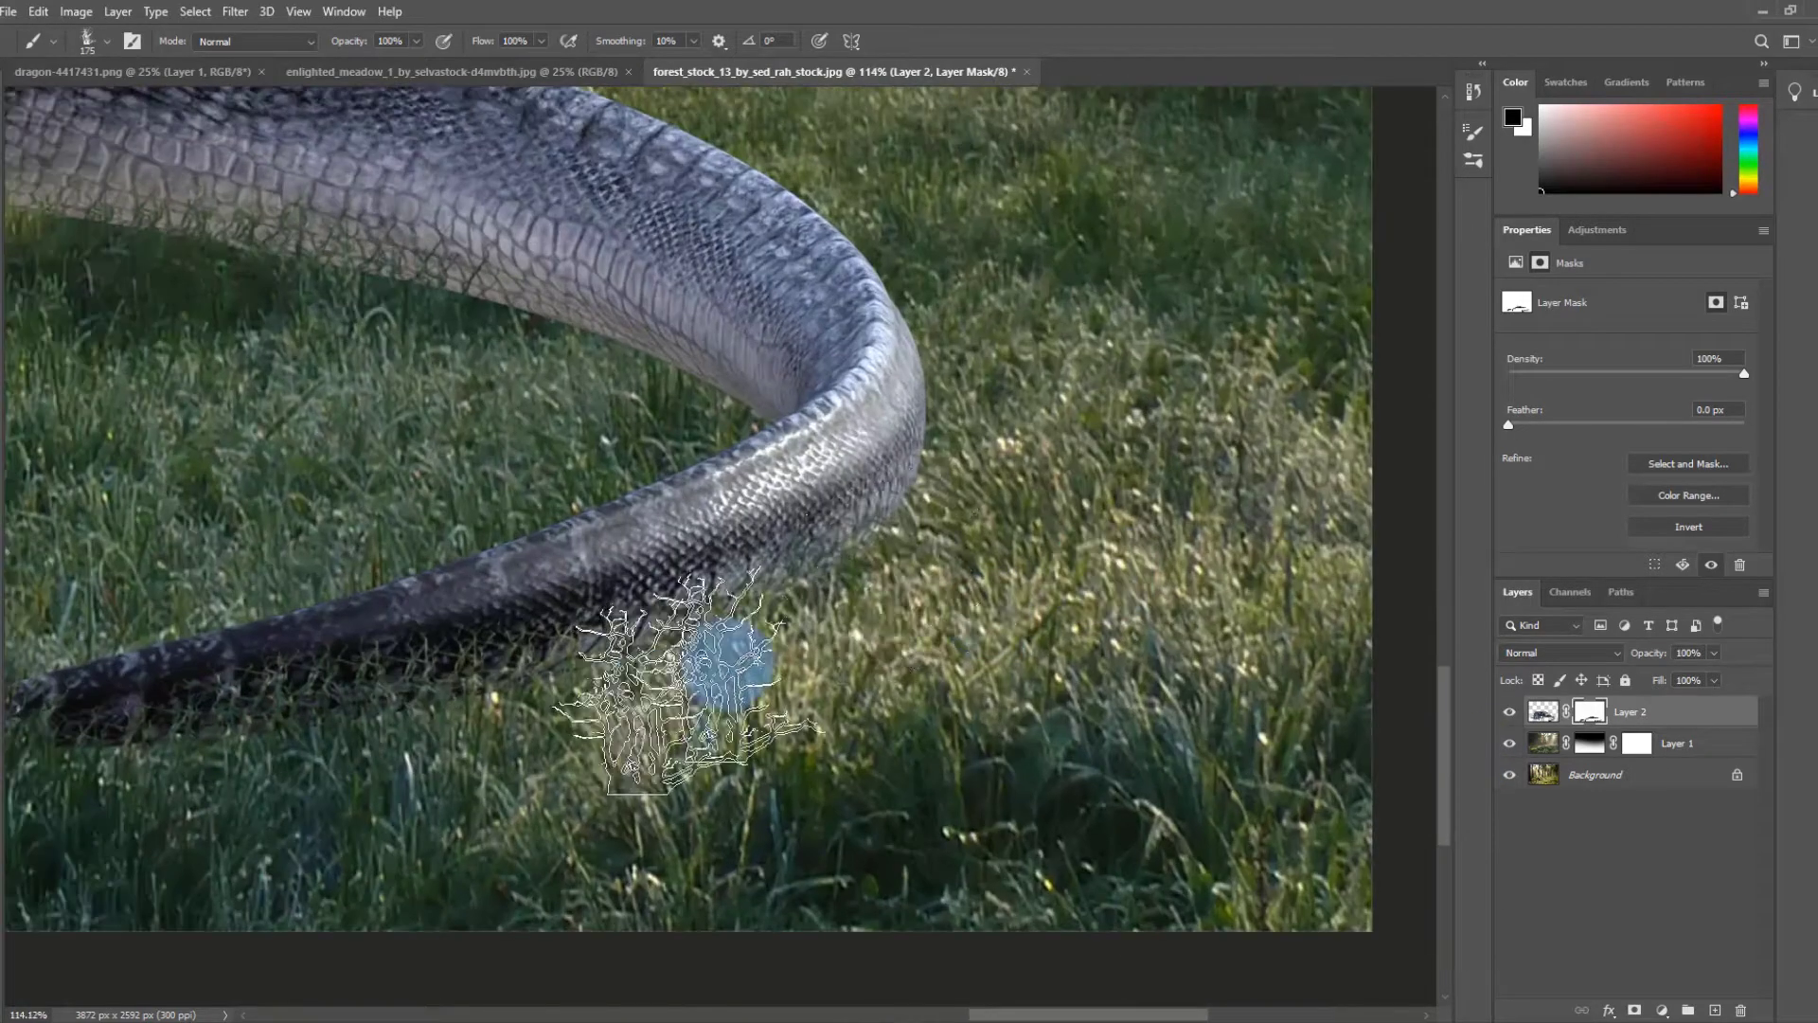
- Mask the outer bend of the tail with the brush rotated to 10°, and its upper edge with the brush at 59°
click(106, 42)
drag(51, 113, 57, 104)
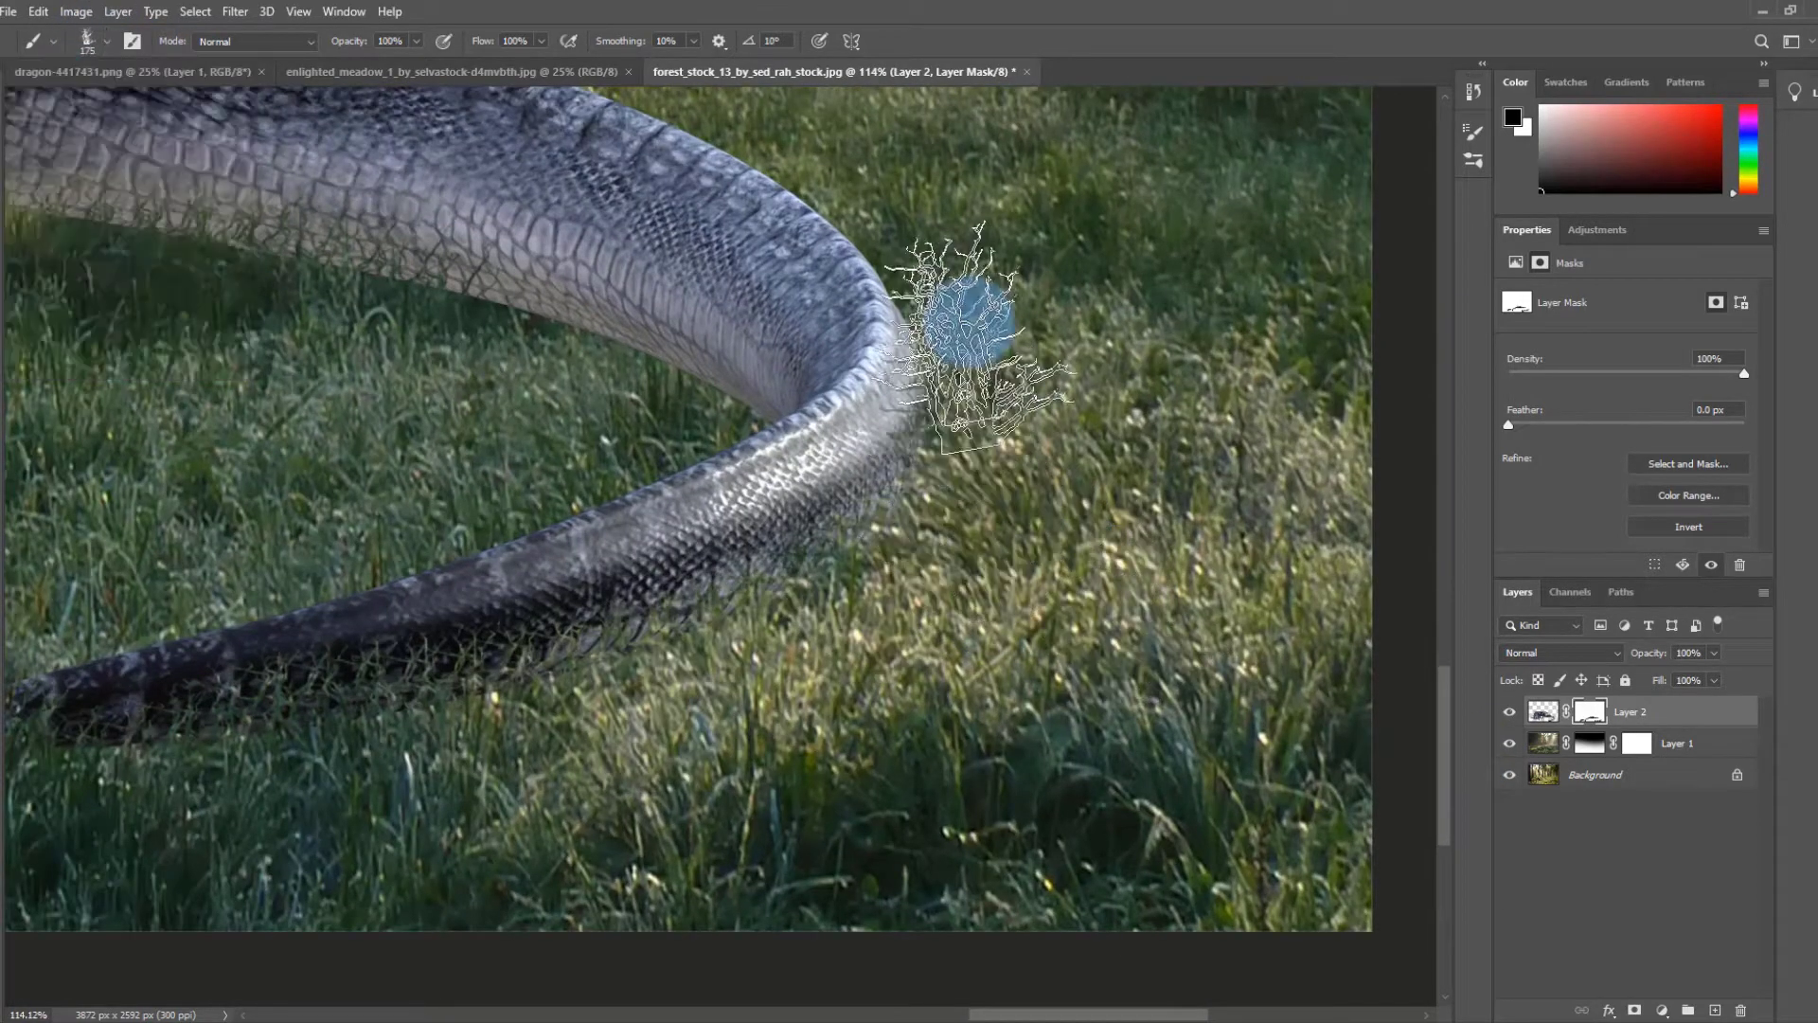
scroll(1096, 547, up, 5)
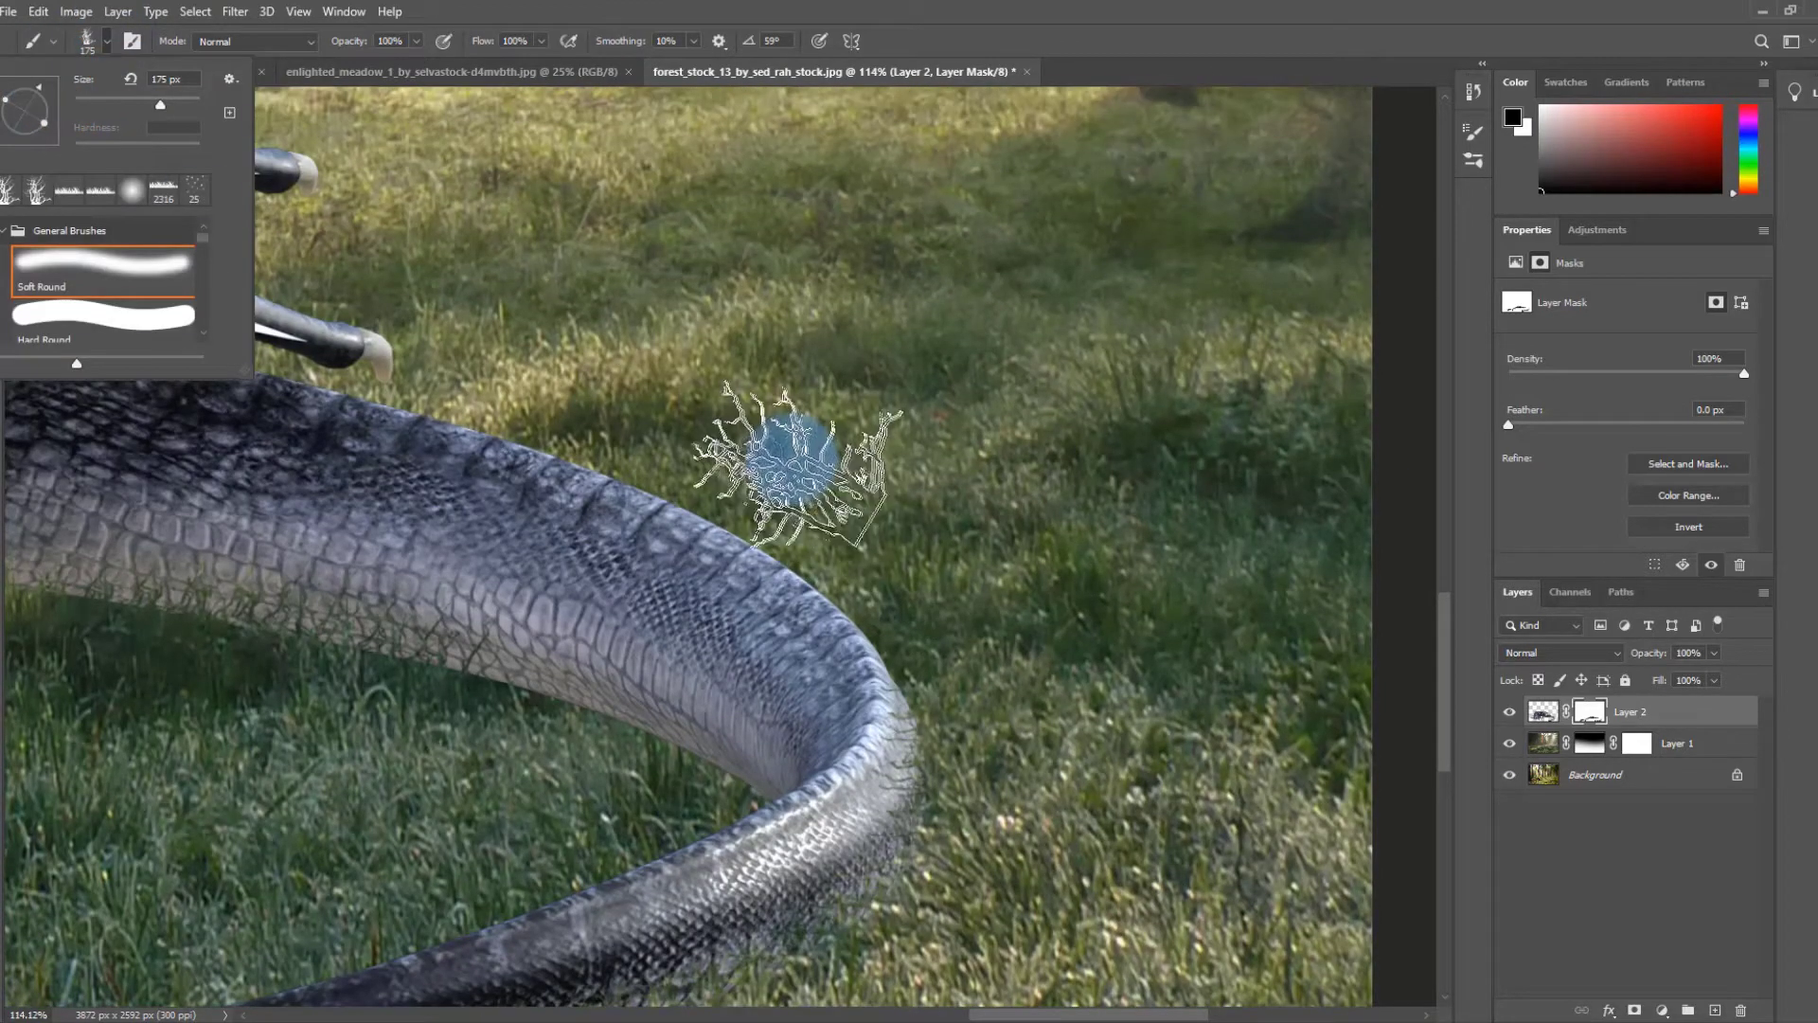
mouse_move(519, 391)
mouse_down()
mouse_move(882, 616)
mouse_move(994, 841)
mouse_up()
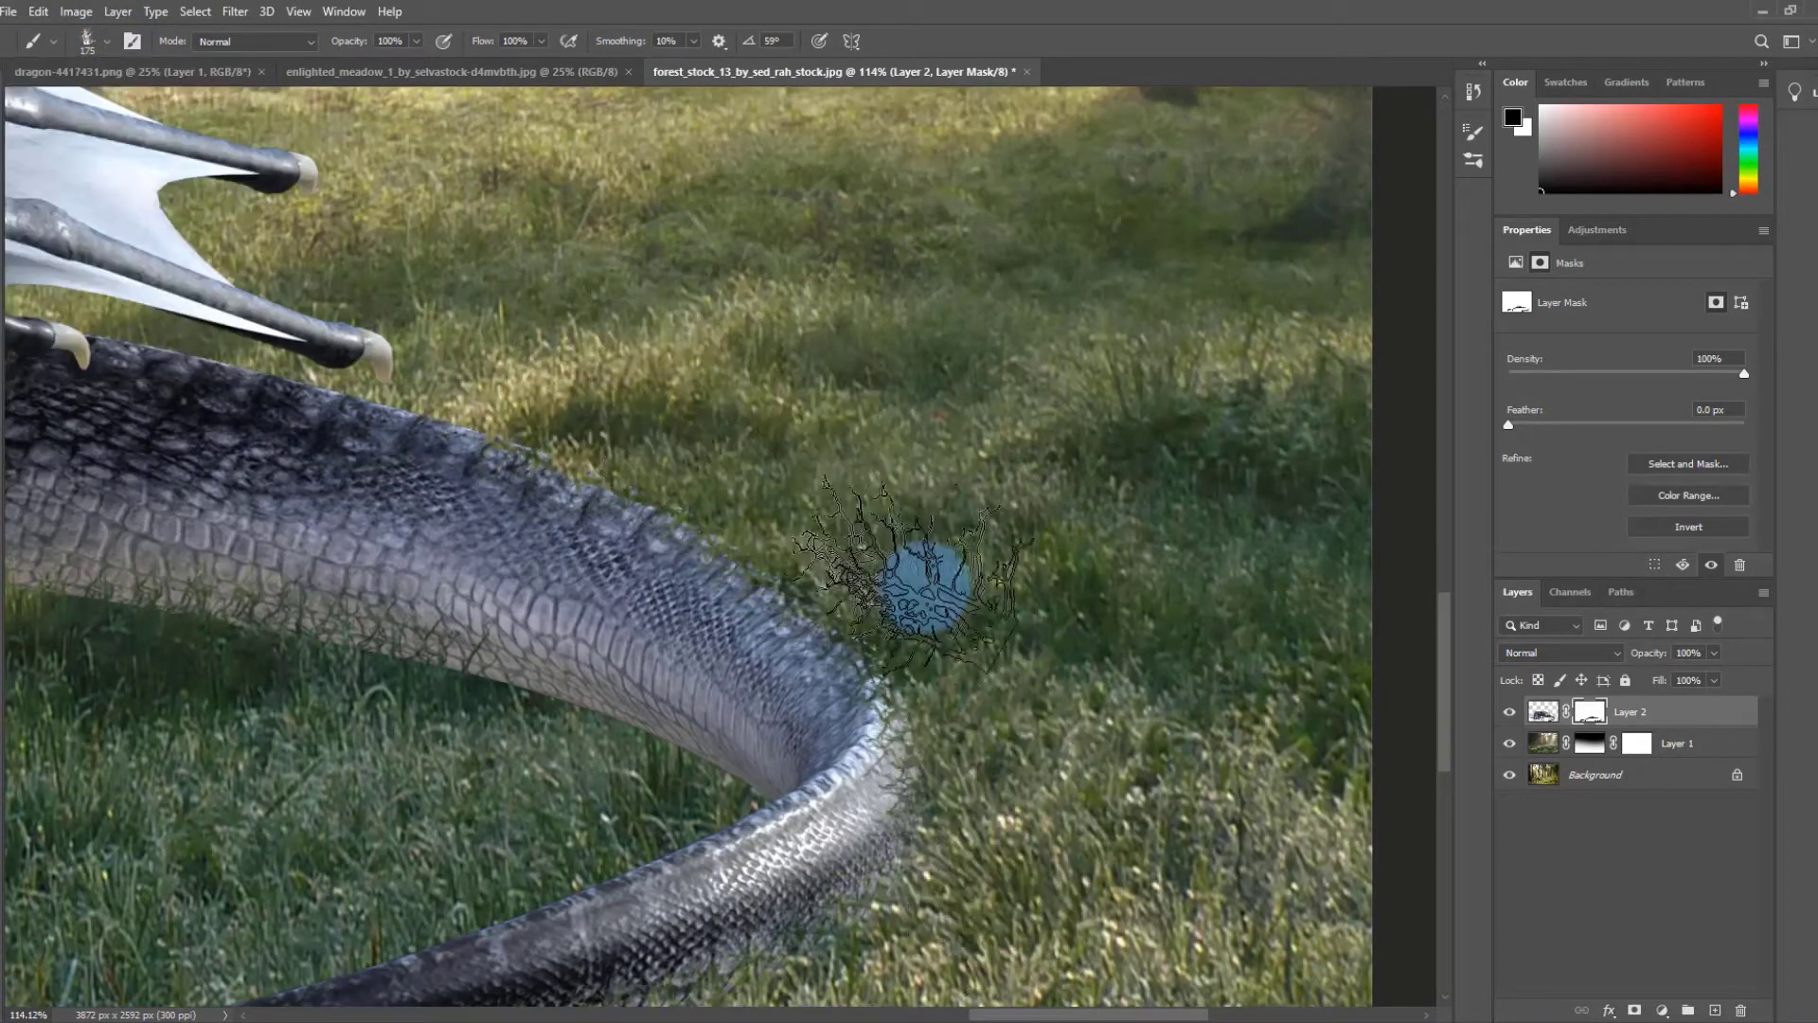
- Rotate the brush to -179° and refine the mask along the tail's upper edge
scroll(1210, 609, down, 5)
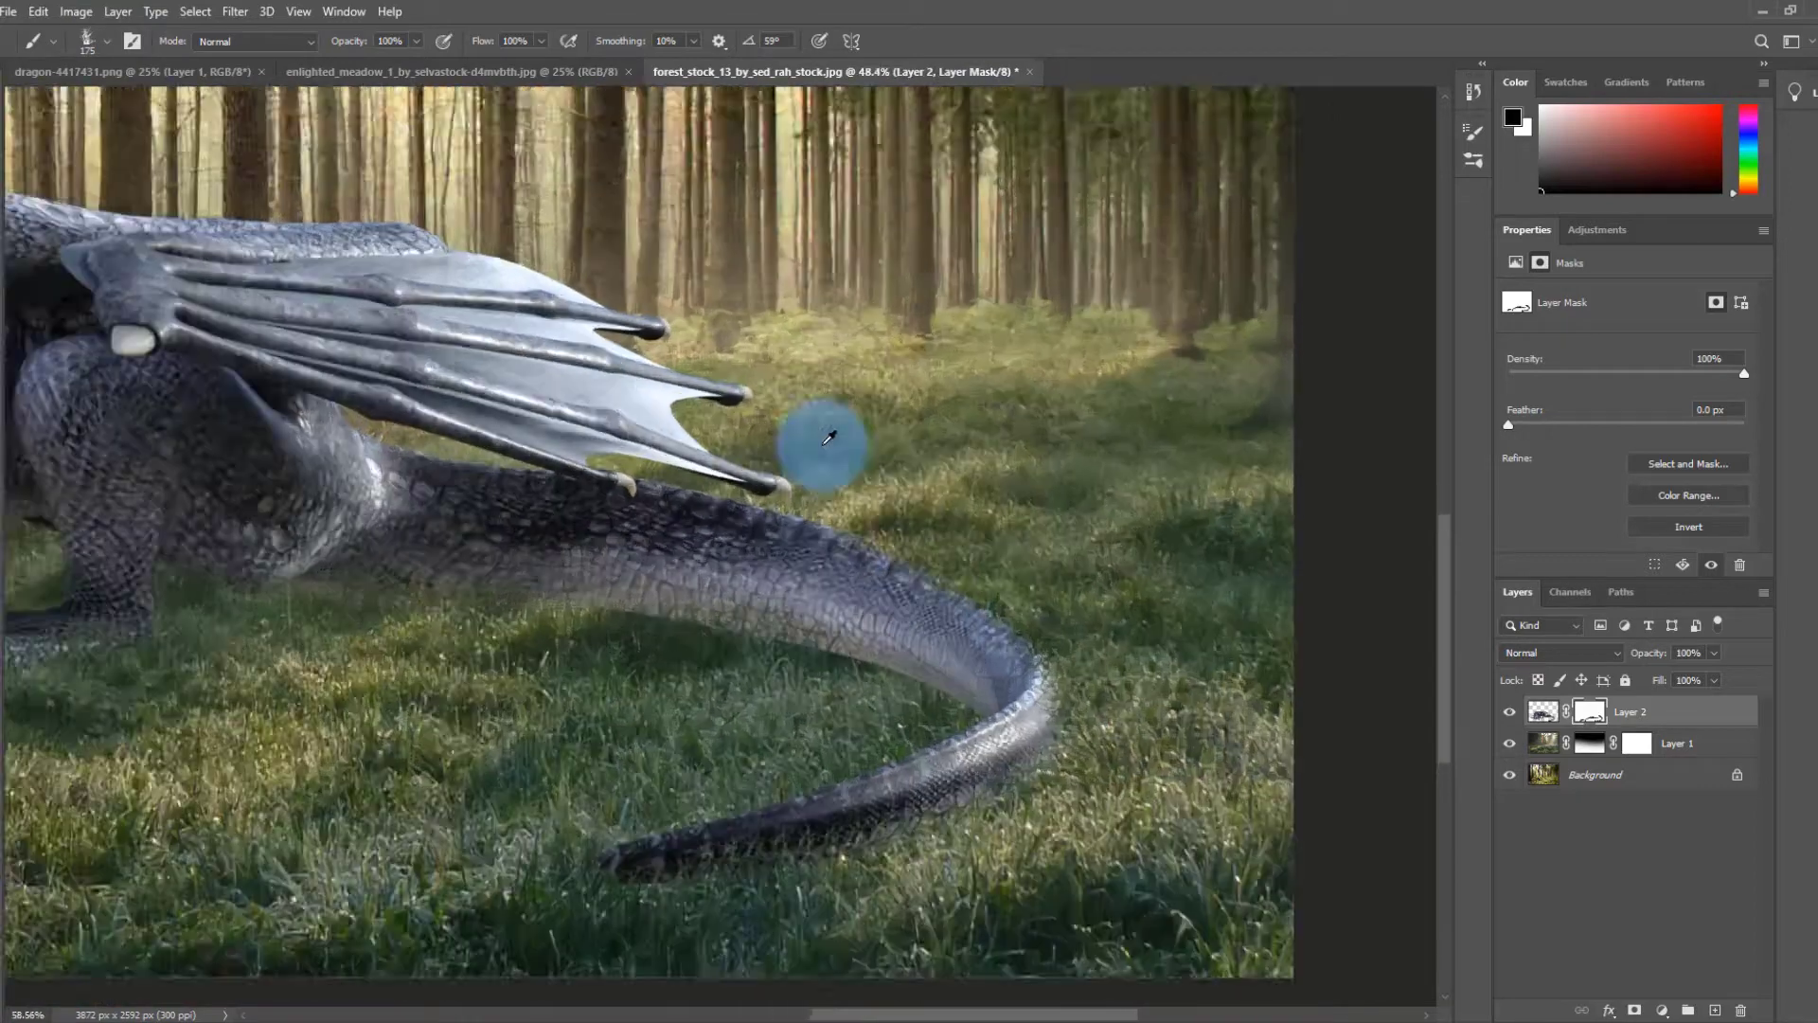
scroll(829, 438, up, 5)
click(107, 42)
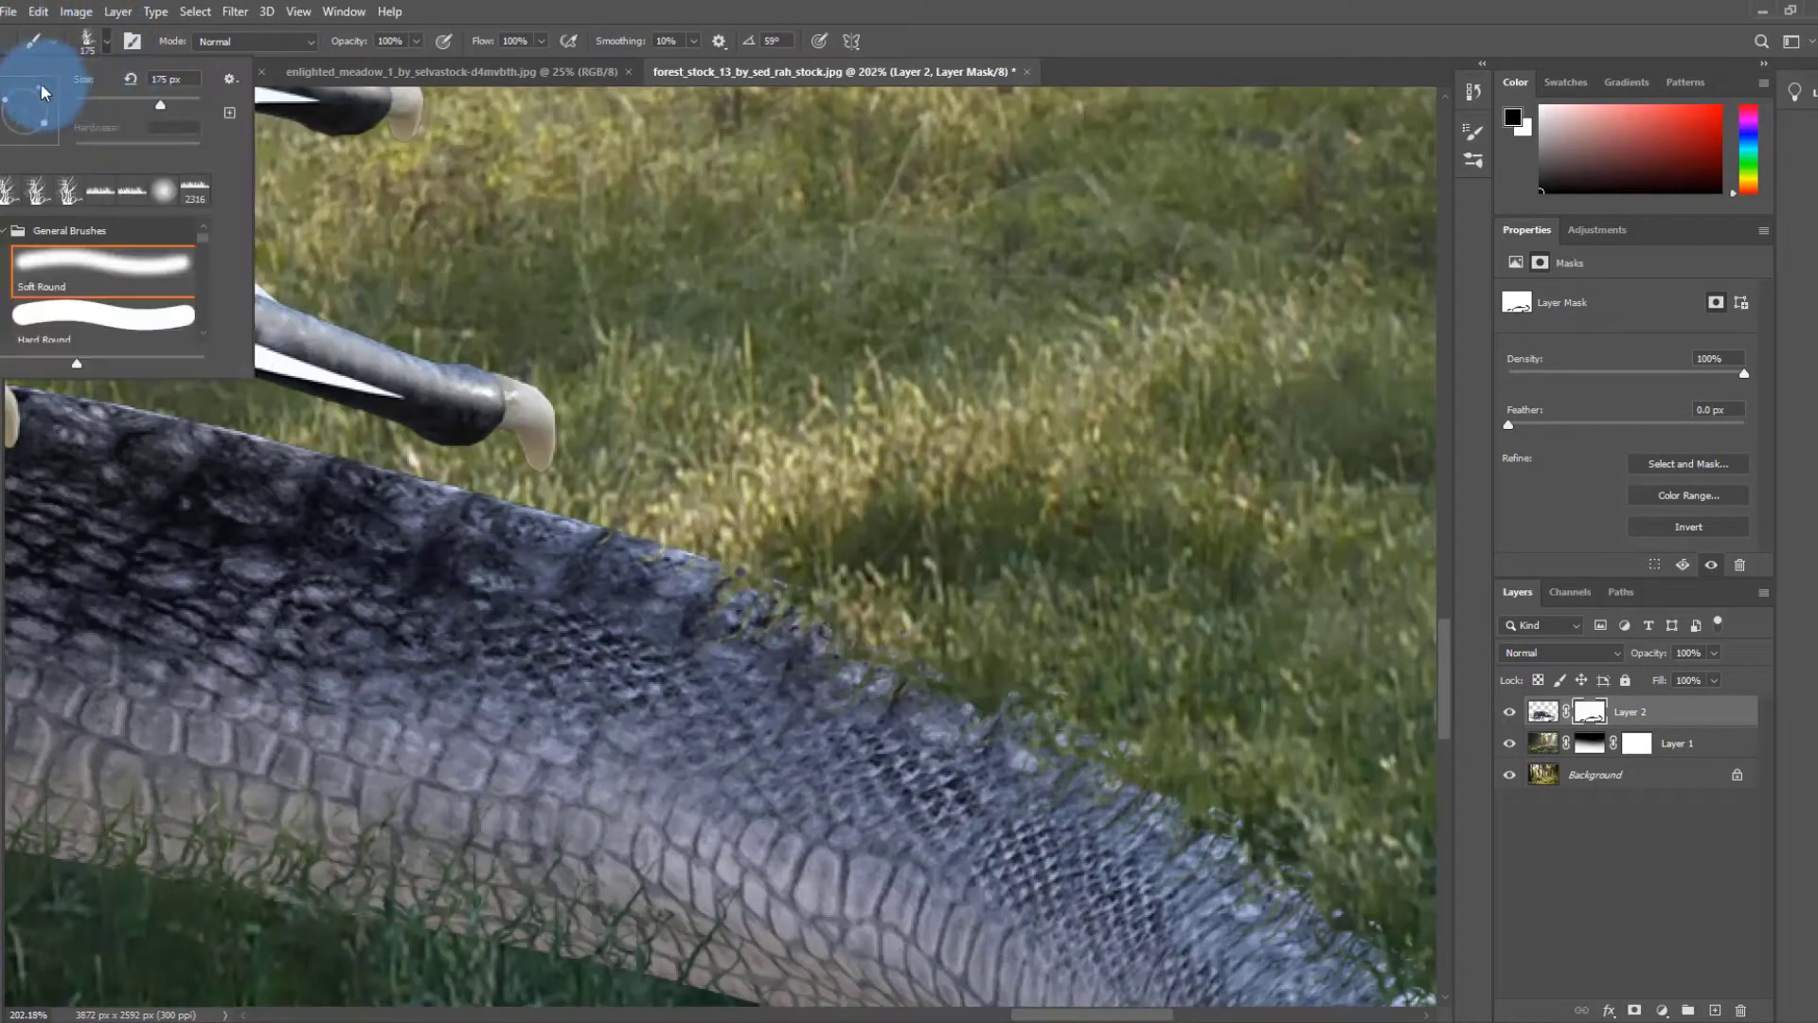
drag(40, 92, 2, 112)
drag(771, 525, 1072, 597)
scroll(977, 257, down, 5)
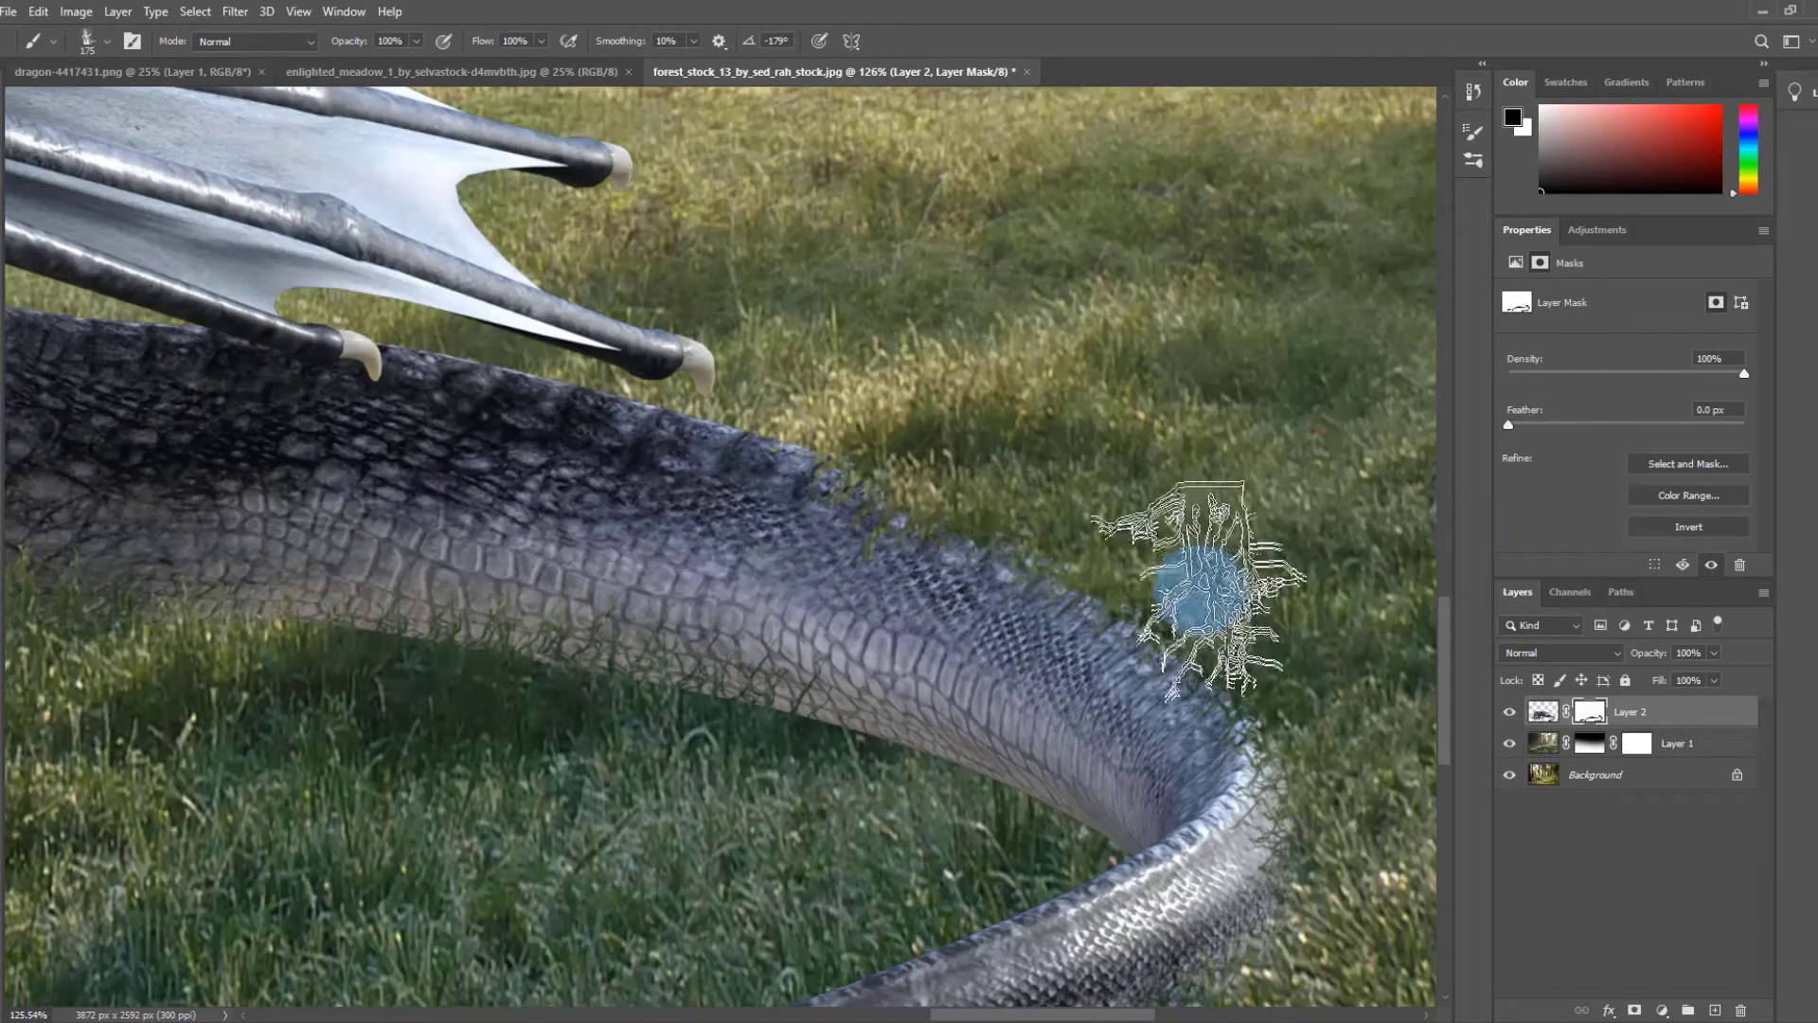
scroll(1085, 484, down, 3)
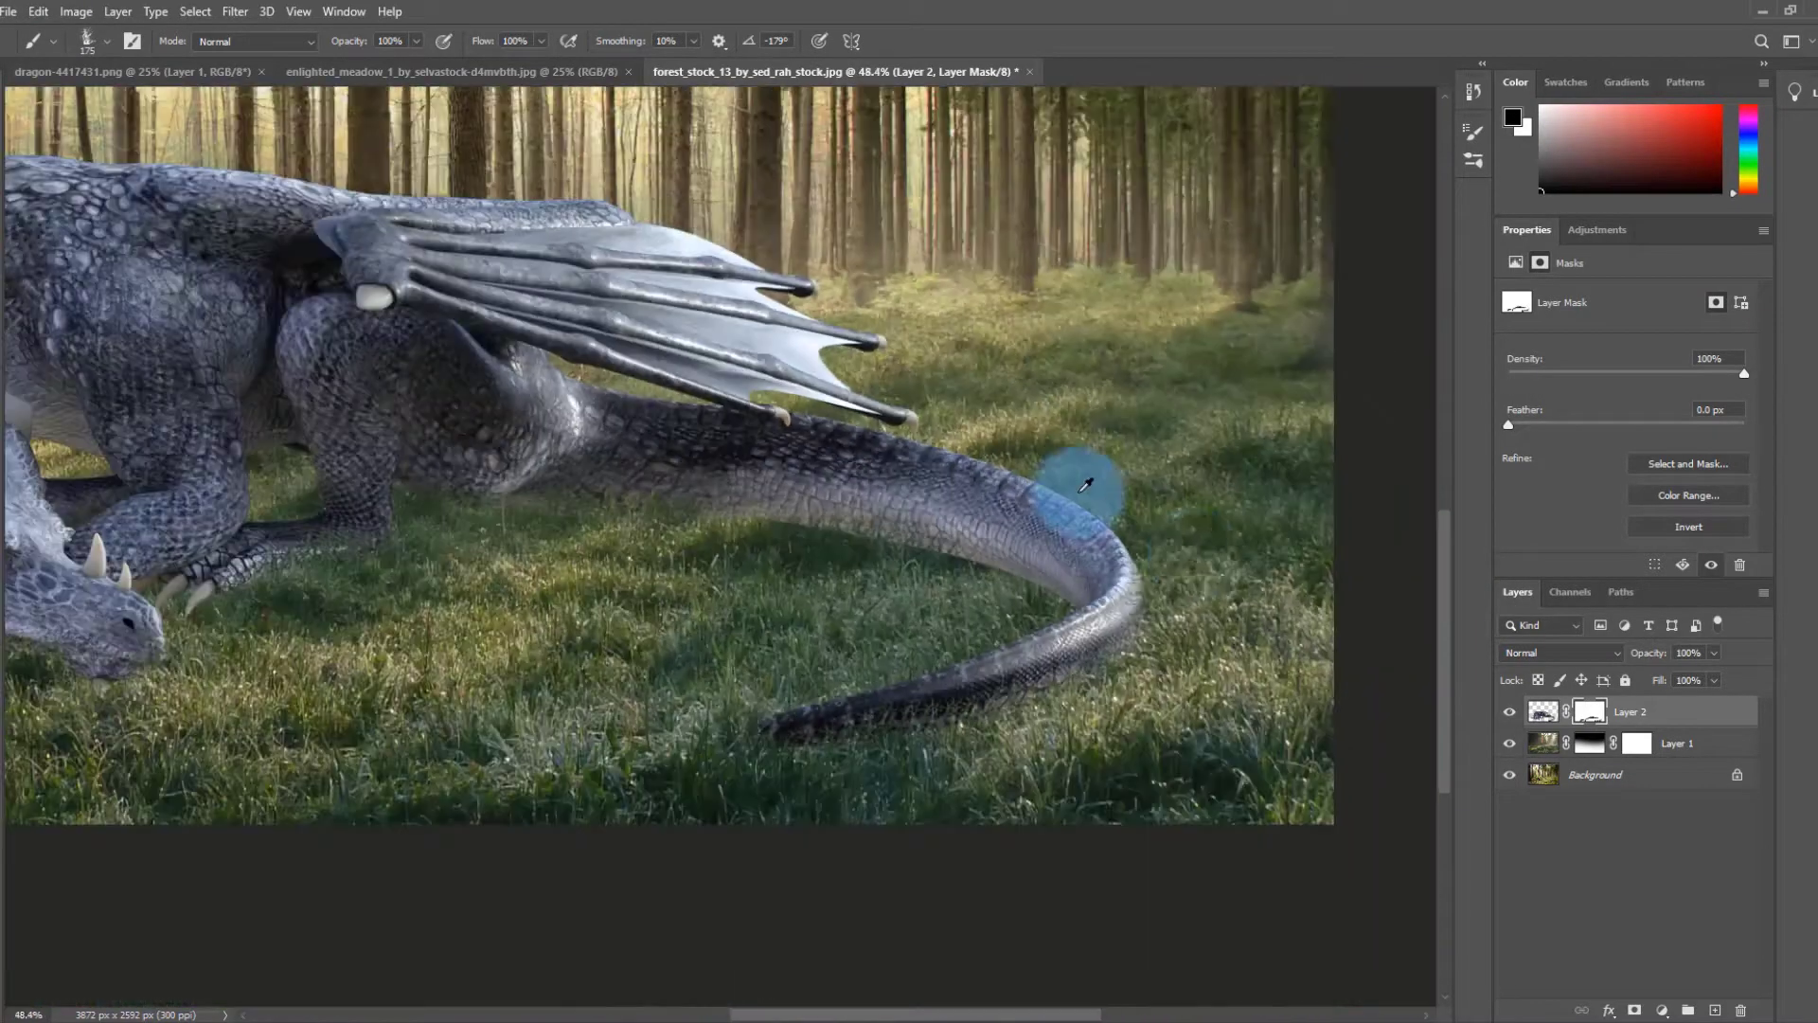
- Reduce the twig brush to 90 px and mask grass blades over the top edge of the hind foot
scroll(243, 487, down, 2)
scroll(763, 304, up, 8)
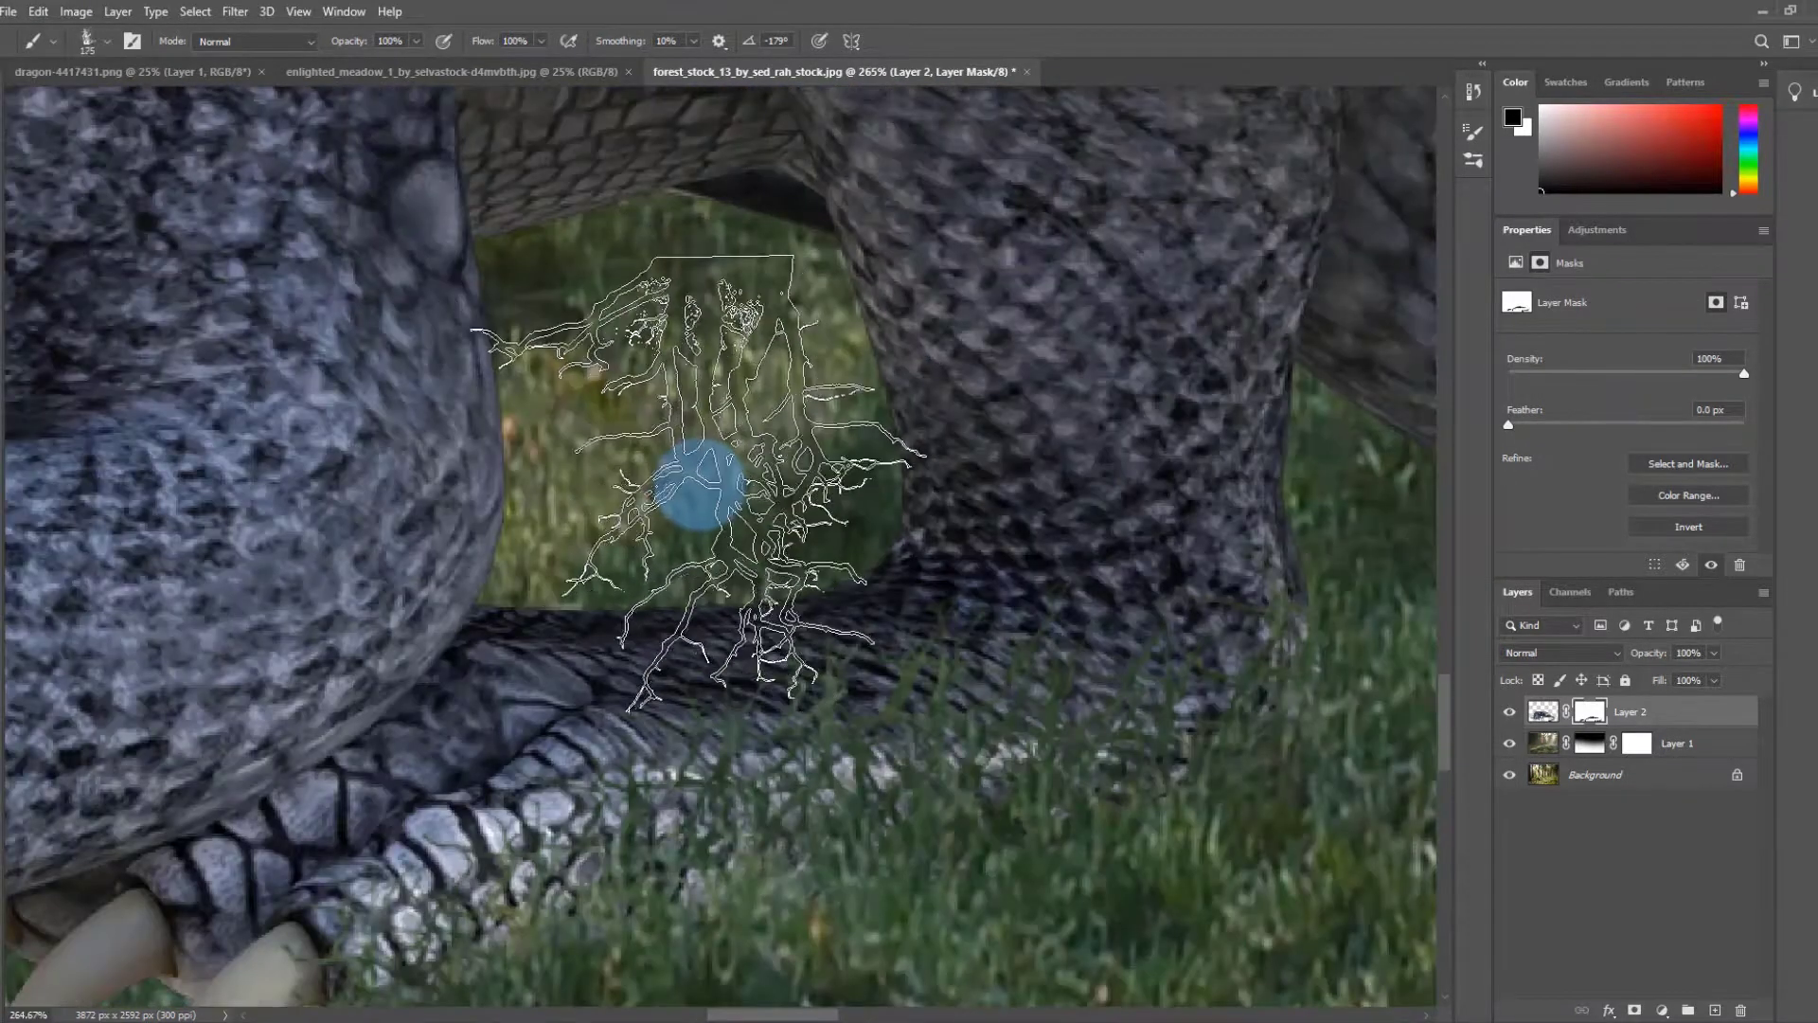
key(bracketleft)
key(bracketleft)
key(bracketleft)
key(bracketleft)
- Rotate the brush to 17° and mask the belly edge and hind leg edge around the gap between the legs
click(106, 40)
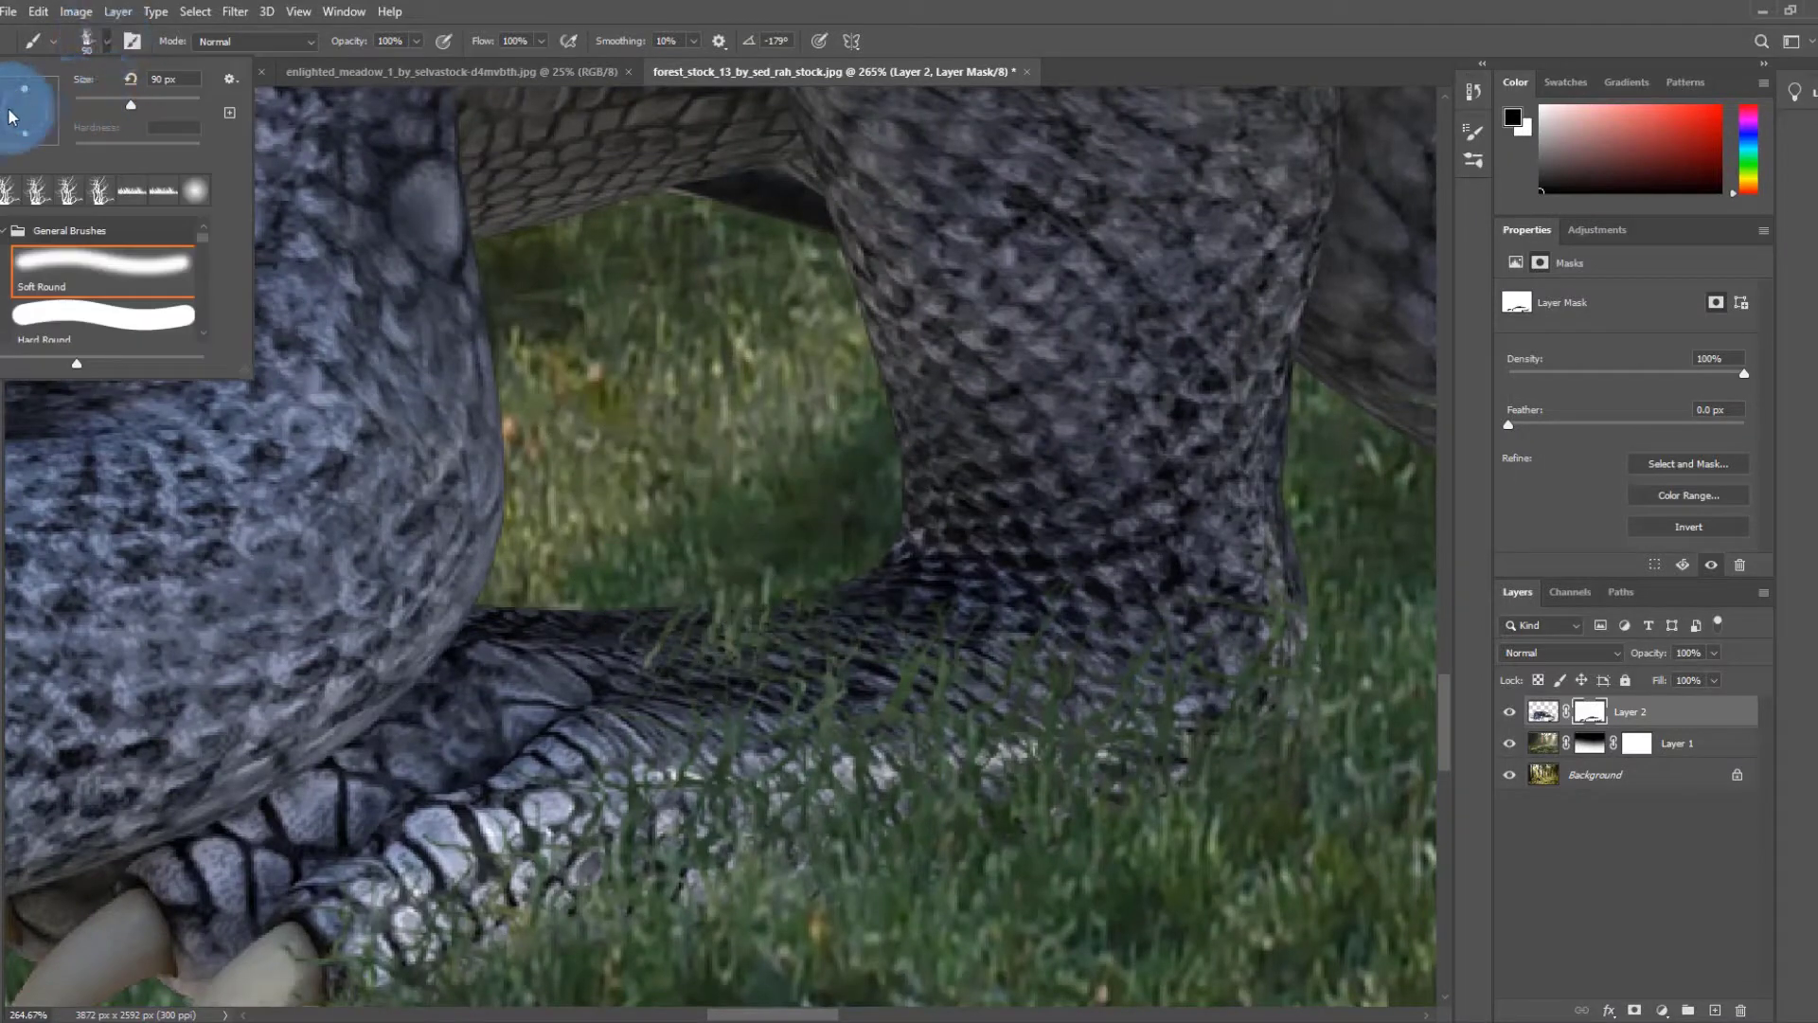
mouse_move(11, 116)
mouse_down()
mouse_move(34, 132)
mouse_move(78, 104)
mouse_up()
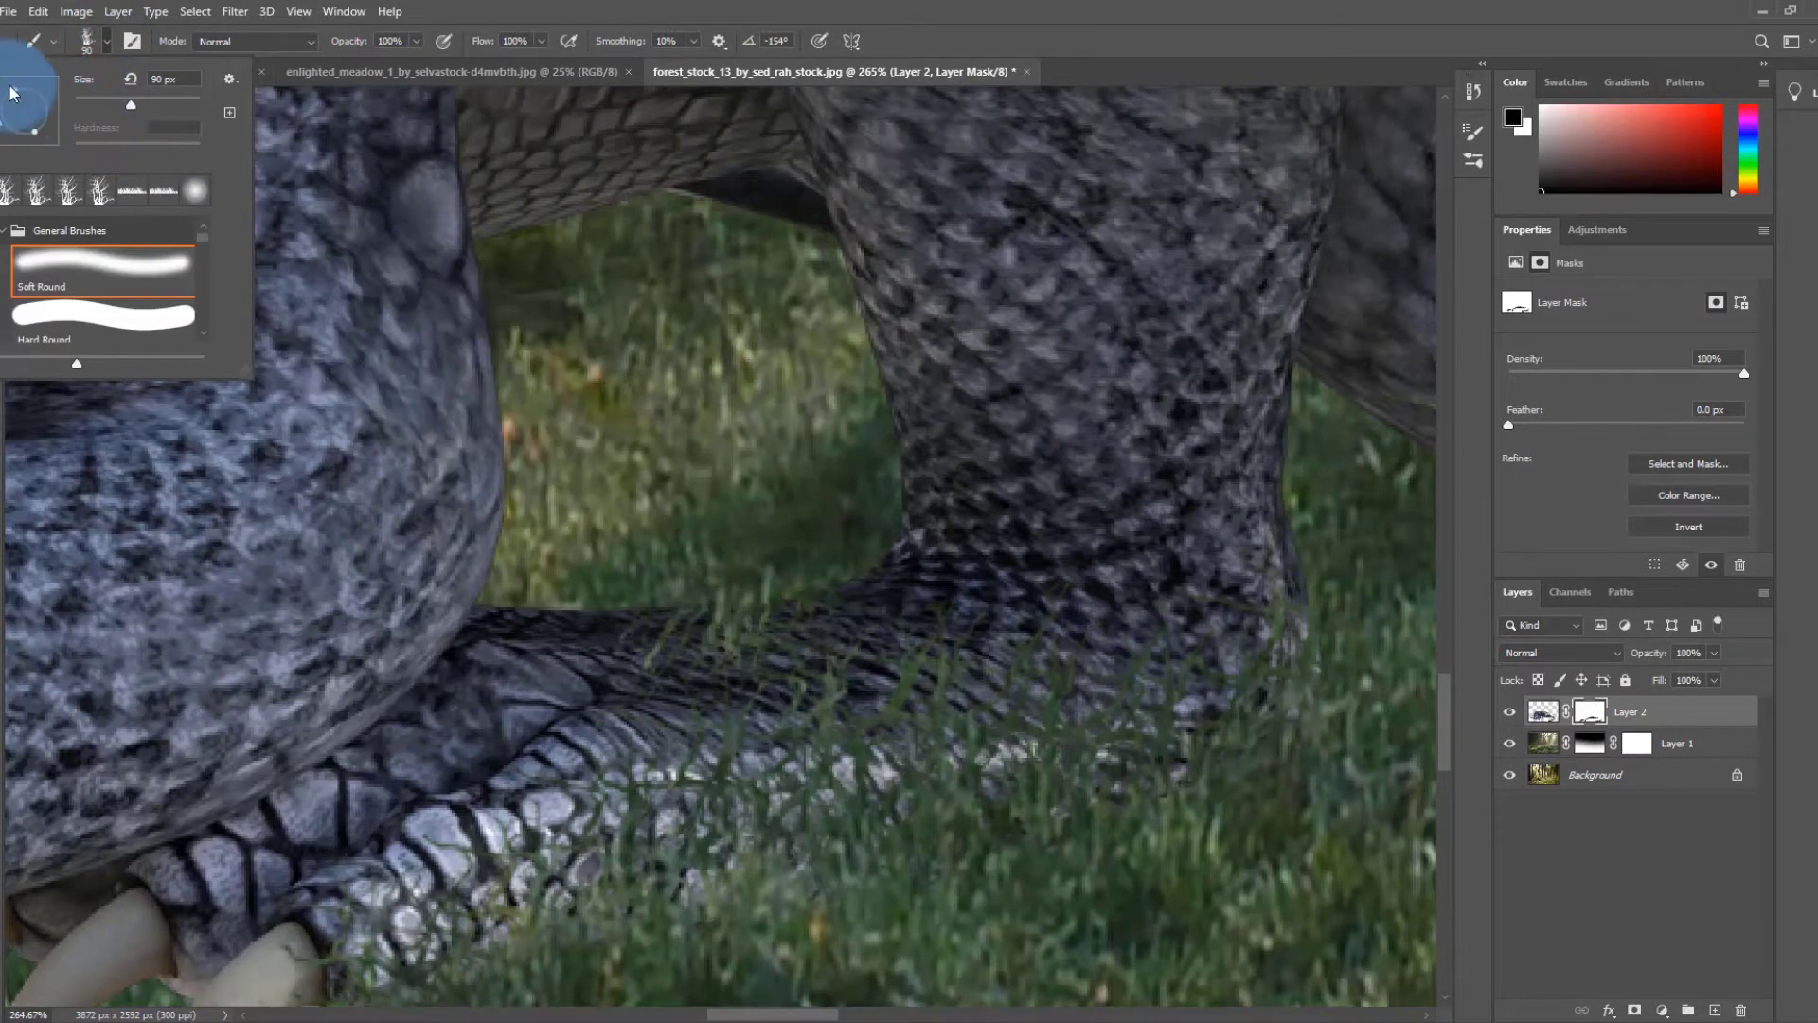
click(63, 100)
click(685, 248)
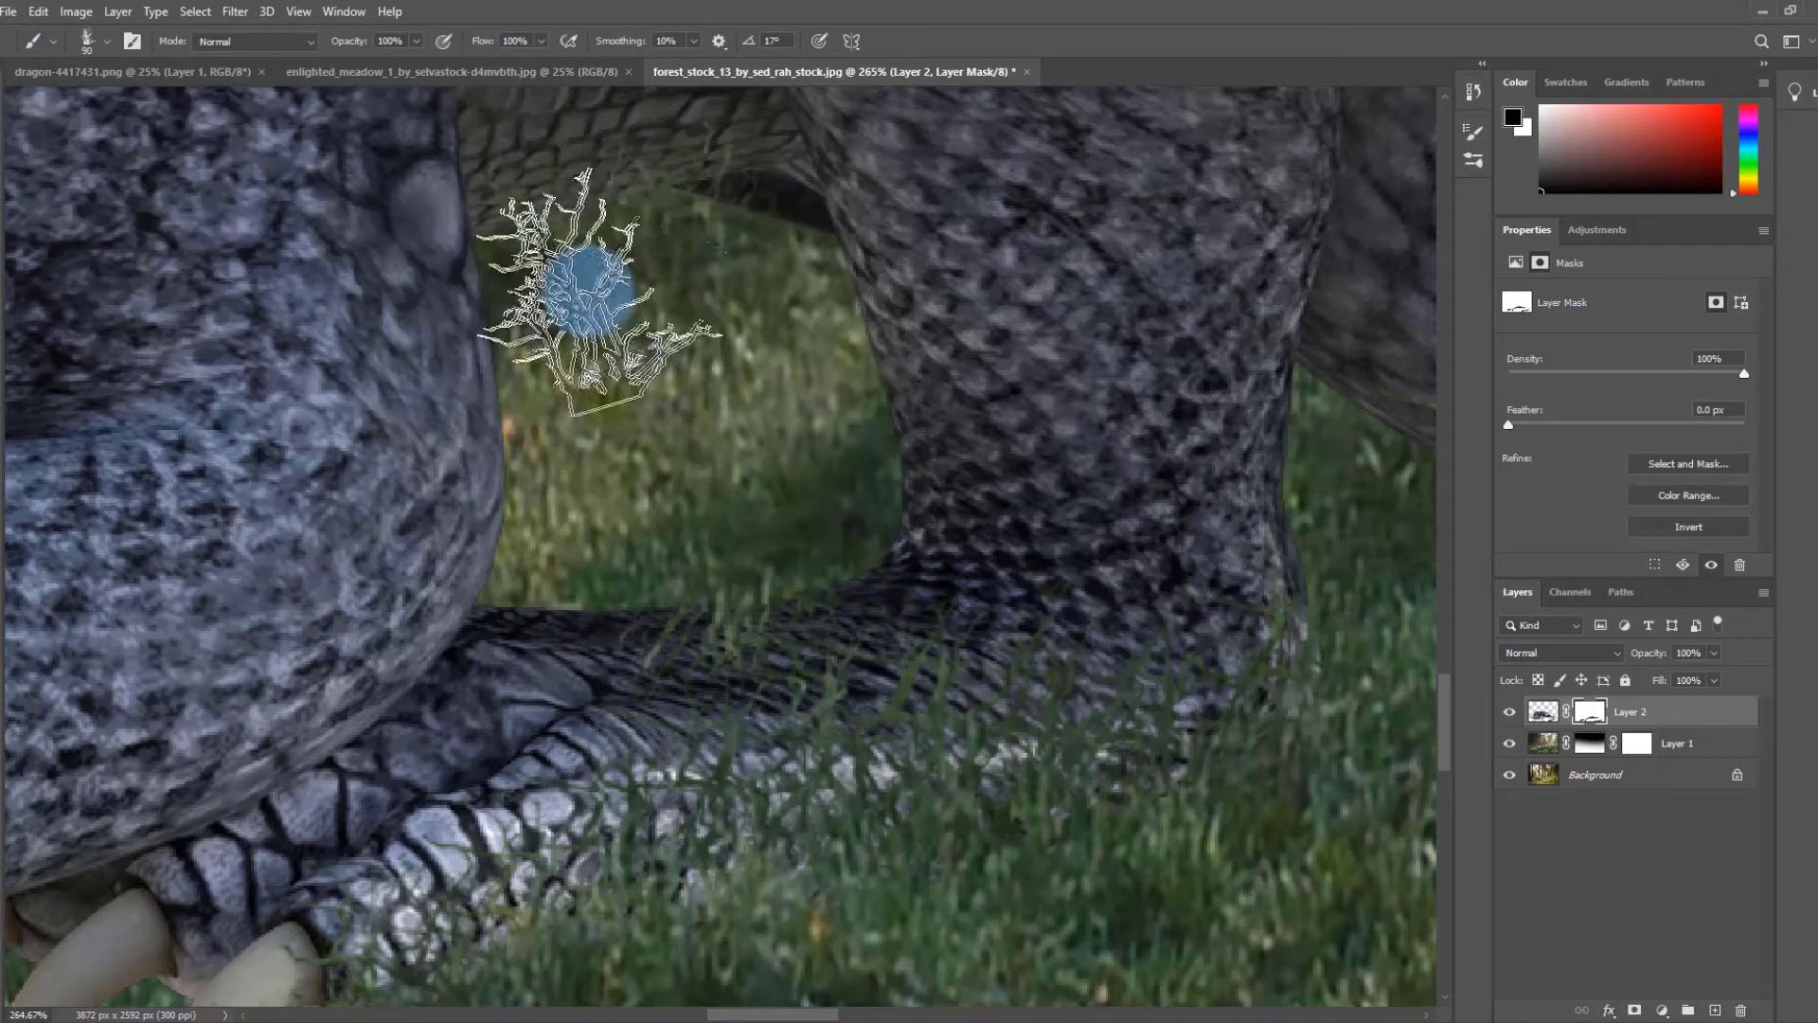
mouse_move(846, 293)
mouse_down()
mouse_move(871, 409)
mouse_move(810, 402)
mouse_move(790, 217)
mouse_move(759, 295)
mouse_move(506, 289)
mouse_move(591, 359)
mouse_move(554, 407)
mouse_up()
- Rotate the brush to 79° and mask the rear edge of the front leg beside the gap
click(107, 42)
click(34, 77)
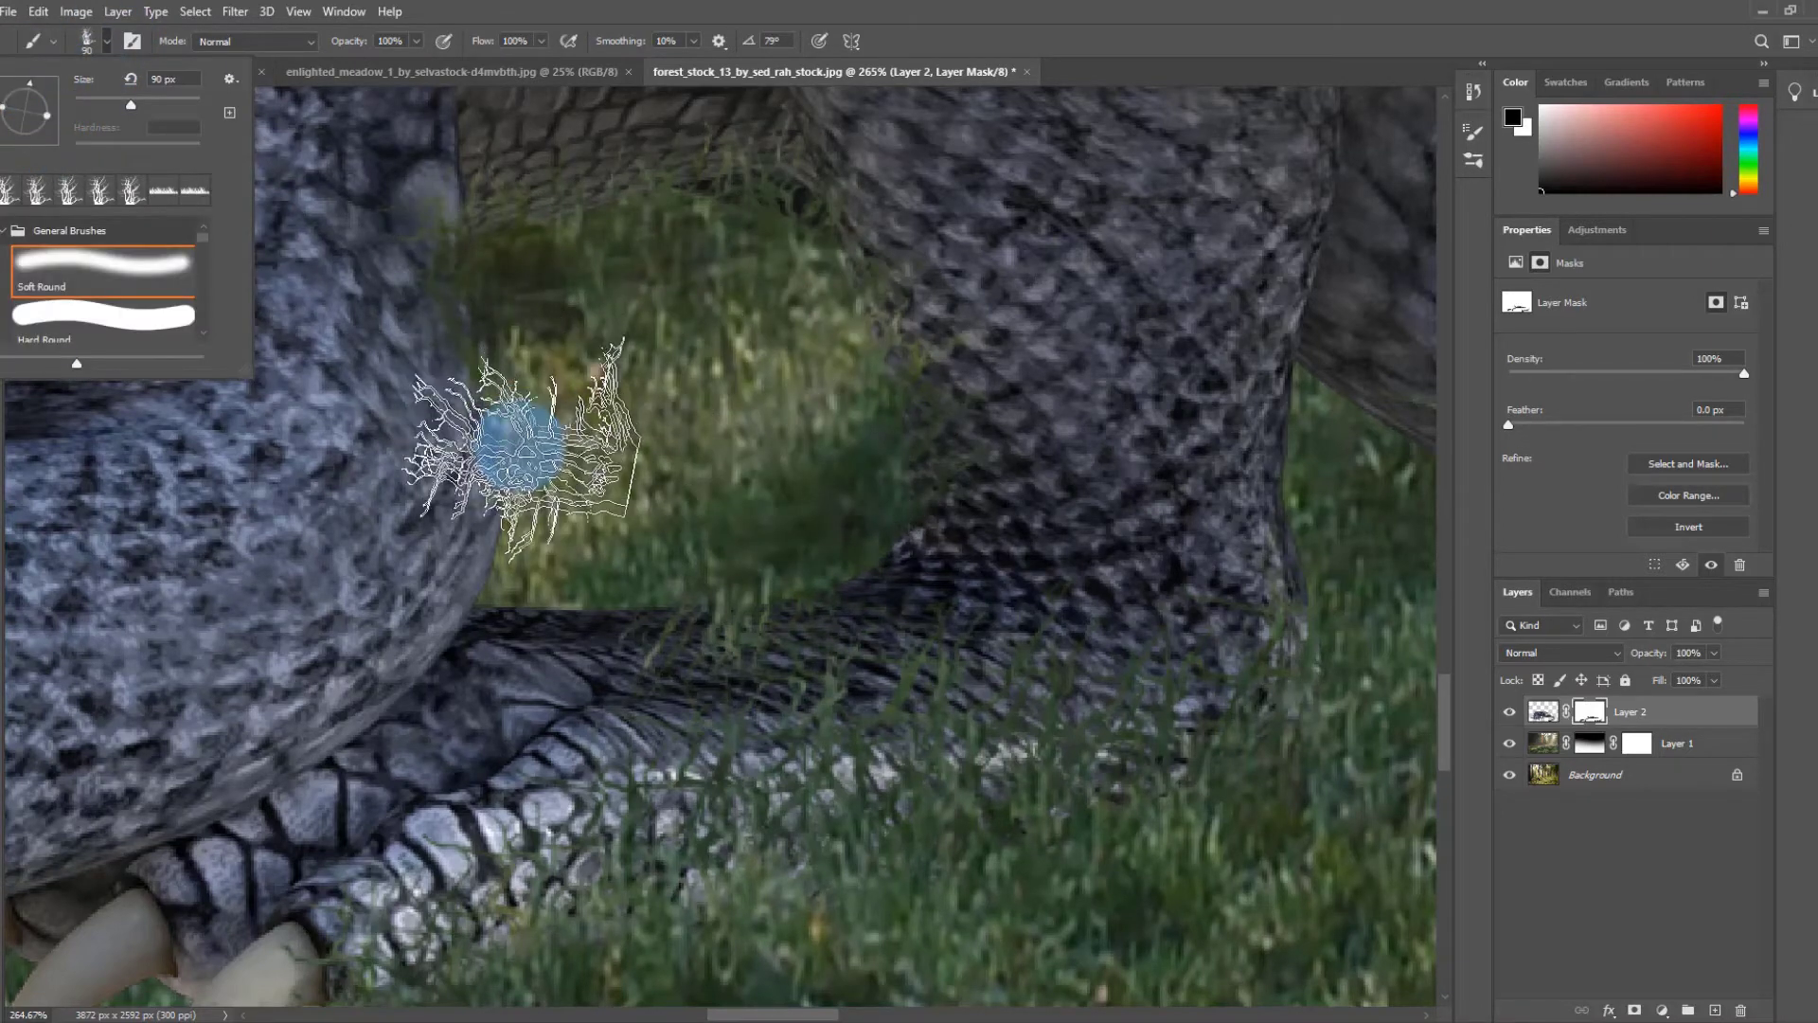
drag(521, 490, 509, 459)
- Mask the belly edge in the gap behind the head, and rotate the brush to -88° for the adjoining front leg edge
scroll(512, 455, down, 10)
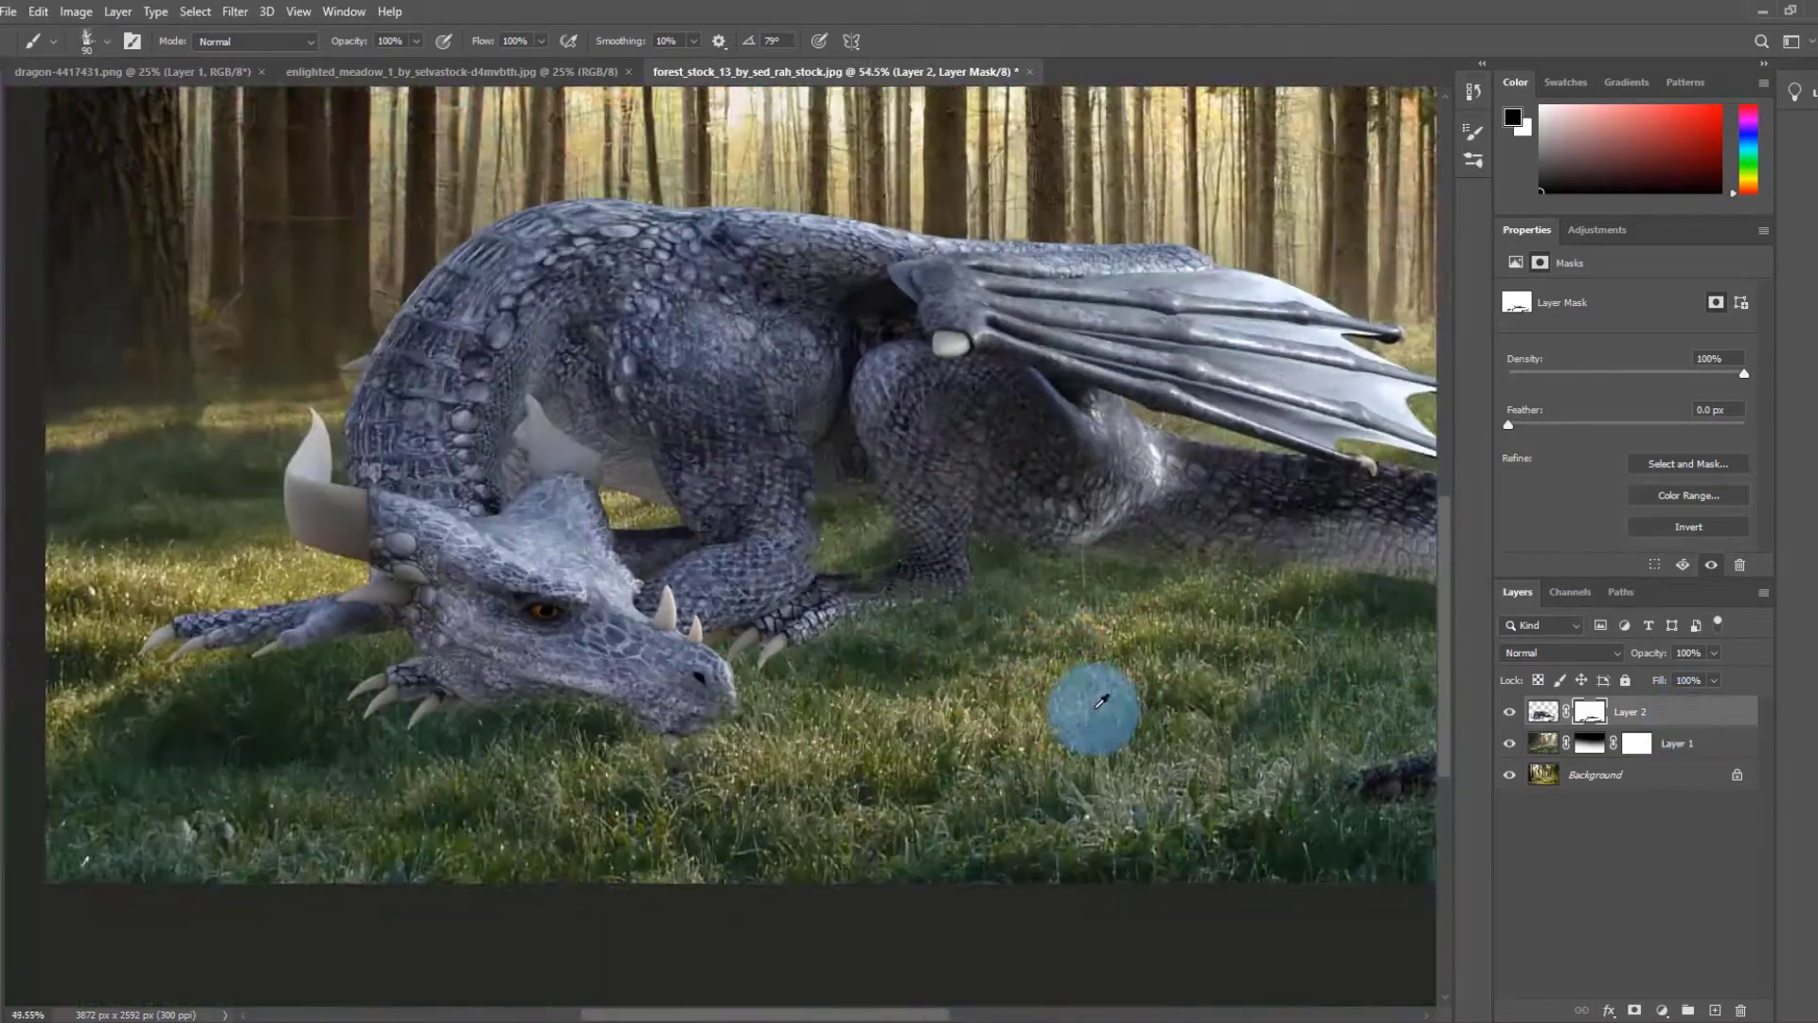
scroll(725, 673, up, 9)
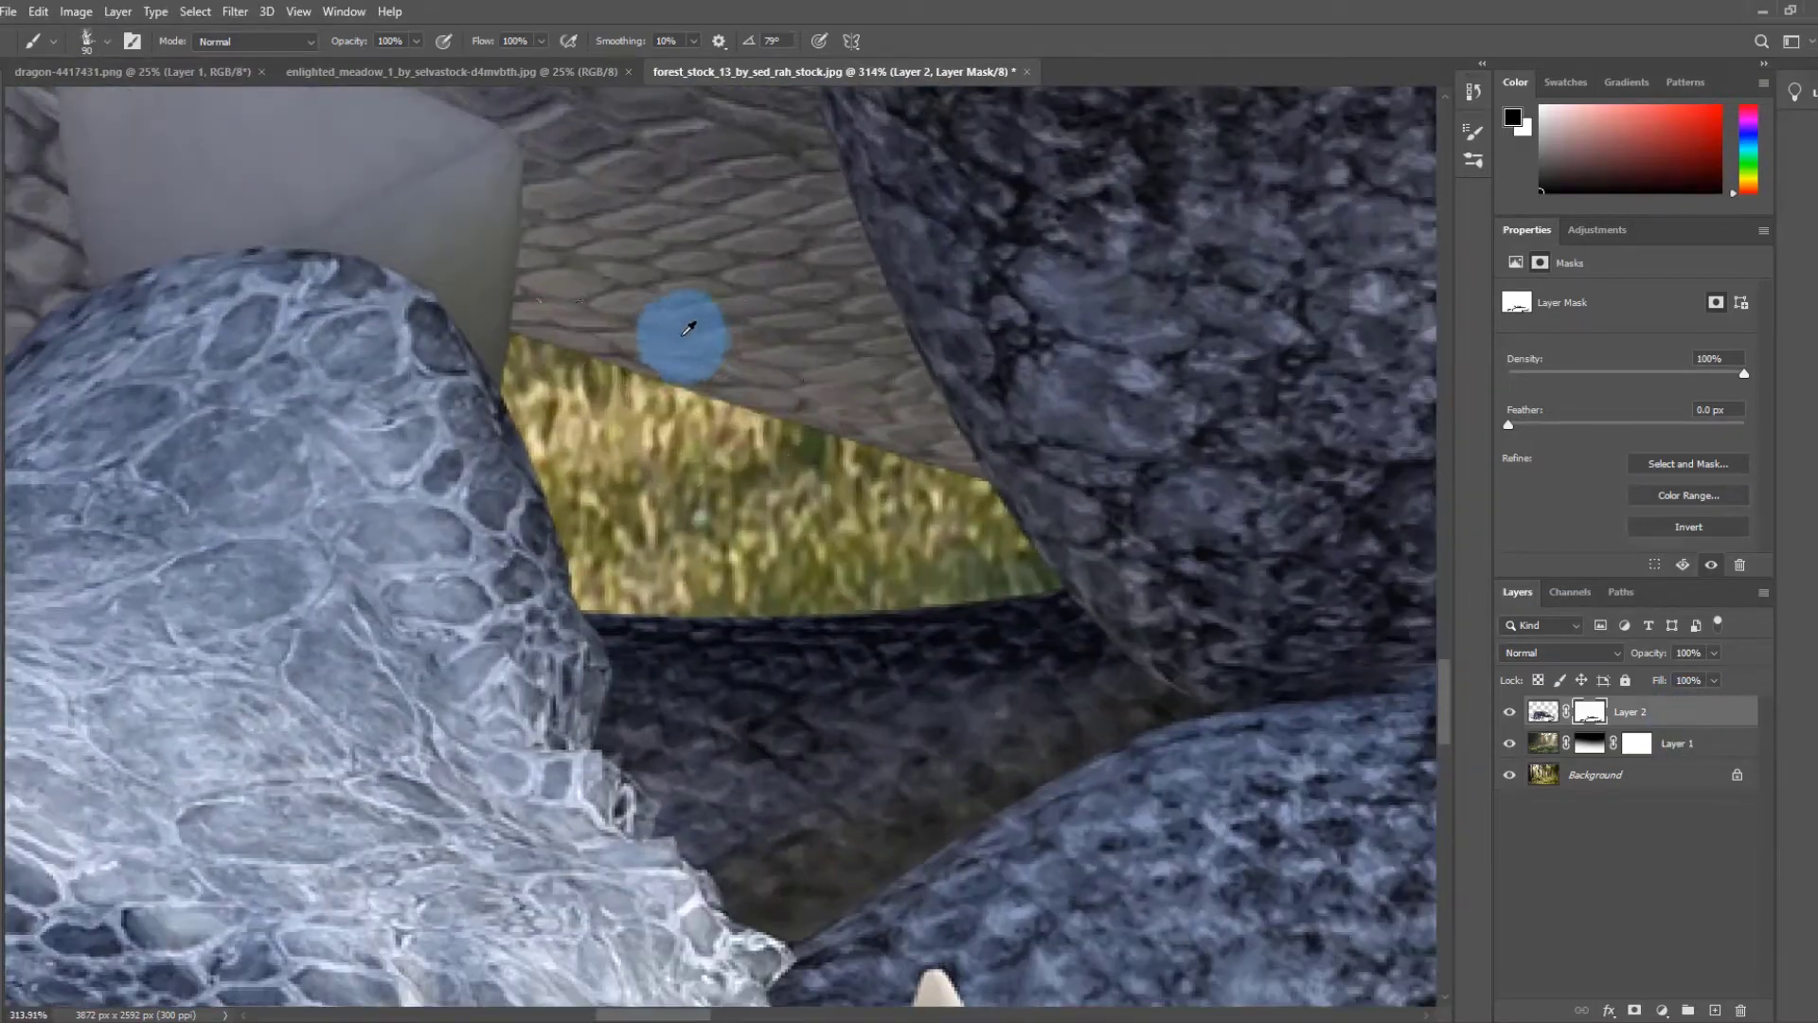
click(87, 40)
drag(60, 112, 27, 142)
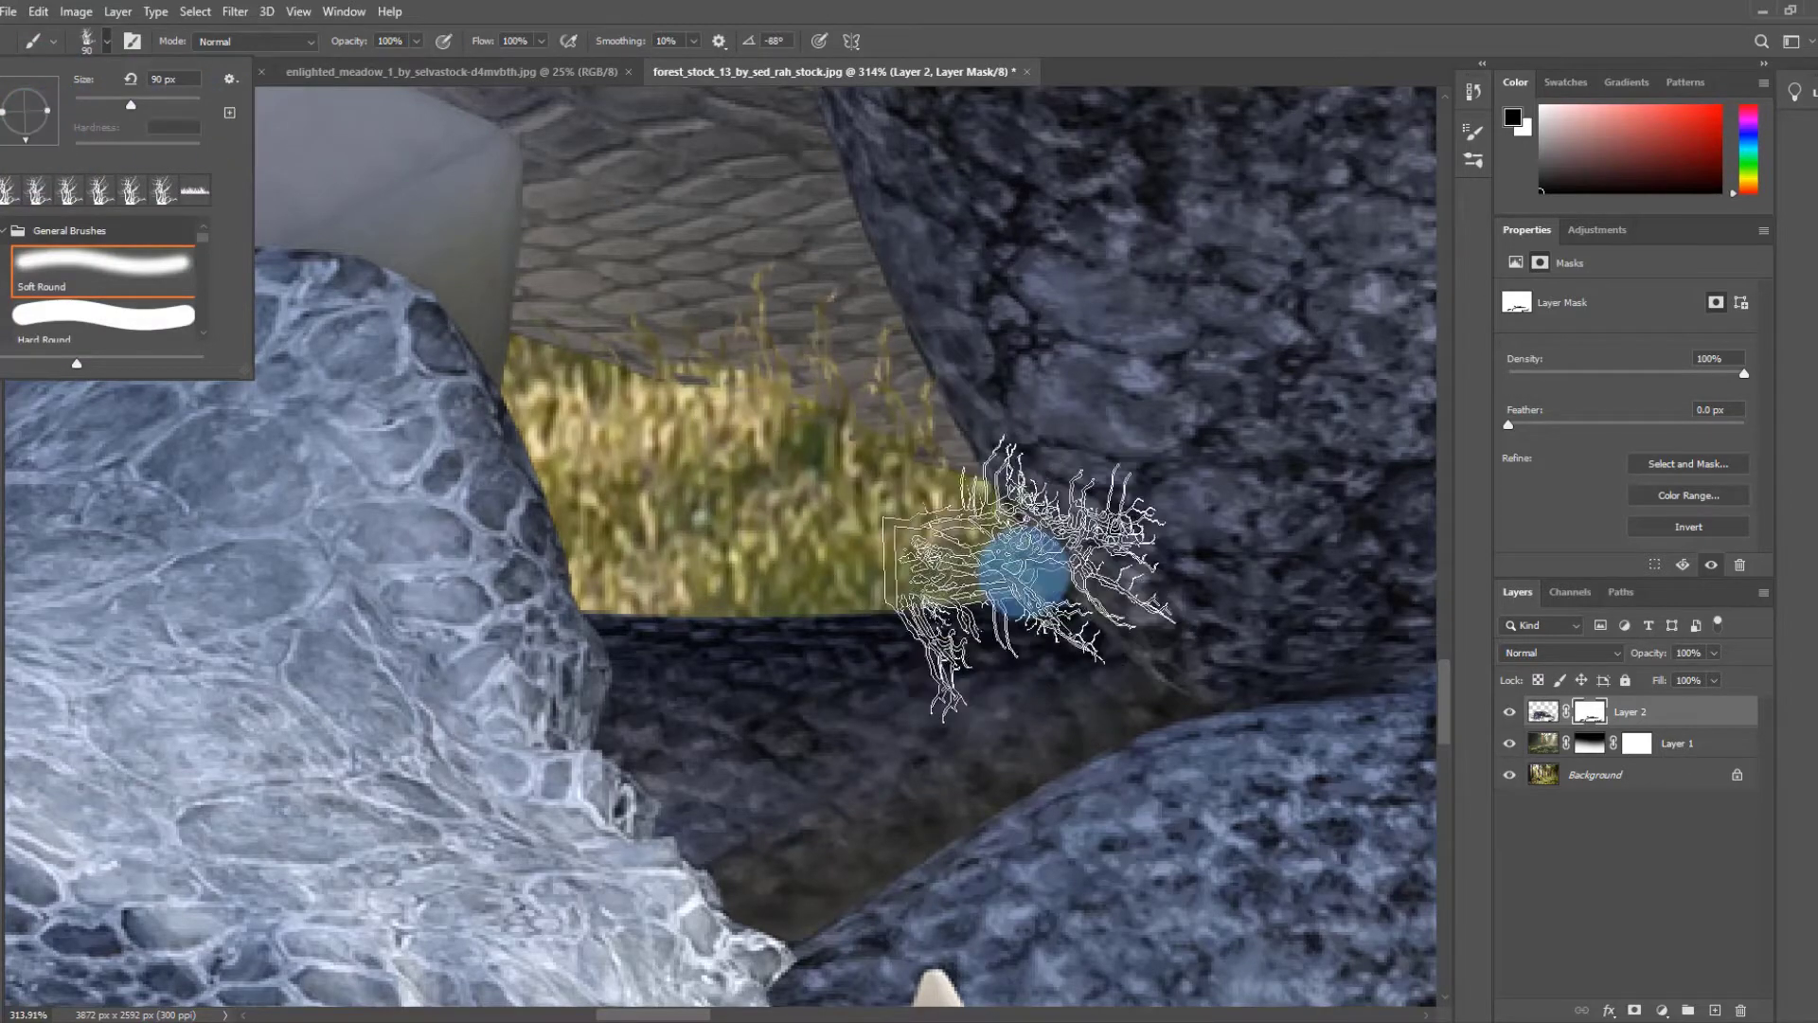
click(994, 530)
scroll(947, 497, down, 8)
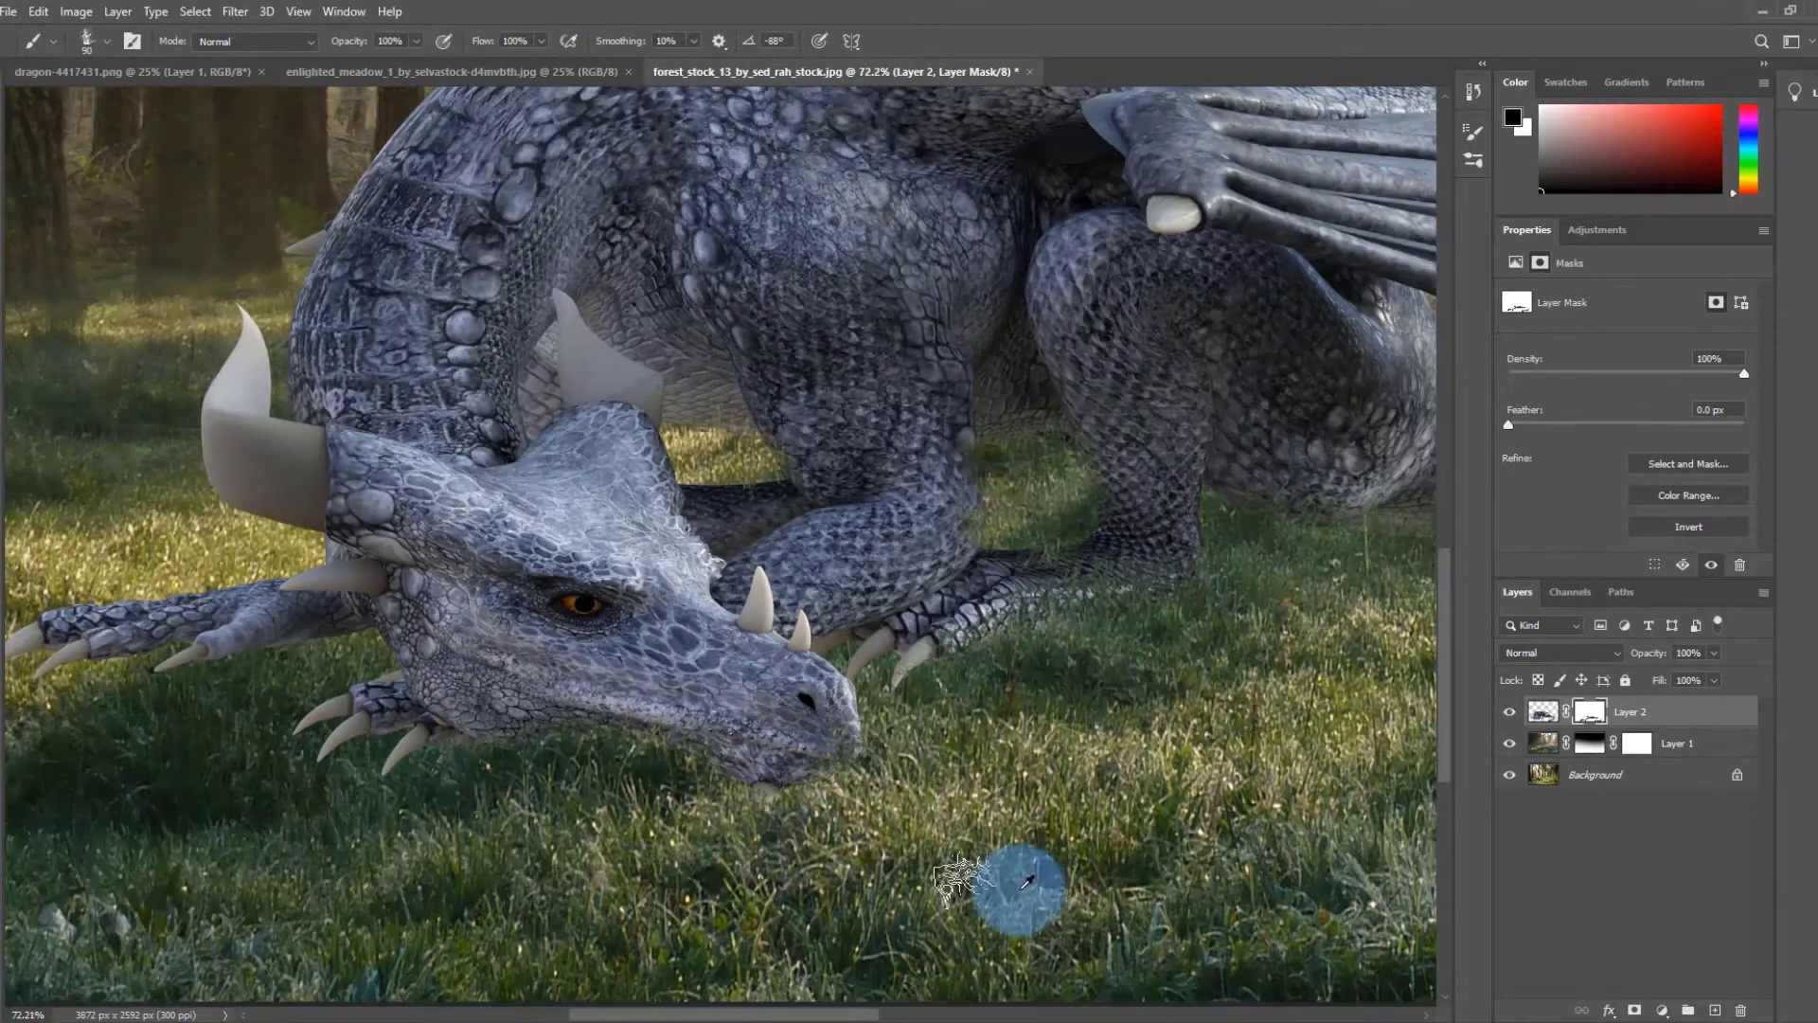
scroll(263, 617, up, 6)
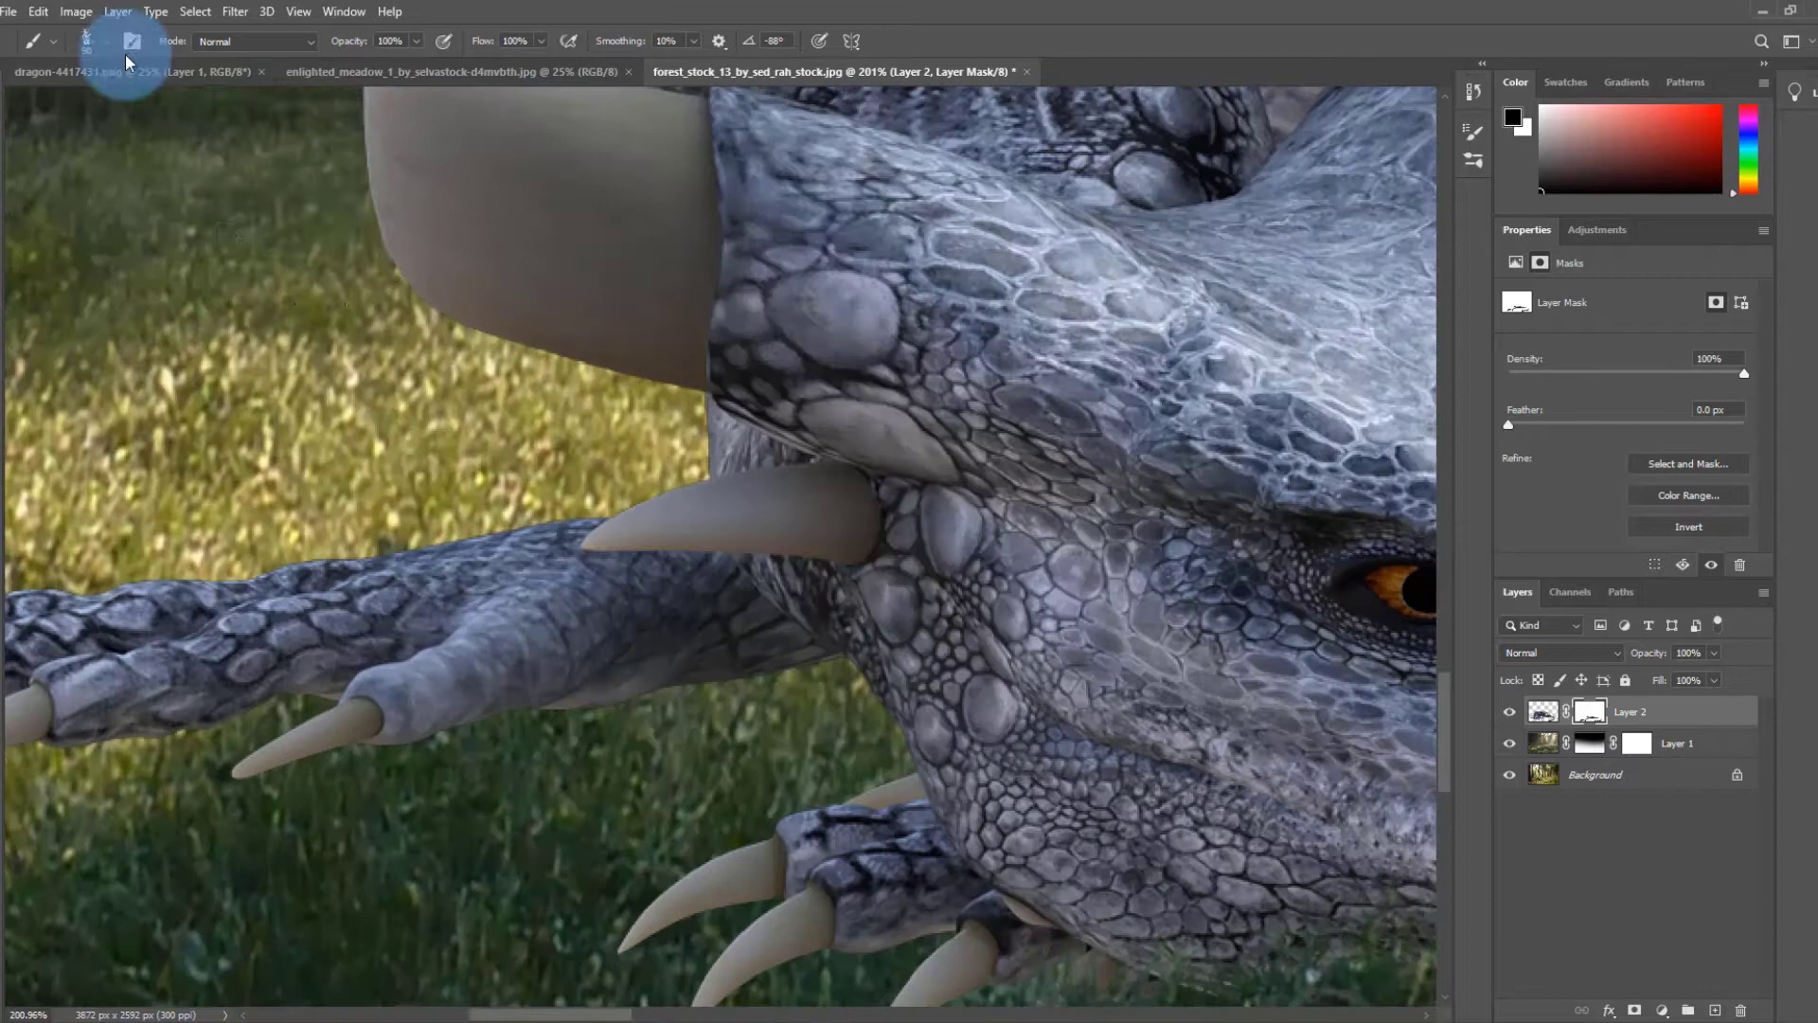
- Rotate the twig brush to -136° and mask grass blades over the upper edge of the outstretched front leg
click(87, 39)
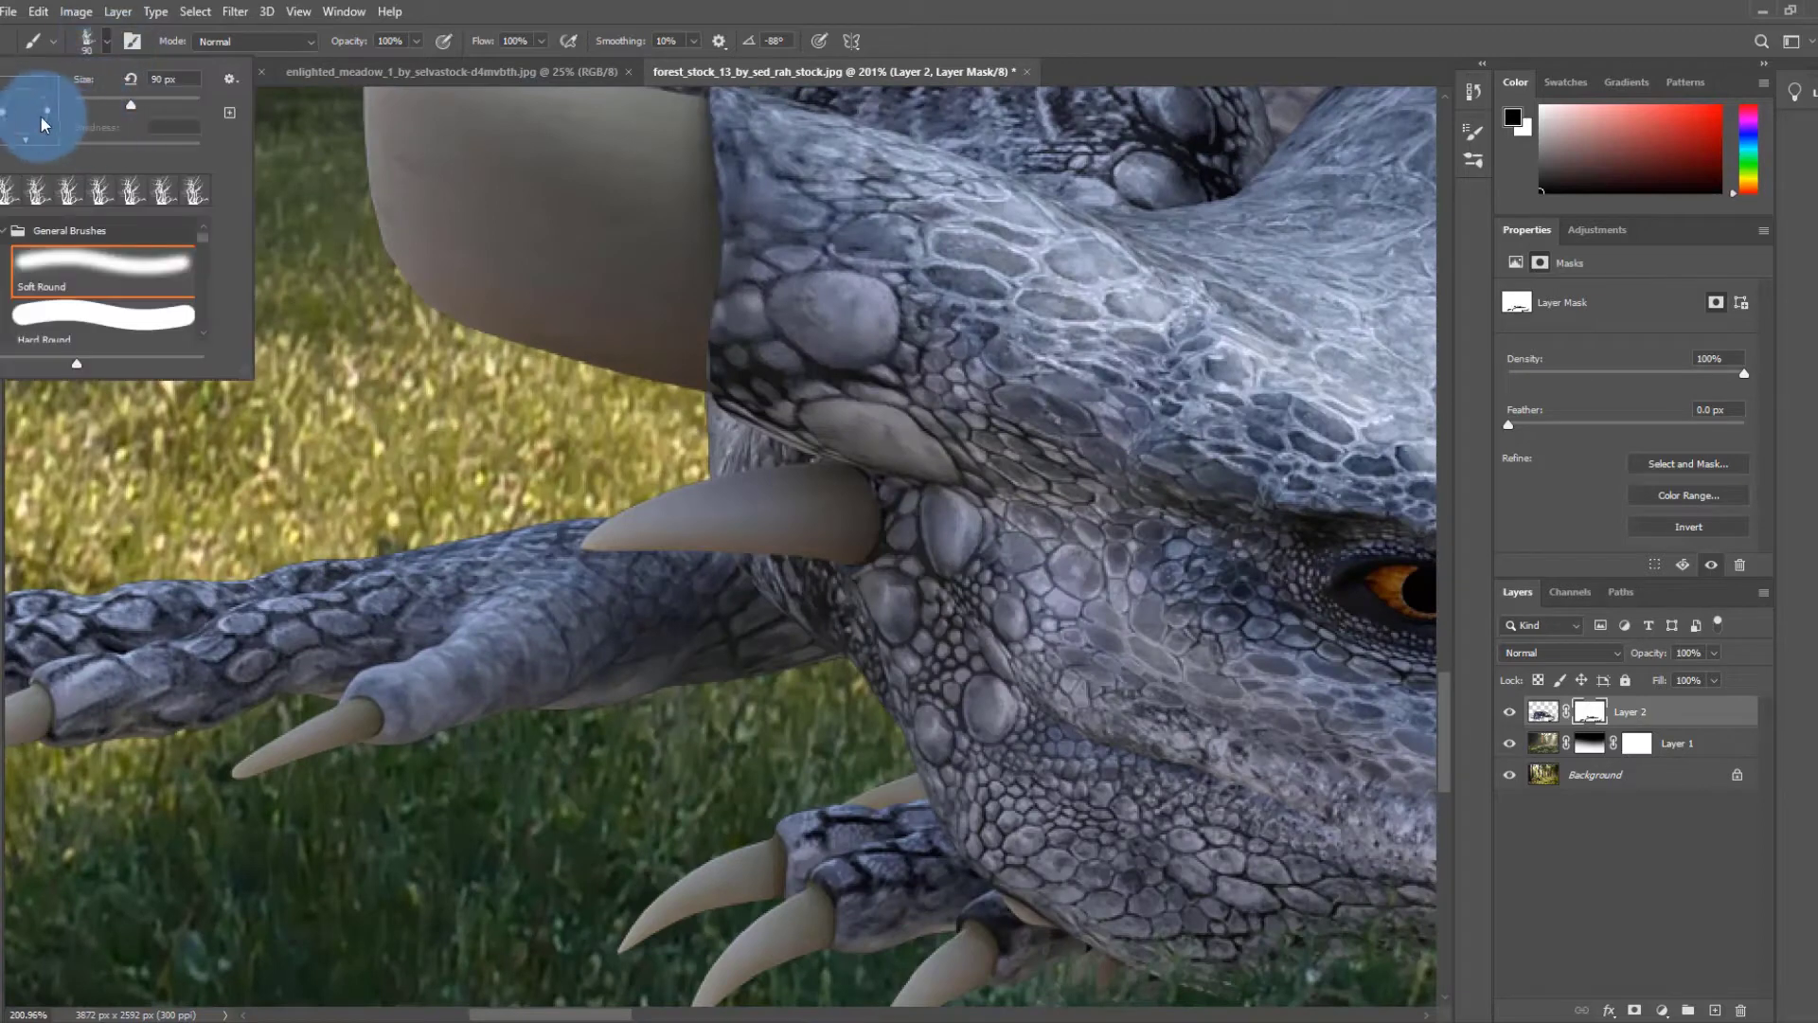
drag(18, 91, 36, 125)
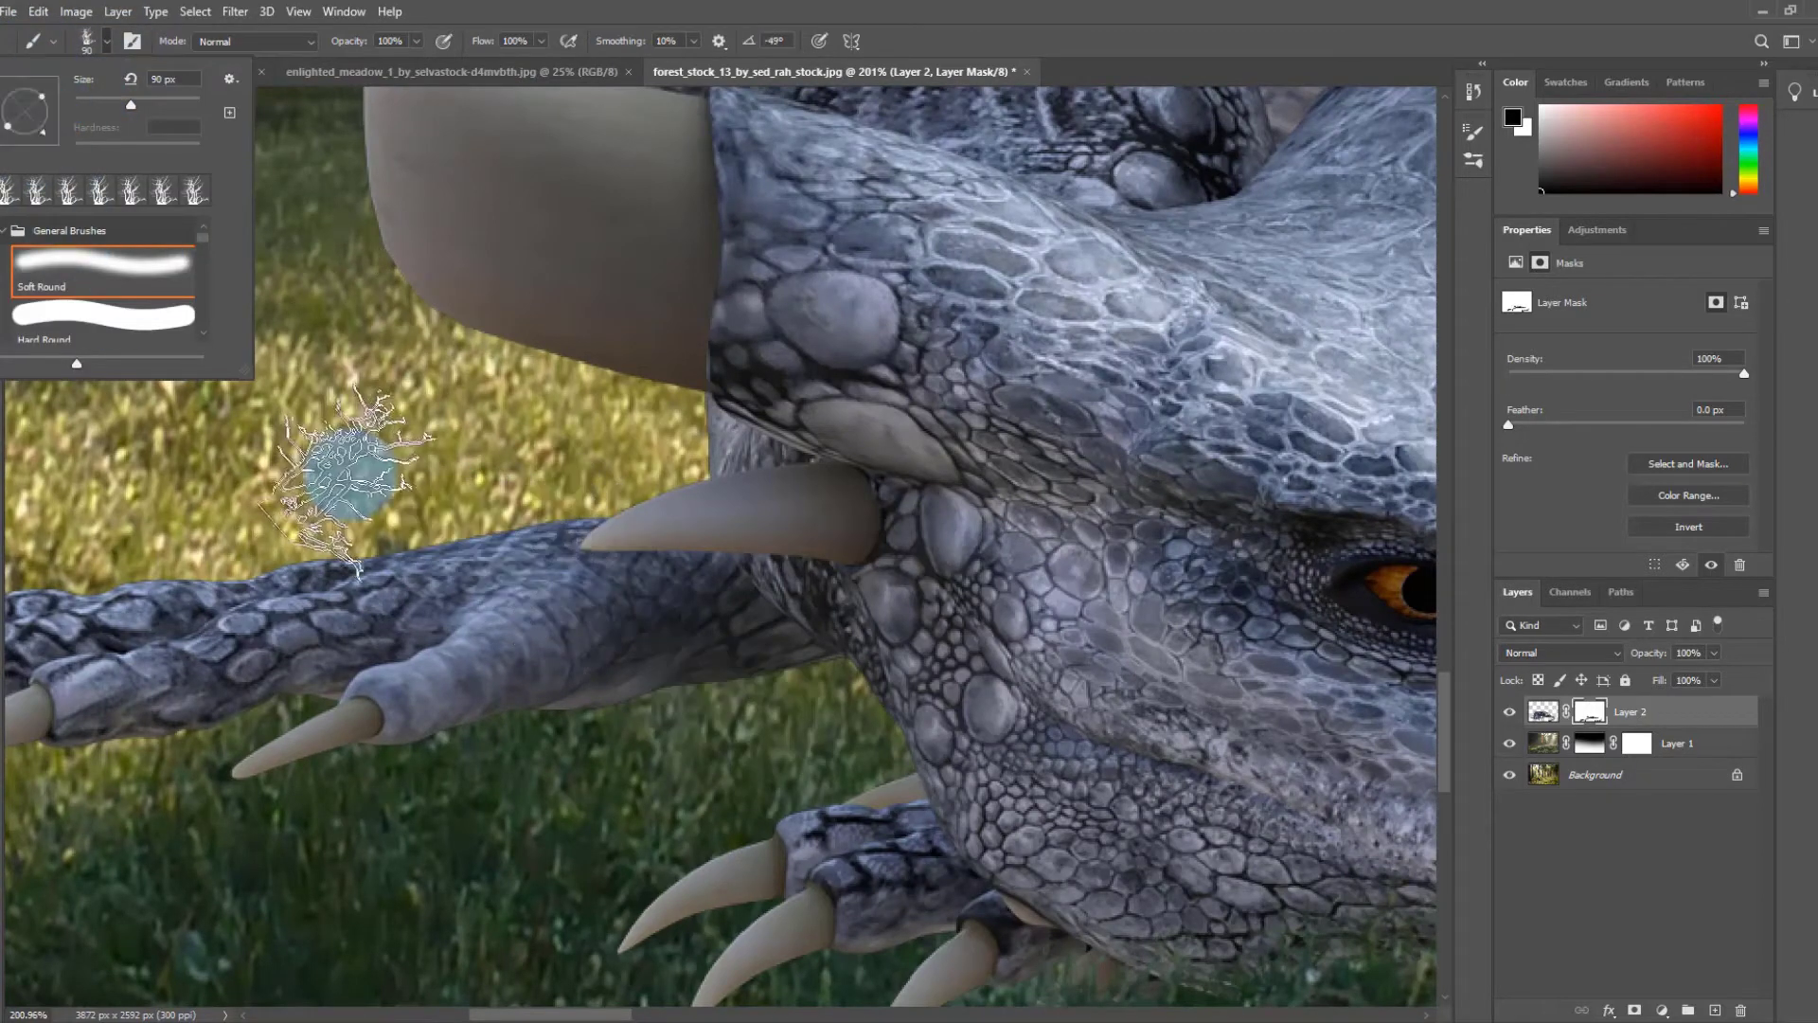
drag(480, 503, 464, 482)
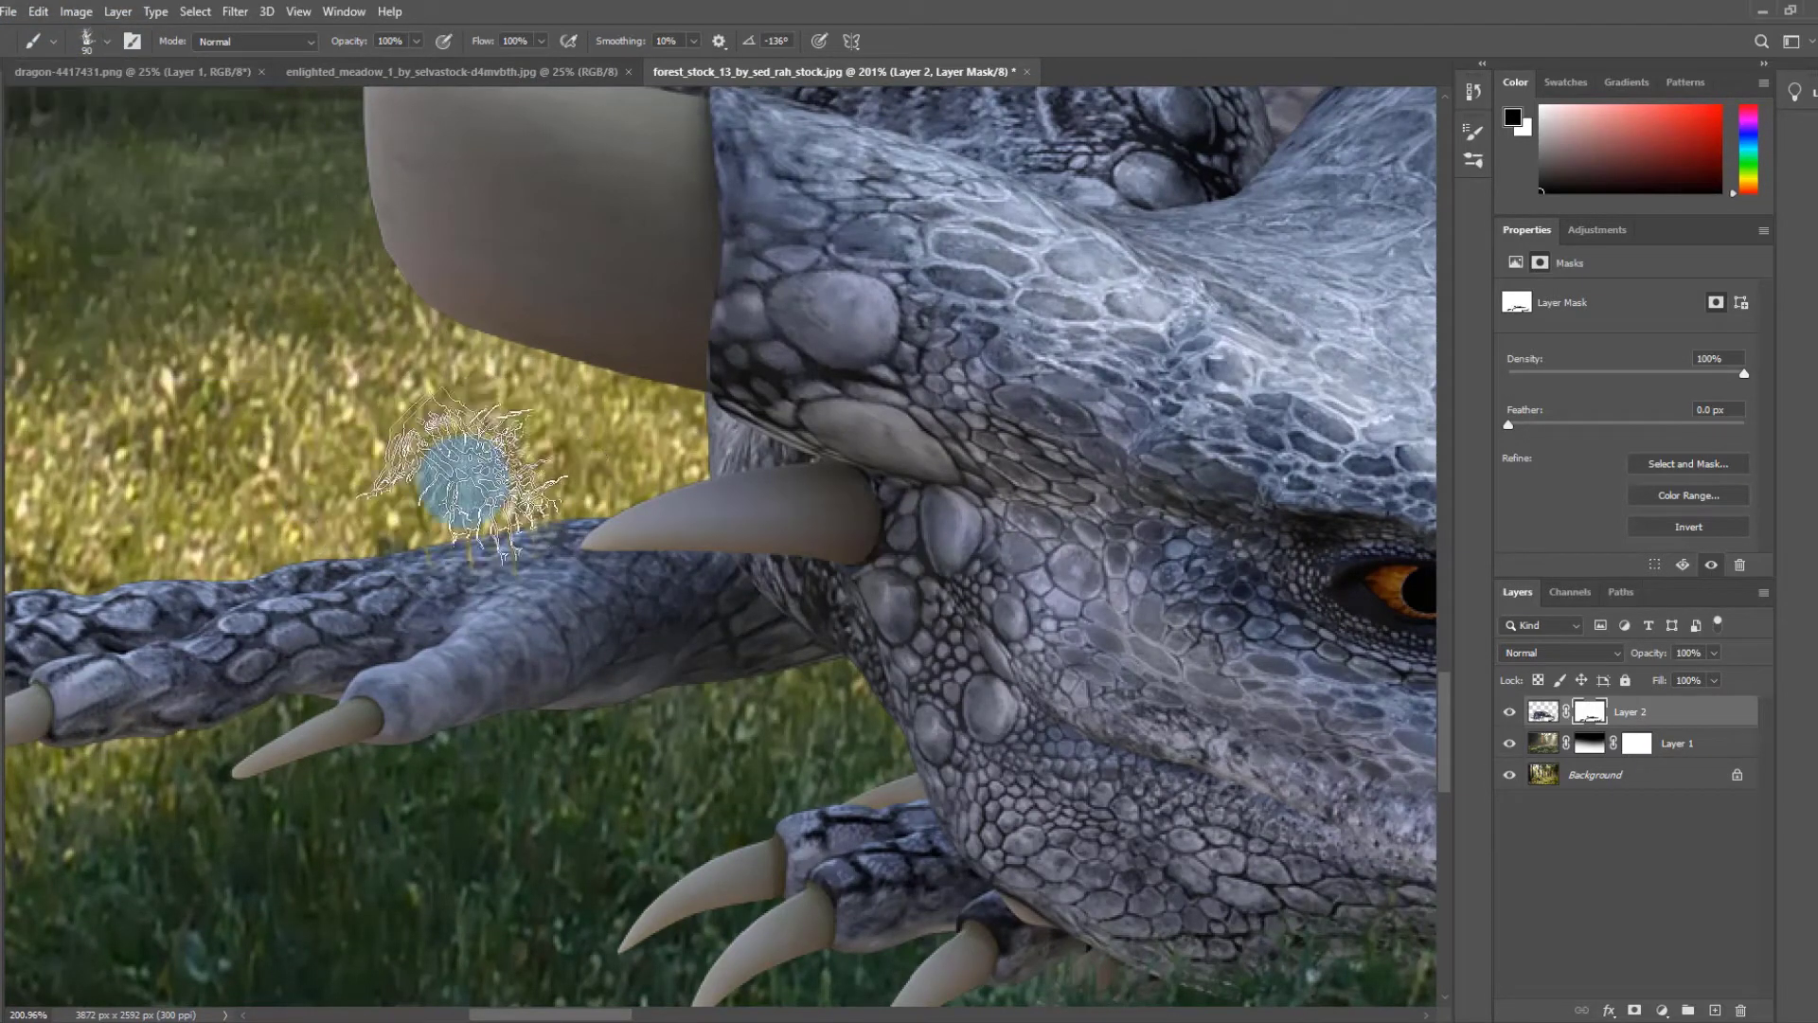
- Rotate the brush to 94° and mask the underside of the outstretched front leg beside the jaw
scroll(430, 357, up, 1)
scroll(571, 554, down, 5)
scroll(609, 584, up, 2)
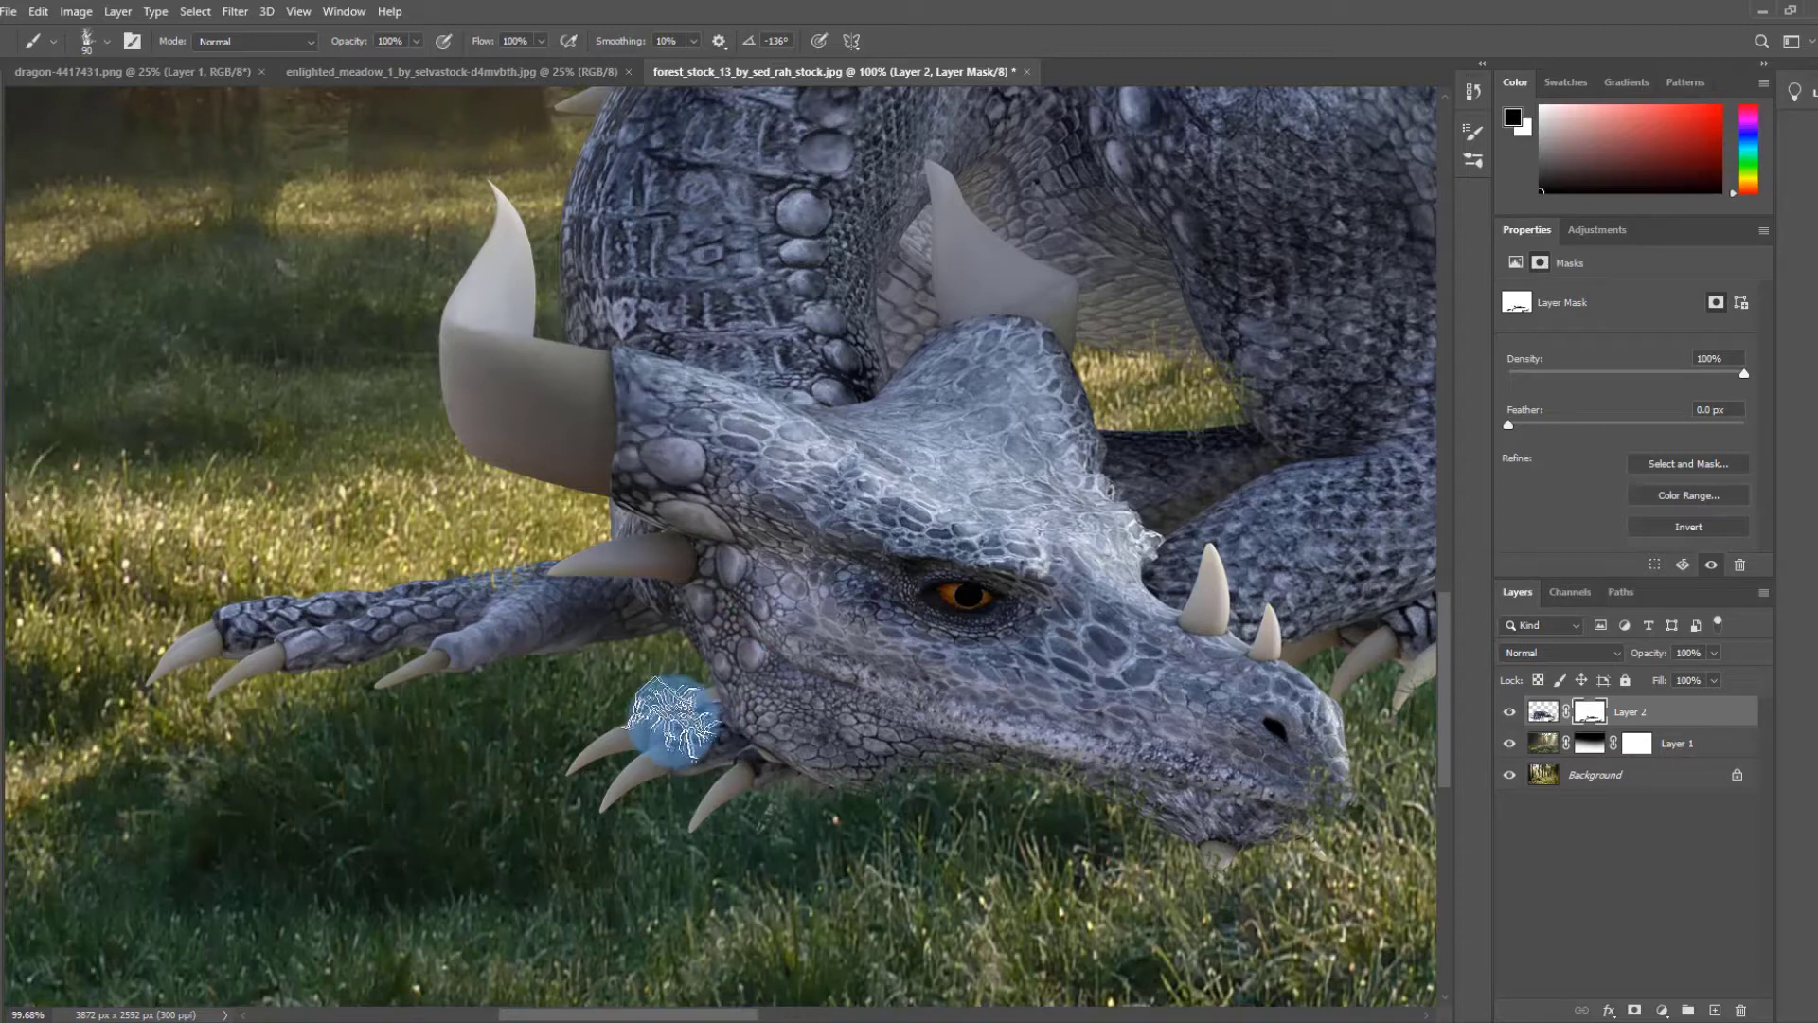
scroll(456, 660, up, 6)
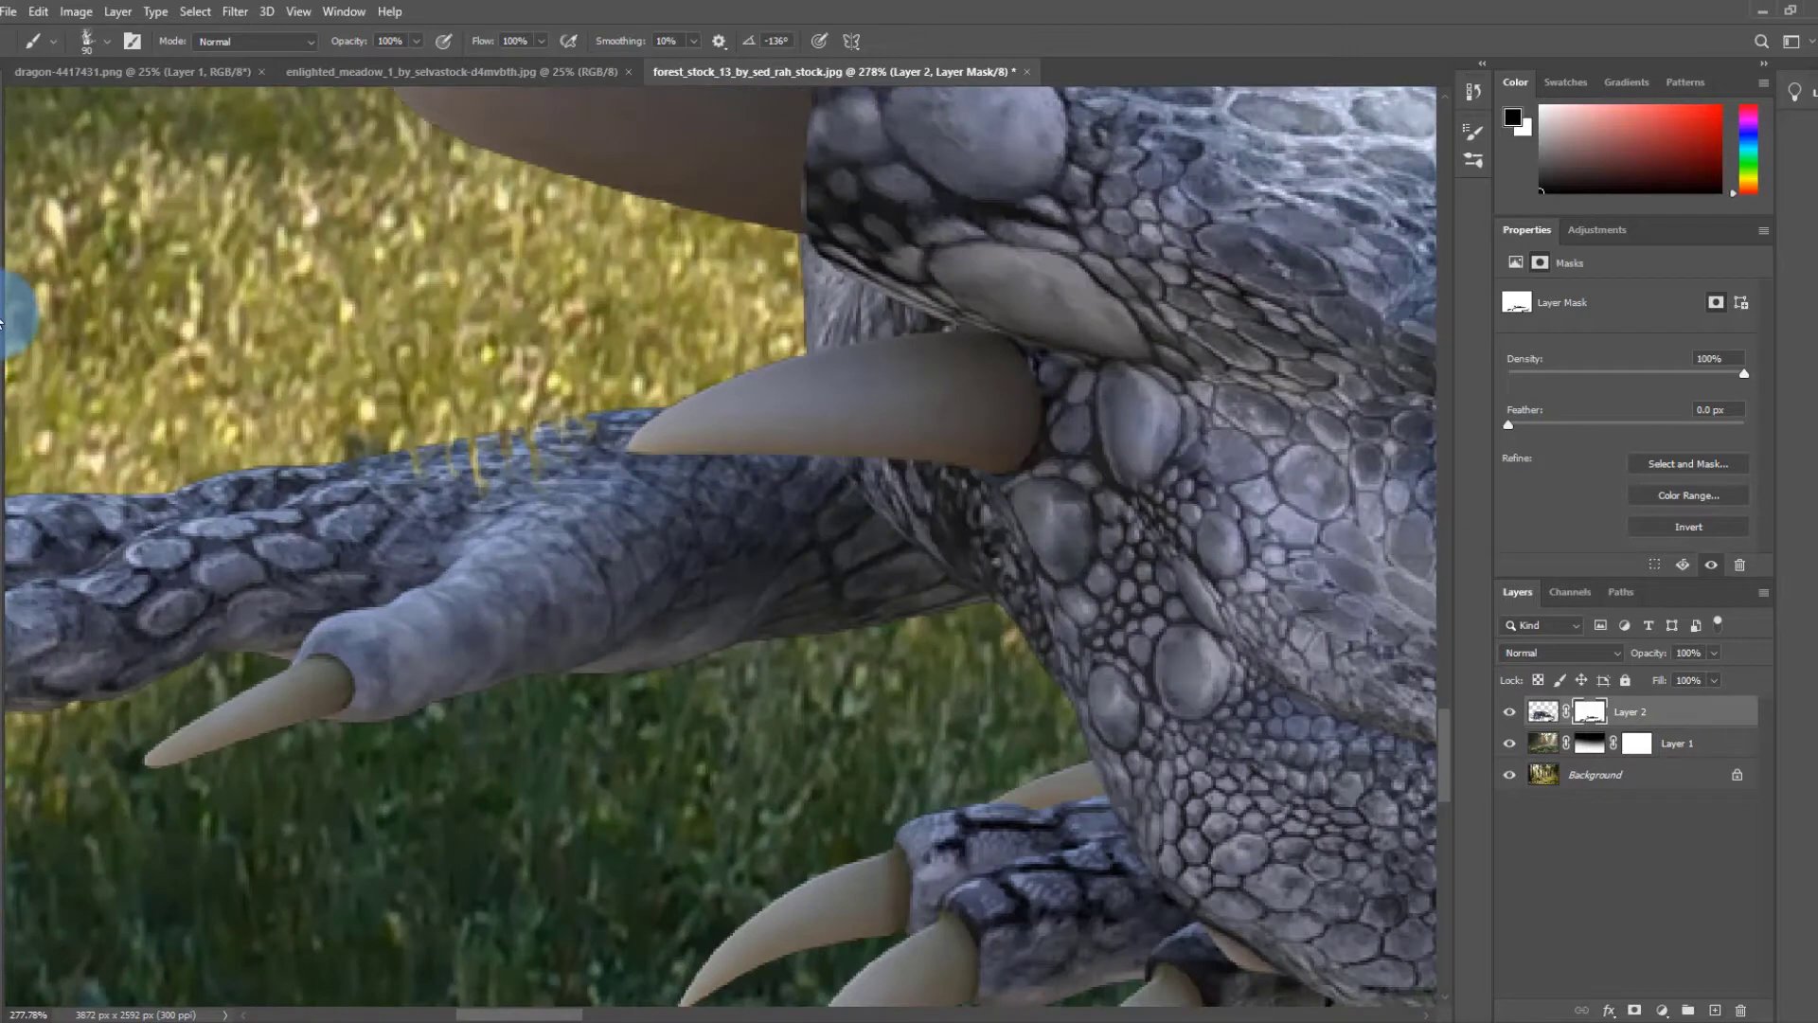
click(86, 41)
drag(48, 121, 27, 49)
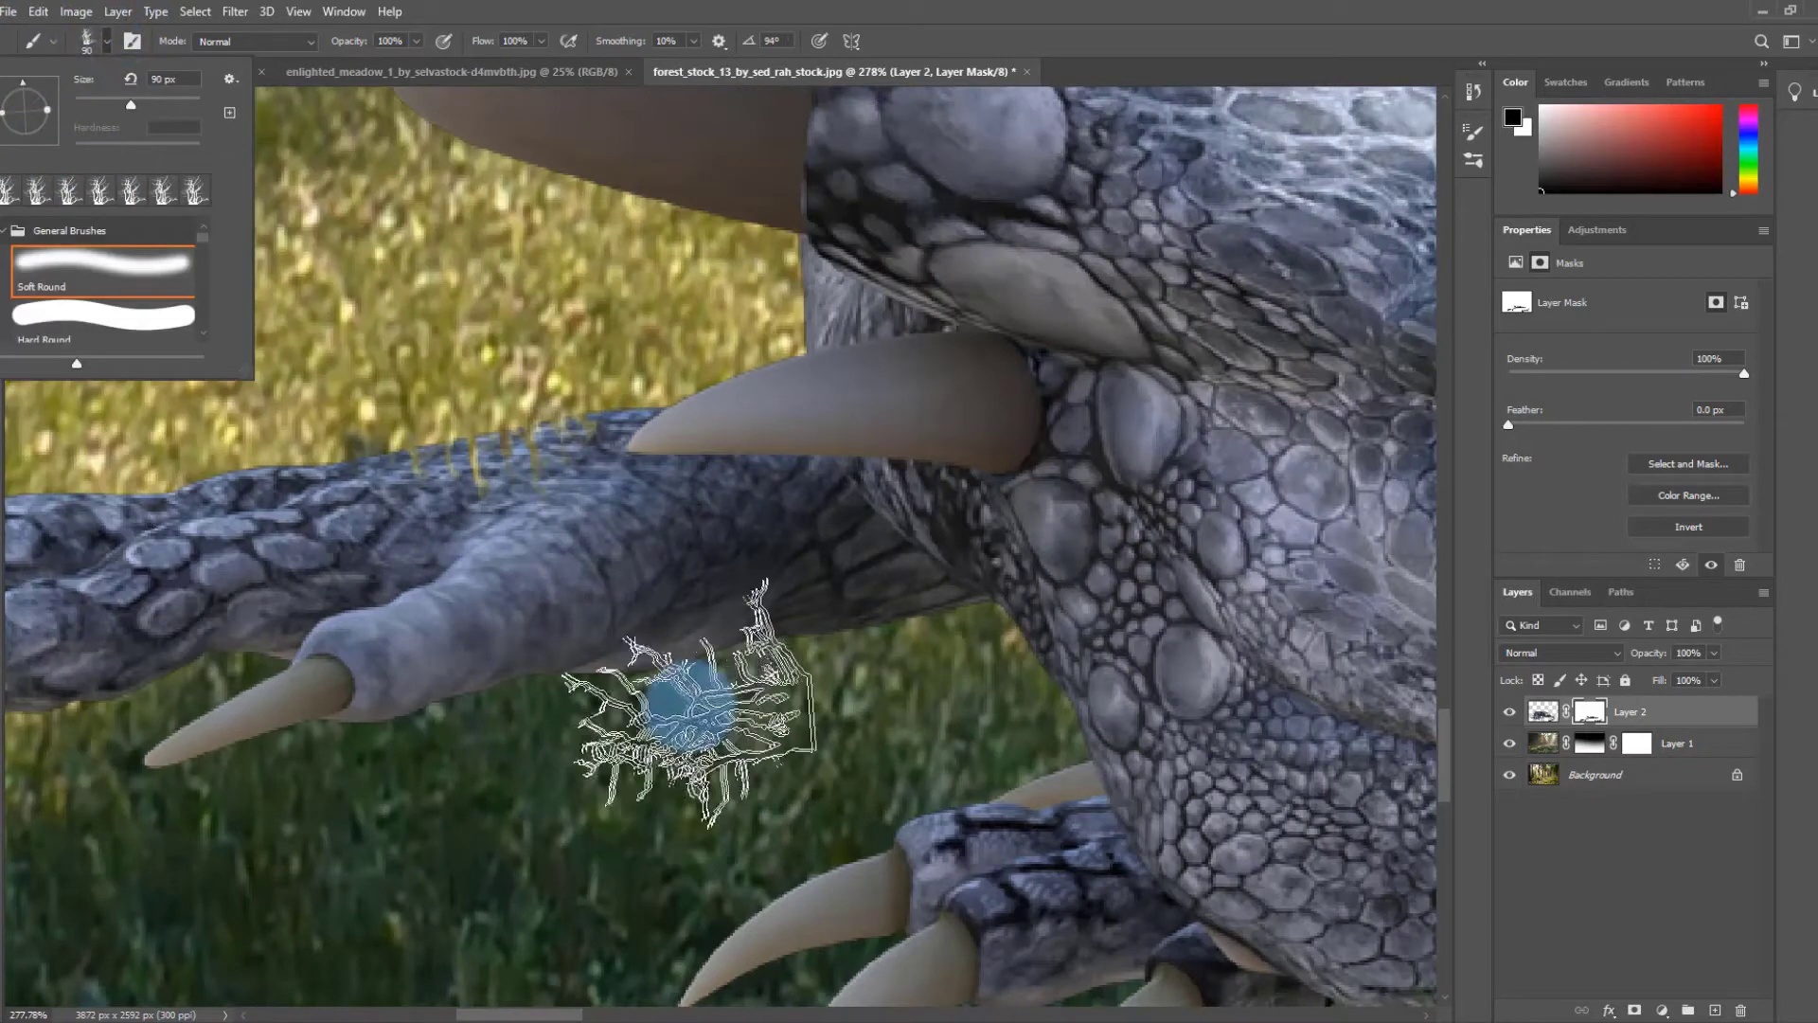
drag(690, 707, 781, 674)
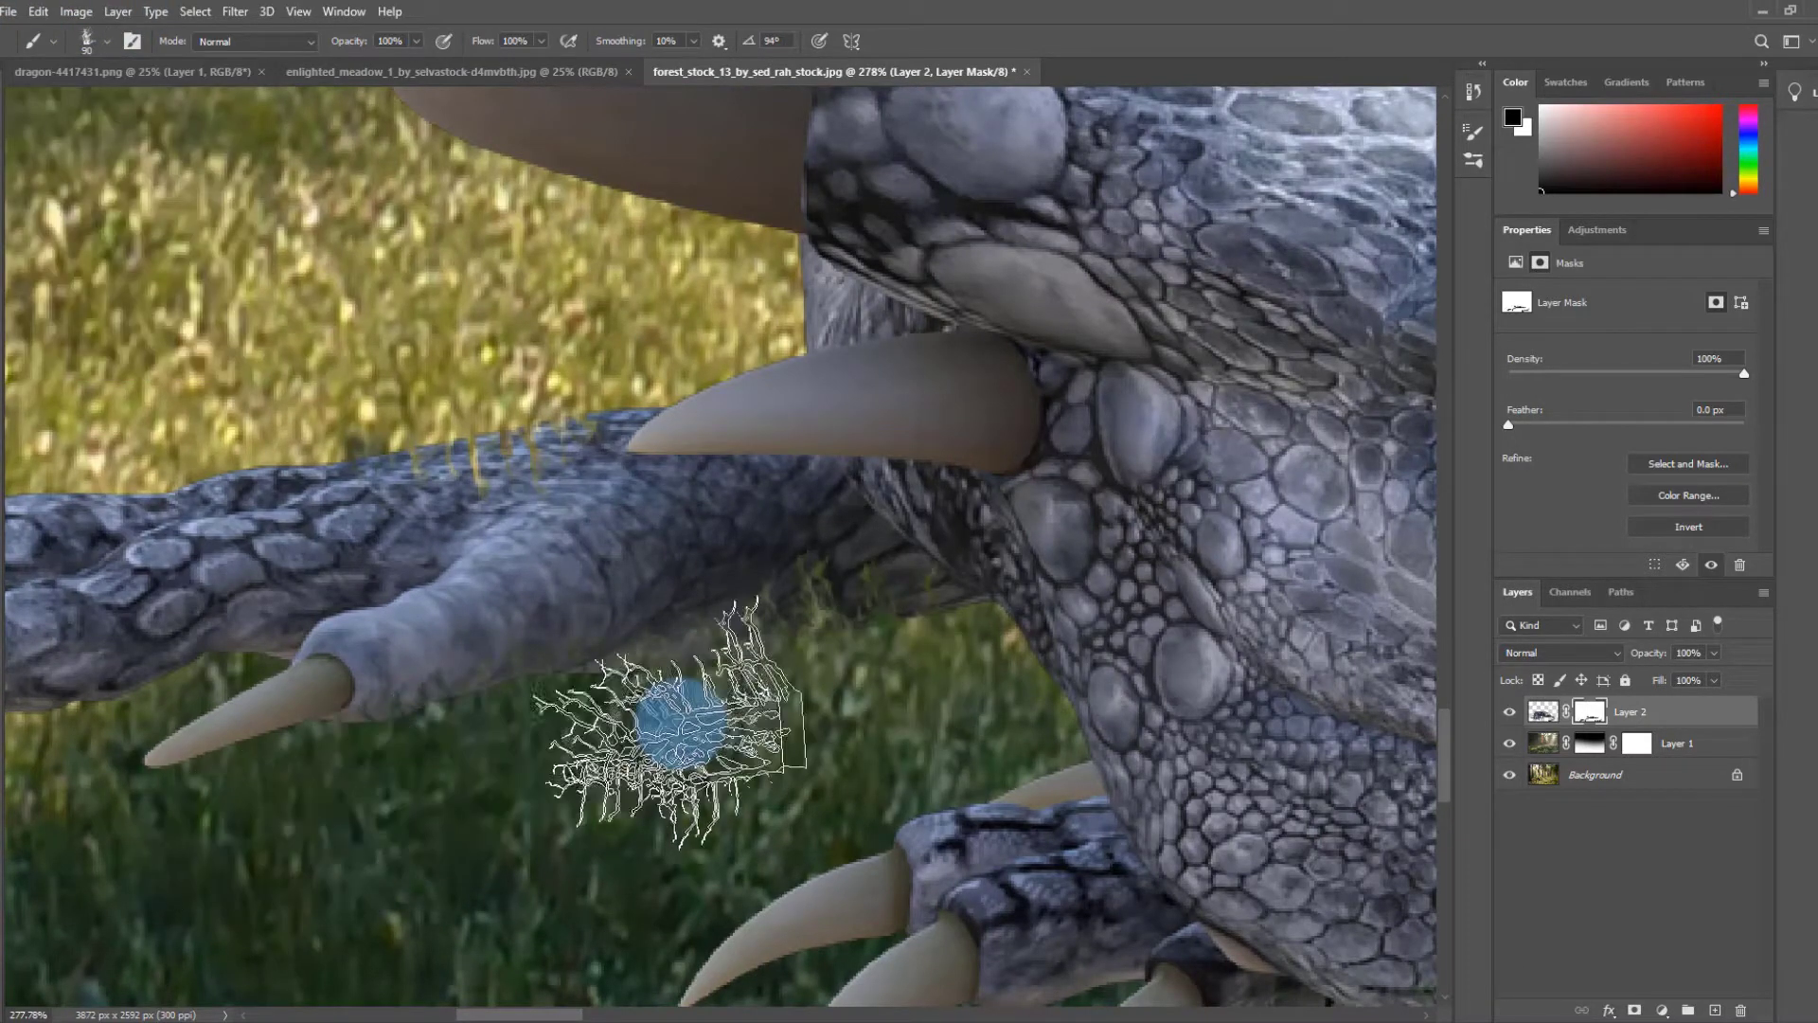
- Rotate the brush to 59° and mask more grass along the underside of the outstretched leg near its inner toe
click(86, 41)
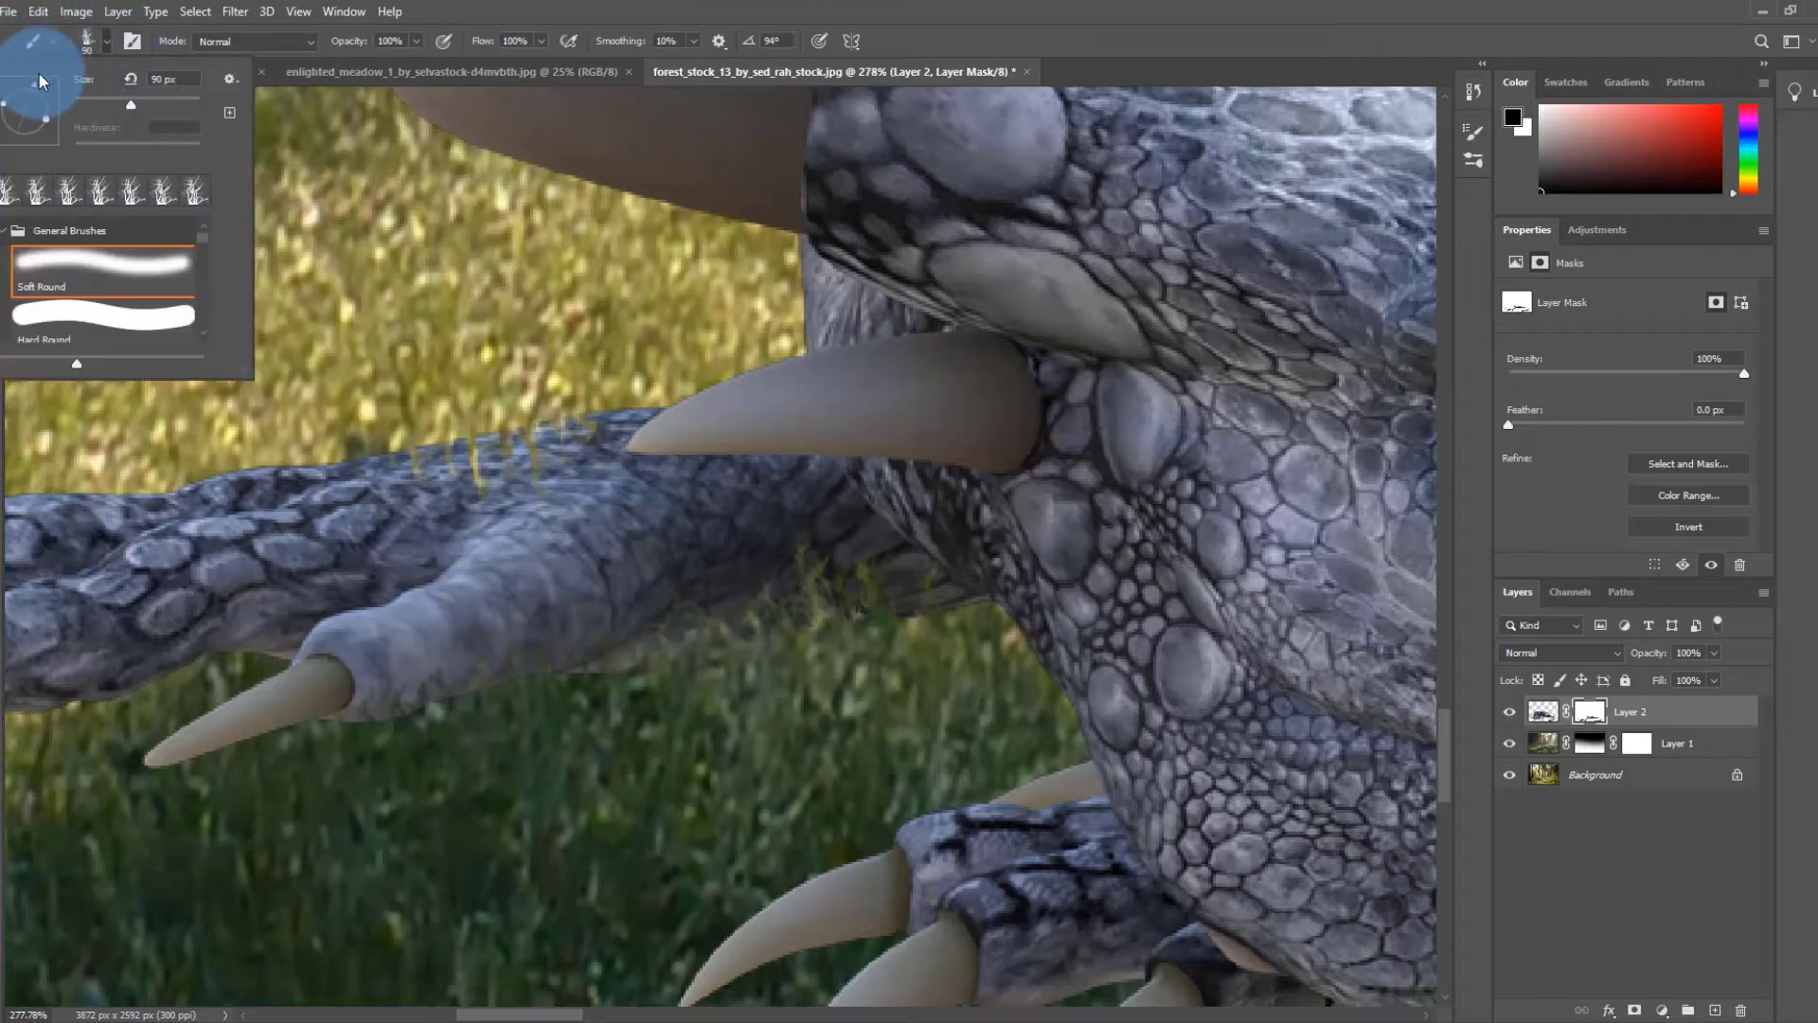
drag(38, 72, 32, 72)
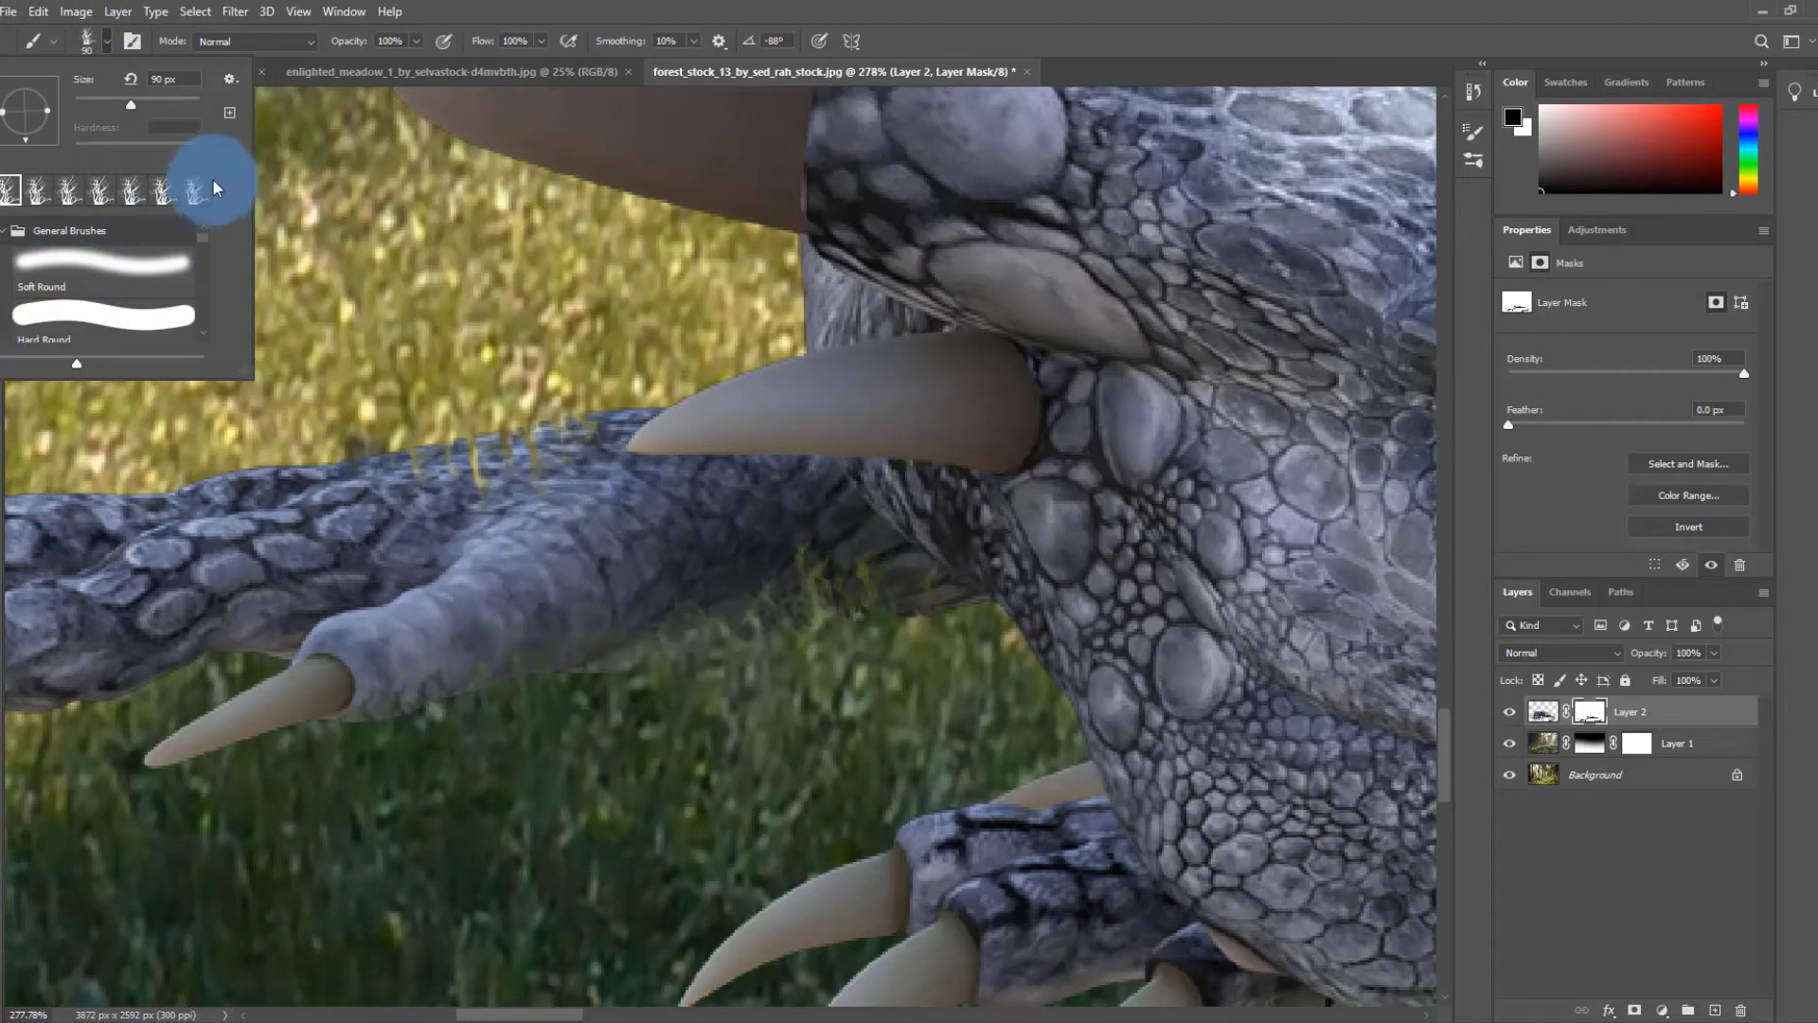
click(604, 677)
click(739, 628)
- Mask grass blades over the lower toe edges and claws of the outstretched front foot
scroll(540, 582, down, 9)
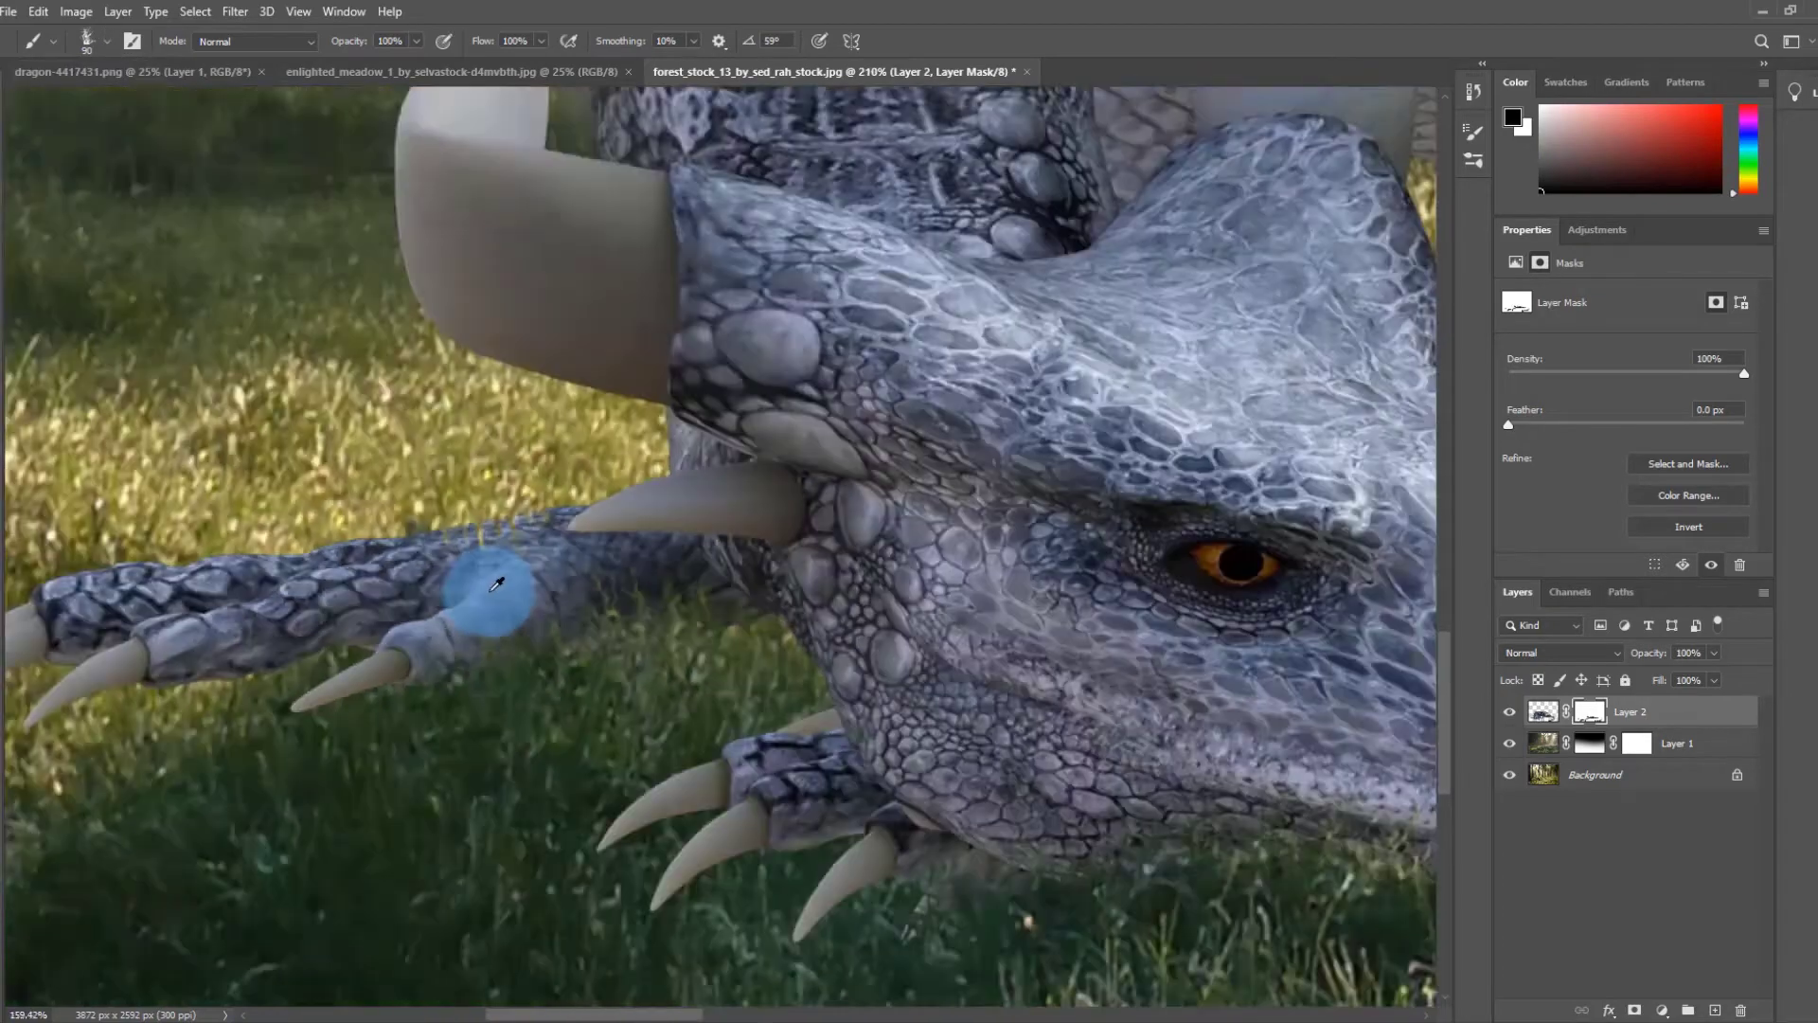
scroll(269, 672, up, 9)
click(286, 516)
scroll(677, 857, down, 4)
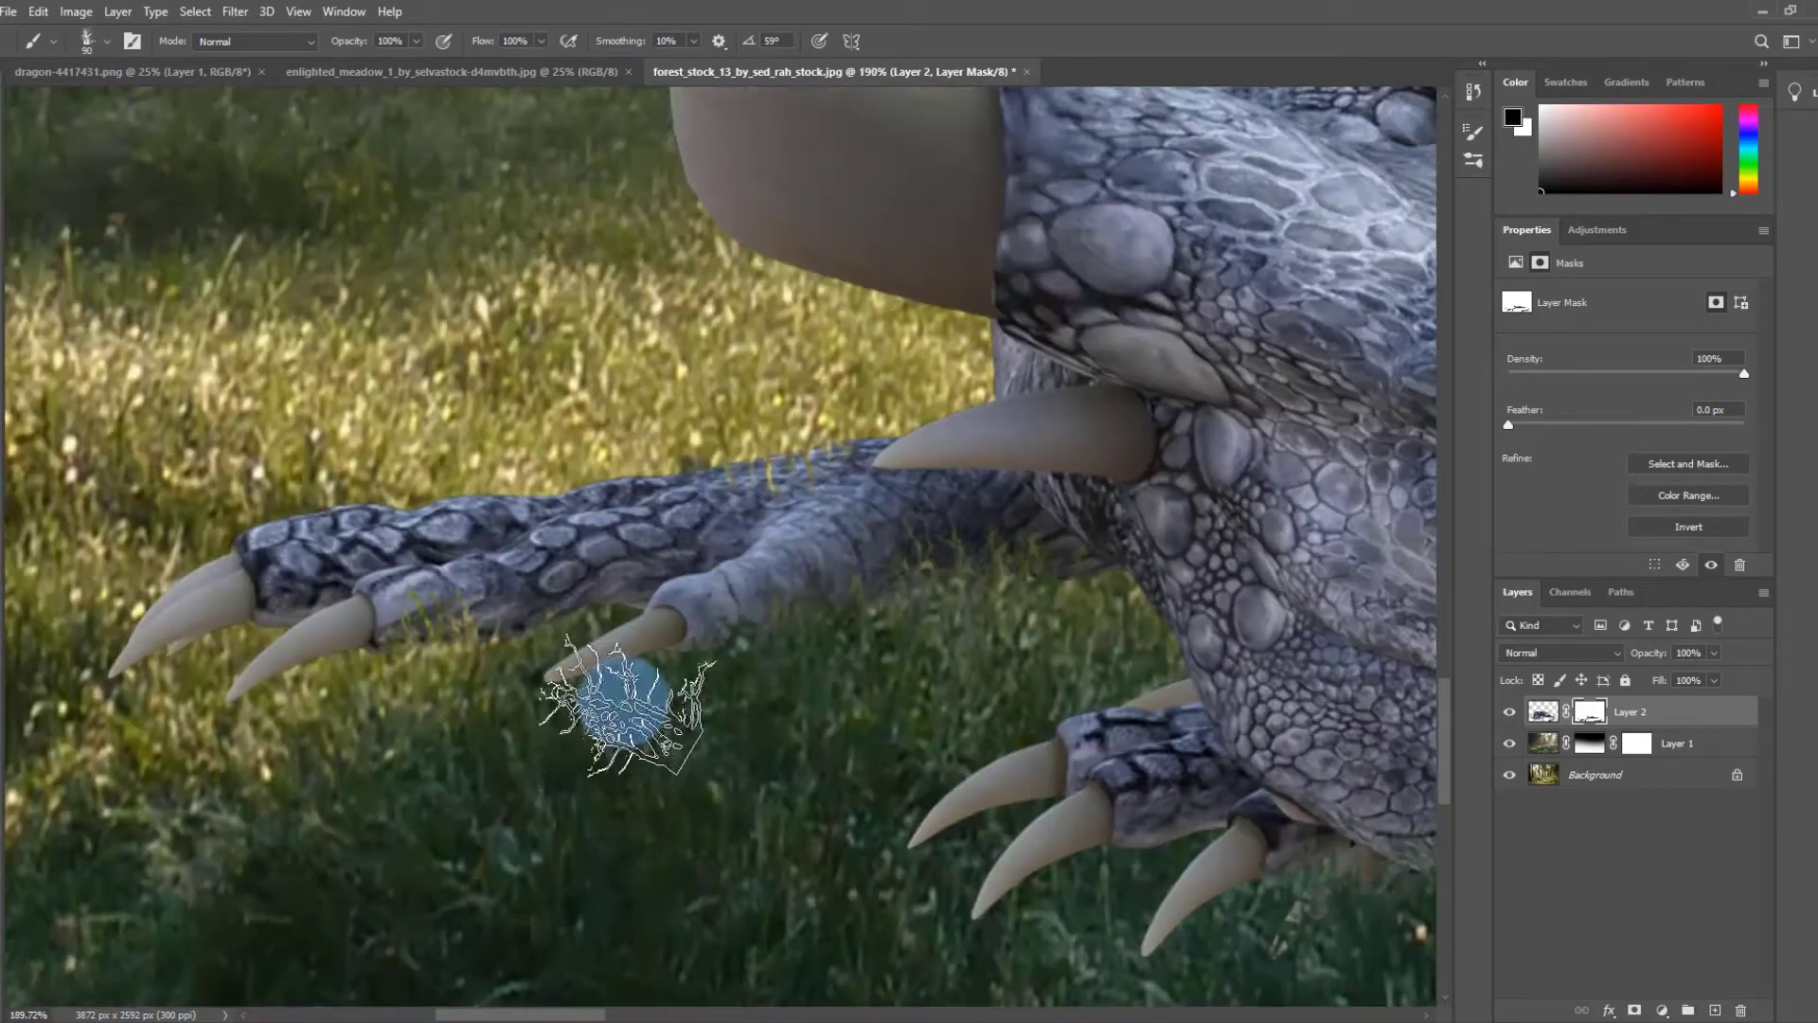
scroll(384, 795, down, 3)
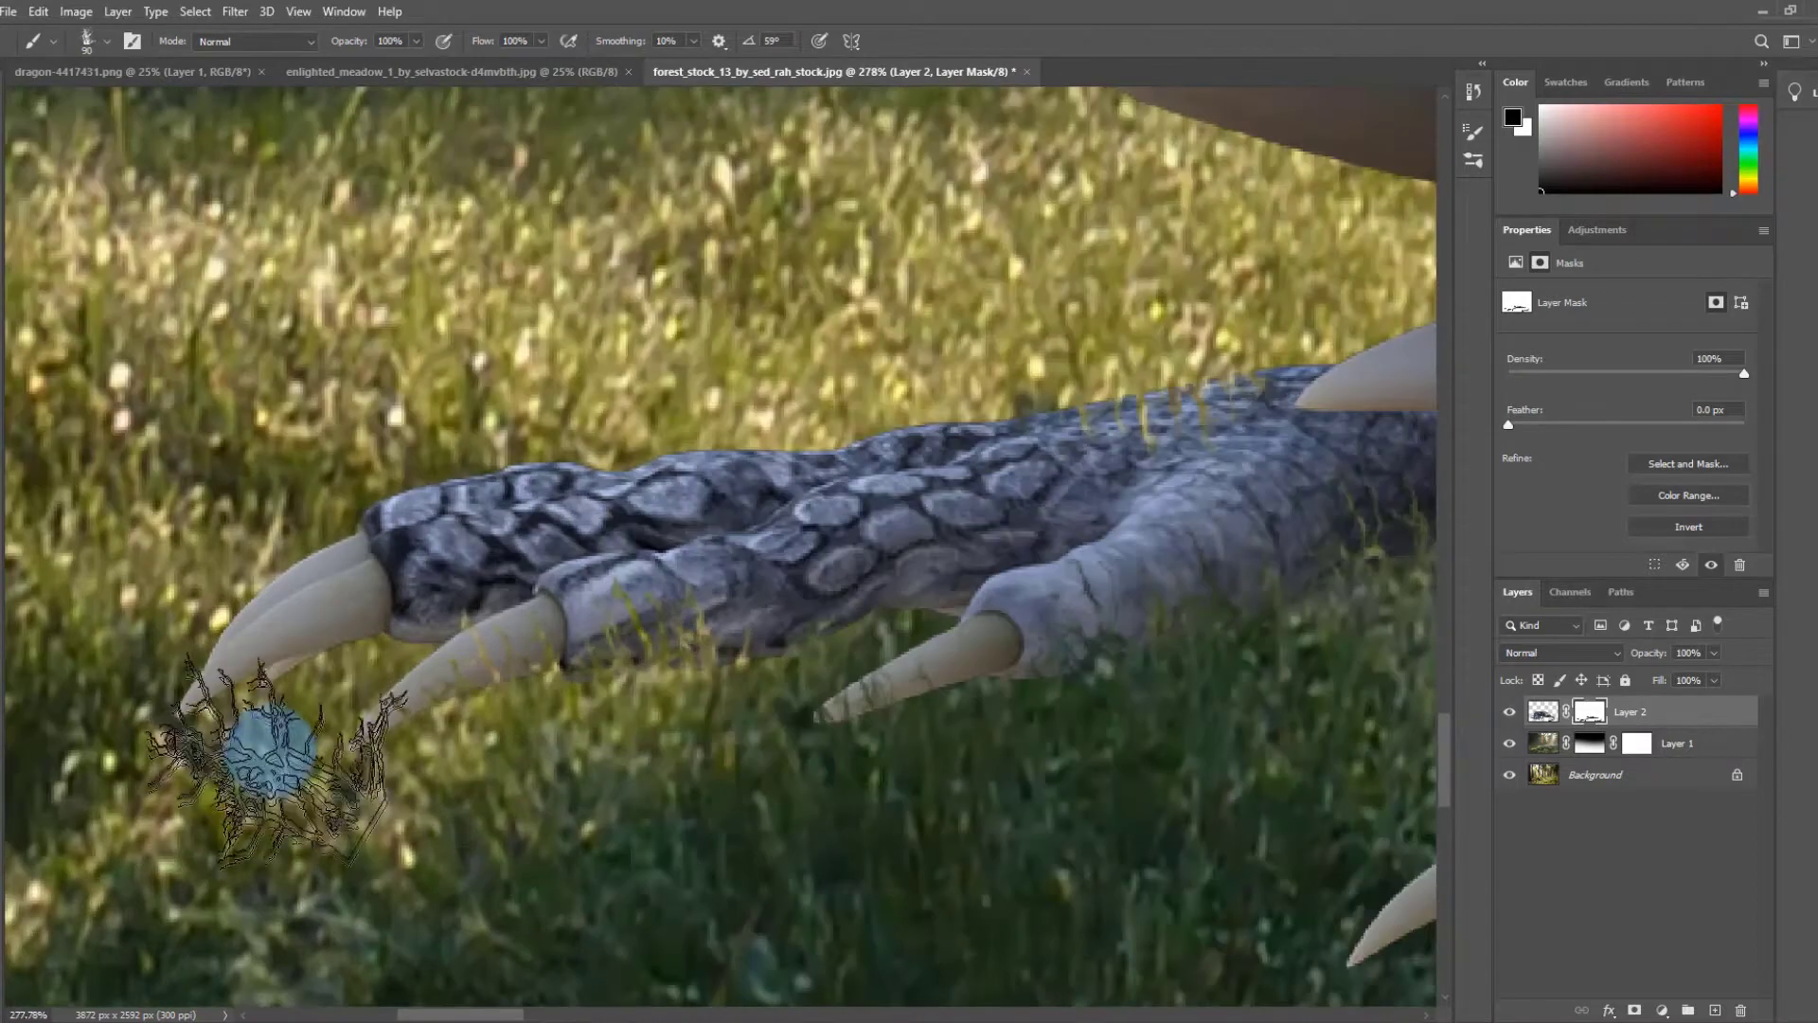
- Mask grass over the claws of the foot beneath the jaw, and restore part of a claw with a white 60 px brush
scroll(974, 528, down, 5)
scroll(252, 528, up, 9)
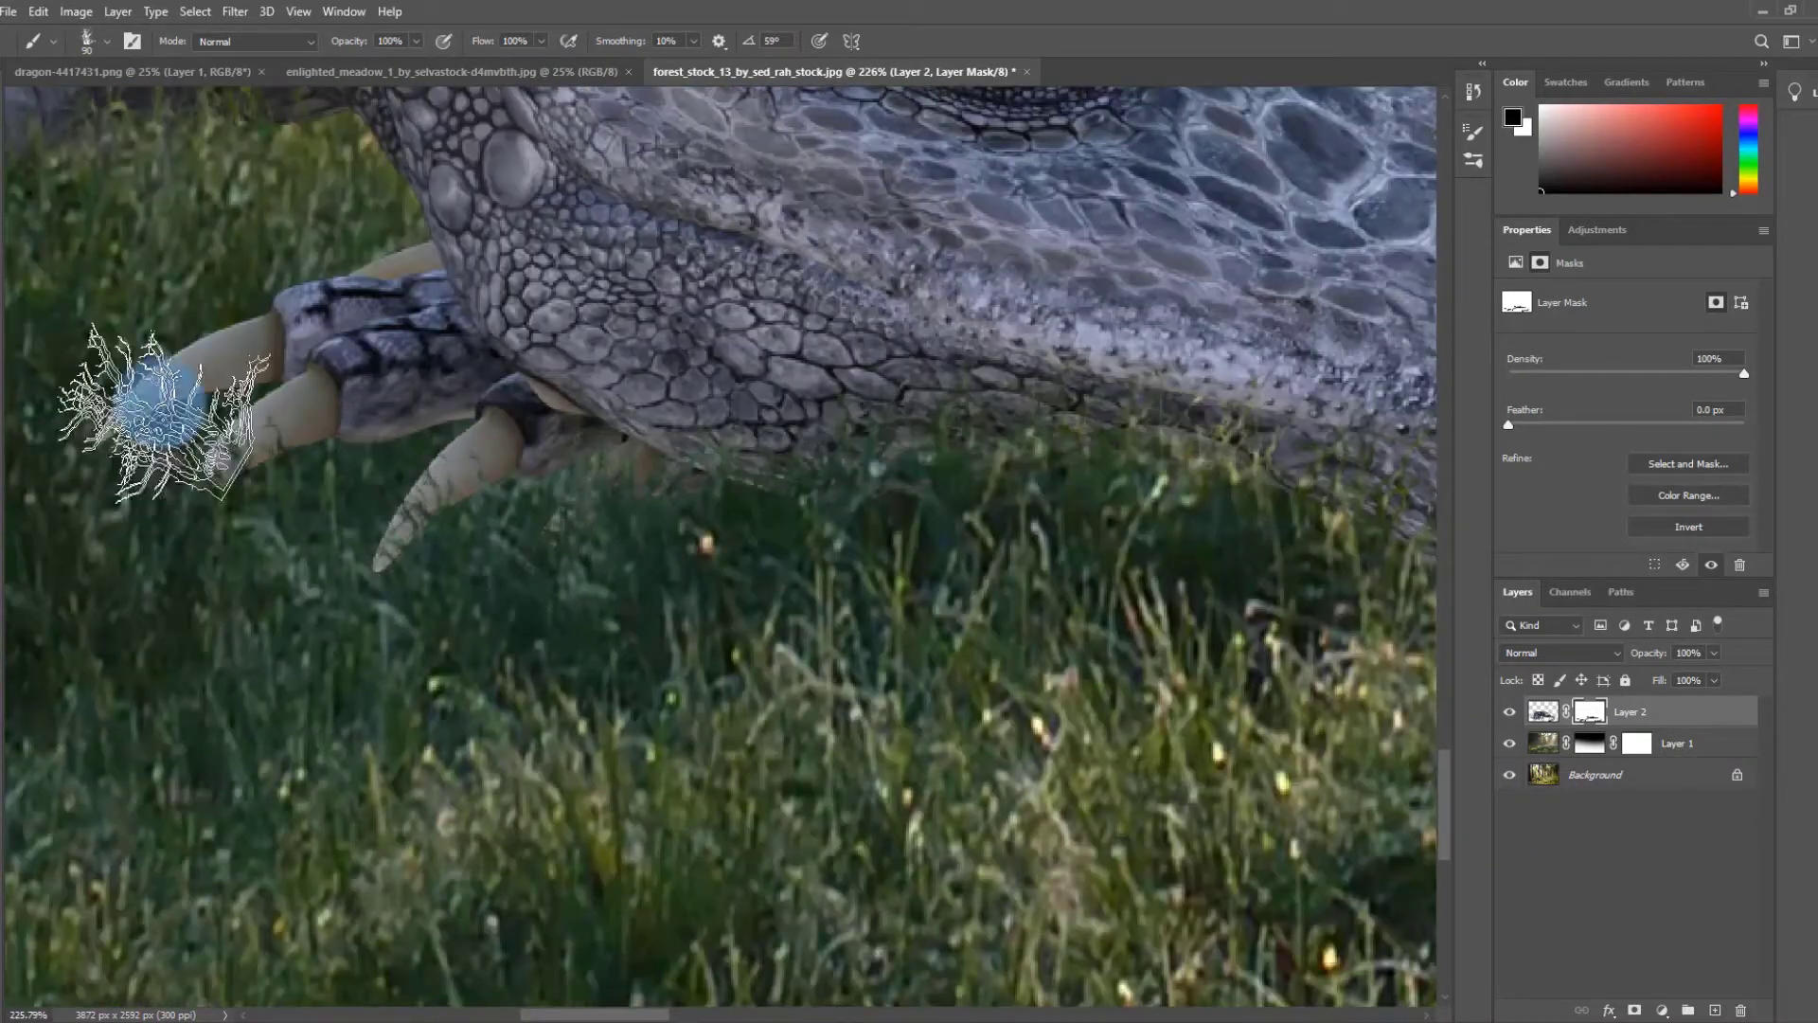
scroll(273, 445, up, 4)
scroll(273, 447, up, 1)
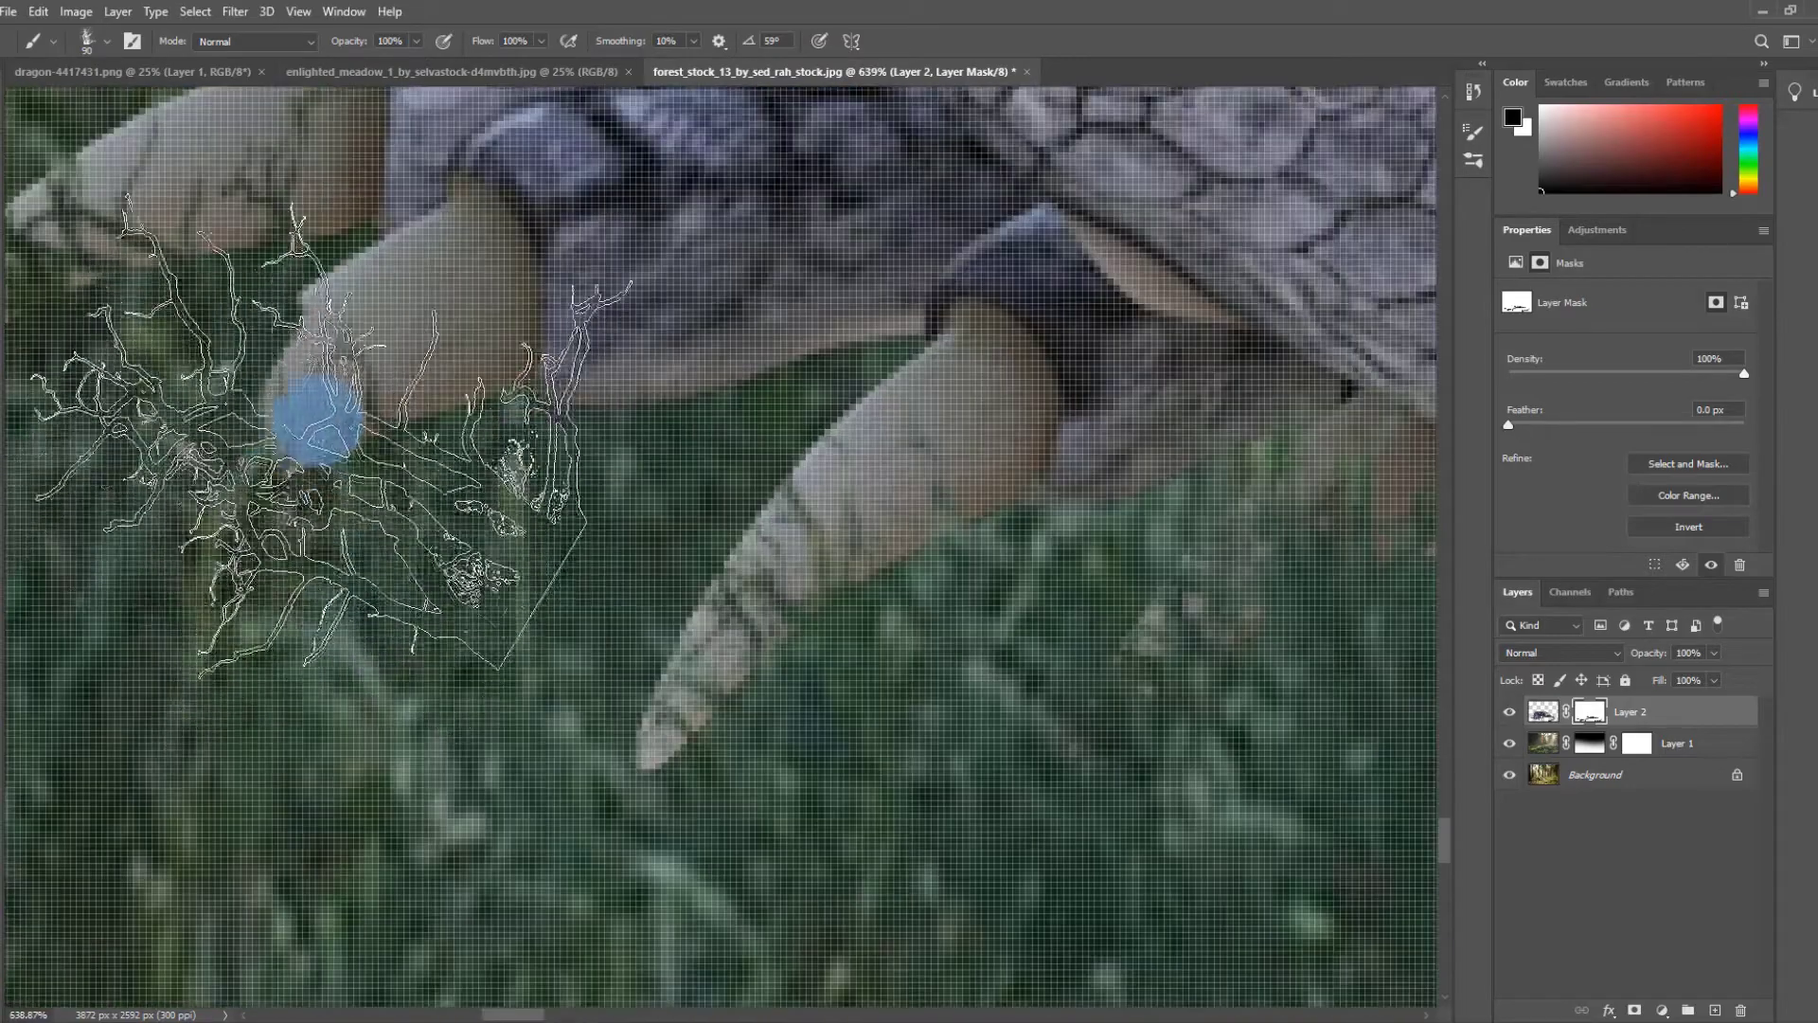
key(x)
key([)
key([)
key([)
- Create a new layer above the dragon and prepare a soft round 250 px brush with black as the painting color
scroll(358, 457, down, 12)
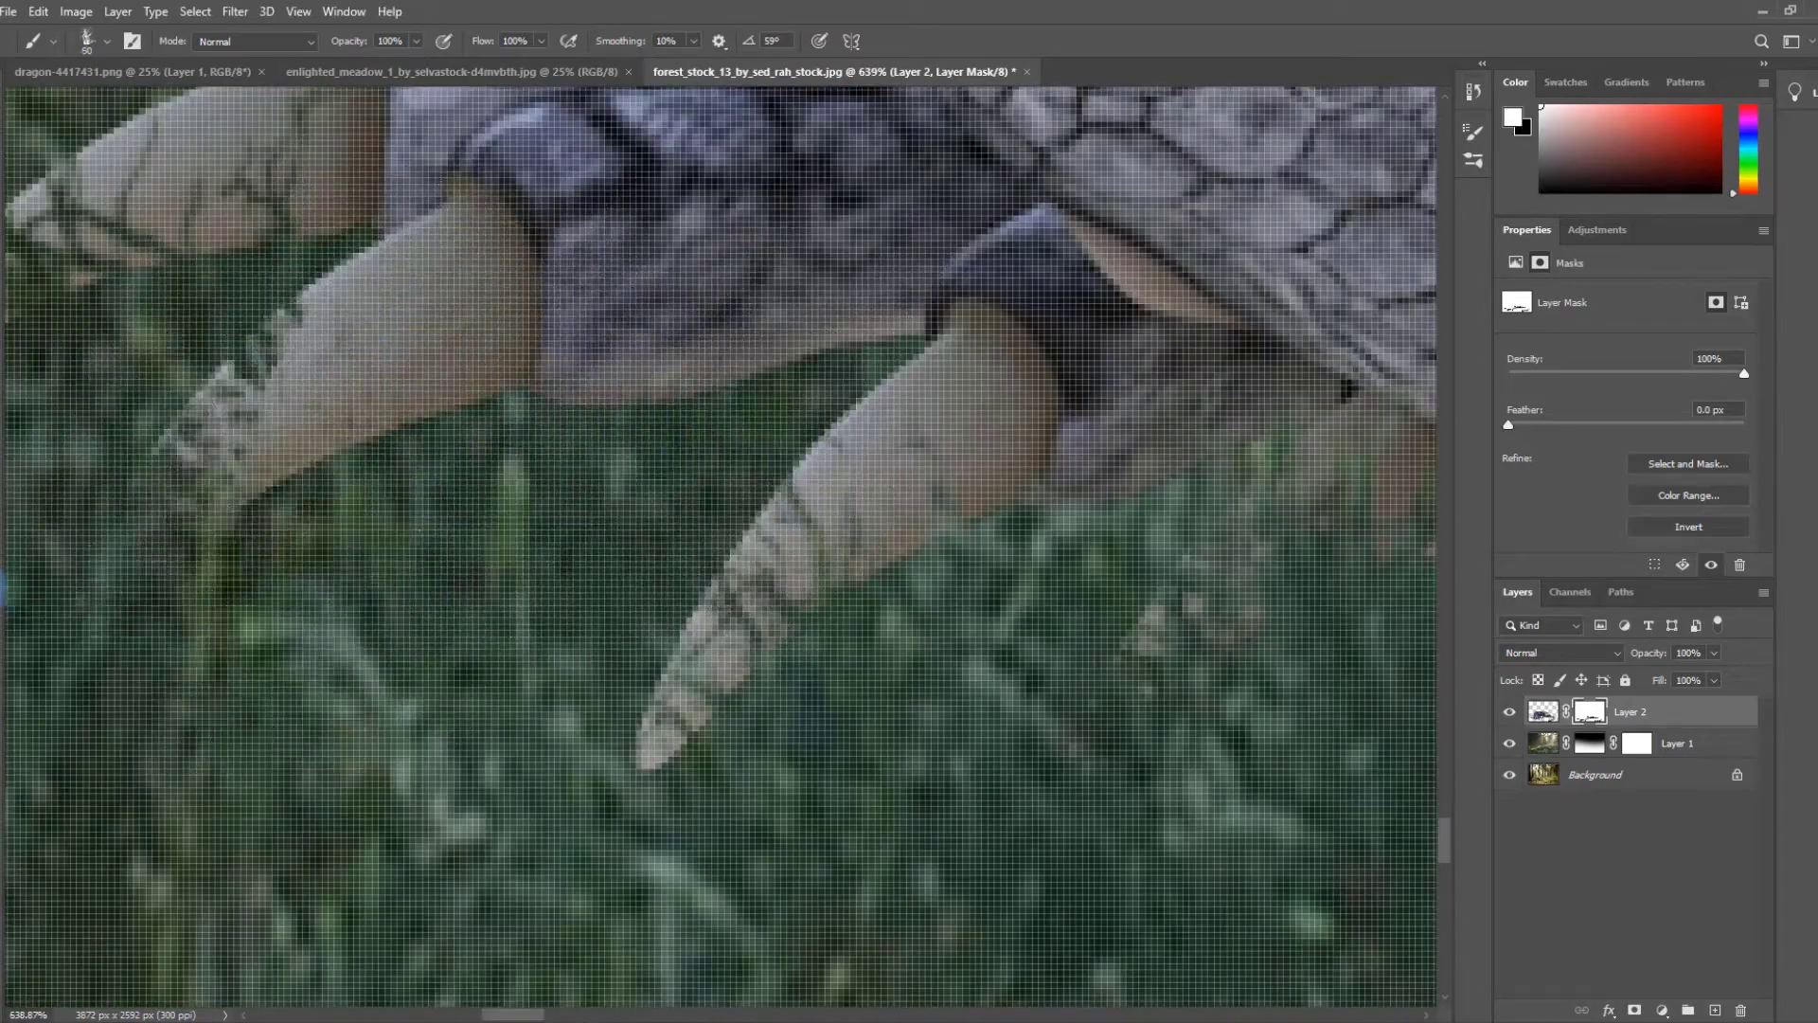
scroll(1200, 775, down, 2)
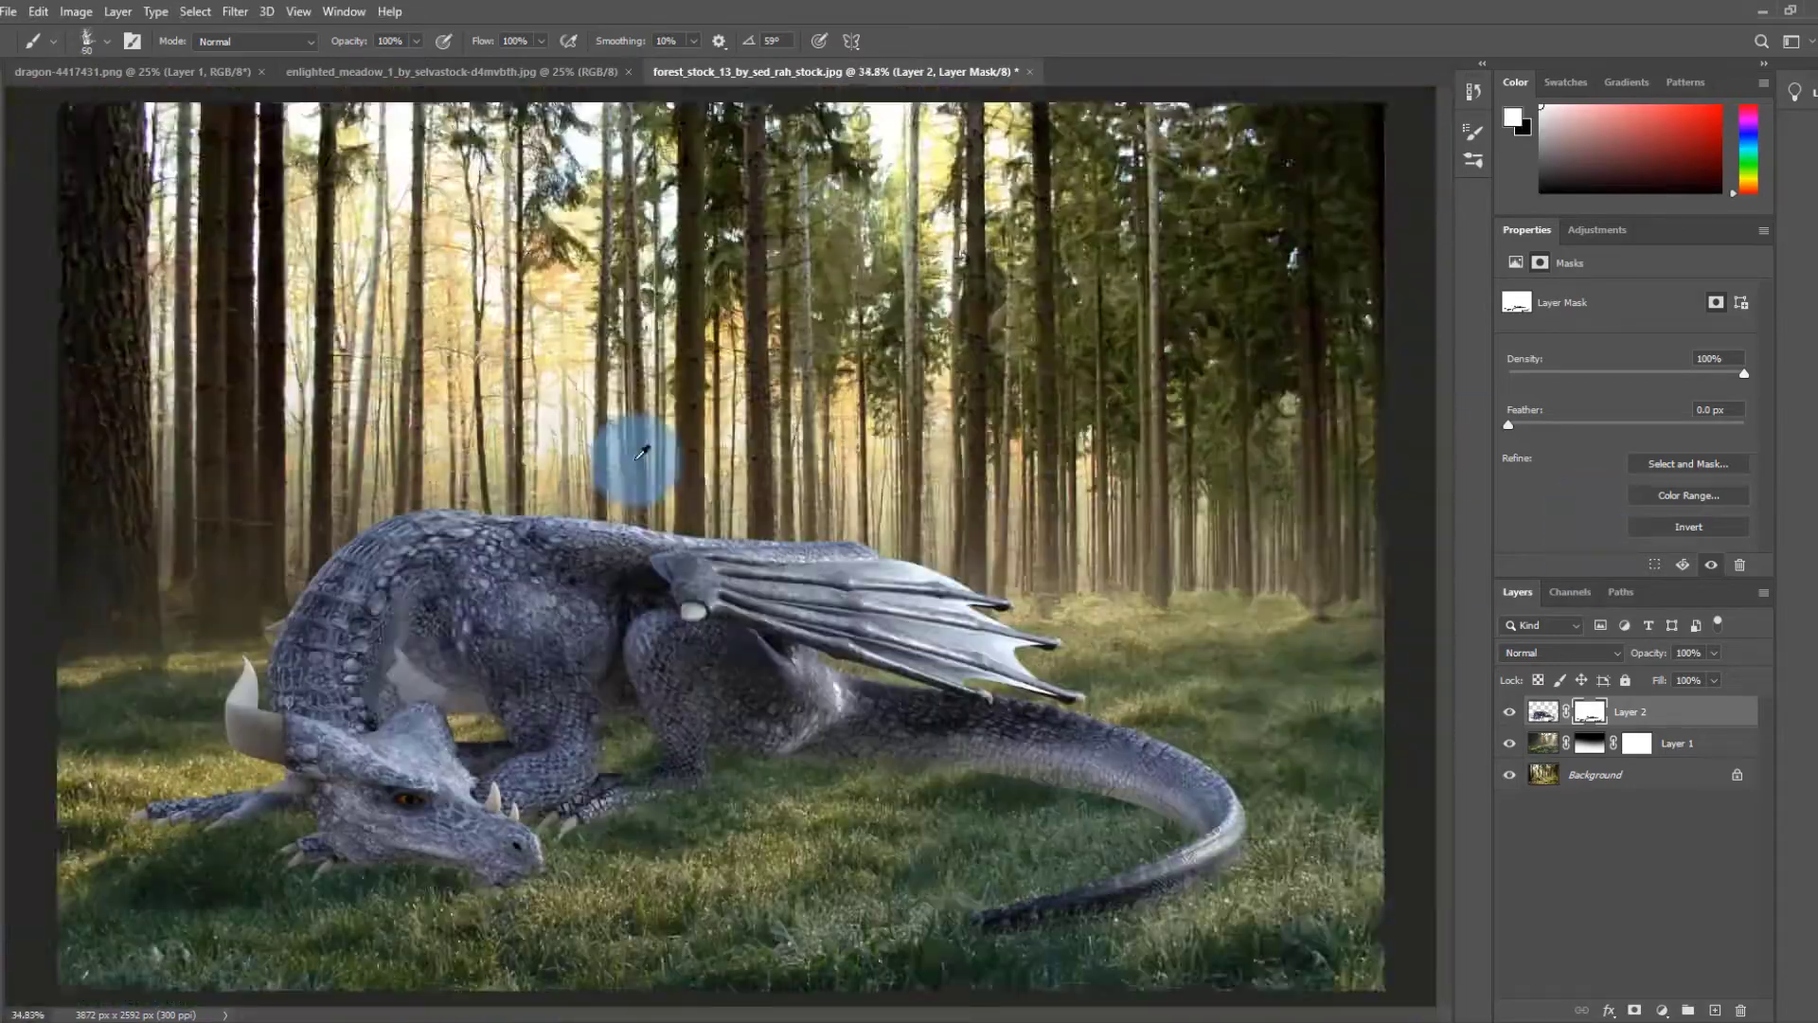
click(1716, 1011)
scroll(379, 701, up, 2)
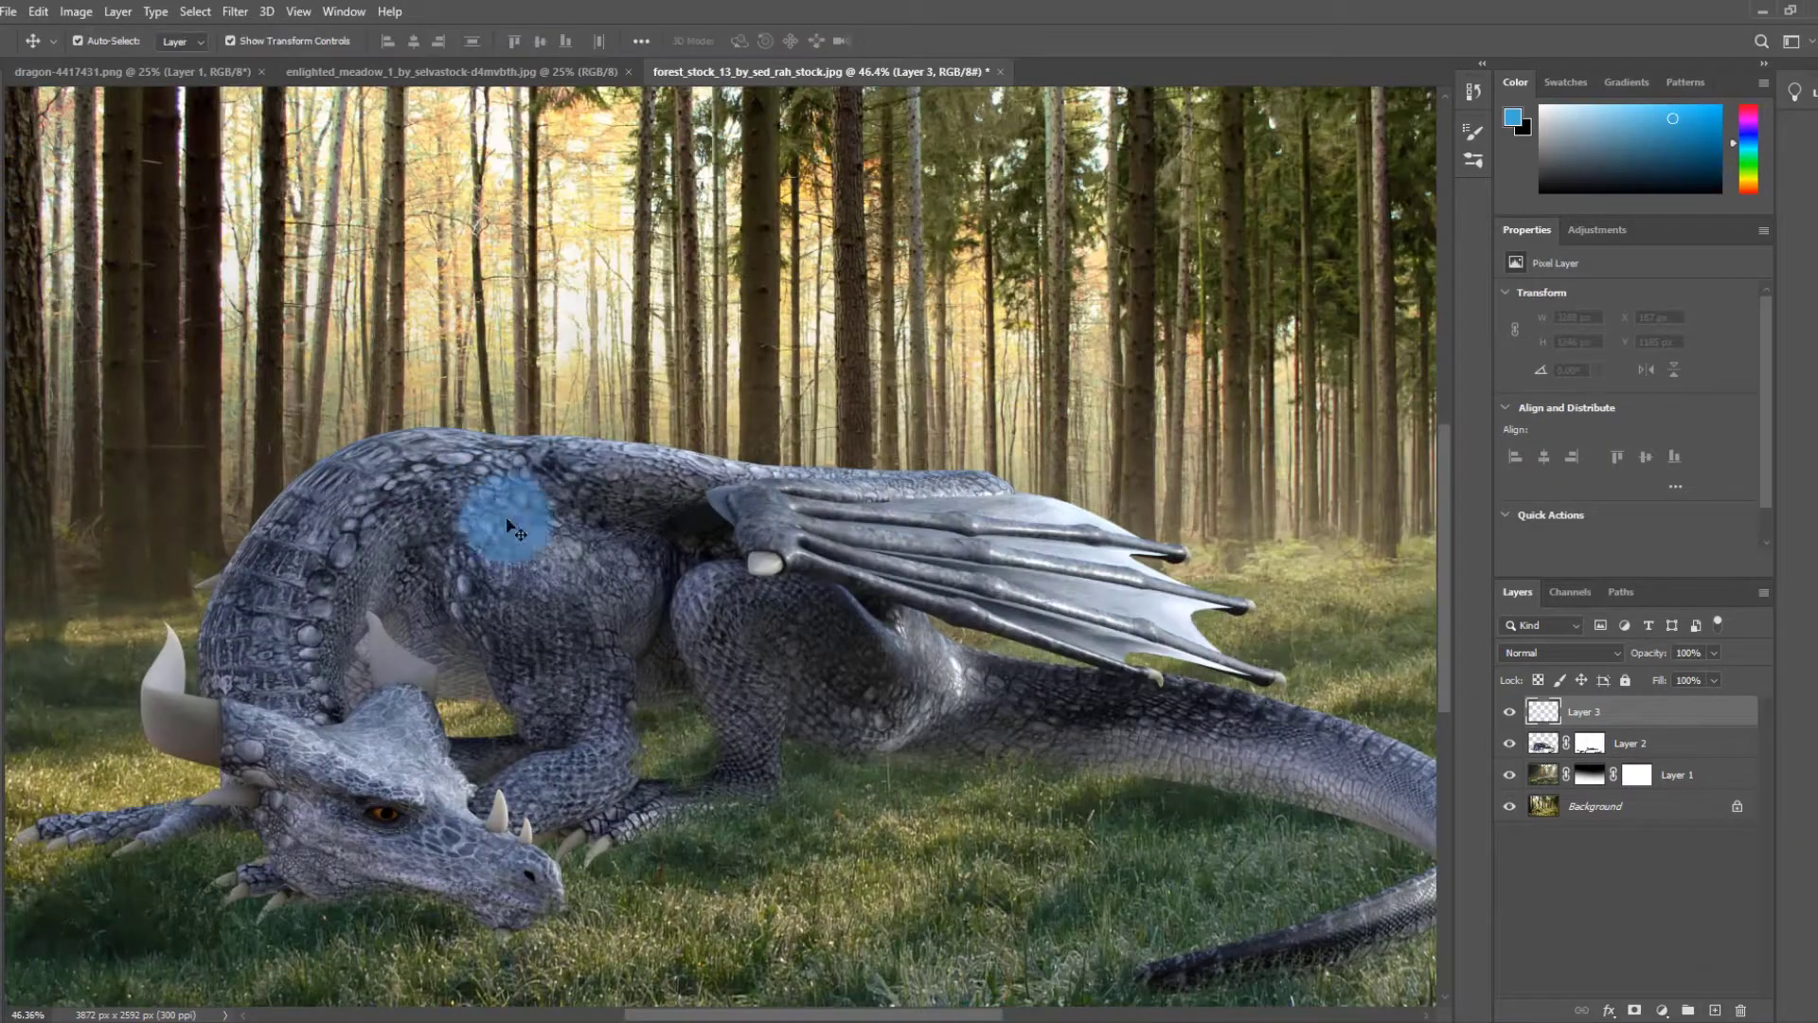
click(86, 43)
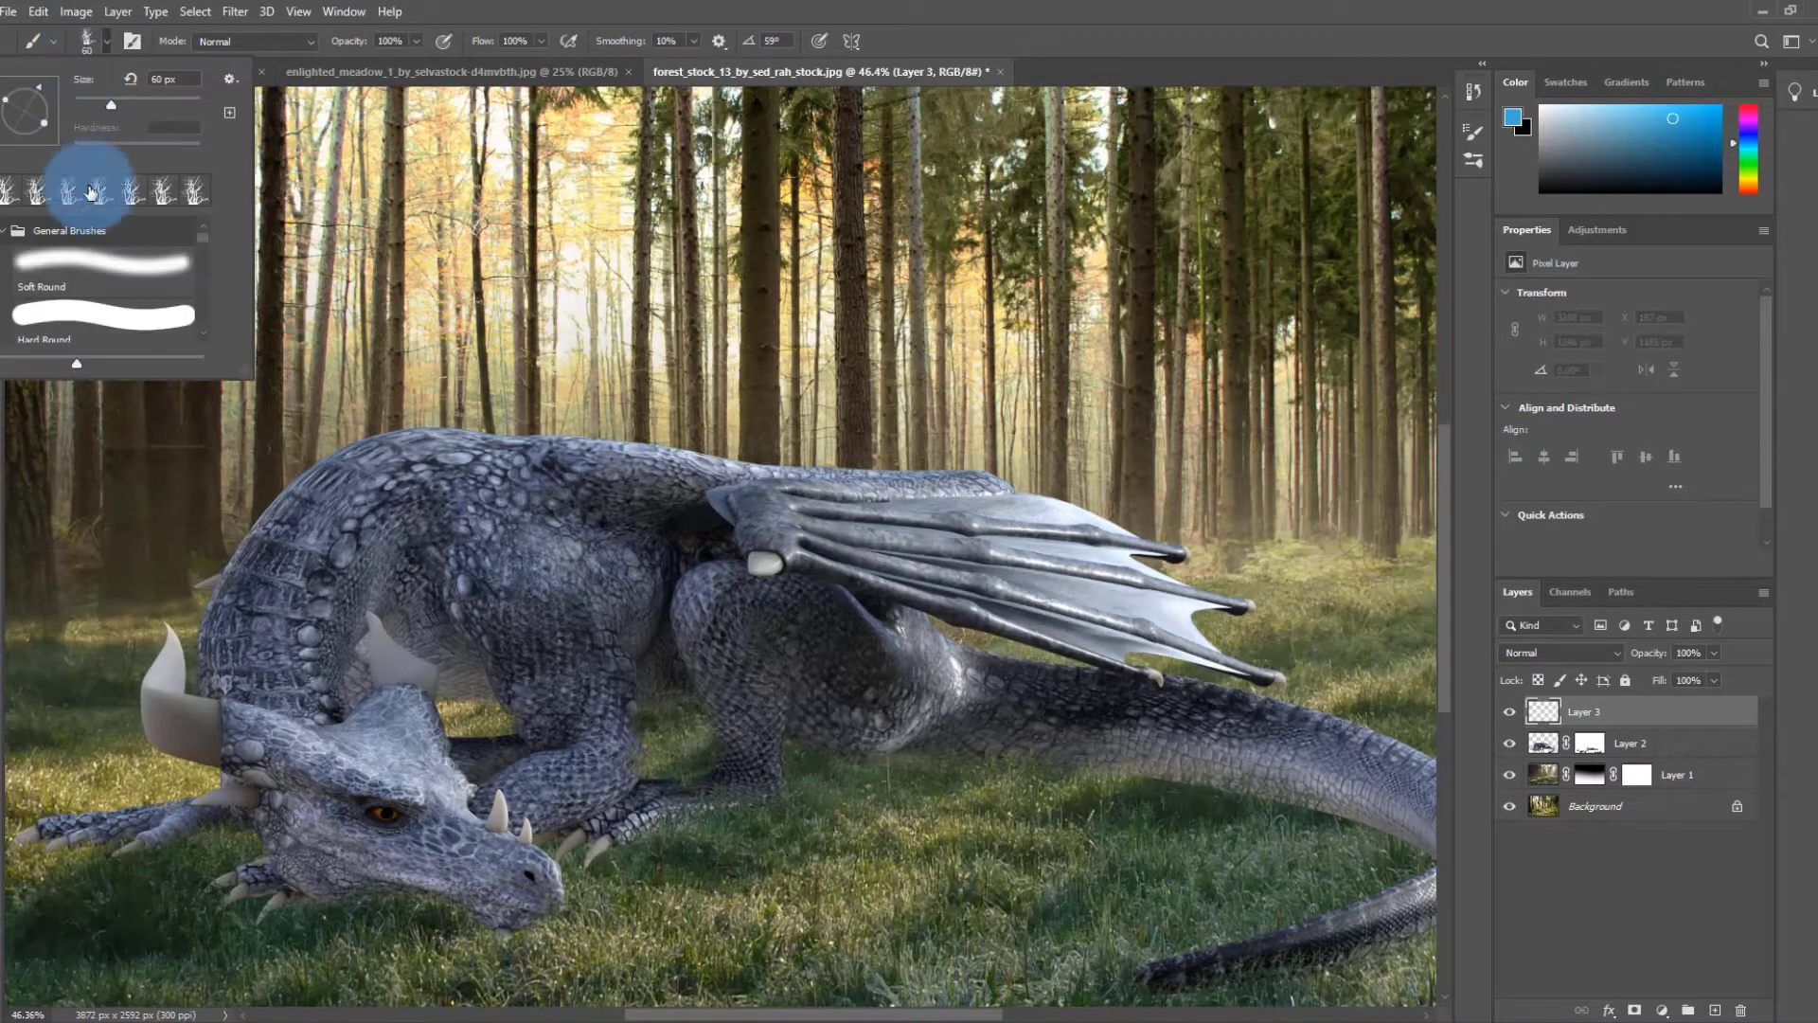
click(1051, 72)
key(bracketright)
key(bracketright)
key(bracketright)
key(bracketright)
key(bracketright)
drag(1234, 812, 1142, 783)
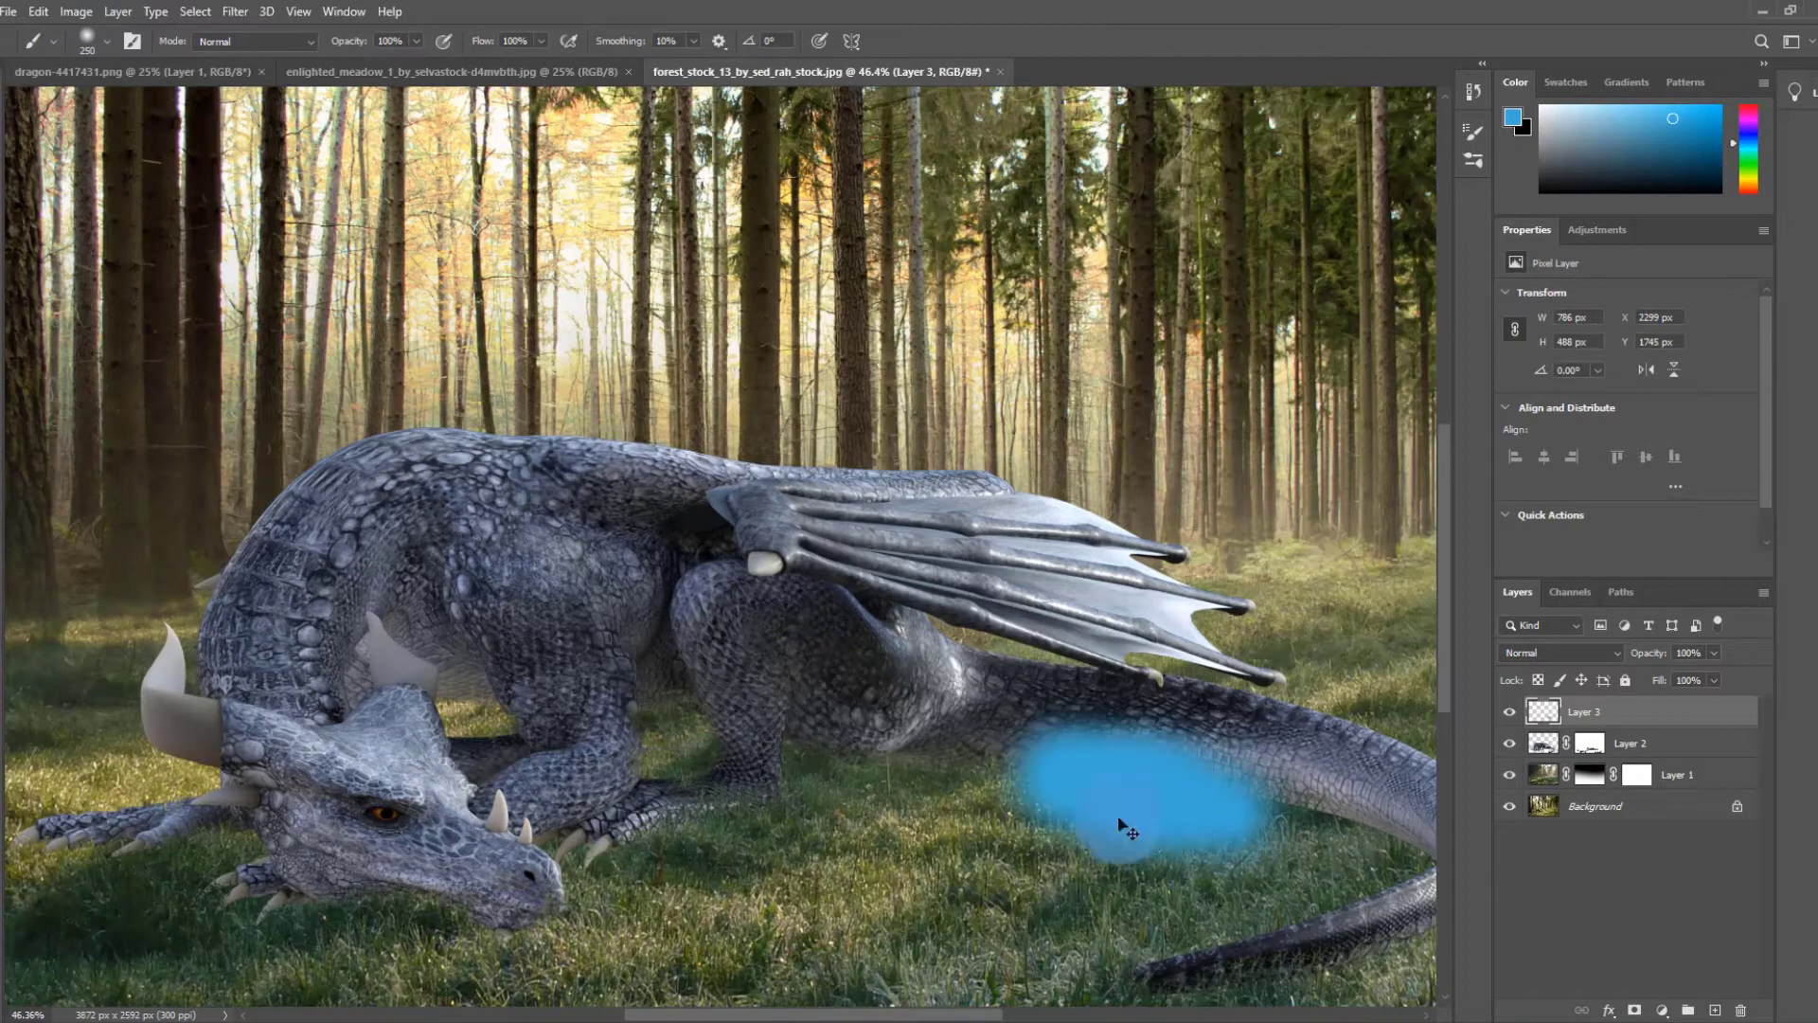
key(ctrl+z)
key(x)
drag(1362, 831, 1008, 753)
key(ctrl+z)
scroll(970, 729, down, 2)
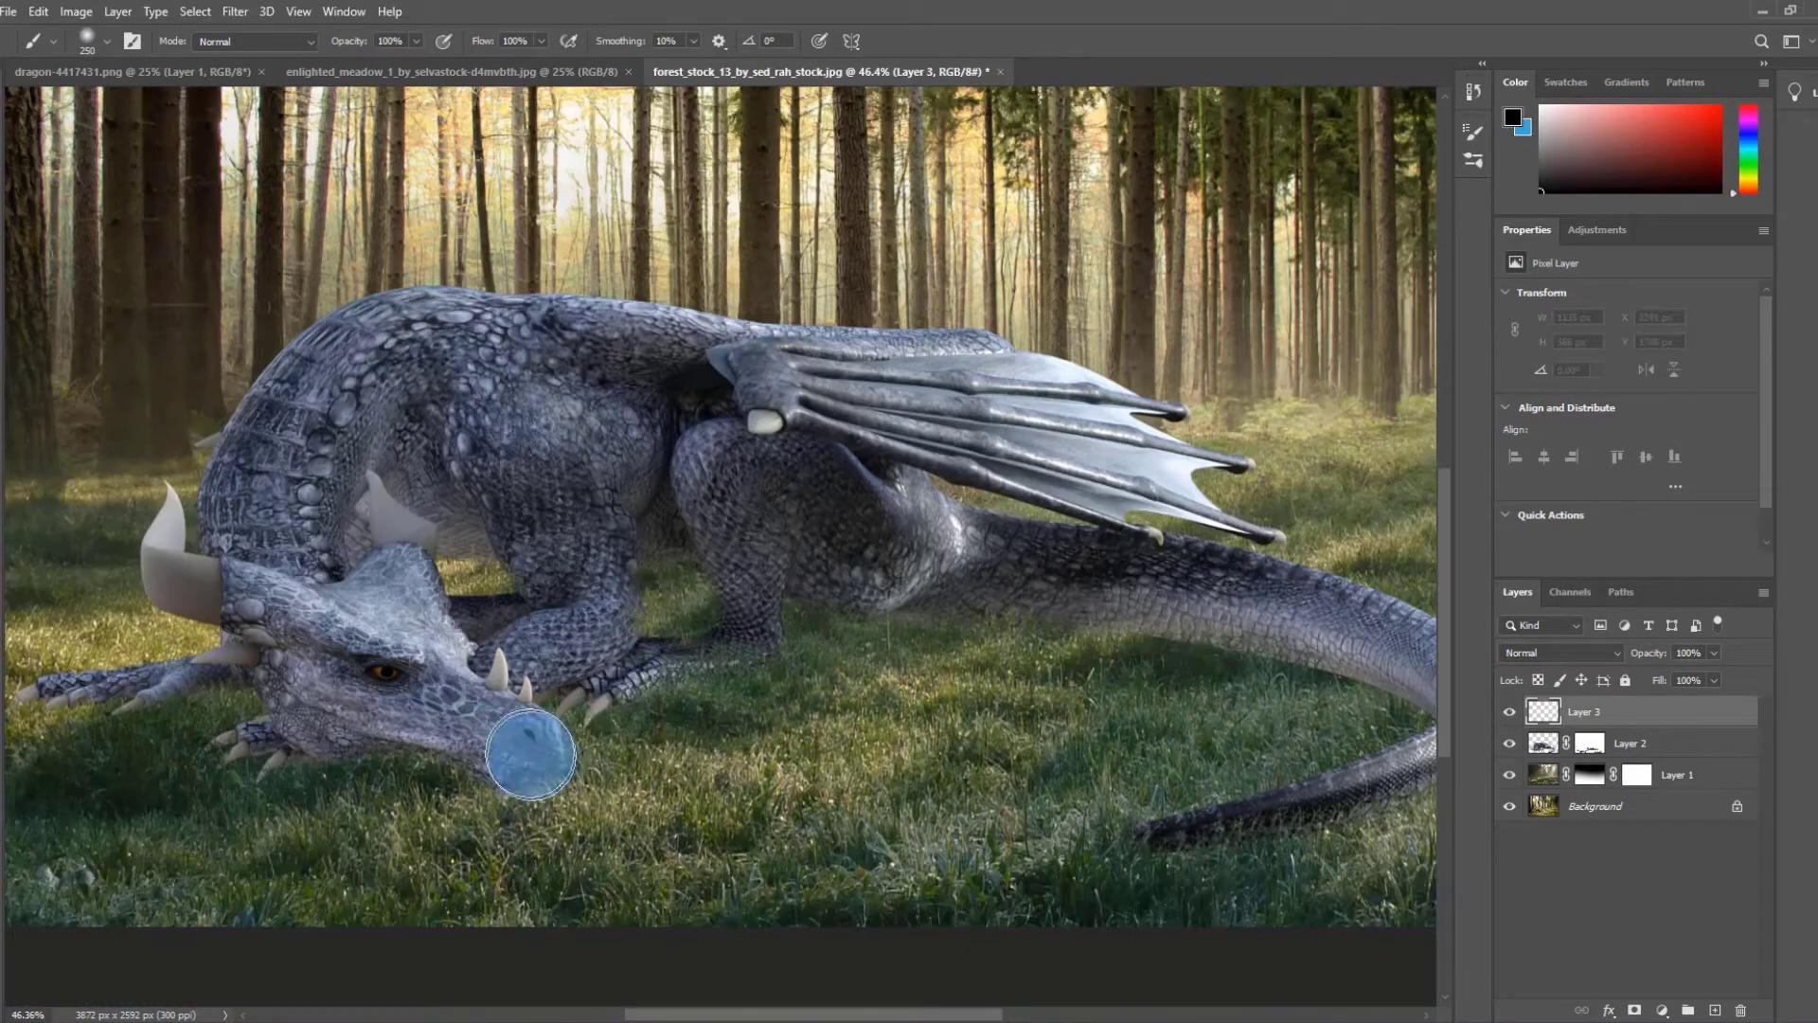
mouse_move(530, 755)
mouse_down()
mouse_move(240, 739)
mouse_move(521, 785)
mouse_move(527, 727)
mouse_move(761, 699)
mouse_move(796, 630)
mouse_up()
key(ctrl+z)
- Paint soft black shadows beneath the dragon's head, body, feet and tail, and move the shadow layer below the dragon layer
mouse_move(1310, 790)
mouse_down()
mouse_move(1331, 649)
mouse_move(609, 617)
mouse_move(47, 720)
mouse_up()
drag(1617, 745, 1609, 757)
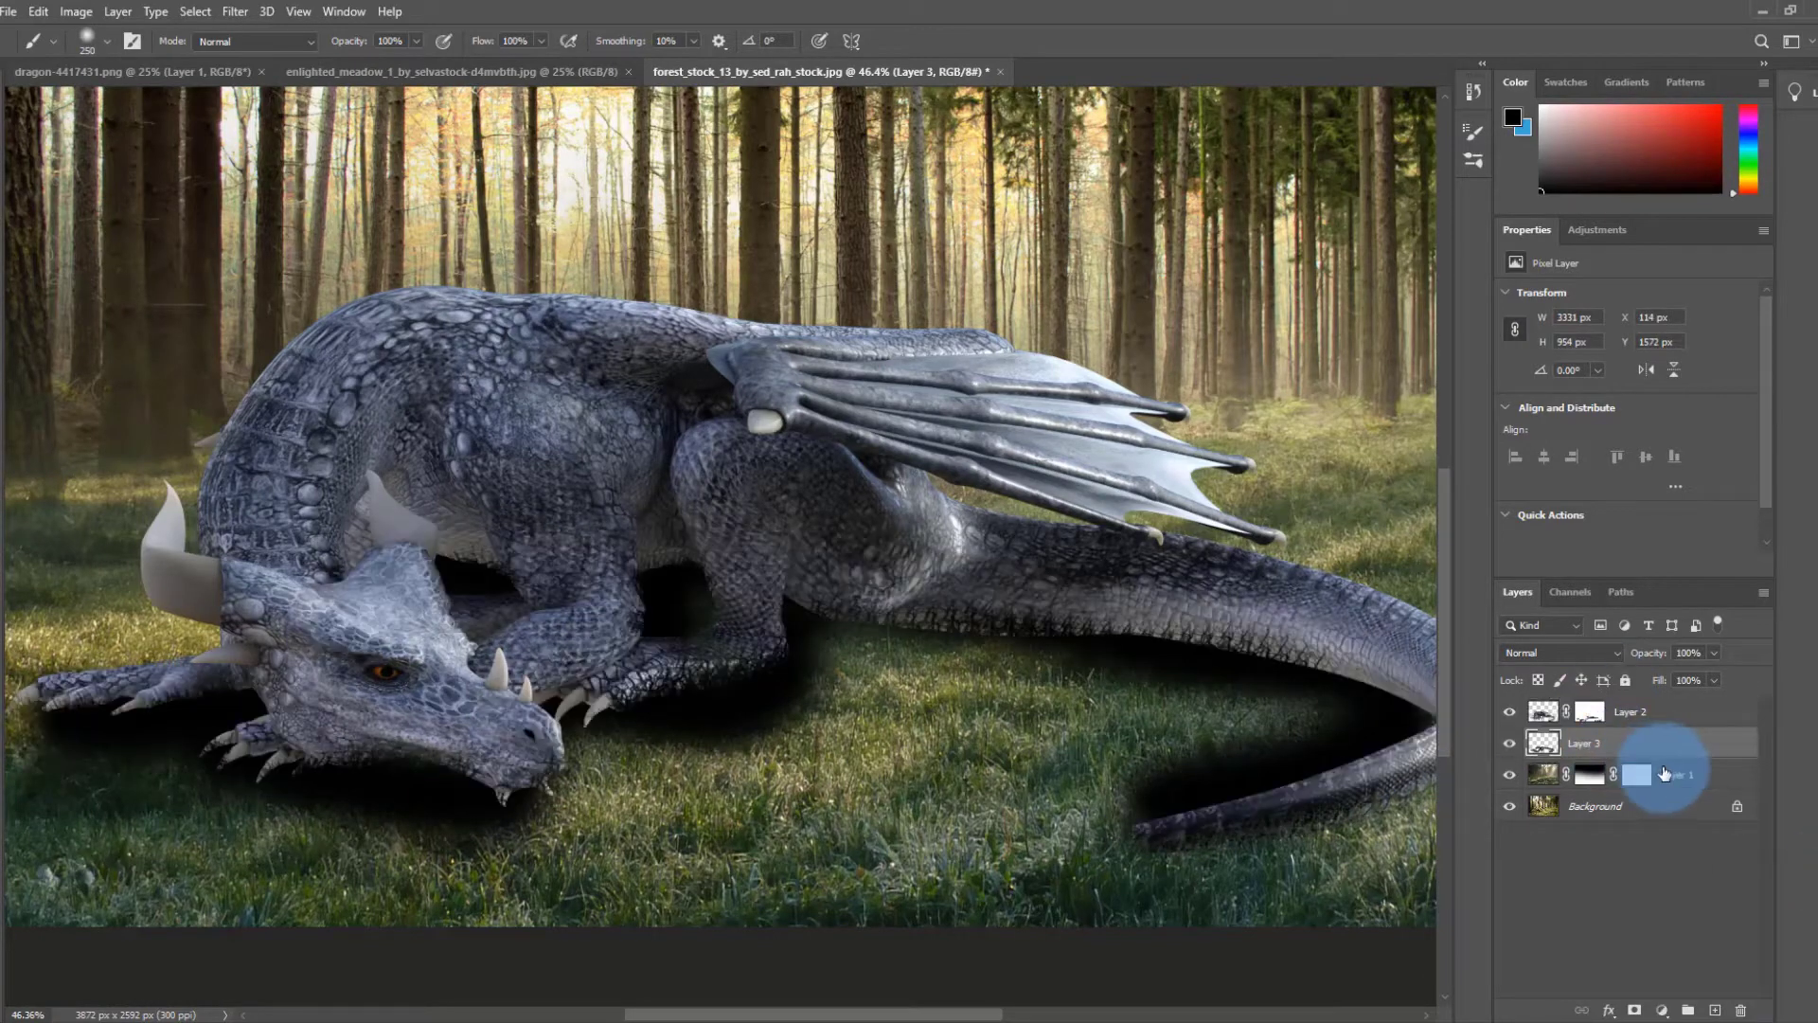
- Set the shadow layer's blend mode to Multiply and its opacity to 22%
click(1563, 653)
click(1639, 602)
click(1714, 652)
drag(1714, 672, 1622, 679)
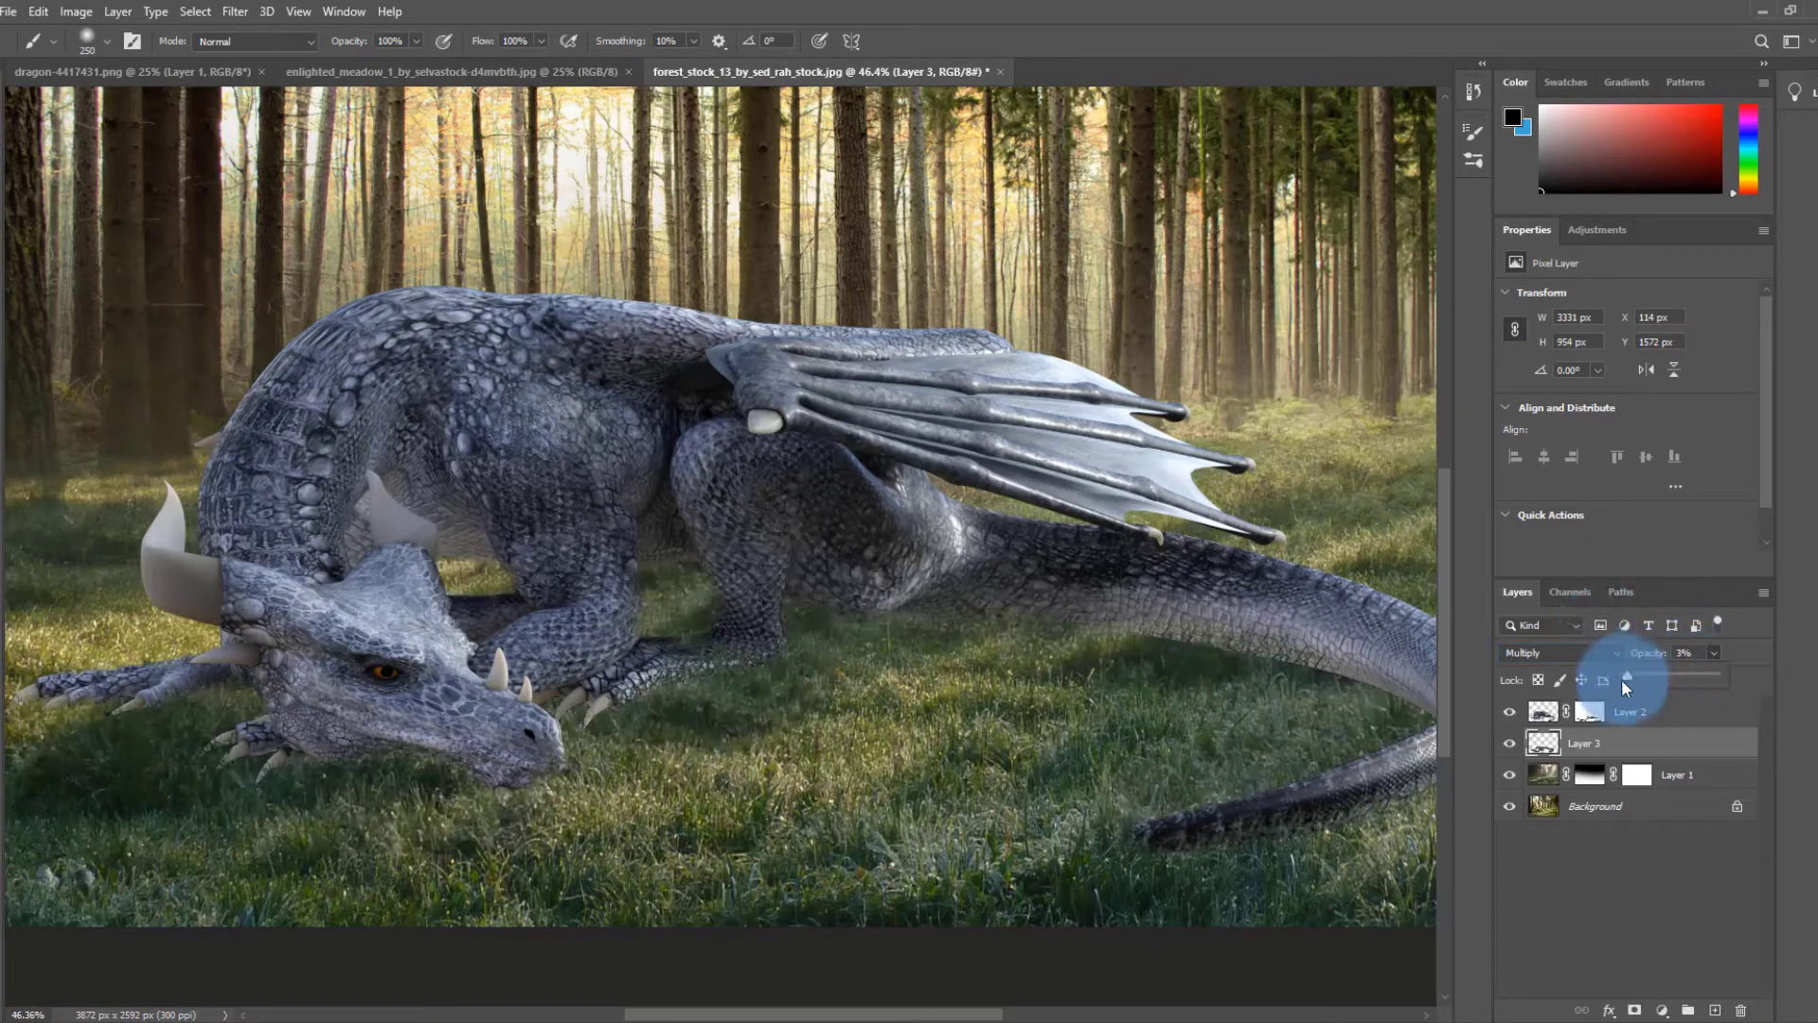
click(1511, 713)
click(1511, 713)
click(1511, 744)
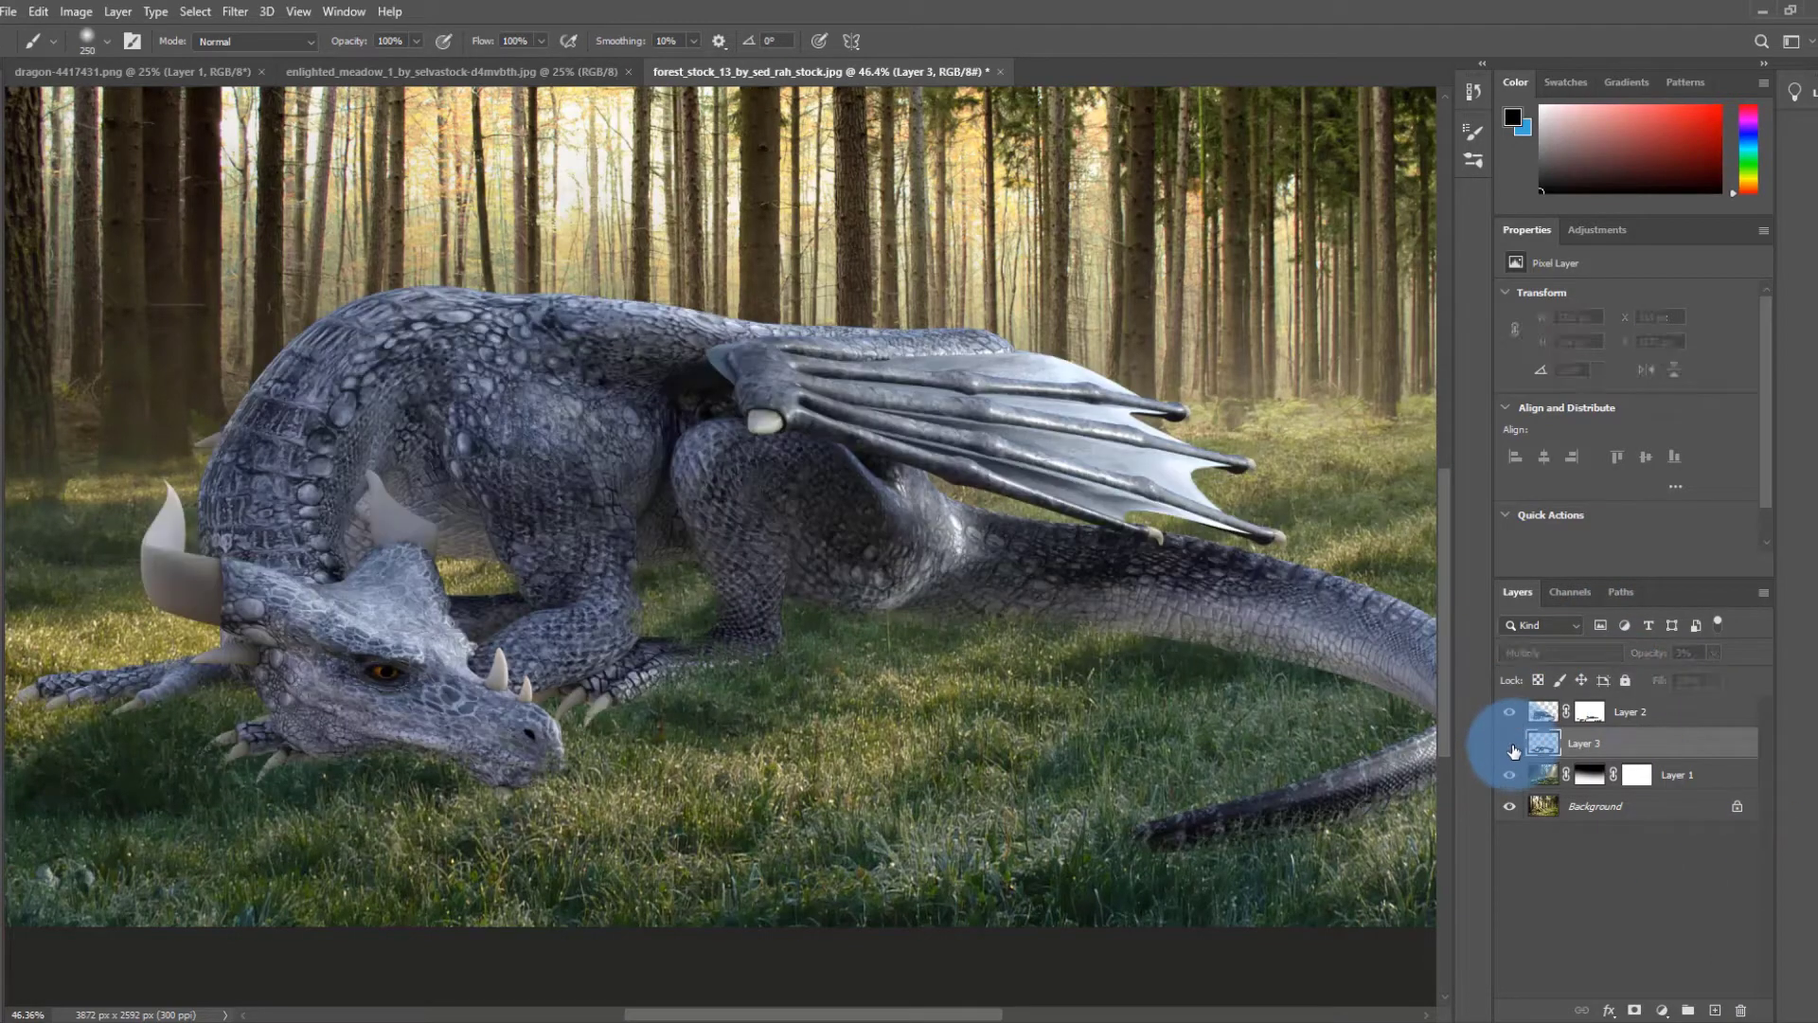
click(1689, 676)
click(4, 102)
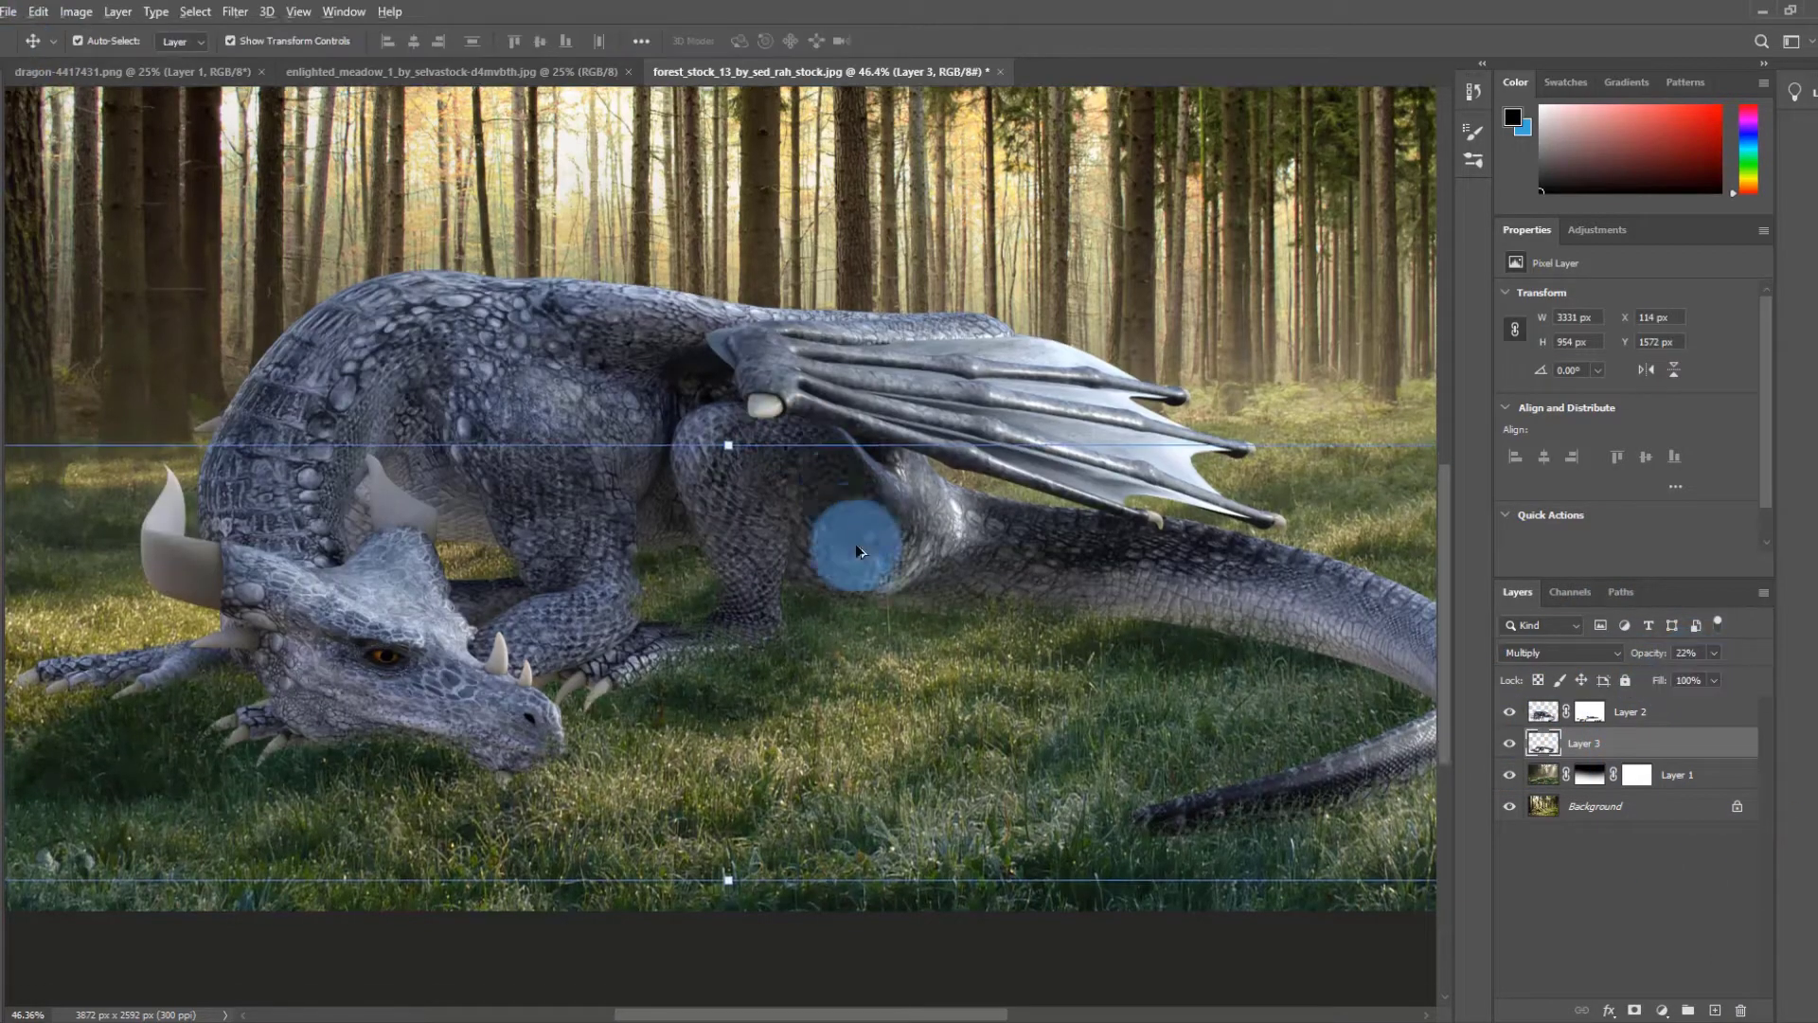
- Extend the painted shadow around the outstretched foot, the body and the tail with the soft black brush
key(ctrl+0)
click(989, 428)
scroll(142, 909, up, 5)
click(273, 856)
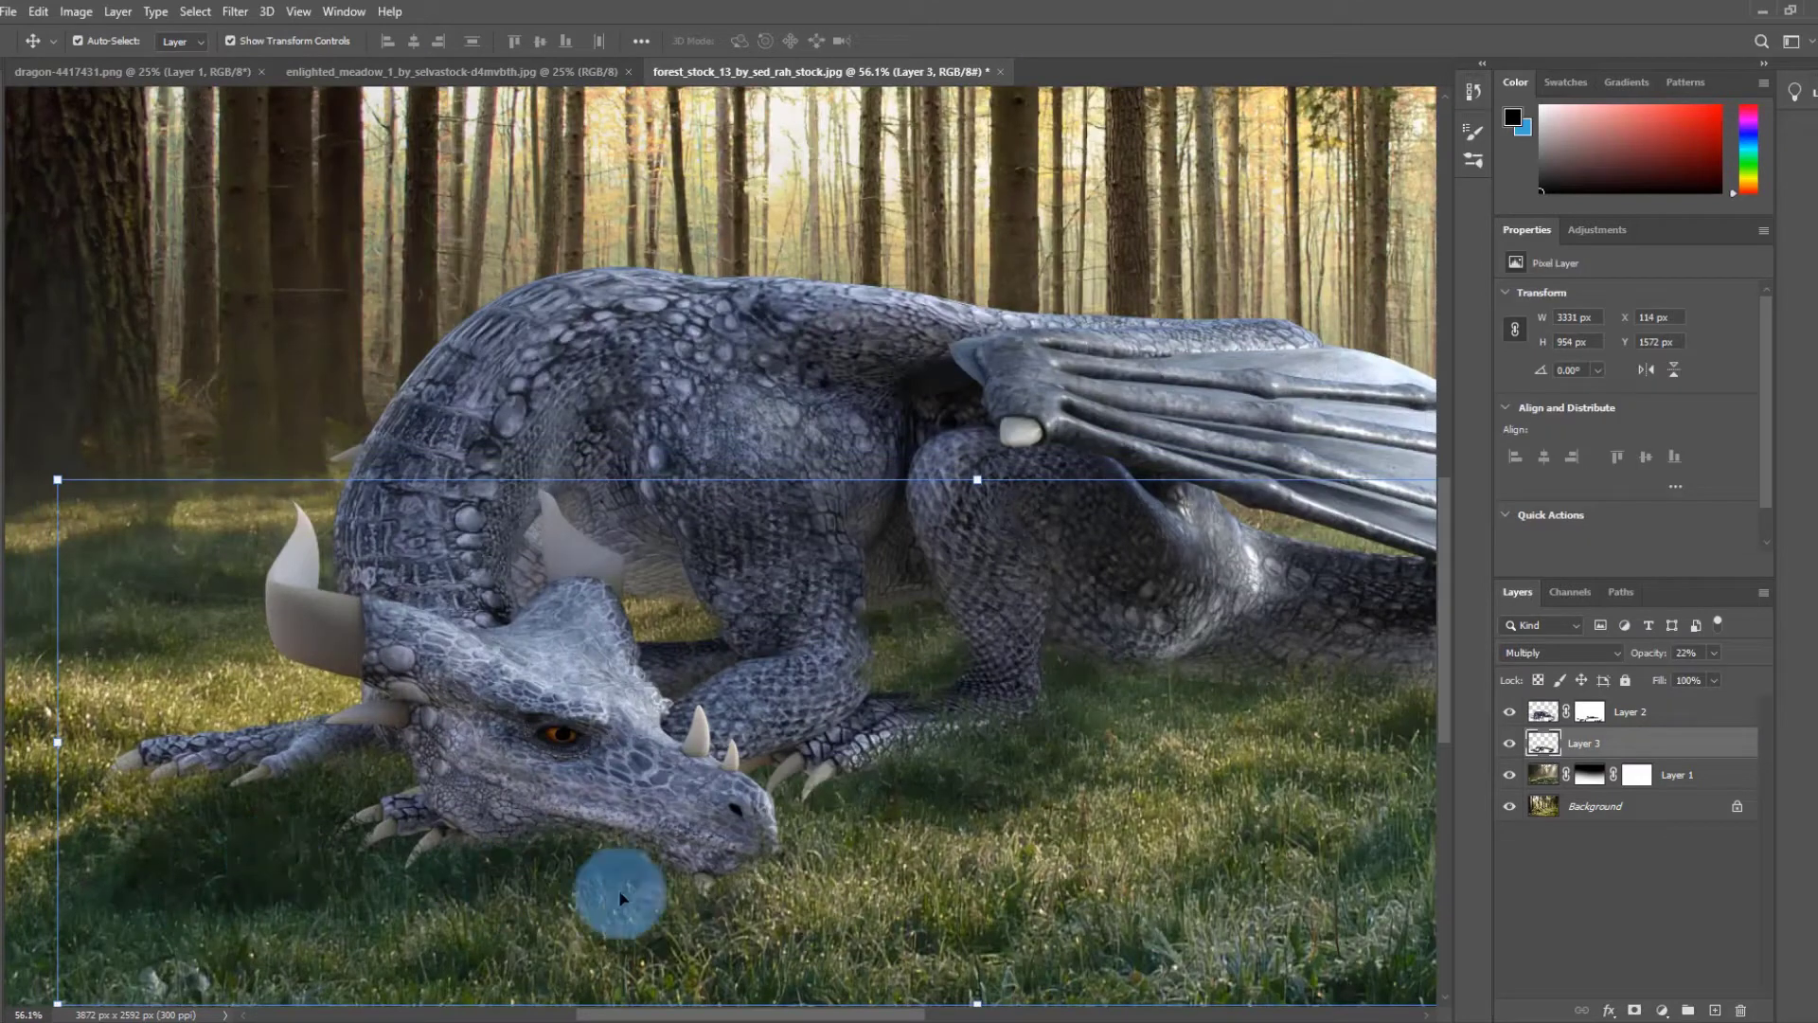
key(b)
click(113, 769)
scroll(516, 700, down, 3)
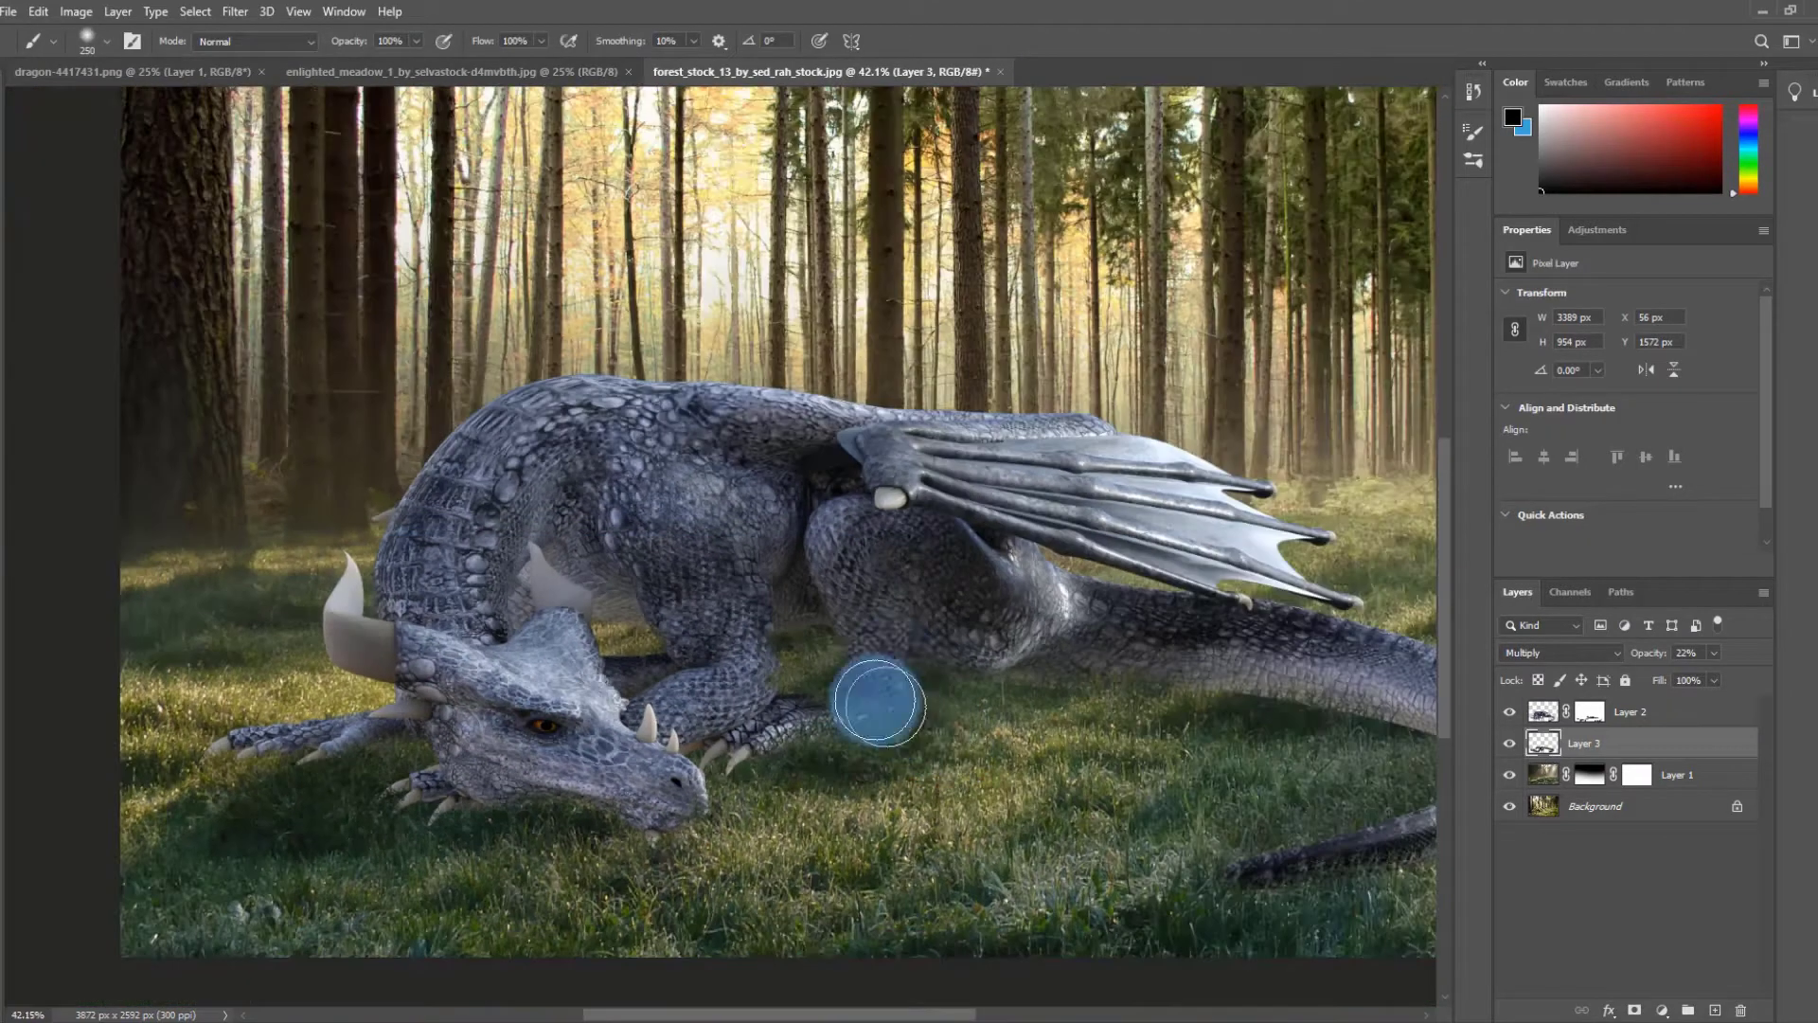
scroll(947, 694, down, 4)
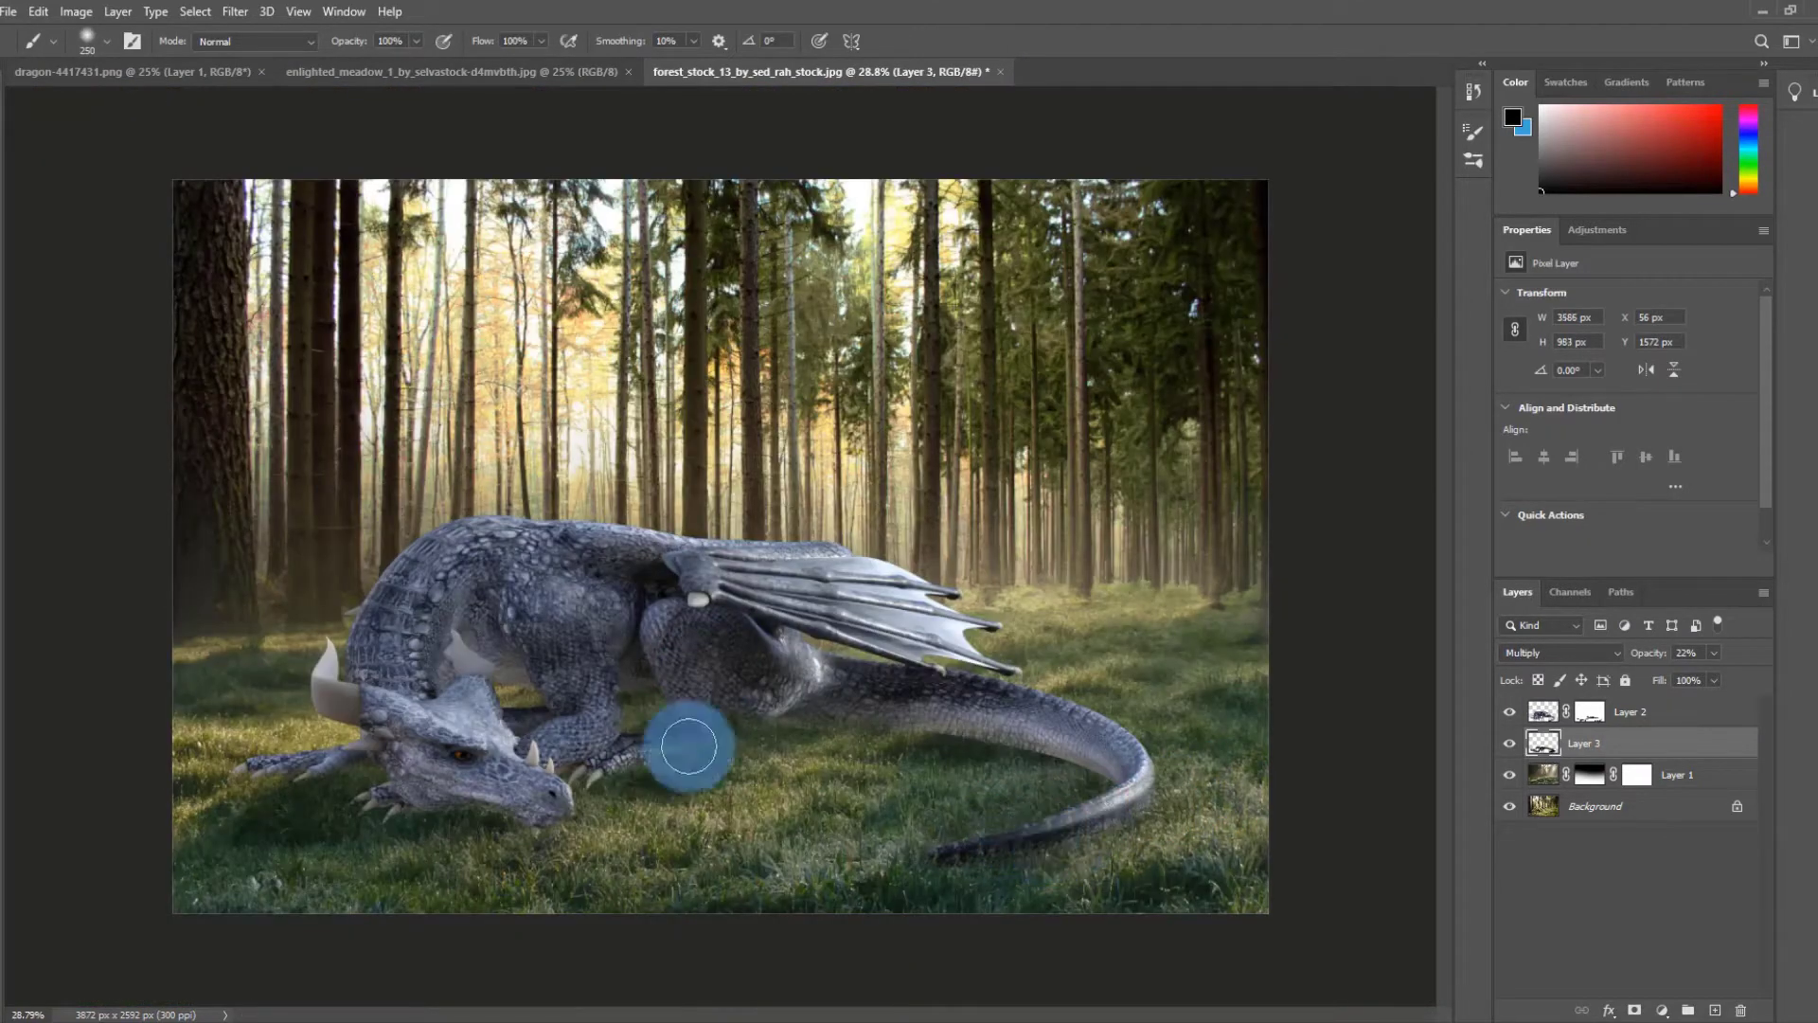
- Select the dragon layer and save the document as the Photoshop file dragon with Maximize Compatibility on
scroll(720, 734, up, 4)
key(v)
ctrl+click(526, 543)
key(ctrl+shift+s)
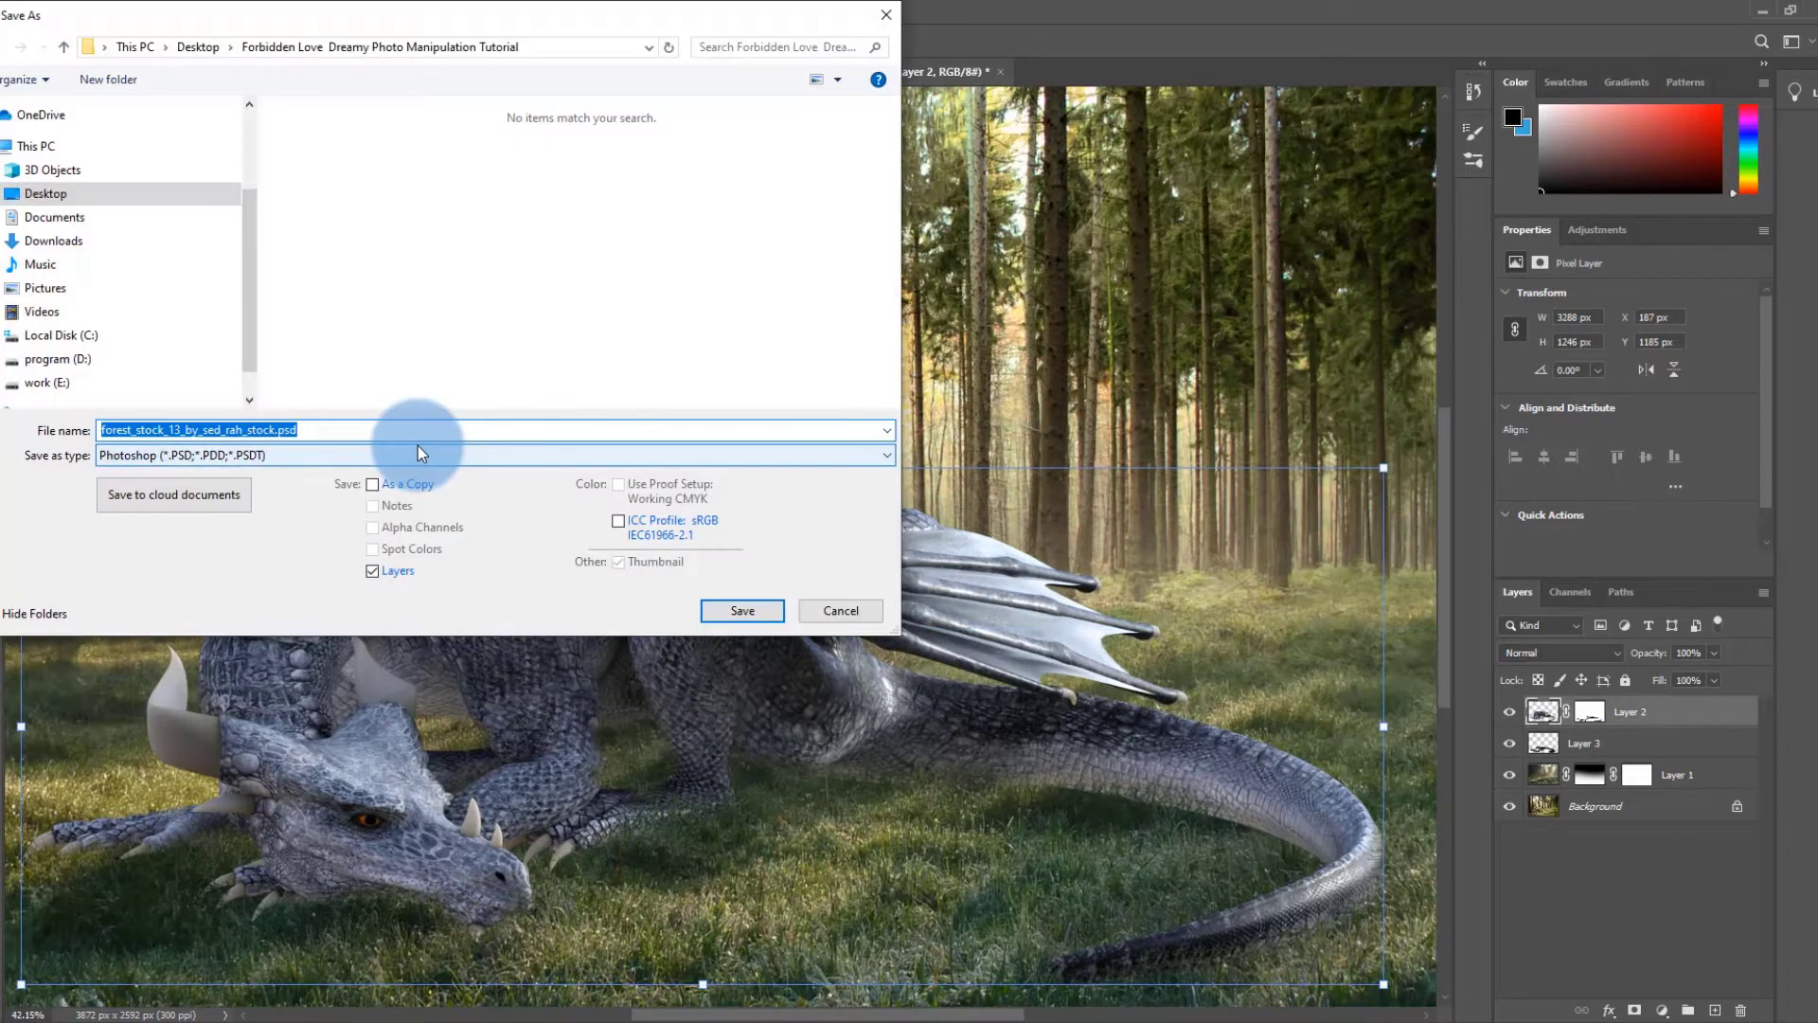
text(dragon)
key(Return)
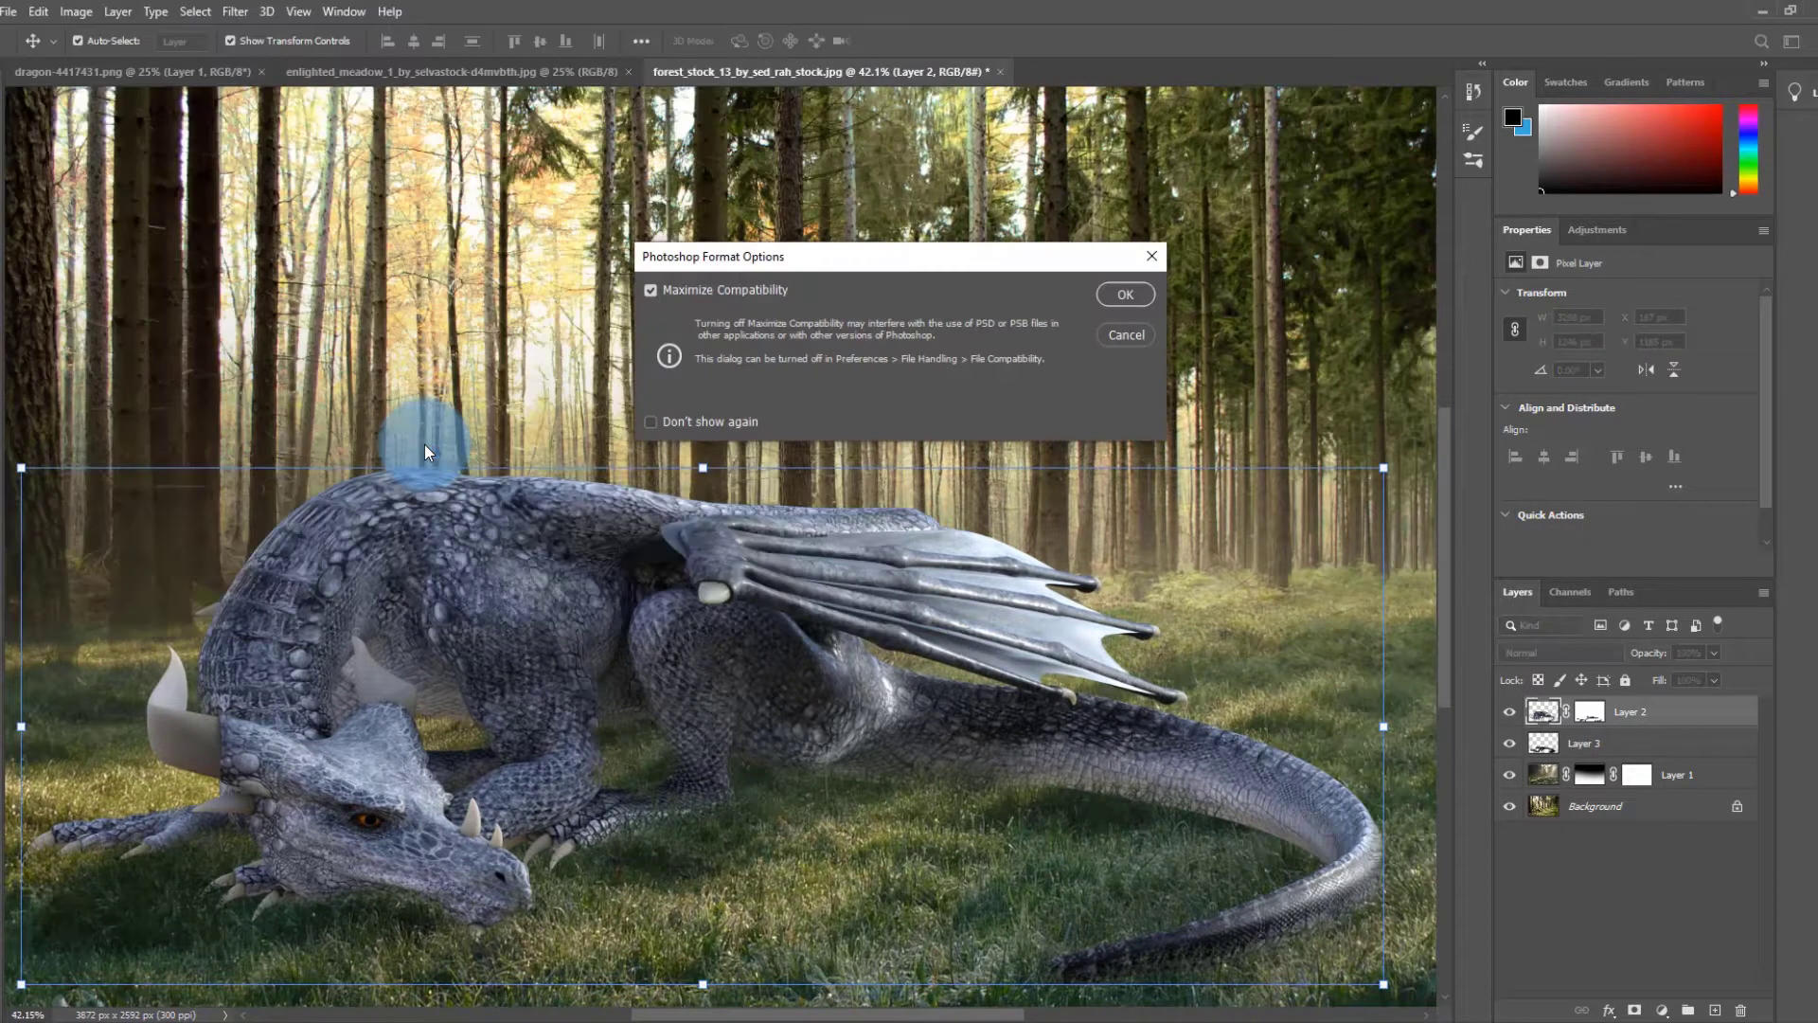
key(Return)
- Try a Photo Filter adjustment above the dragon layer using Cooling Filter (80)
scroll(656, 365, down, 1)
scroll(826, 560, down, 1)
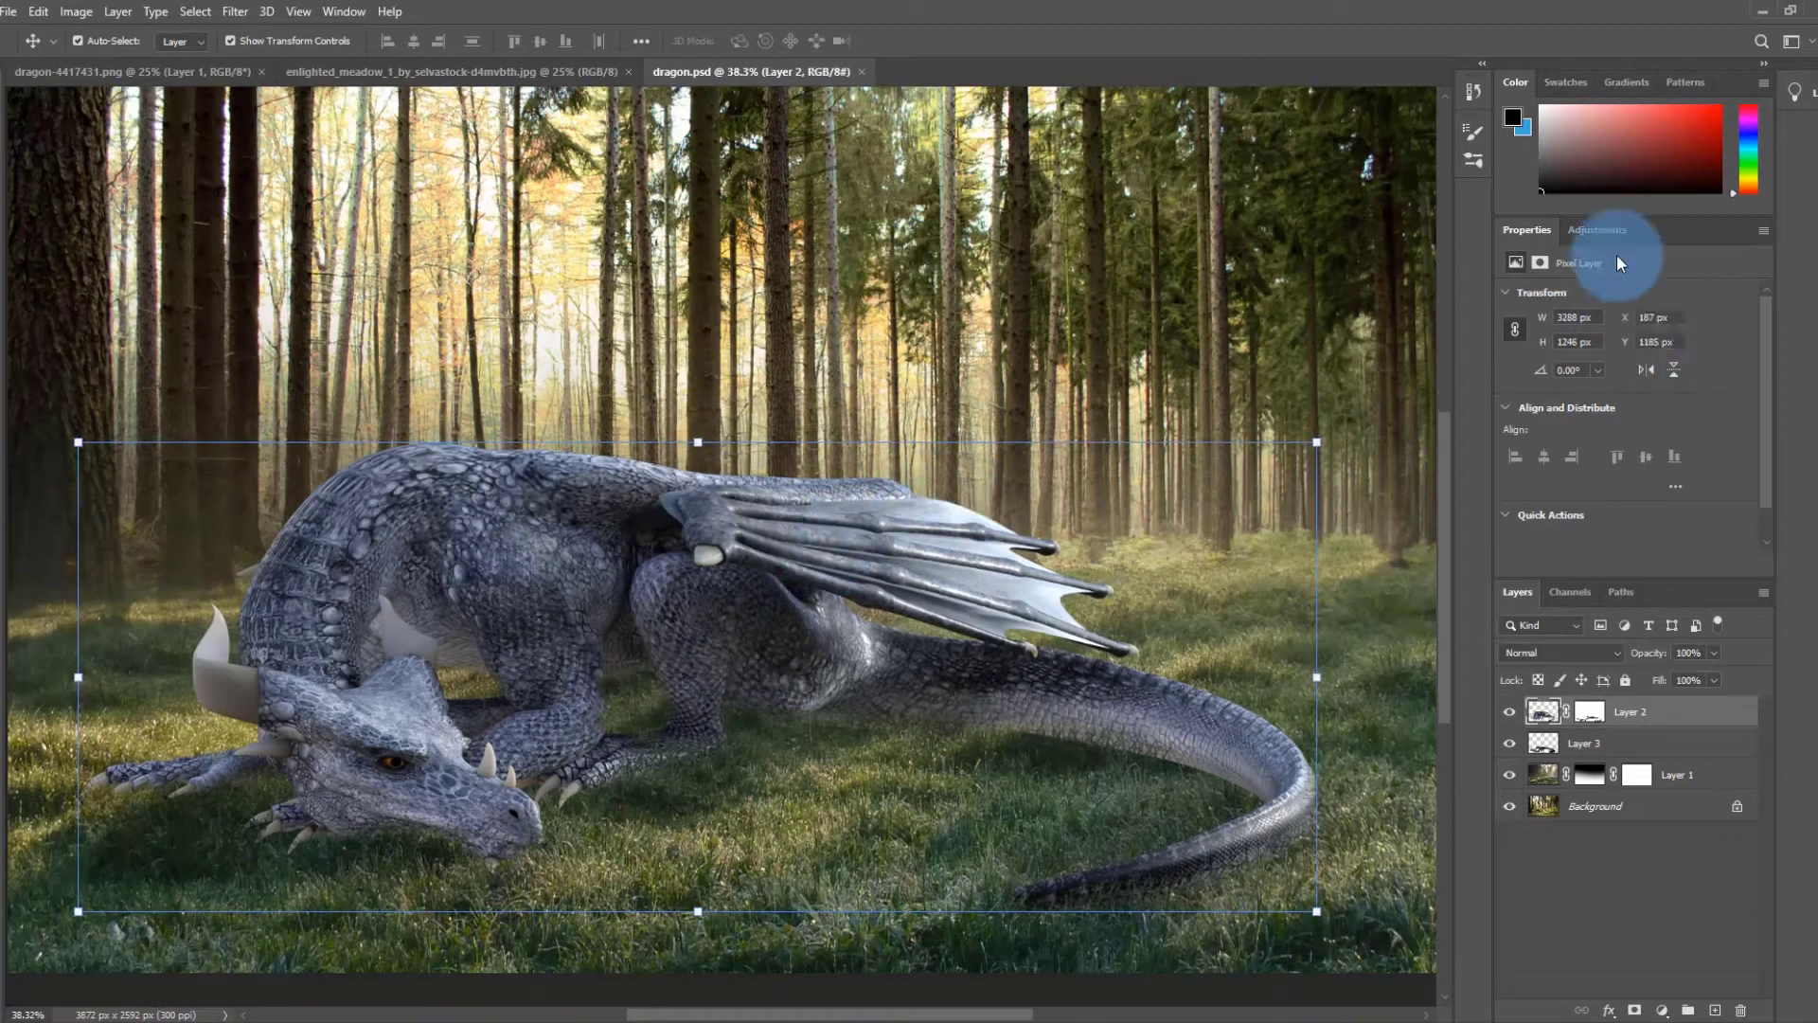
click(1597, 231)
click(1607, 300)
click(1648, 296)
click(1610, 358)
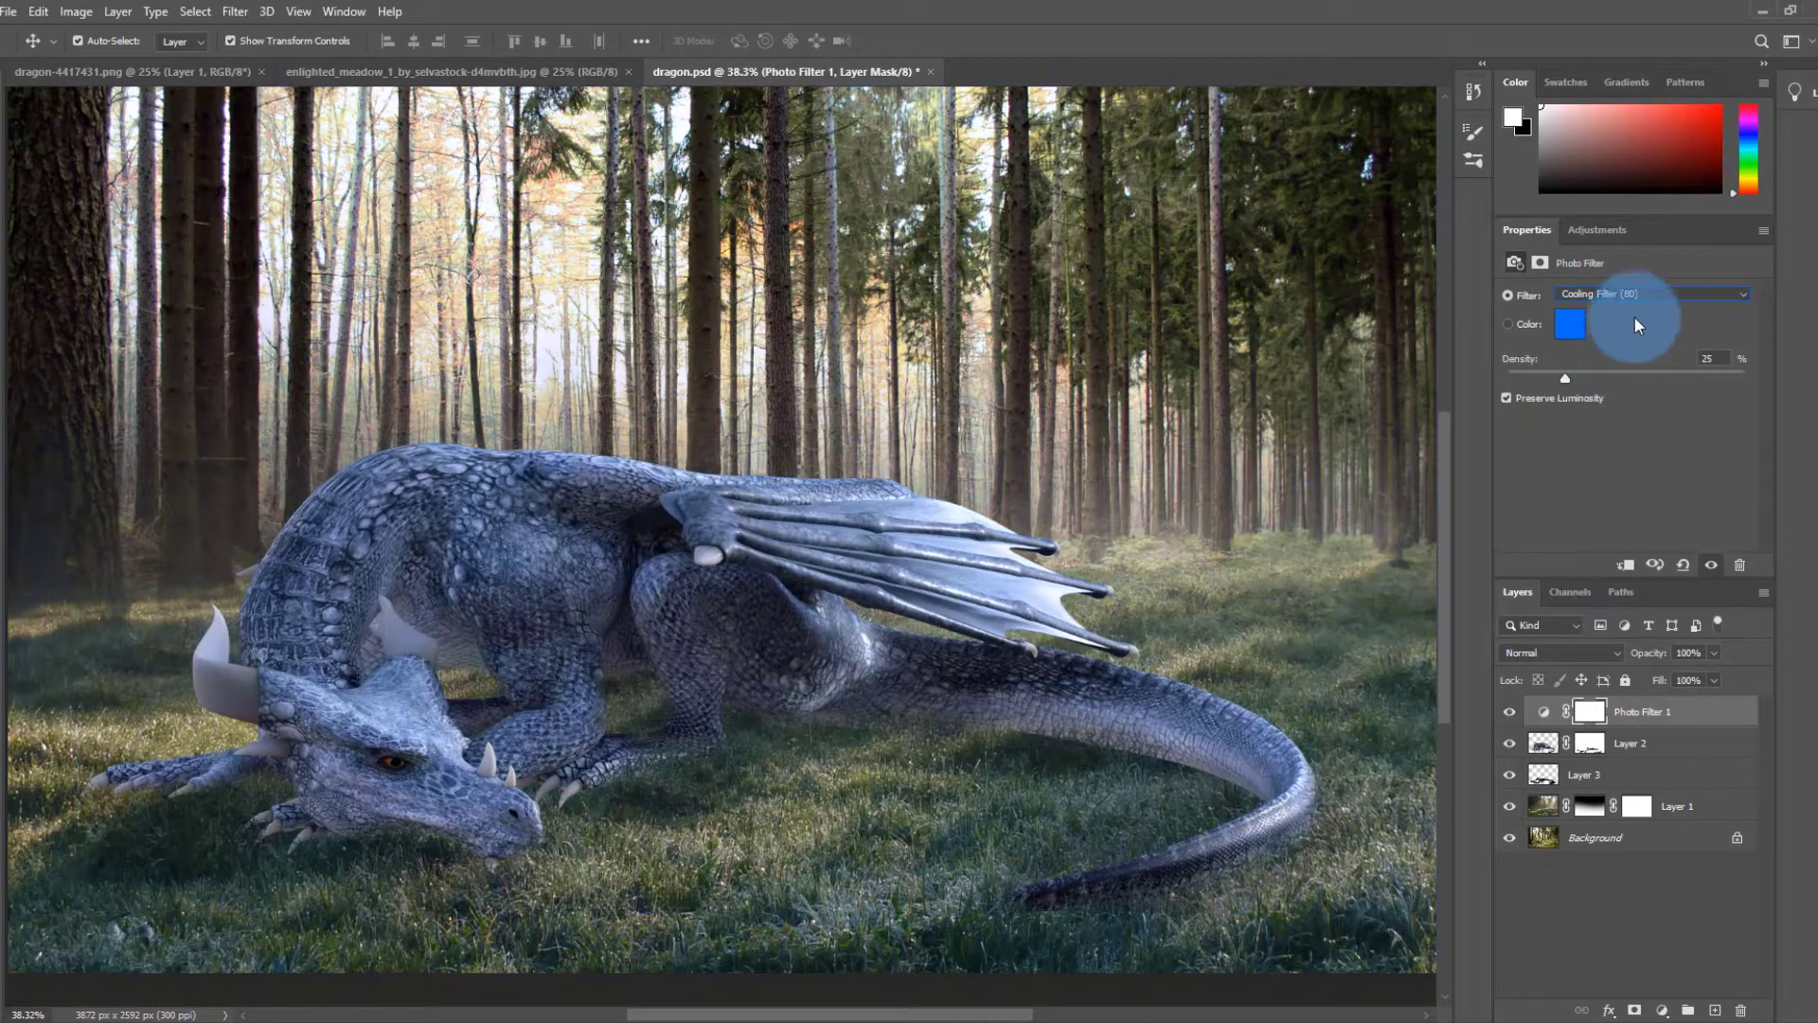
- Try several green colors for the photo filter, ending with 0a6700, and clip the adjustment to the dragon layer
click(1569, 324)
drag(1478, 427, 1469, 454)
click(1444, 360)
click(1665, 279)
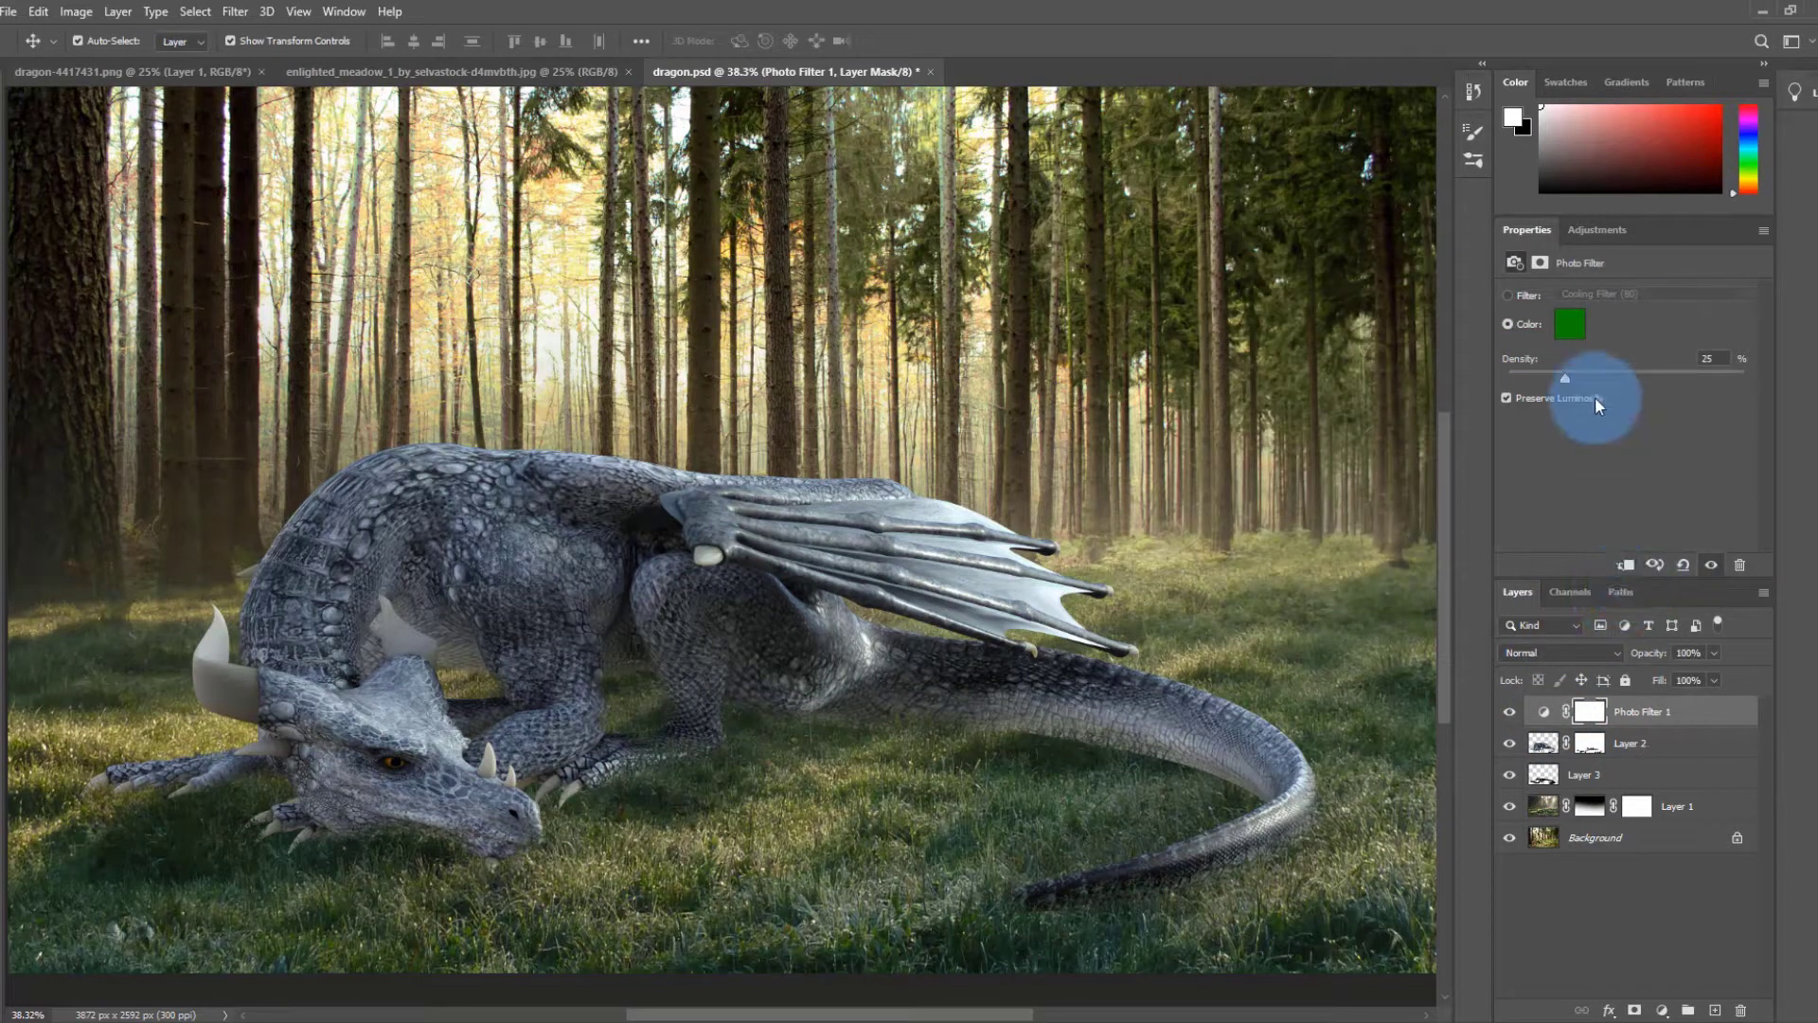
click(1569, 324)
click(1448, 289)
click(1665, 279)
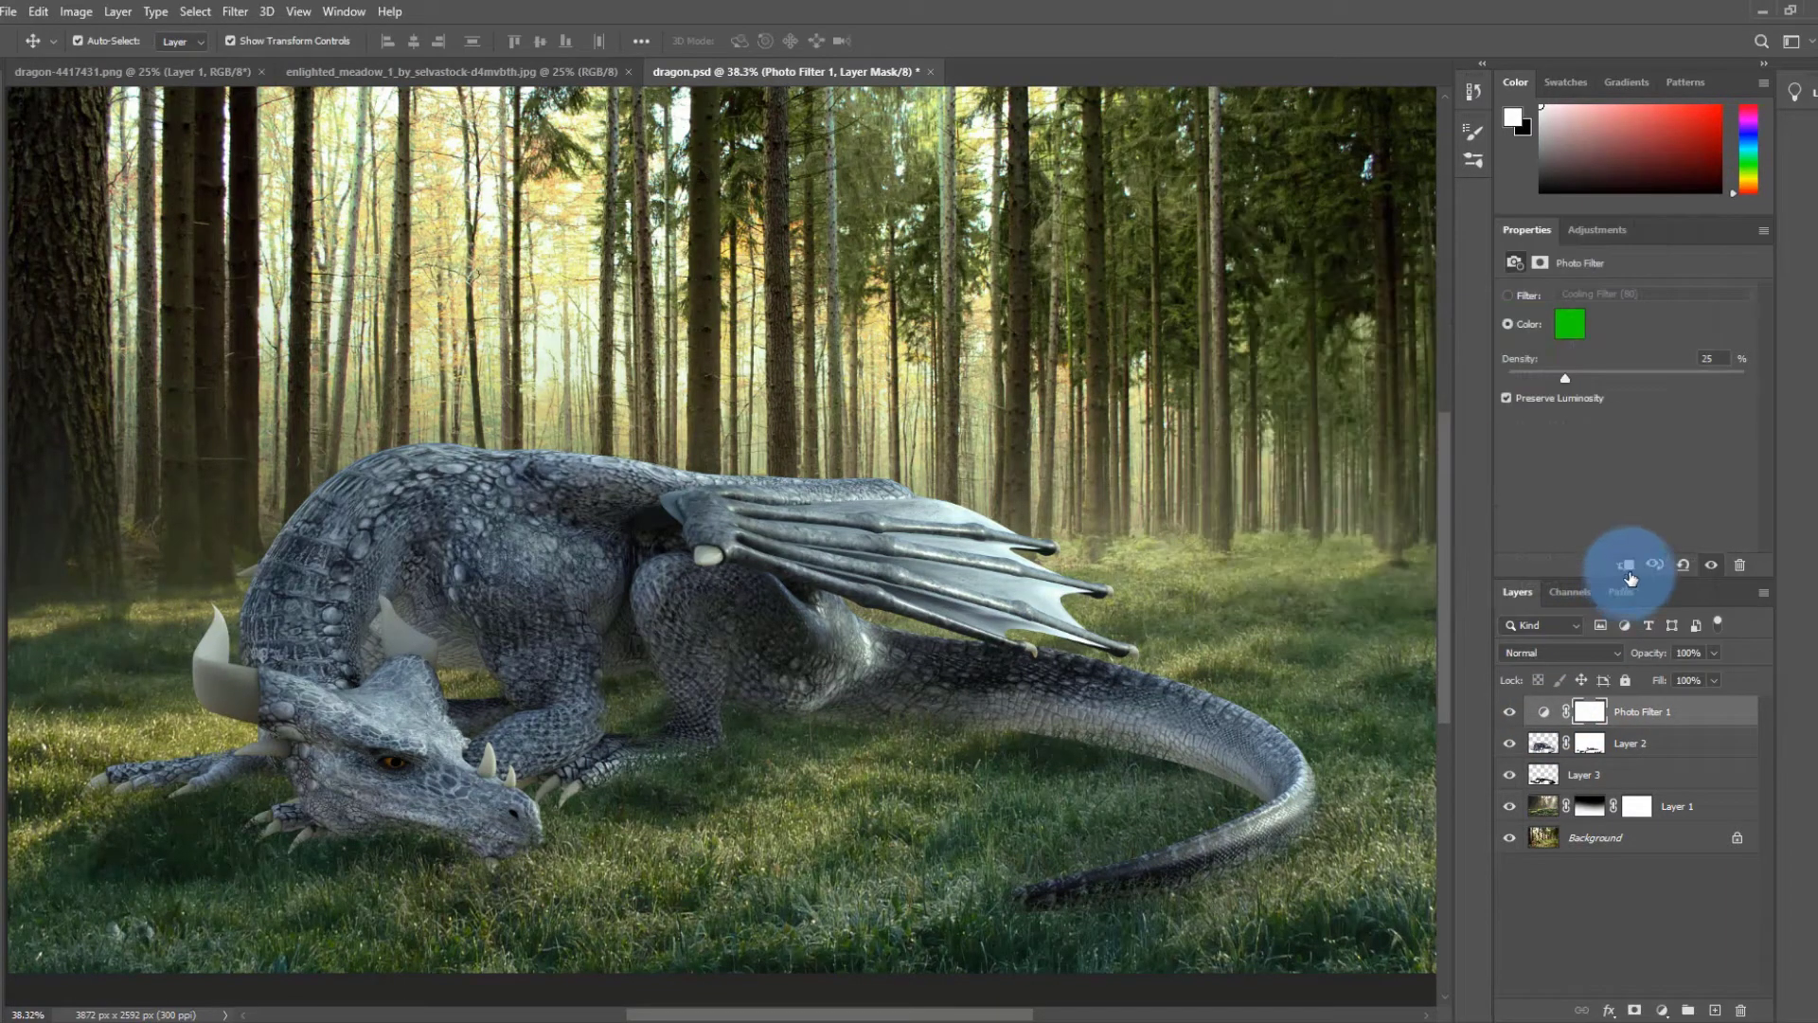
click(1585, 337)
click(1440, 492)
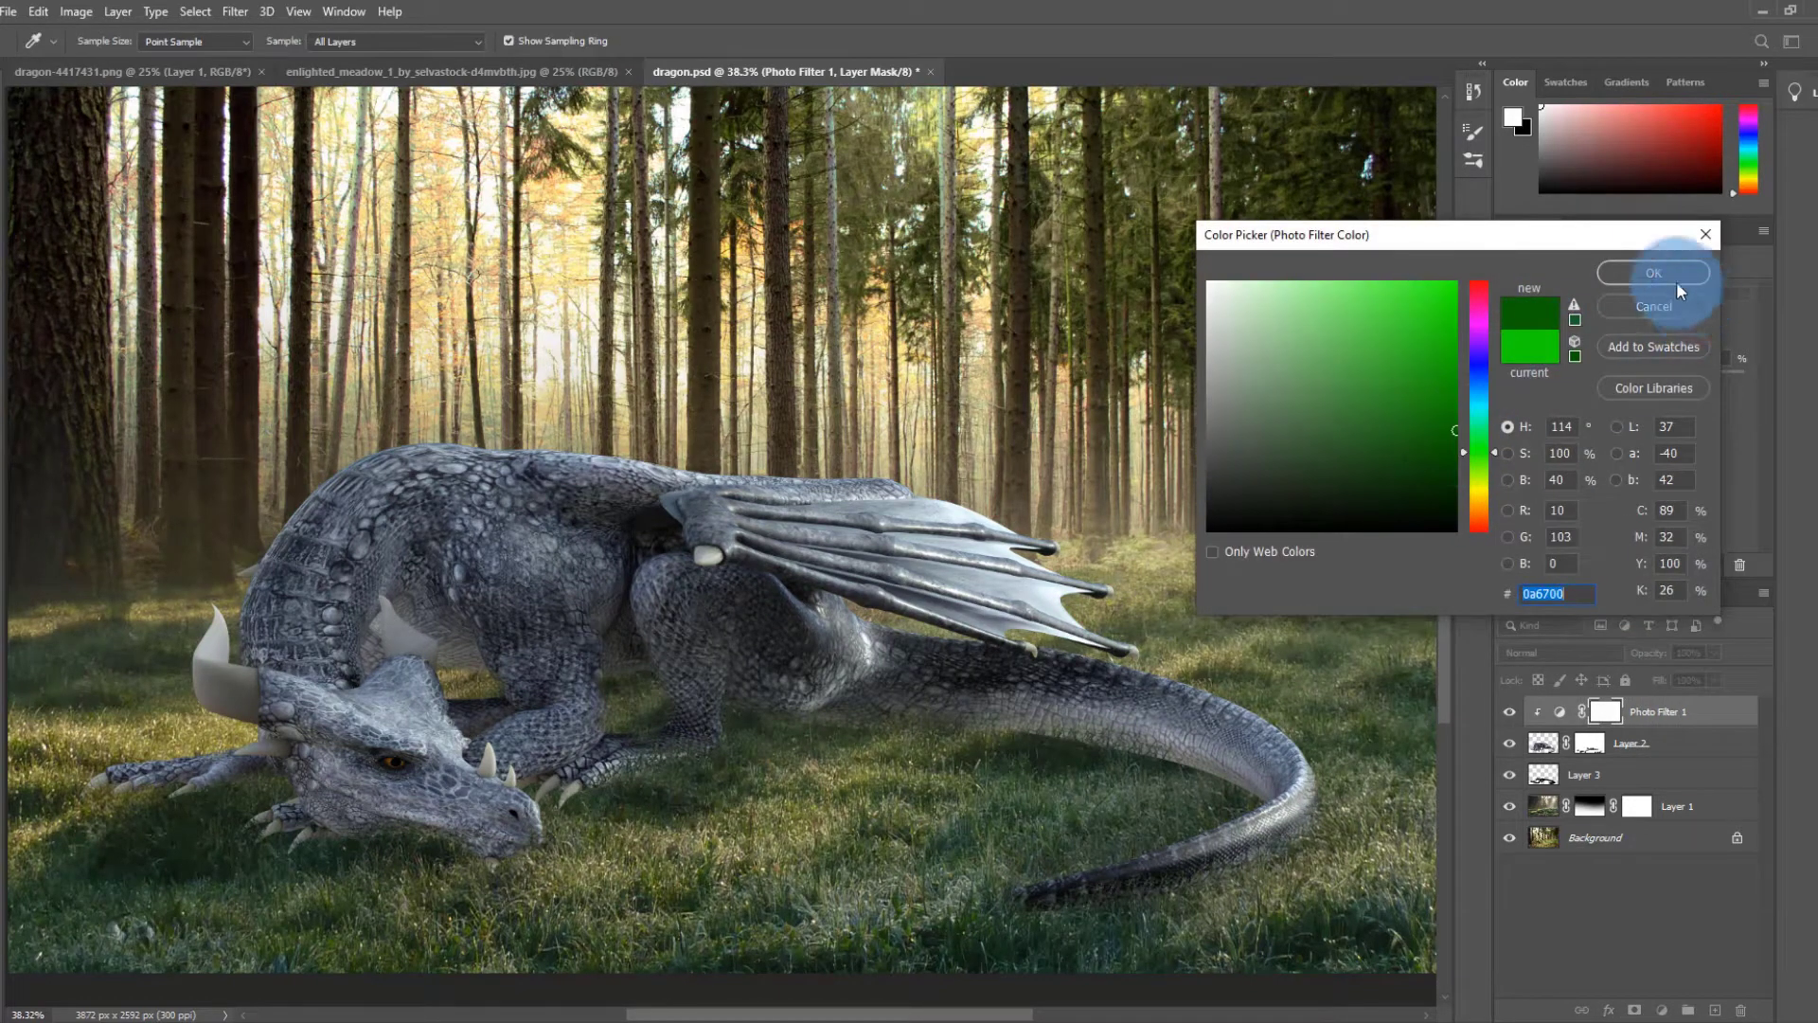
click(1653, 274)
- Delete the photo filter adjustment layer
click(1668, 725)
drag(1554, 729, 1740, 1009)
- Add a Color Balance adjustment clipped to the dragon layer with midtones red +8, green +30 and blue -6
click(1597, 237)
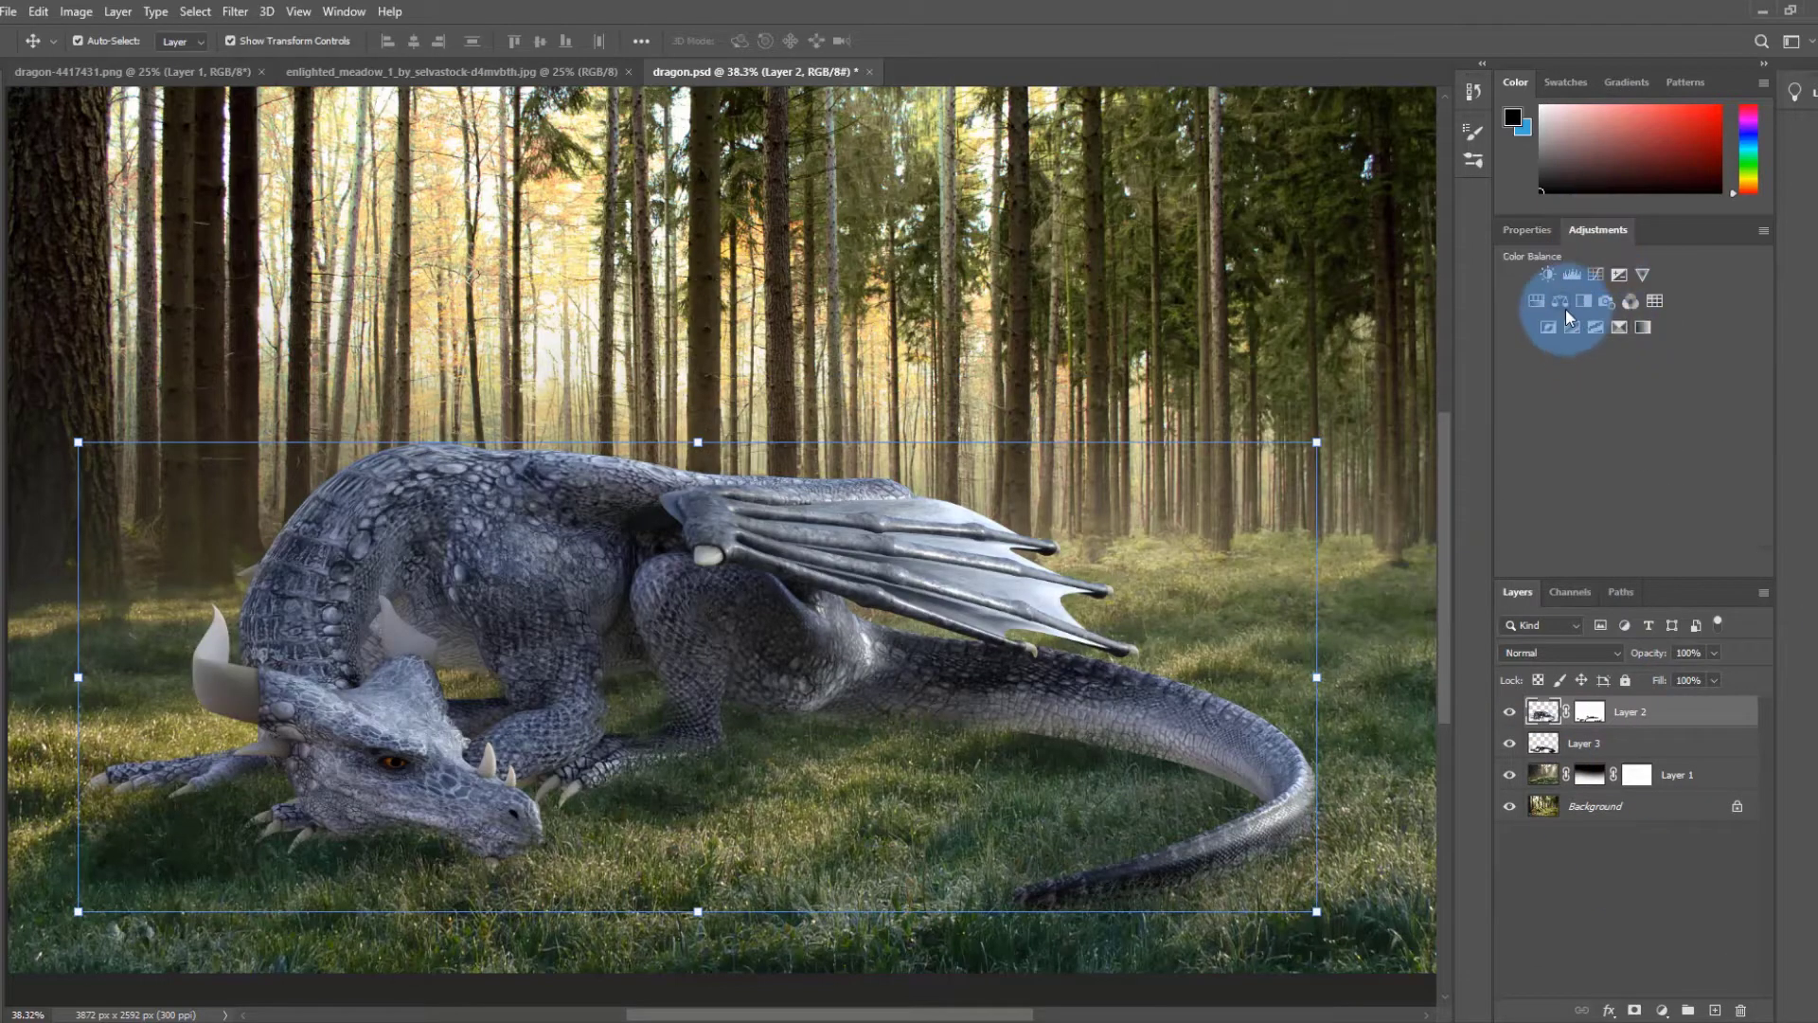
click(1566, 309)
drag(1606, 377, 1611, 375)
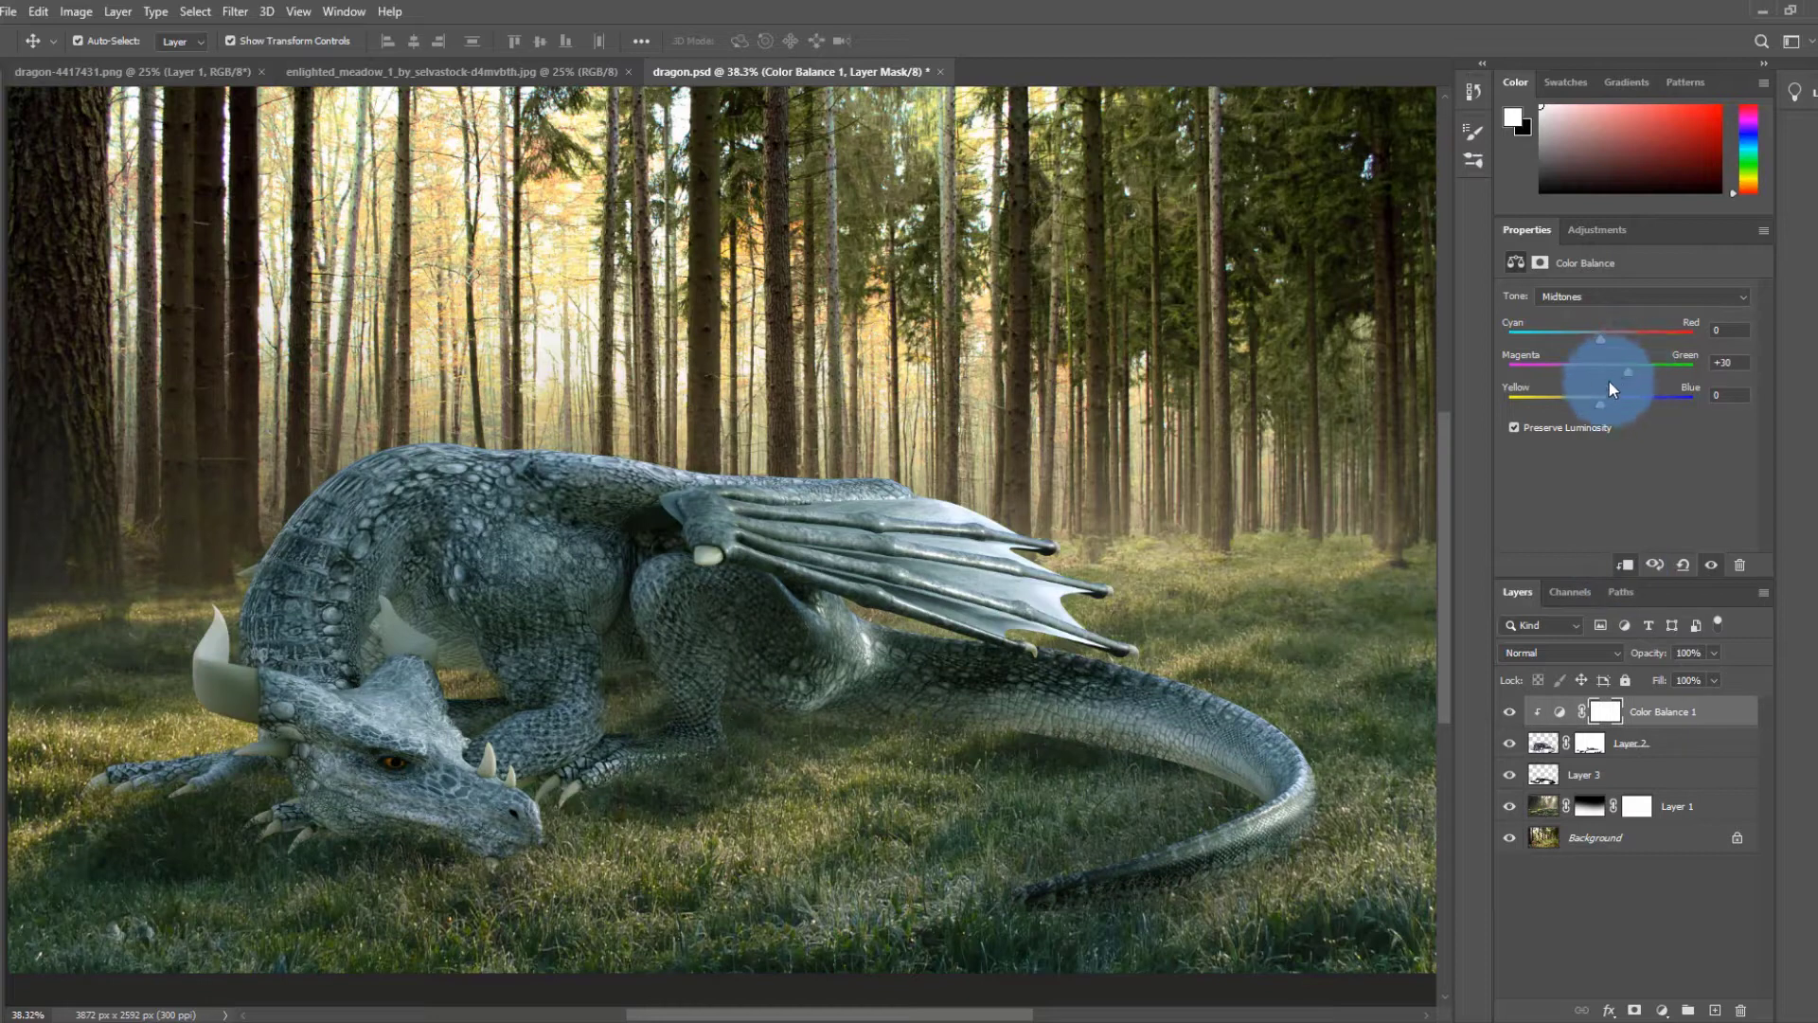
drag(1601, 404, 1596, 403)
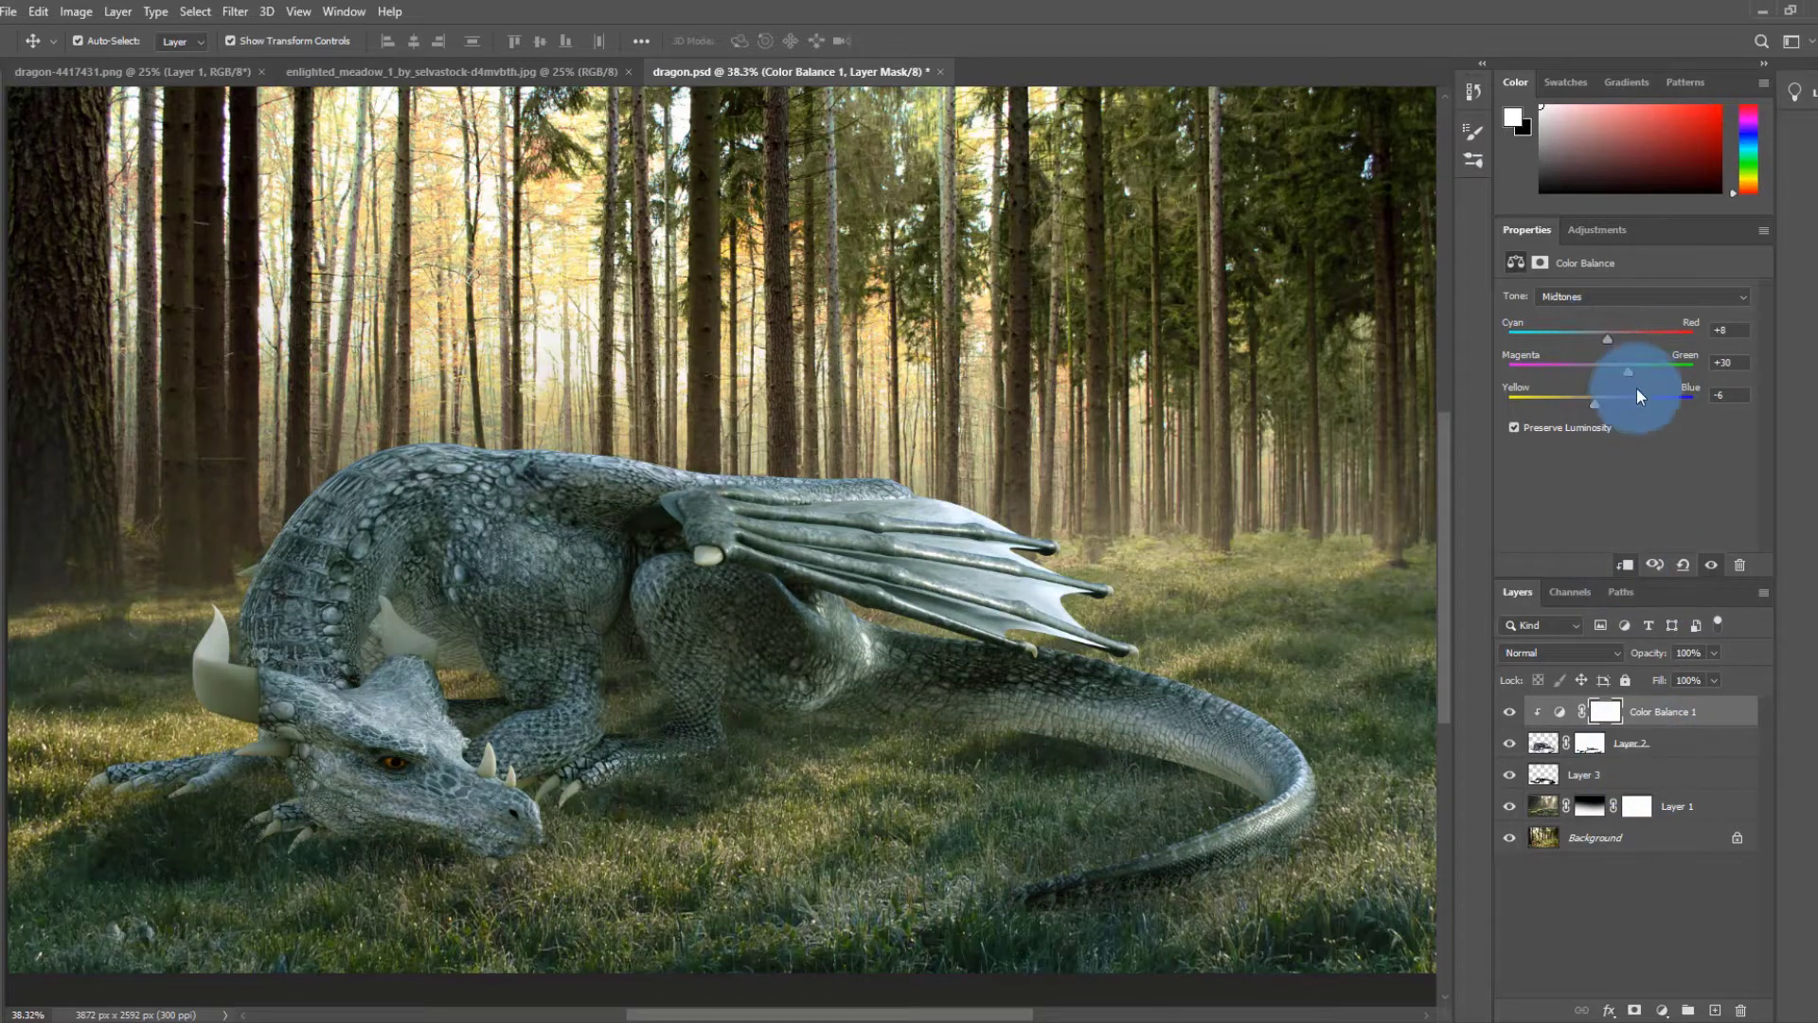
- Select the dragon layer and unlink its layer mask
click(527, 520)
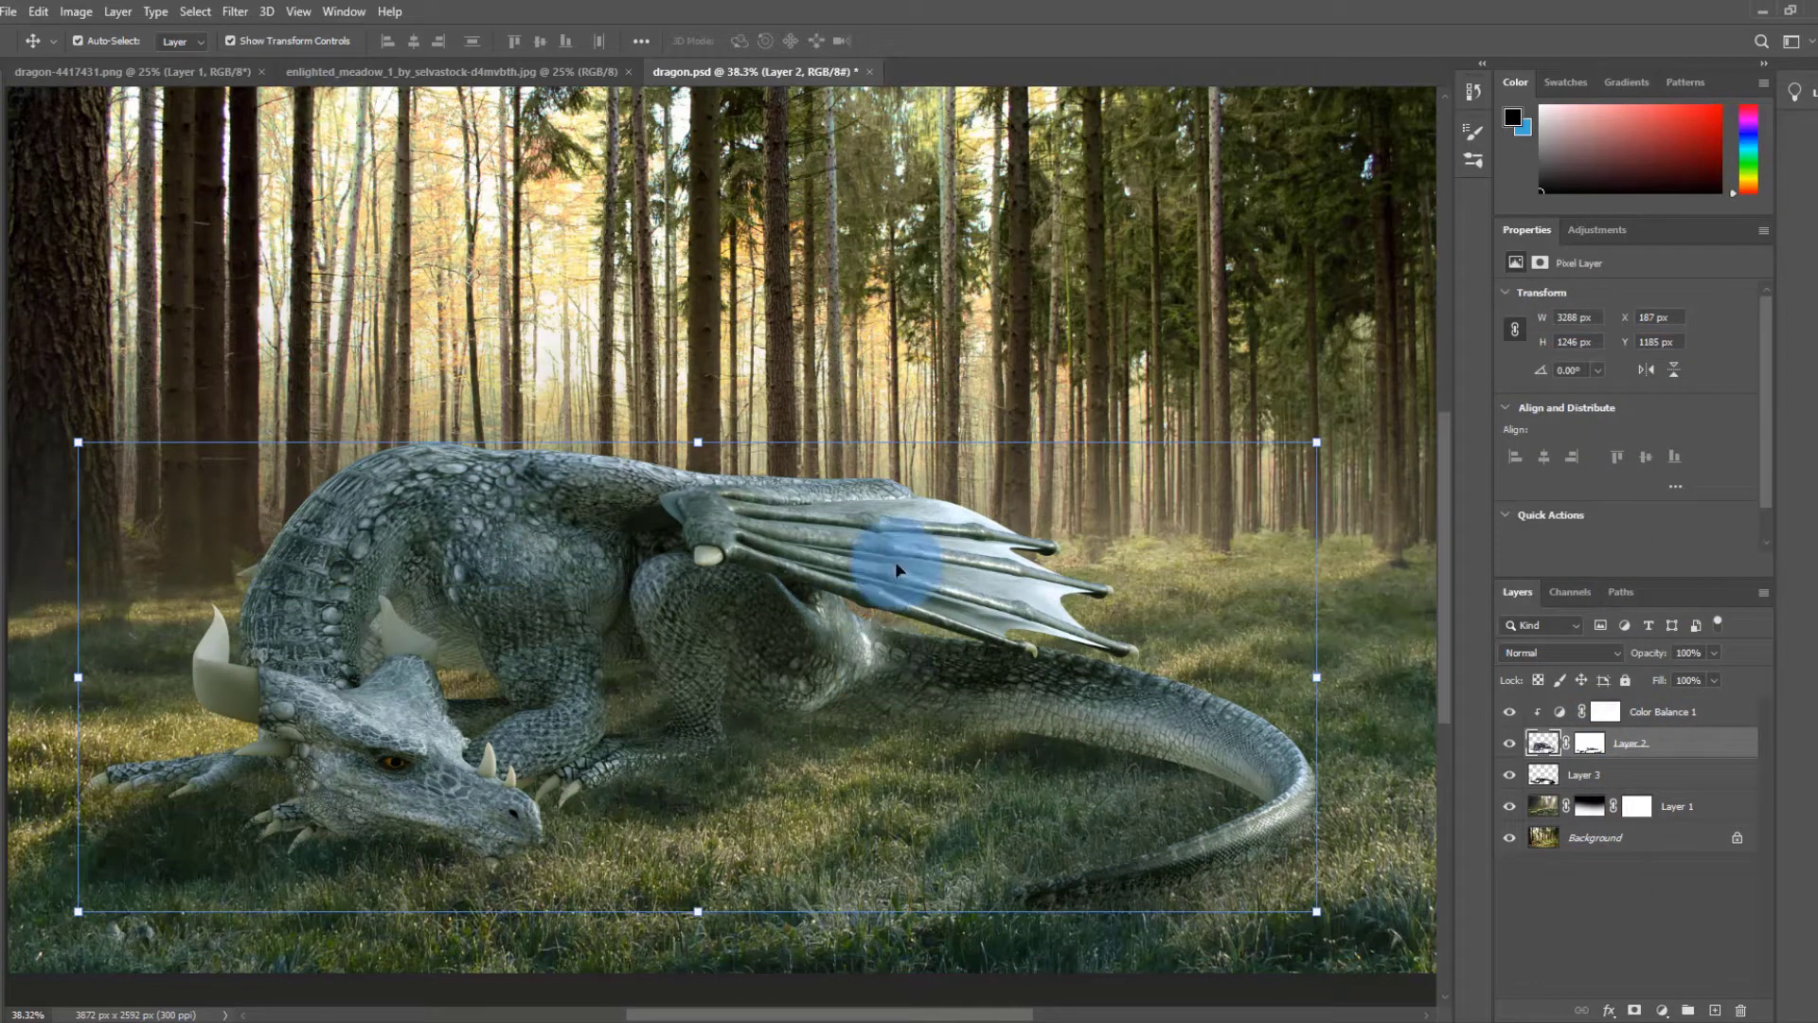
click(1646, 748)
click(881, 410)
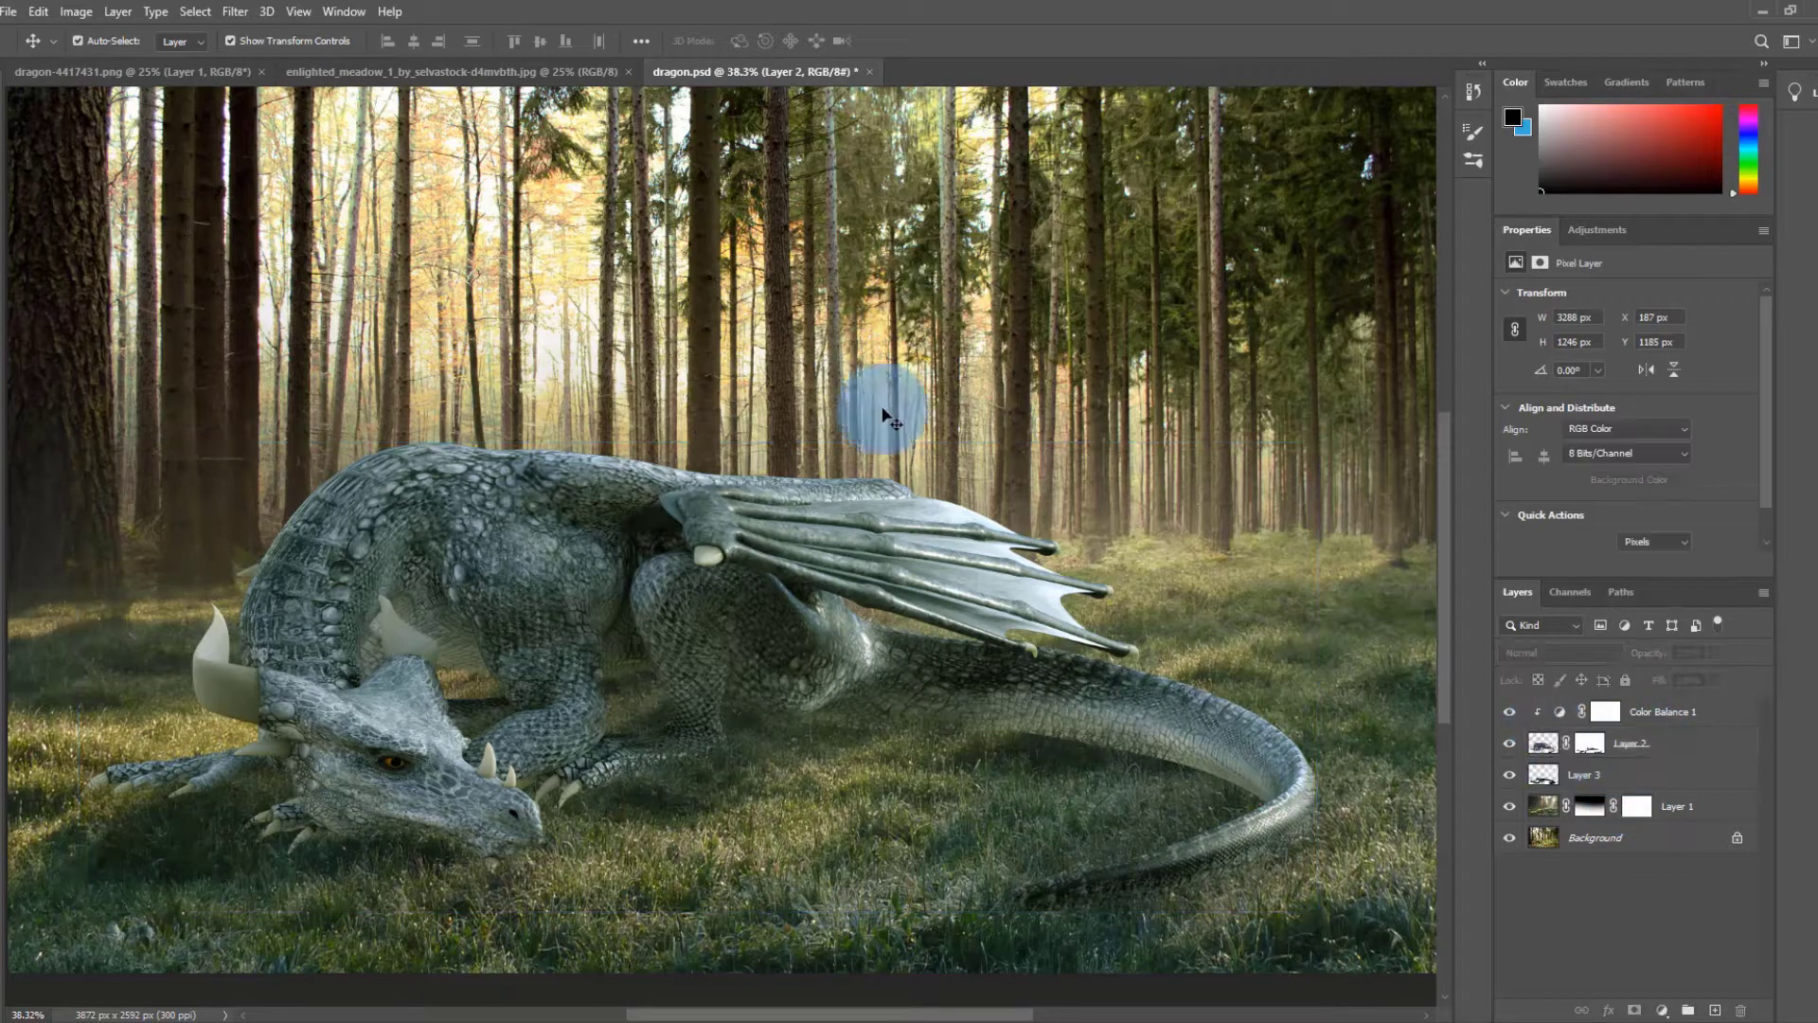
key(m)
key(v)
click(626, 539)
click(1544, 748)
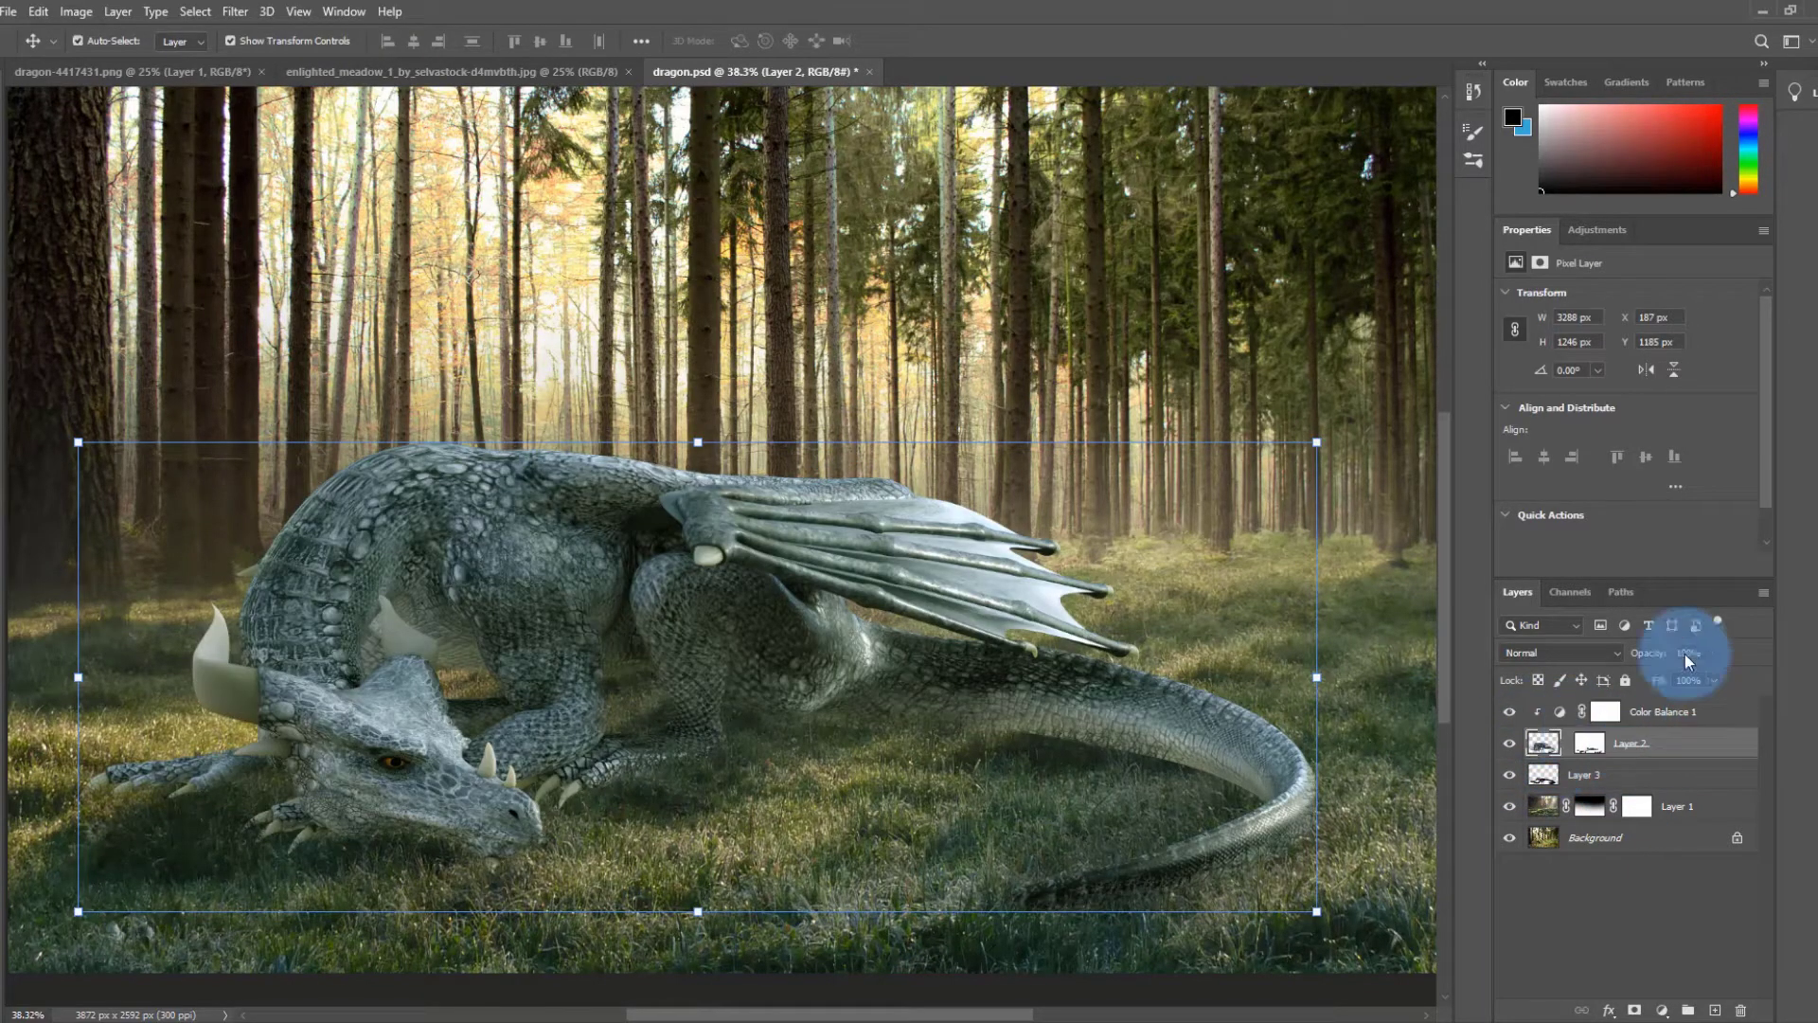
- Add a clipped Levels adjustment to the dragon with shadows 21, midtones 0.95, slightly lowered highlights and output black 9, and save the document
click(1598, 229)
click(1572, 274)
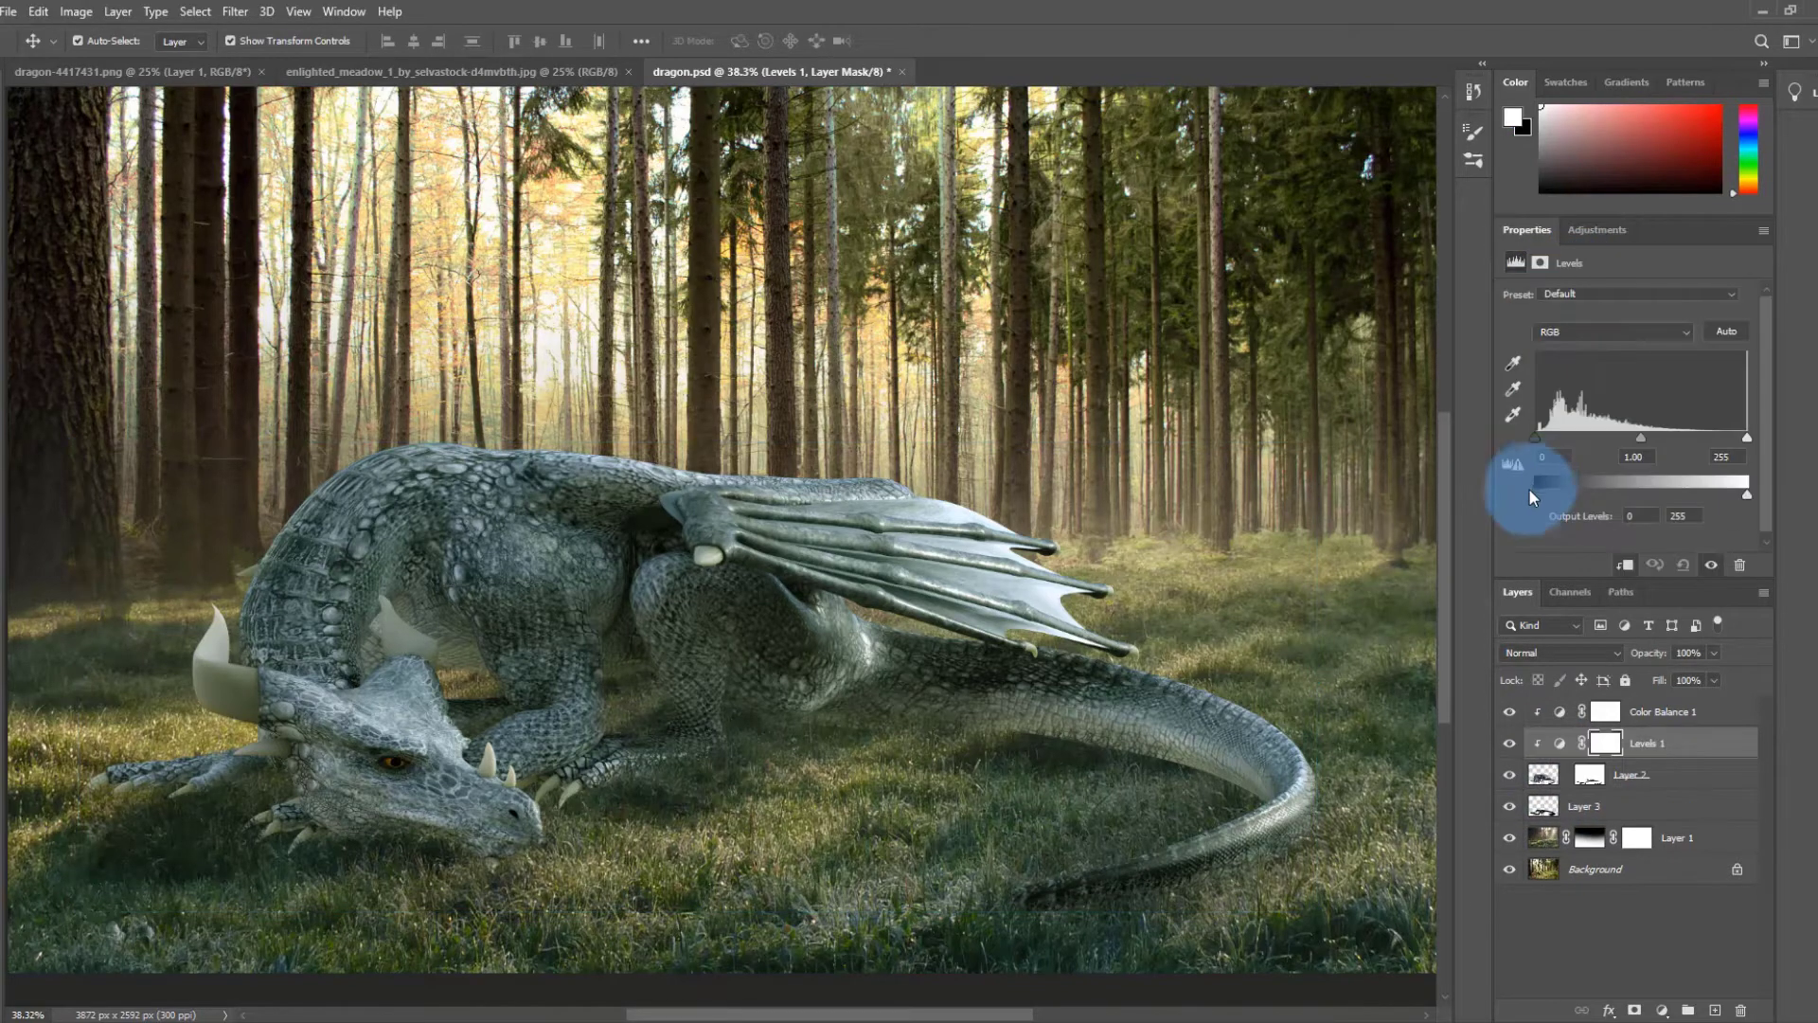
drag(1535, 493, 1543, 490)
drag(1641, 438, 1553, 436)
drag(1744, 441, 1733, 440)
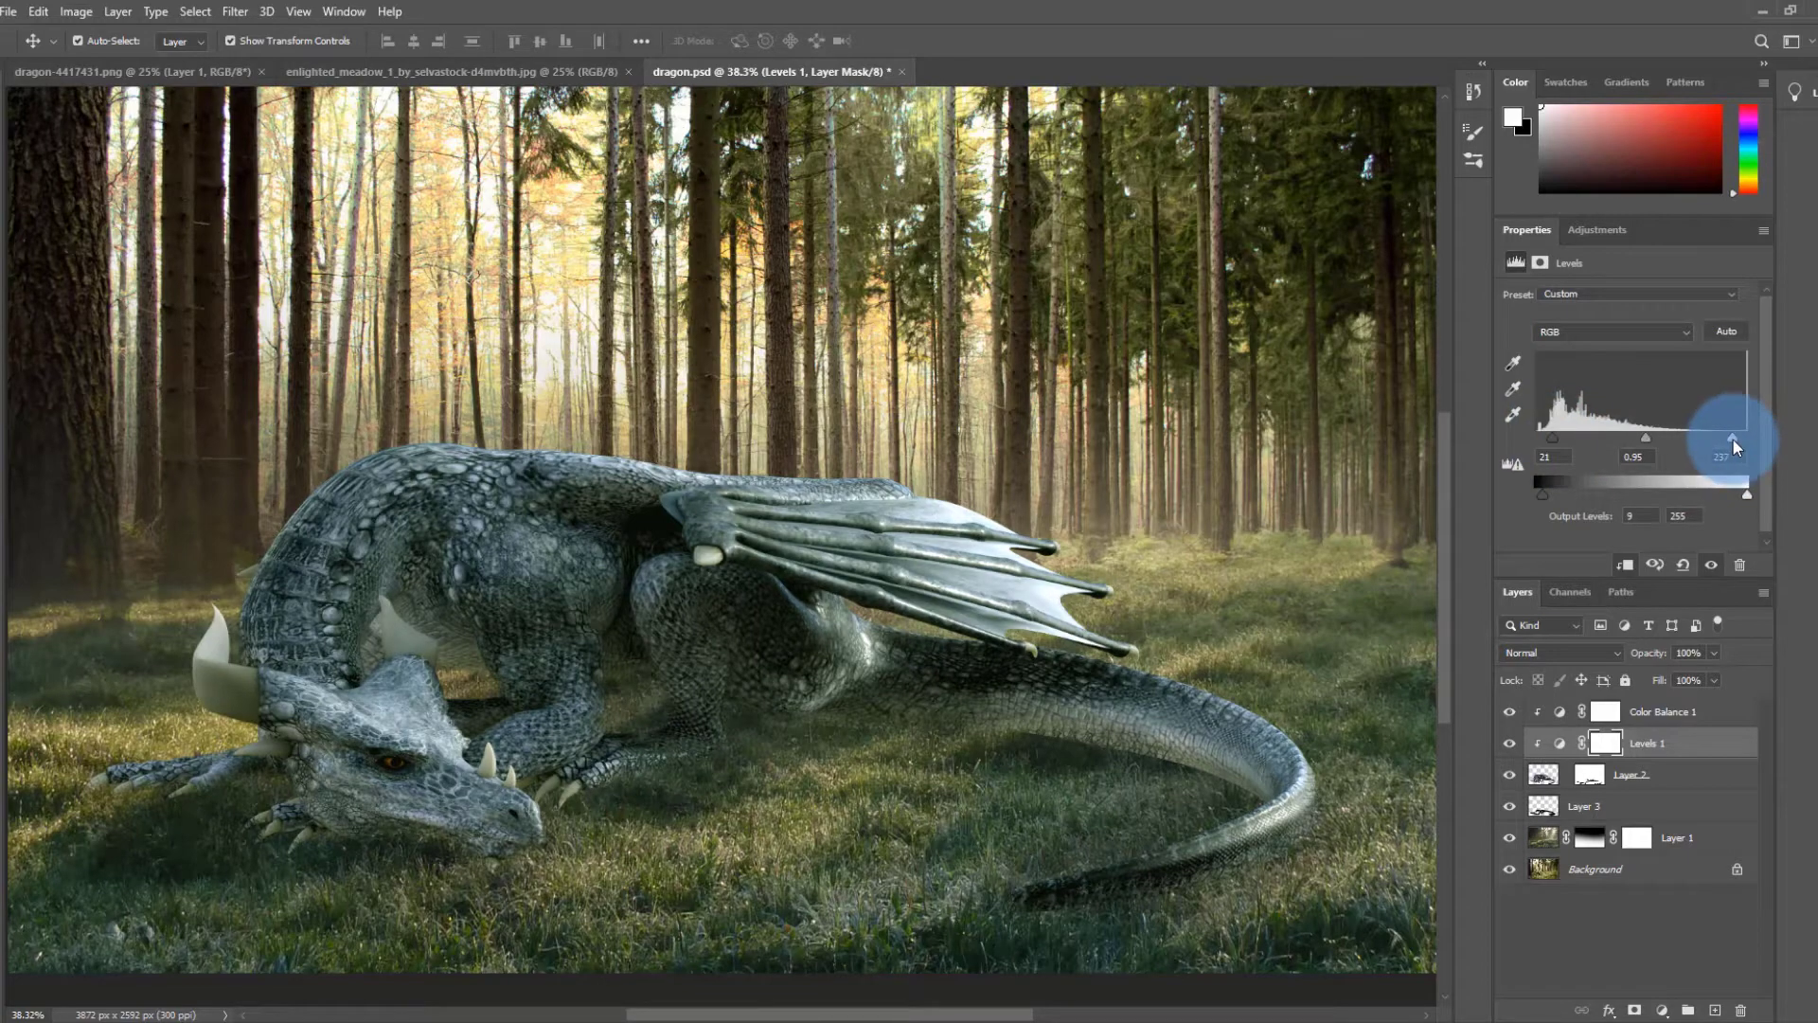
click(931, 518)
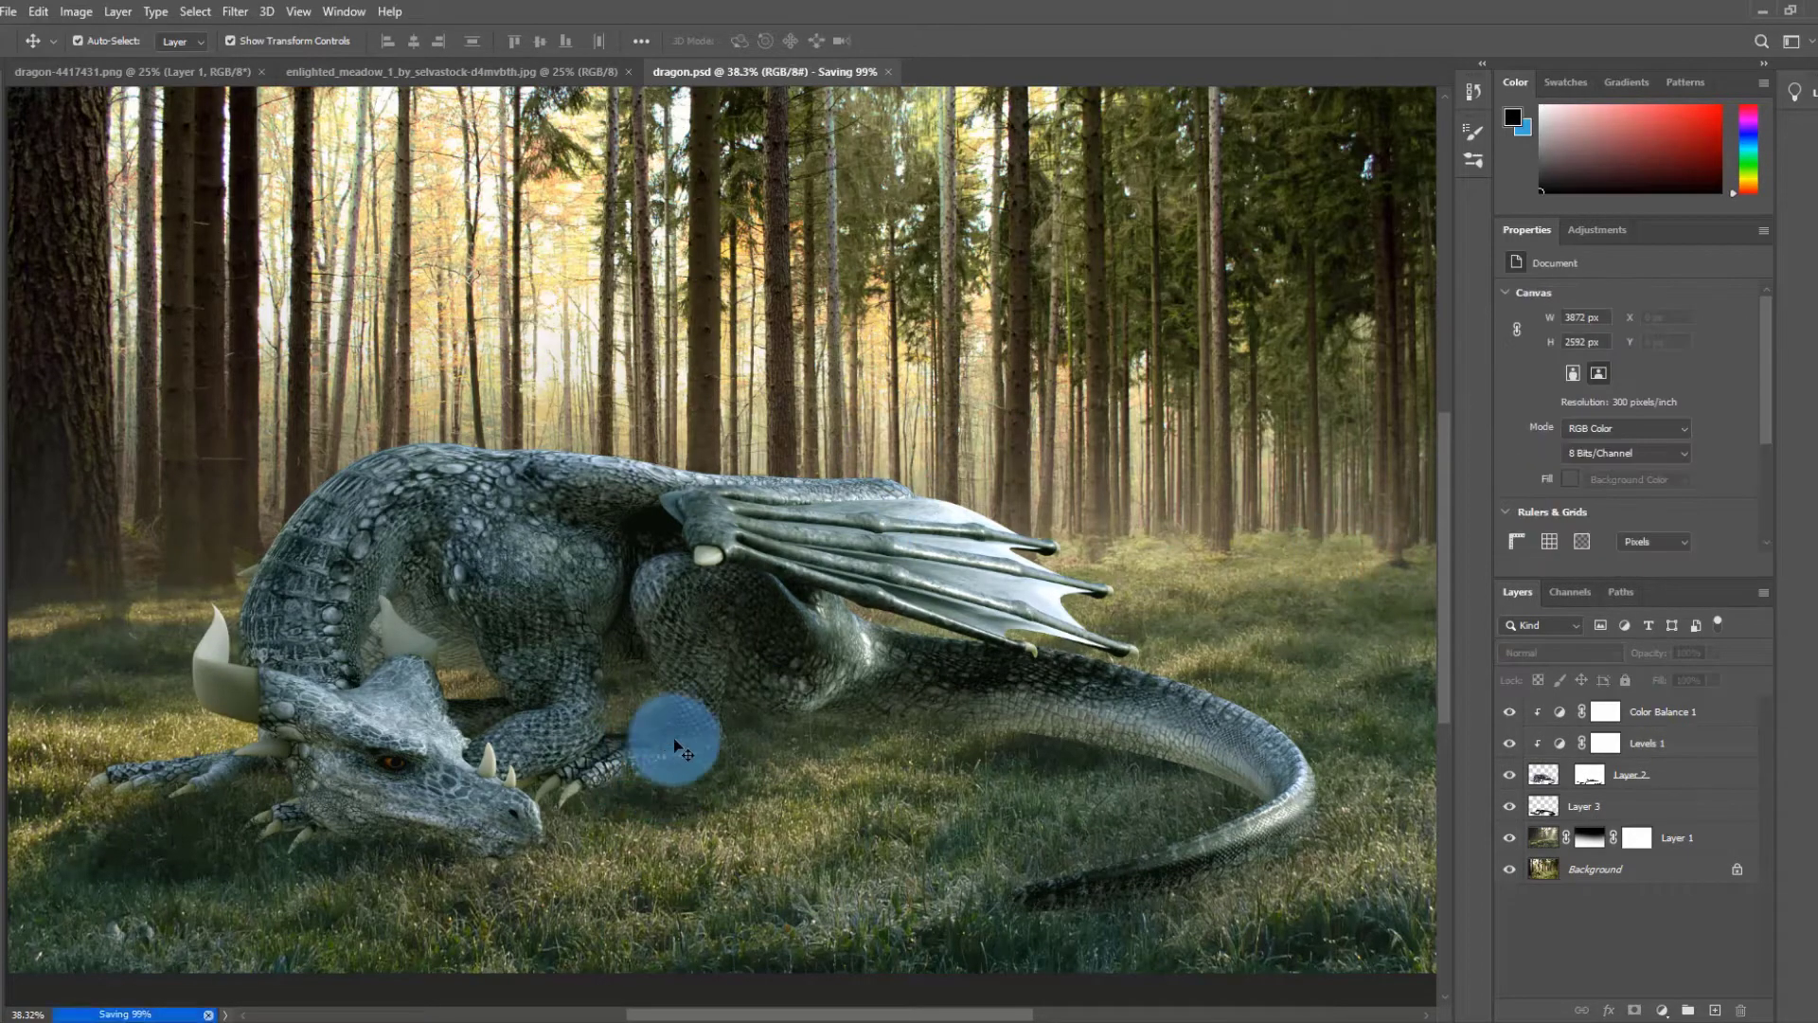
click(13, 11)
click(38, 53)
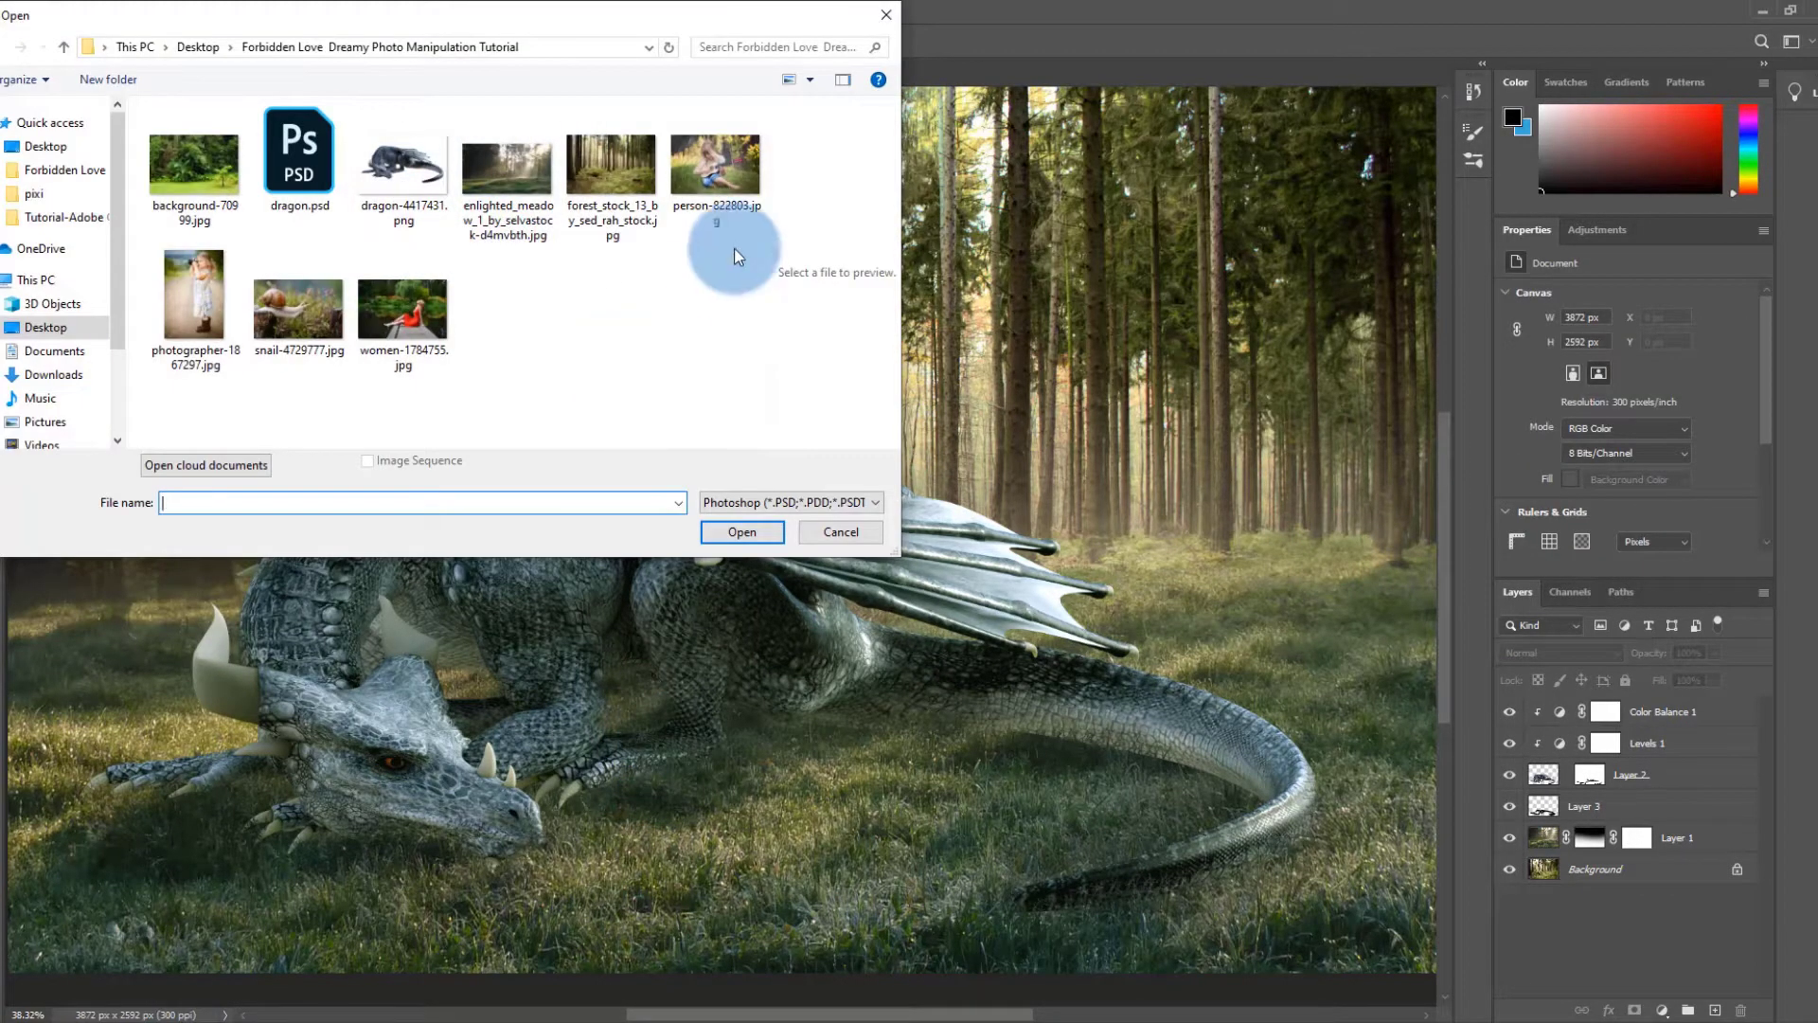
double_click(735, 248)
click(893, 481)
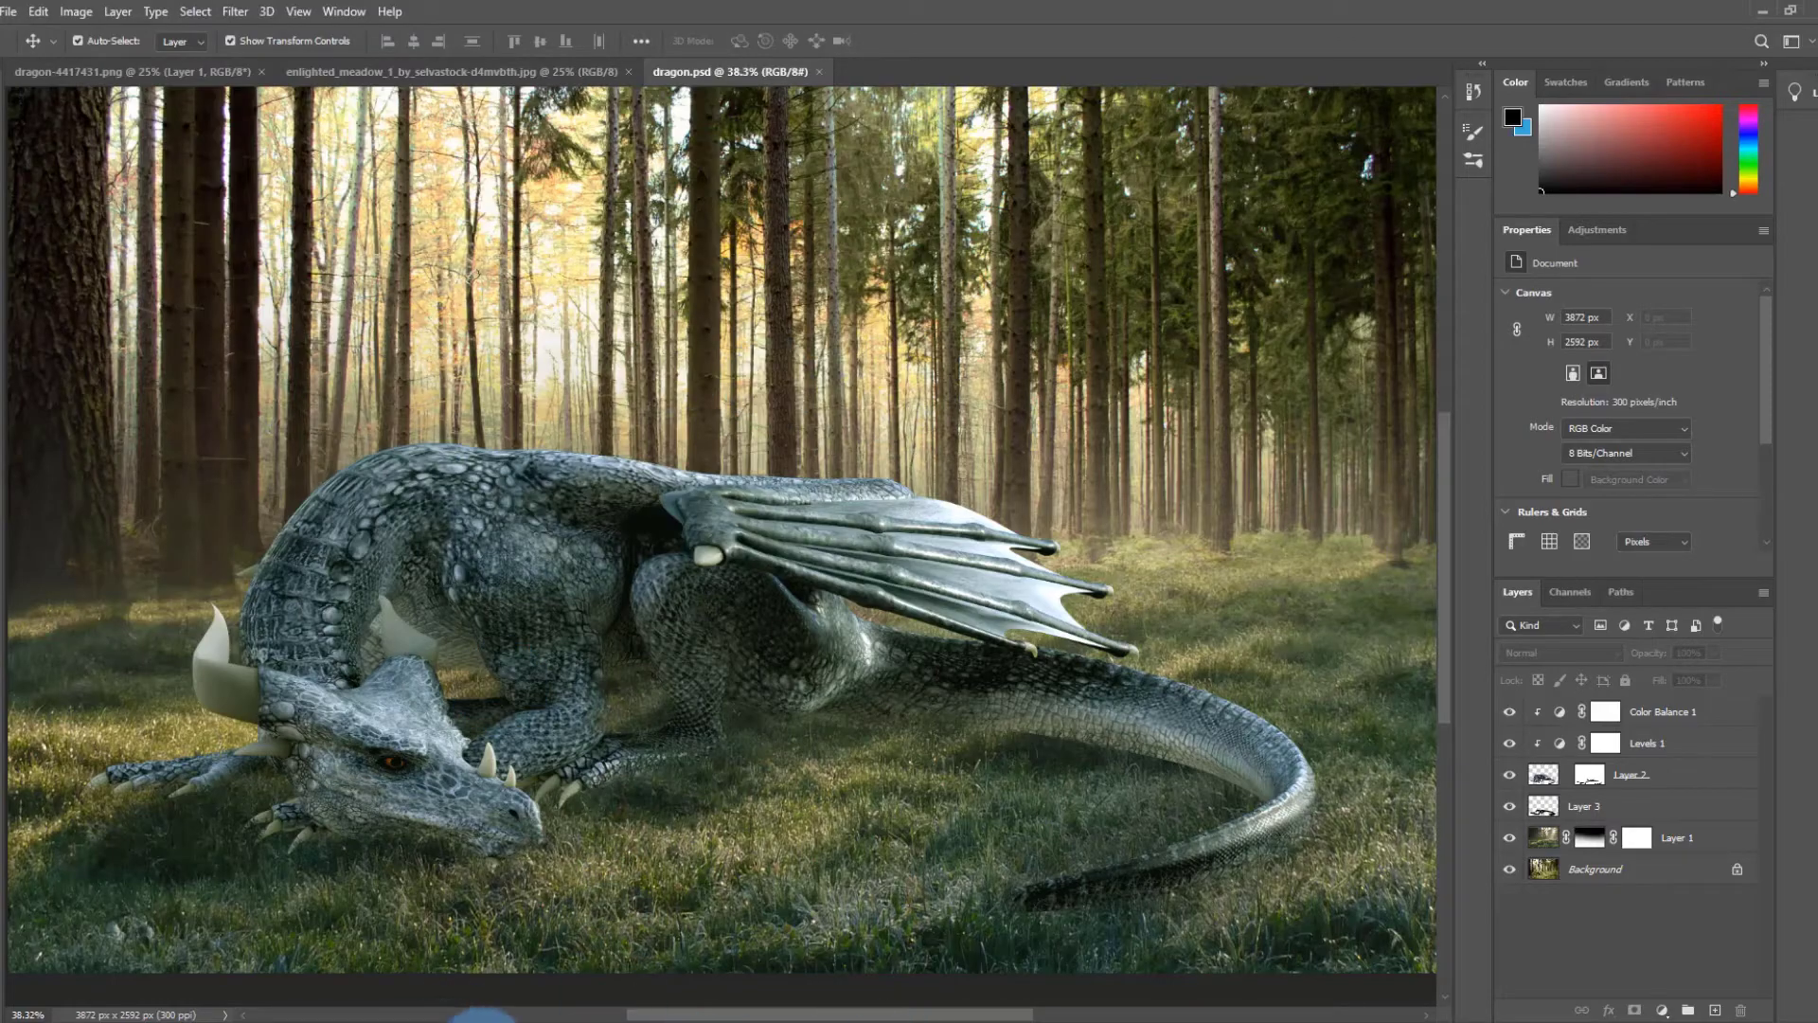
key(super+d)
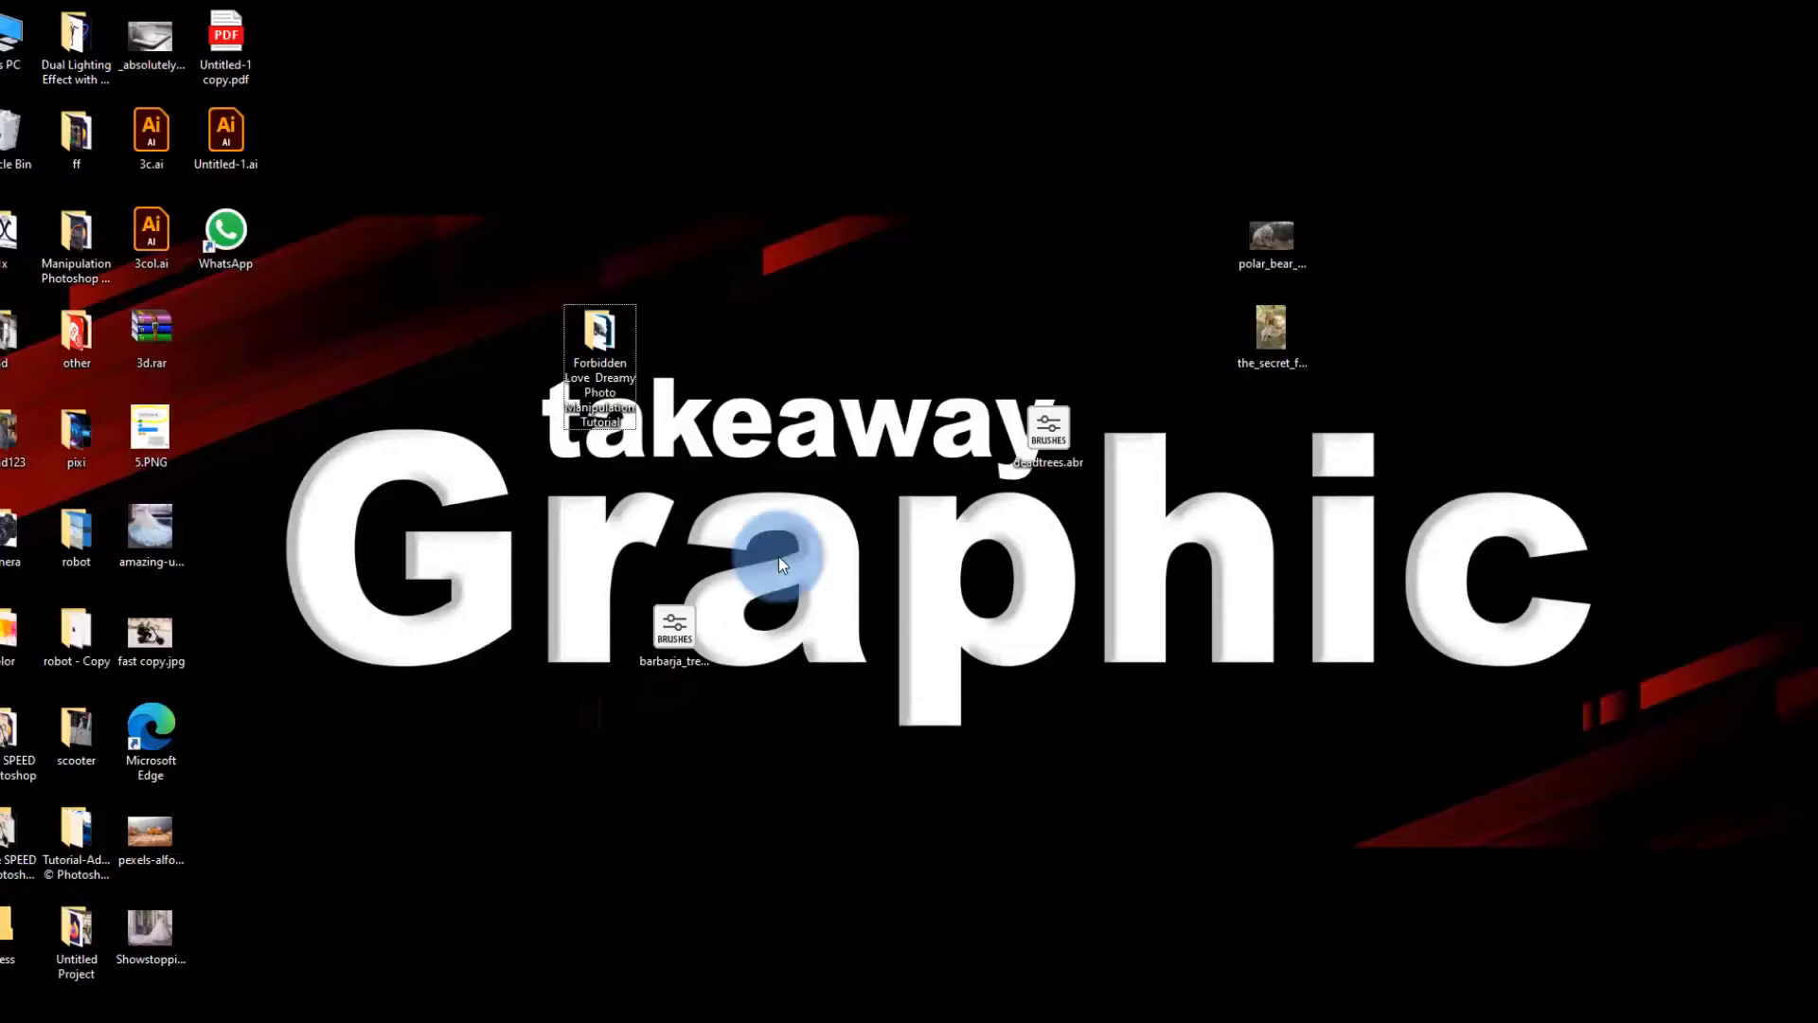
double_click(612, 334)
right_click(913, 264)
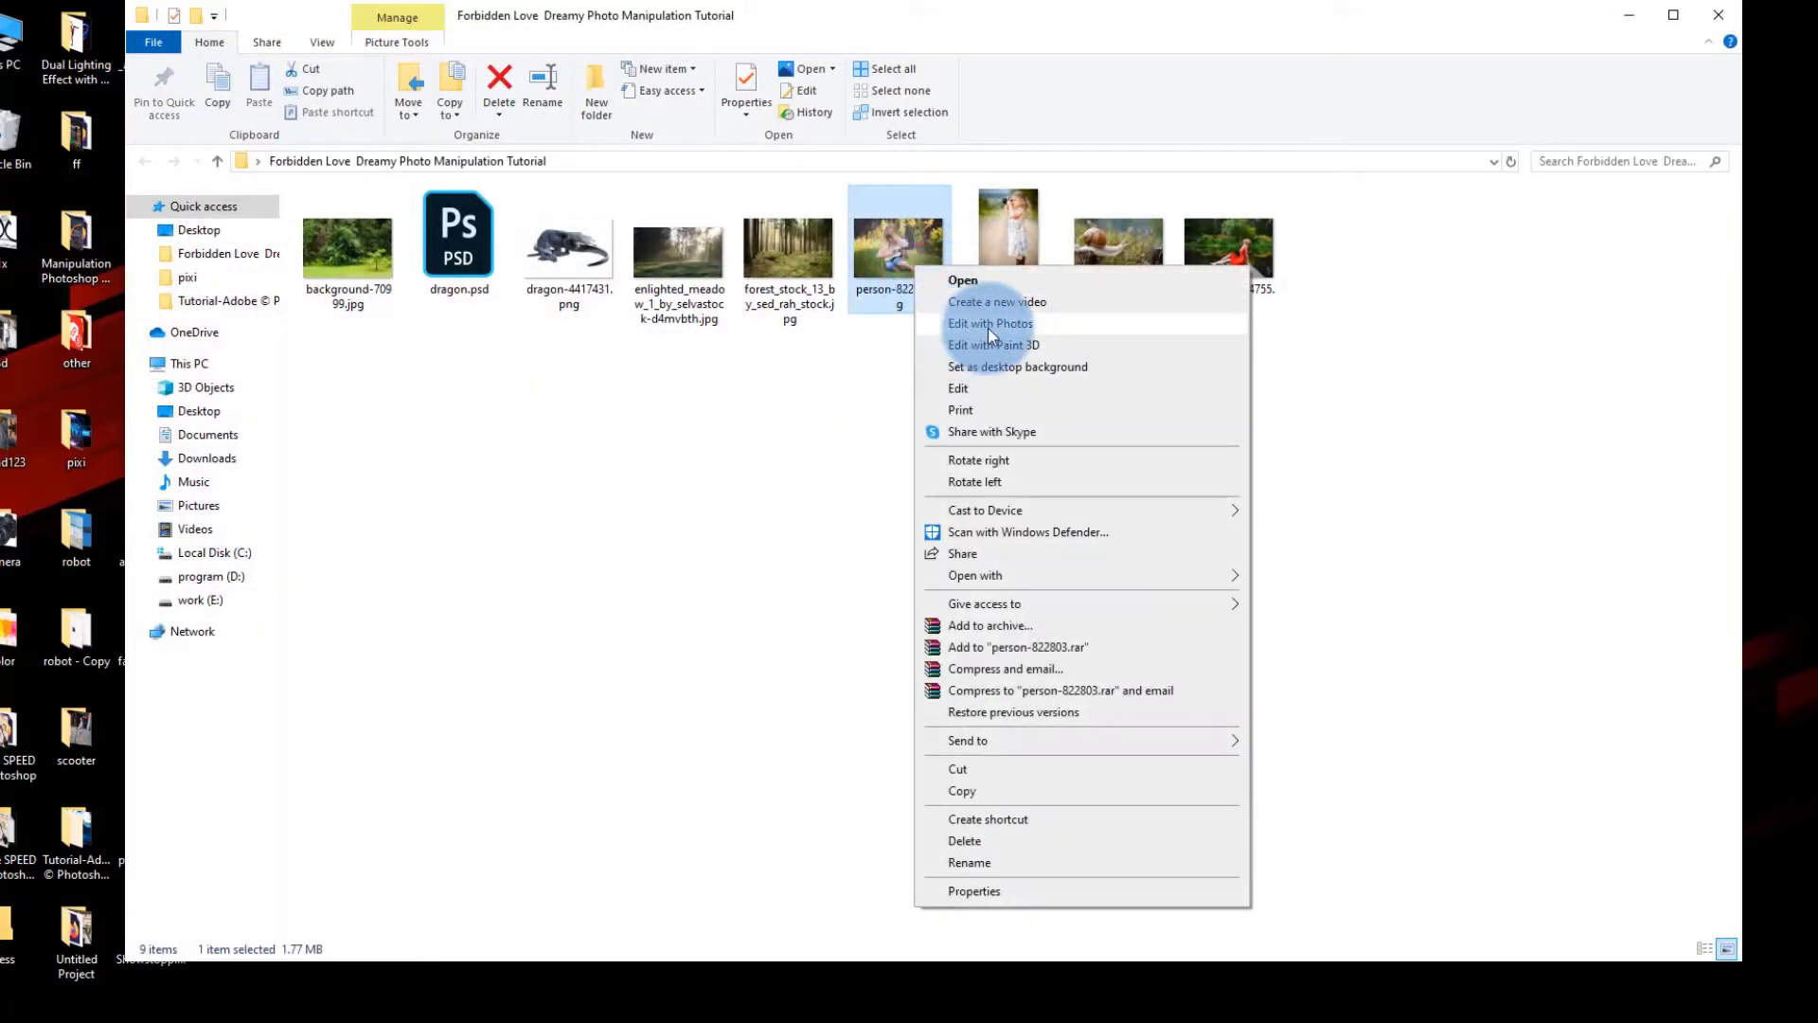
click(974, 390)
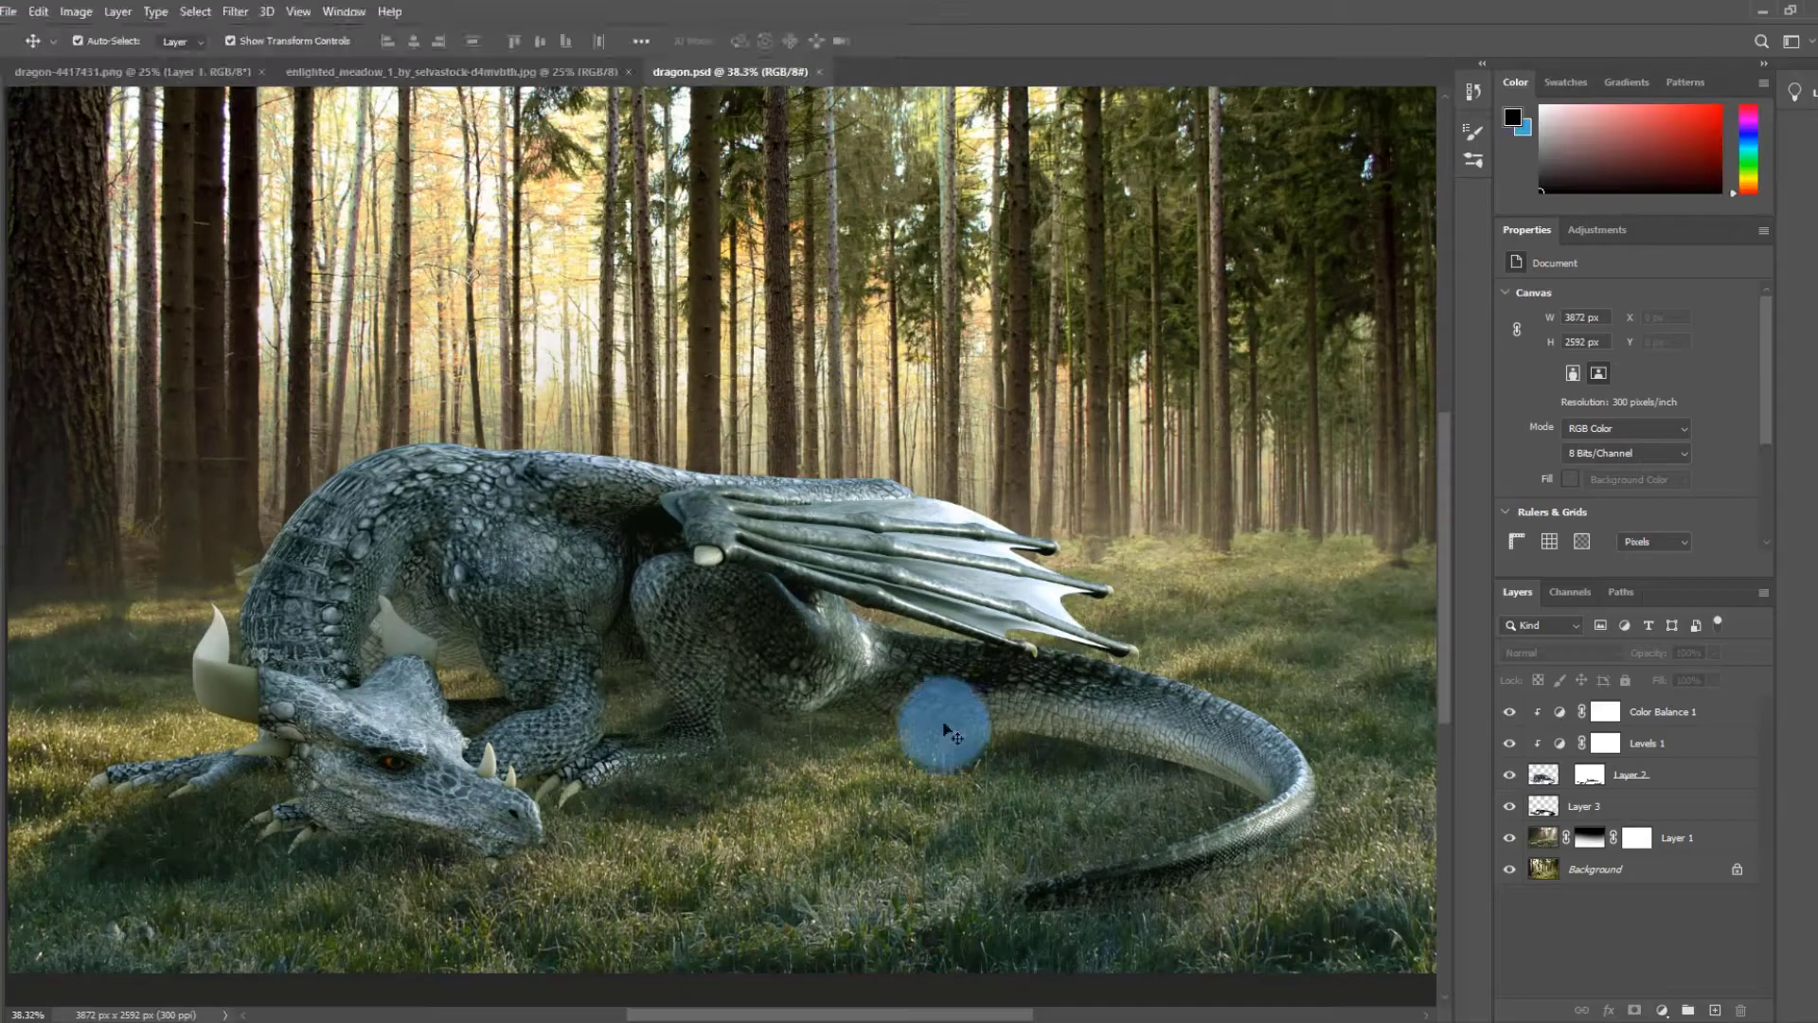
- Open person-822803.jpg and select the girl and her guitar with Quick Selection, including the guitar's neck and headstock
key(ctrl+o)
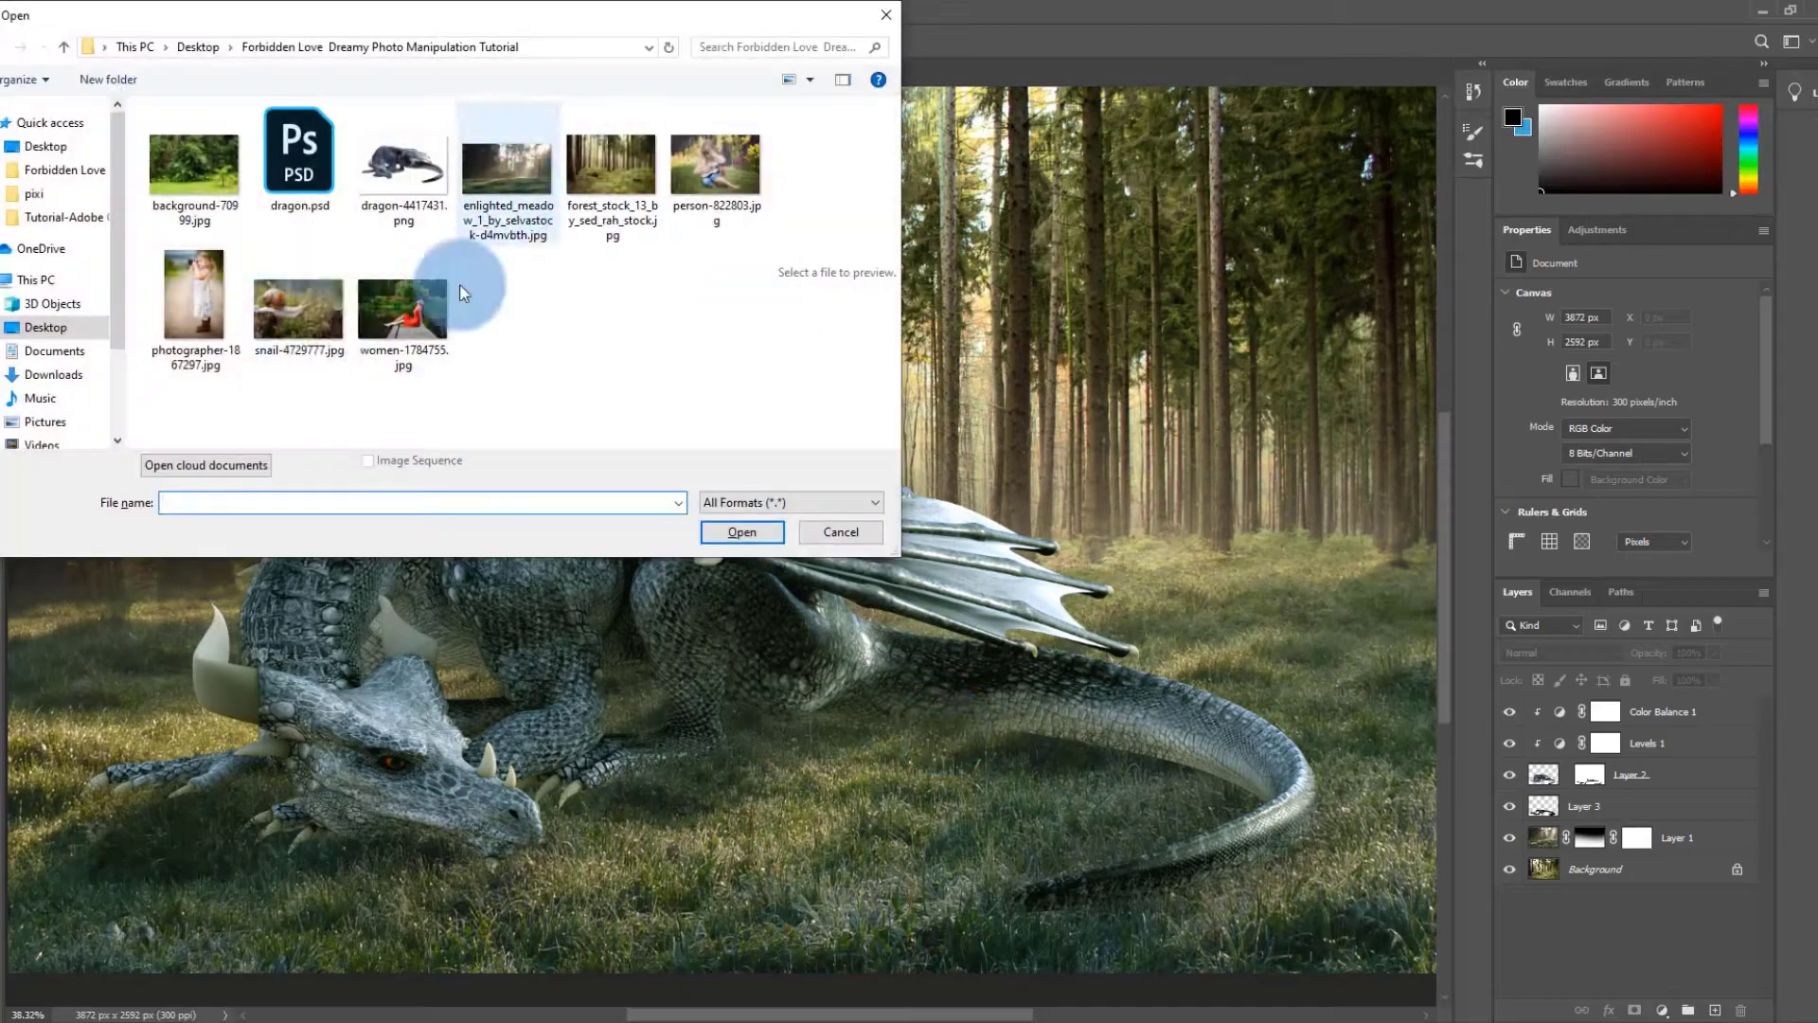
double_click(746, 172)
scroll(675, 691, up, 4)
click(1, 192)
mouse_move(579, 223)
mouse_down()
mouse_move(539, 343)
mouse_move(528, 552)
mouse_move(618, 887)
mouse_move(1089, 912)
mouse_up()
drag(830, 580, 646, 173)
scroll(1053, 519, up, 4)
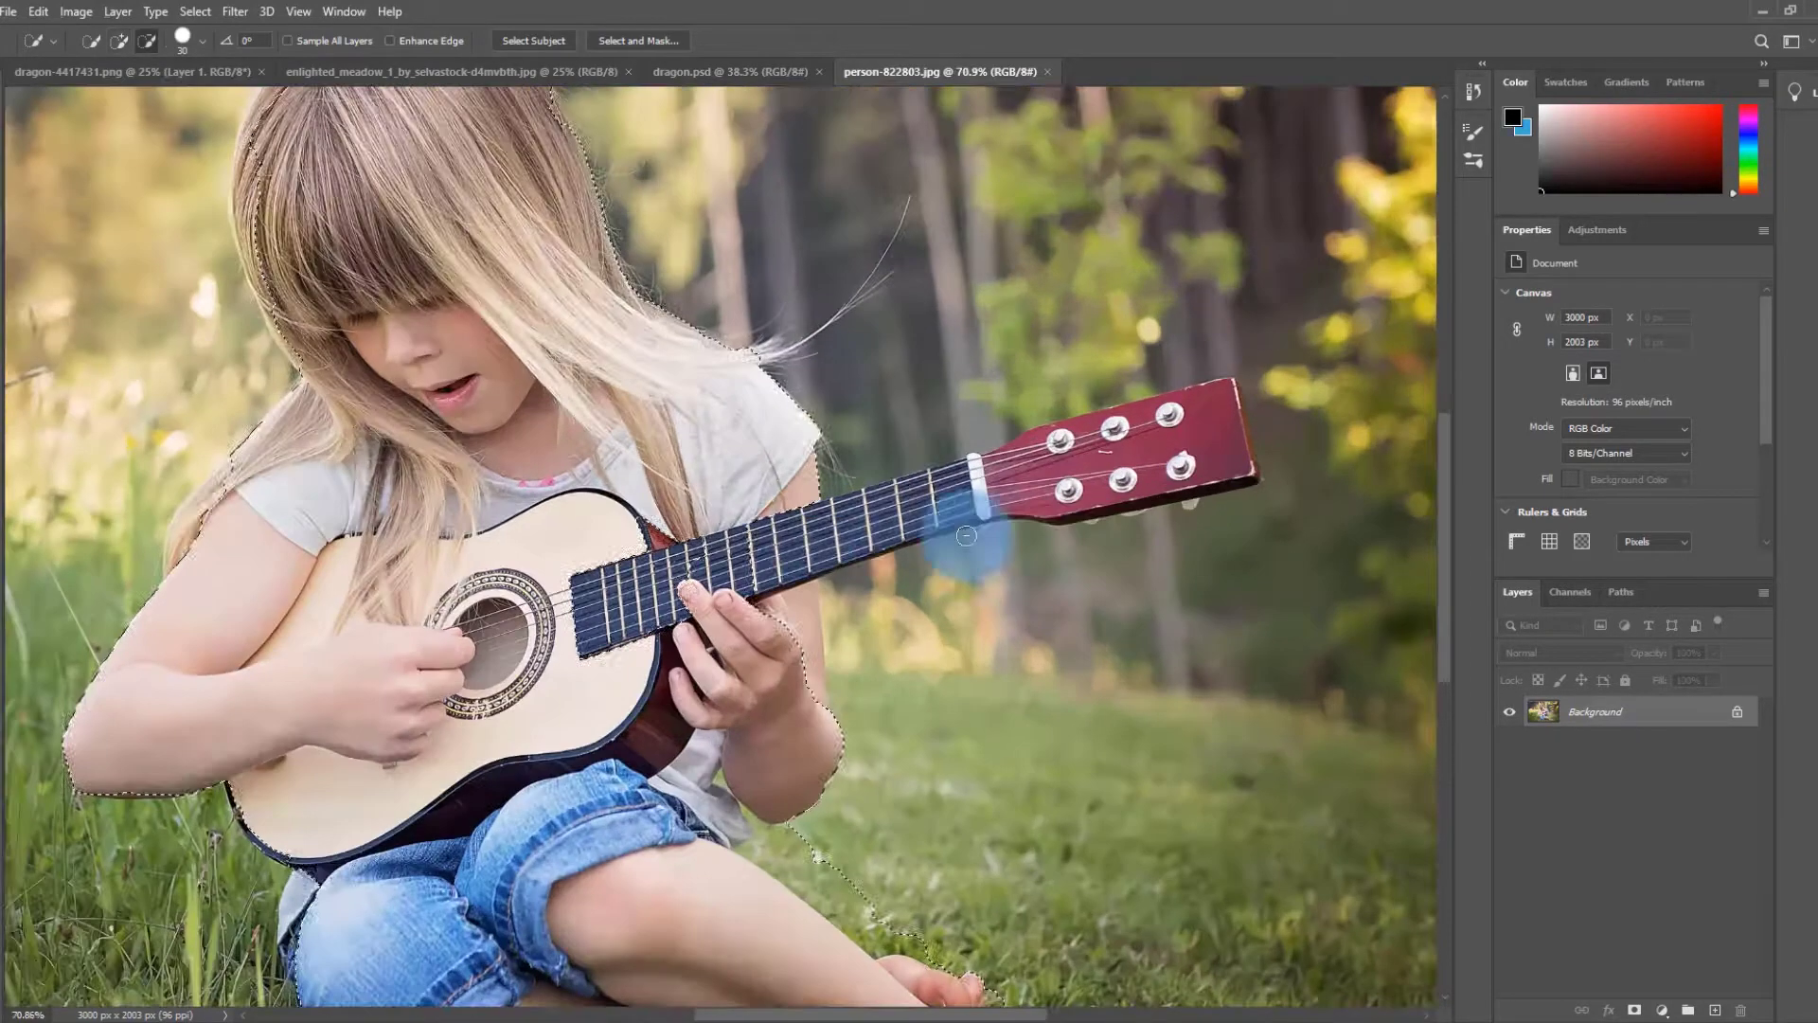
mouse_move(764, 568)
mouse_down()
mouse_move(1110, 456)
mouse_move(1029, 509)
mouse_up()
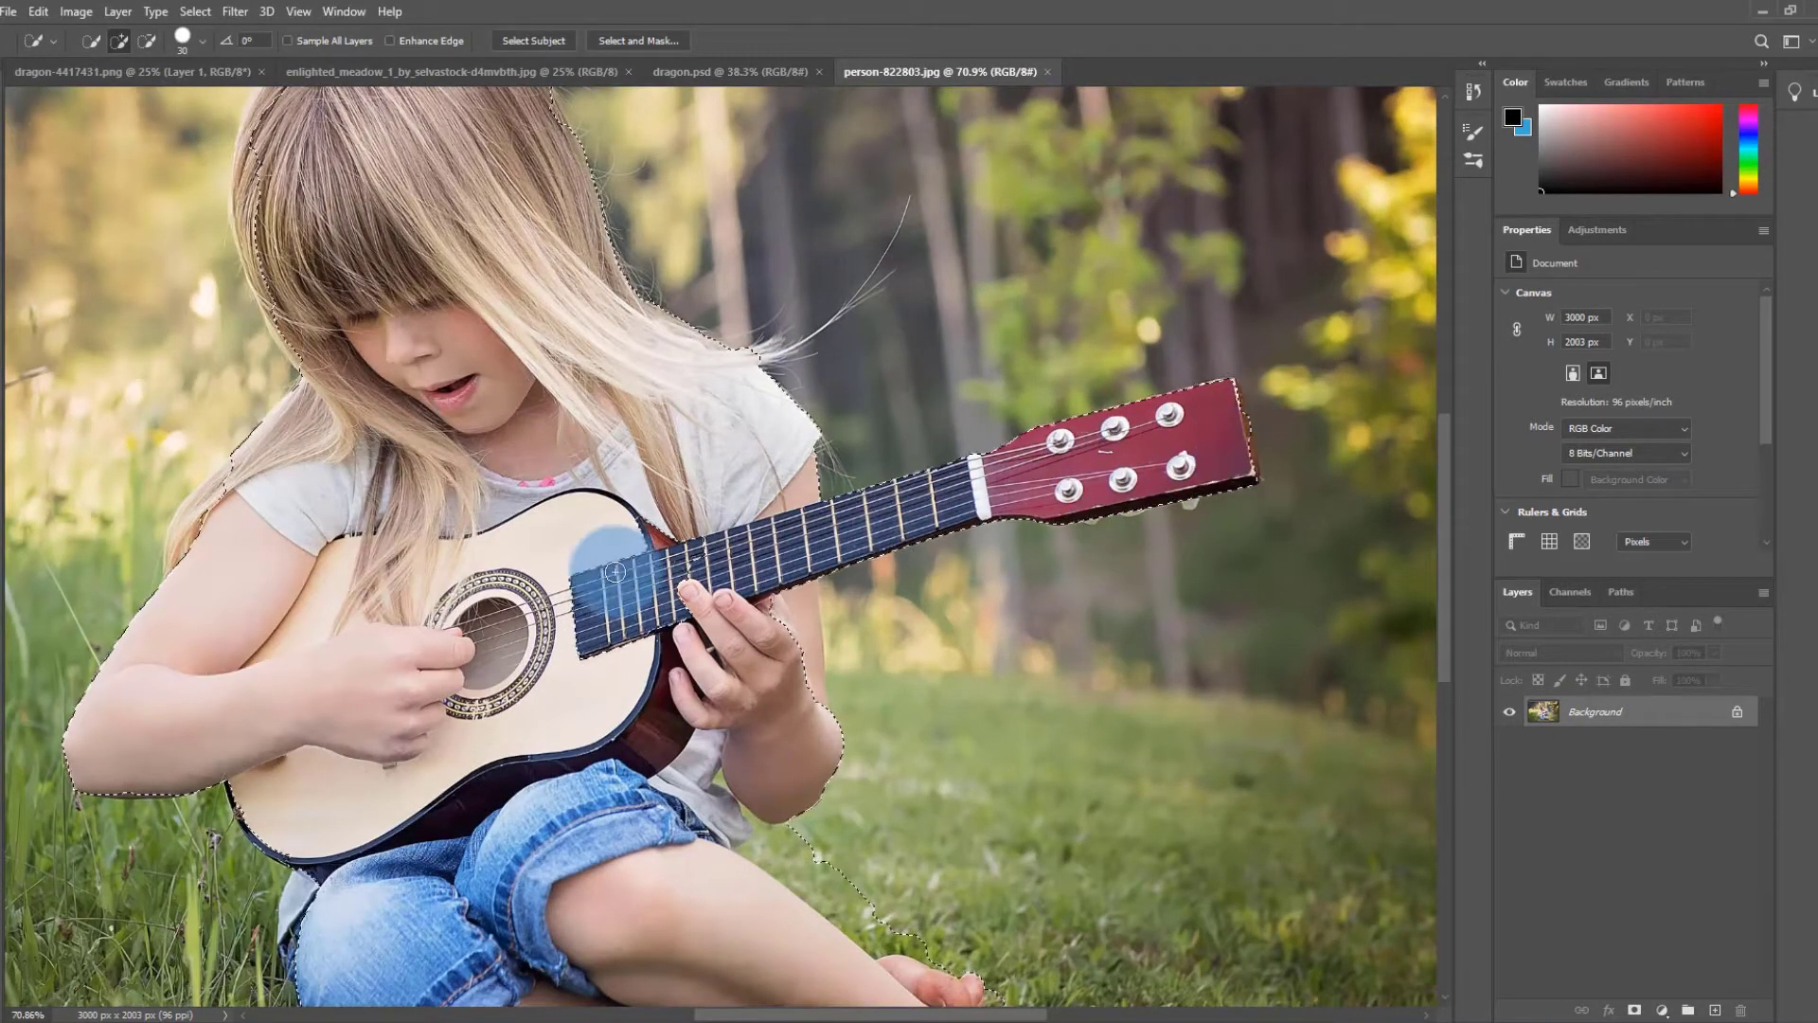
- Extend the selection along the outer edge of the girl's hair beside her forehead and cheek
scroll(670, 508, down, 5)
scroll(446, 398, up, 3)
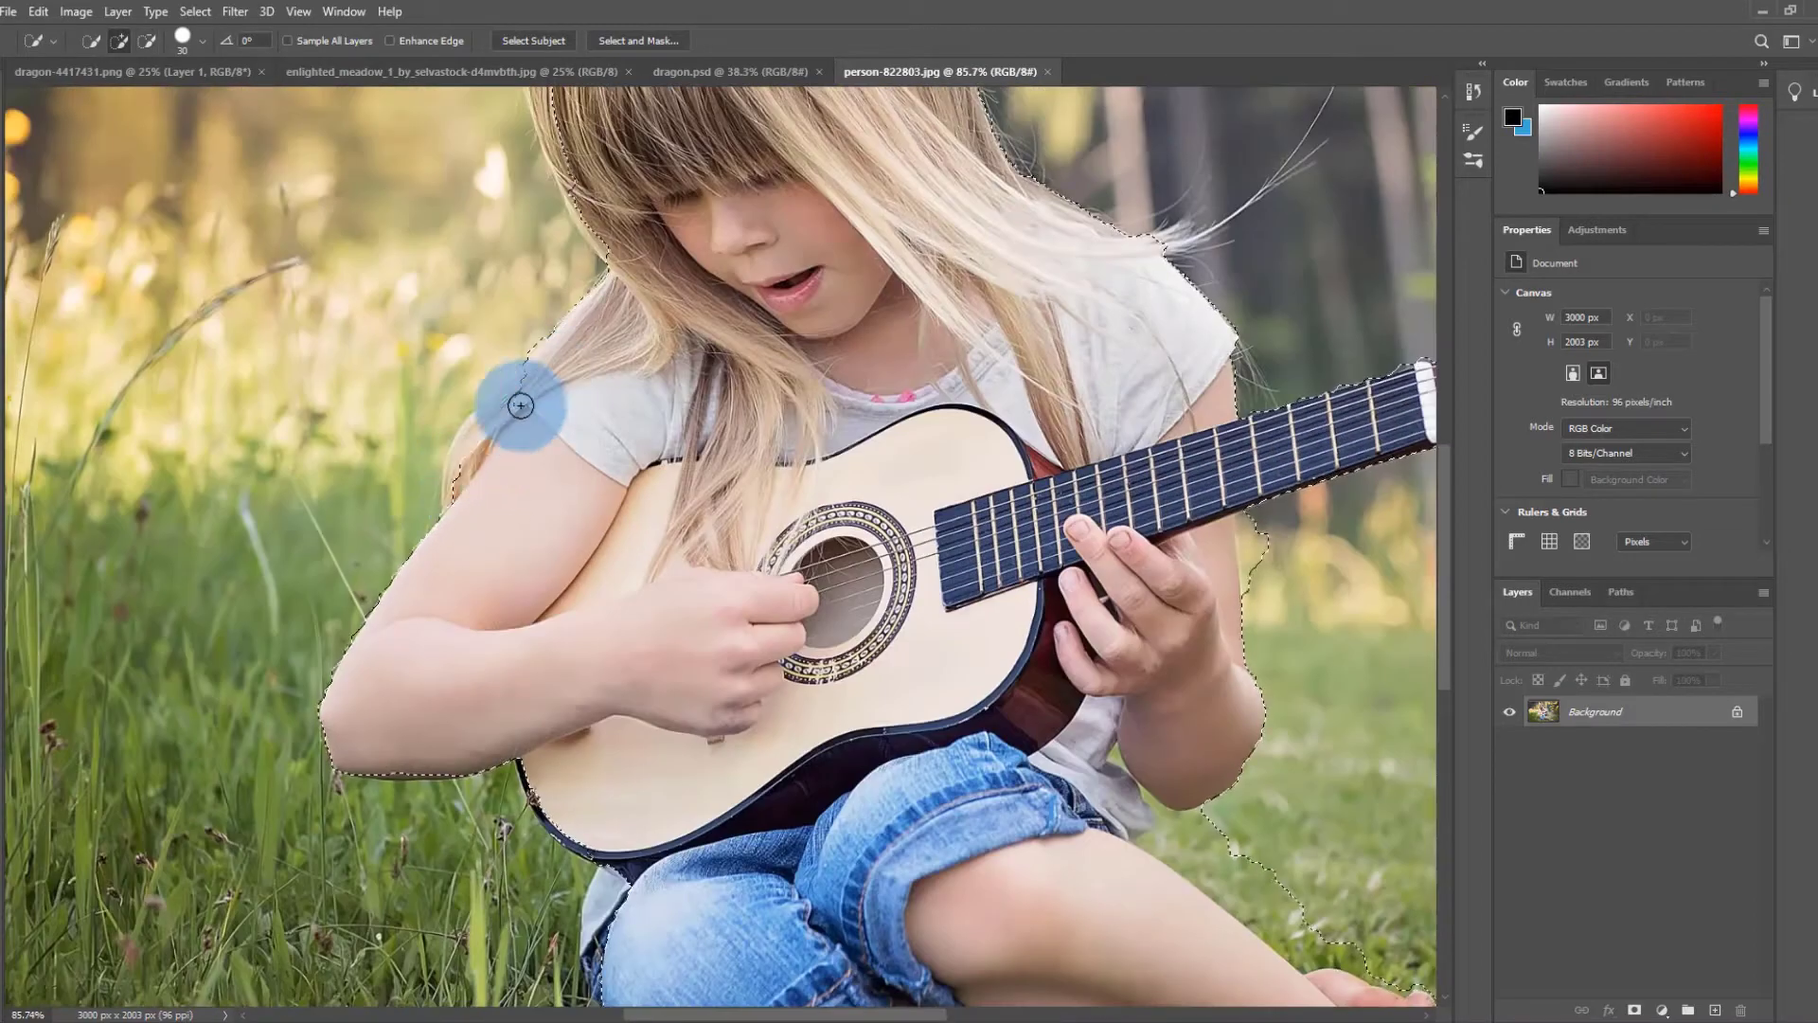
scroll(779, 455, up, 3)
scroll(620, 136, up, 4)
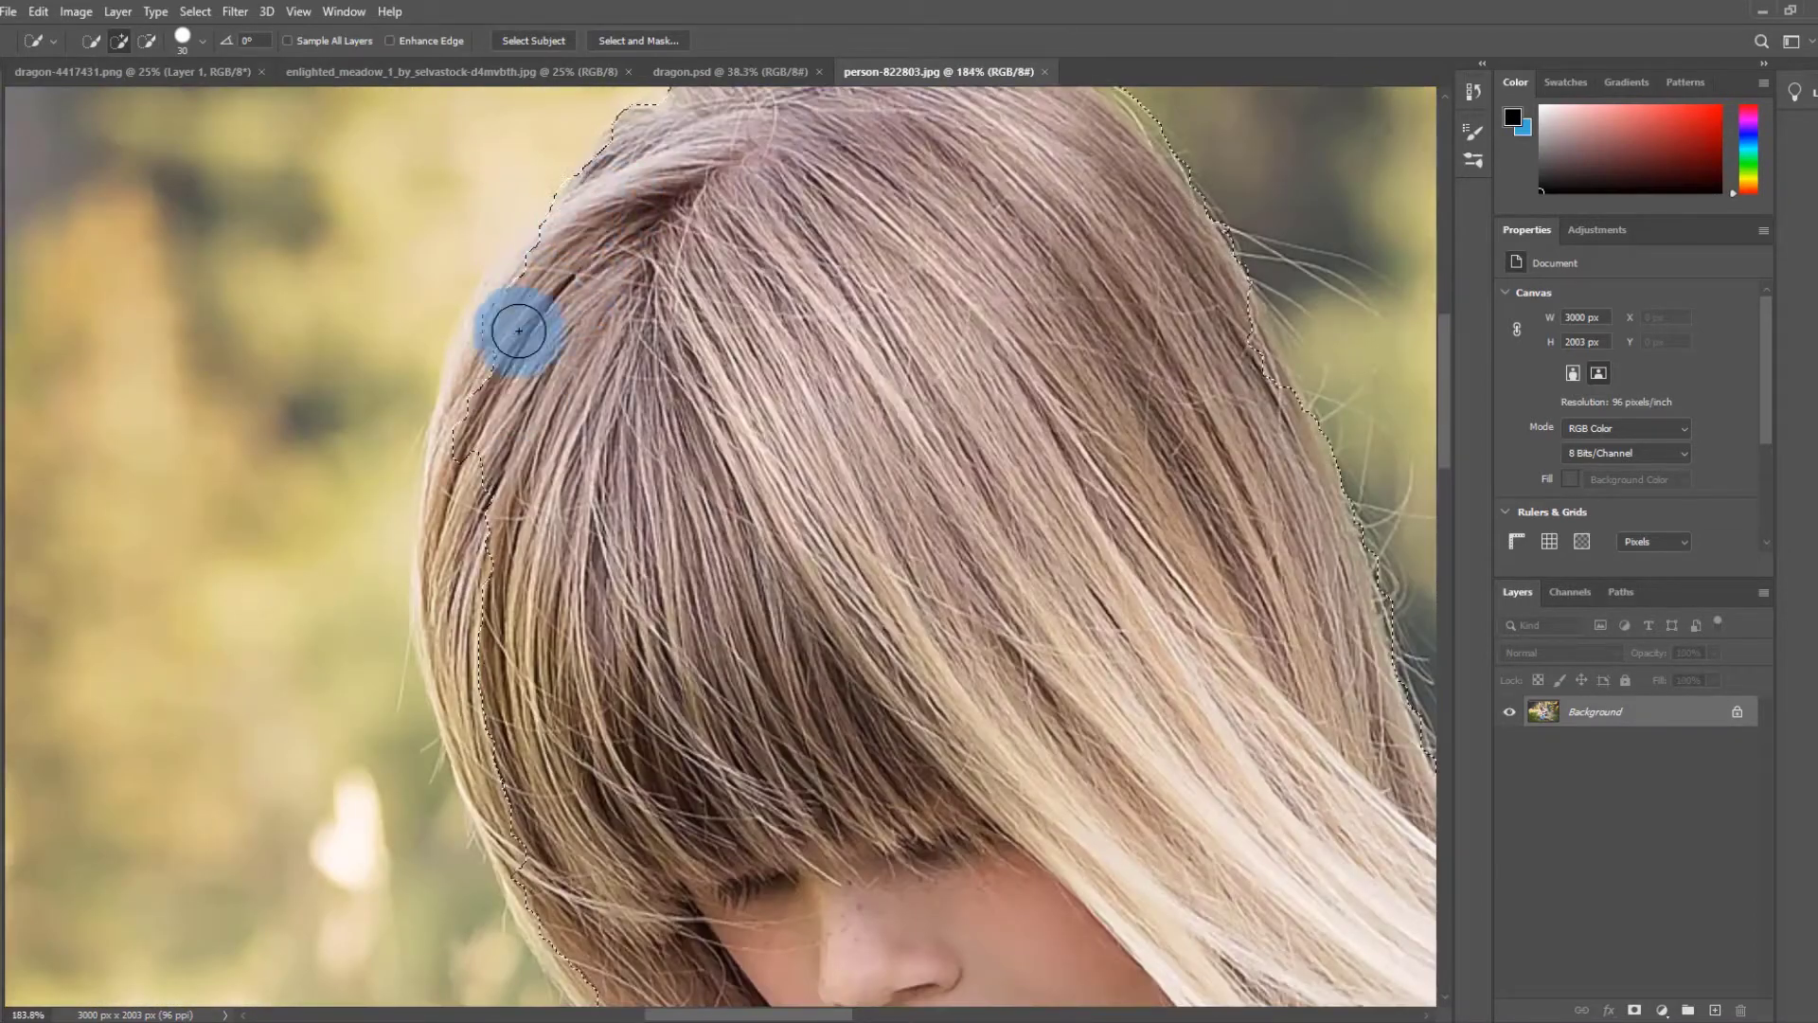
scroll(491, 662, down, 1)
mouse_move(446, 503)
mouse_down()
mouse_move(510, 639)
mouse_move(489, 662)
mouse_move(601, 947)
mouse_up()
scroll(496, 752, down, 1)
key(super)
key(super)
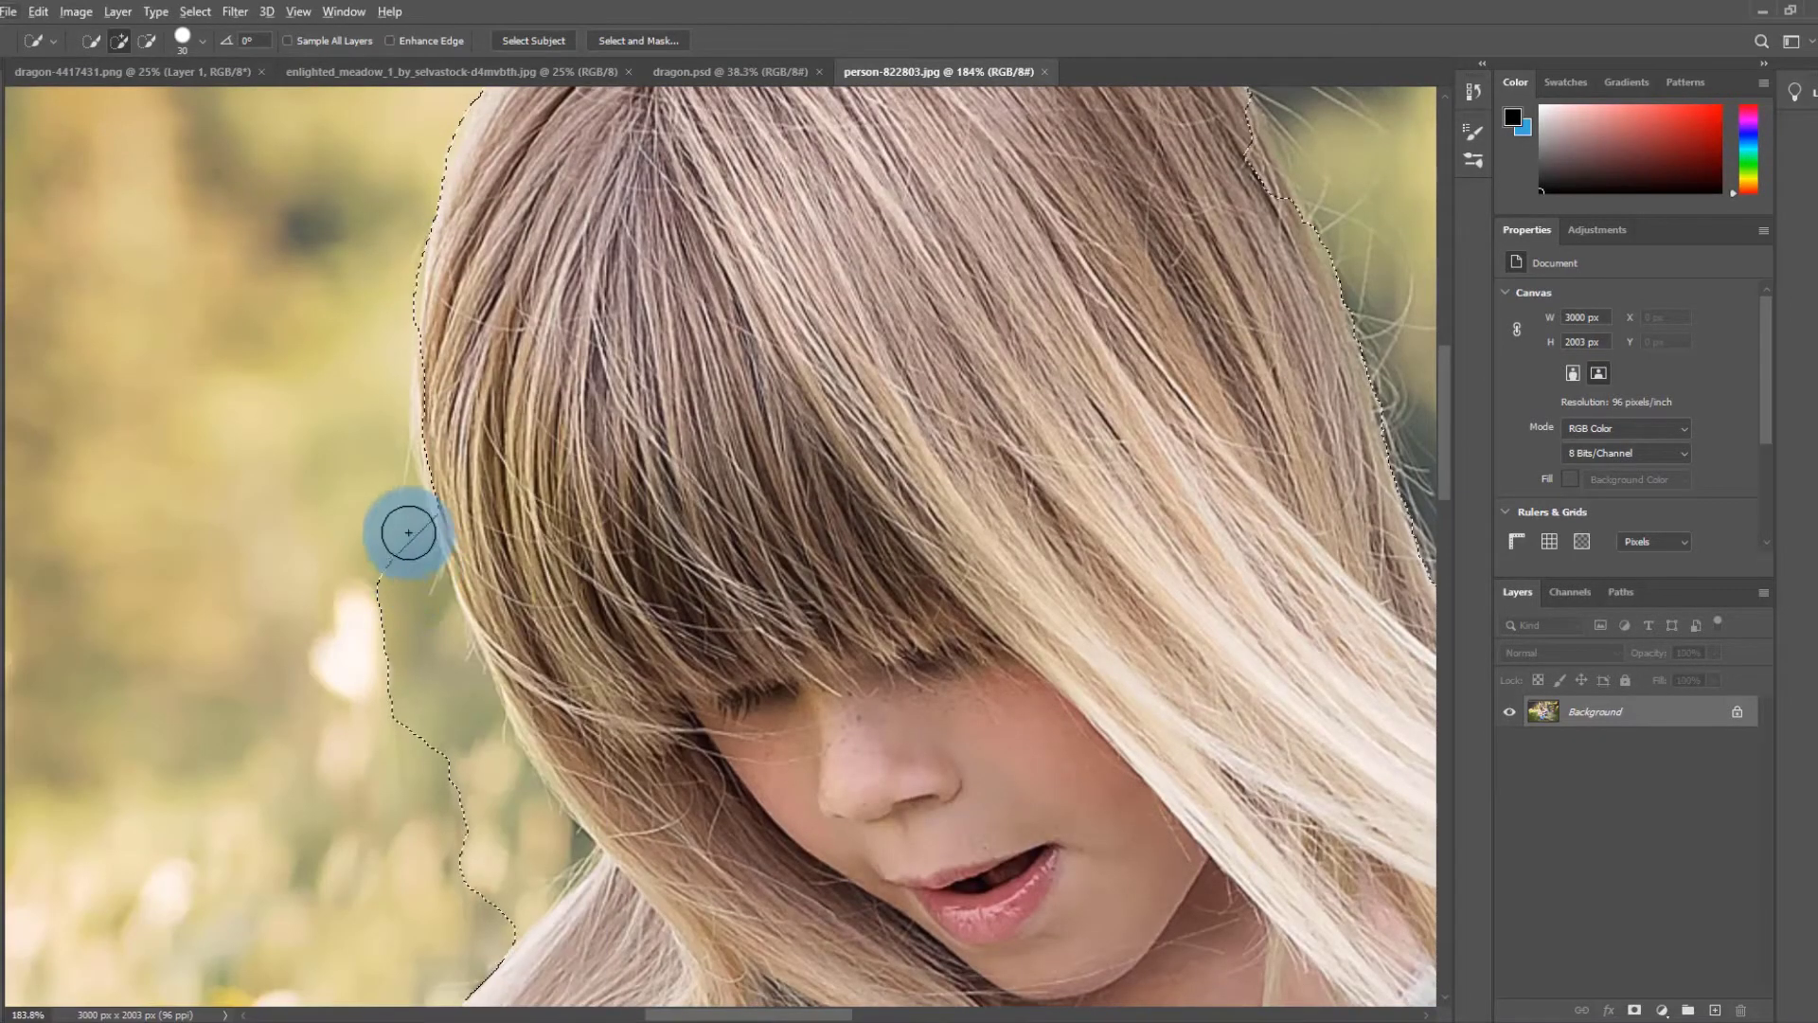
- Subtract the blurred background beside the girl's hair from the selection with Quick Selection
key(super)
click(149, 41)
mouse_move(430, 641)
mouse_down()
mouse_move(491, 843)
mouse_move(529, 875)
mouse_up()
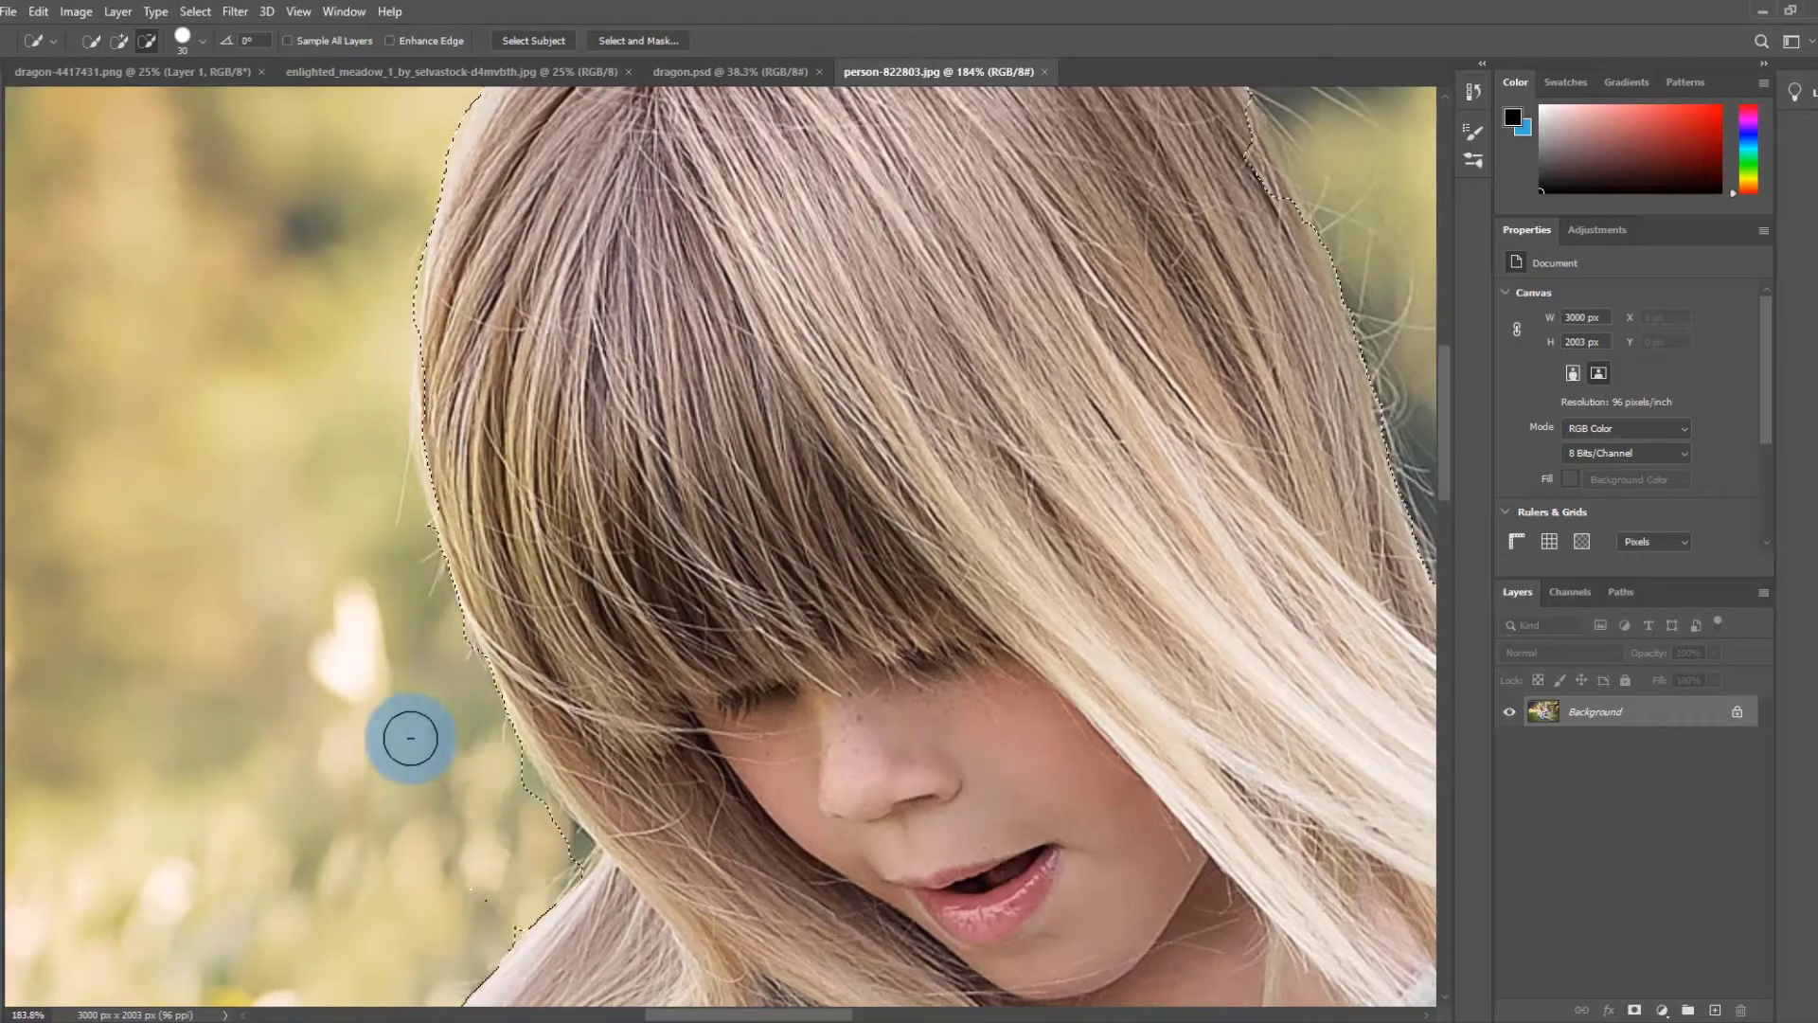
mouse_move(410, 738)
mouse_down()
mouse_move(491, 844)
mouse_move(539, 832)
mouse_up()
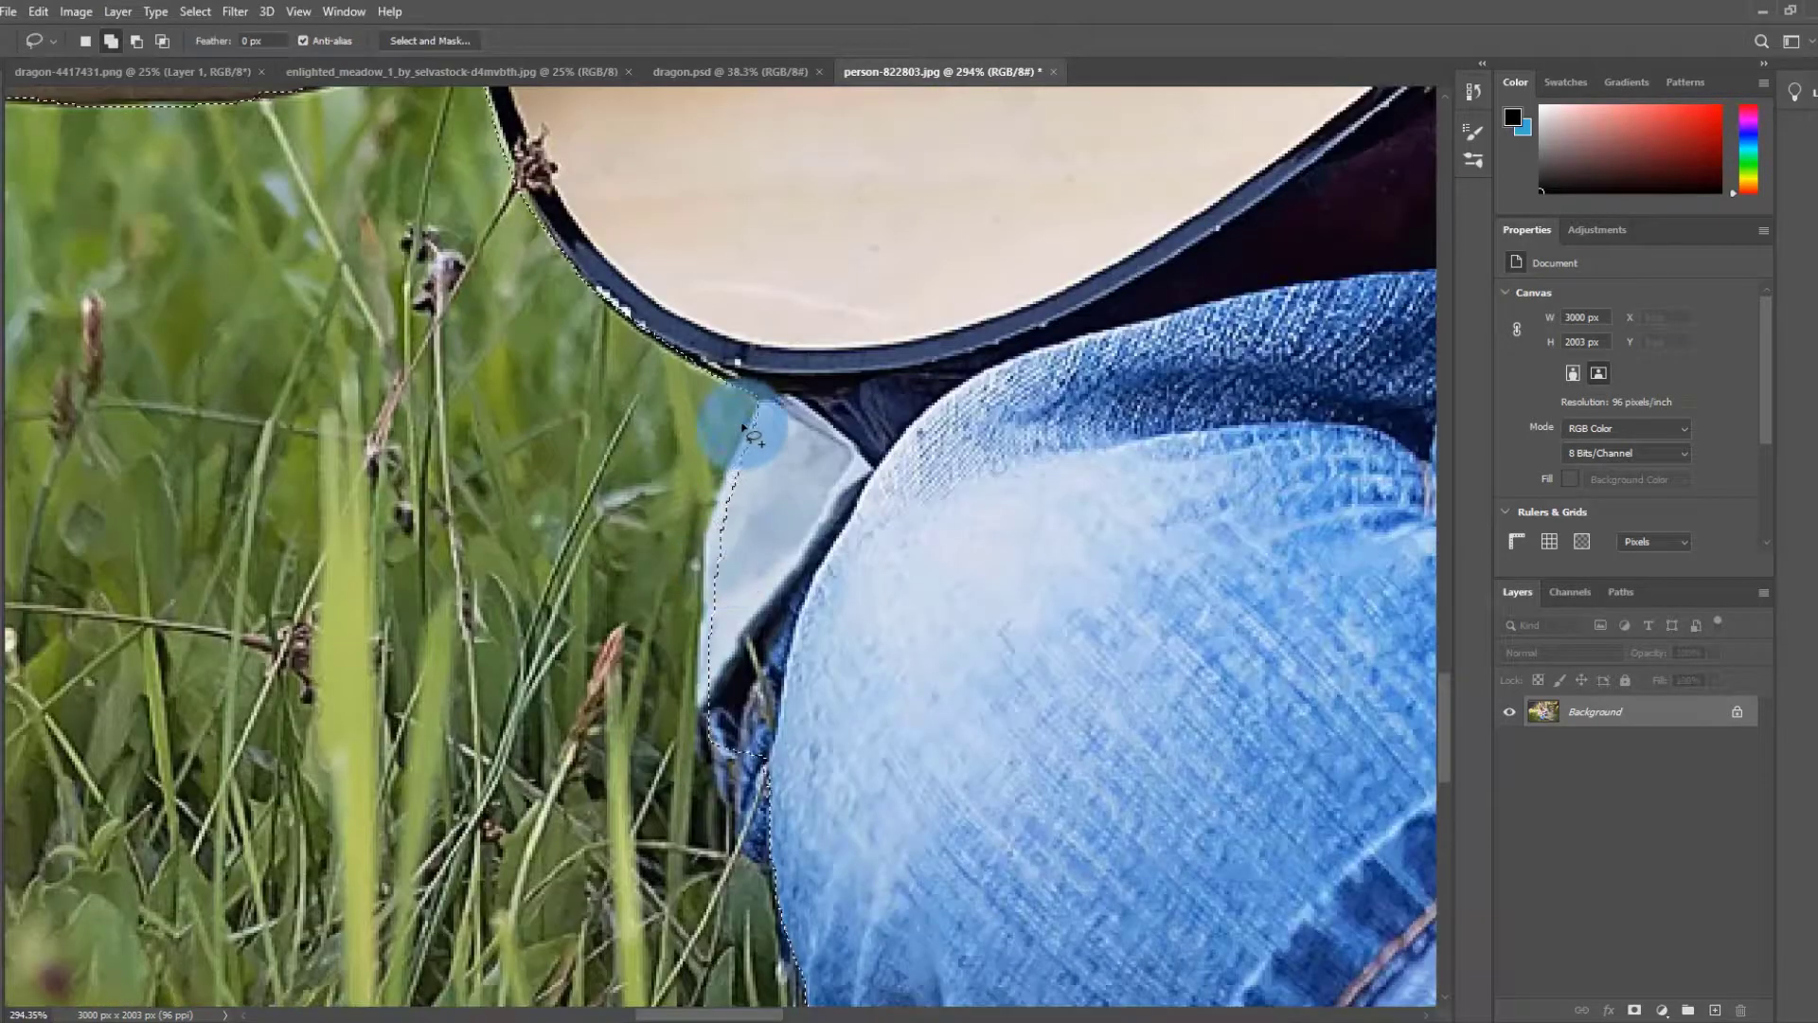
- Subtract the background patch beside the arm below the guitar neck from the selection with the Lasso tool
scroll(1149, 527, down, 10)
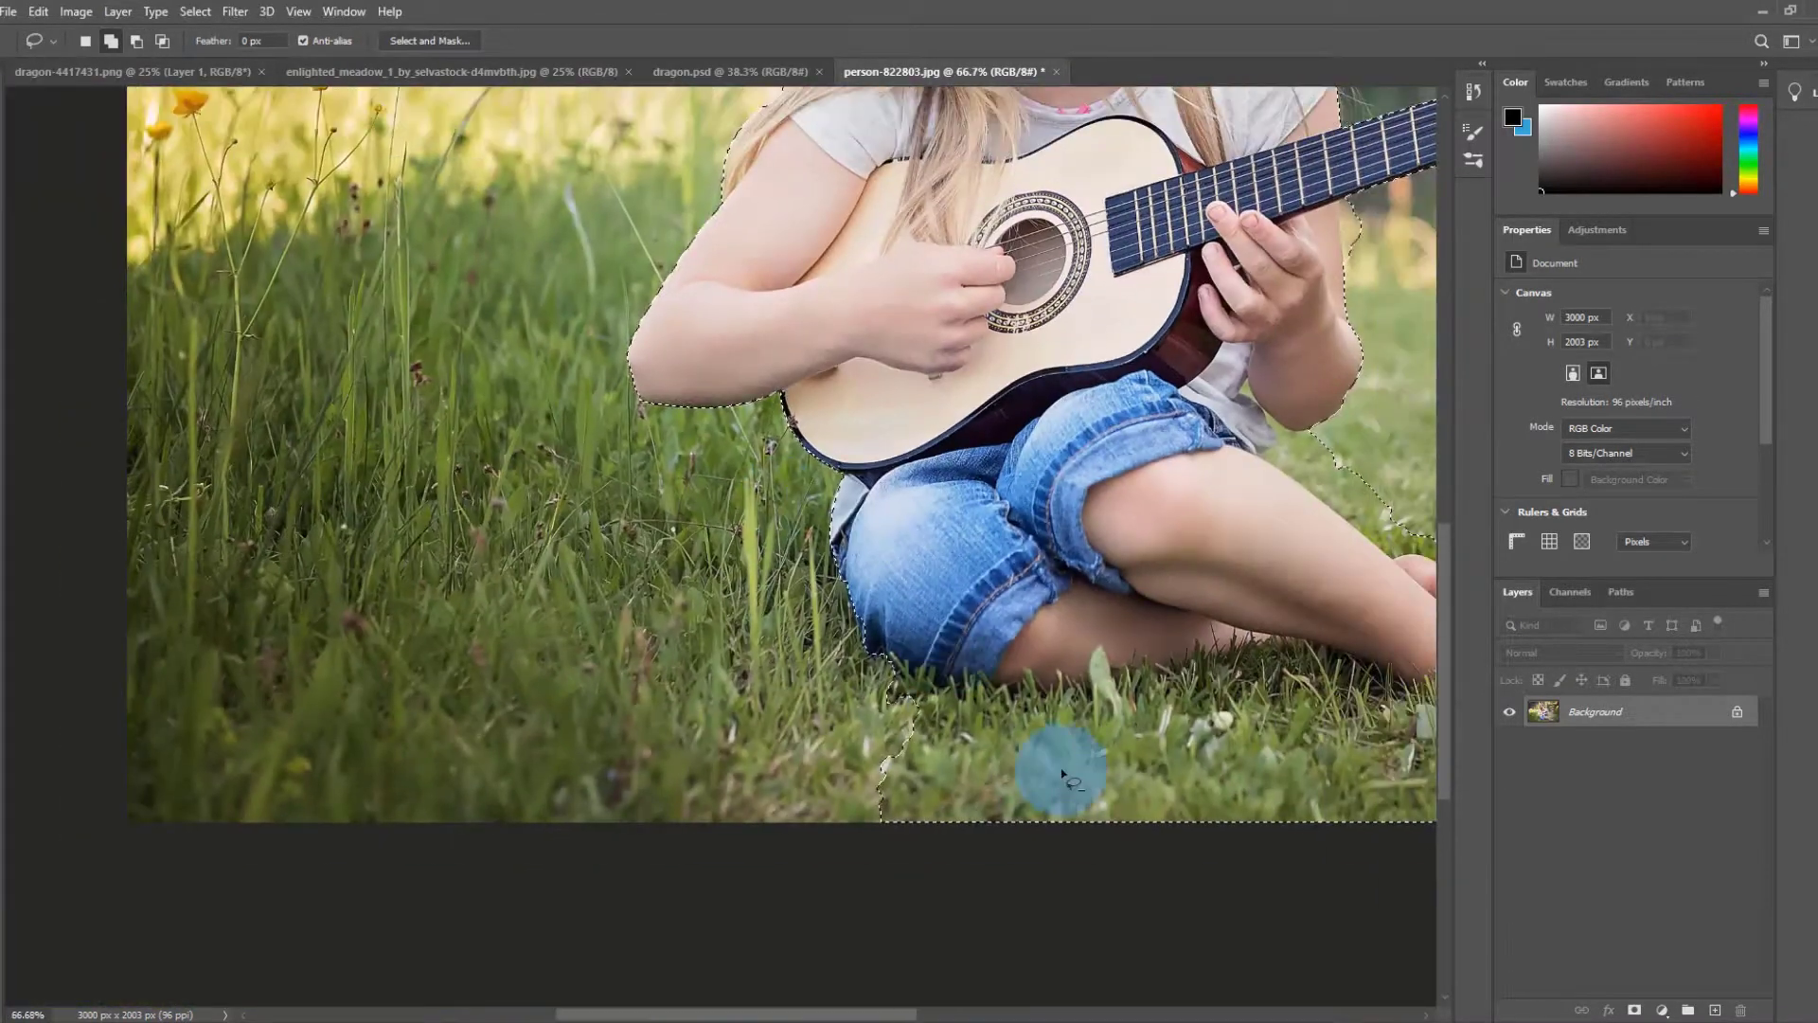
scroll(821, 703, up, 5)
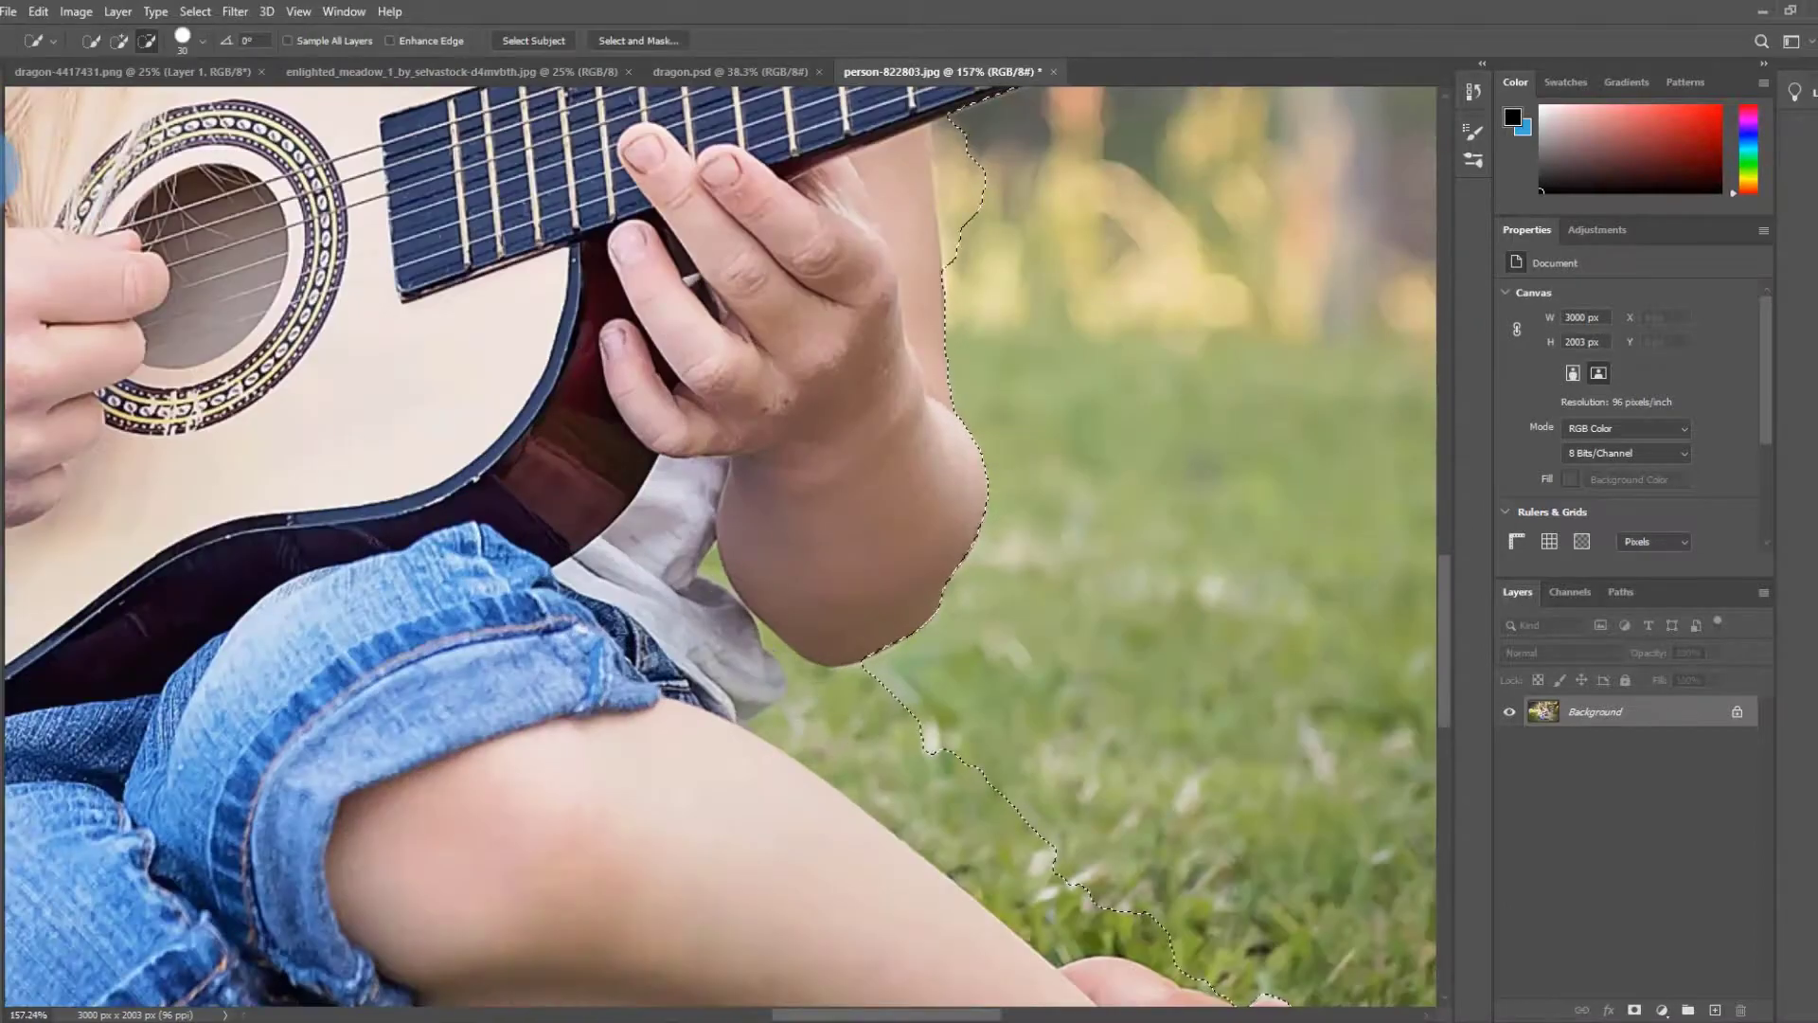
scroll(965, 320, up, 3)
key(ctrl+z)
click(1, 173)
click(137, 41)
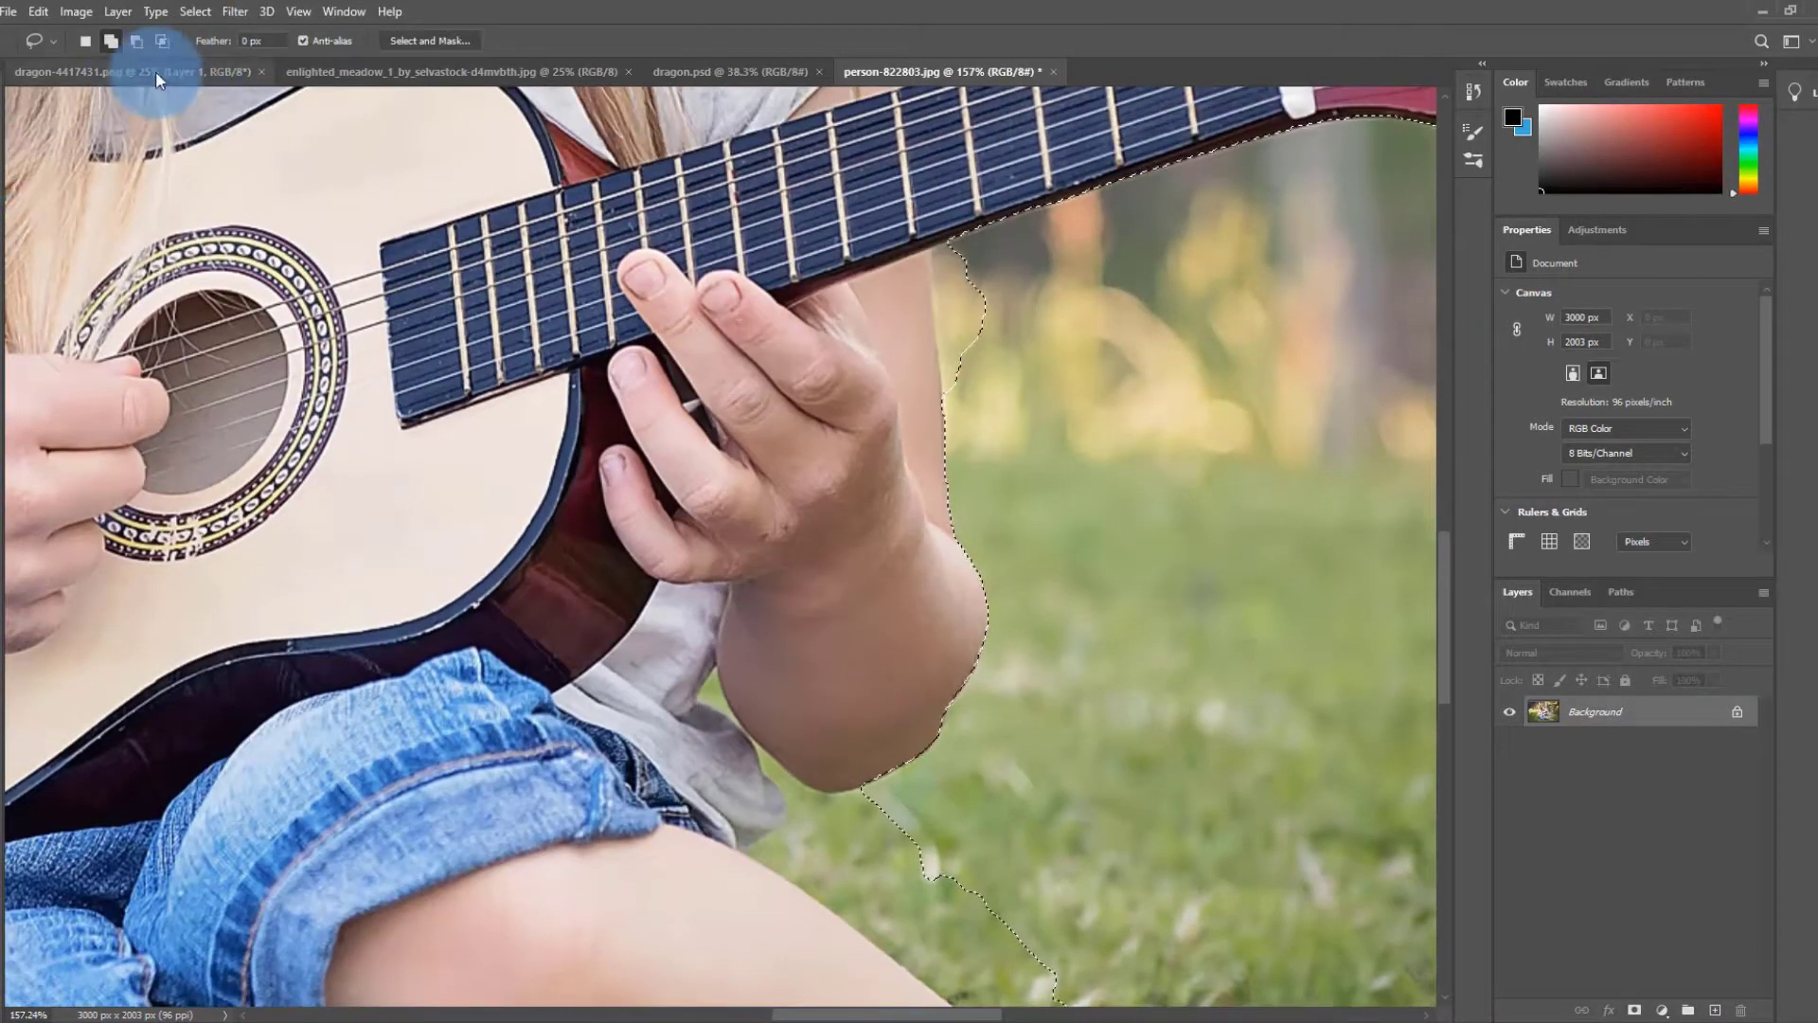
drag(938, 320, 1018, 426)
- Subtract the grass between the elbow and the raised leg from the selection with the Lasso tool
scroll(1087, 478, down, 10)
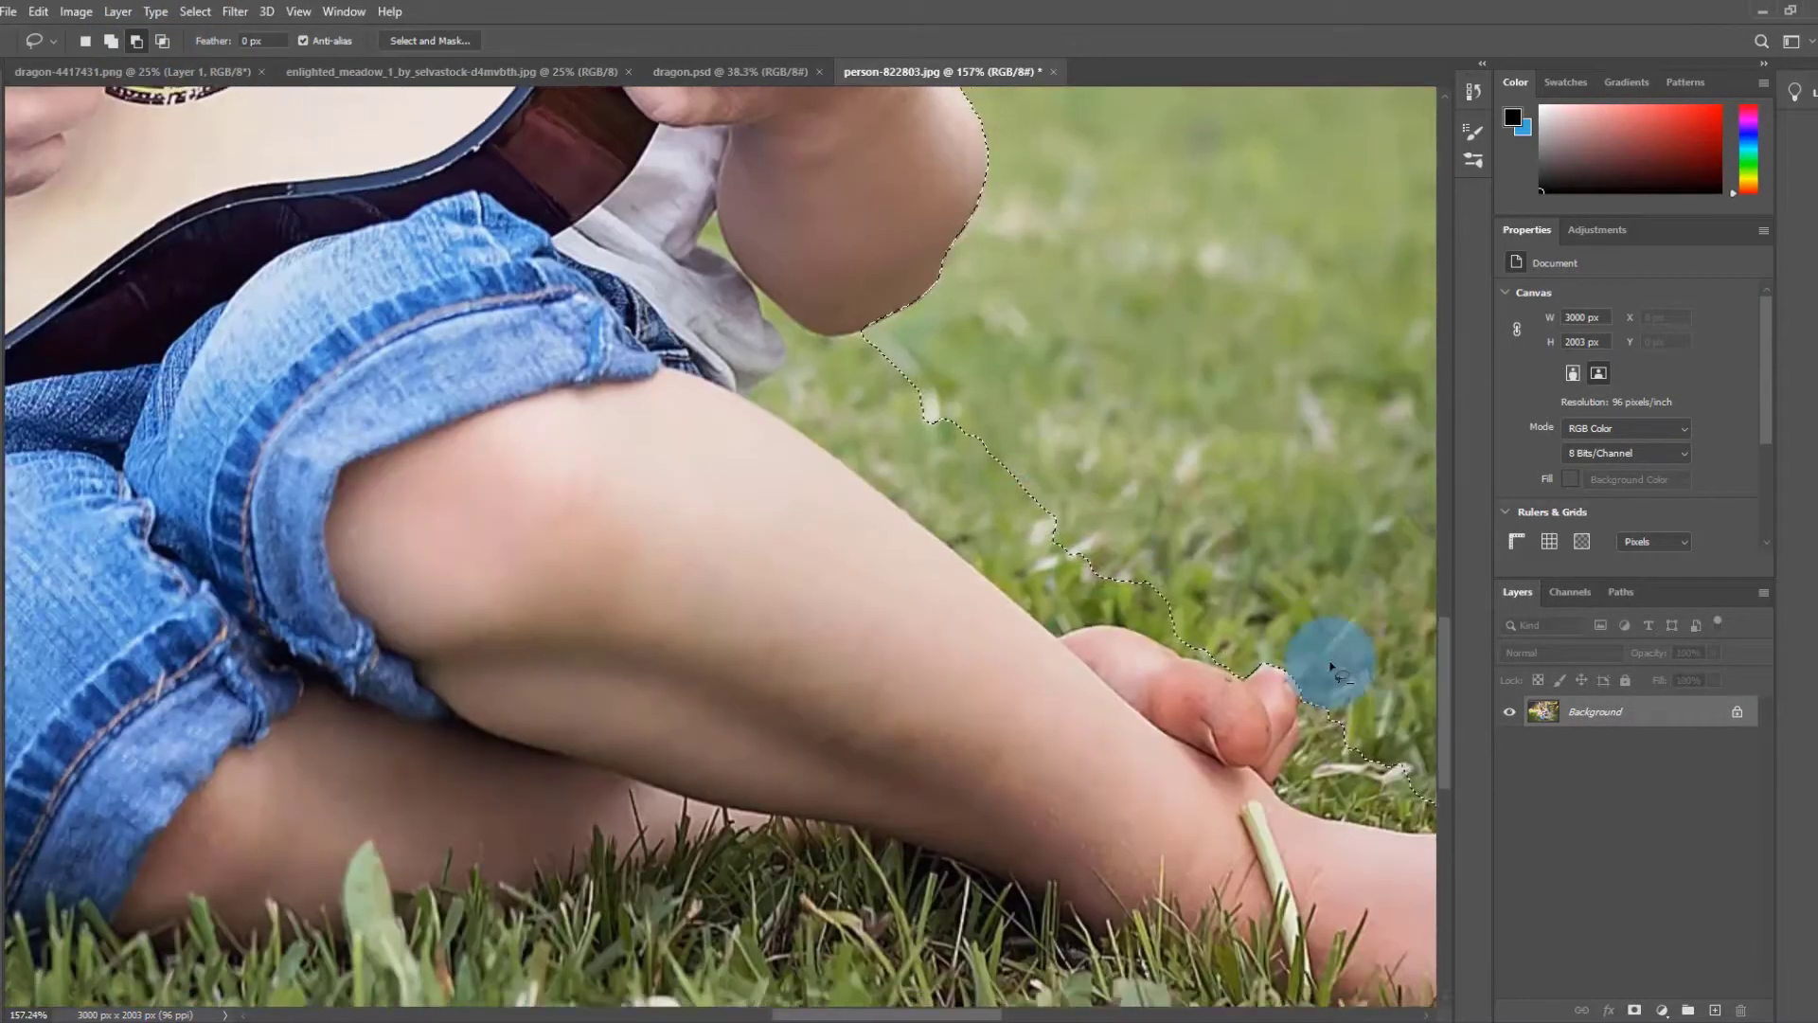
scroll(906, 409, up, 5)
drag(814, 244, 531, 338)
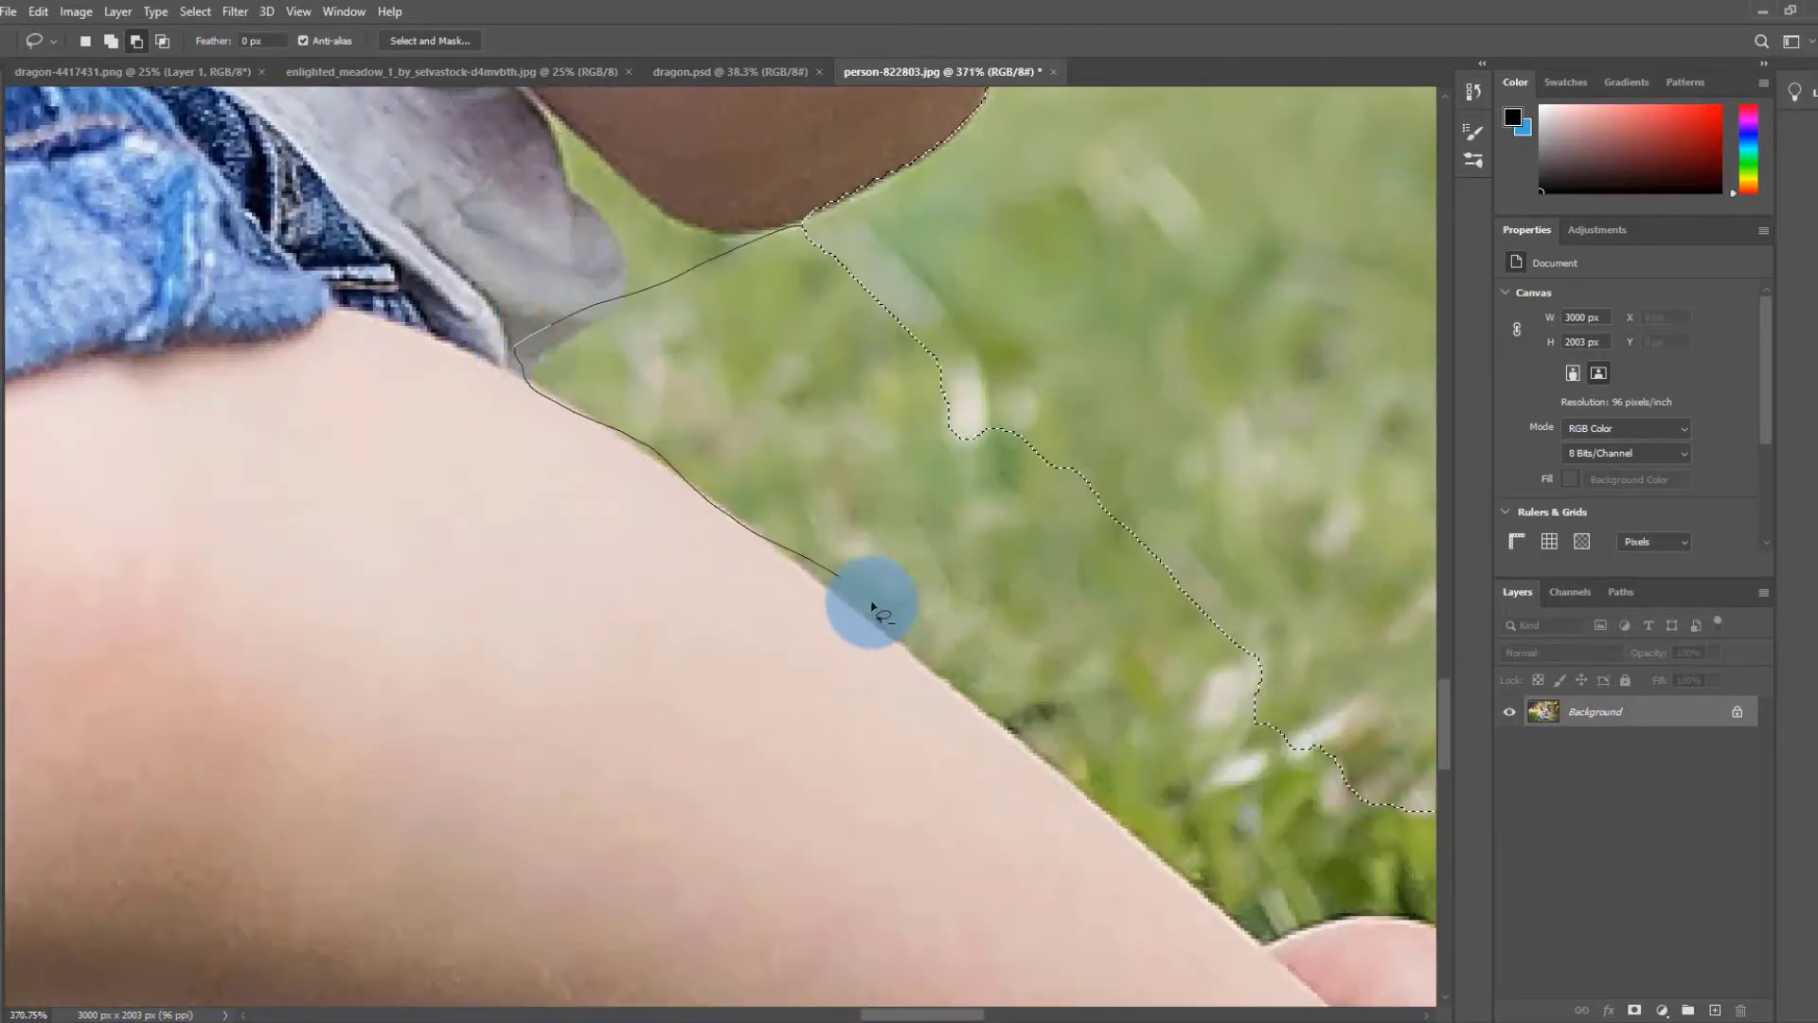
mouse_move(872, 607)
mouse_down()
mouse_move(1440, 426)
mouse_move(1127, 644)
mouse_up()
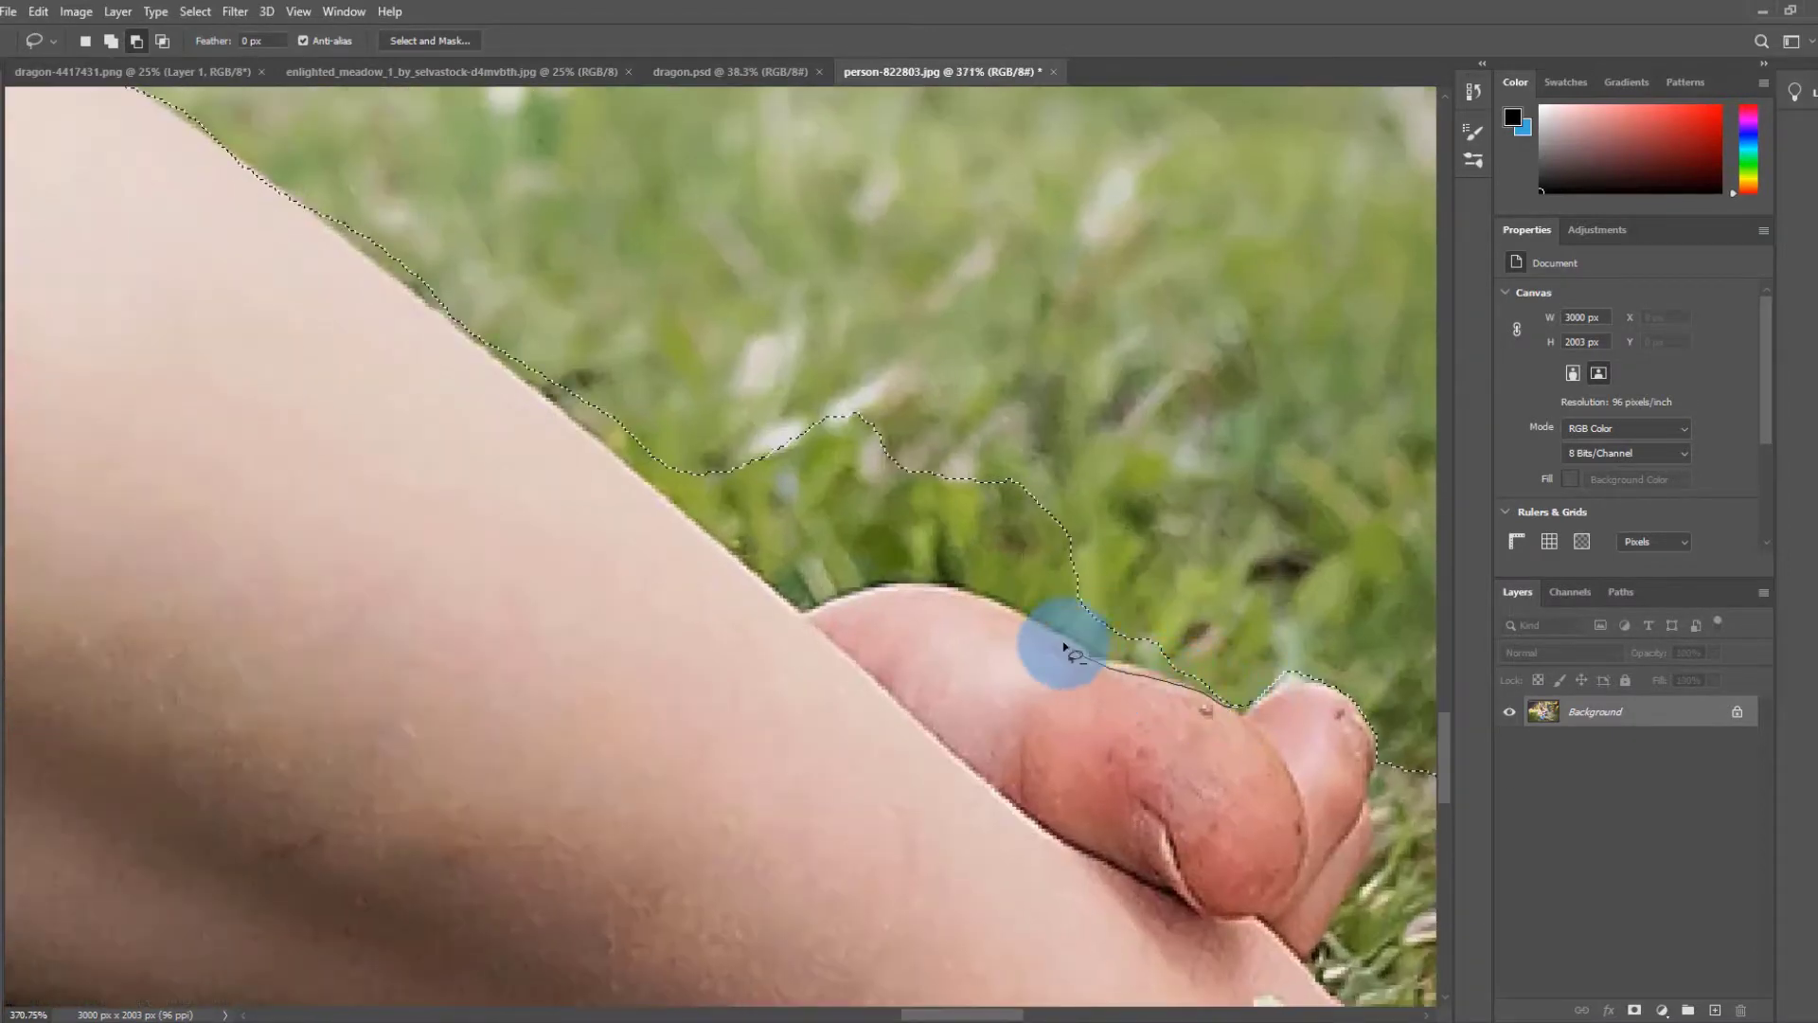
- Subtract the remaining grass along the shin and above the toes of the rear foot with the Polygonal Lasso
drag(618, 502, 607, 492)
key(ctrl+z)
right_click(1, 149)
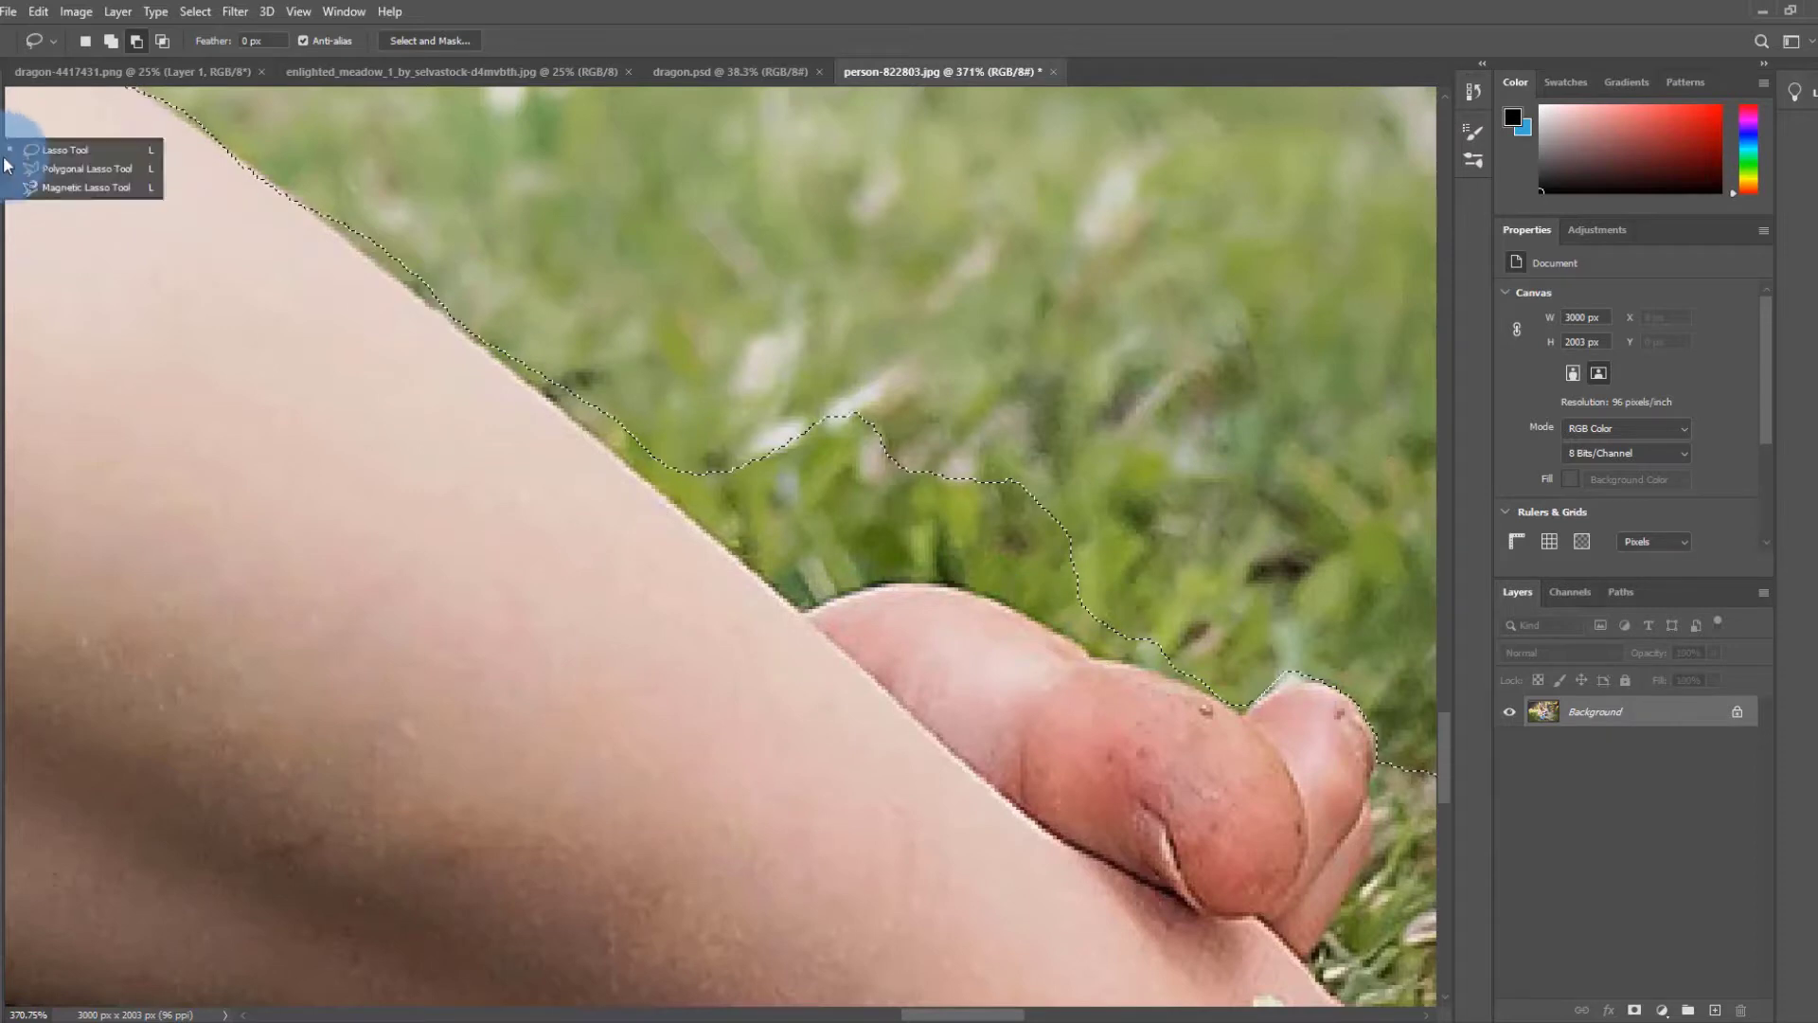
click(108, 170)
click(158, 98)
key(Escape)
click(140, 43)
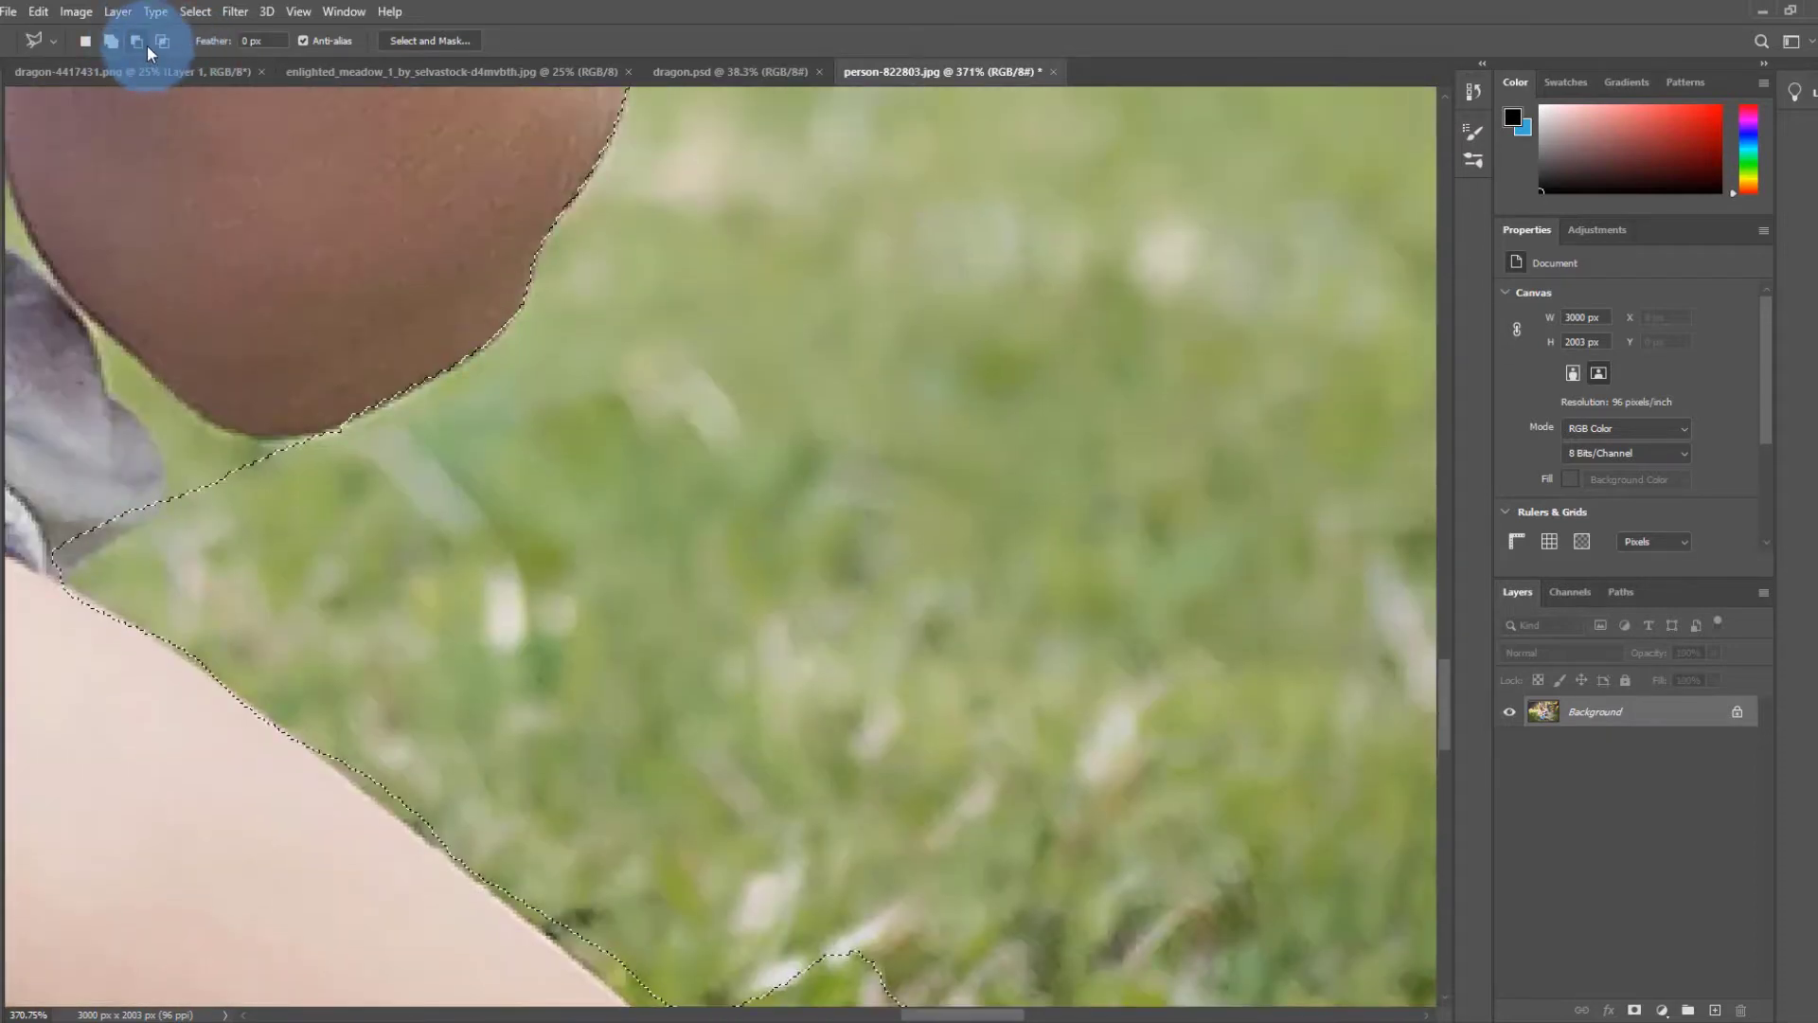
scroll(388, 180, down, 3)
click(358, 472)
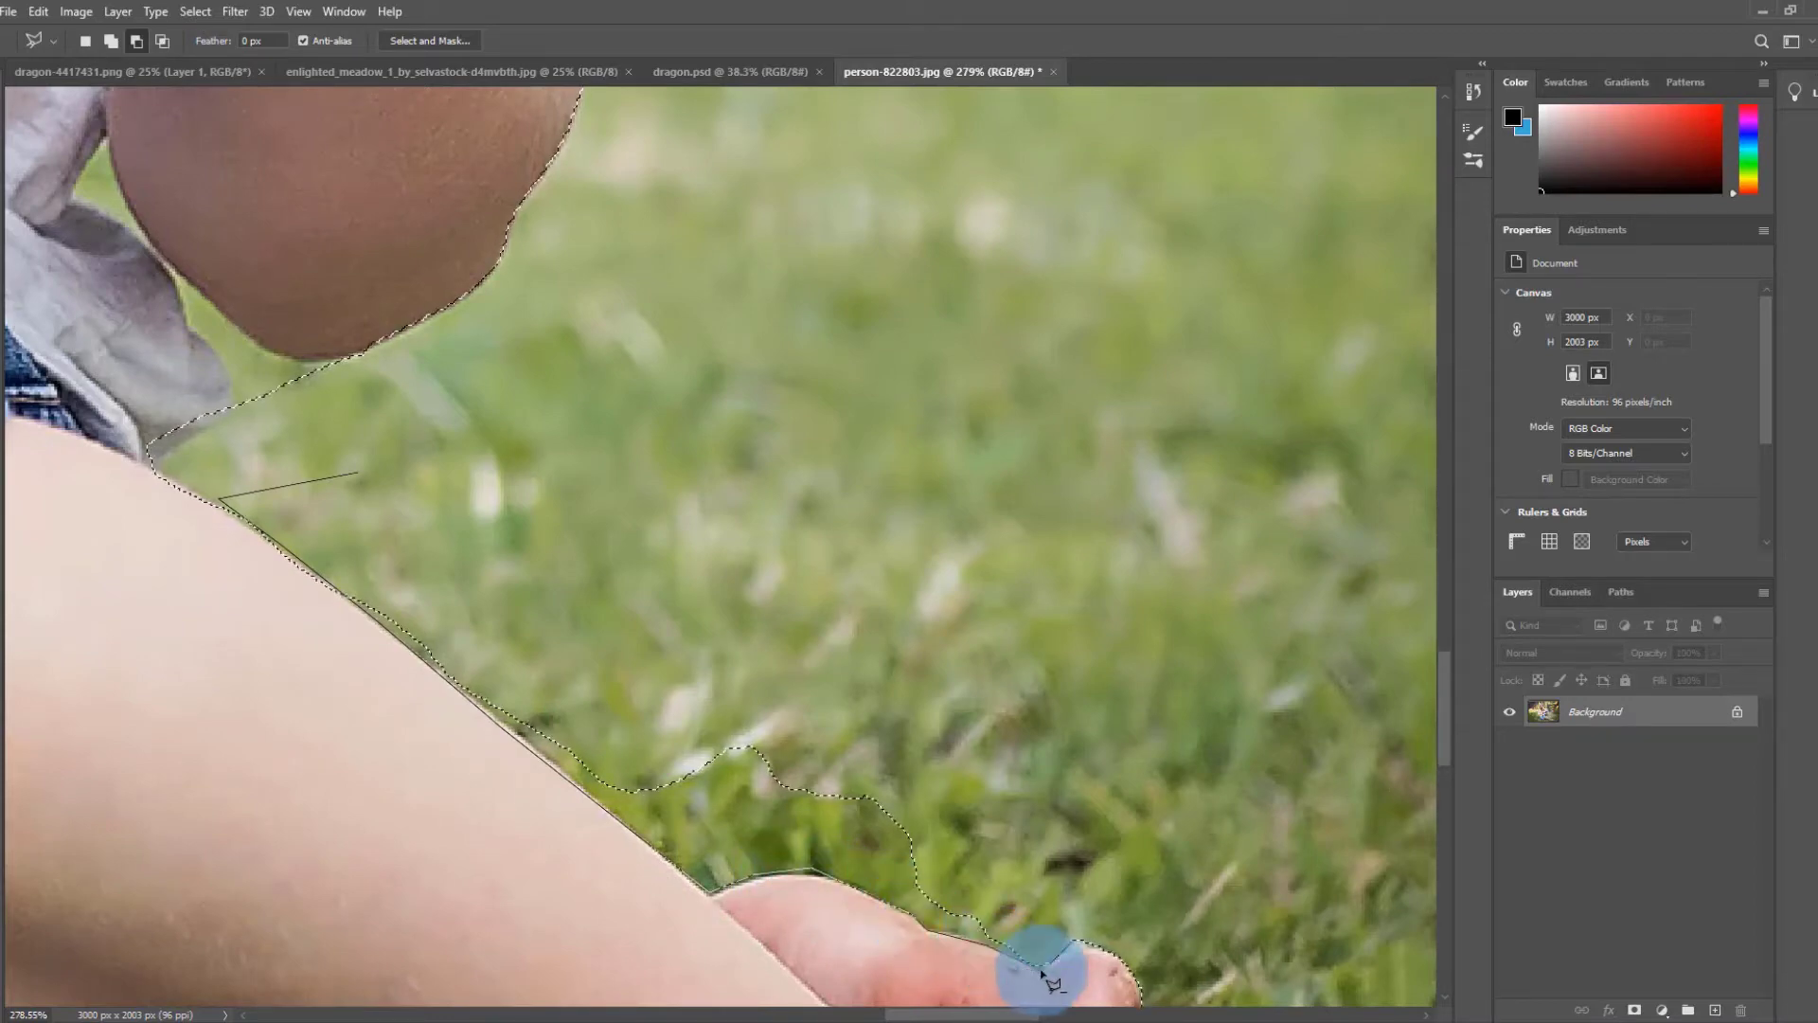
double_click(890, 604)
- Subtract the grass between the two feet and the lawn below the legs from the selection with Quick Selection
scroll(913, 618, down, 12)
scroll(1071, 823, up, 14)
click(4, 186)
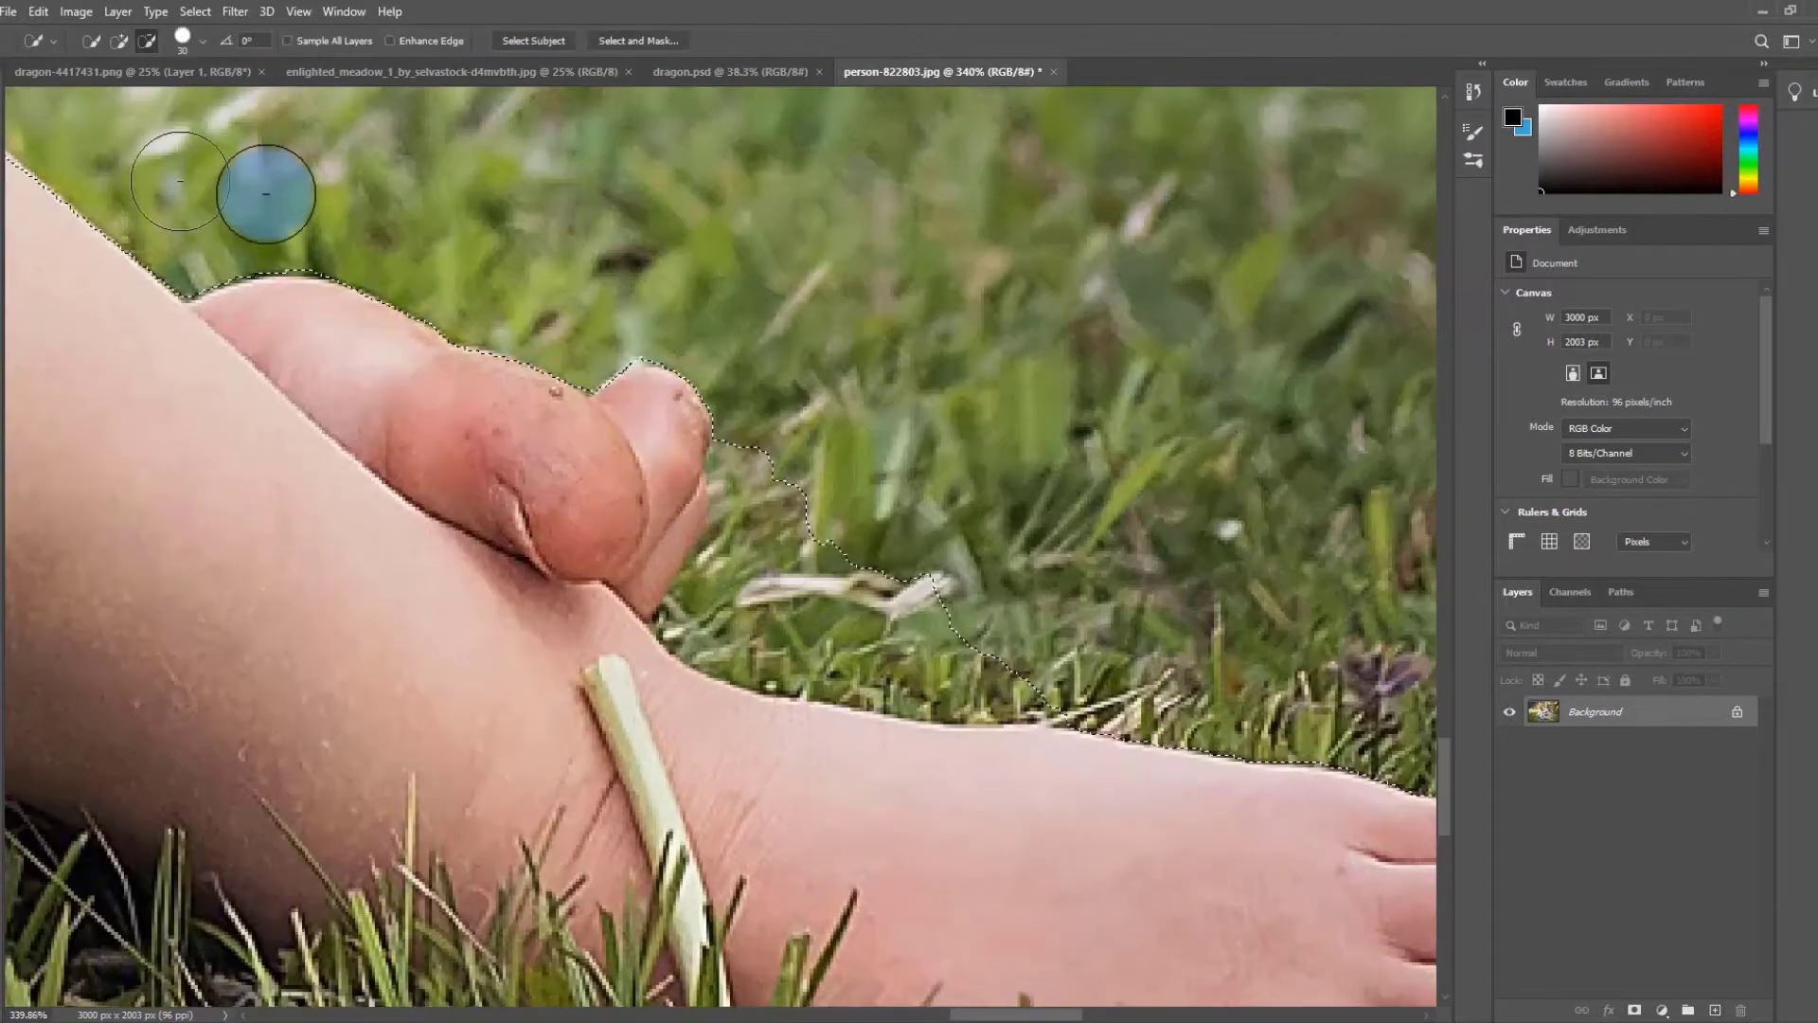
mouse_move(834, 537)
mouse_down()
mouse_move(964, 647)
mouse_move(899, 623)
mouse_move(776, 483)
mouse_up()
scroll(820, 520, down, 15)
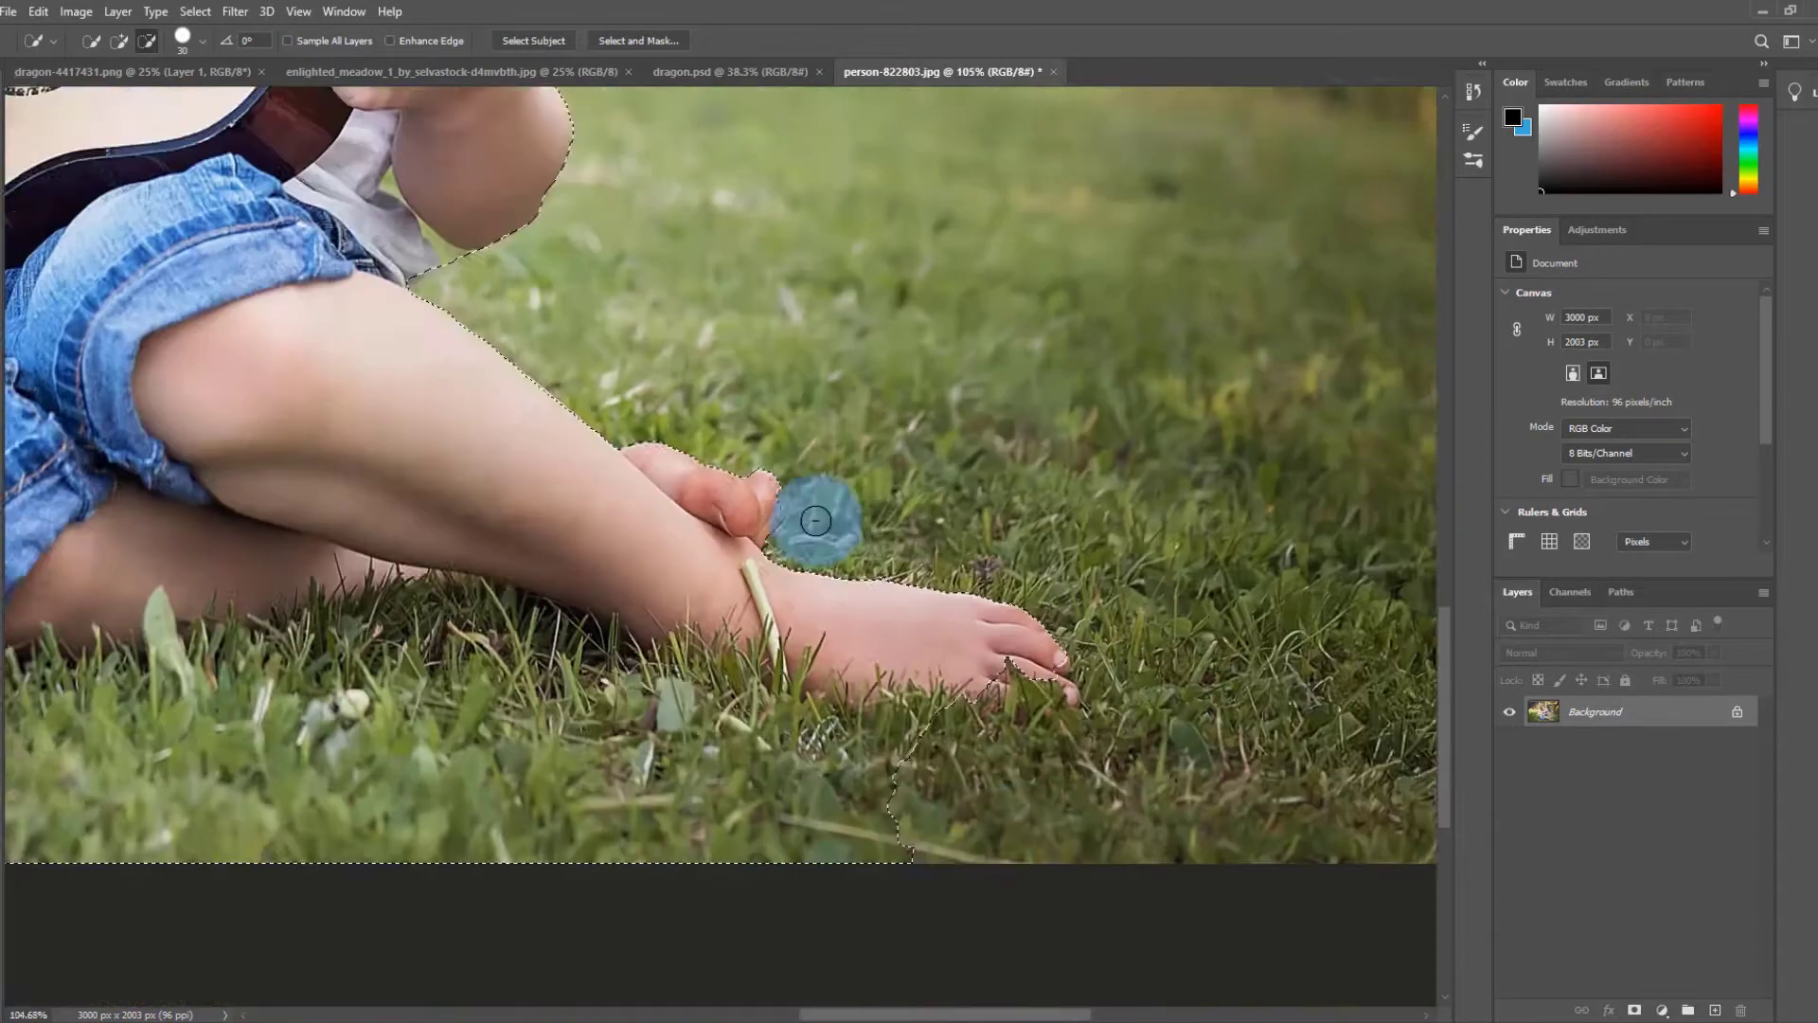
mouse_move(923, 765)
mouse_down()
mouse_move(174, 700)
mouse_move(132, 641)
mouse_move(195, 735)
mouse_move(552, 743)
mouse_move(534, 602)
mouse_move(652, 631)
mouse_move(950, 758)
mouse_move(882, 701)
mouse_move(1363, 787)
mouse_move(1767, 753)
mouse_up()
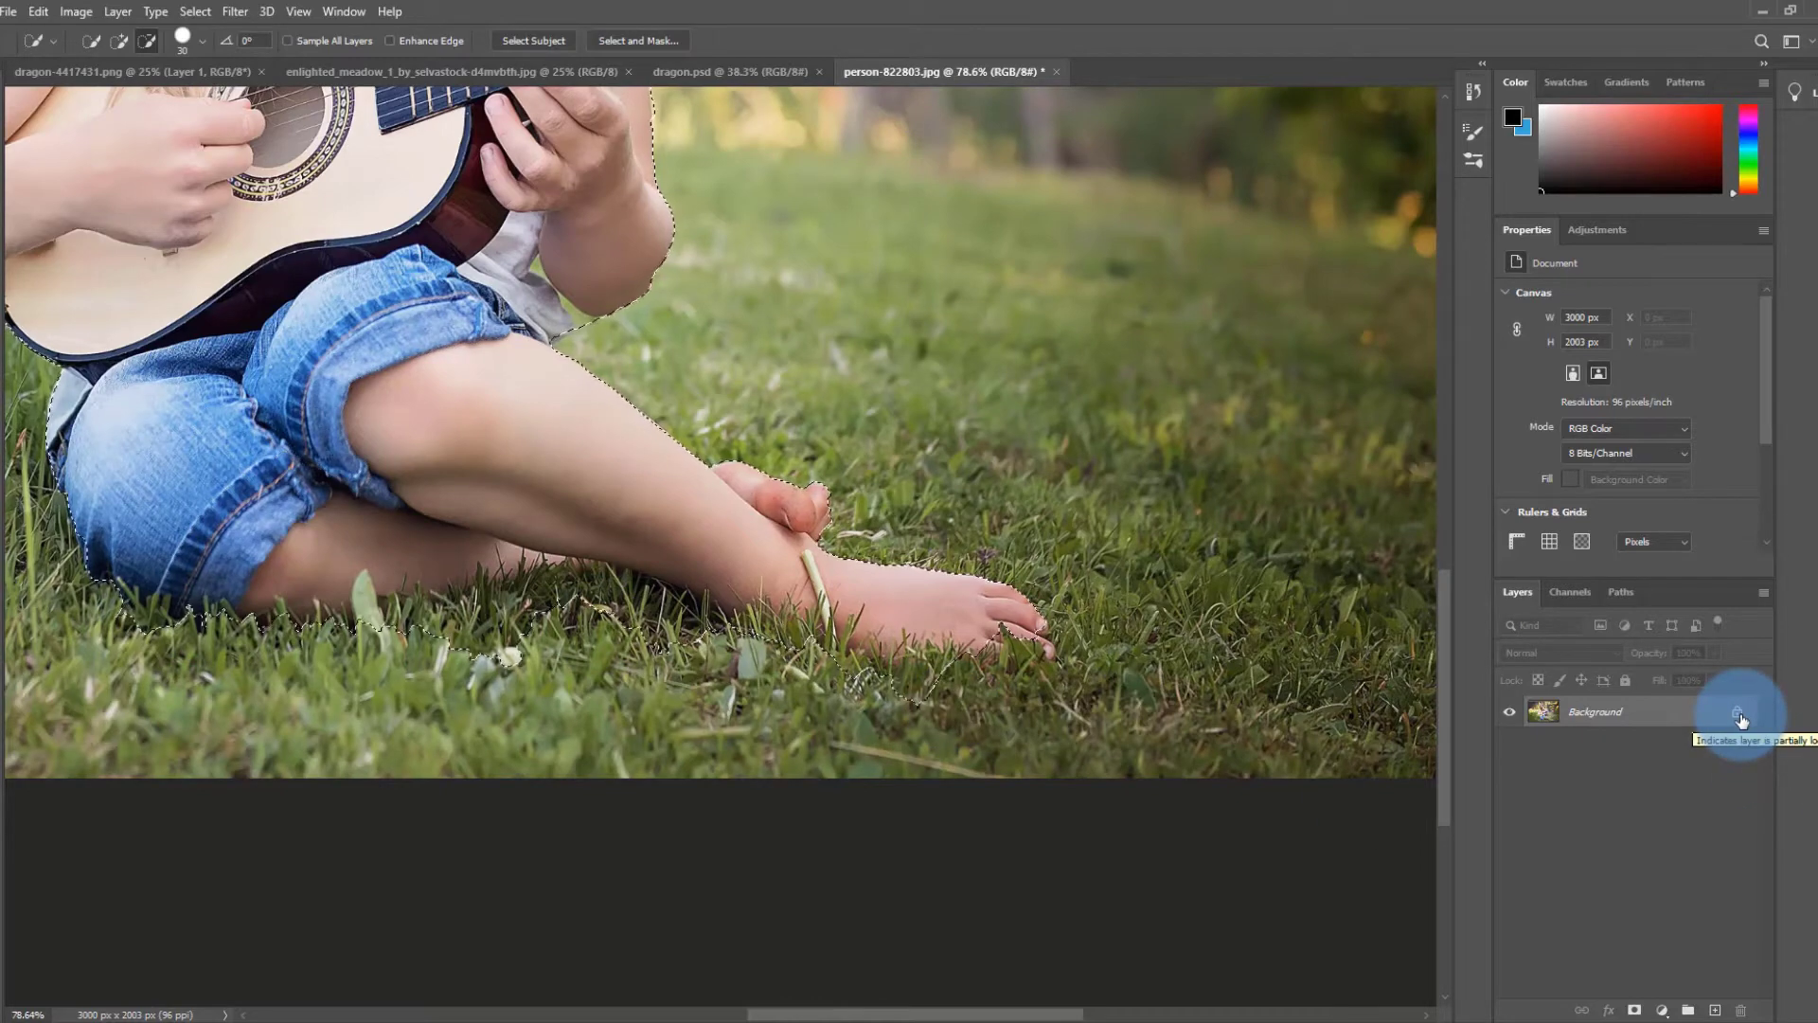
- Add a layer mask from the selection to isolate the girl and her guitar
click(1638, 1007)
key(v)
scroll(884, 597, down, 10)
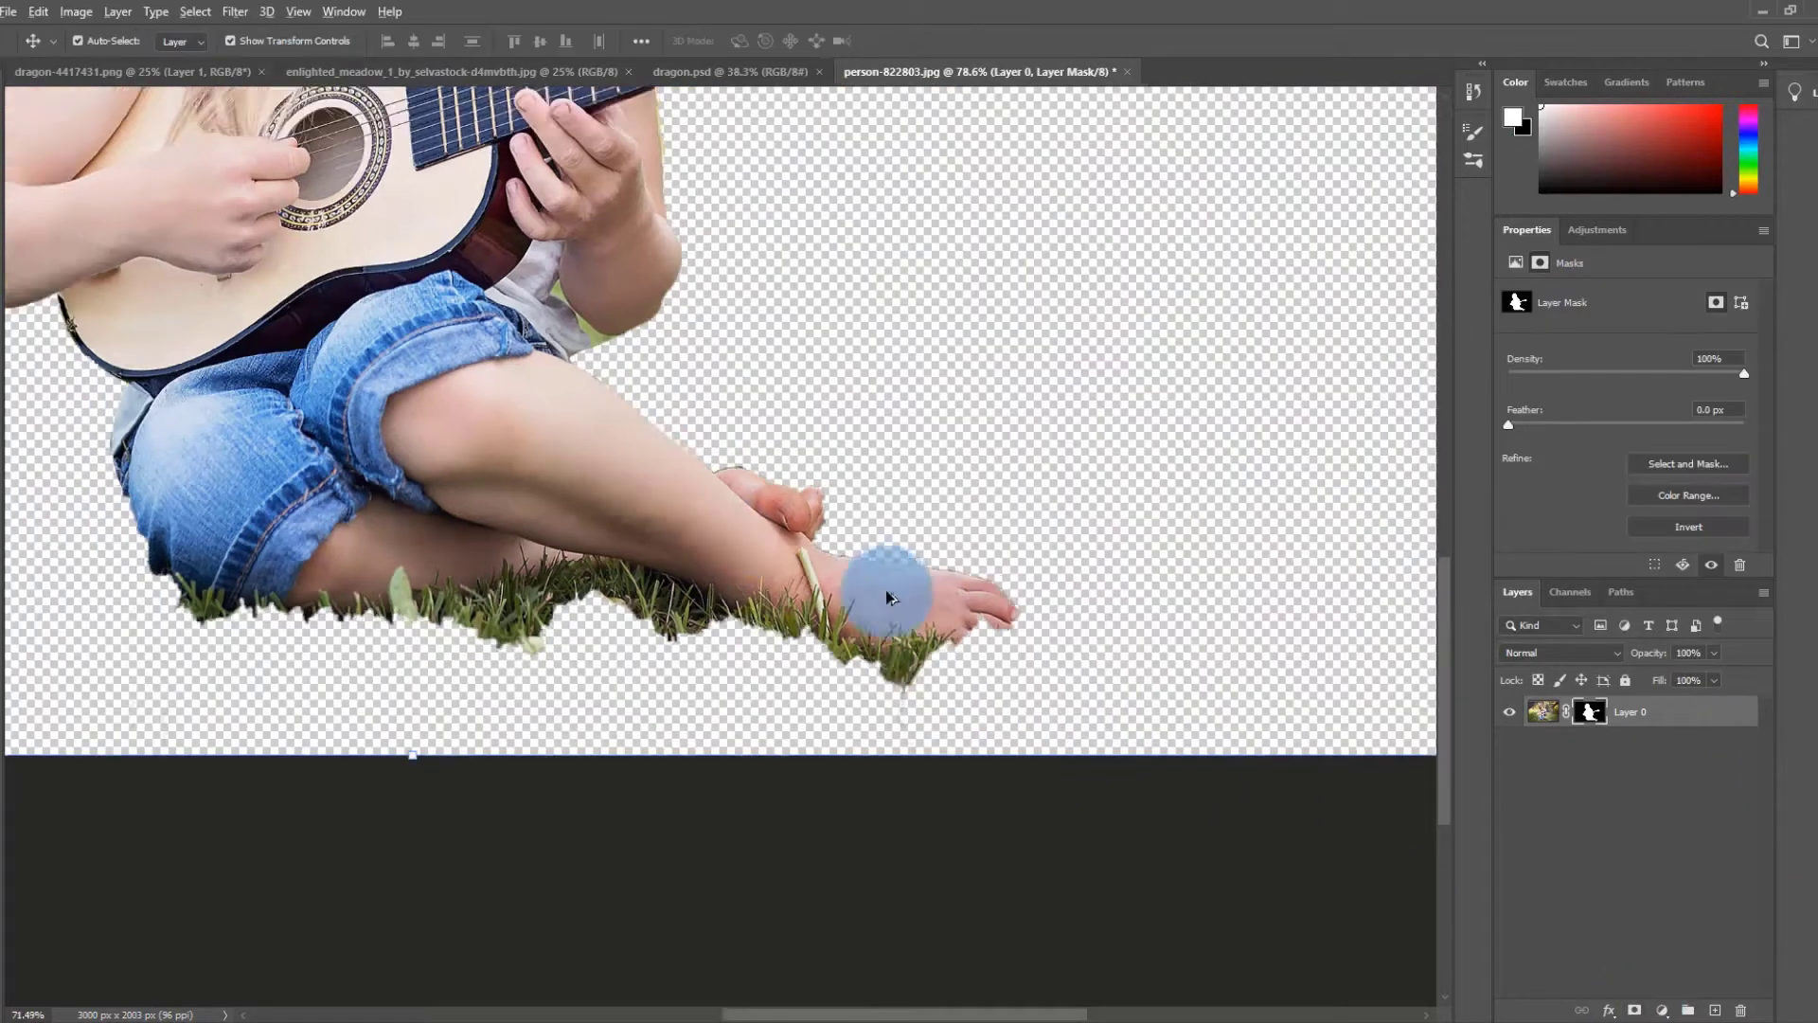
- Bring the masked girl into dragon.psd and scale her down to sit on the grass in front of the dragon's wing
drag(815, 548, 710, 500)
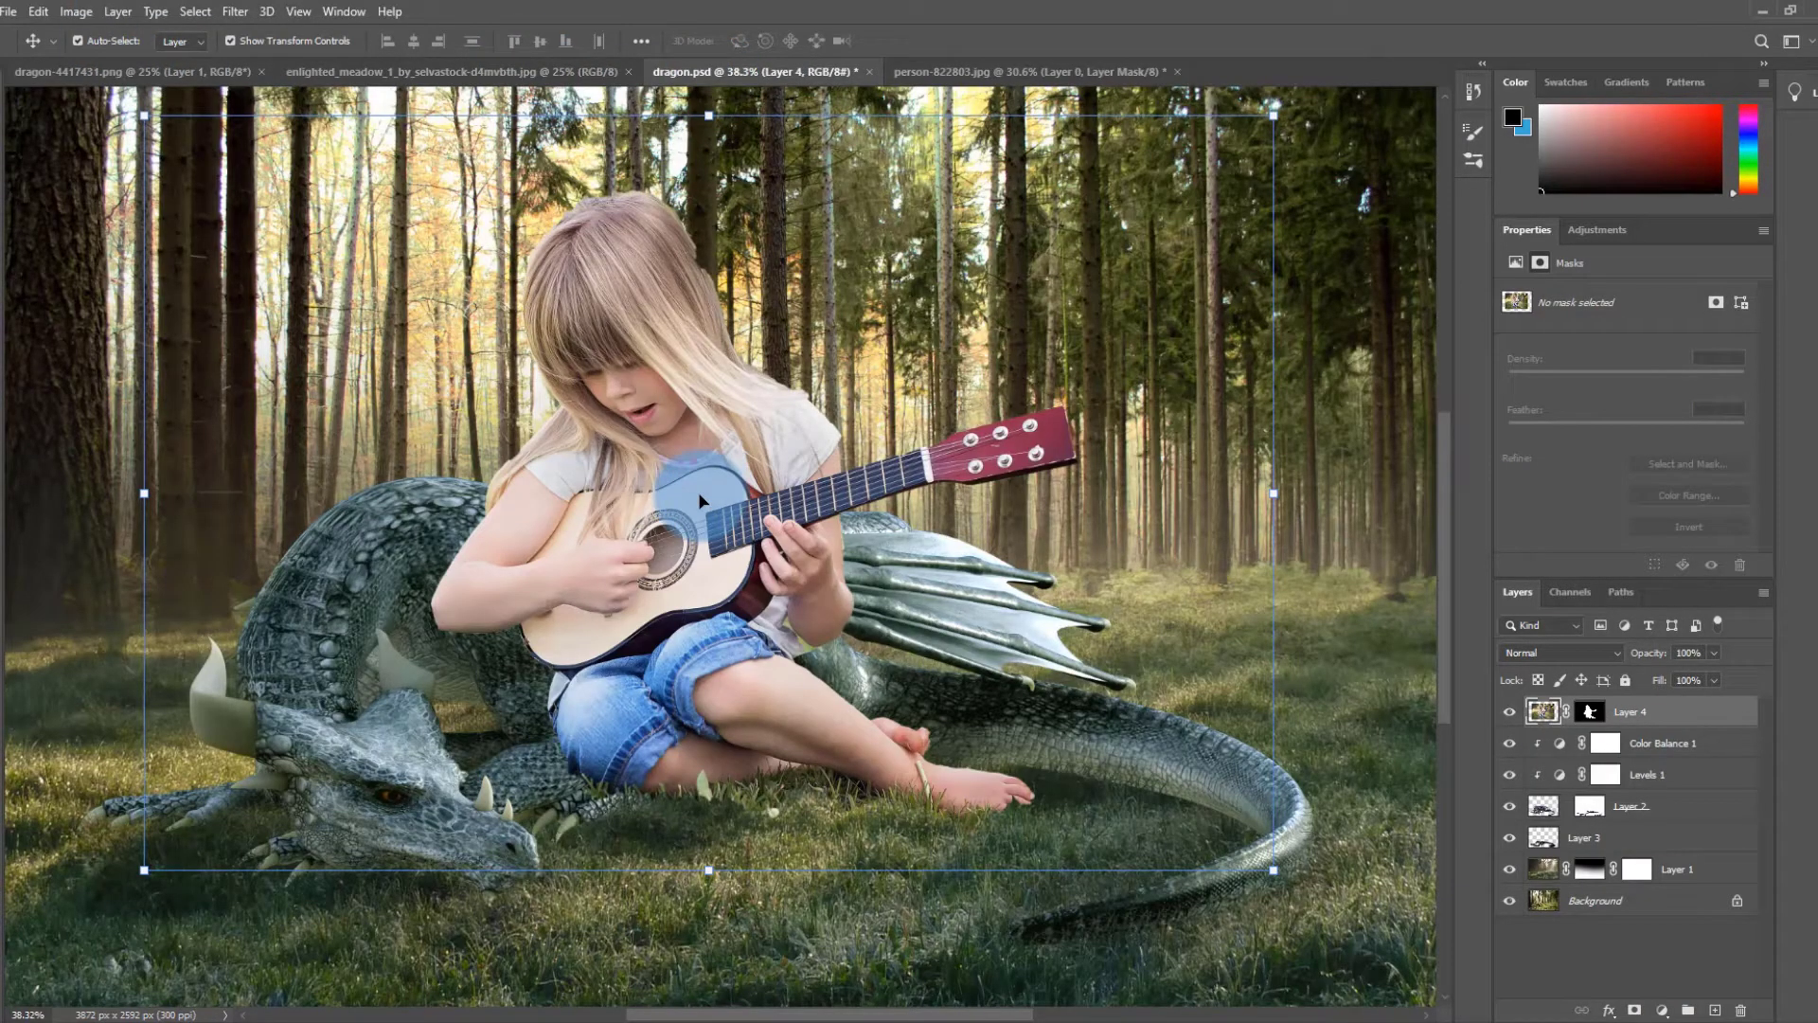
drag(1274, 114, 619, 540)
drag(374, 710, 729, 730)
scroll(1112, 899, up, 2)
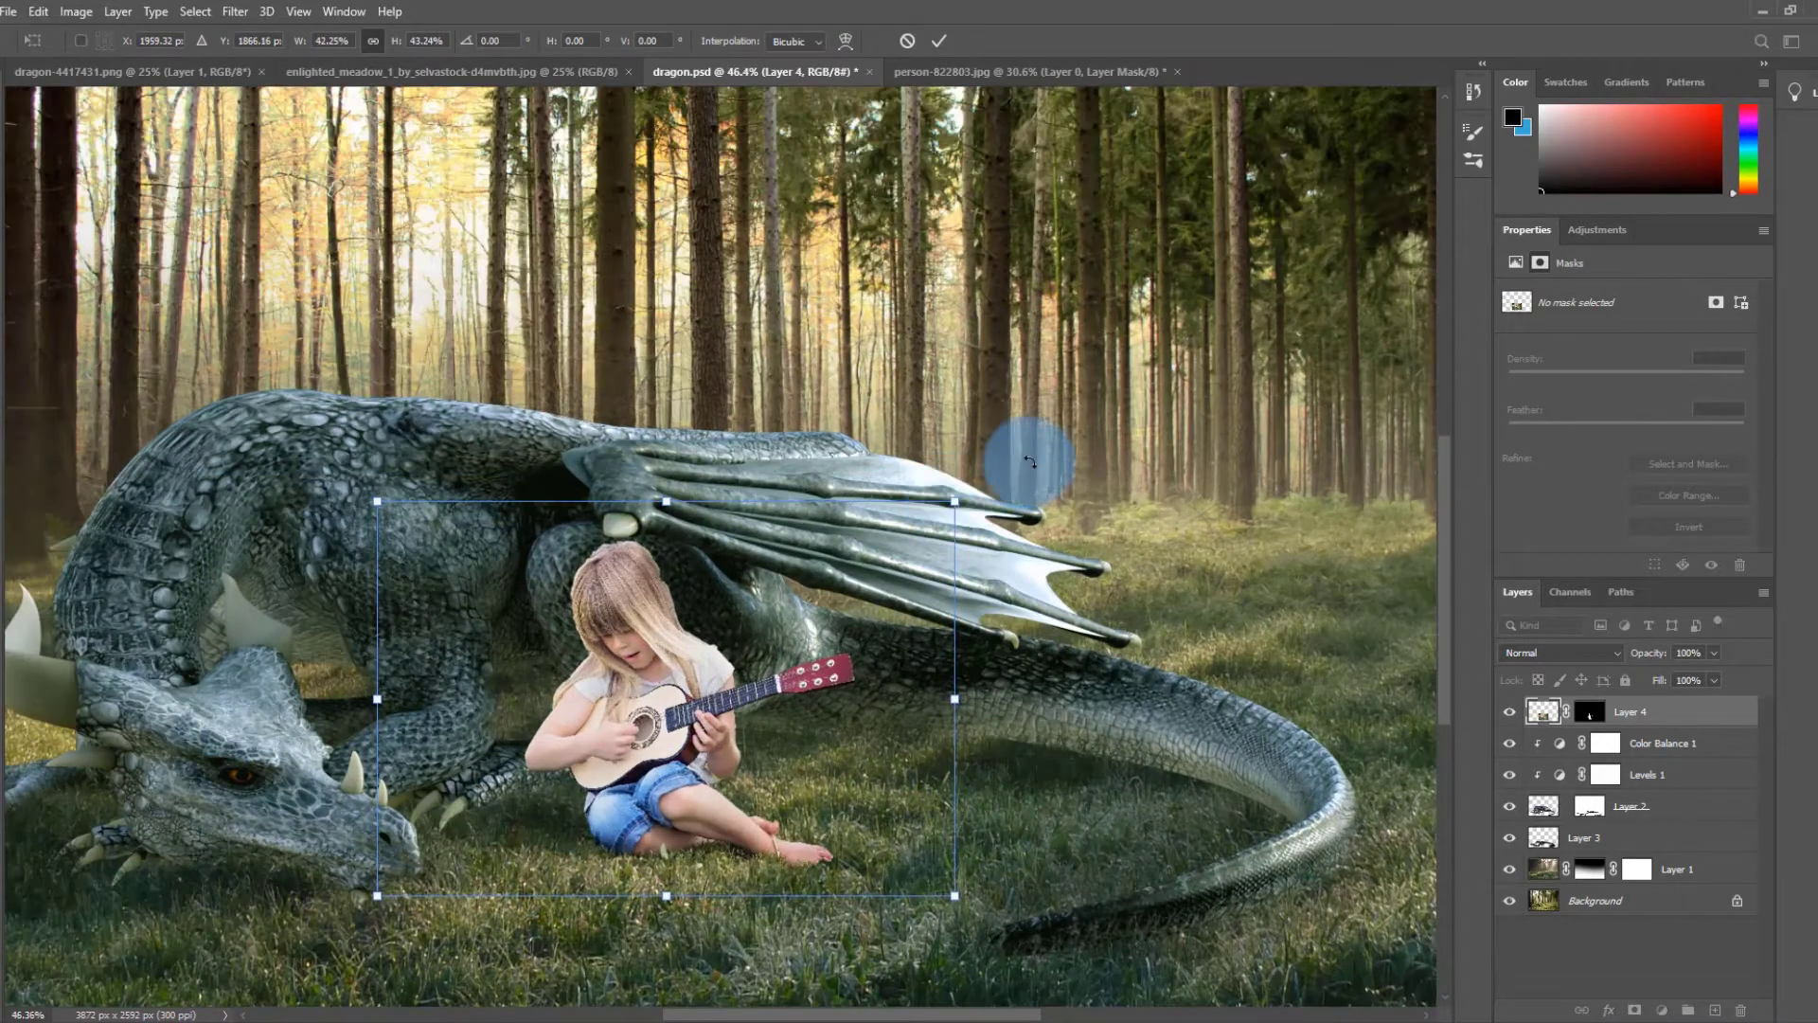
drag(957, 499, 1036, 459)
key(Return)
click(1019, 470)
scroll(683, 587, up, 4)
scroll(683, 593, down, 7)
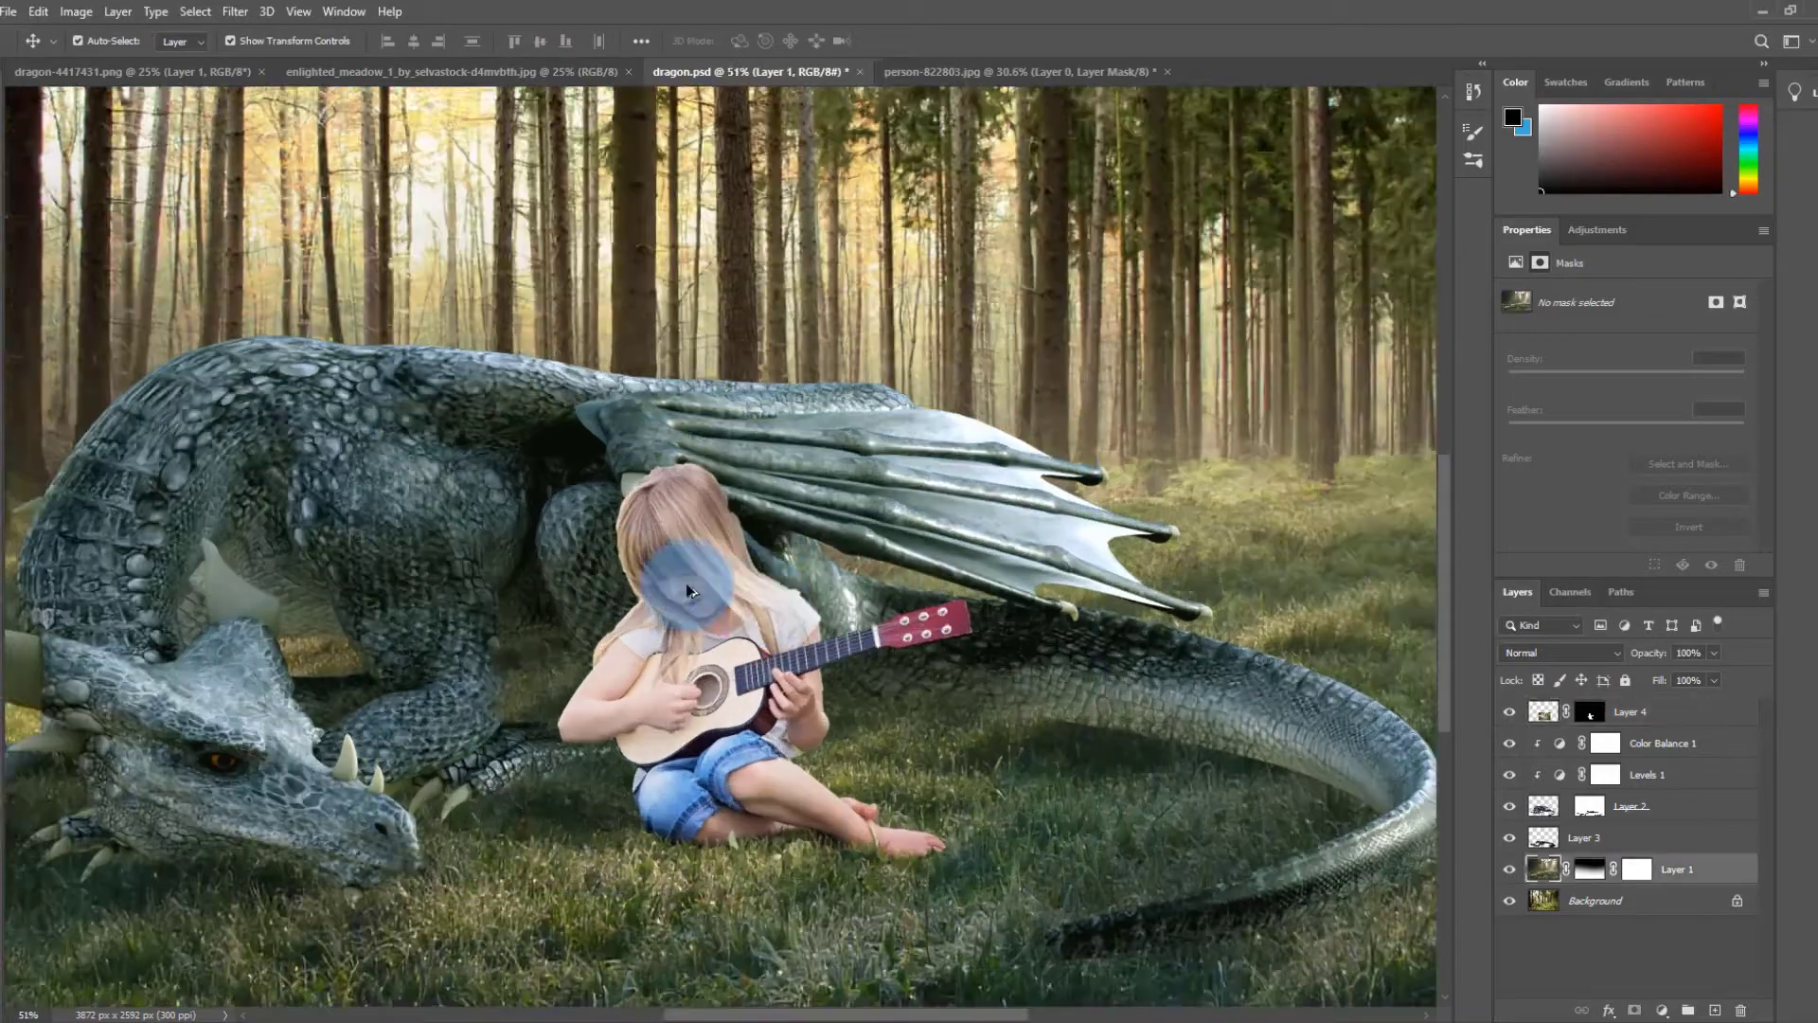
- Select the girl's layer and display its layer mask on its own
scroll(980, 855, up, 6)
scroll(1137, 617, down, 3)
click(800, 482)
scroll(815, 464, up, 9)
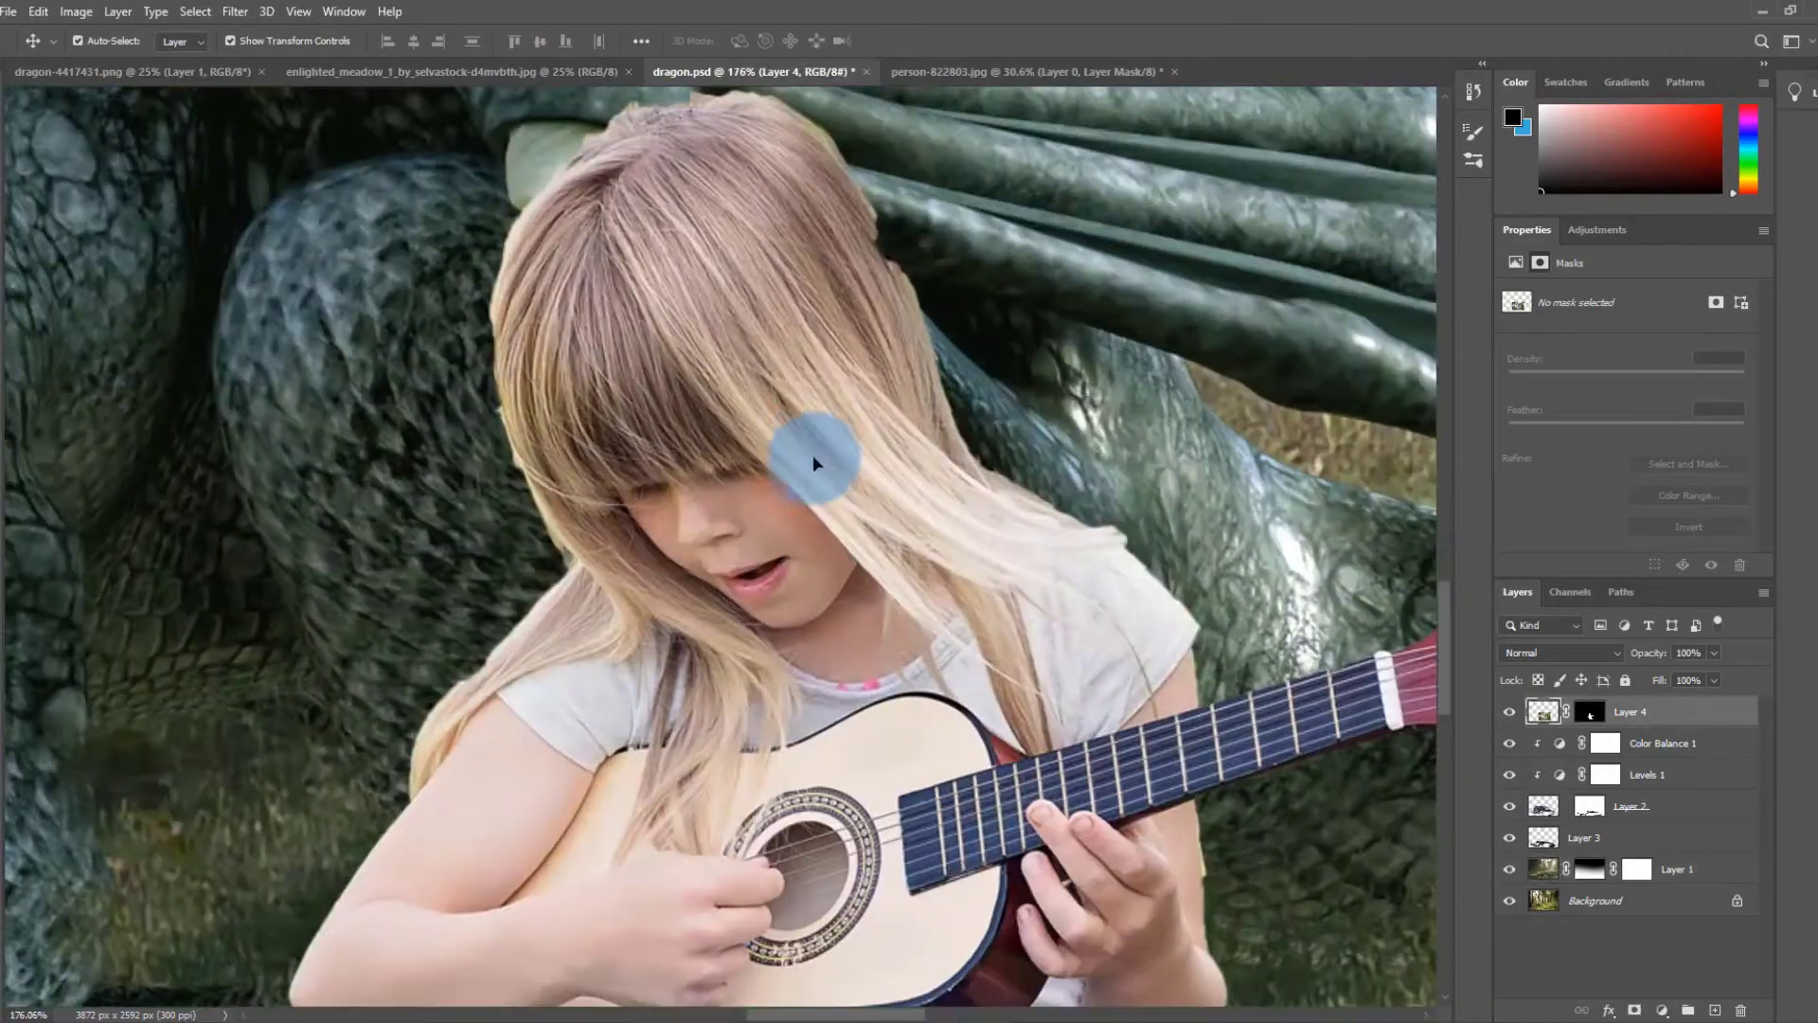
key(b)
scroll(852, 355, up, 4)
alt+click(1591, 712)
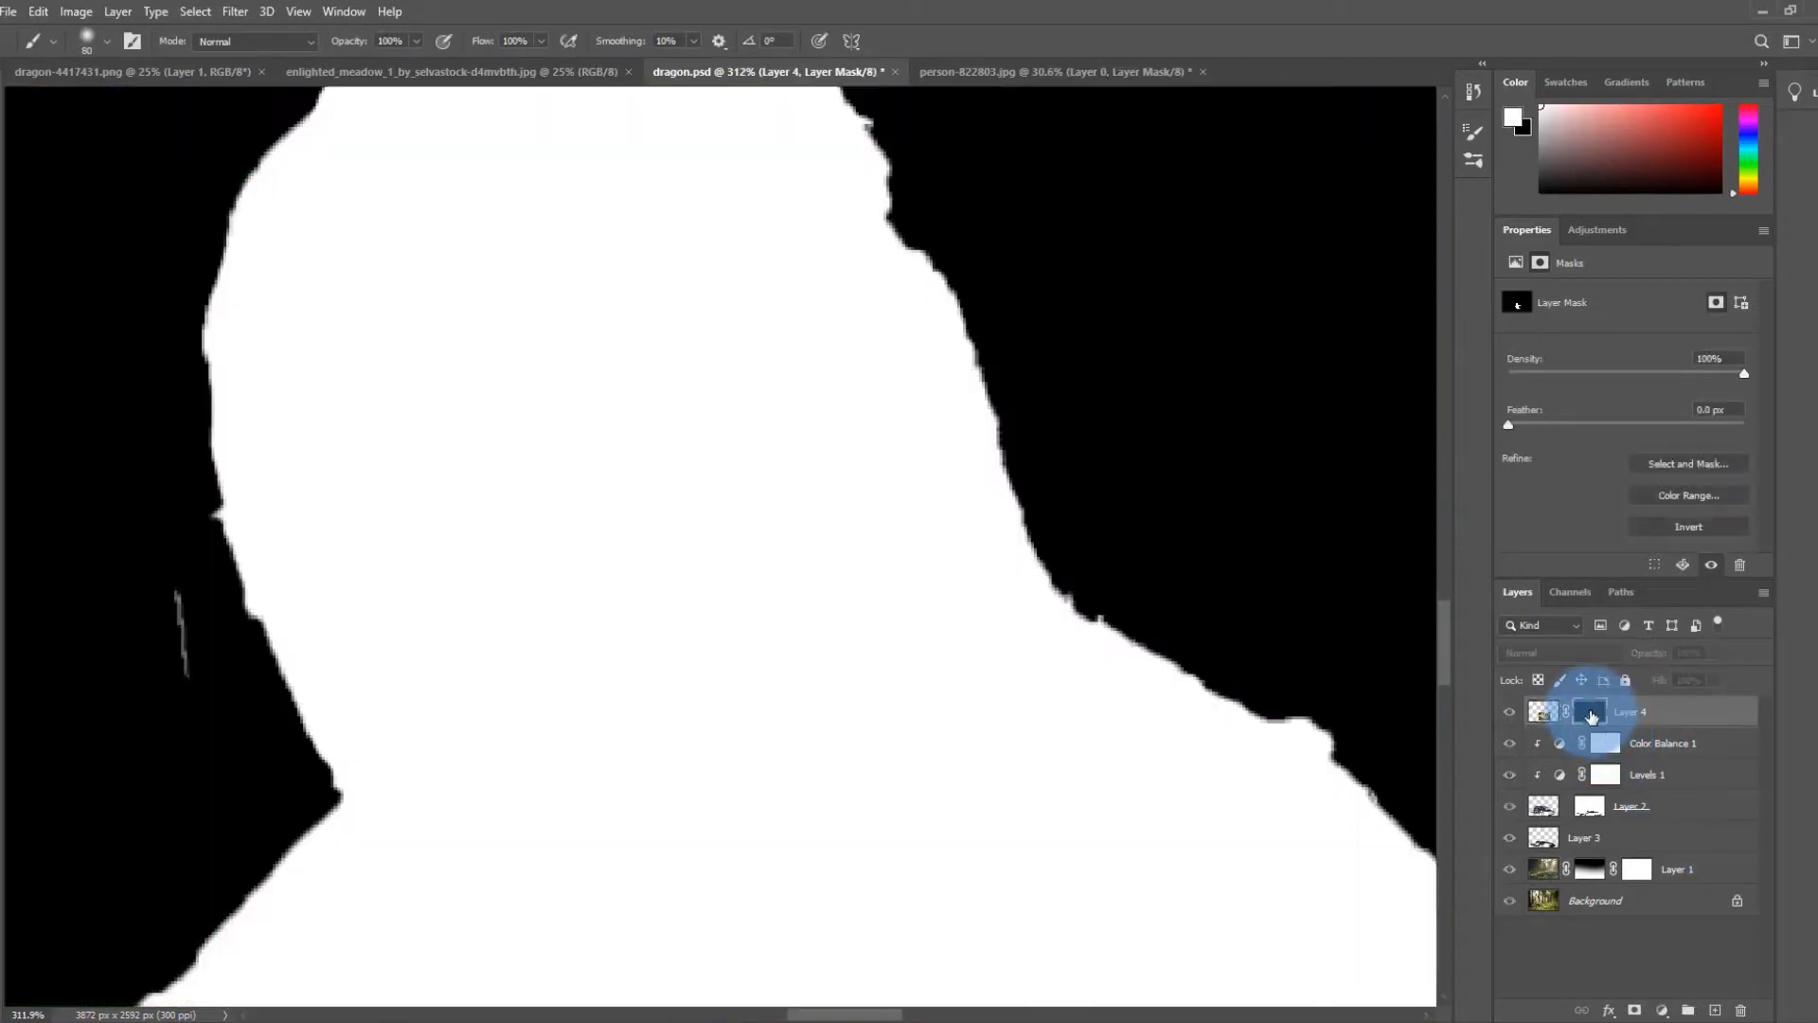
- Open the girl's mask in Select and Mask, accept it without adjusting the edges, and return to the normal image view
key(d)
key(bracketleft)
key(bracketleft)
key(bracketleft)
key(bracketleft)
key(bracketleft)
key(bracketleft)
key(bracketleft)
key(ctrl+alt+r)
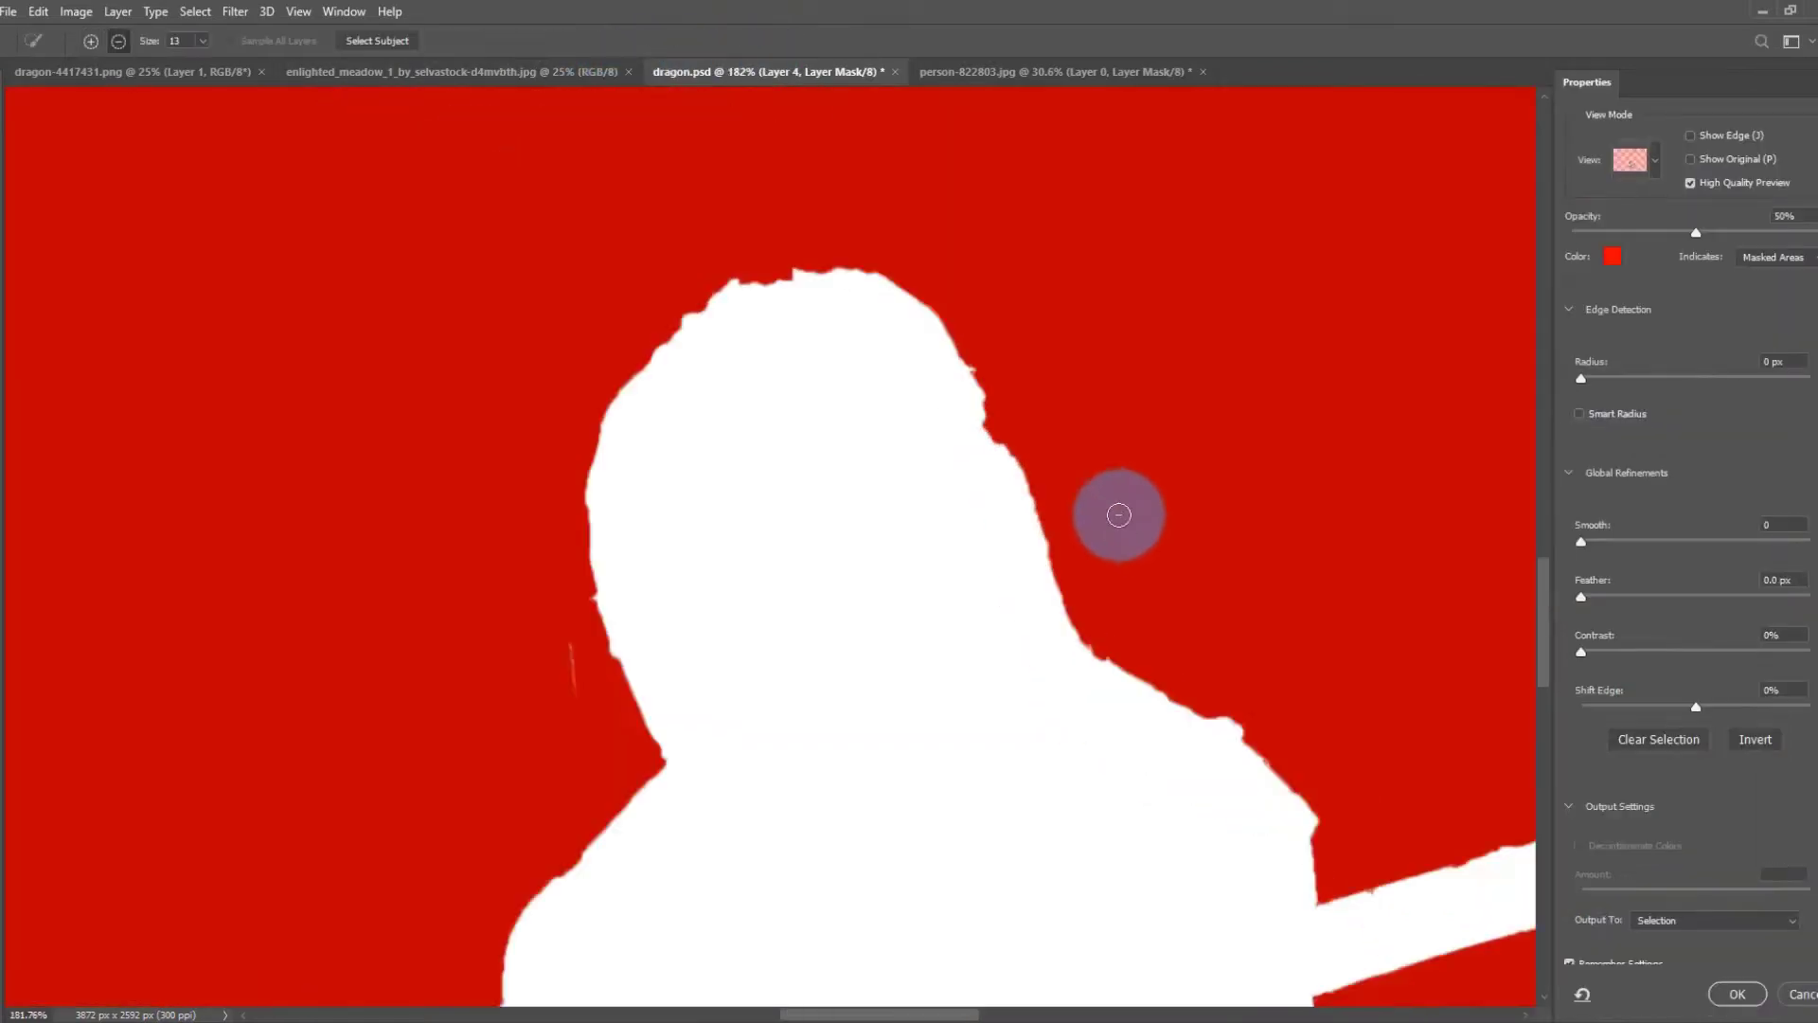
scroll(951, 492, down, 3)
click(1742, 994)
alt+click(1593, 712)
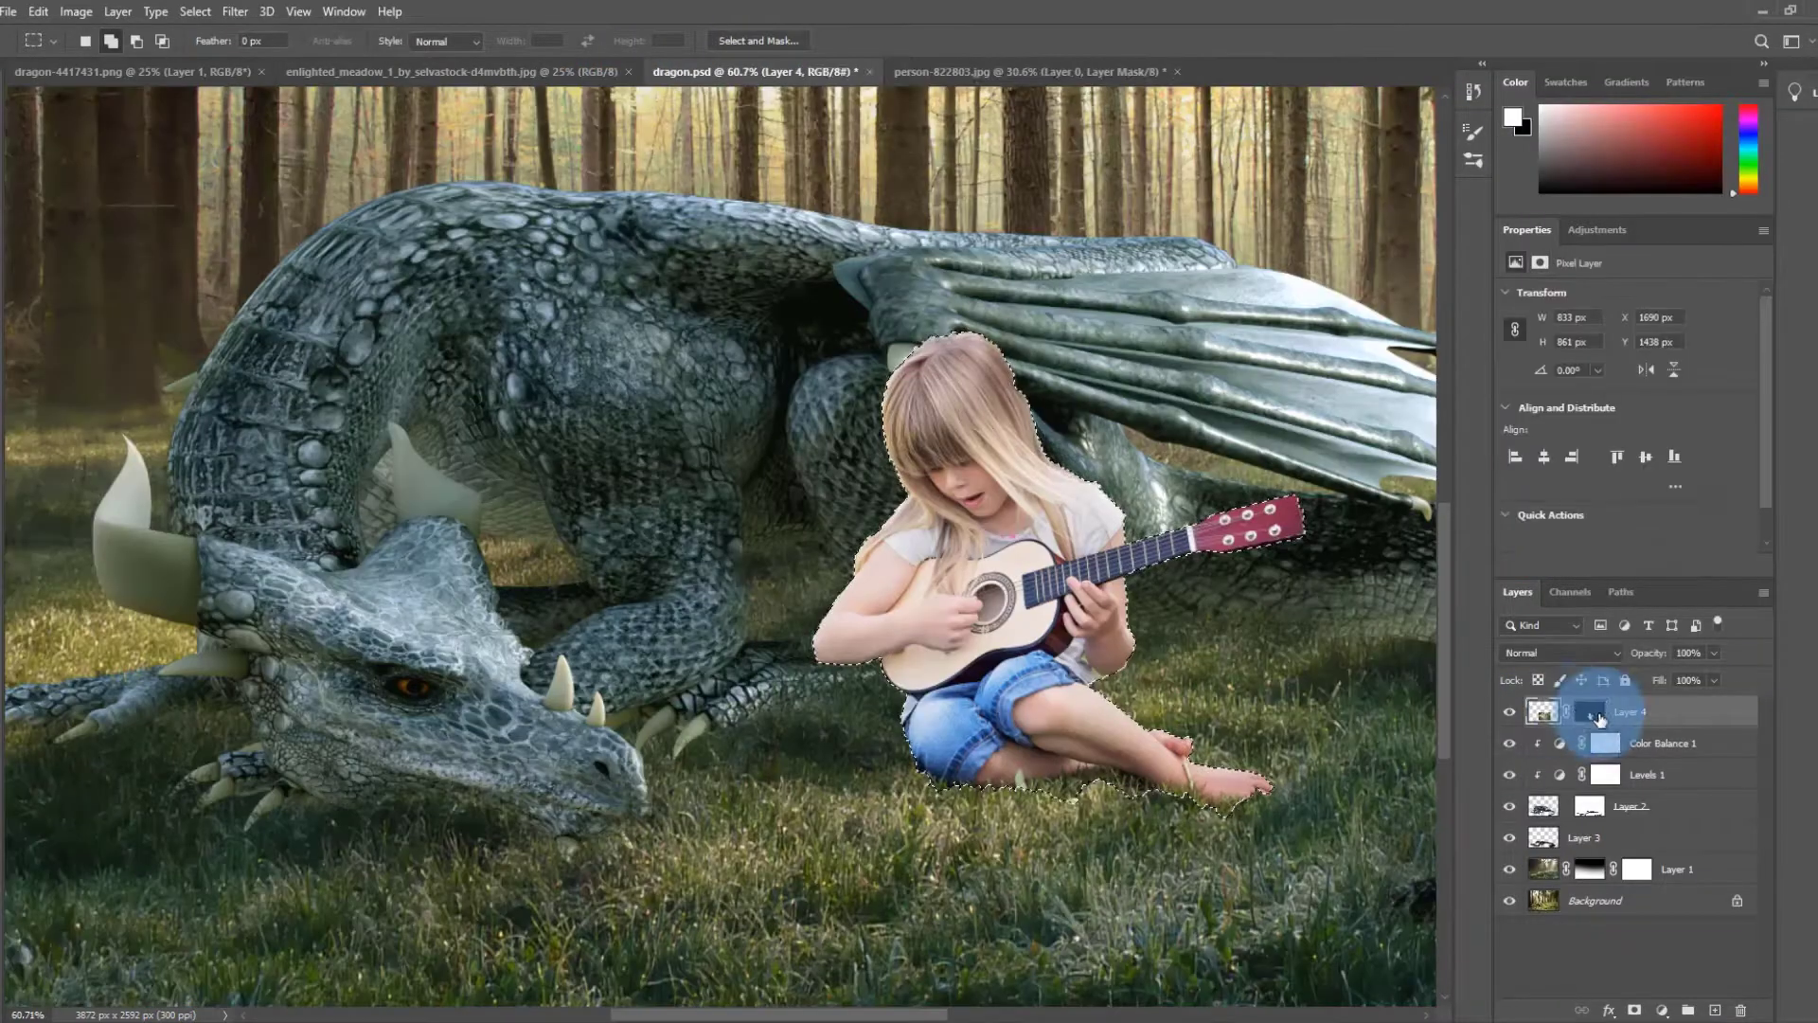
- Refine the edges of the girl's hair in Select and Mask with a 20 px refine brush
click(760, 40)
scroll(941, 292, up, 5)
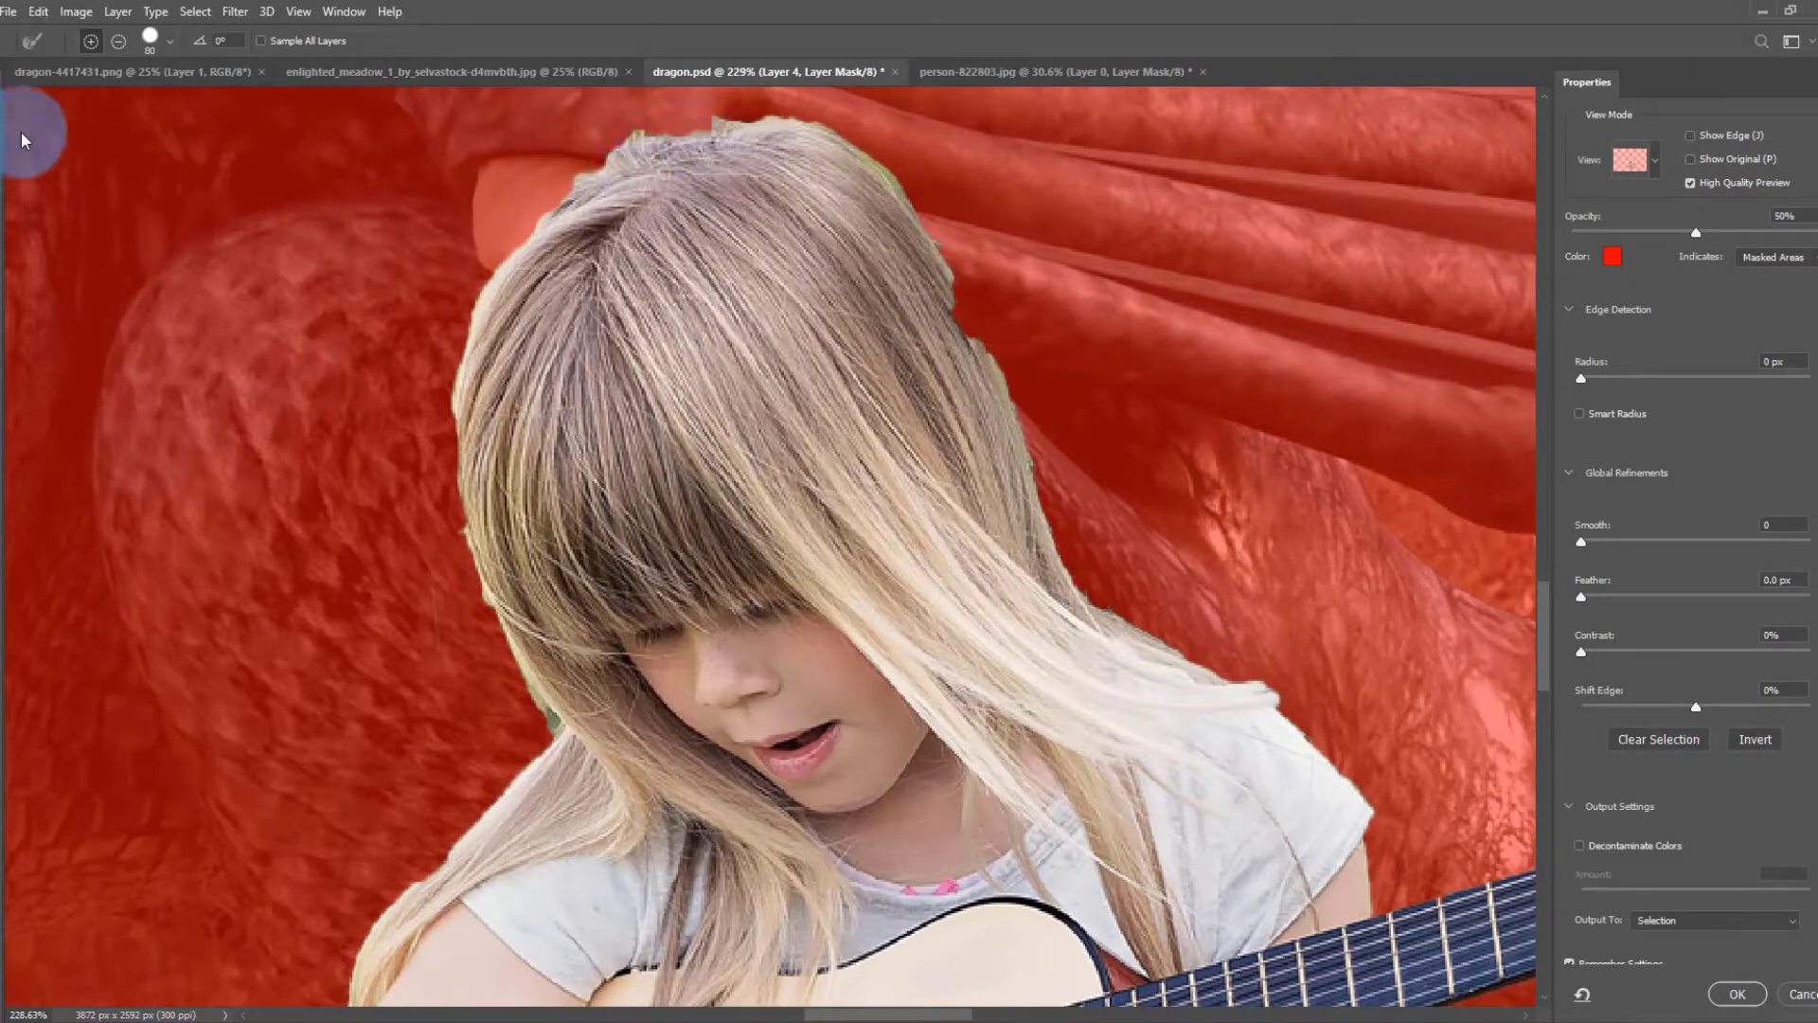
key(bracketleft)
key(bracketleft)
key(bracketleft)
key(bracketleft)
key(bracketleft)
key(bracketleft)
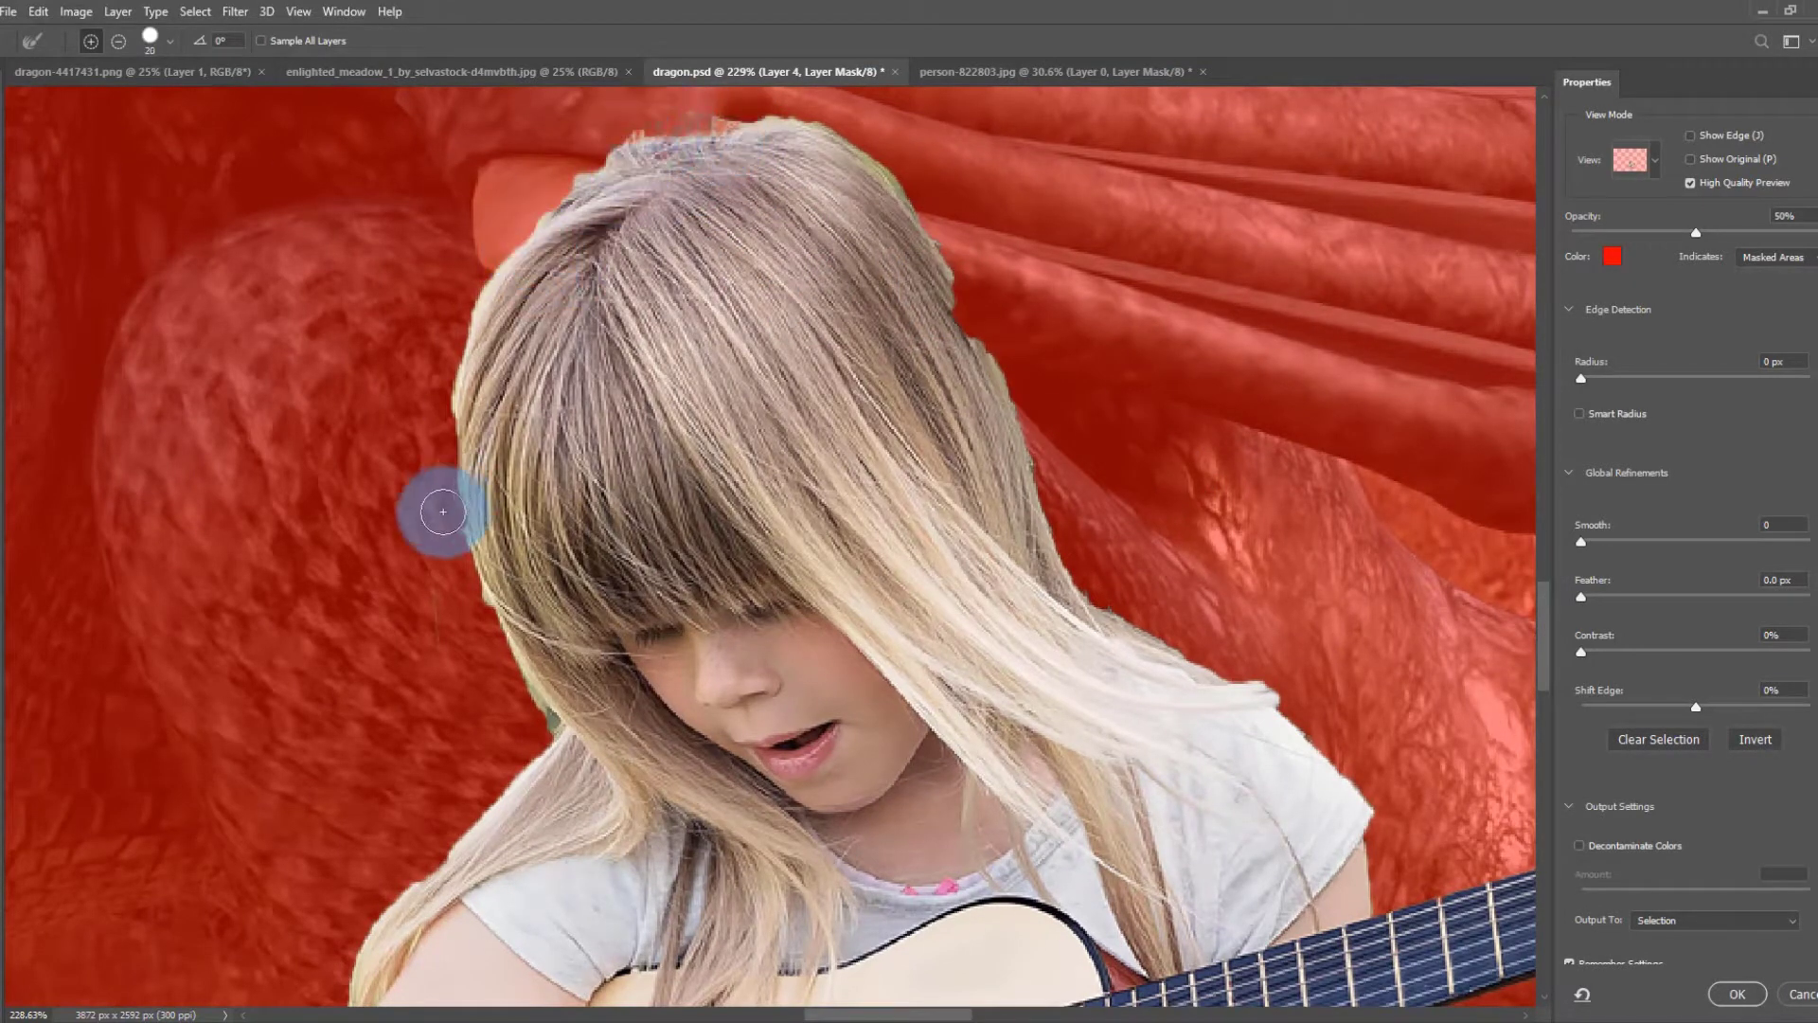
scroll(523, 716, down, 3)
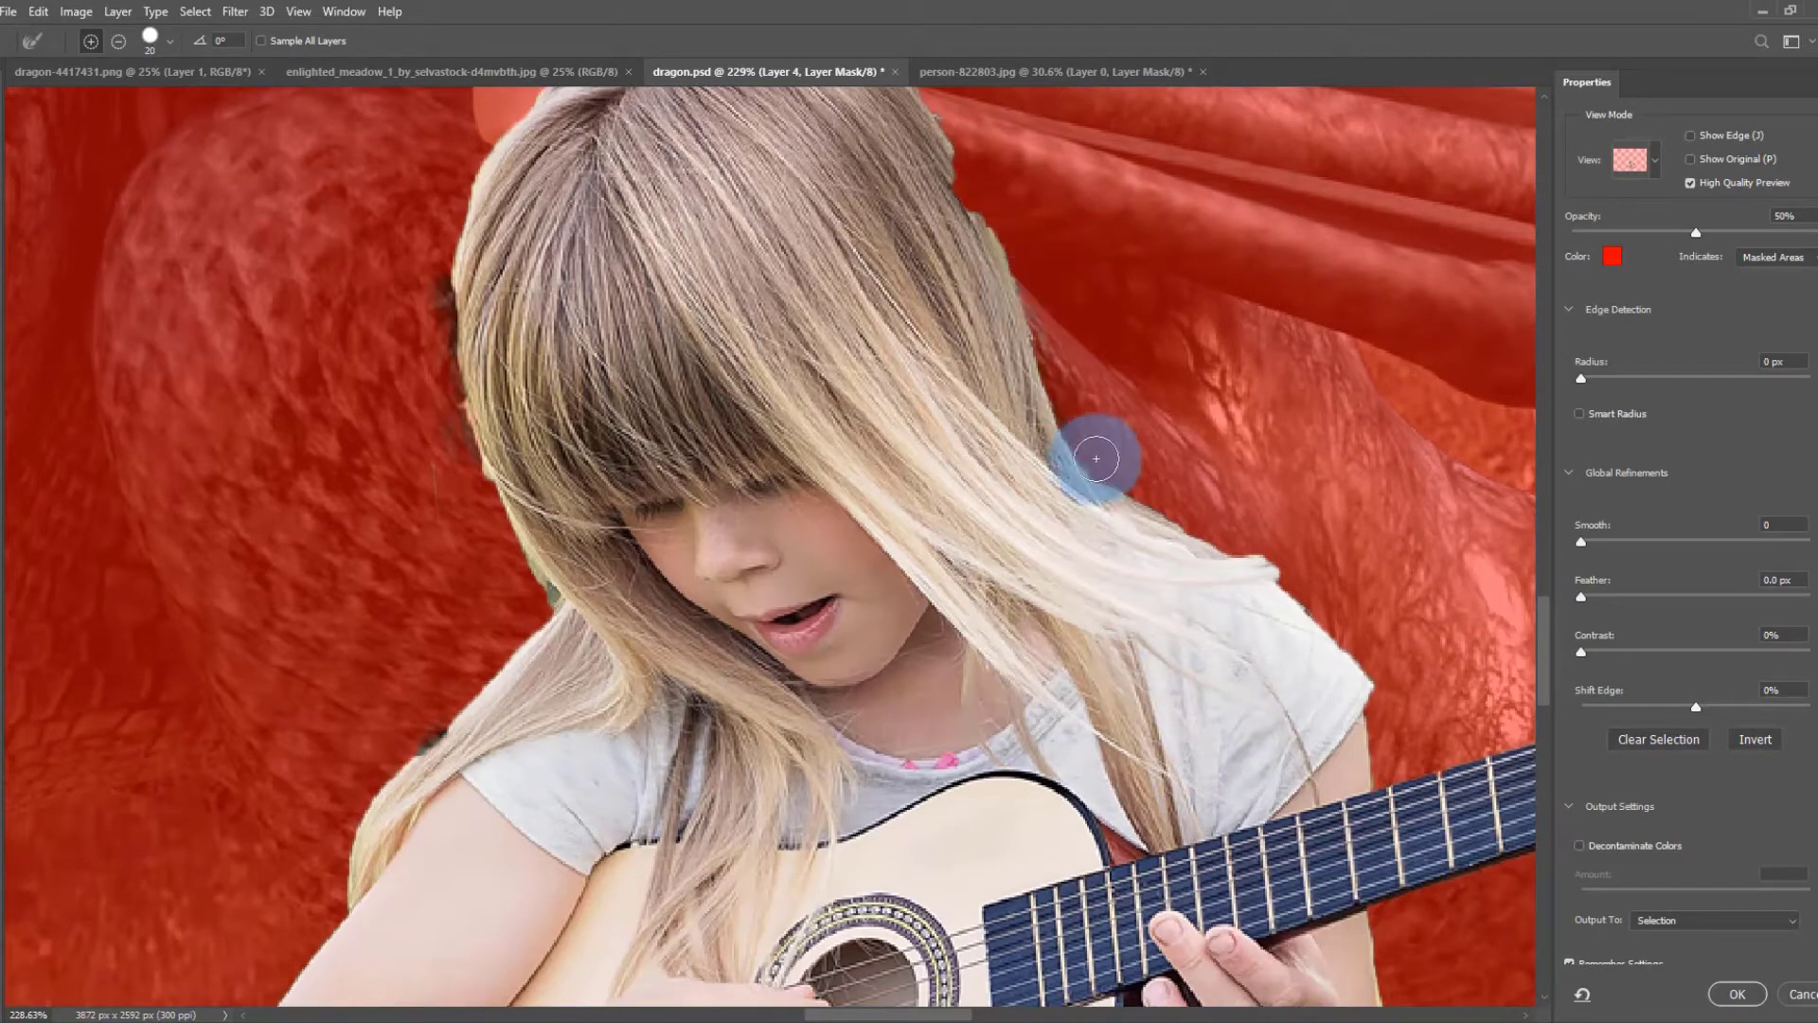
- Set the edge detection radius to 2 px, enable Smart Radius and apply the refinement
text(2)
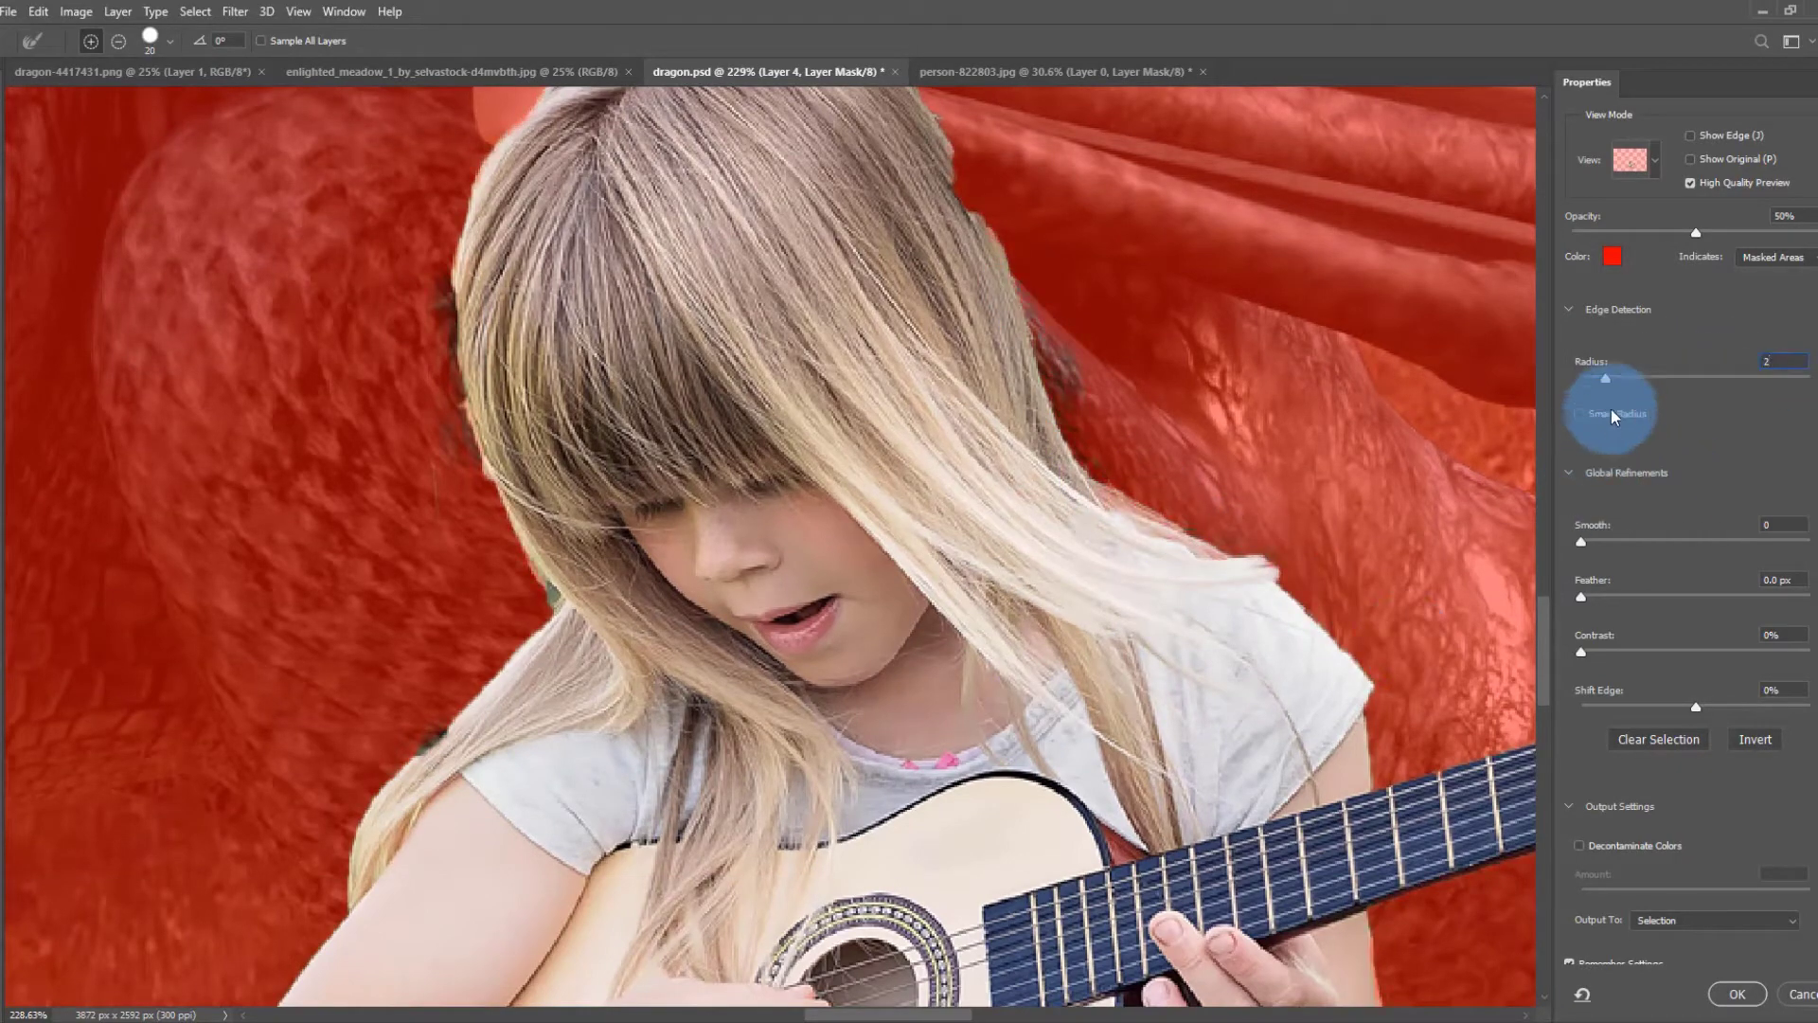
click(1612, 411)
click(1732, 997)
scroll(502, 264, down, 3)
scroll(531, 265, up, 3)
scroll(612, 267, up, 5)
scroll(613, 268, down, 3)
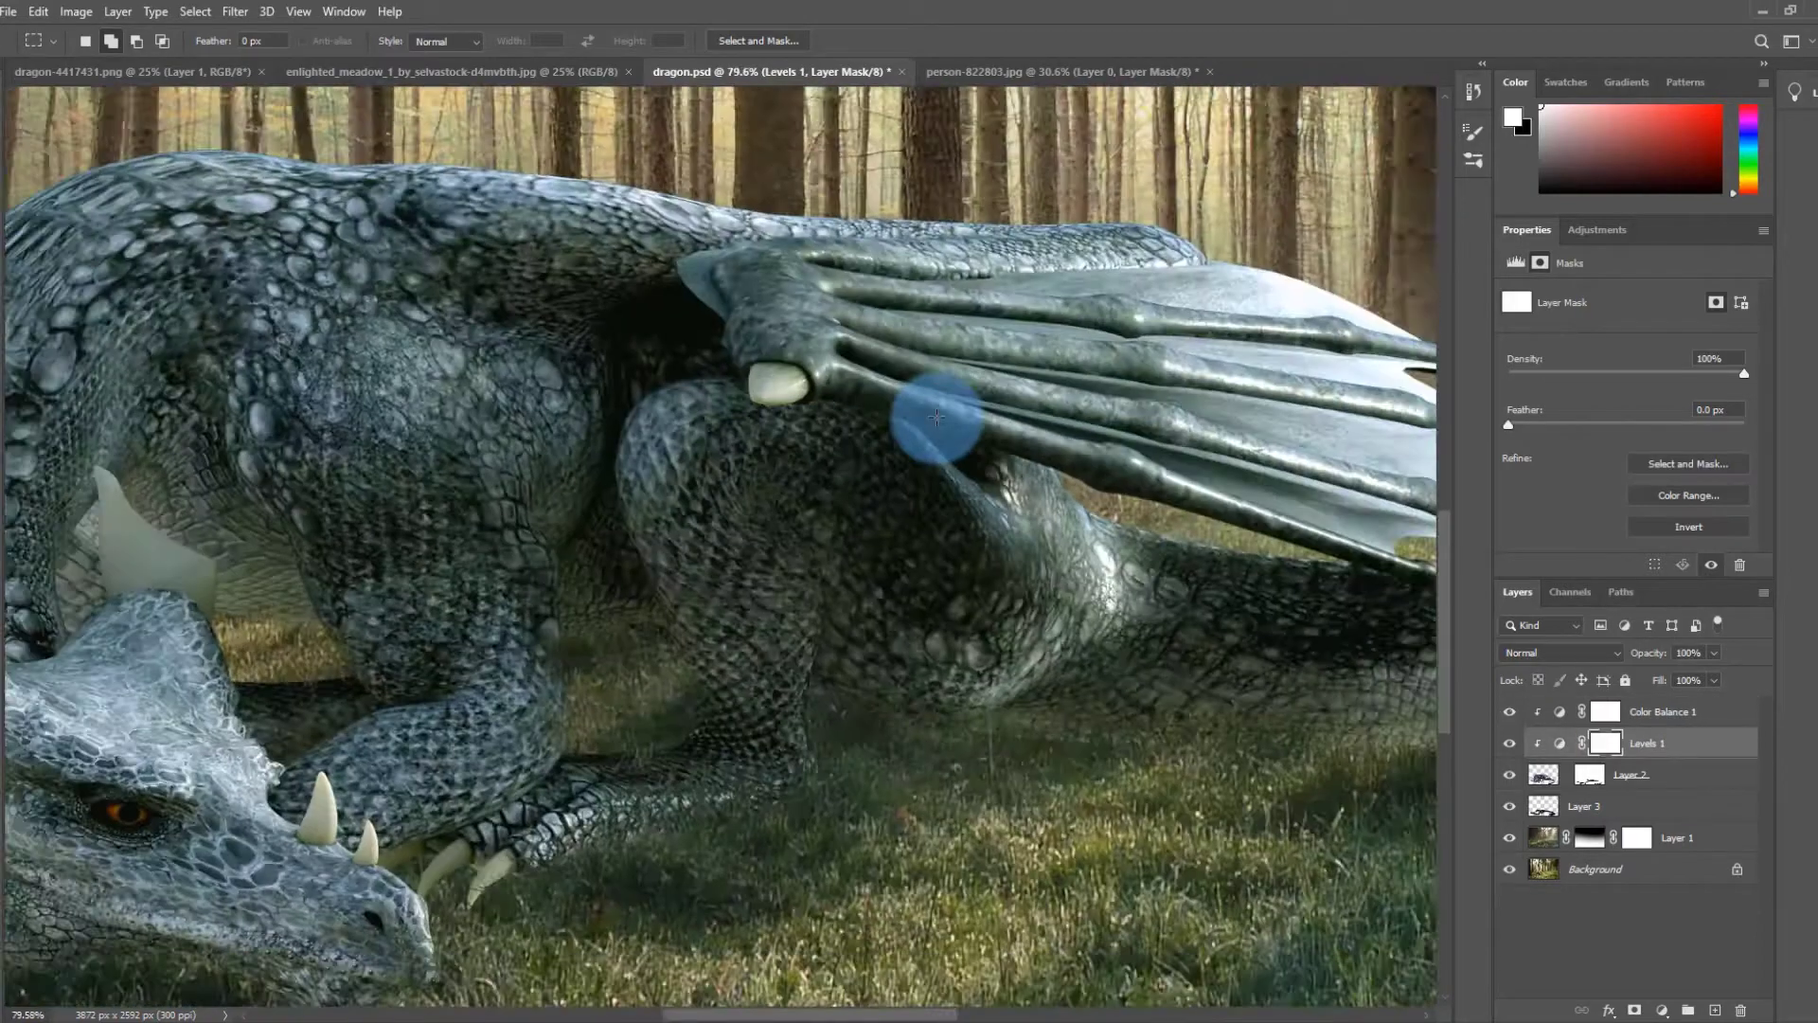
- Load a selection from Layer 4's mask and check its outline along the girl's hair
scroll(966, 417, down, 3)
key(alt+v)
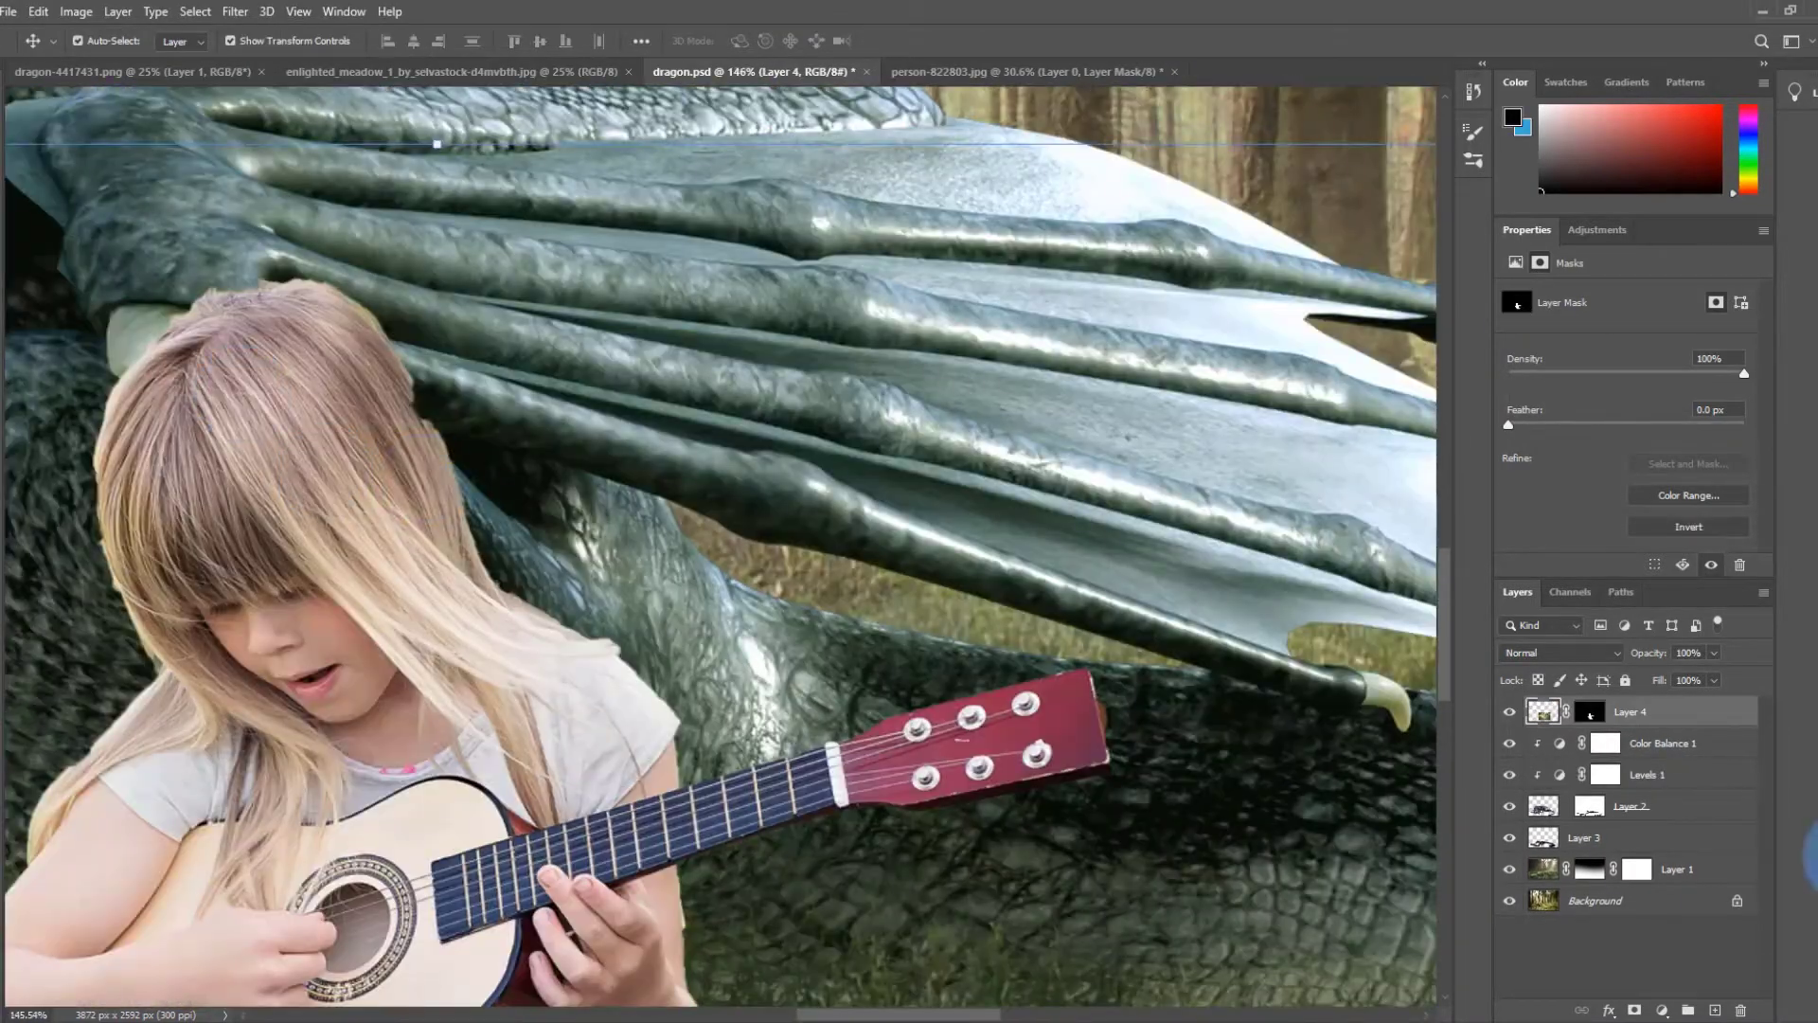
ctrl+click(1590, 711)
scroll(357, 366, up, 5)
scroll(774, 637, down, 3)
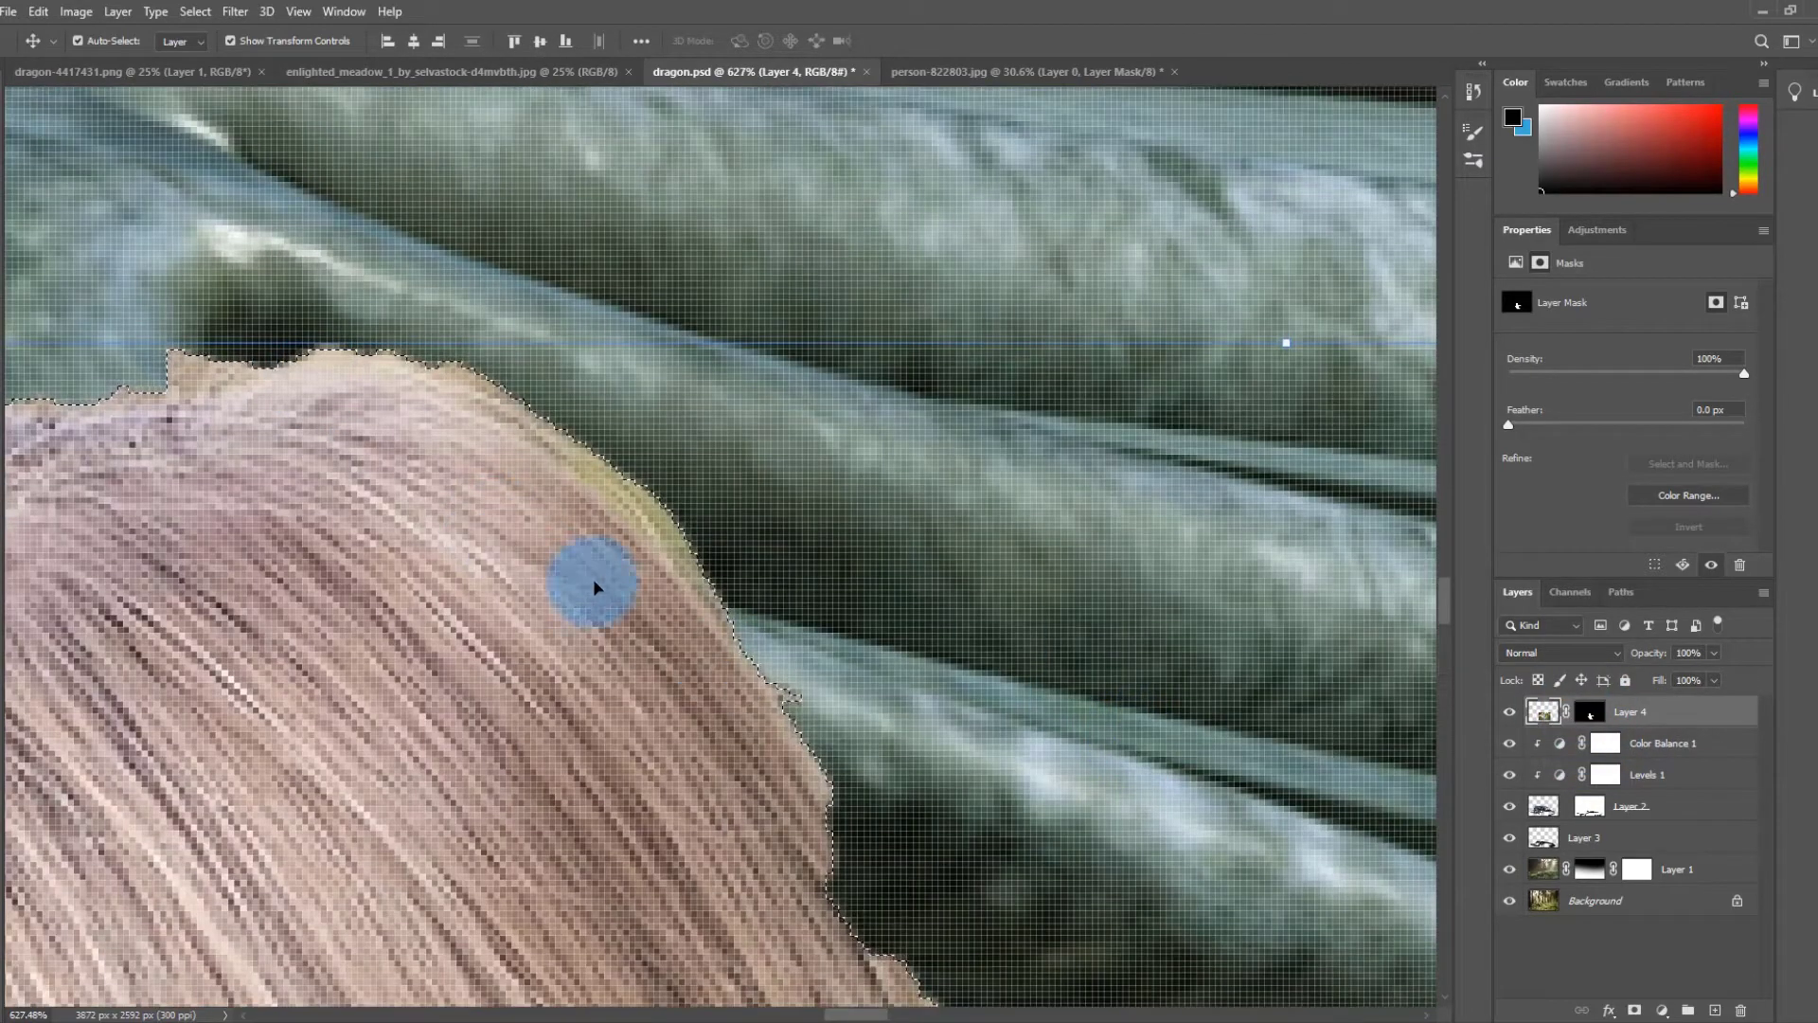
key(m)
scroll(670, 520, down, 3)
scroll(479, 528, up, 5)
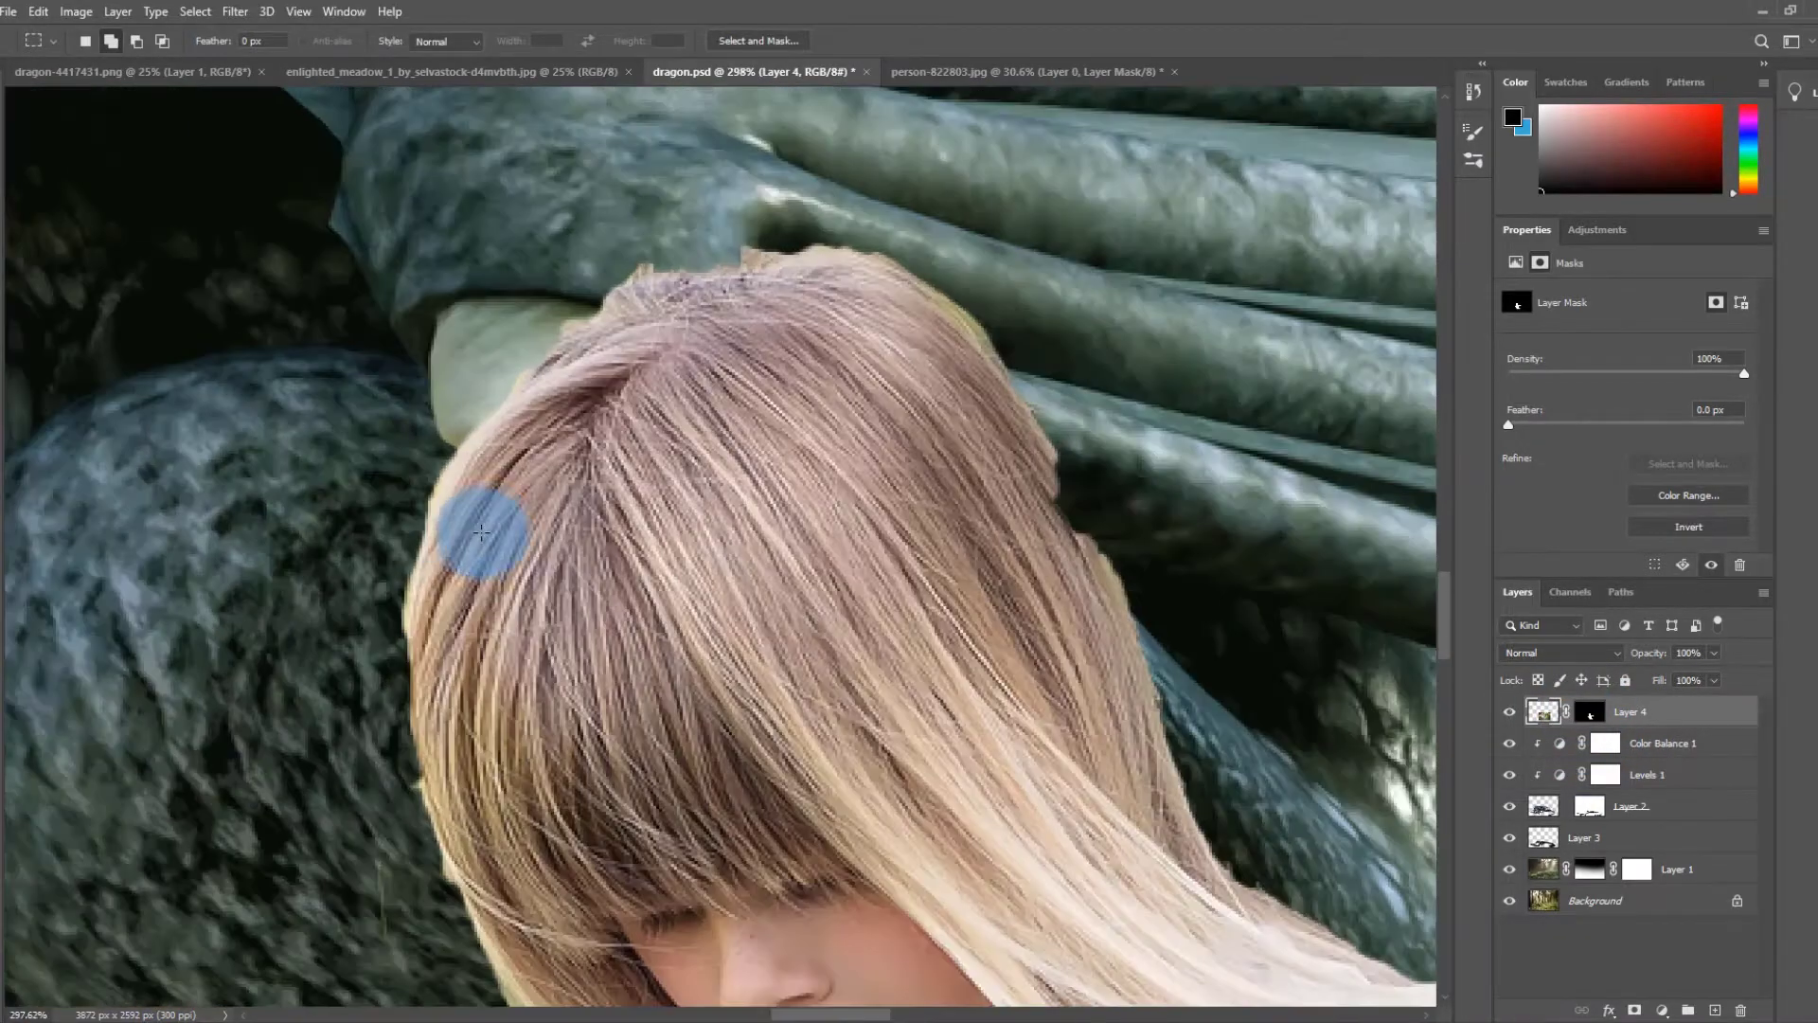
- Trace a Pen path just inside the hair edge from the crown down the face side to the upper arm
key(p)
scroll(428, 816, down, 3)
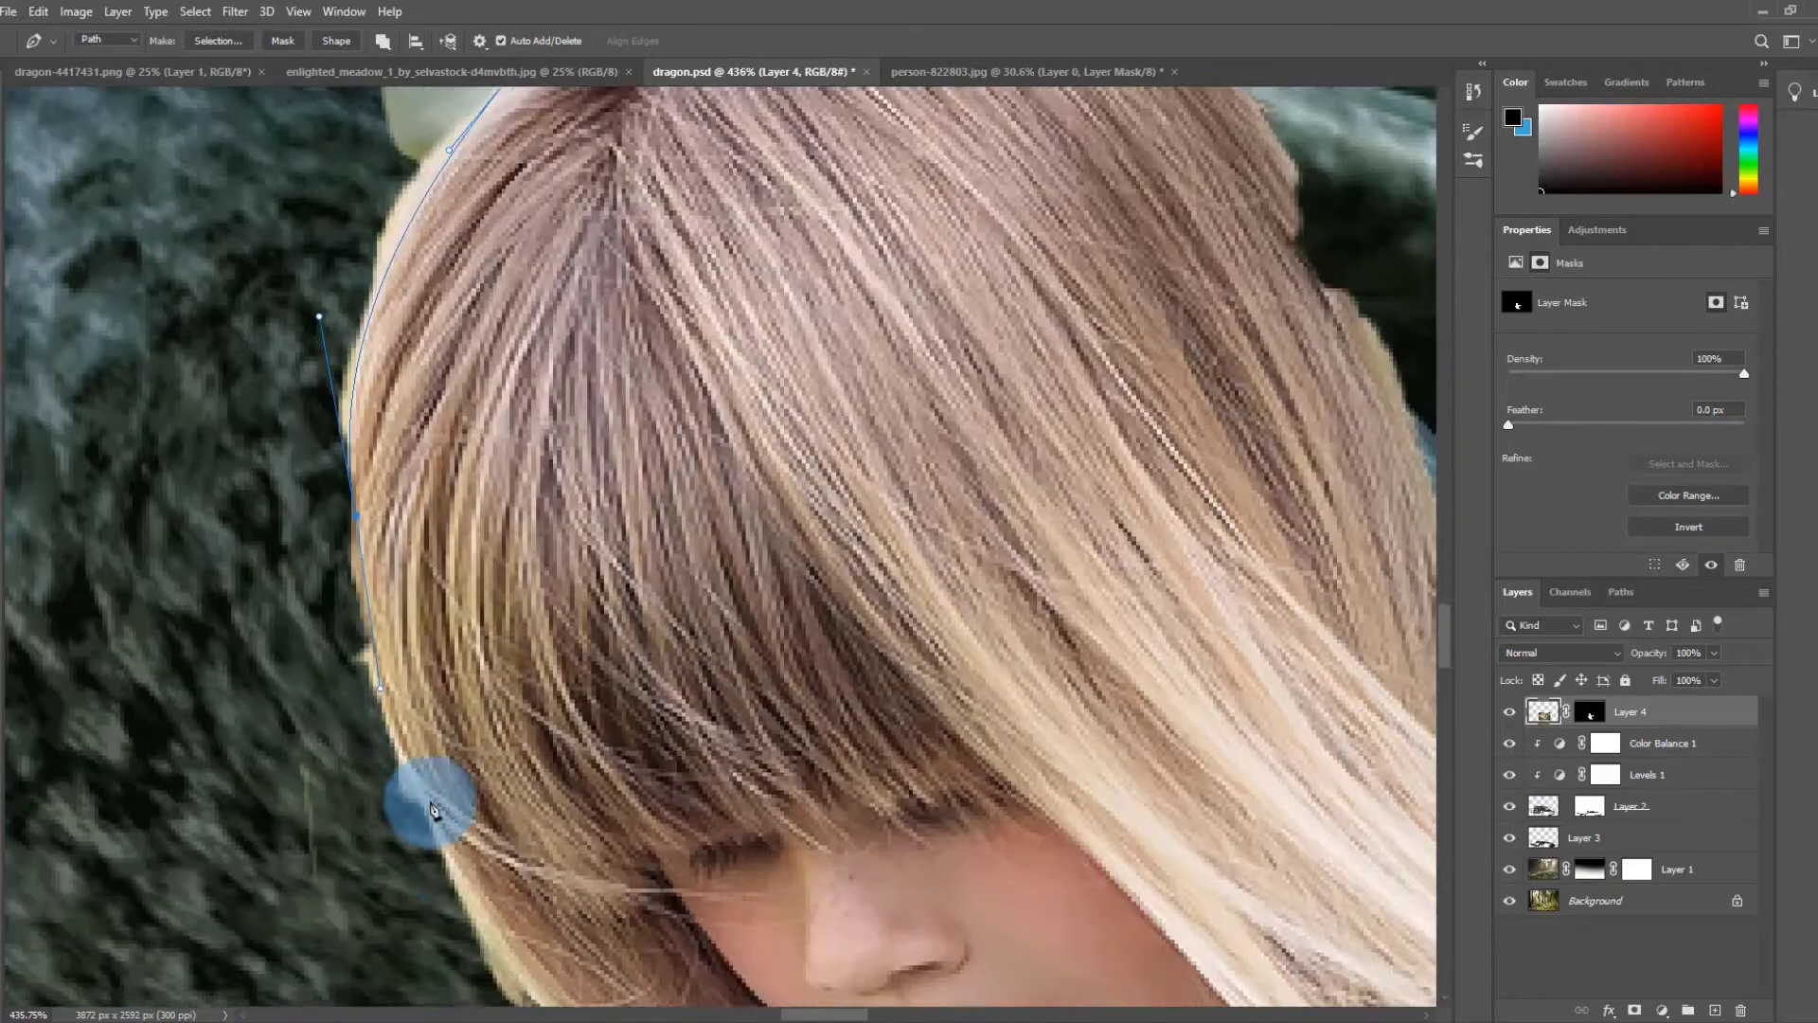
drag(464, 793, 510, 900)
scroll(506, 842, down, 1)
scroll(814, 818, down, 4)
scroll(540, 861, down, 5)
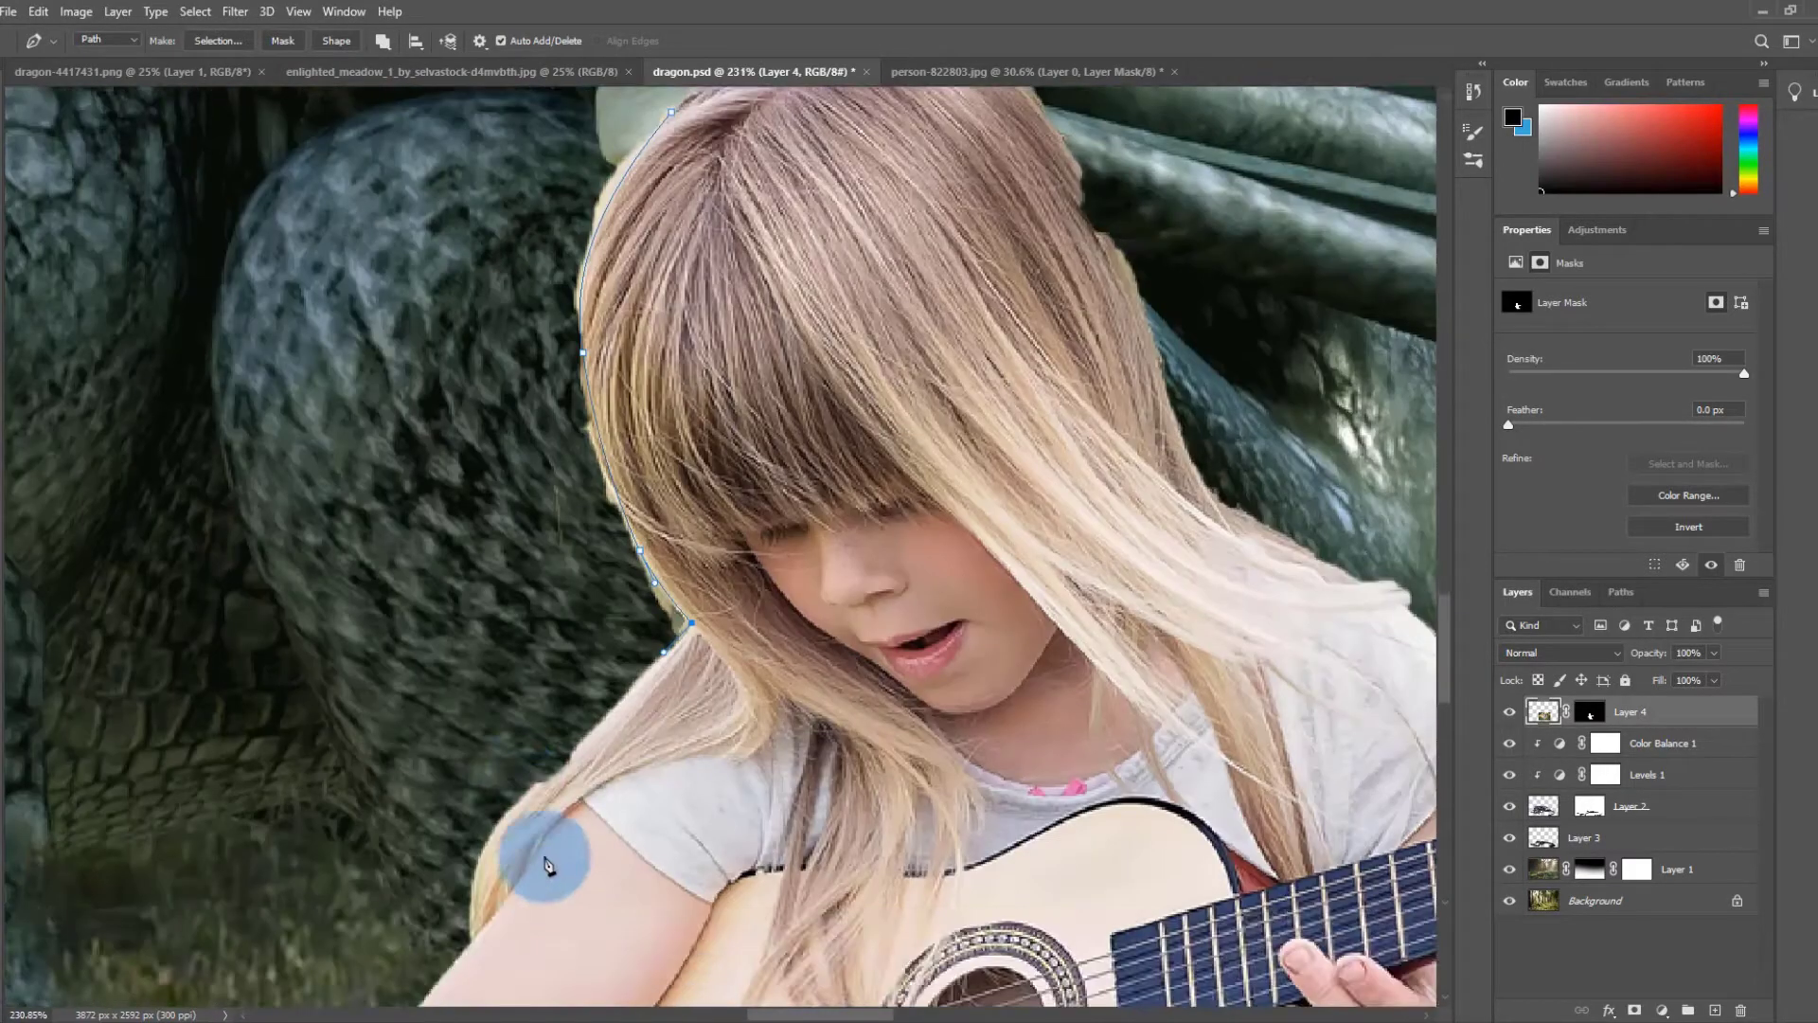
scroll(520, 771, up, 3)
scroll(453, 824, down, 2)
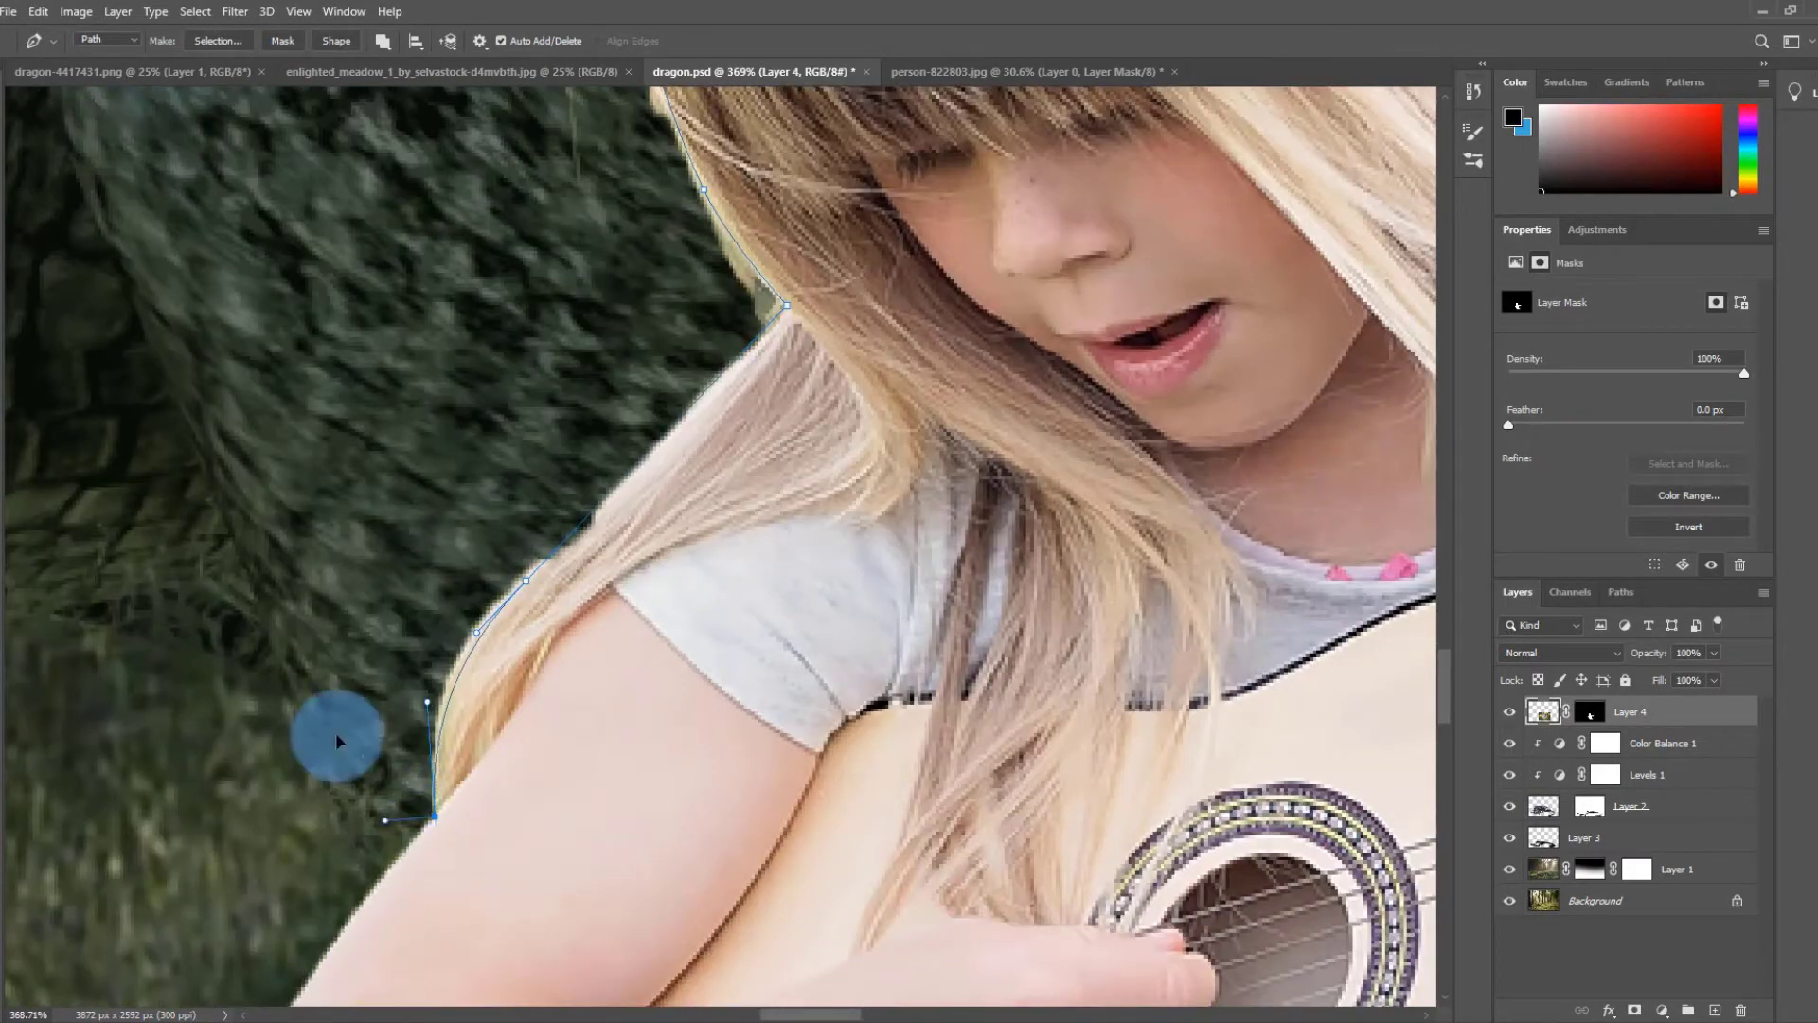
- Carry the Pen path around the background and back up the hair's other edge, over the top of the head
scroll(515, 458, down, 5)
scroll(909, 568, up, 5)
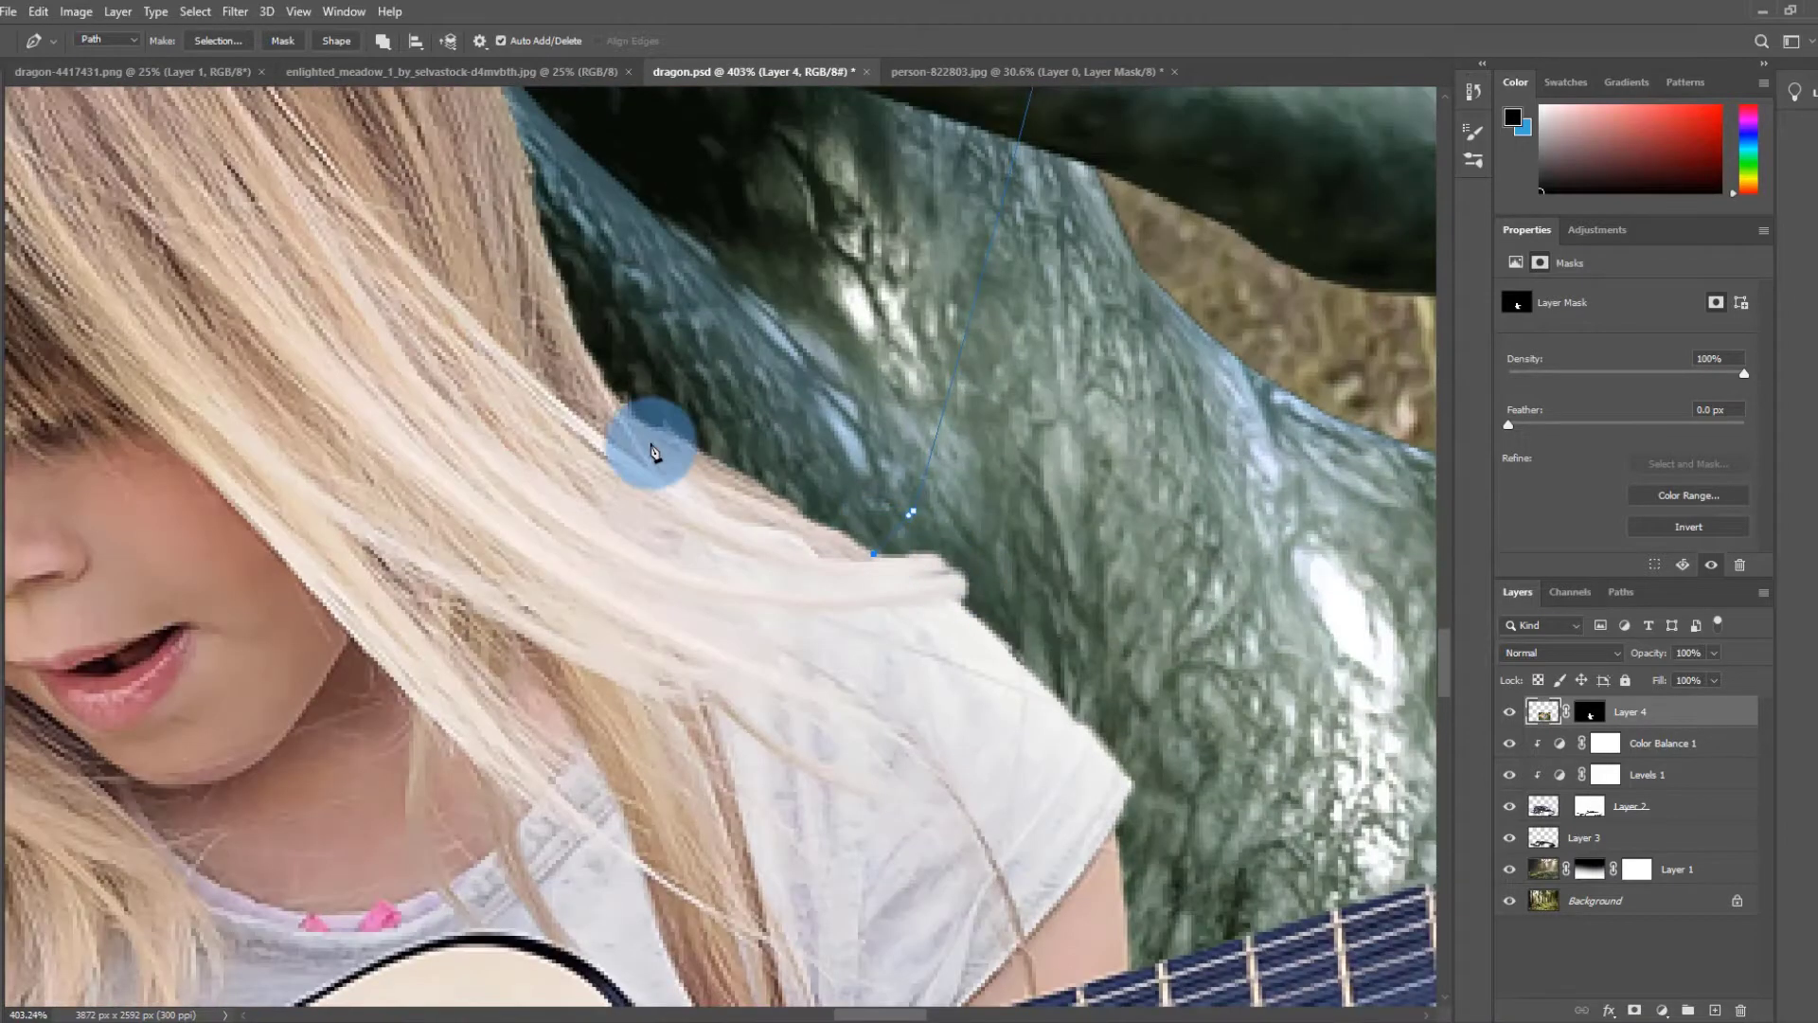
scroll(569, 402, up, 3)
drag(500, 385, 458, 244)
scroll(720, 378, down, 4)
drag(734, 375, 949, 691)
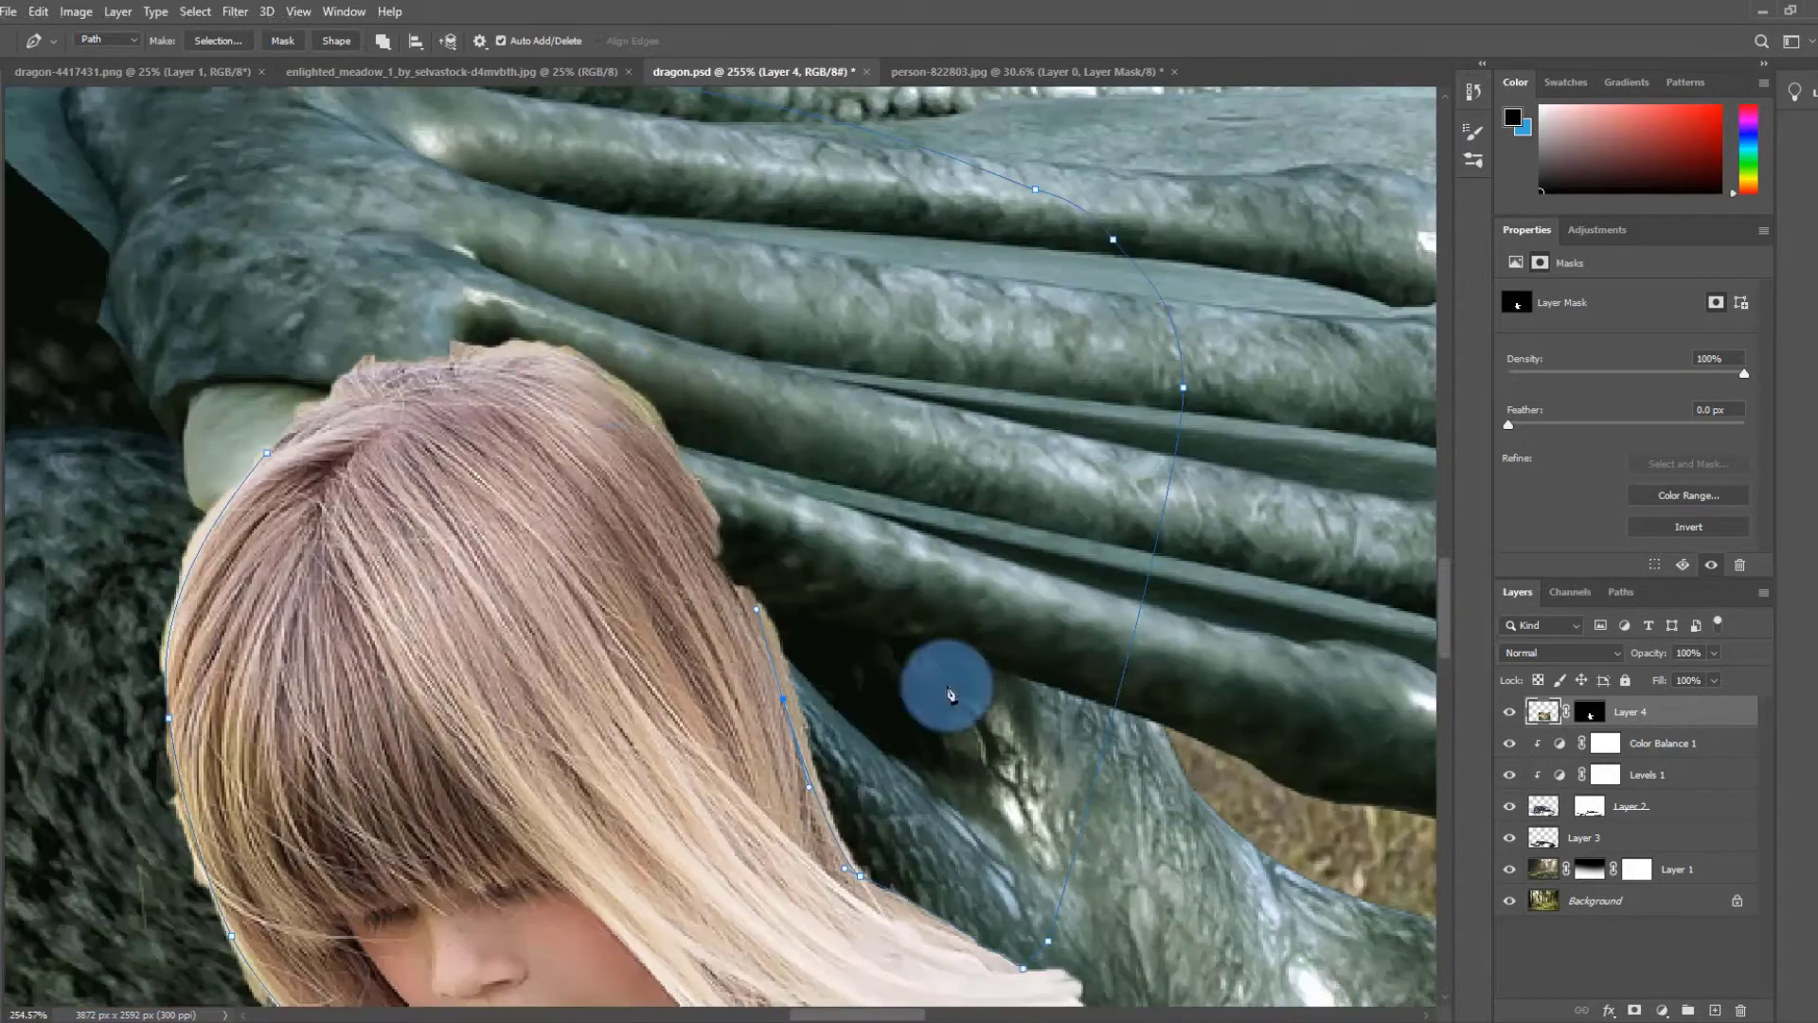
scroll(631, 381, up, 3)
drag(571, 364, 498, 295)
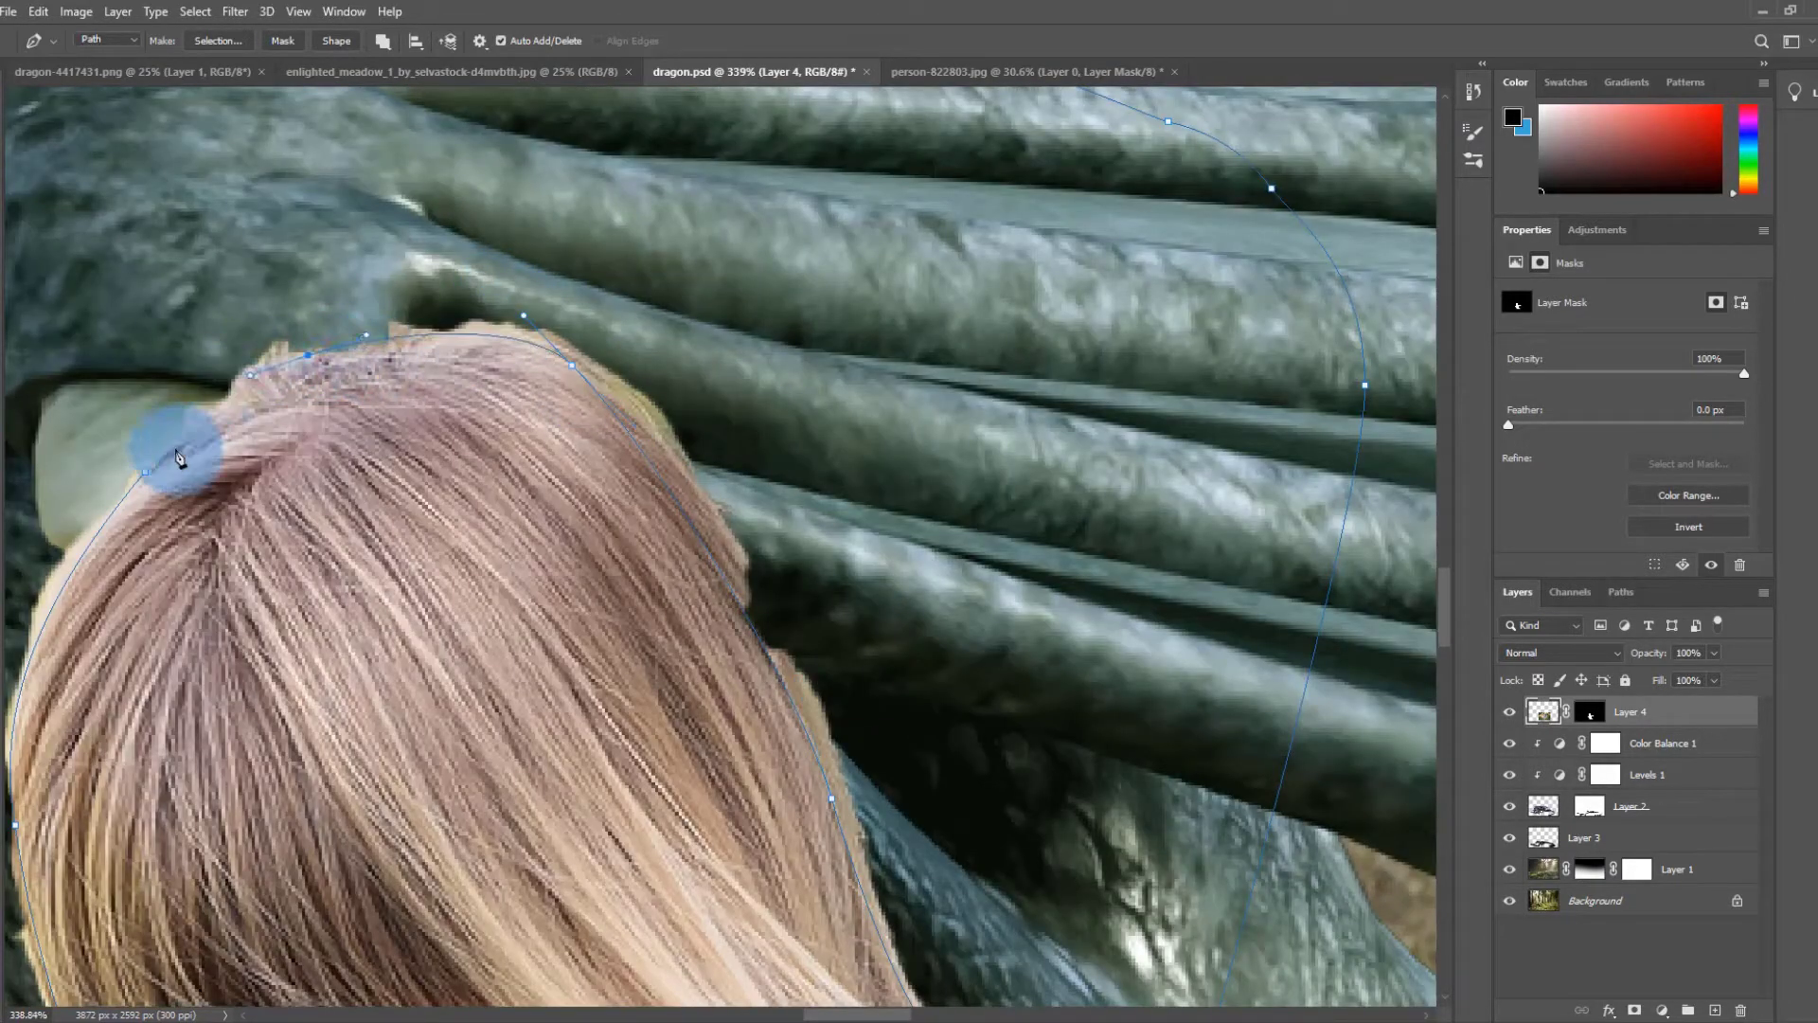
- Turn the path into a selection and paint black on Layer 4's mask to hide the fringe around the hair
key(ctrl+Return)
scroll(183, 439, down, 2)
key(b)
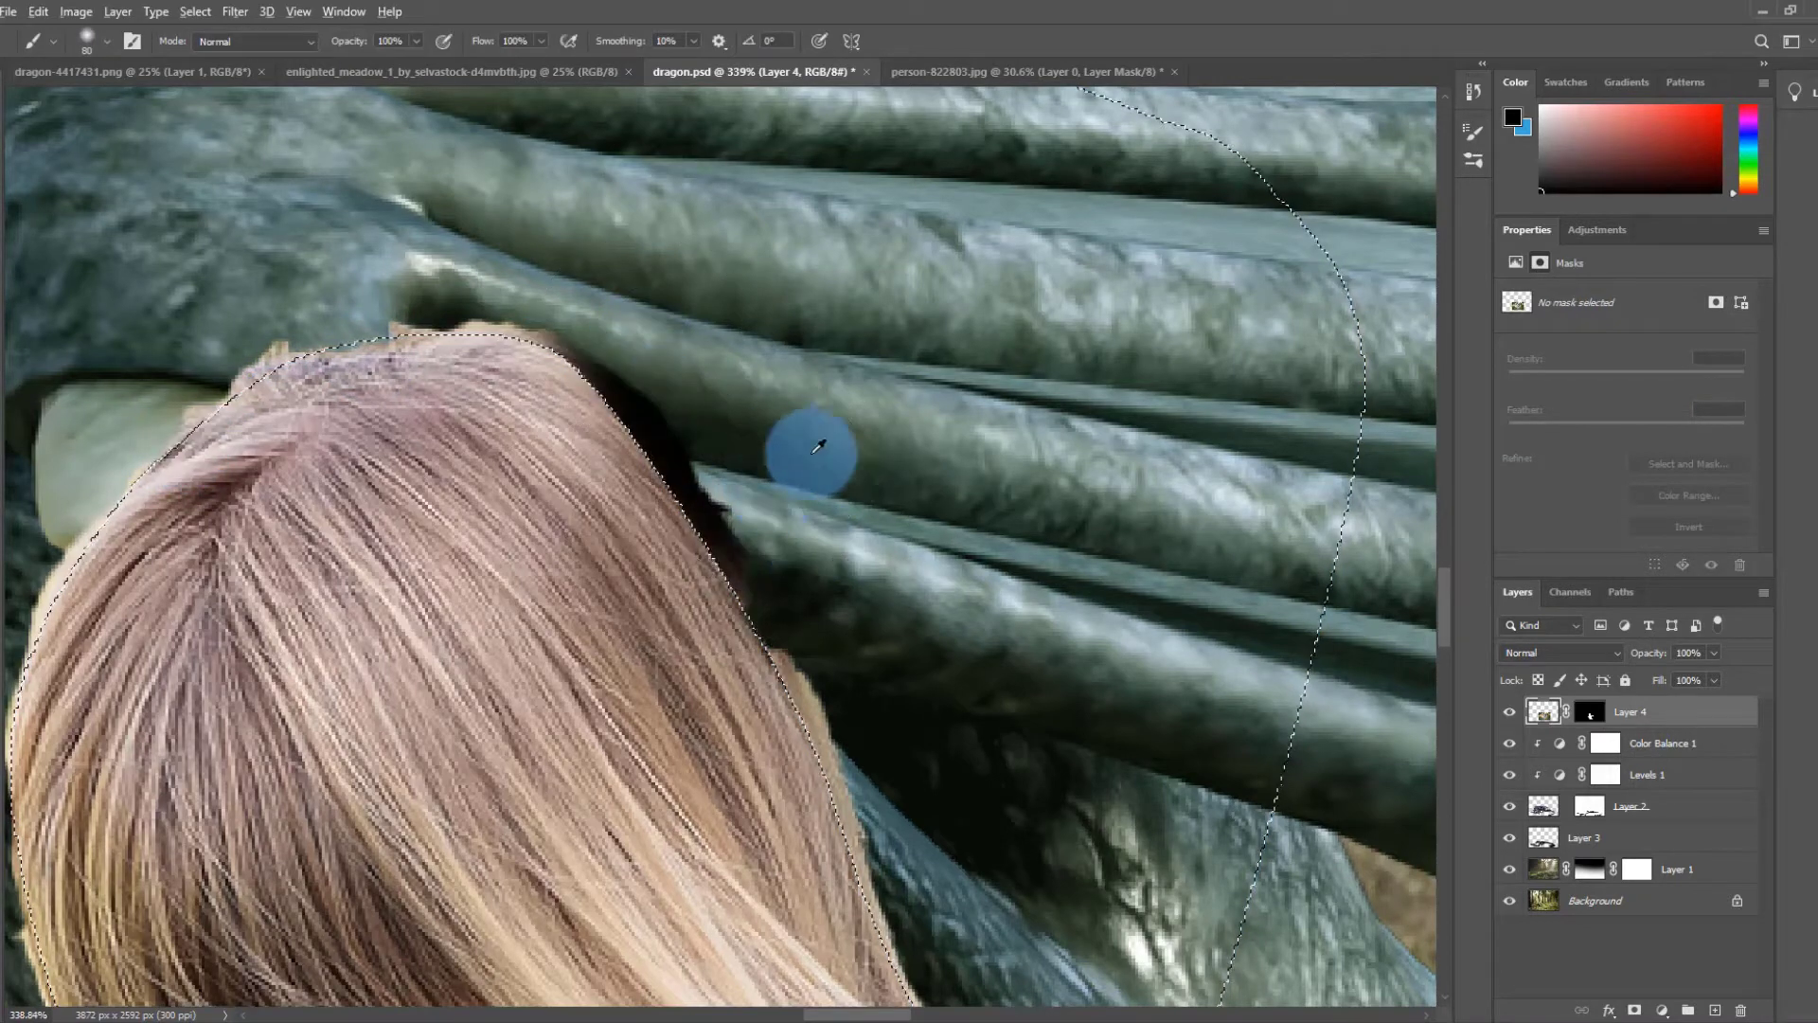
scroll(811, 438, down, 2)
key(x)
key(d)
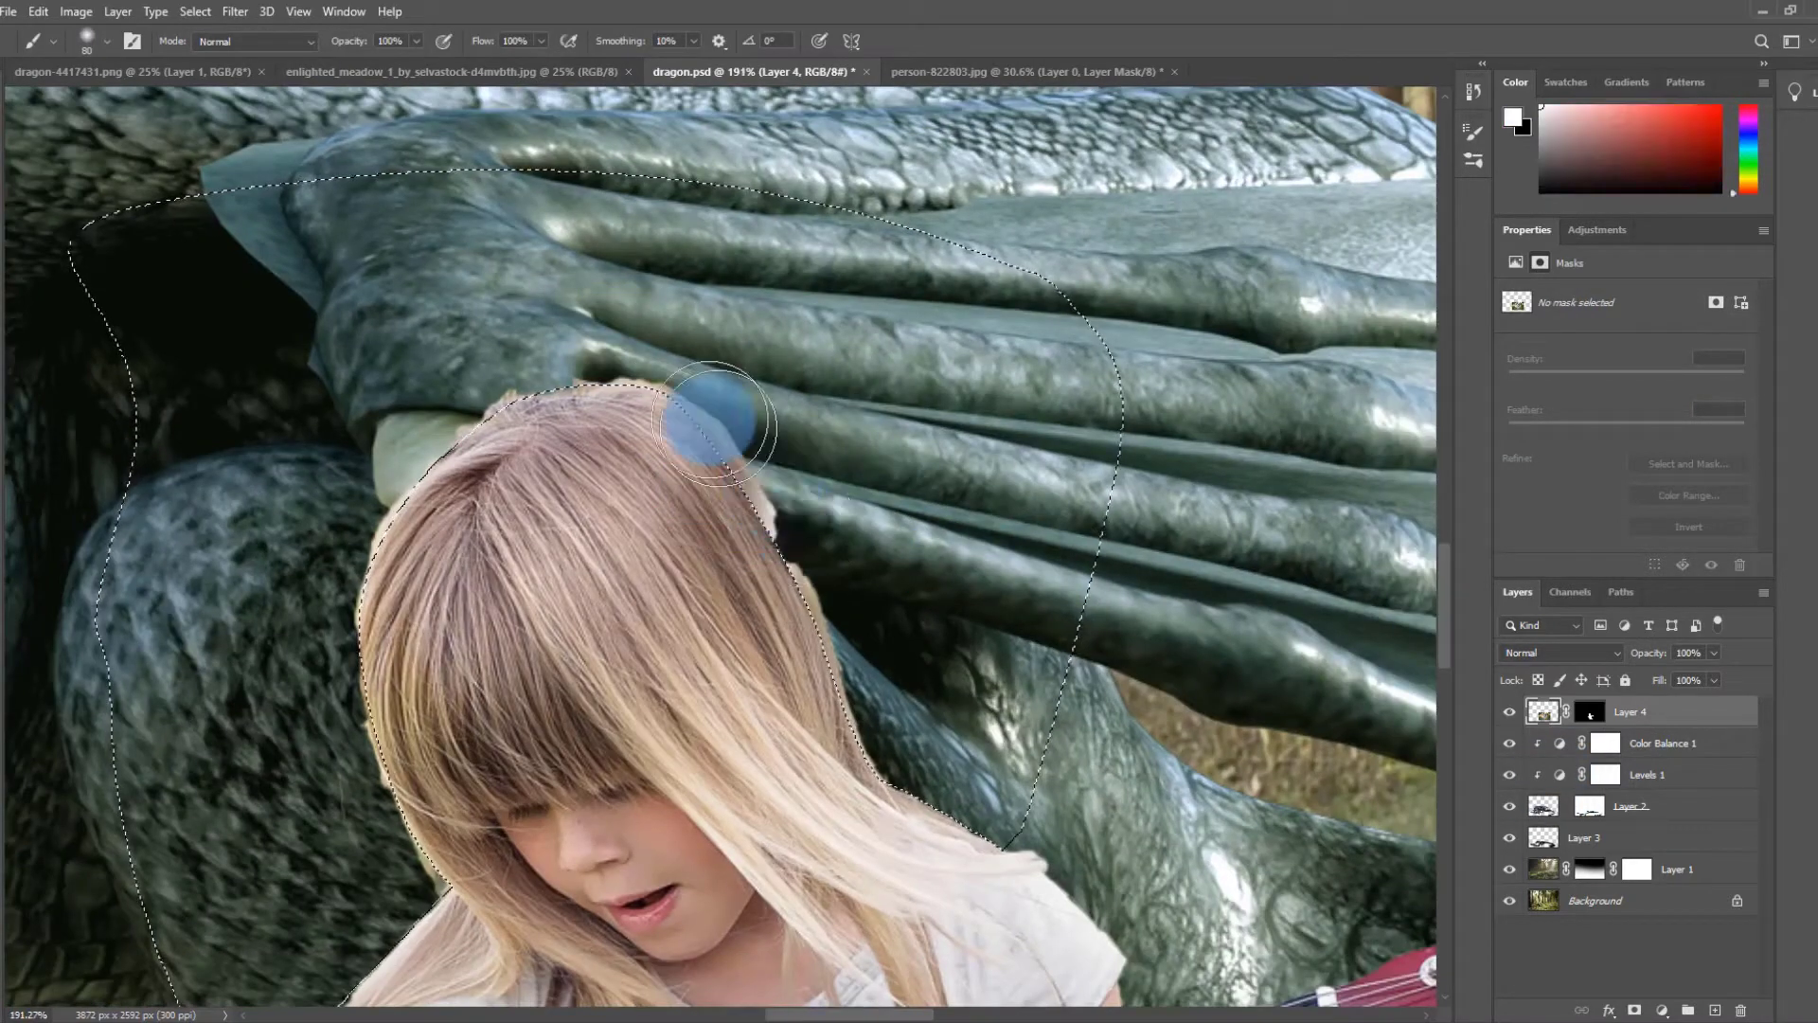
click(1590, 711)
key(x)
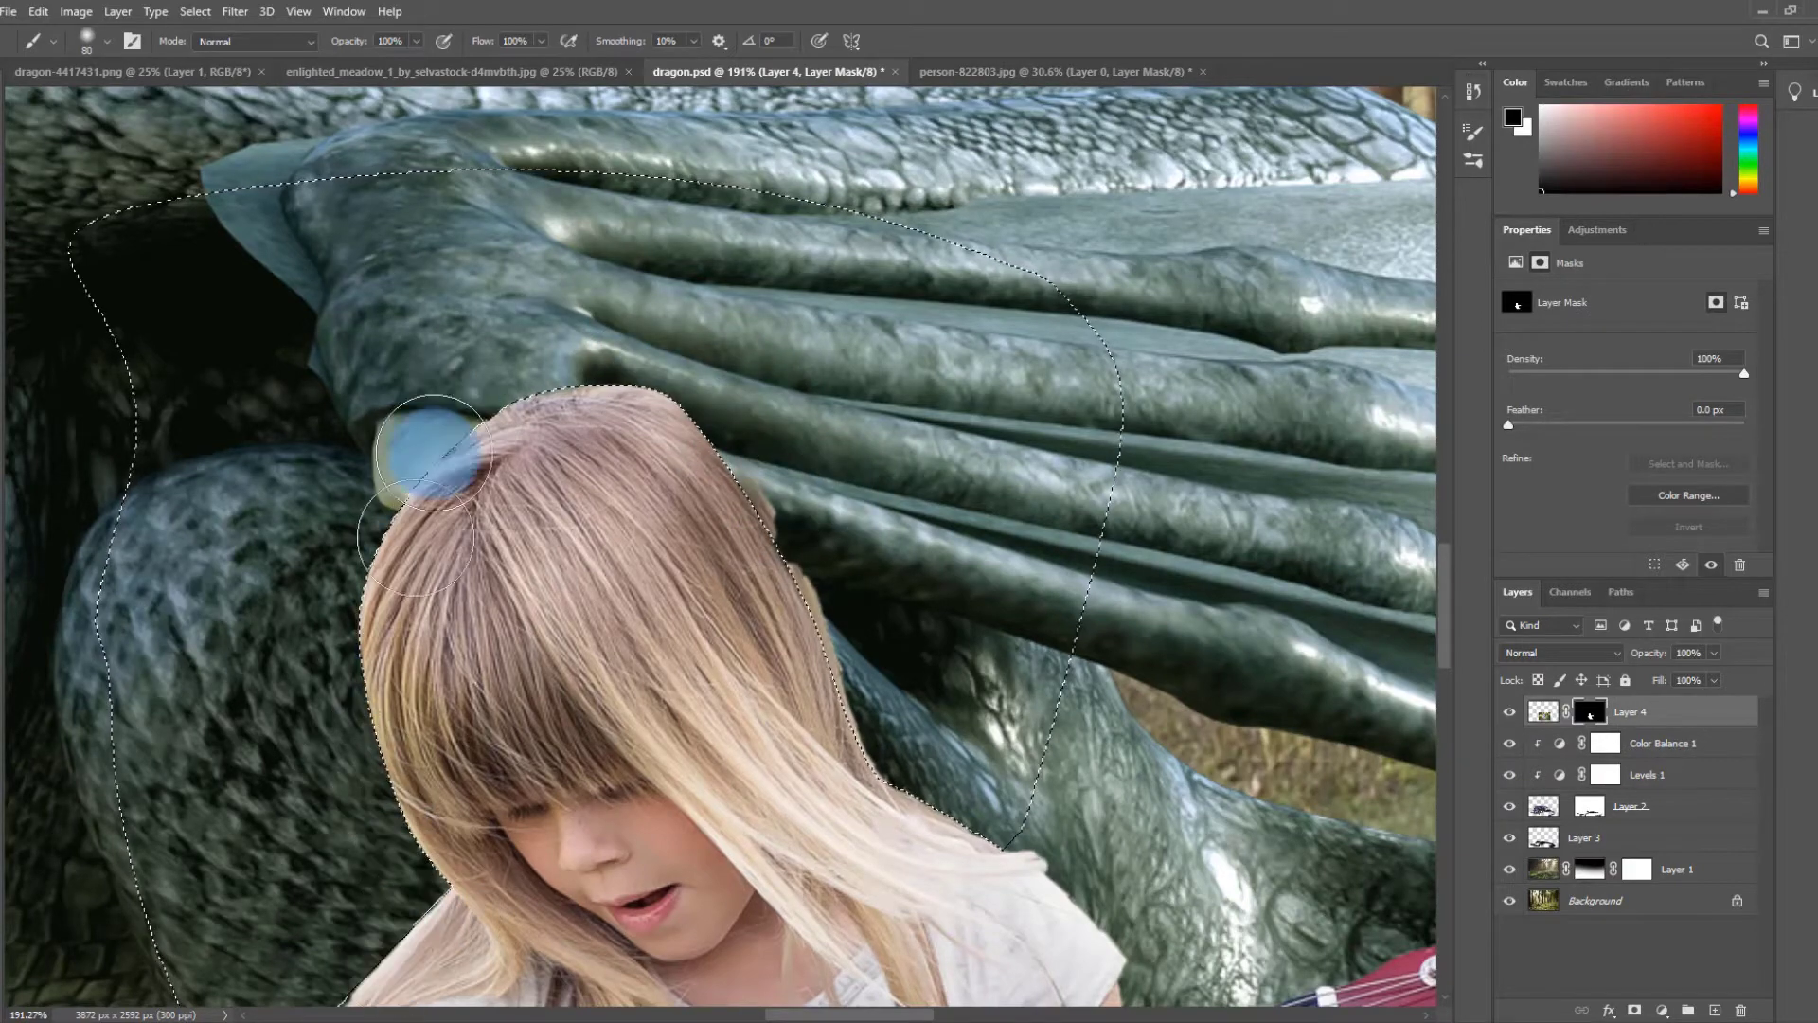
key(ctrl+d)
key(v)
scroll(966, 588, down, 8)
- Draw a closed Pen path over the uneven top of the girl's head and convert it to a selection
scroll(853, 365, up, 10)
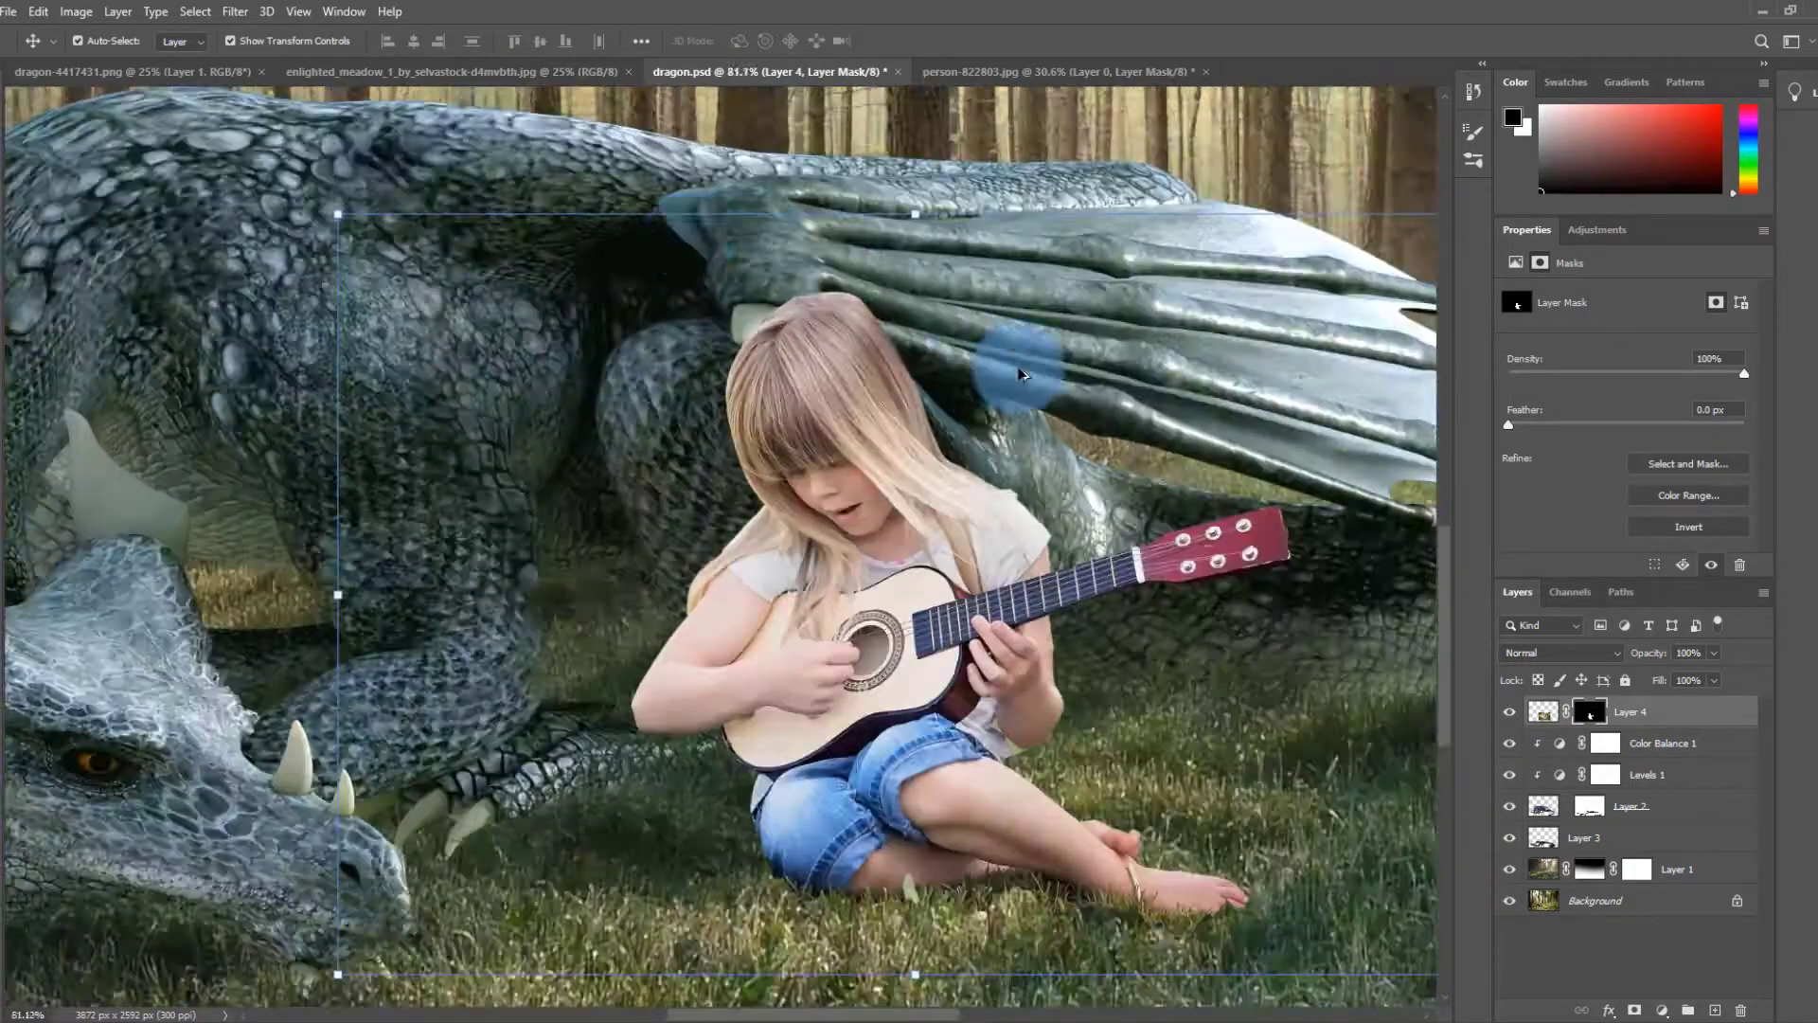
key(p)
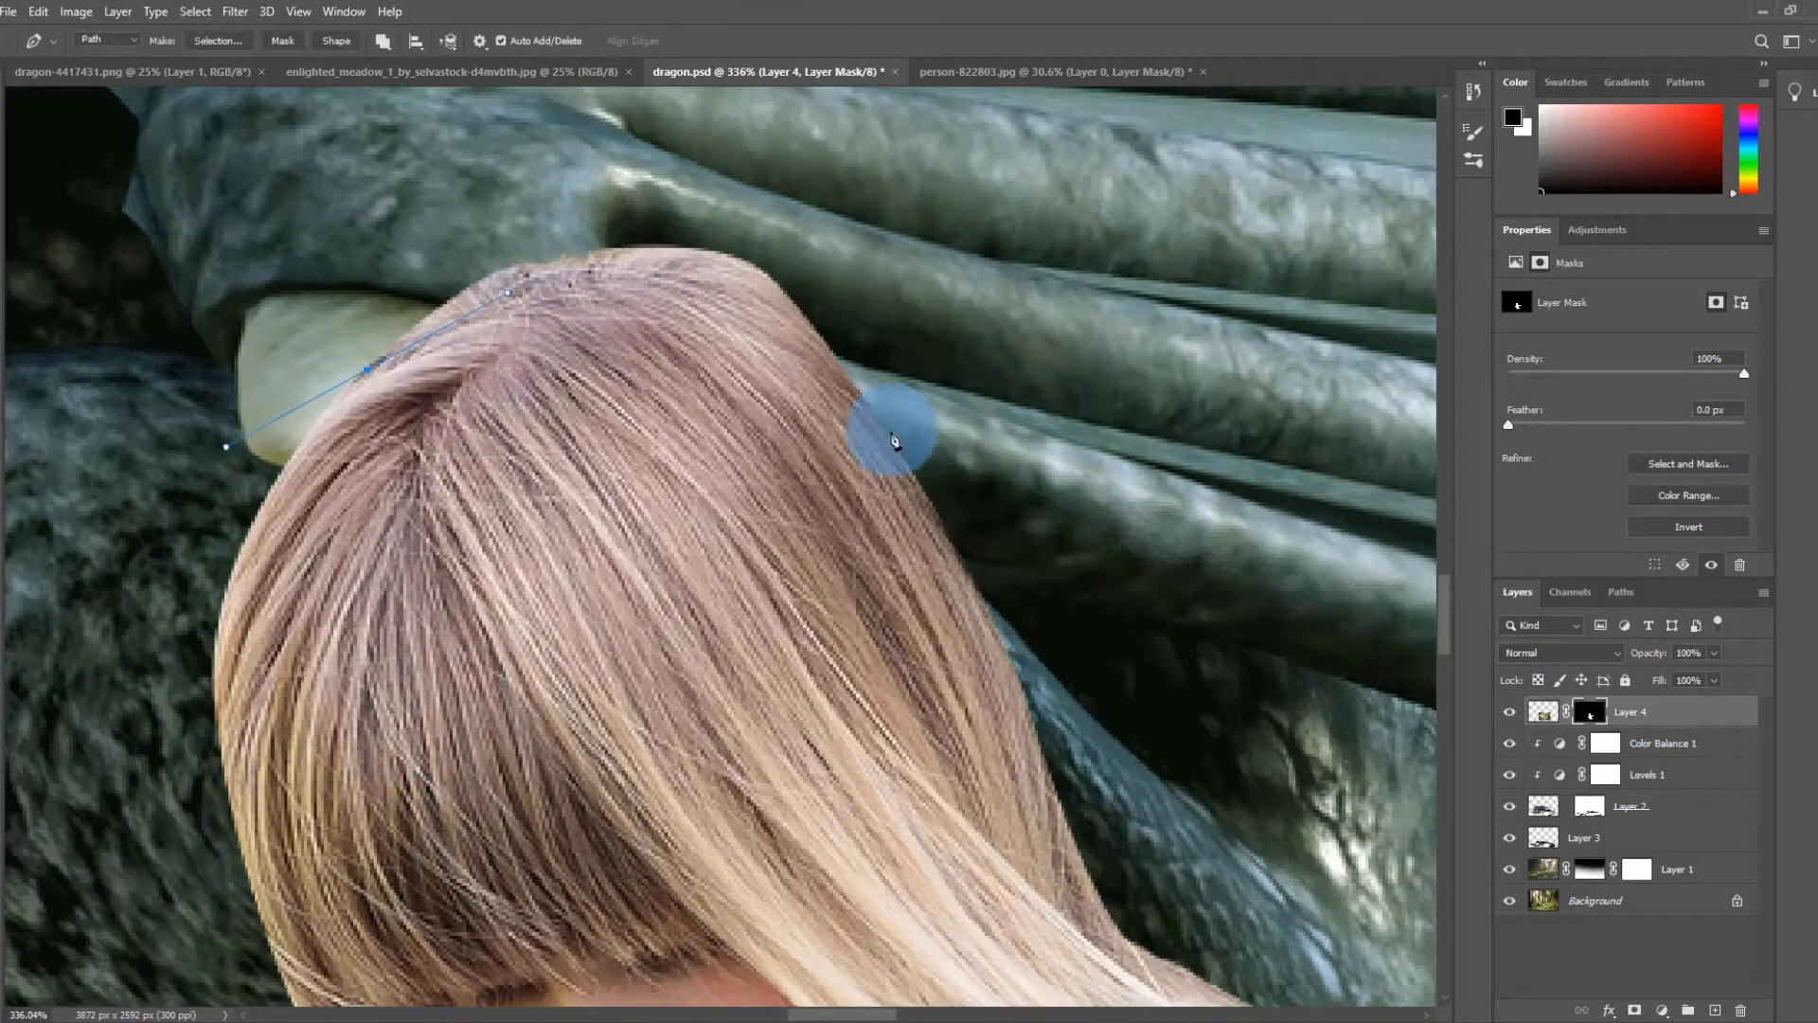
drag(912, 450, 1091, 634)
drag(860, 176, 507, 58)
click(207, 206)
key(ctrl+Return)
- Paint the mask black inside the selection to smooth the top of the head, and deselect
key(b)
drag(701, 265, 928, 407)
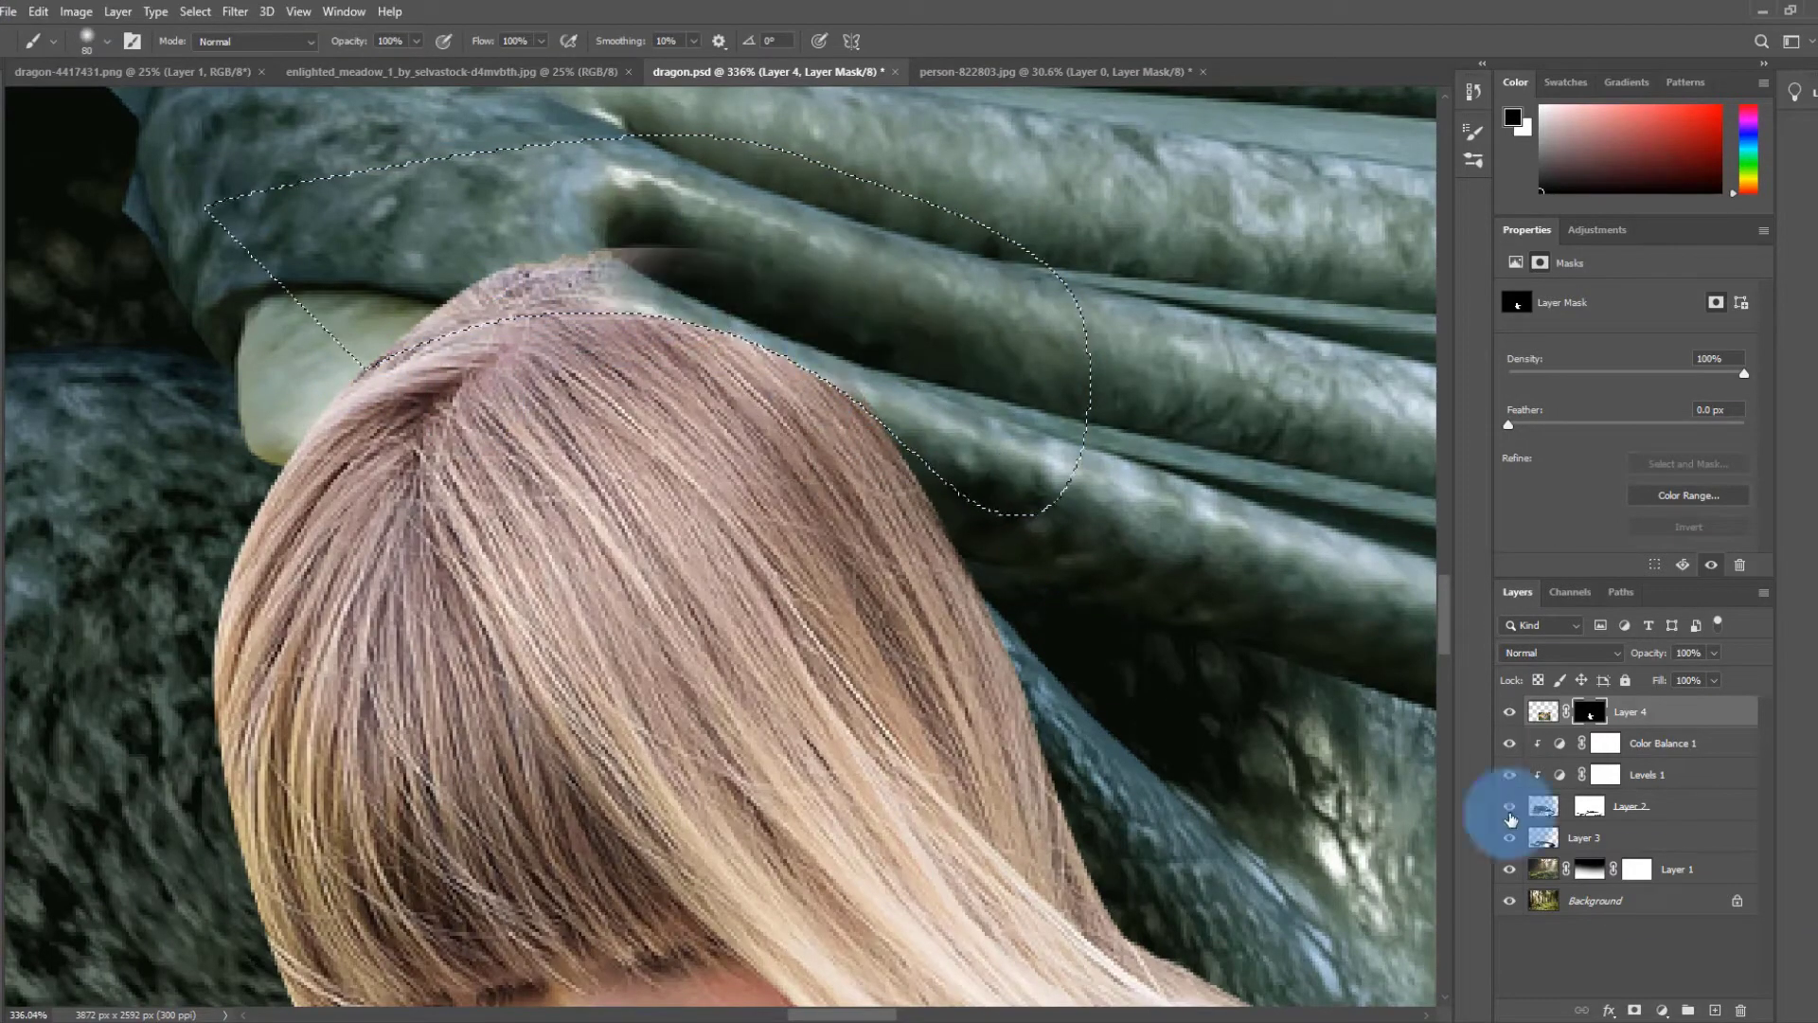
drag(650, 241, 370, 366)
scroll(601, 339, down, 8)
click(2, 110)
key(ctrl+d)
scroll(569, 285, down, 4)
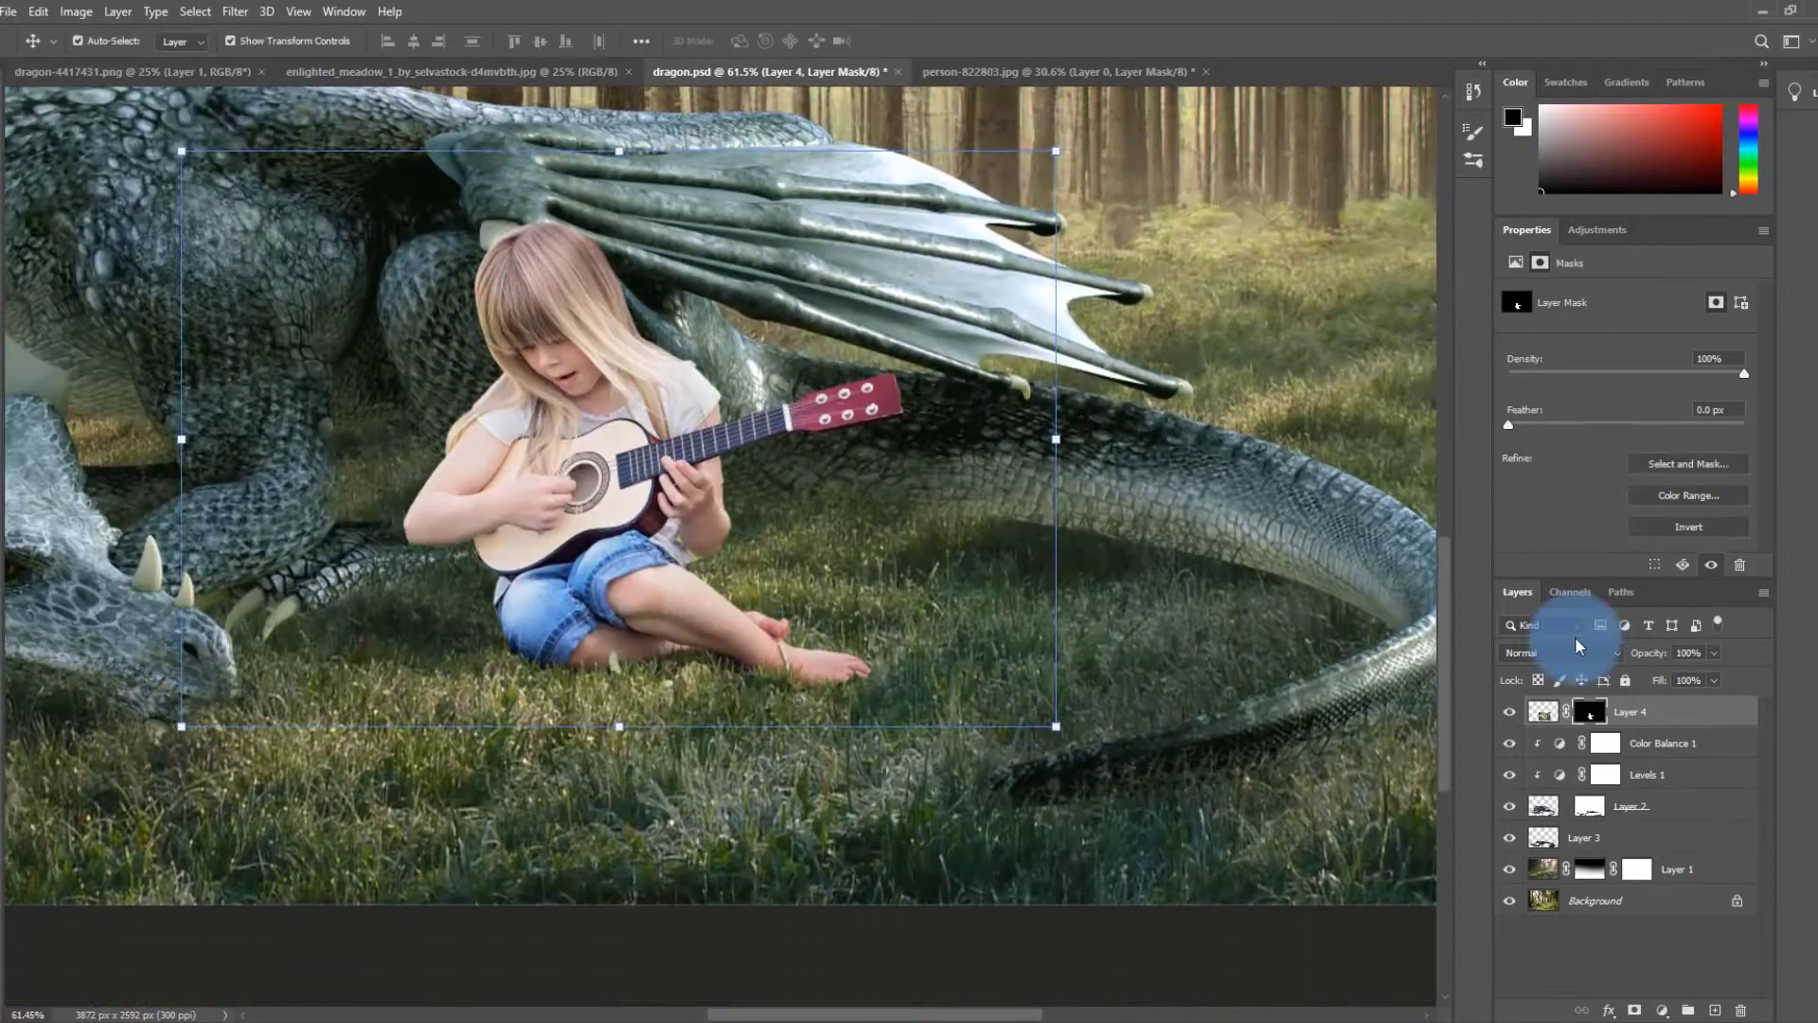
- Filter the layer list to adjustment layers and try to pick up the girl on the canvas
click(1625, 625)
click(805, 720)
click(895, 388)
click(1616, 714)
click(570, 466)
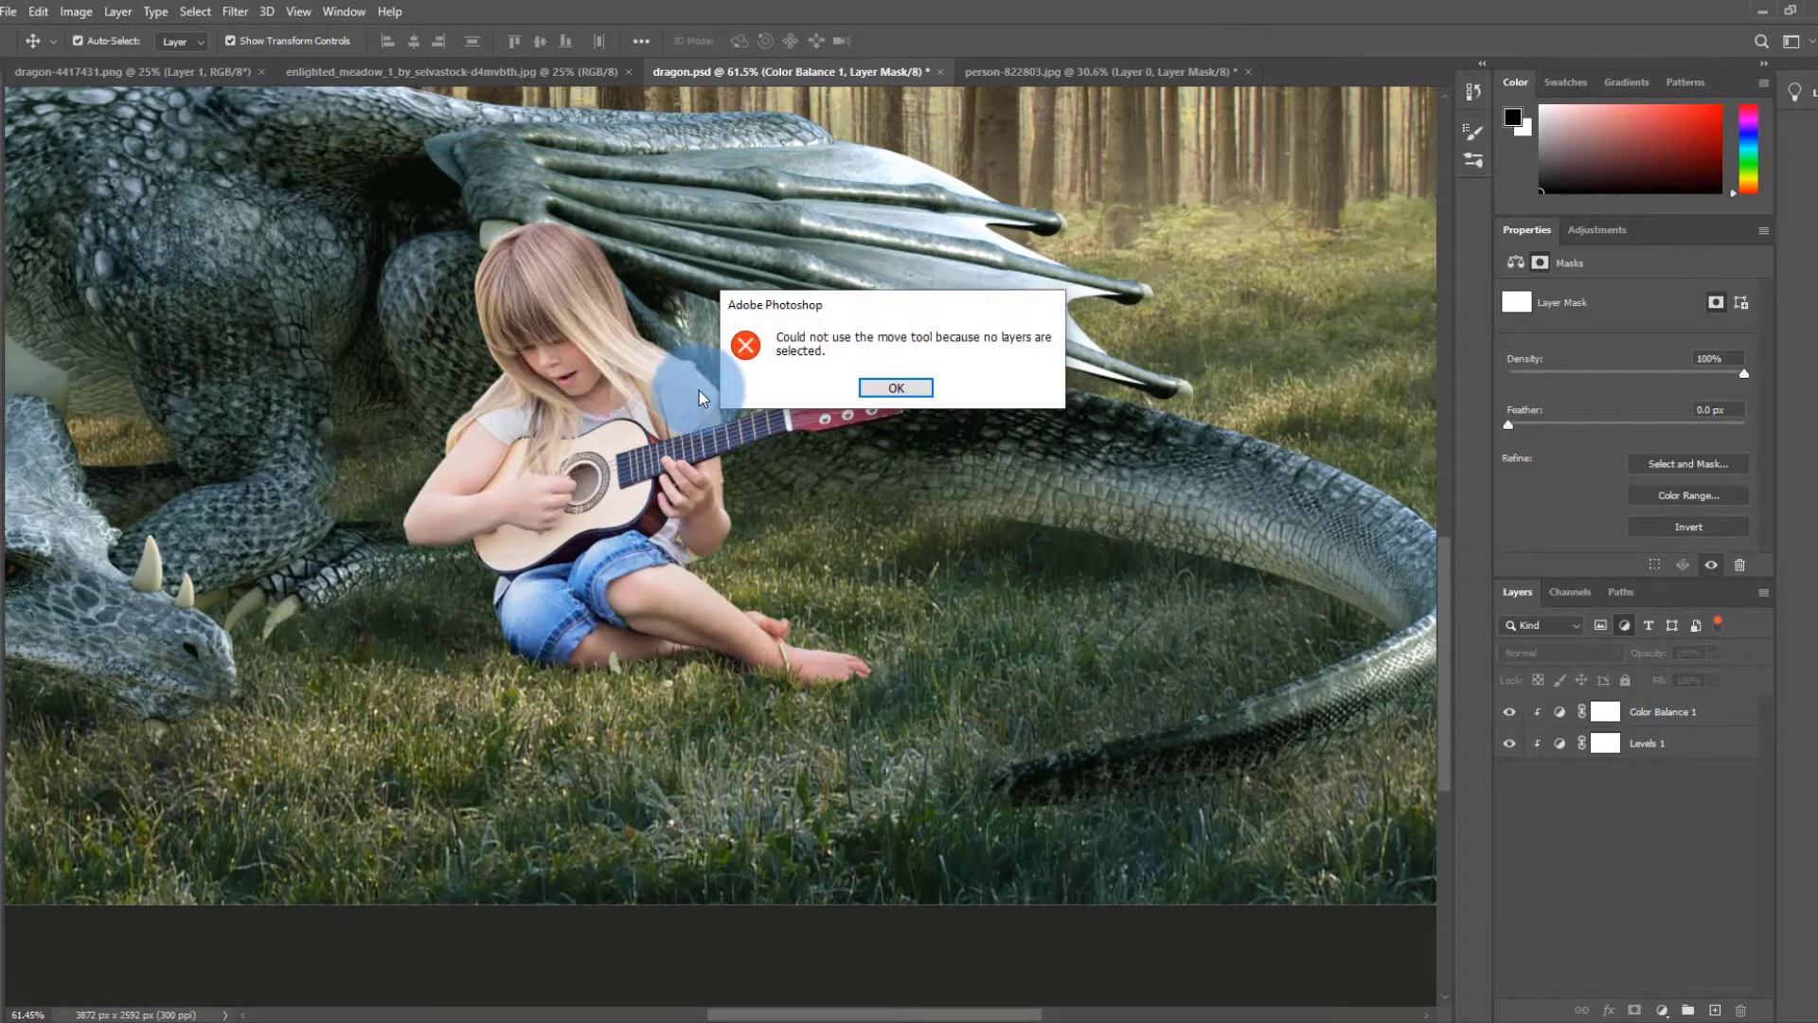
key(Return)
click(1530, 625)
click(1027, 289)
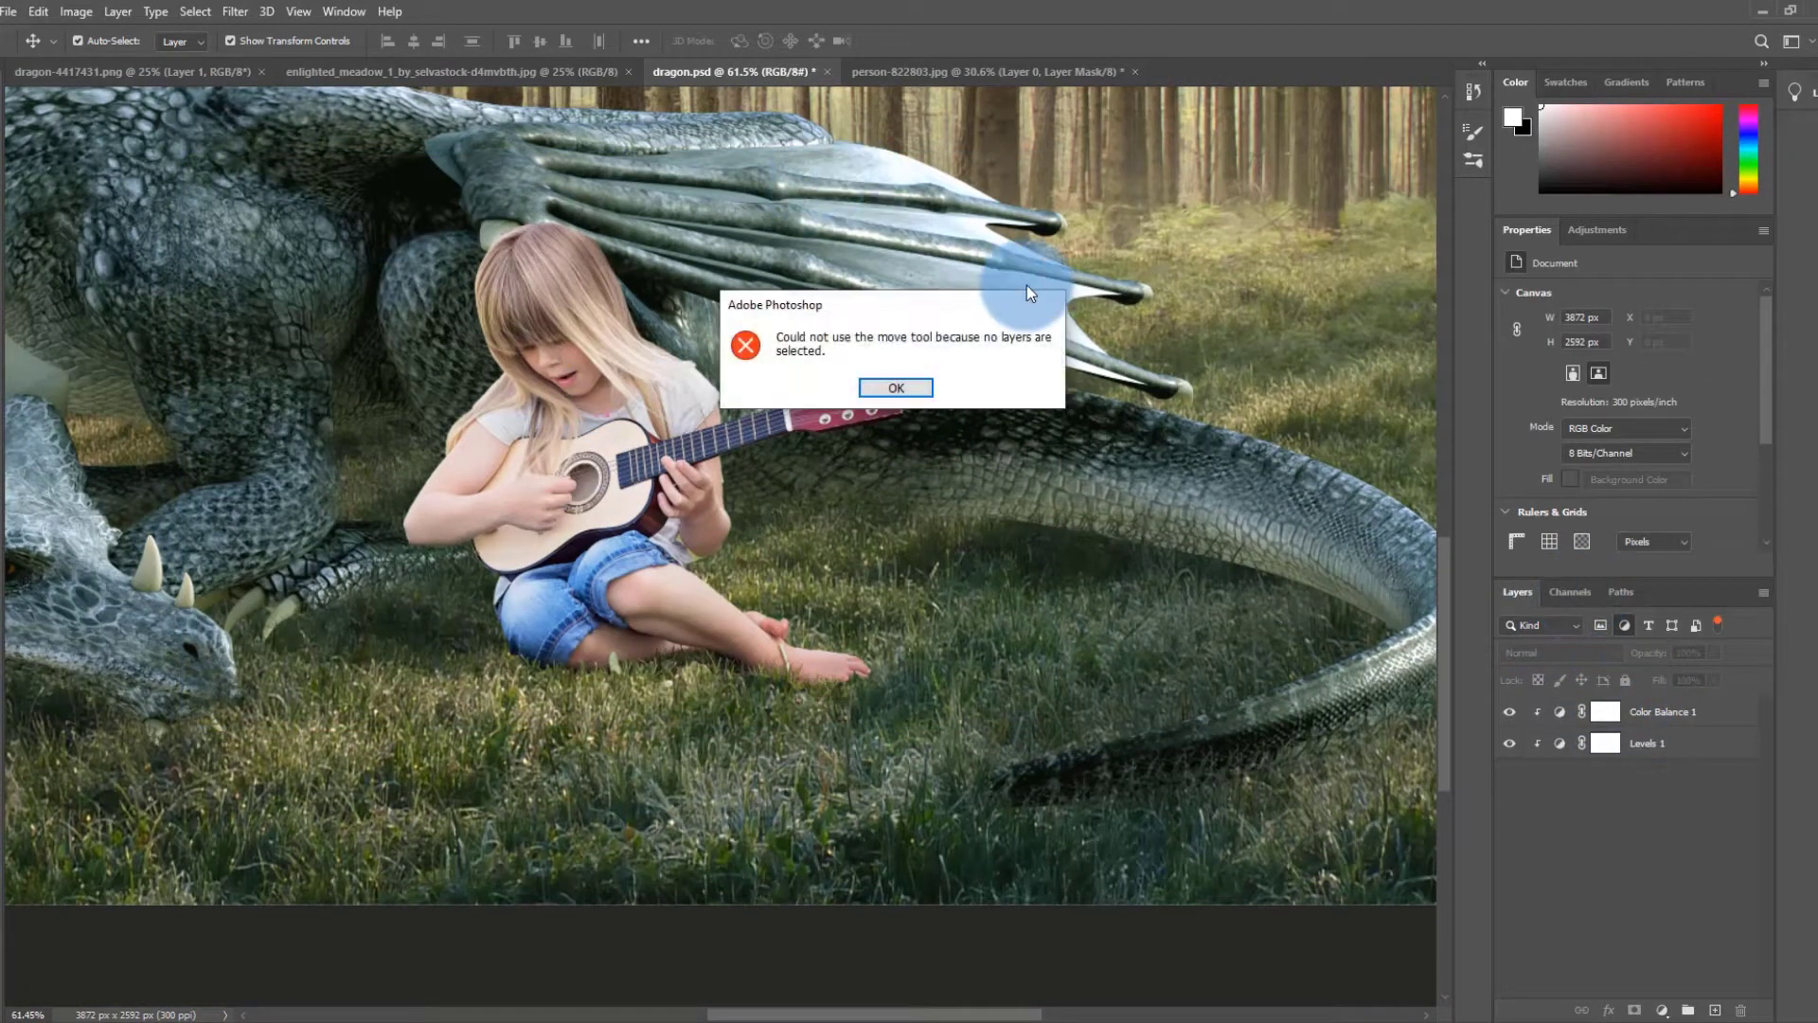
click(896, 387)
scroll(1240, 503, down, 5)
click(1653, 714)
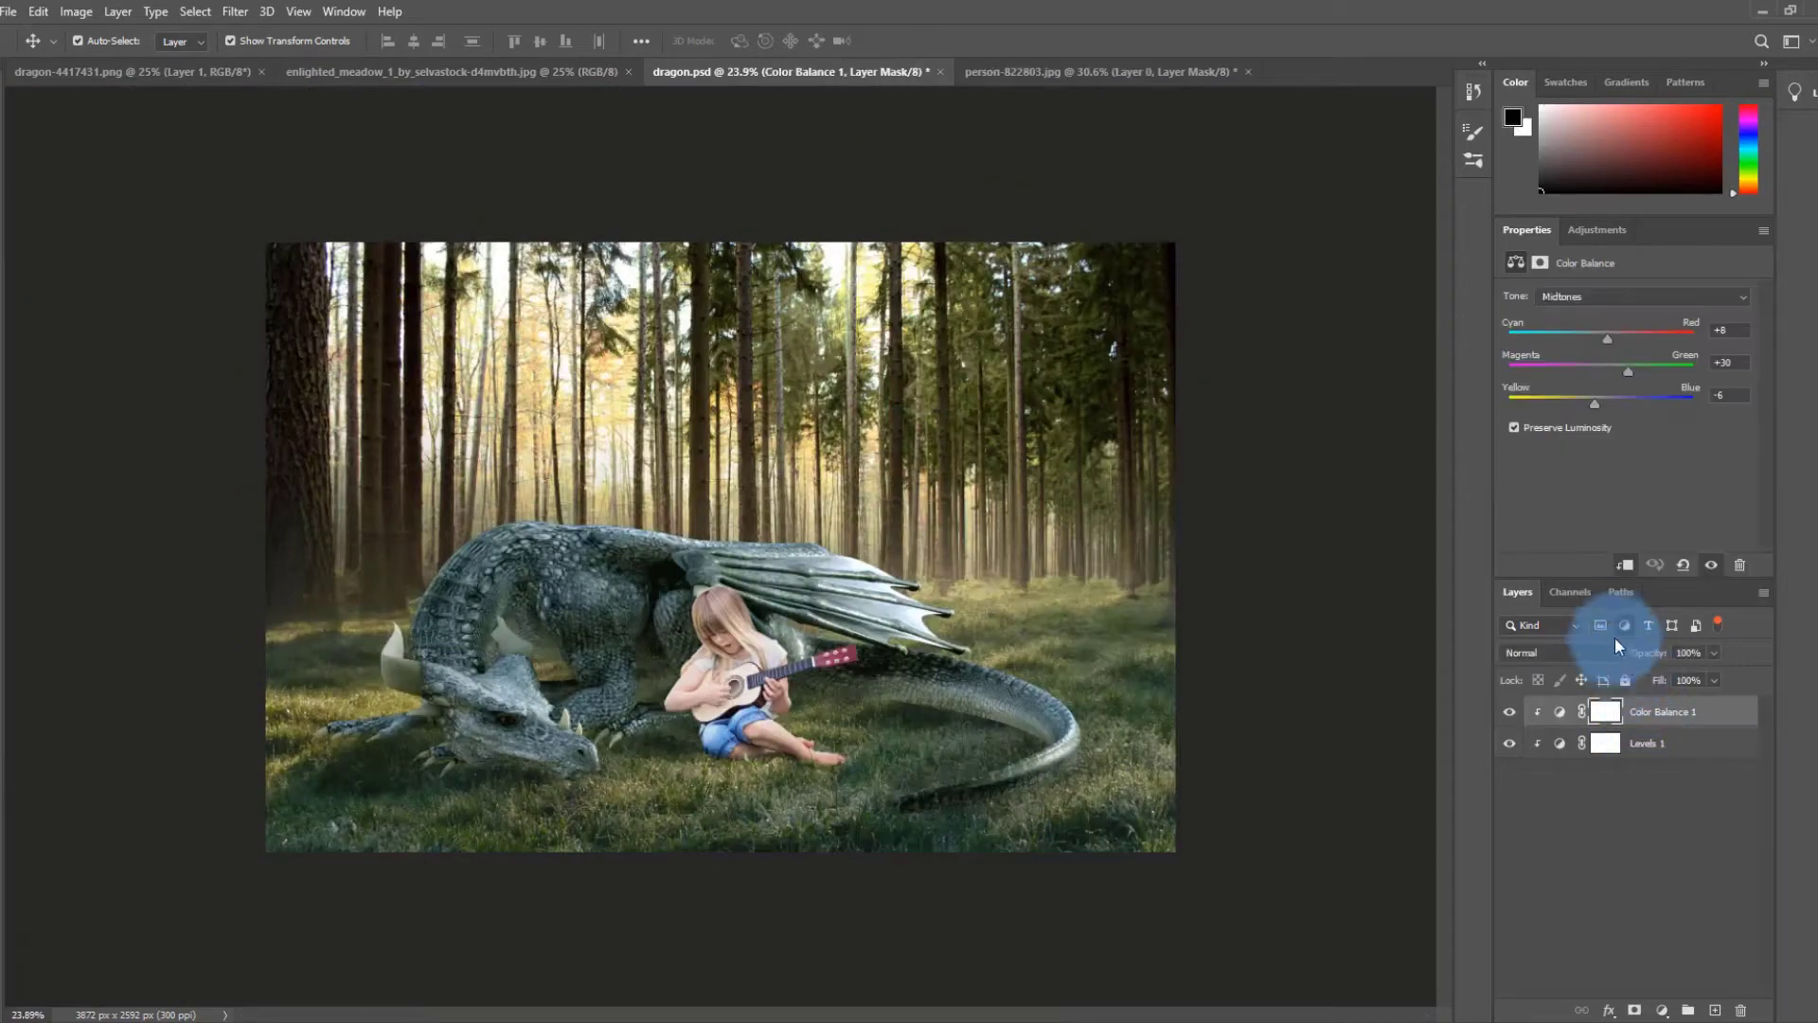
- Include pixel layers in the layer list filter and scale the girl down slightly
click(1601, 625)
scroll(731, 625, up, 5)
click(714, 670)
drag(1117, 495, 1087, 535)
key(Return)
- Add a vector mask to Layer 4 and switch to the Brush tool
scroll(917, 864, up, 6)
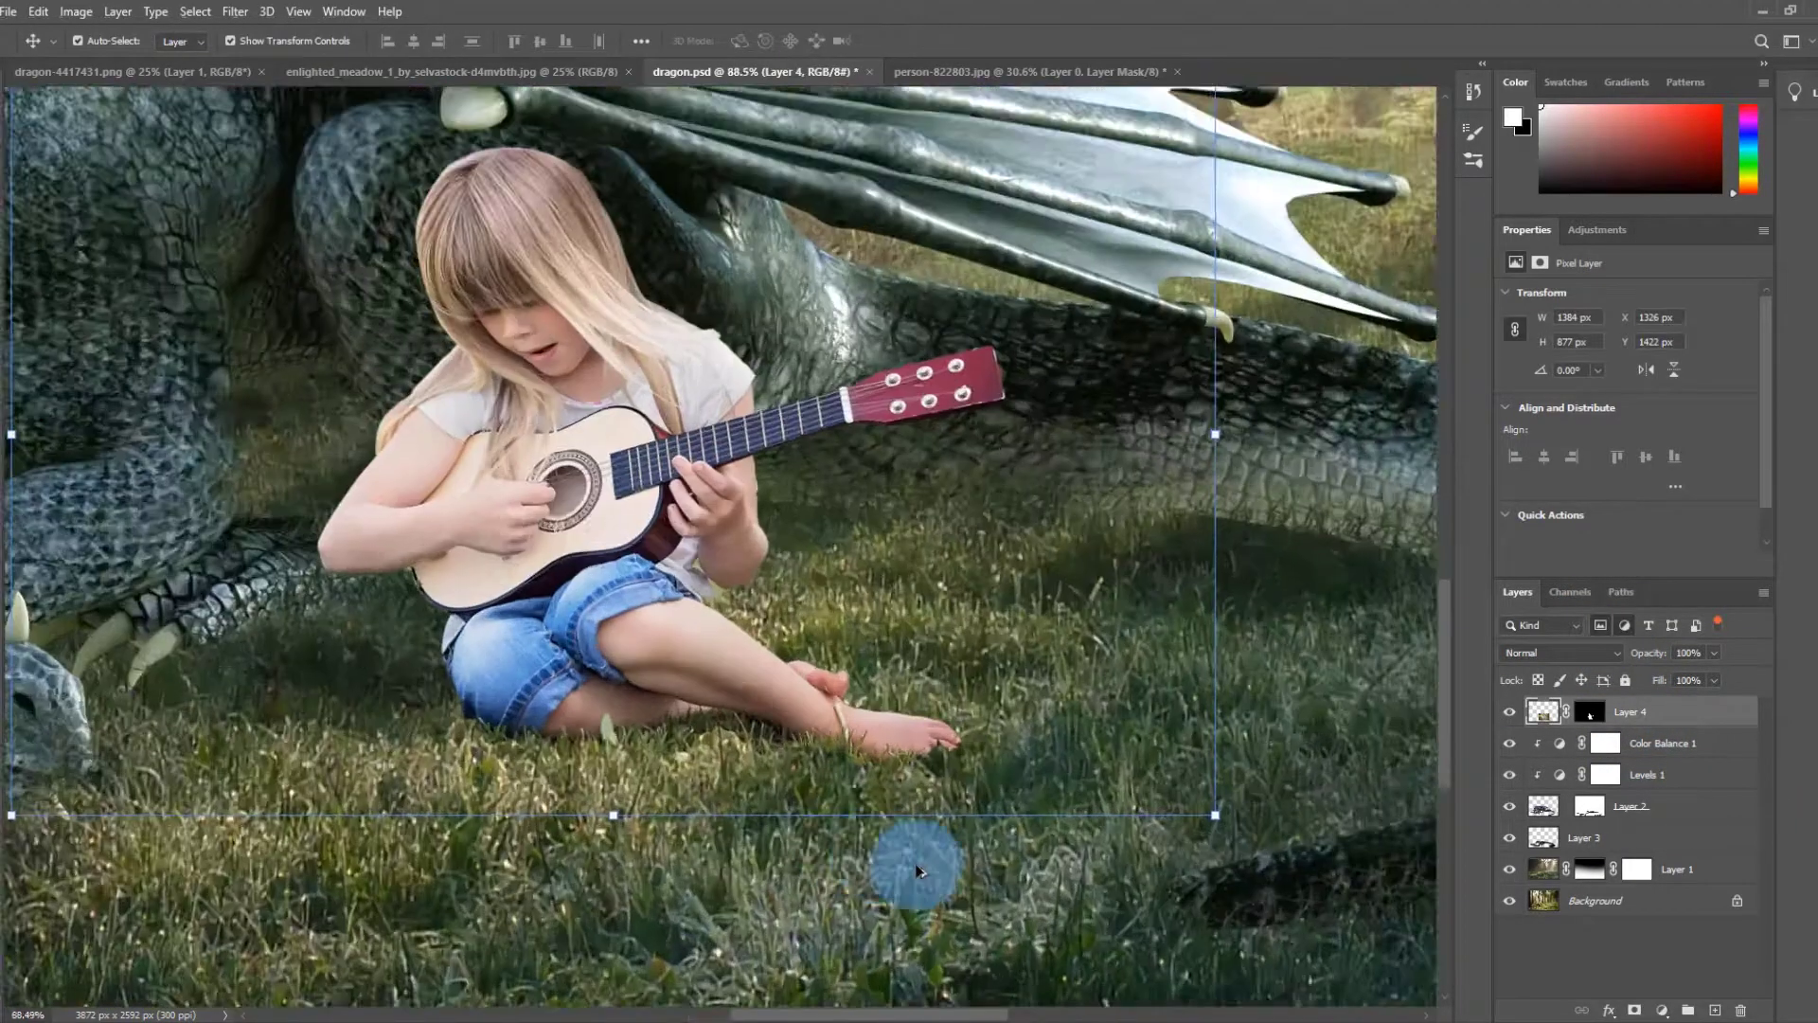
click(1635, 1010)
key(b)
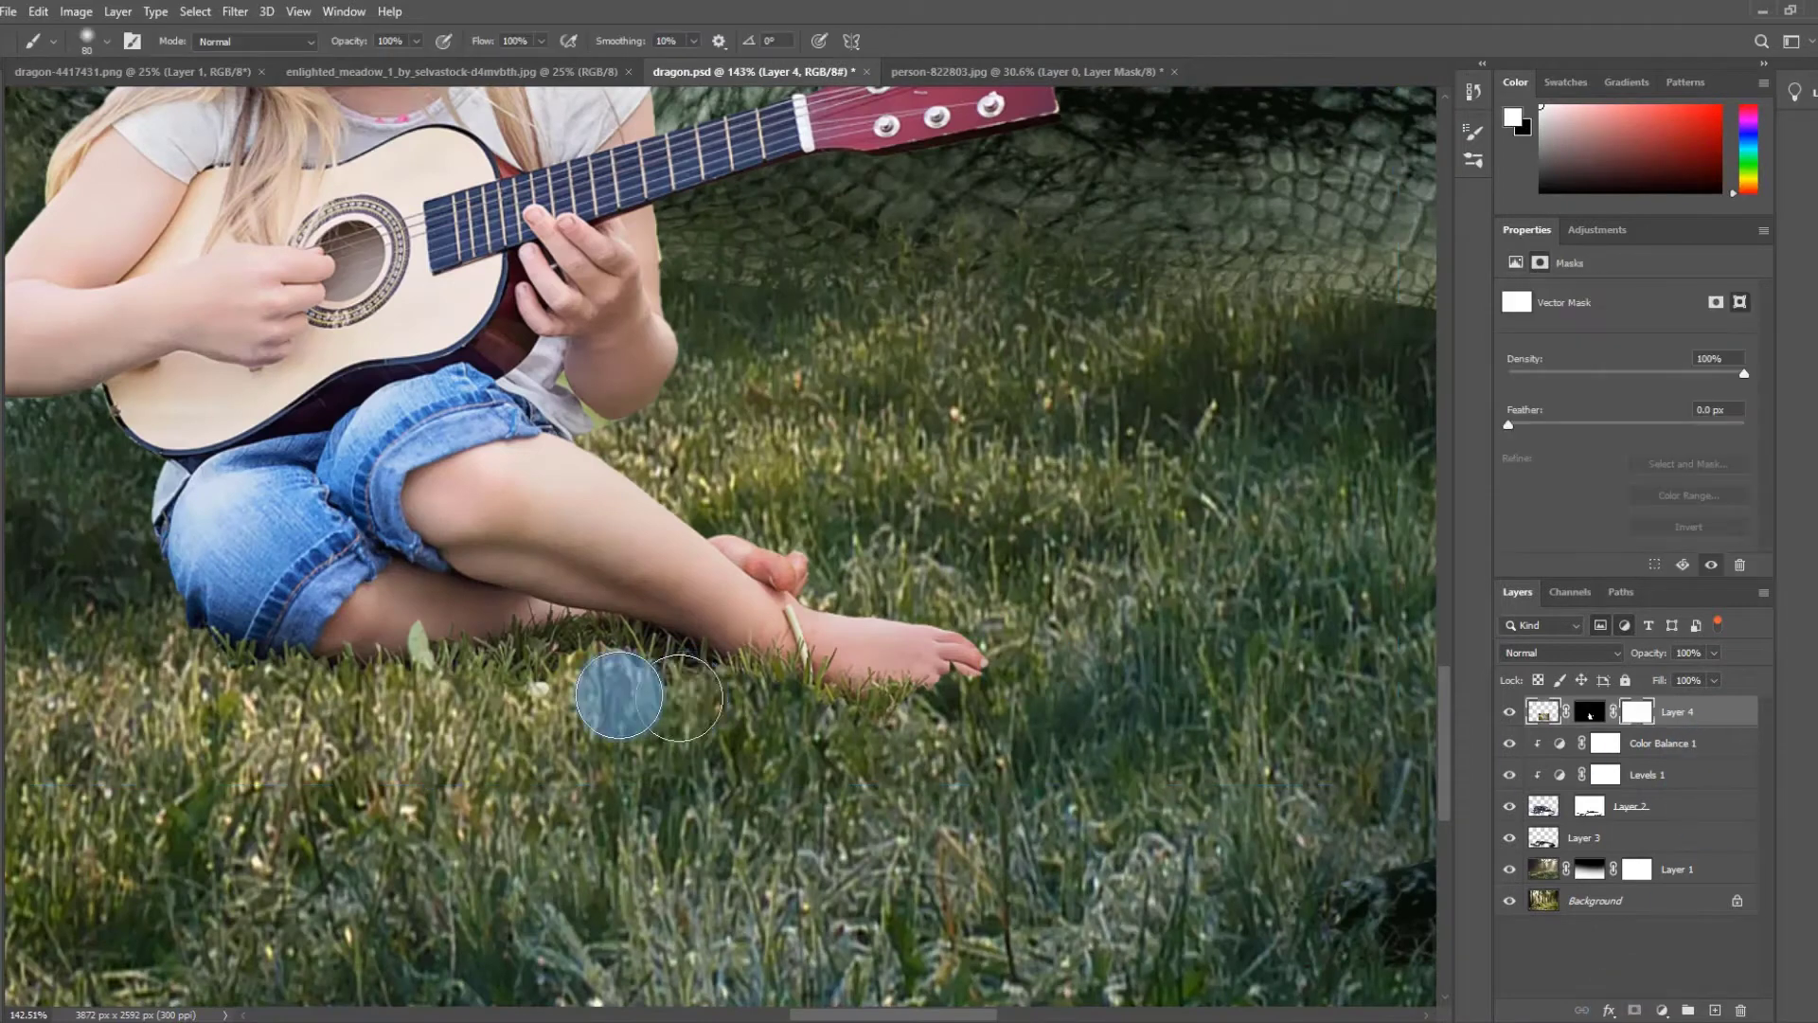
scroll(547, 695, up, 6)
- Try to brush out the leftover grass beneath the girl's legs, first in white and in black, undoing each stroke
mouse_move(492, 653)
mouse_down()
mouse_move(445, 705)
mouse_move(468, 672)
mouse_up()
key(ctrl+z)
click(1636, 716)
key(x)
drag(538, 614, 549, 712)
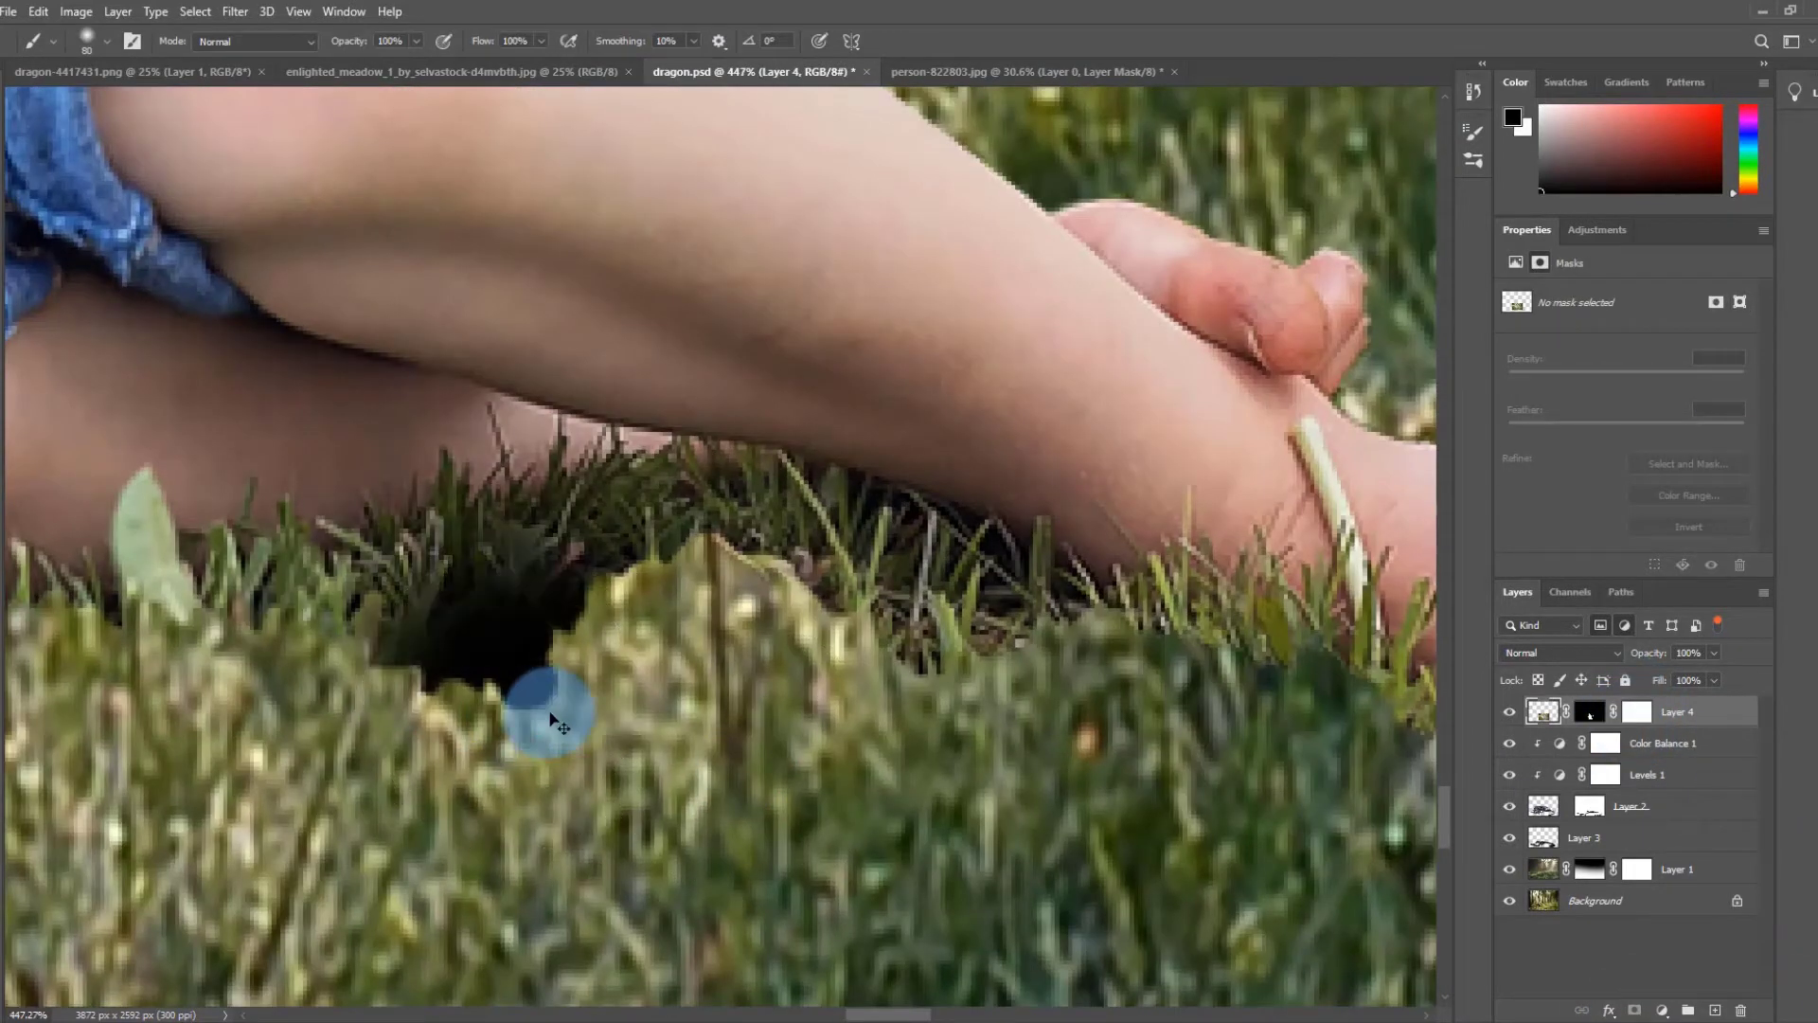
key(ctrl+z)
- Remove adjustment layers from the layer list filter, and try another brush stroke over the grass below the legs before undoing it
click(1626, 626)
drag(650, 630, 454, 696)
key(ctrl+z)
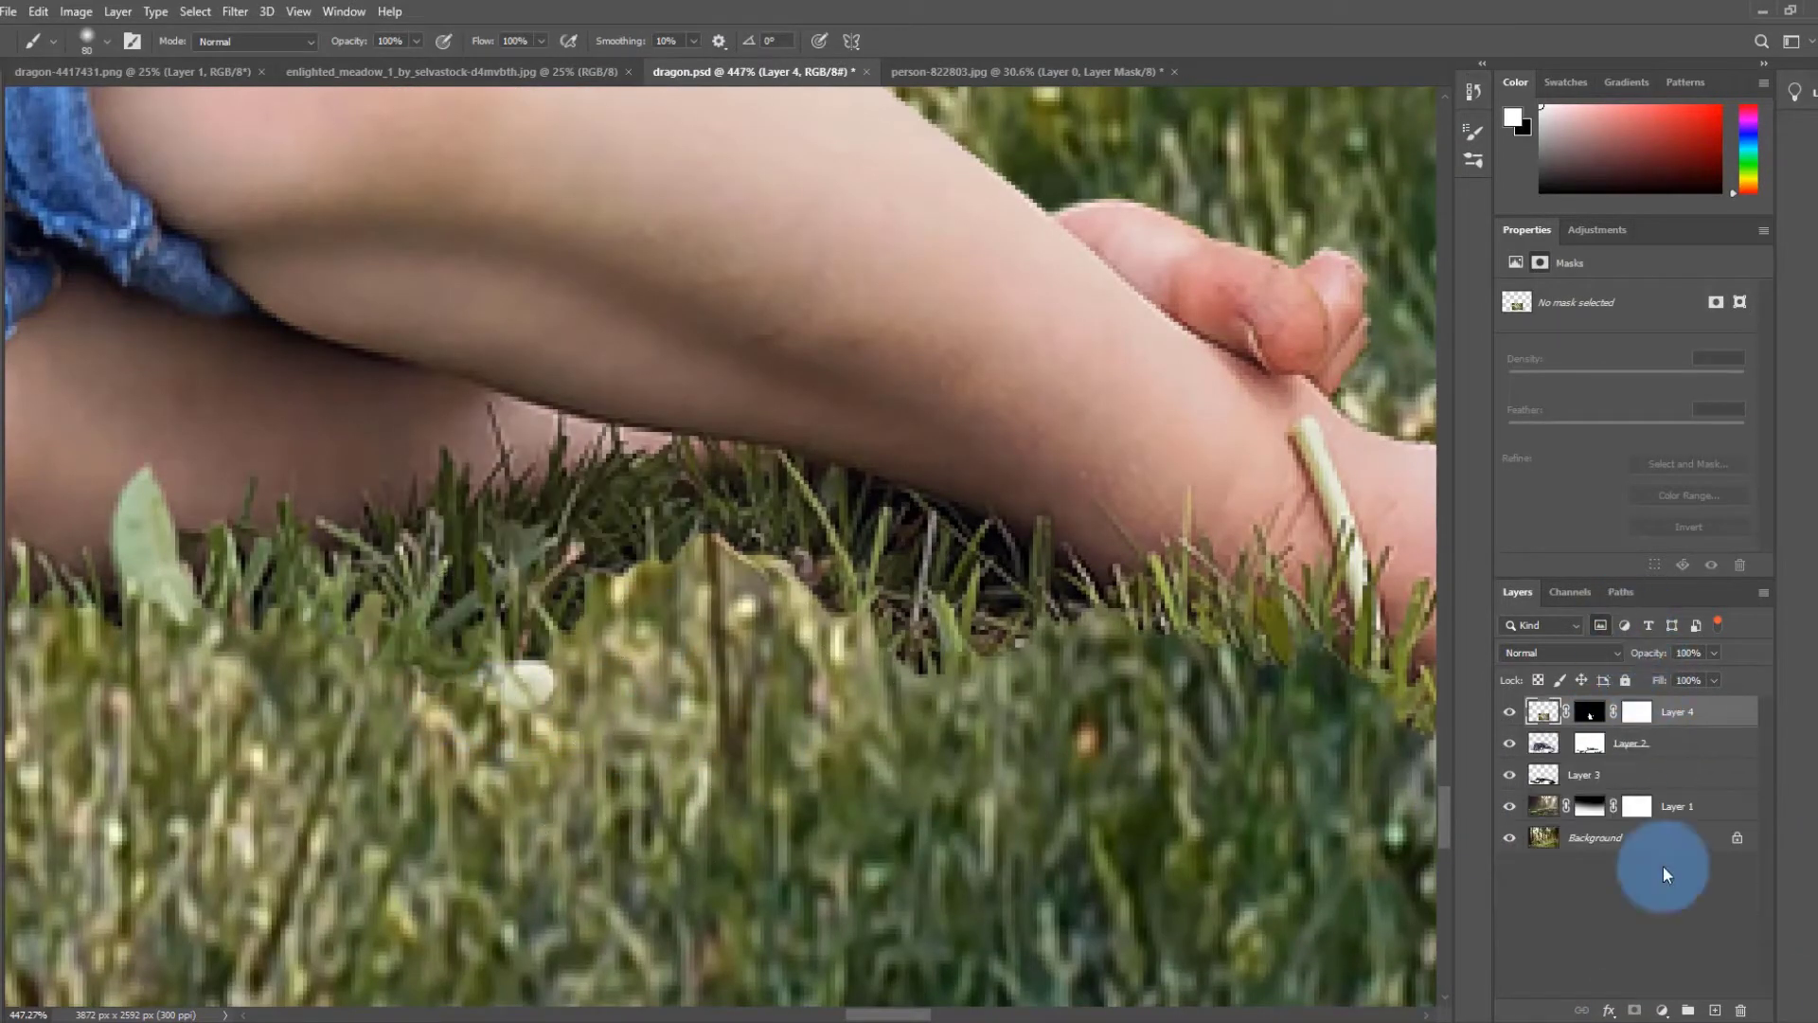
- Try a brush stroke with swapped colors over the leftover grass beneath the girl's legs
key(x)
drag(473, 606, 545, 663)
key(ctrl+z)
- Set the layer list filter to include both adjustment layers and pixel layers
click(1625, 626)
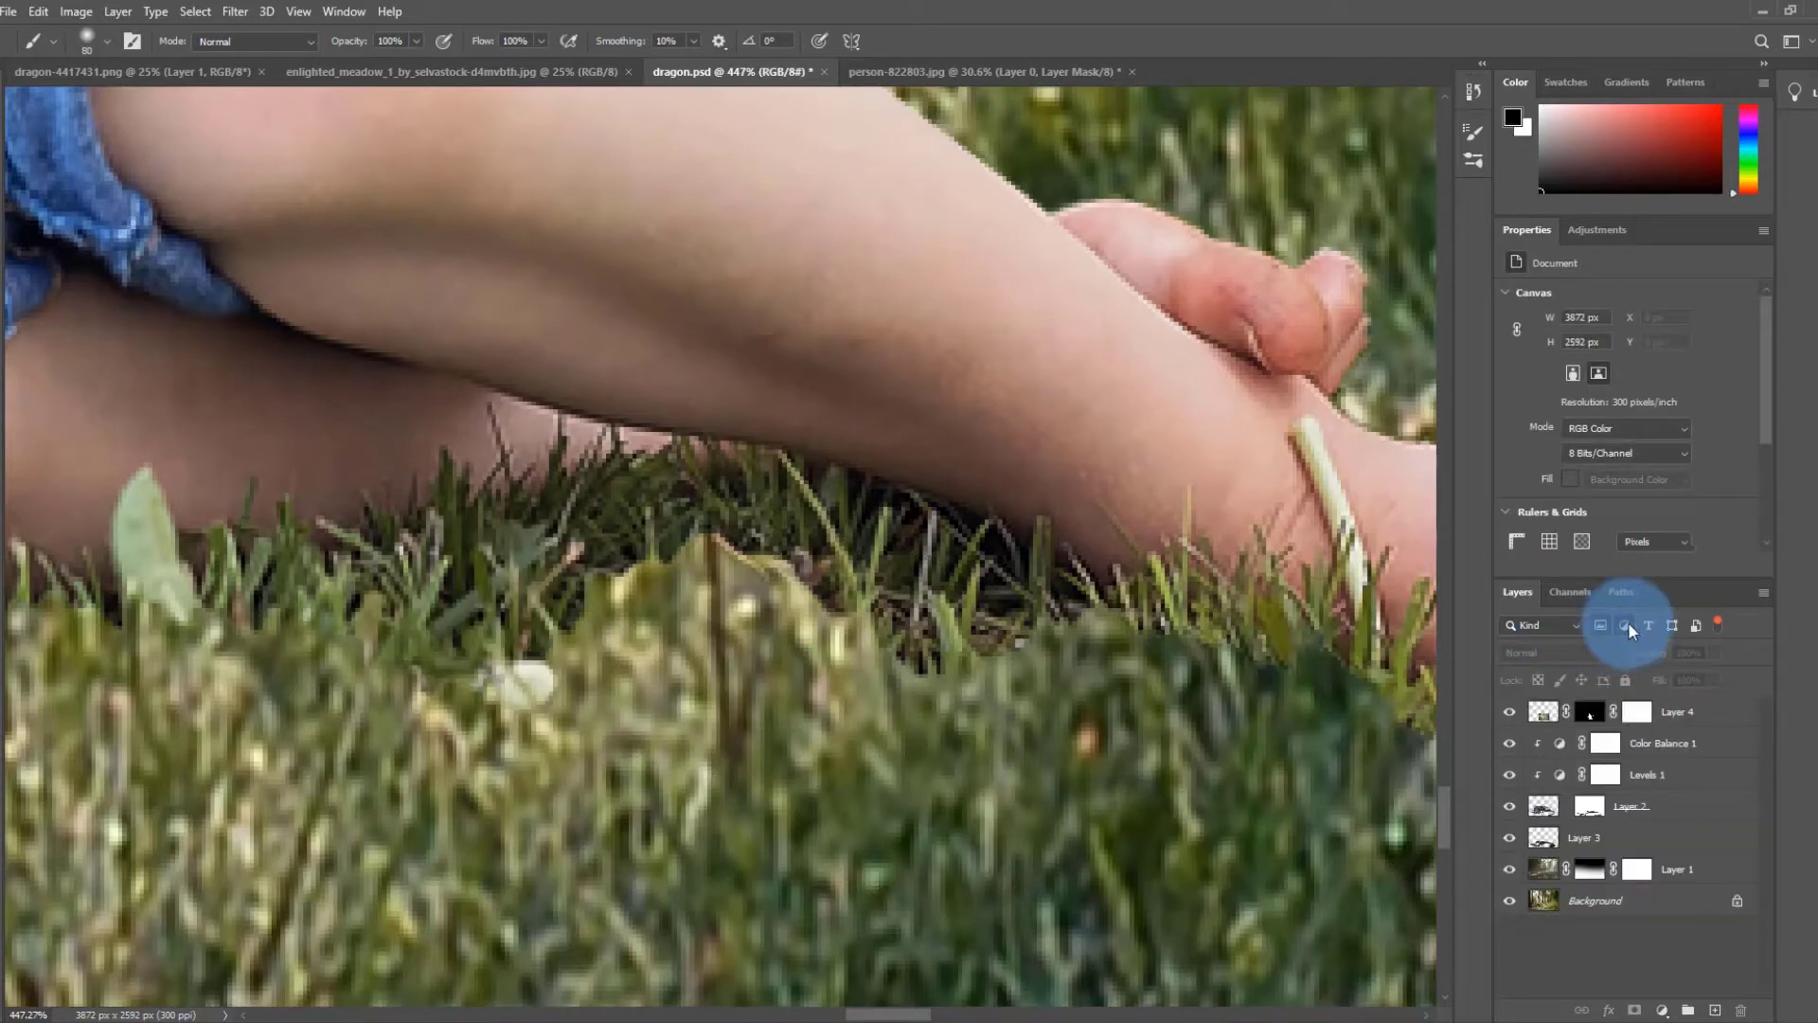
click(1625, 625)
click(1601, 625)
click(1600, 625)
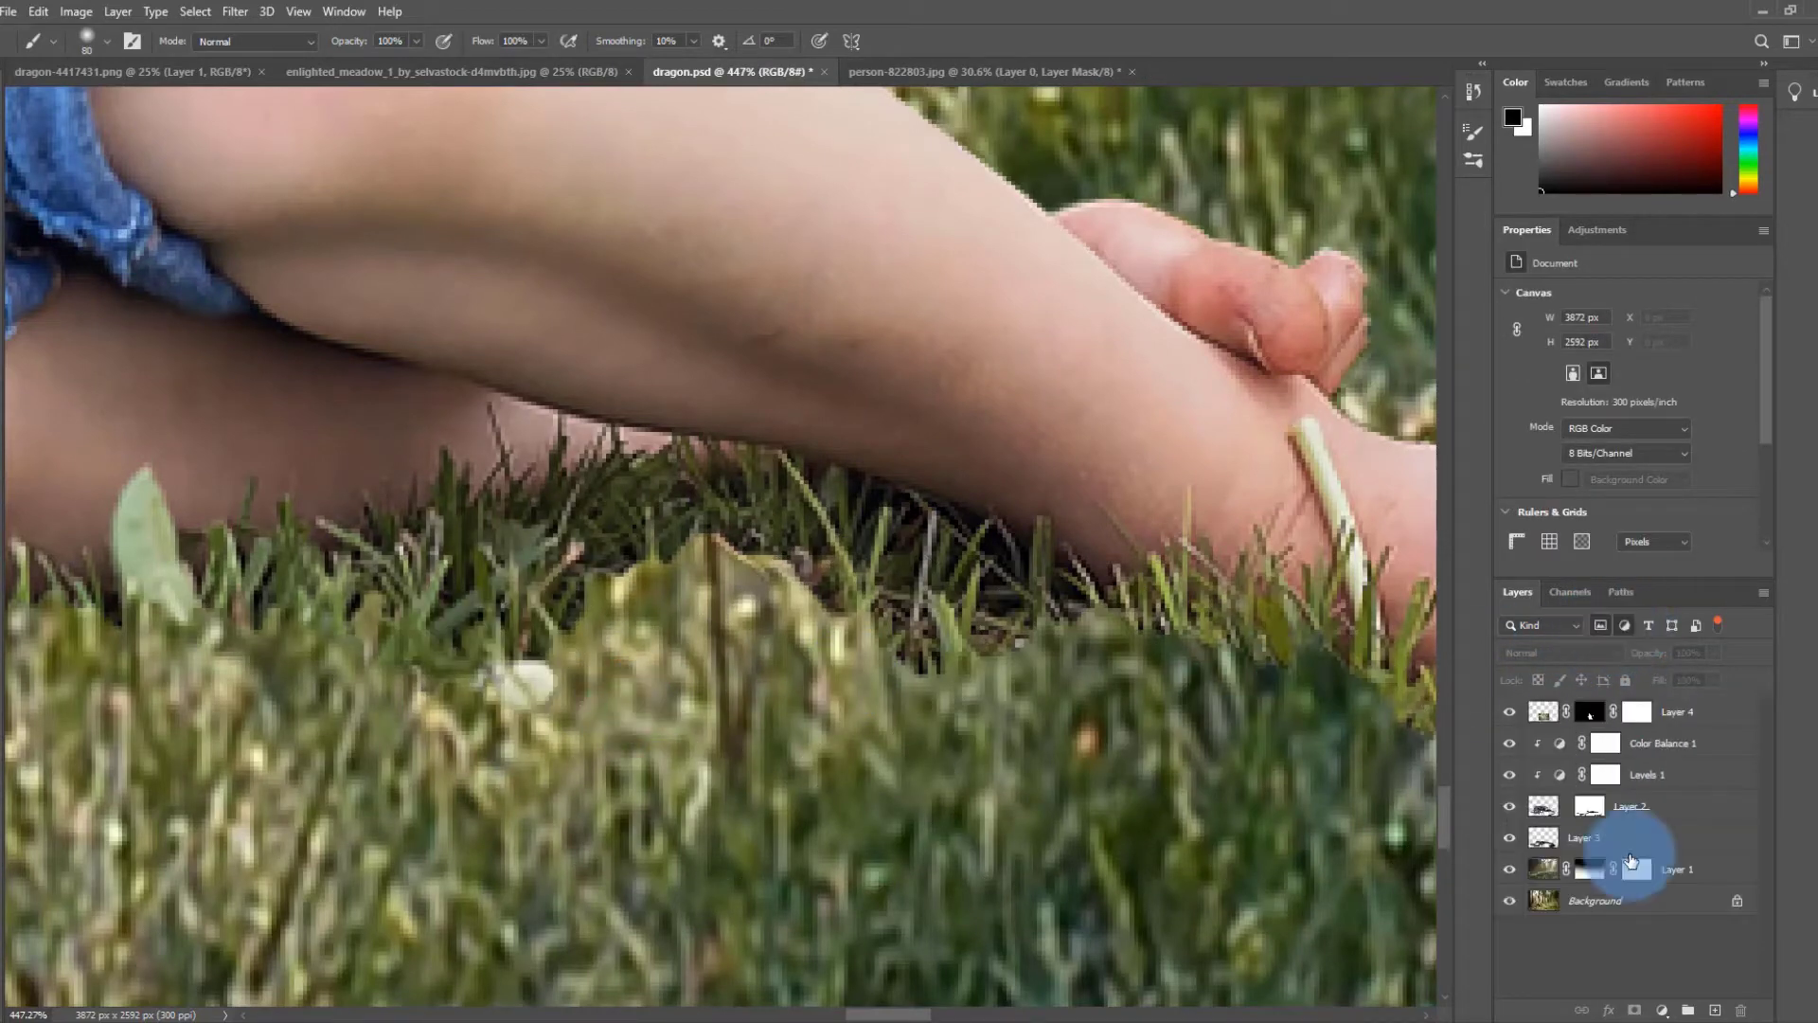
- Paint black on Layer 4's layer mask with a smaller soft brush to hide the leftover grass beneath the girl's legs
click(1639, 716)
key(x)
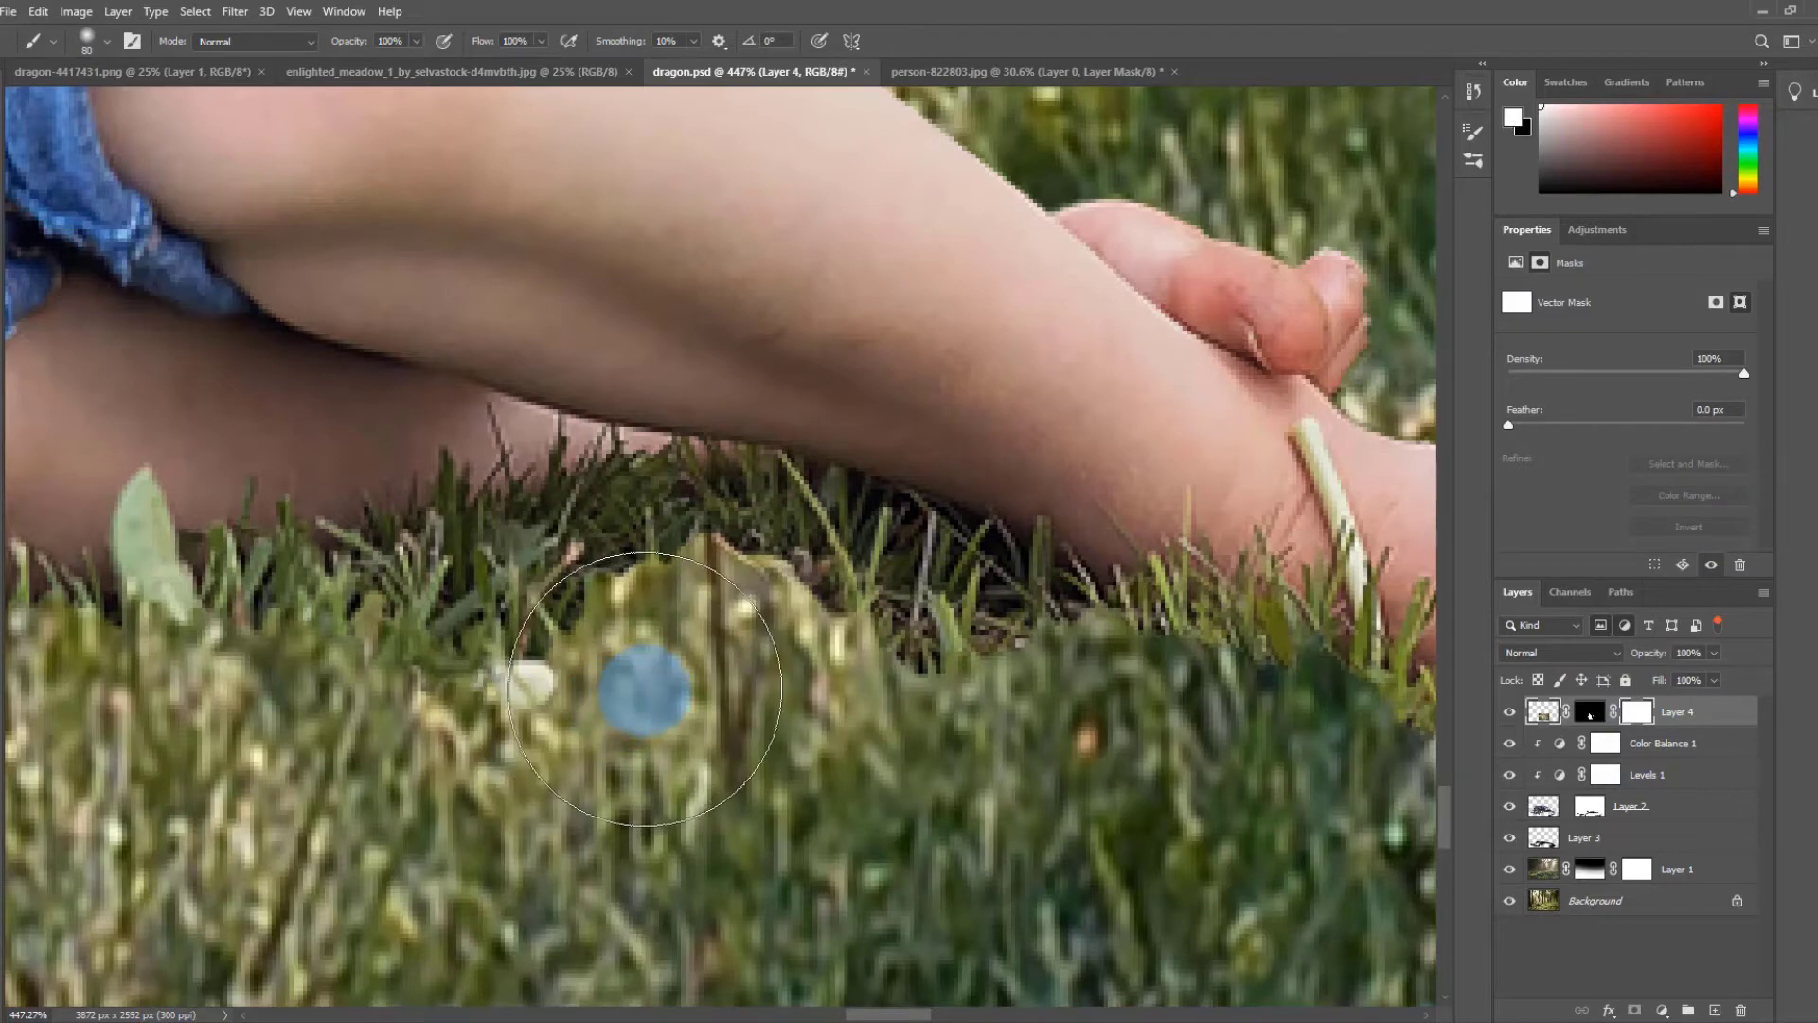
click(1599, 716)
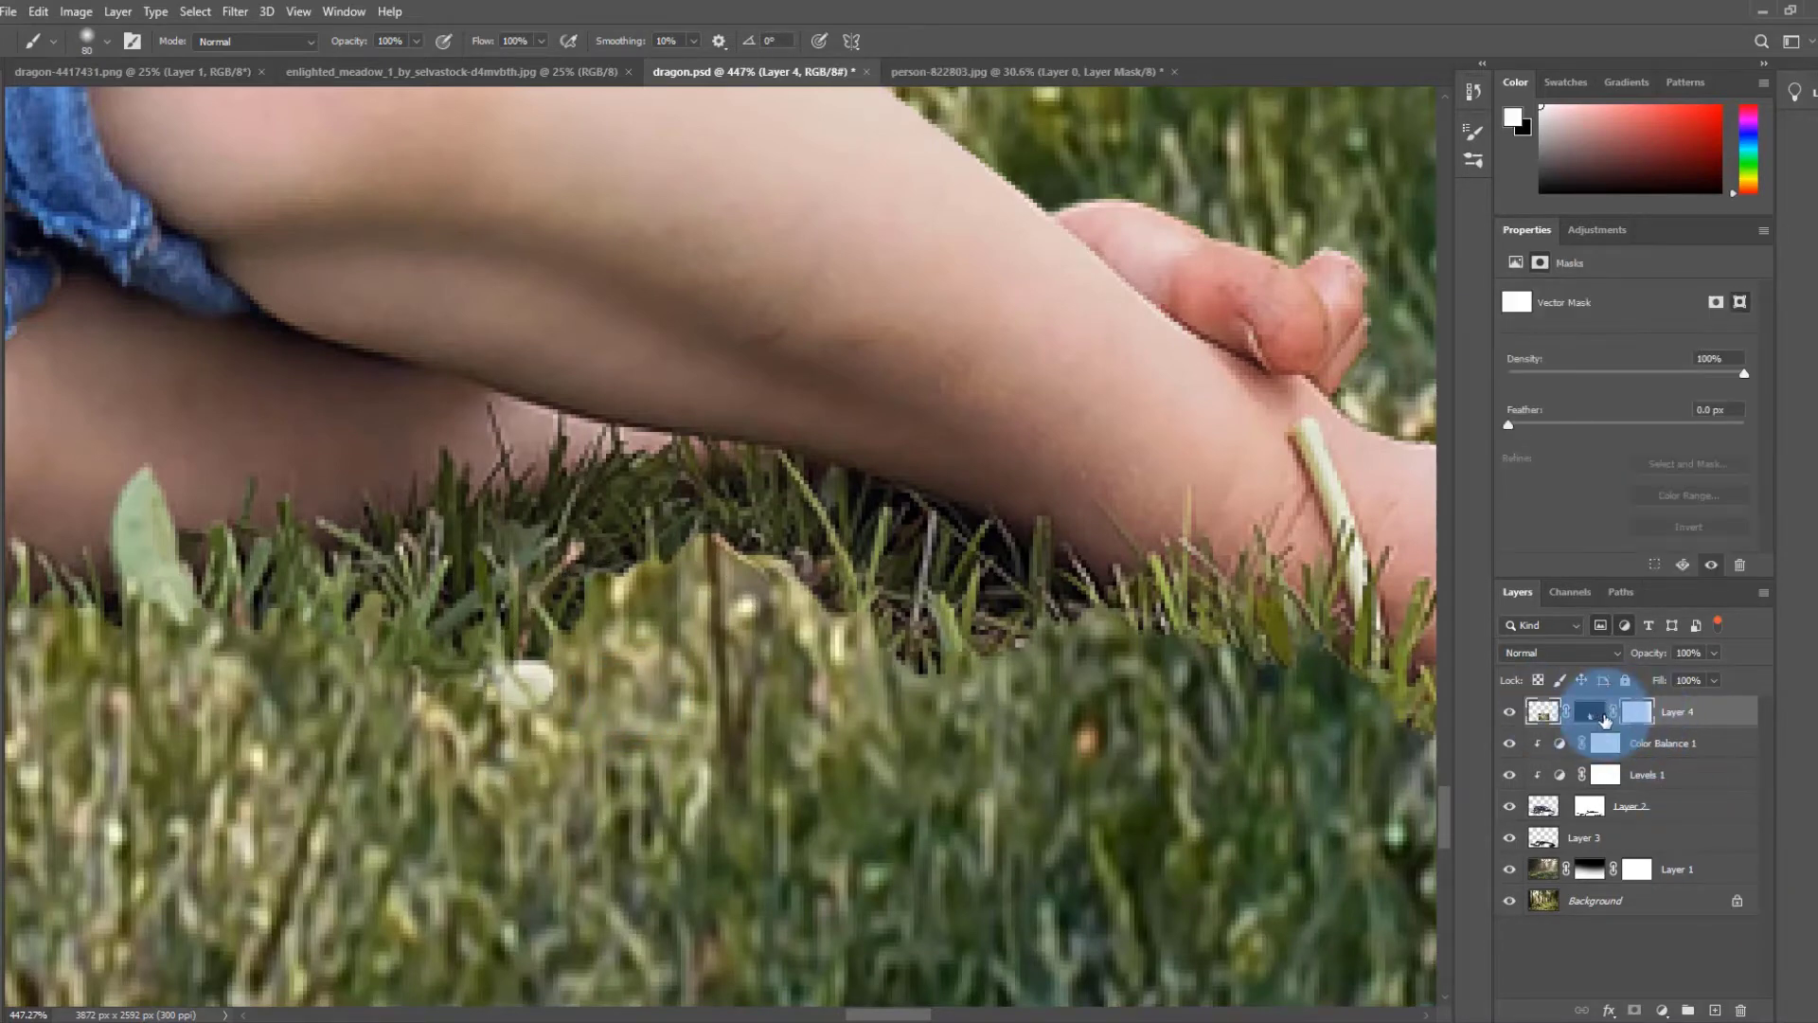
drag(784, 691, 824, 704)
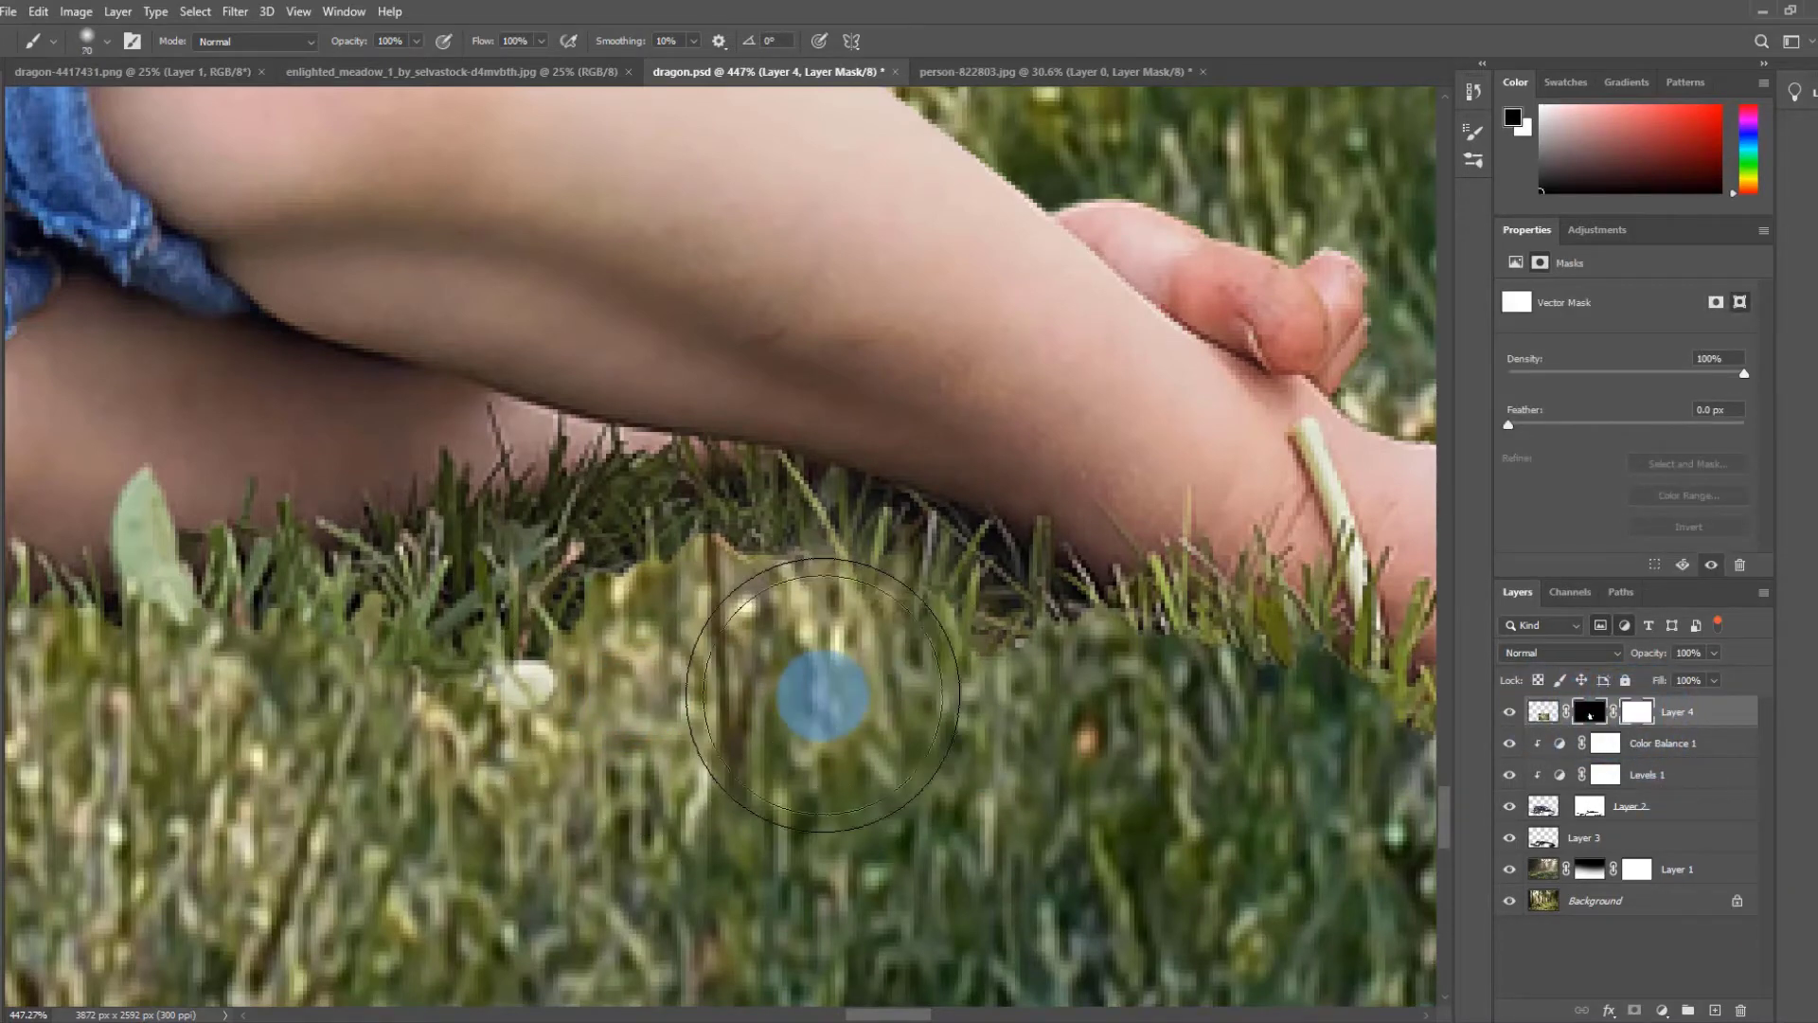
key(bracketleft)
key(bracketleft)
key(bracketleft)
mouse_move(816, 627)
mouse_down()
mouse_move(386, 723)
mouse_move(326, 710)
mouse_up()
scroll(1063, 743, down, 6)
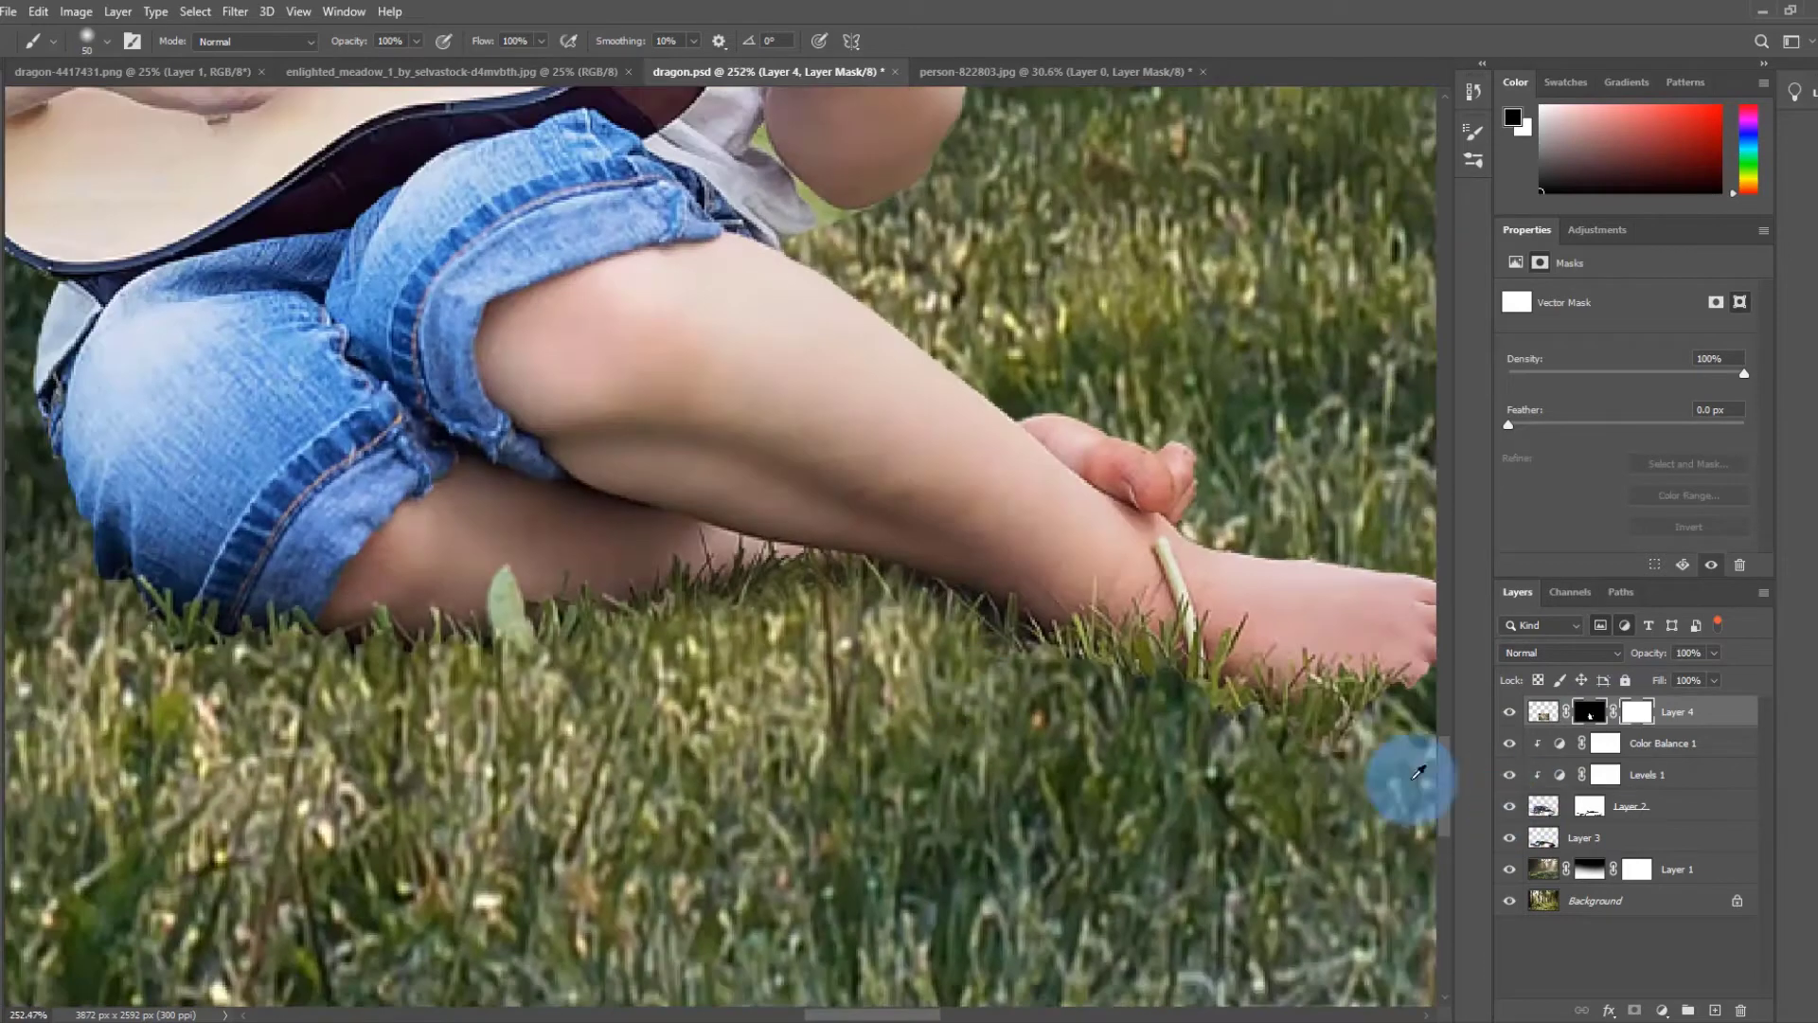
- Rotate a branch-shaped brush tip to 27° and brush black on Layer 4's mask along the lower edges of the foot and leg
click(81, 43)
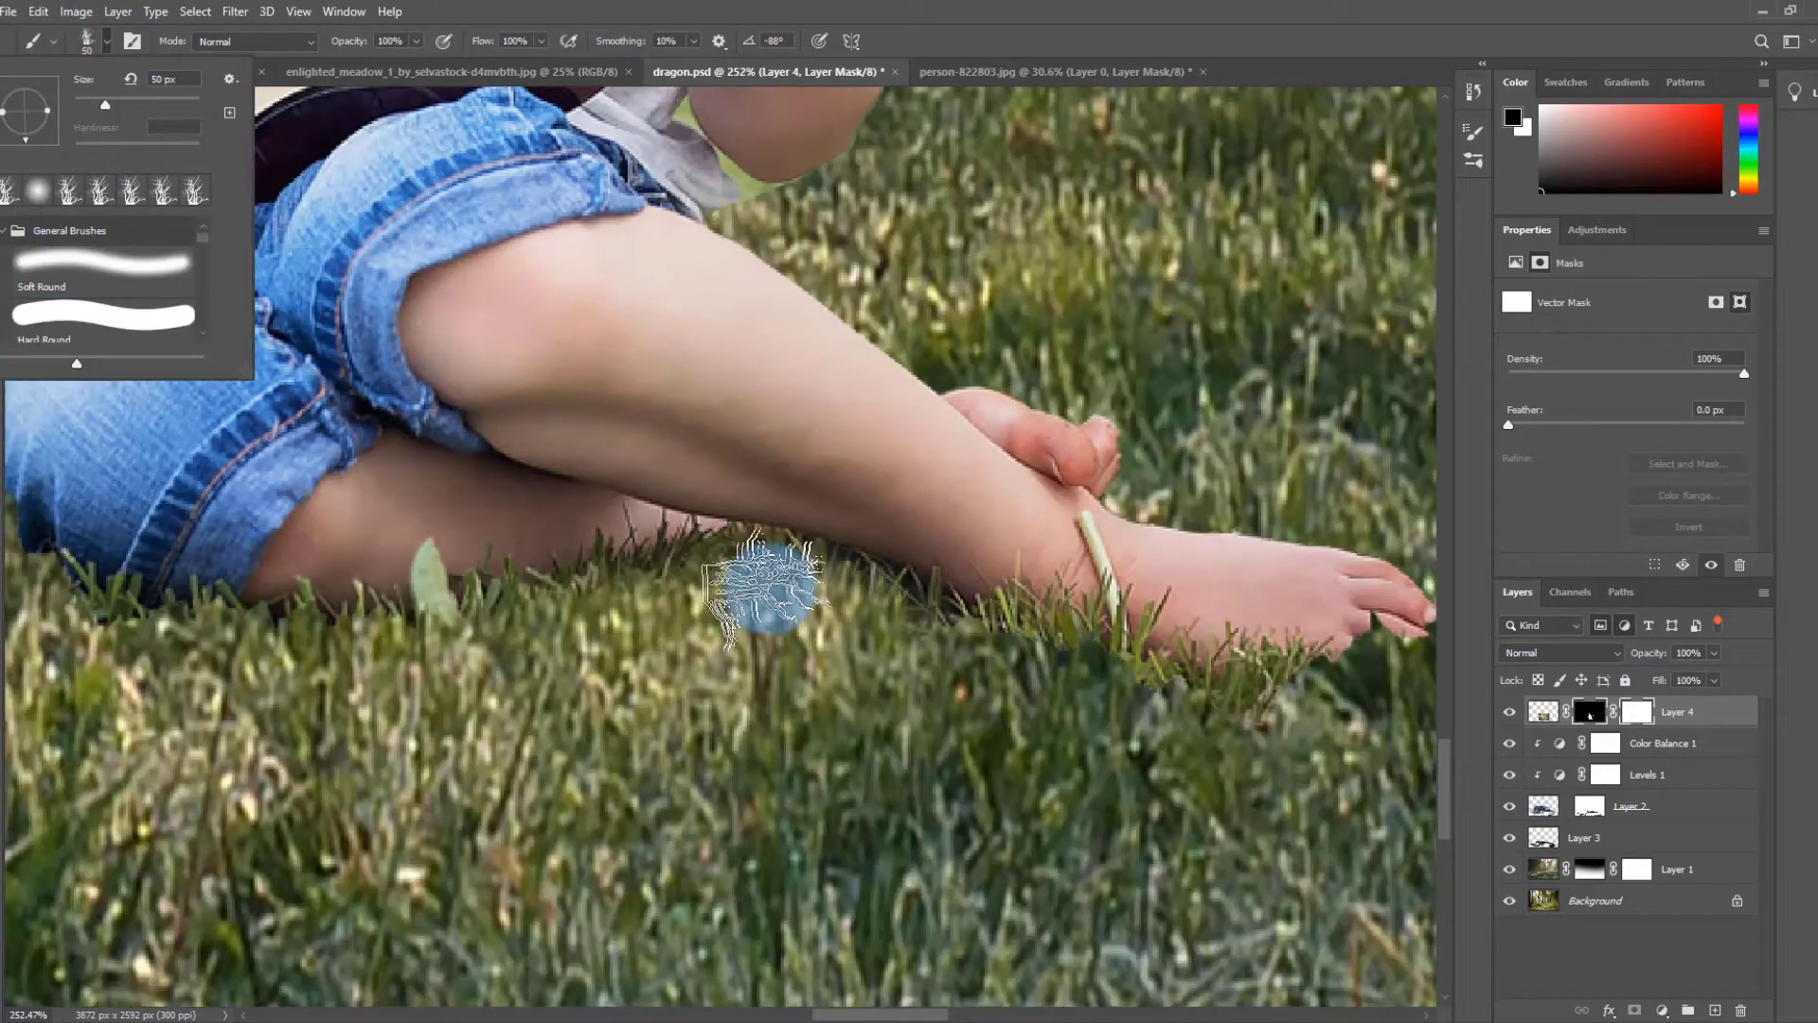
drag(40, 48, 43, 51)
drag(37, 120, 54, 97)
click(1279, 696)
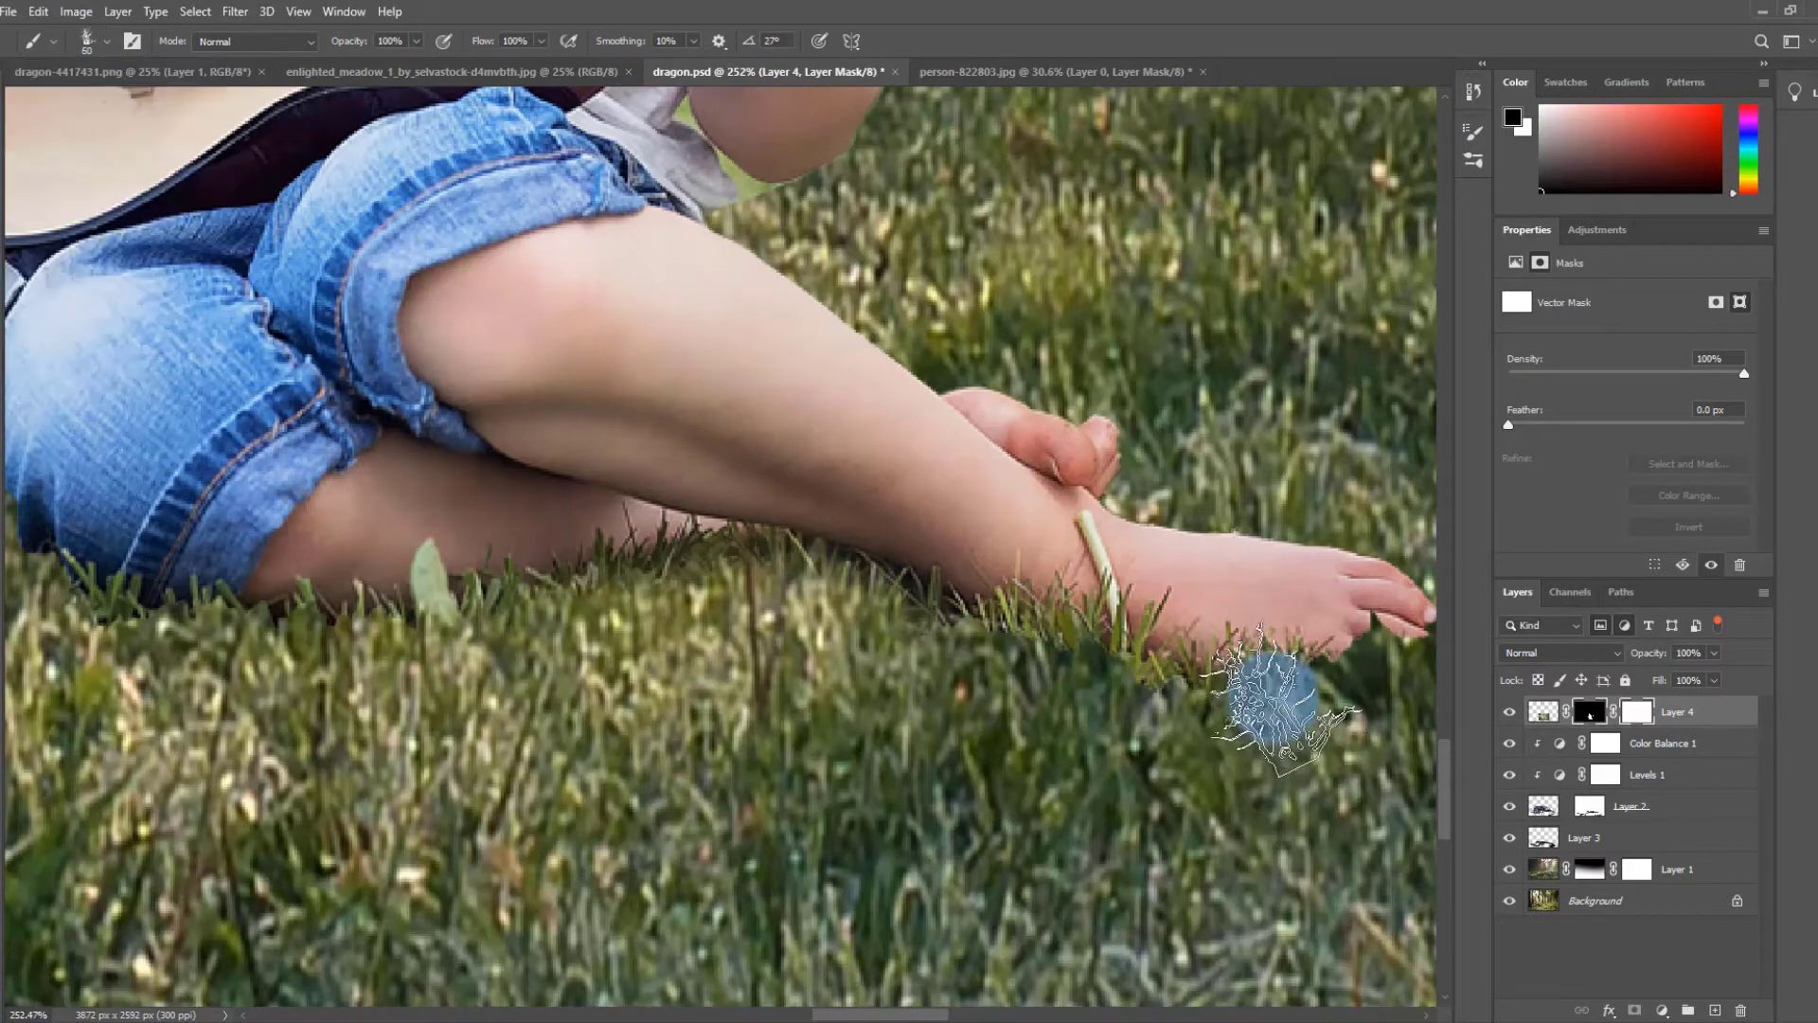
key(bracketright)
key(bracketright)
key(bracketright)
click(1285, 678)
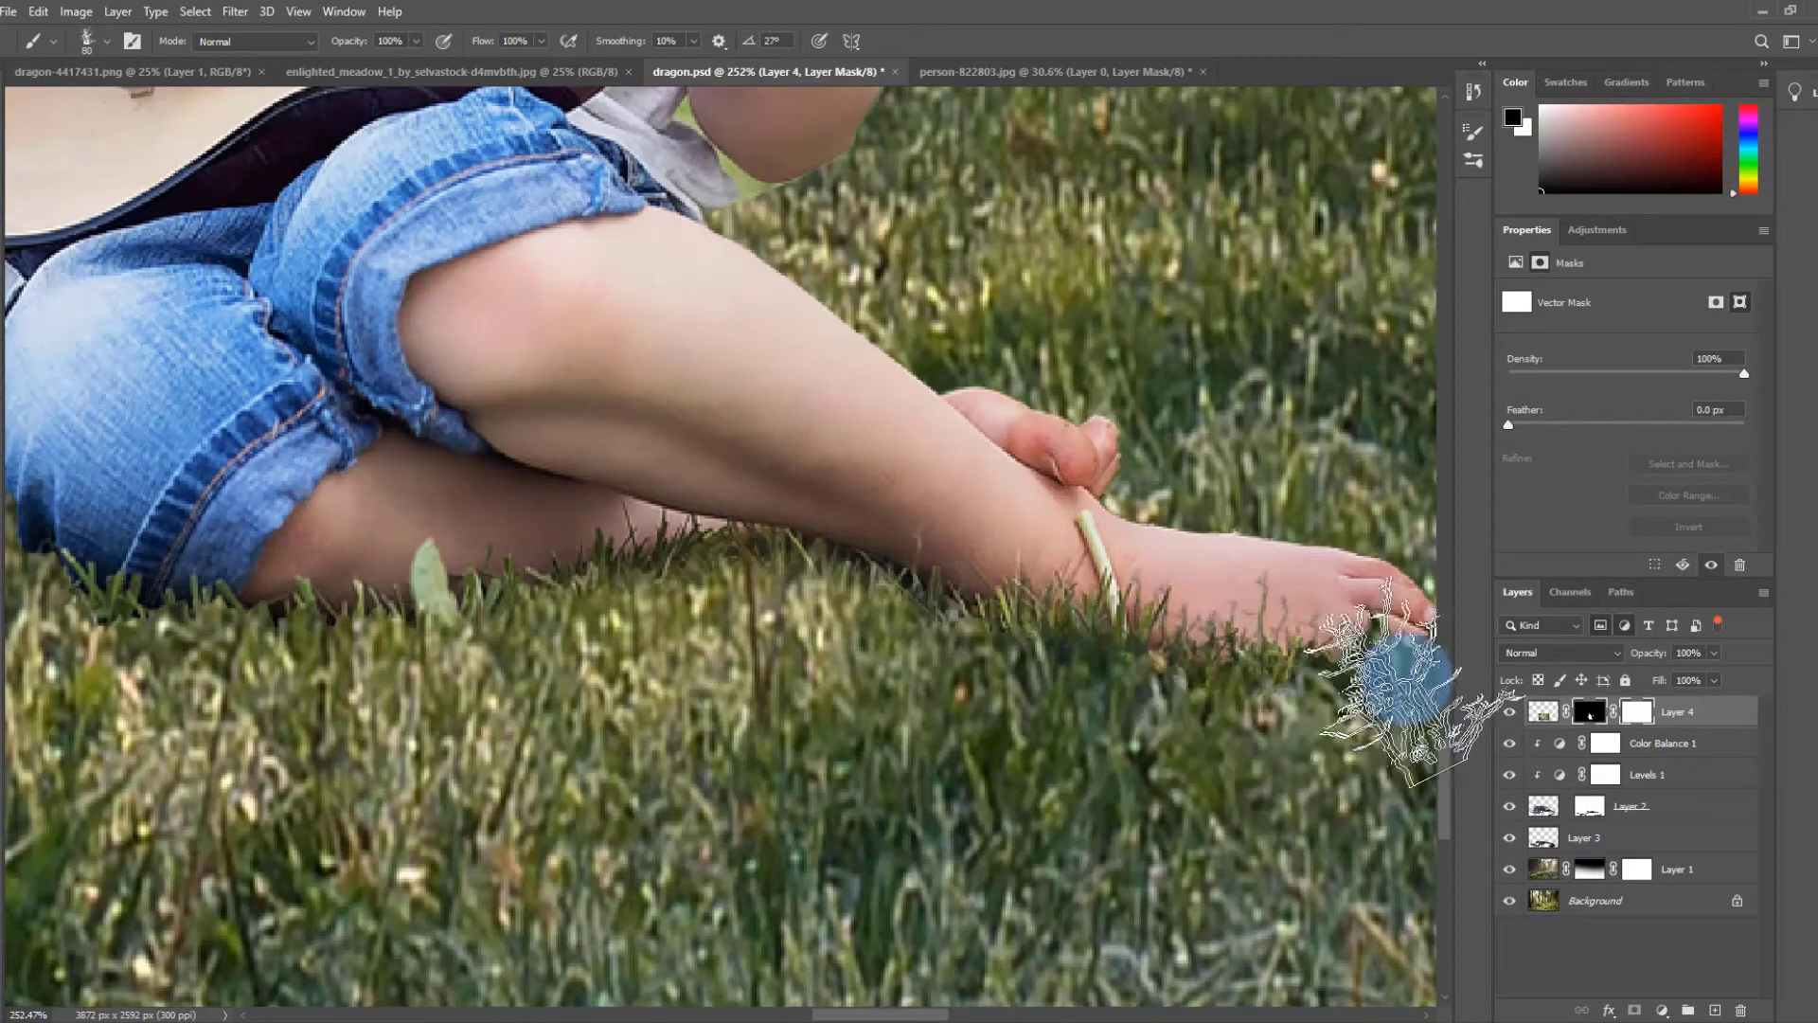
scroll(669, 670, down, 2)
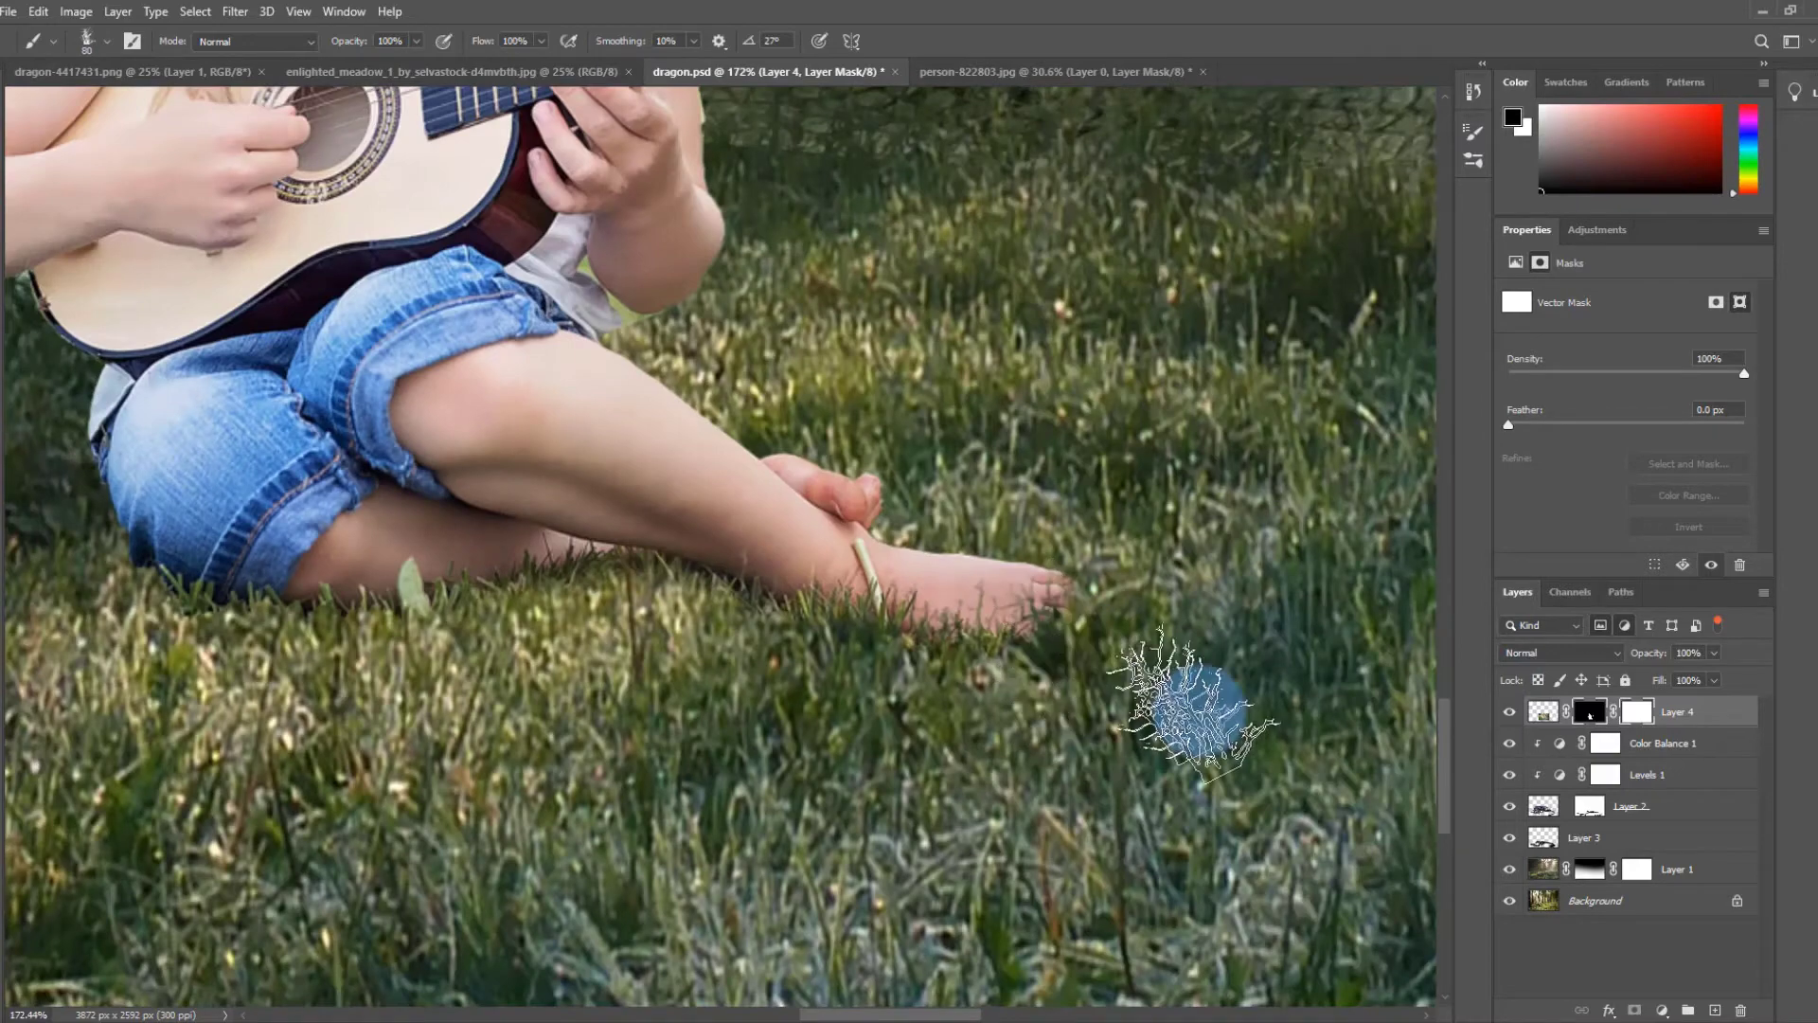
scroll(678, 751, up, 2)
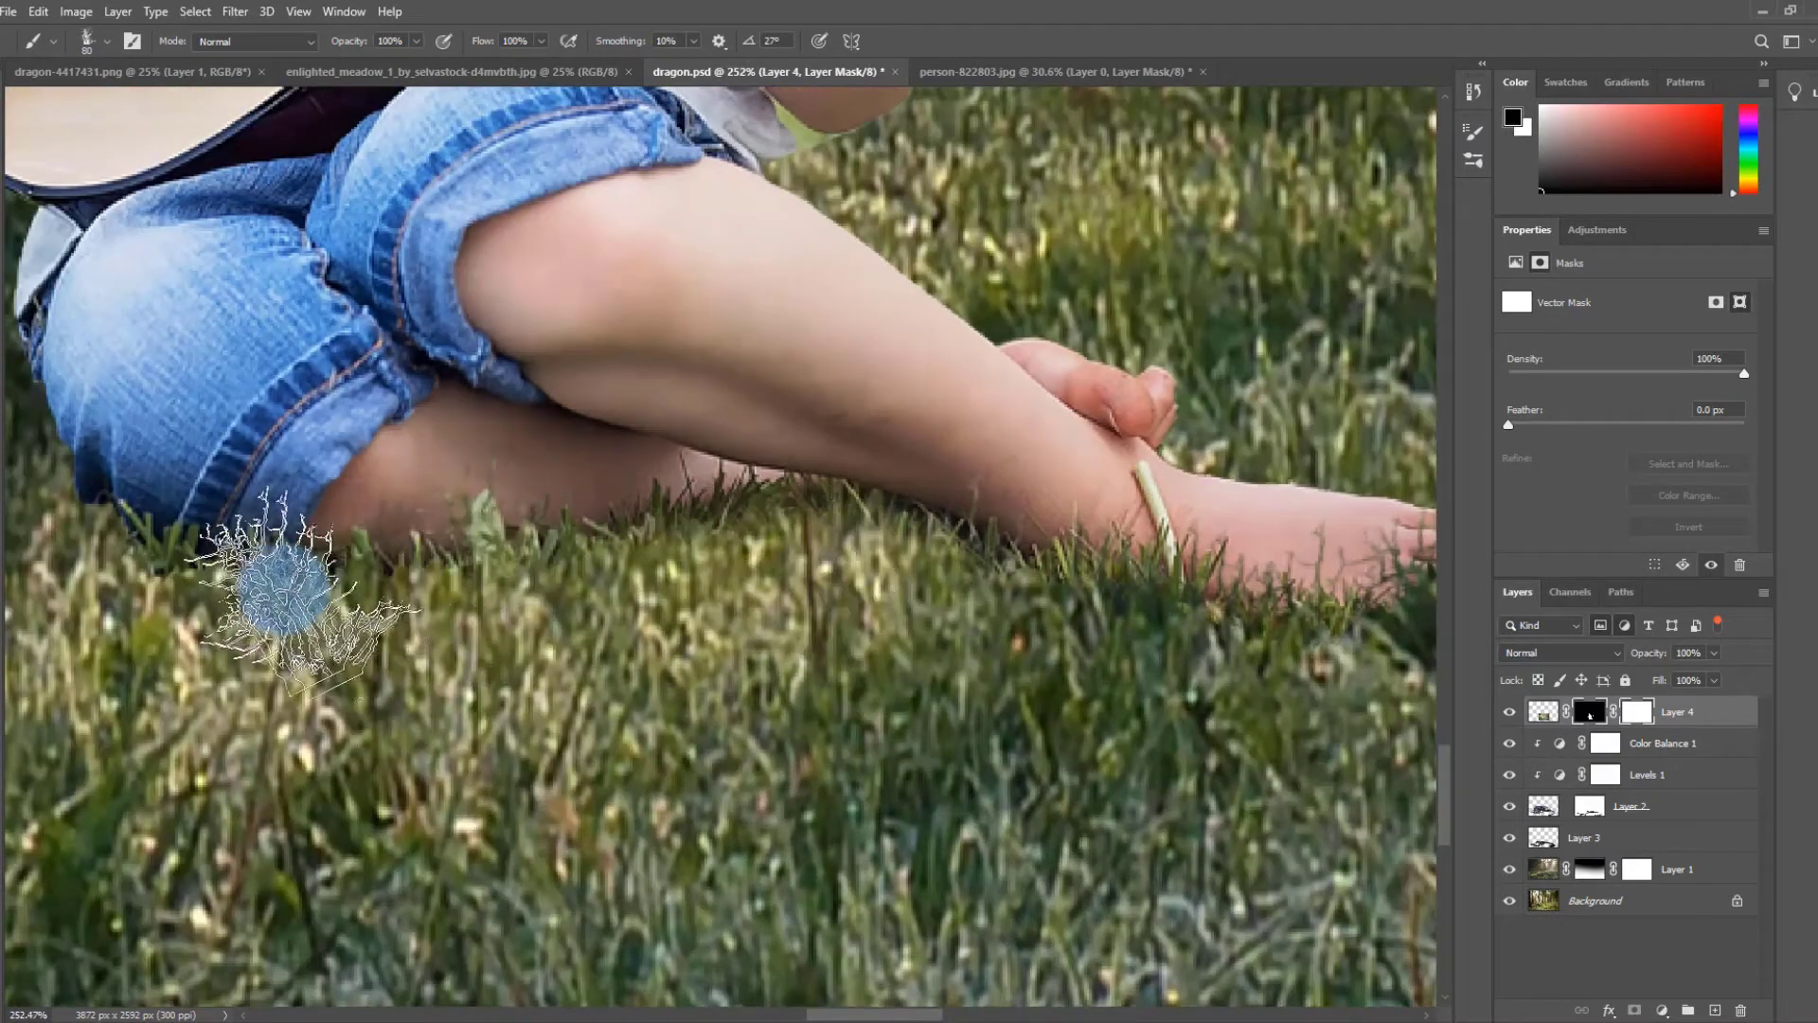
scroll(357, 577, down, 1)
scroll(357, 578, down, 1)
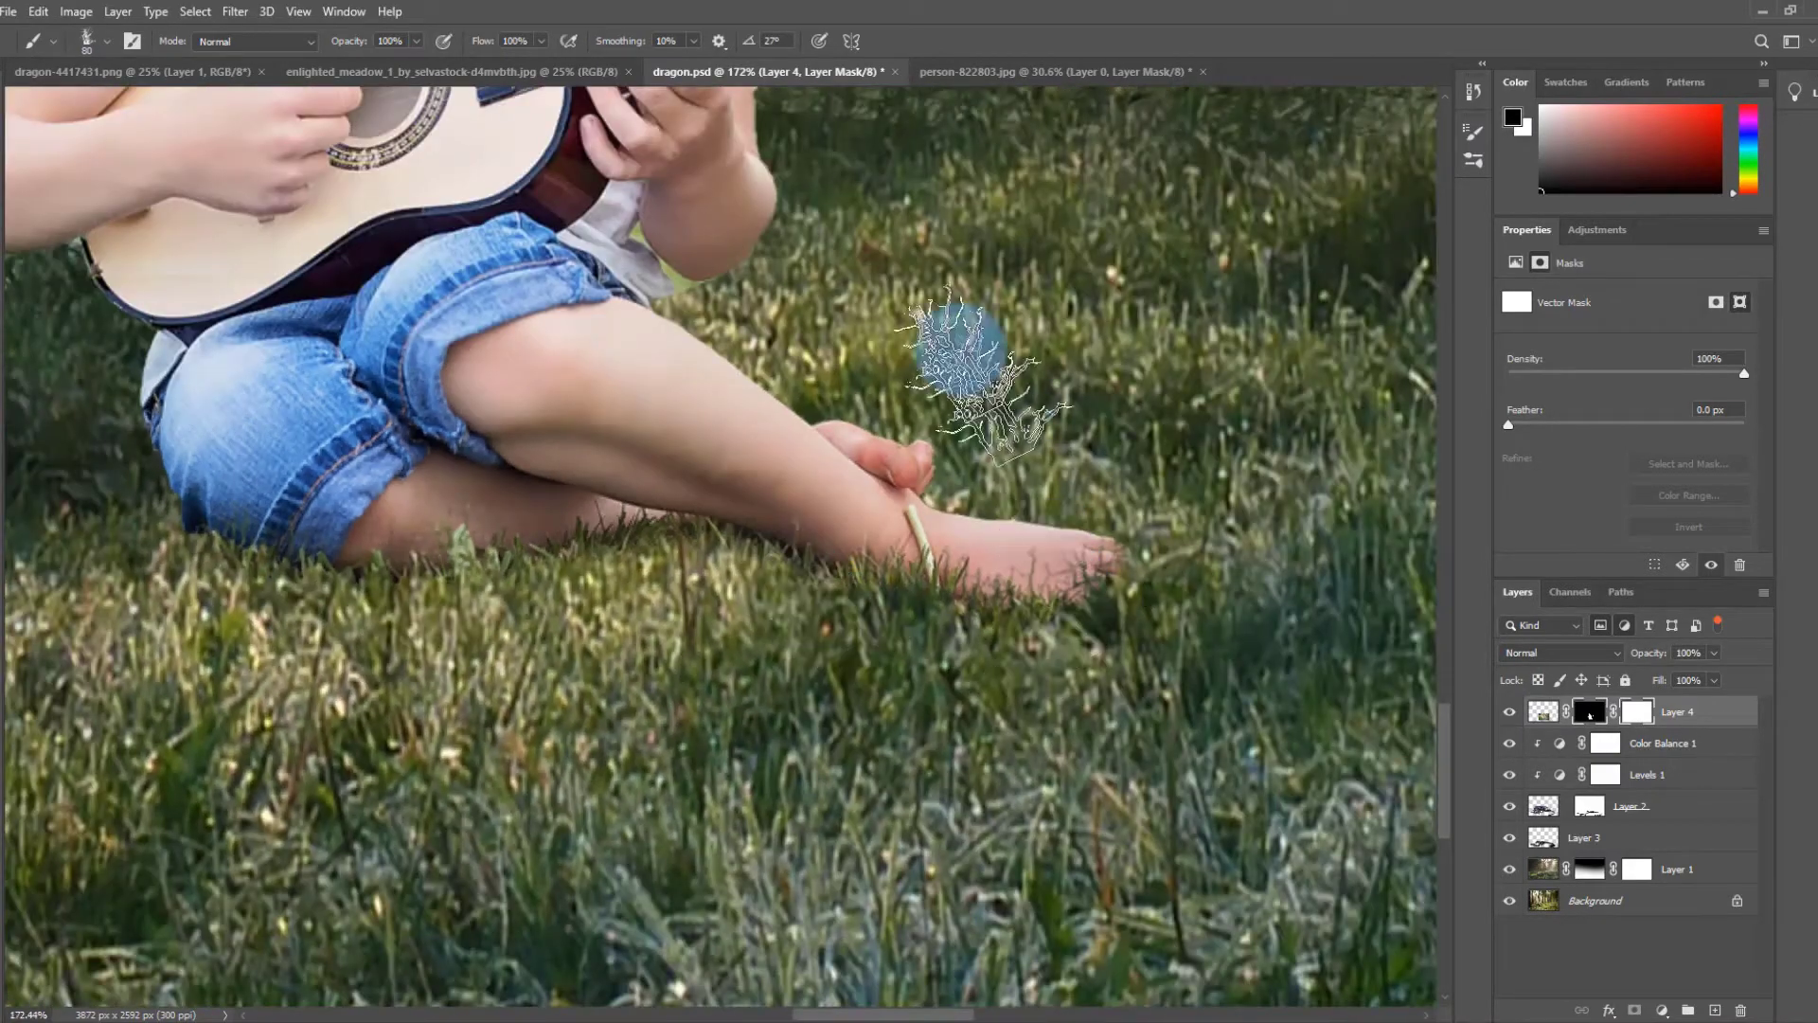
- Set the branch-shaped brush to 100 px at -22° and blend the lower edge of the girl's shorts into the grass on Layer 4's mask
scroll(1175, 644, down, 2)
scroll(1174, 644, up, 3)
scroll(757, 644, down, 2)
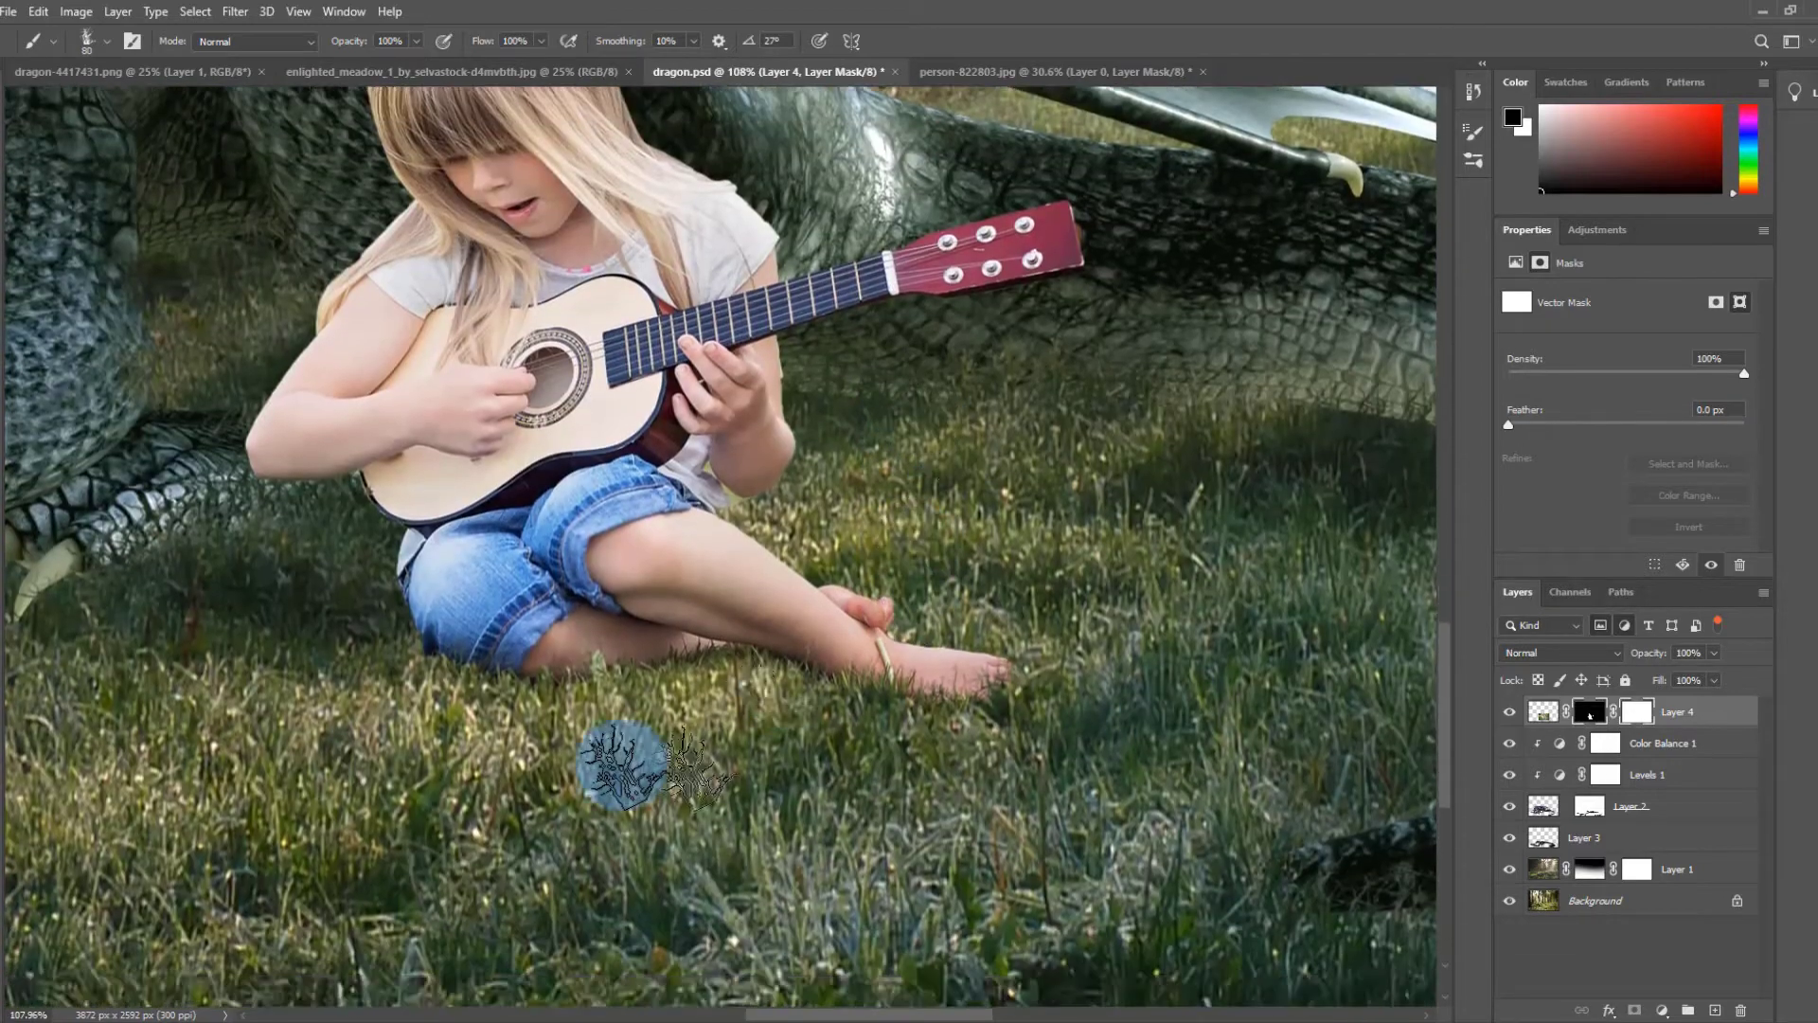
scroll(568, 748, up, 6)
key(bracketright)
key(bracketright)
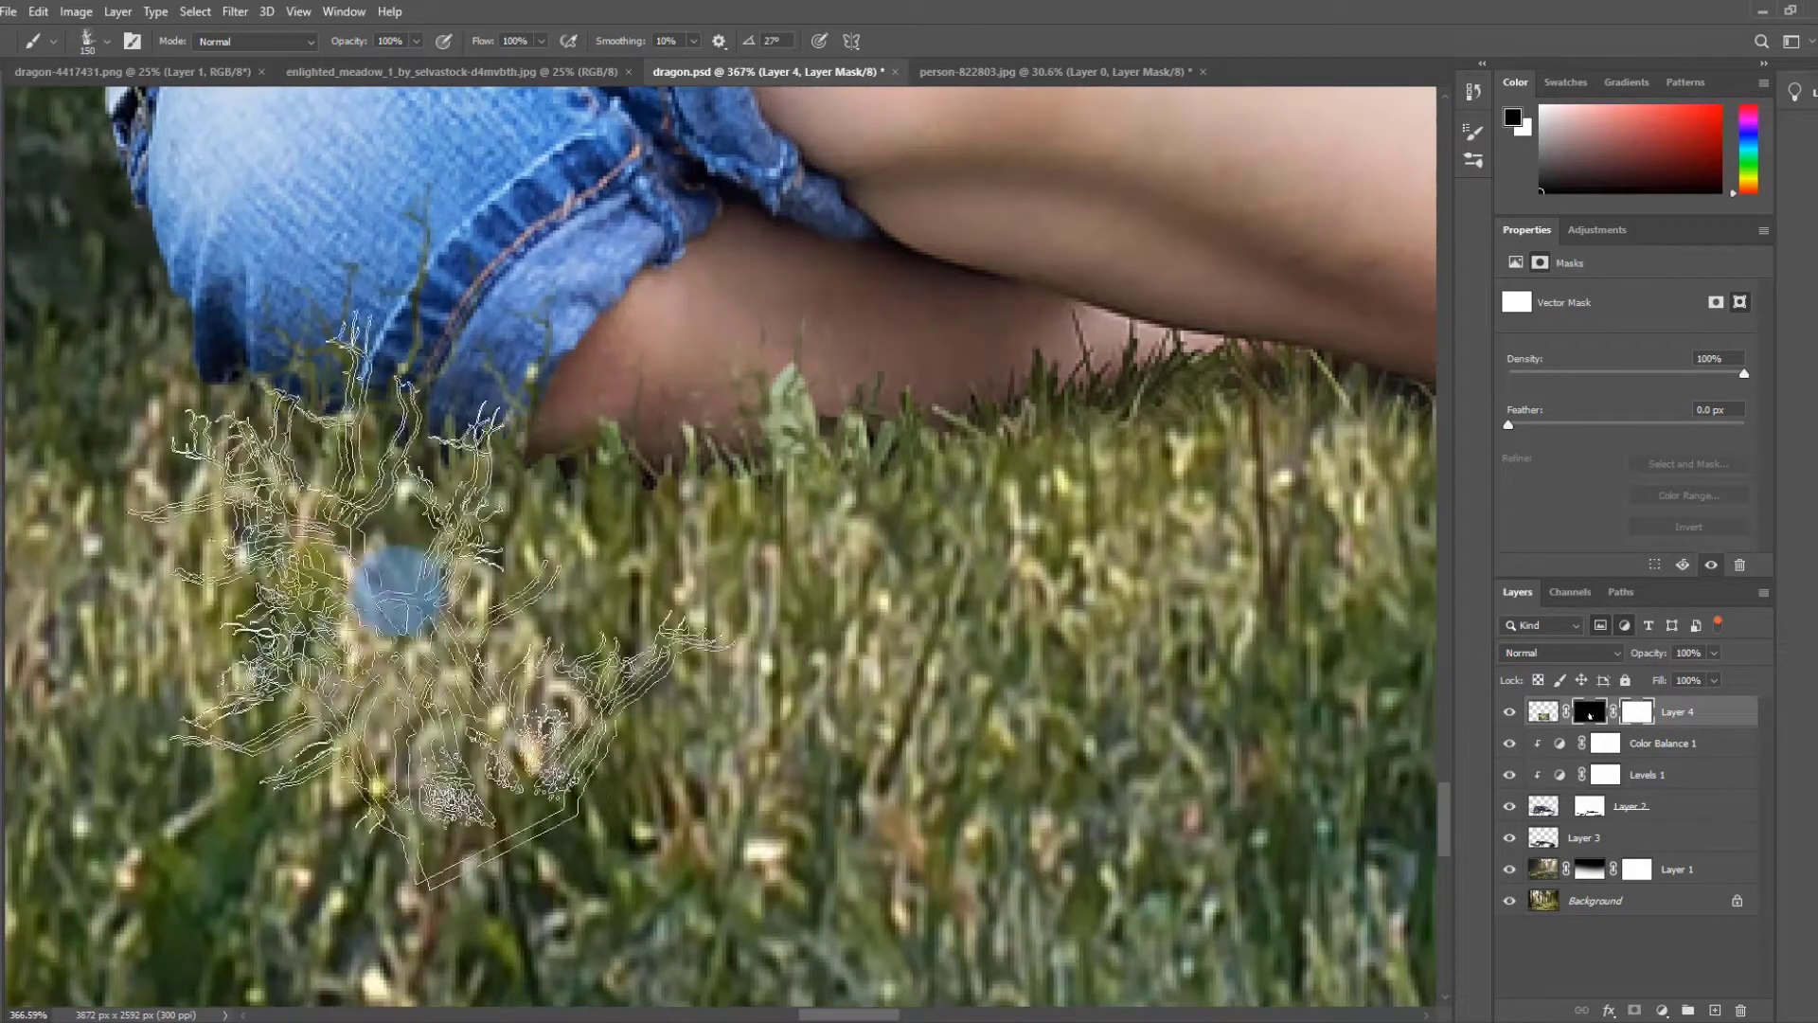
click(87, 41)
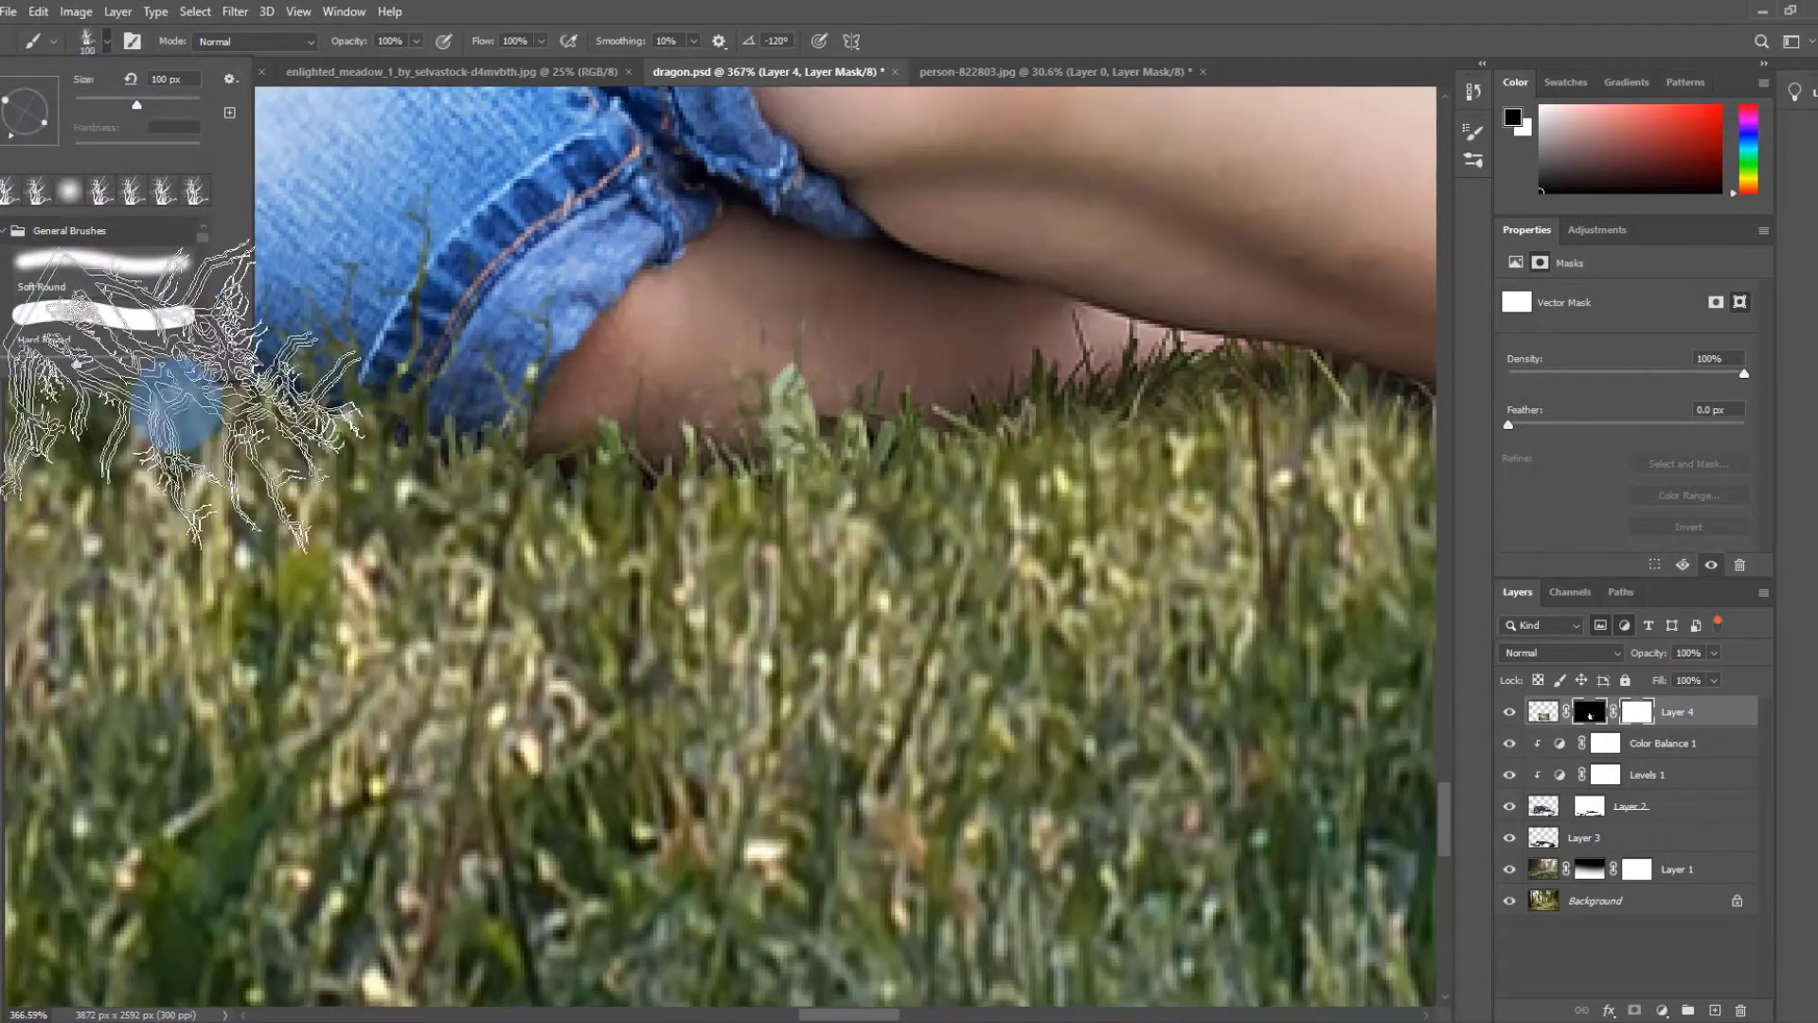
drag(34, 96, 61, 132)
click(272, 397)
scroll(606, 680, down, 1)
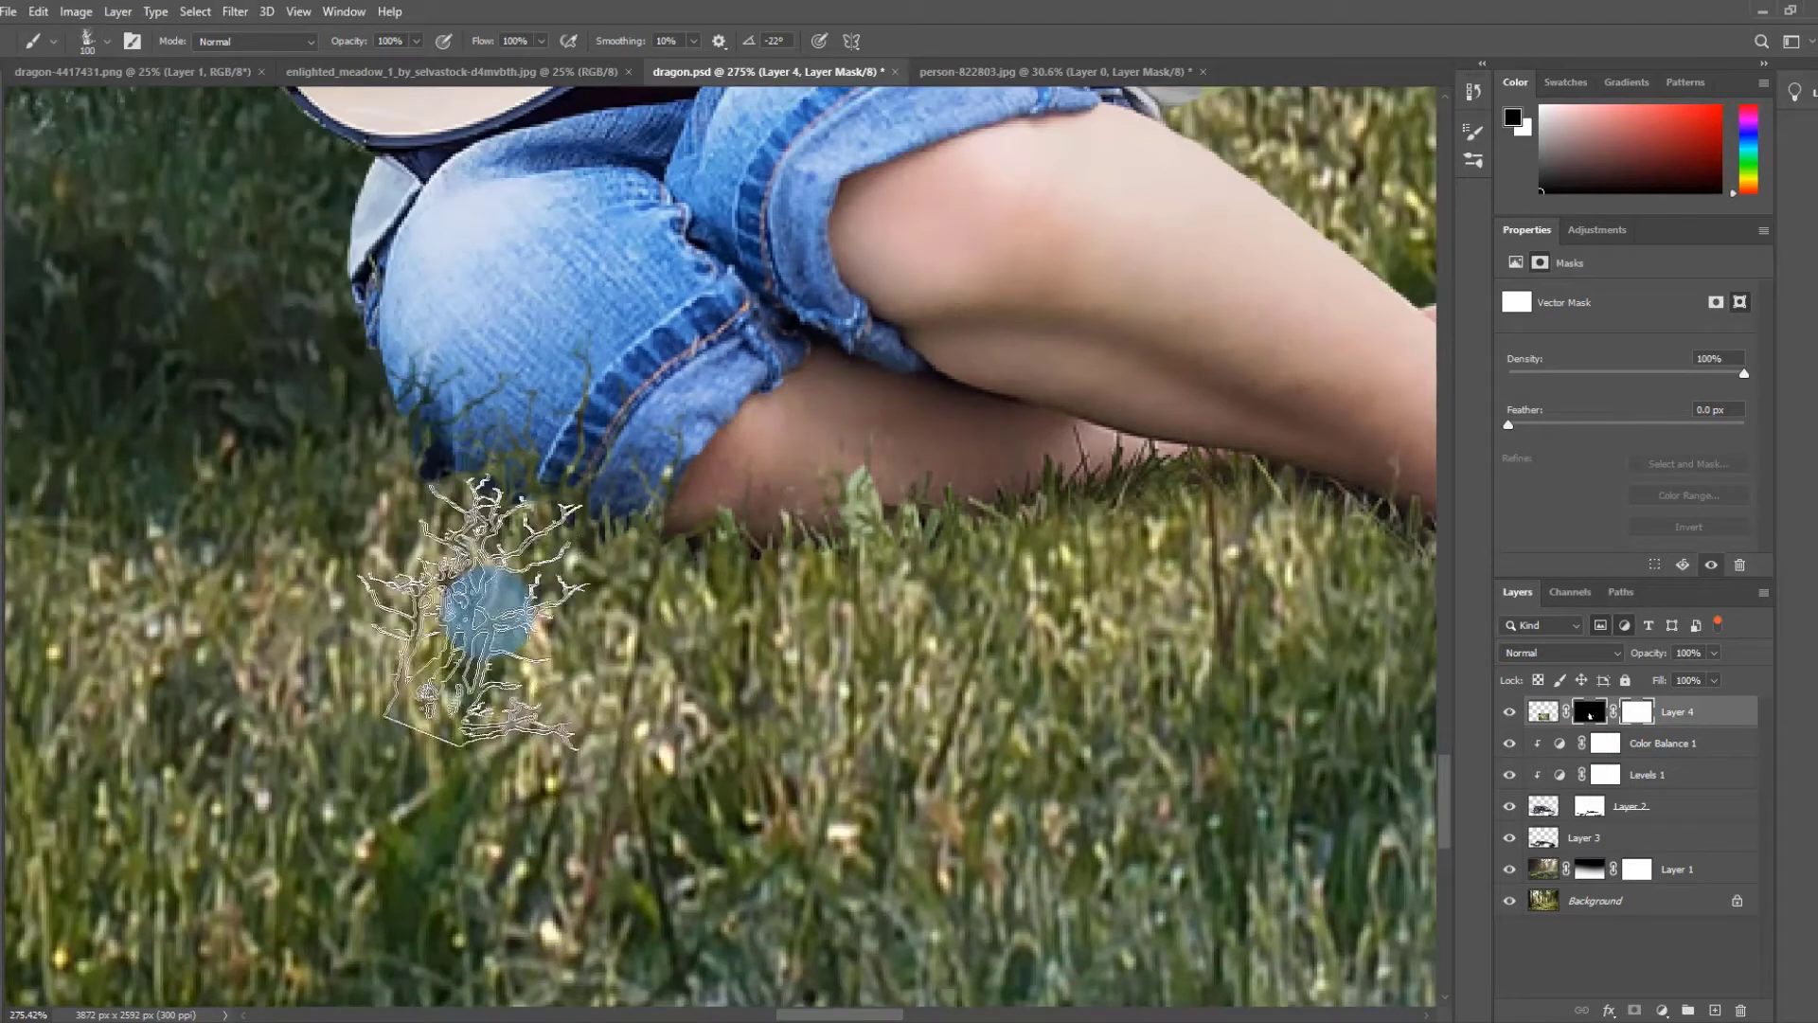
scroll(493, 606, down, 1)
scroll(1222, 644, down, 1)
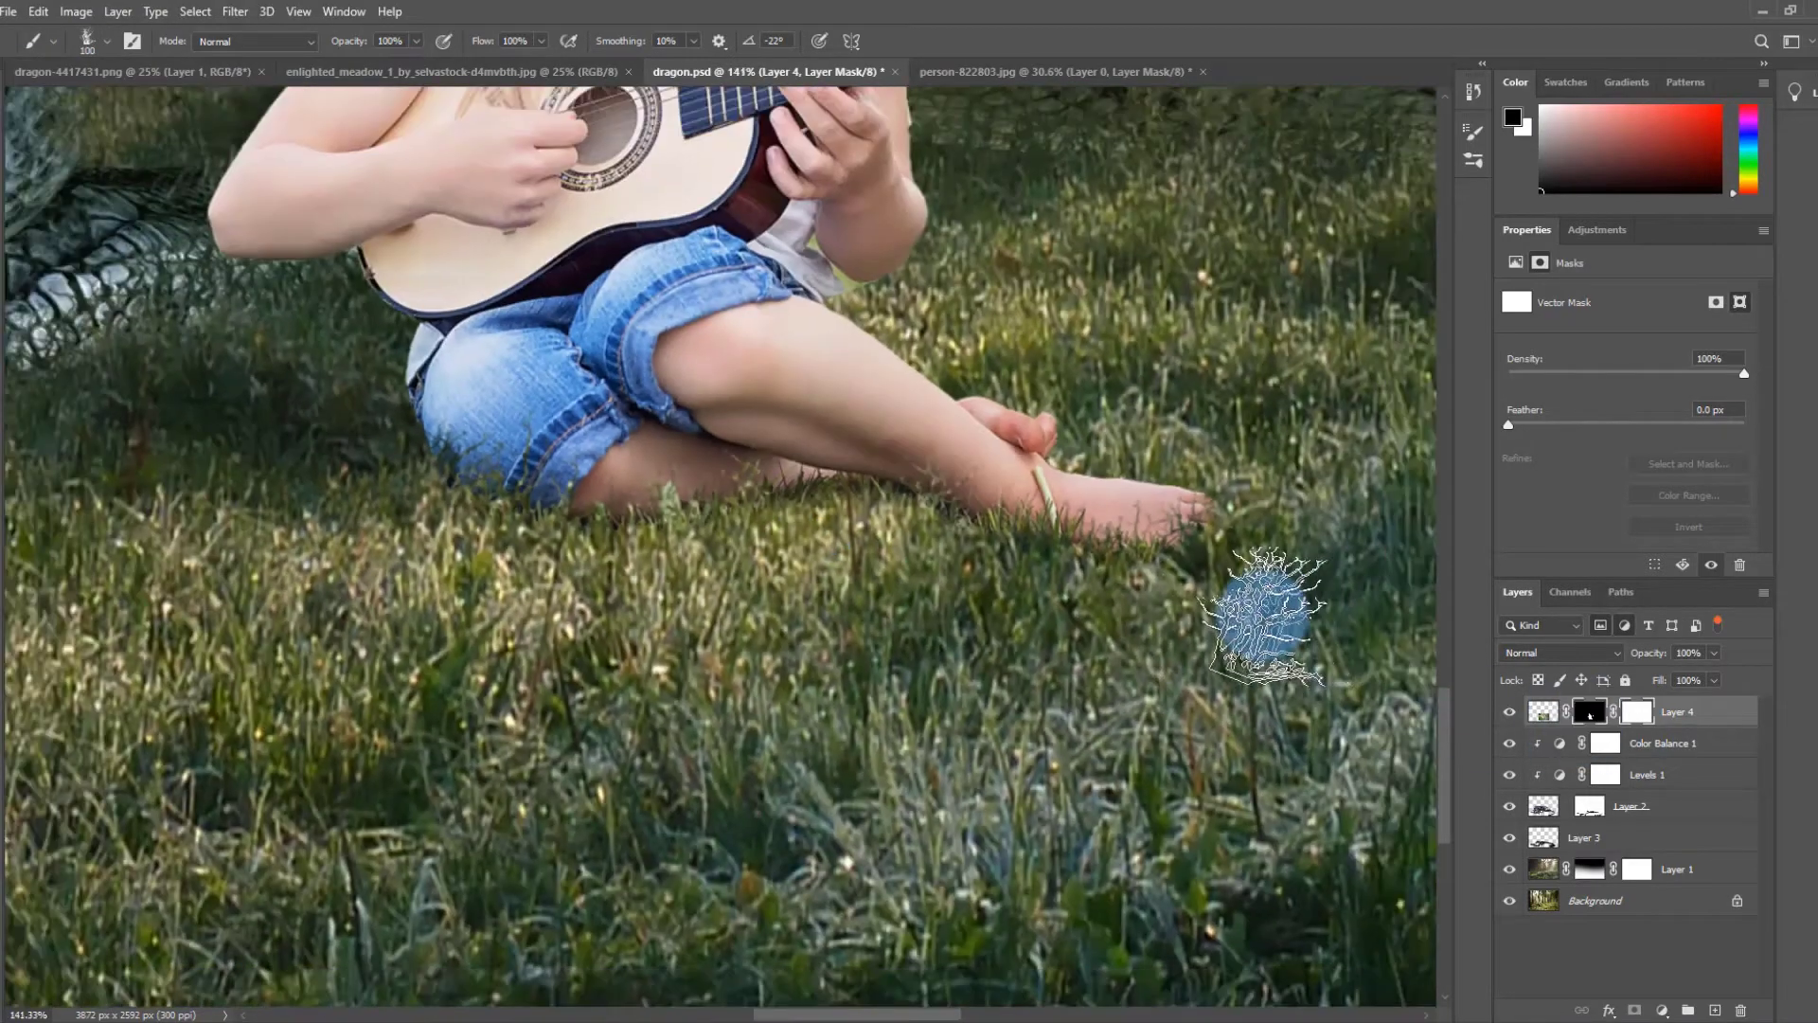
- Try to outline the leftover green patches between the girl's elbow and shirt with the Pen tool
scroll(710, 365, up, 5)
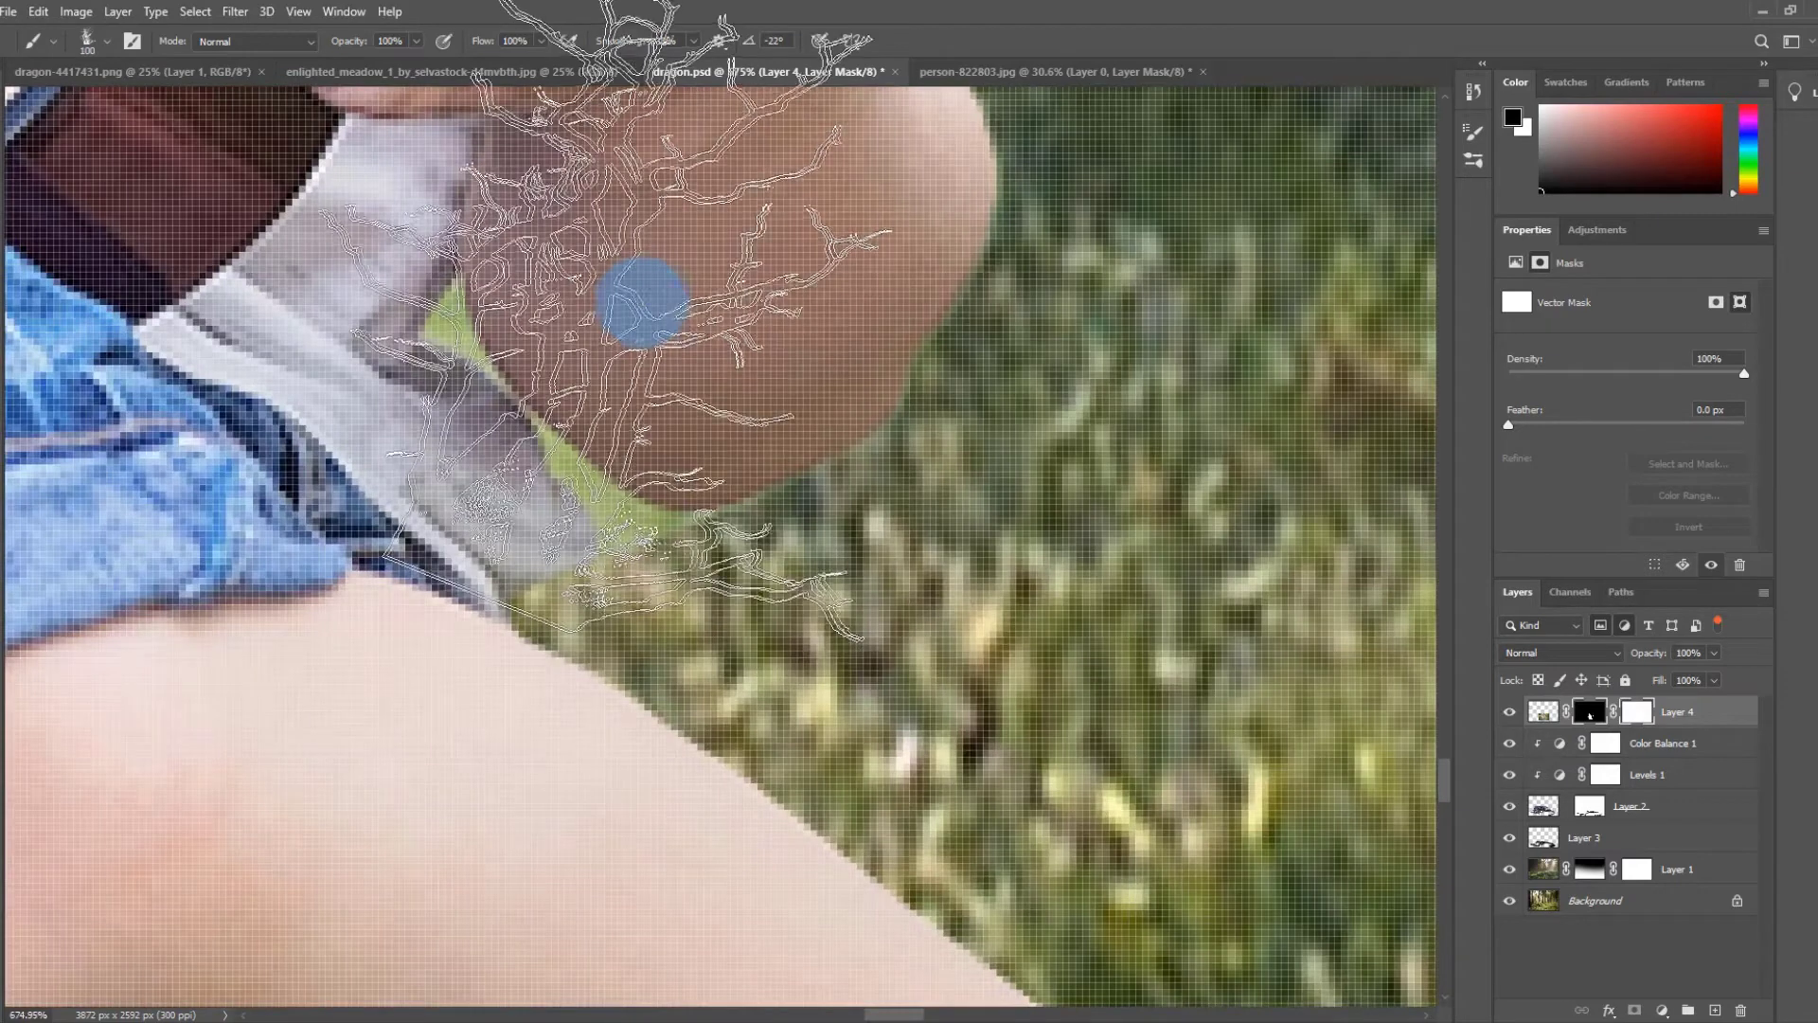
key(p)
drag(763, 528, 740, 519)
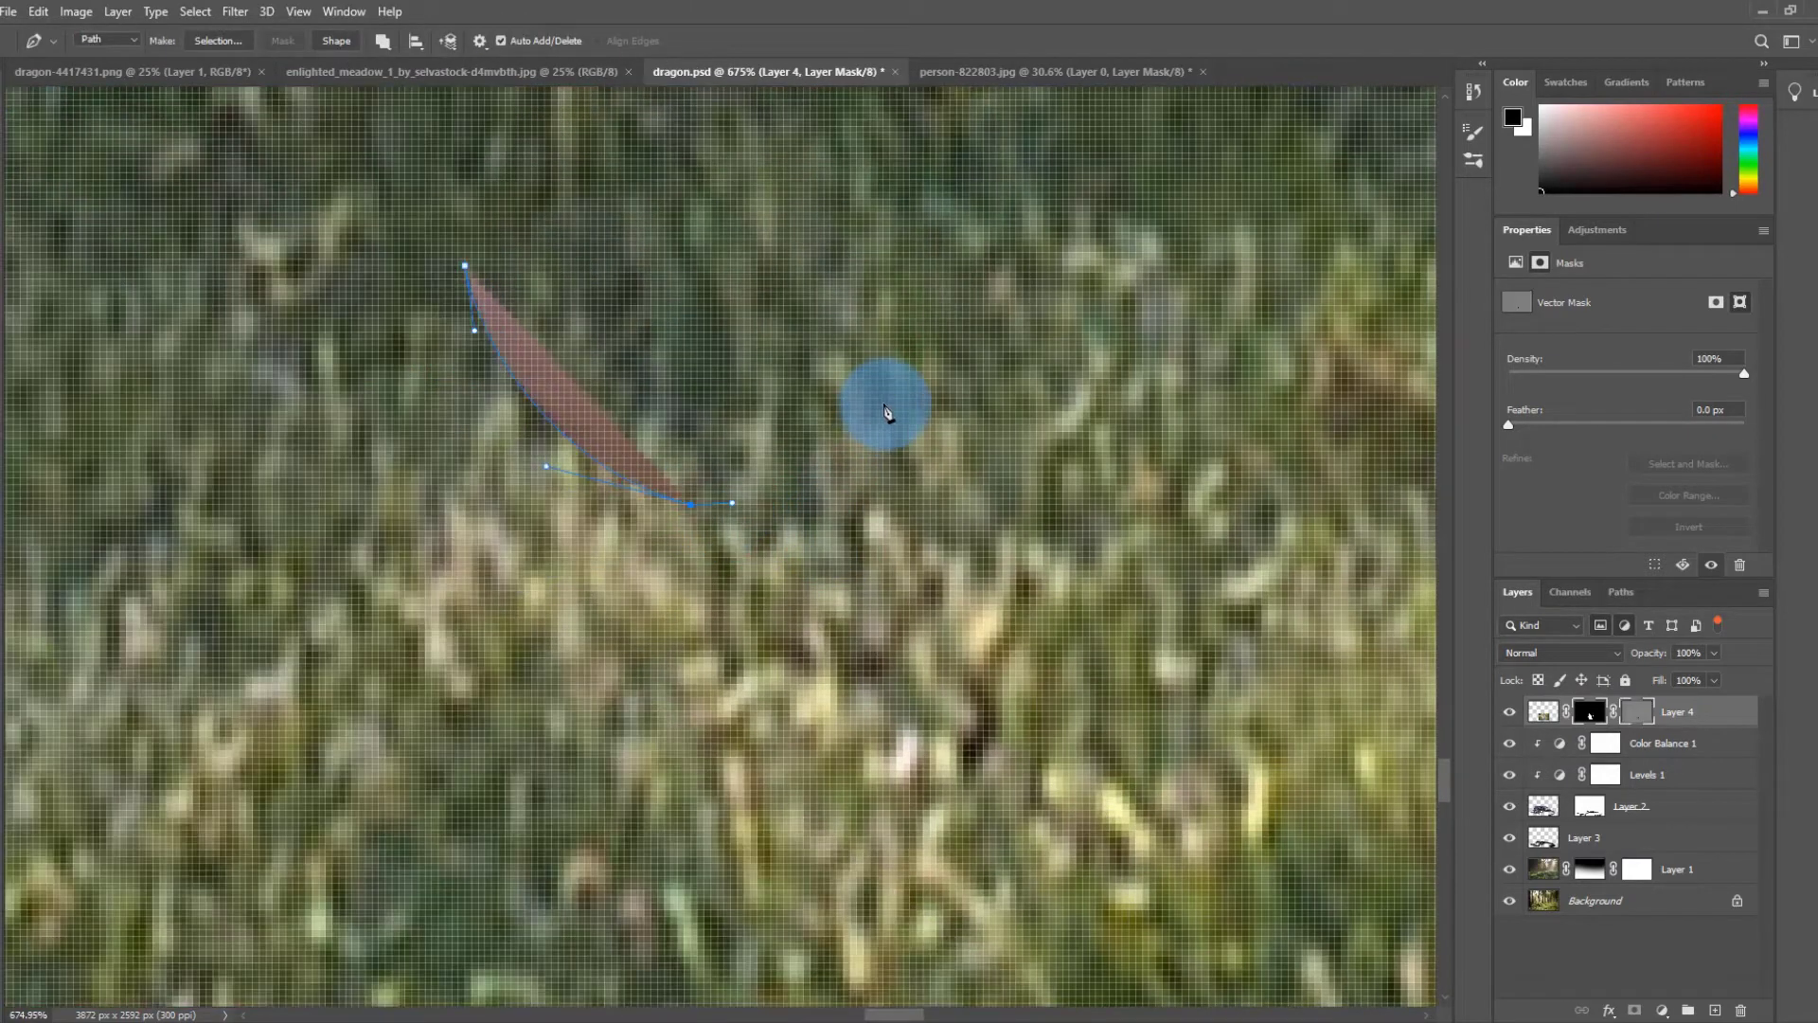
key(ctrl+z)
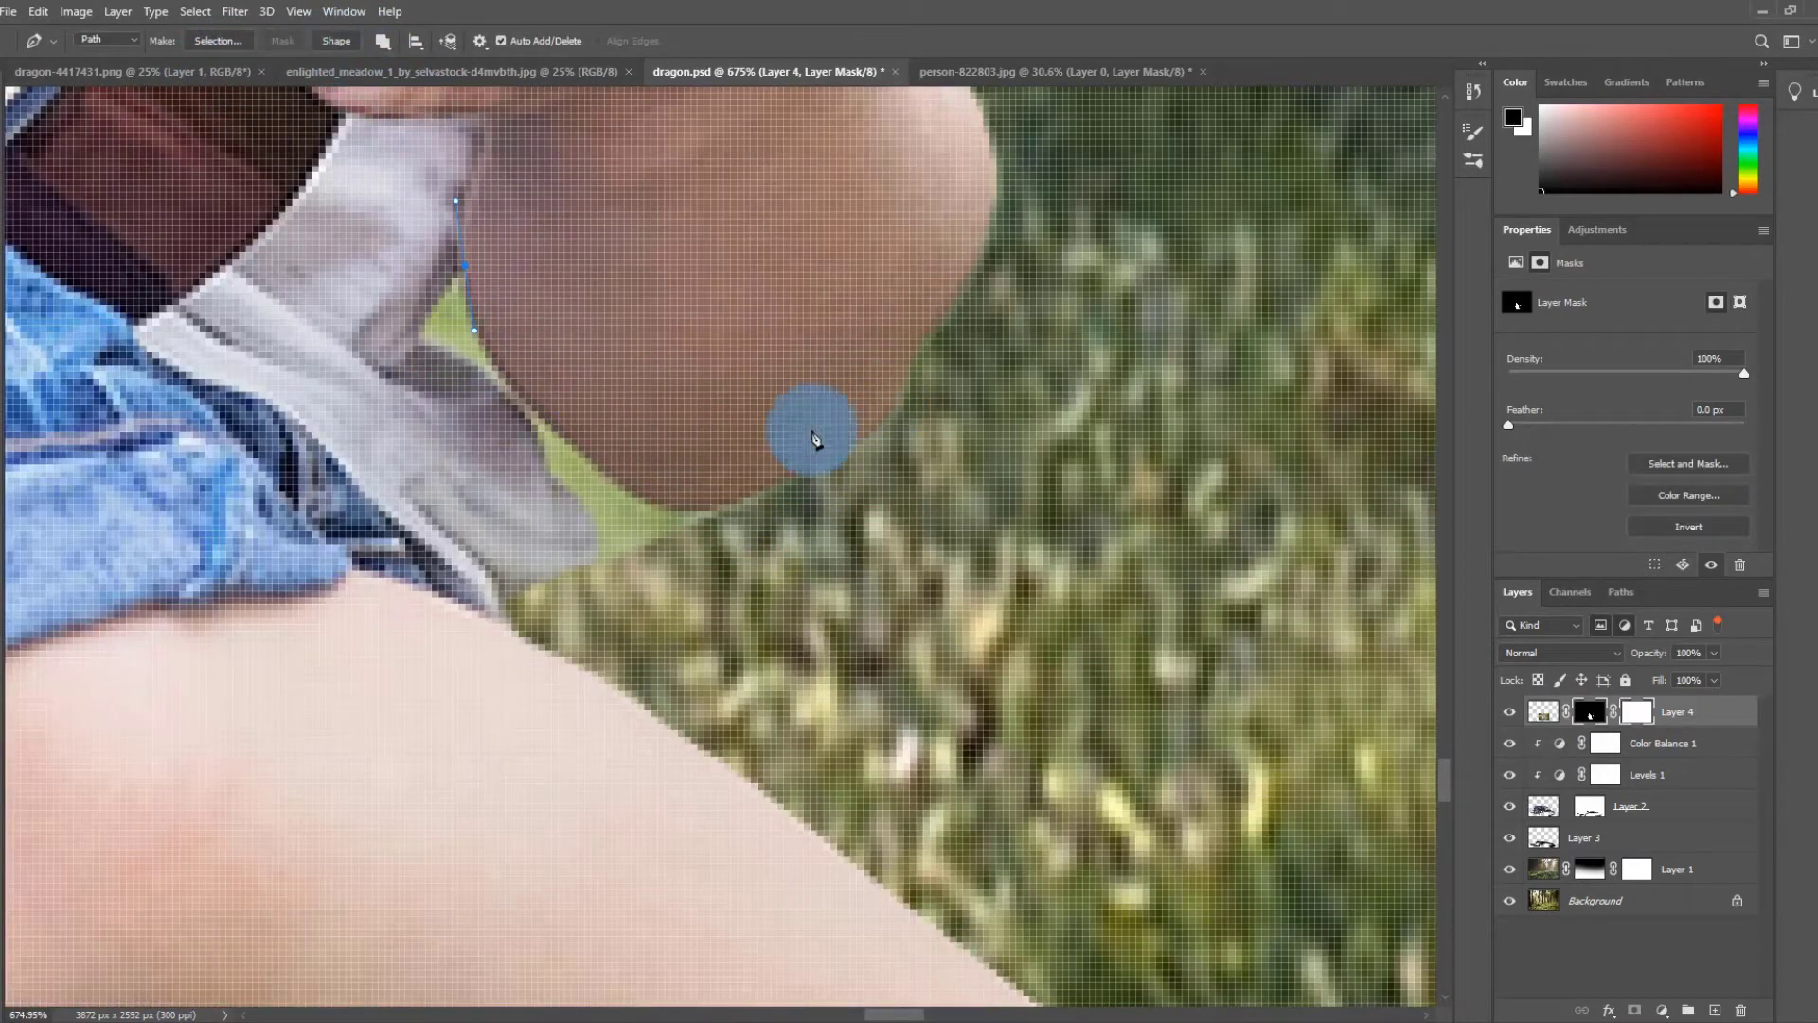
drag(889, 475, 920, 421)
drag(930, 585, 920, 595)
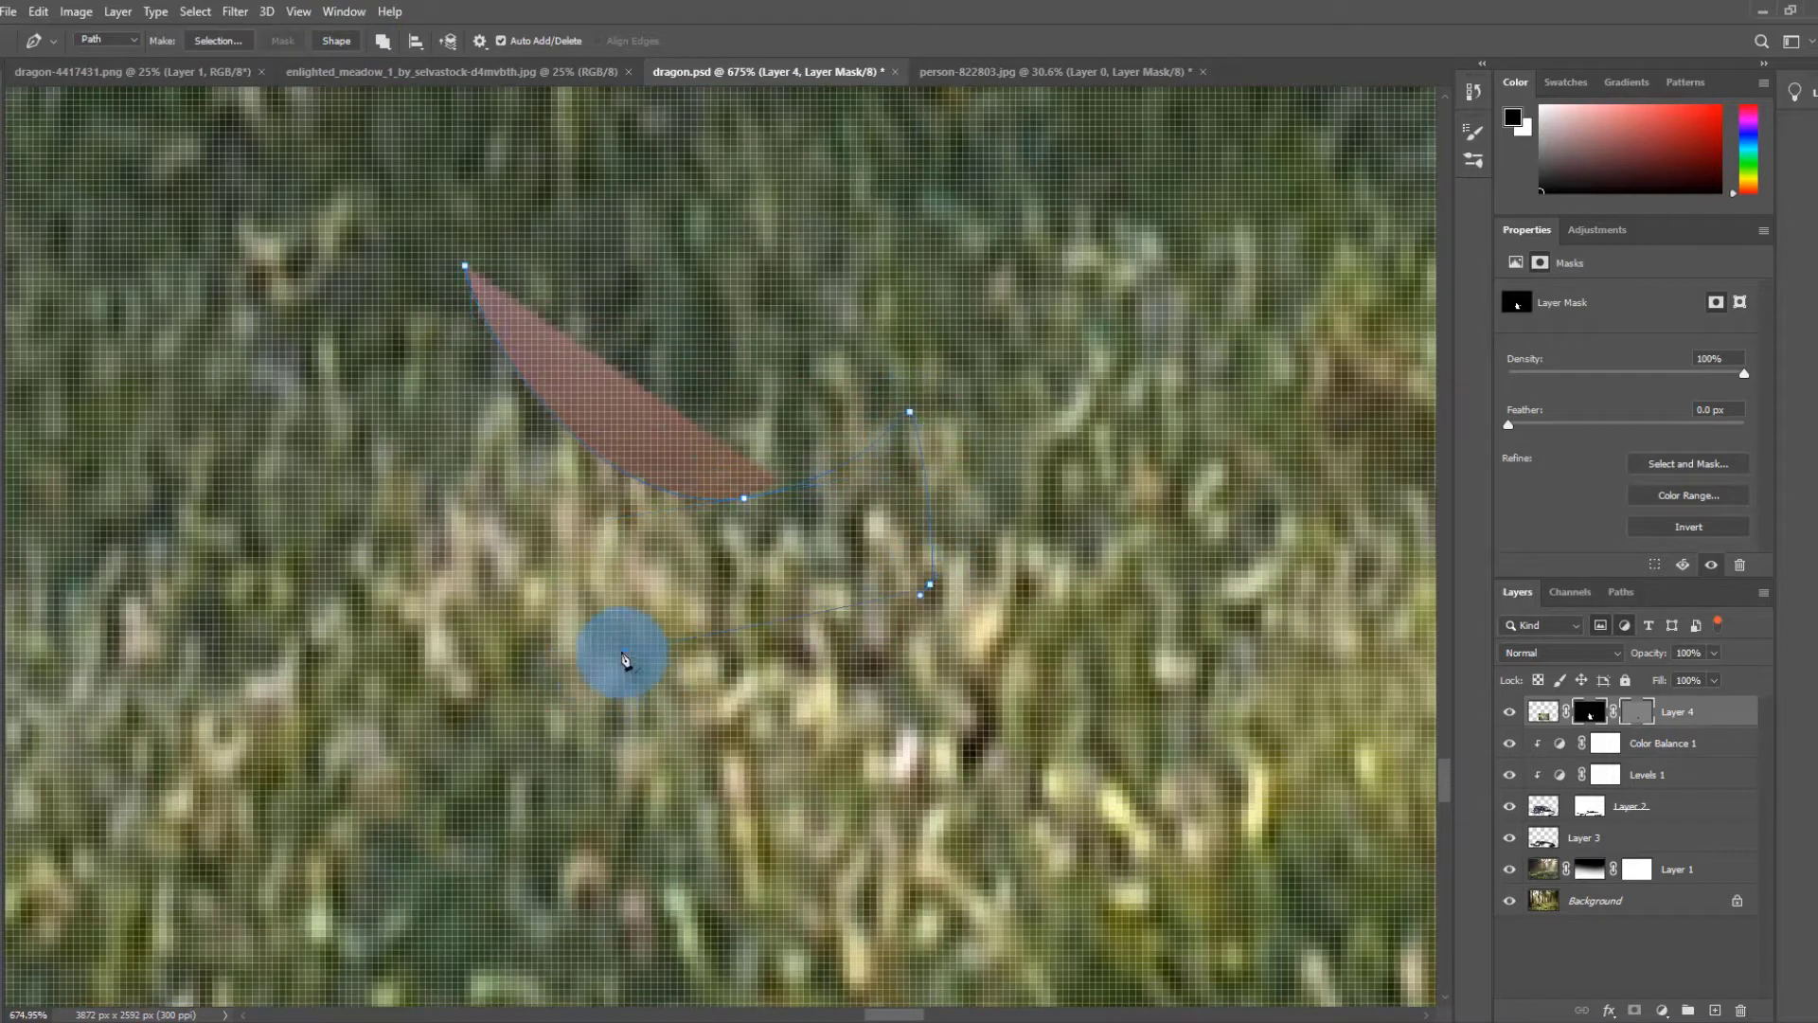
drag(624, 660, 864, 663)
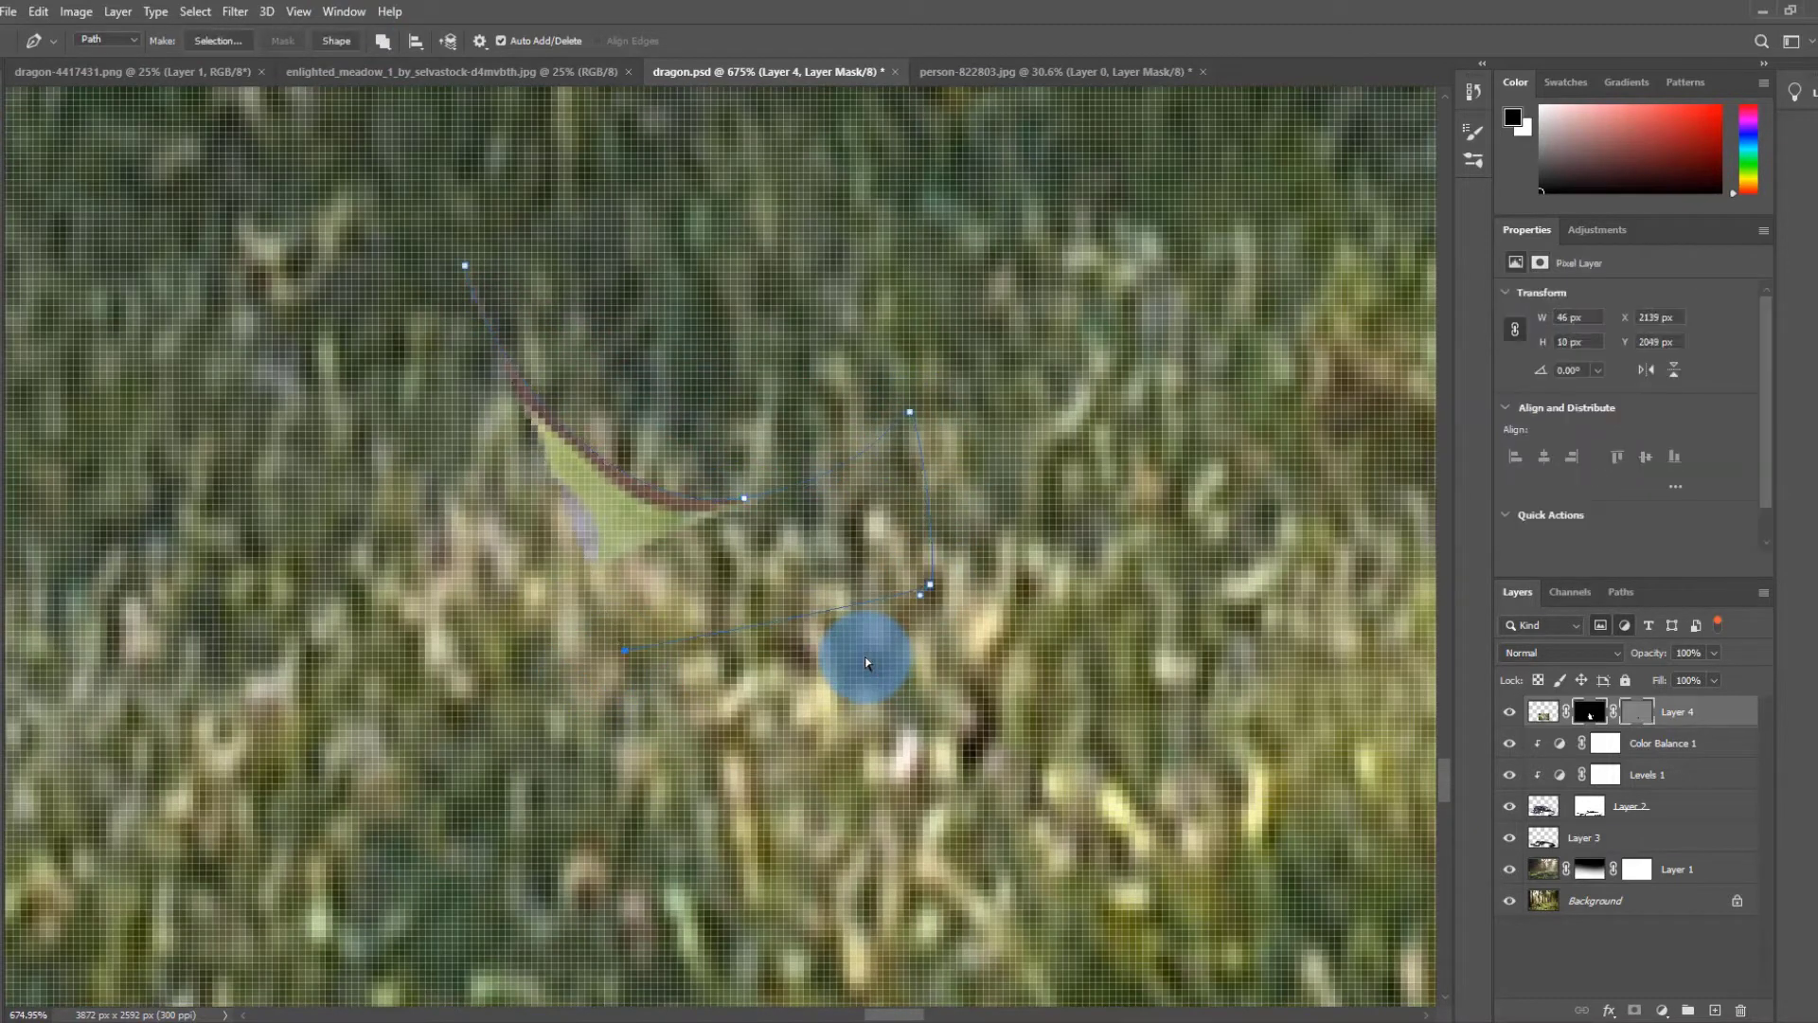
key(ctrl+z)
key(ctrl+z)
key(ctrl+z)
key(ctrl+z)
- Select the leftover green patches between the elbow and shirt on Layer 4 with the Magic Wand at tolerance 32
key(v)
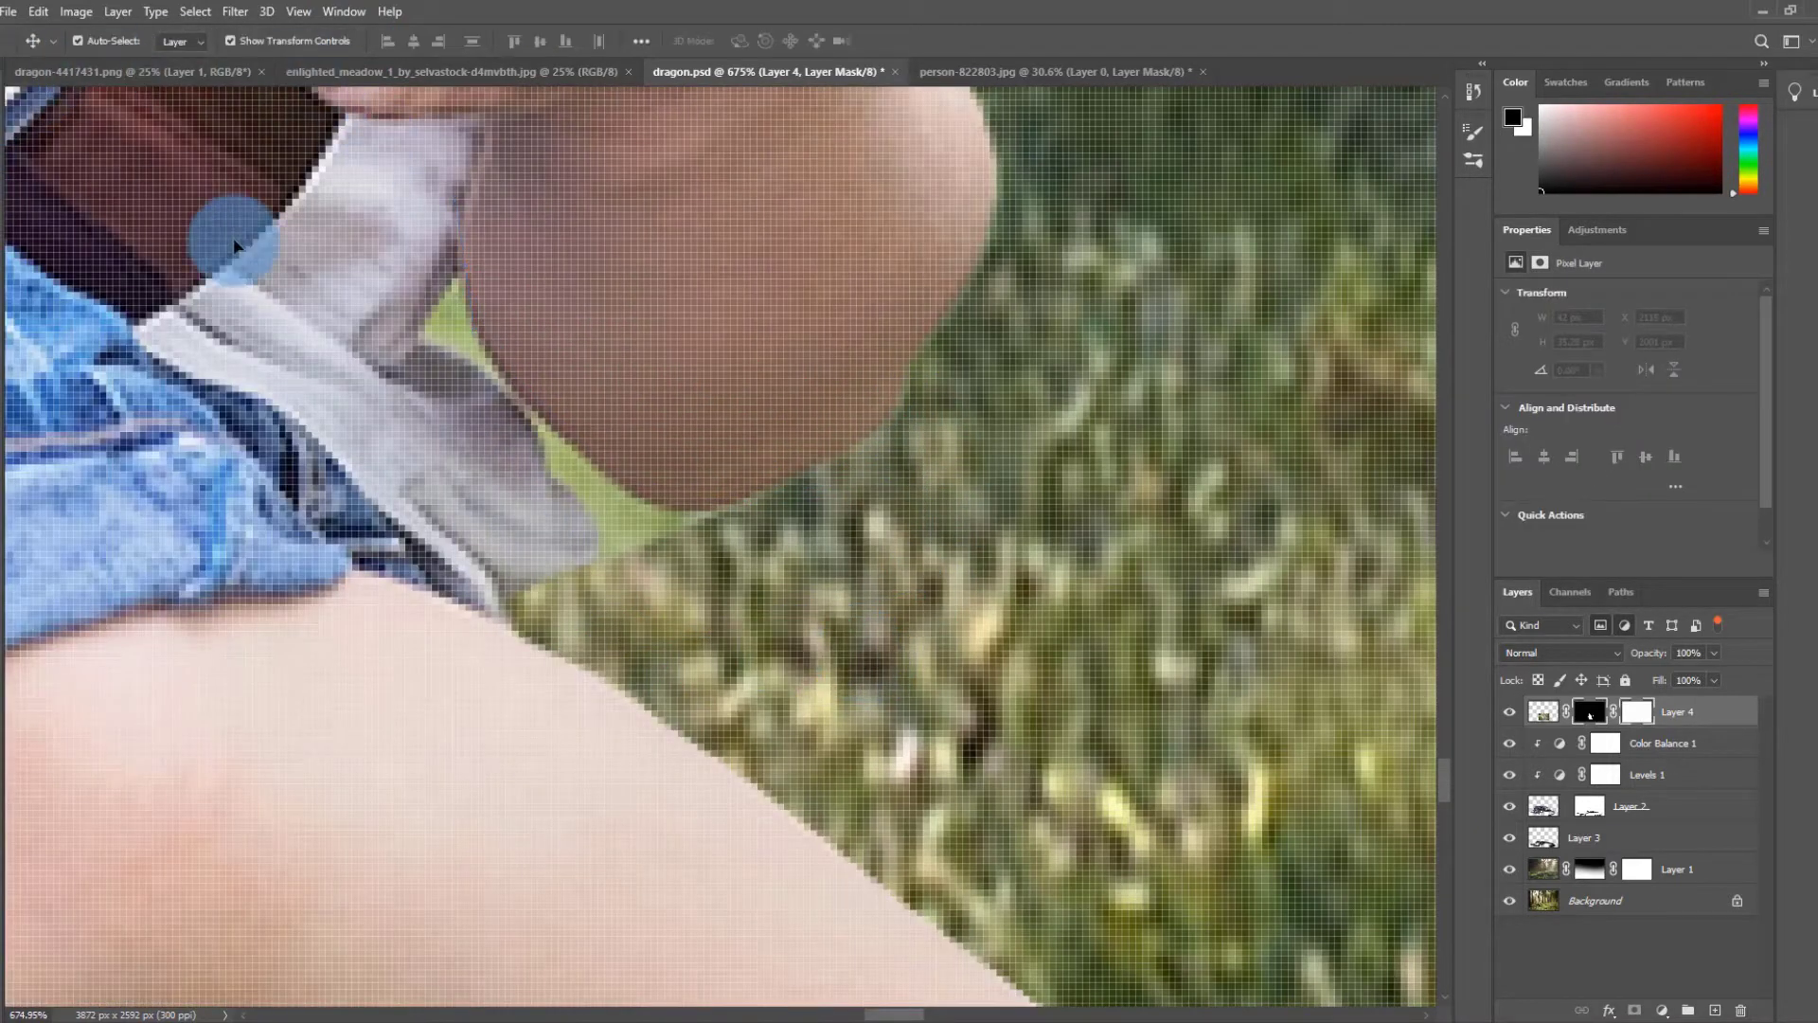
drag(456, 300, 490, 300)
key(e)
key(w)
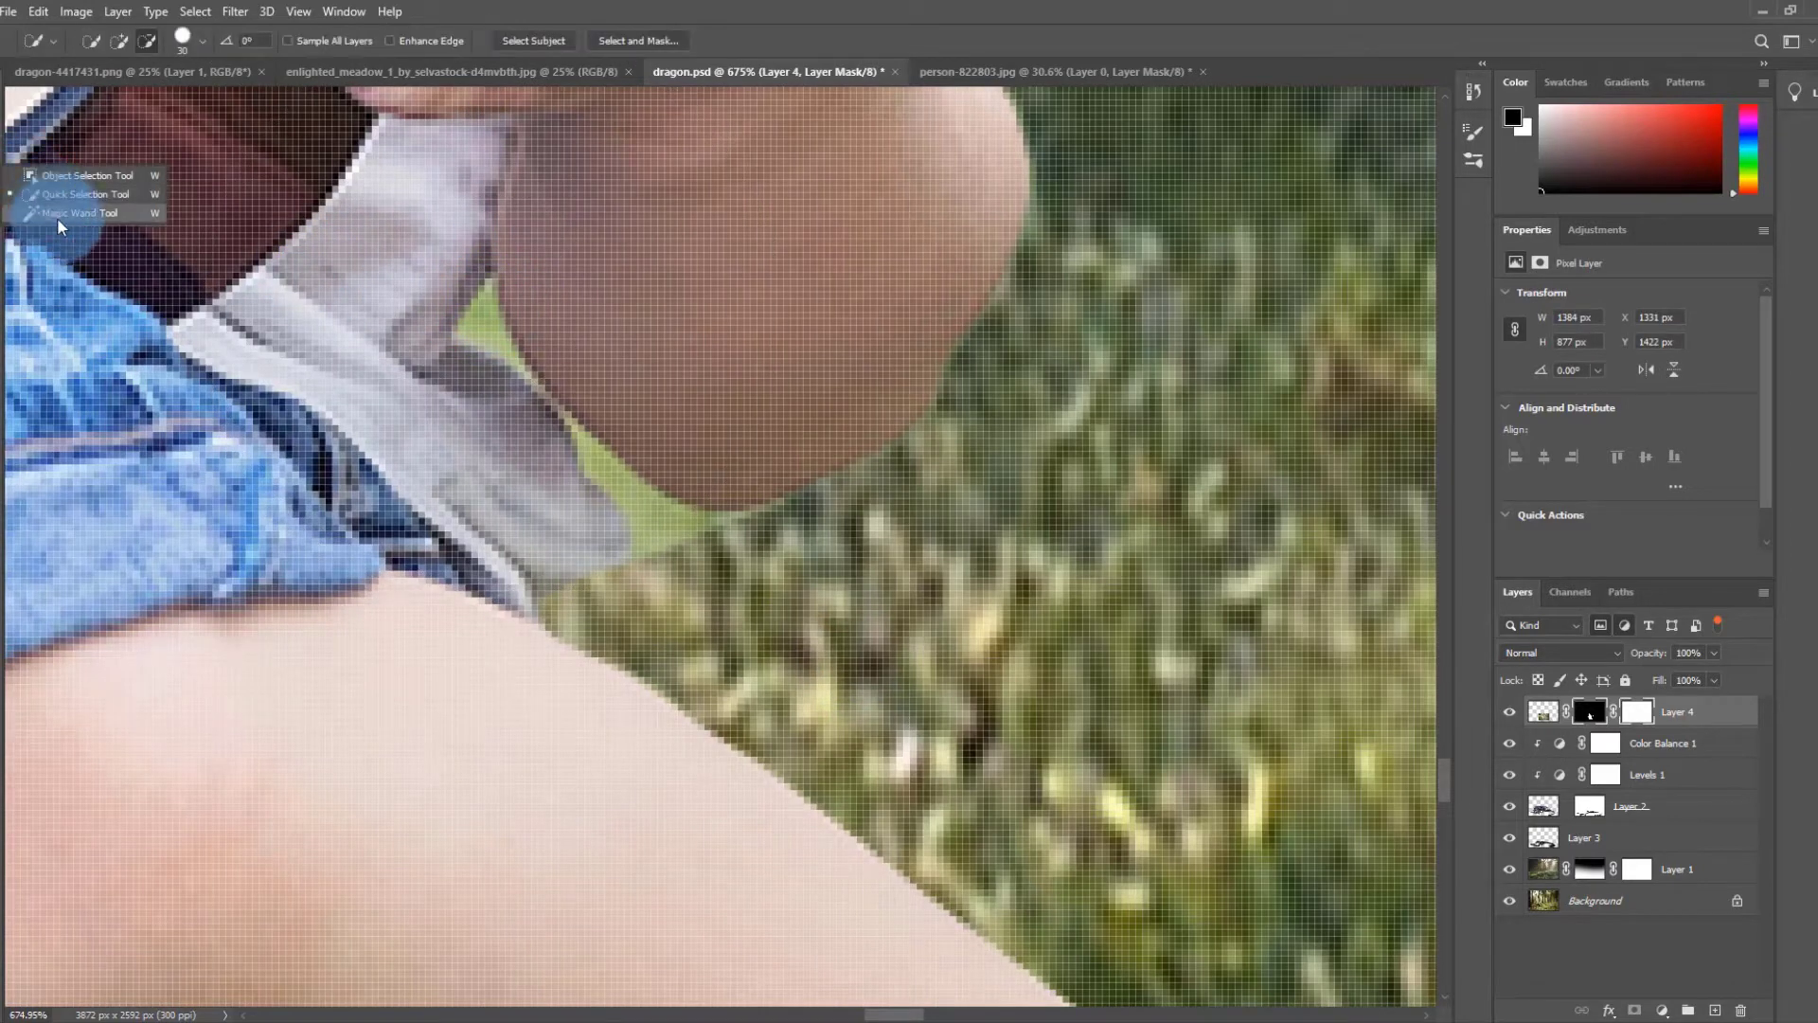
click(548, 397)
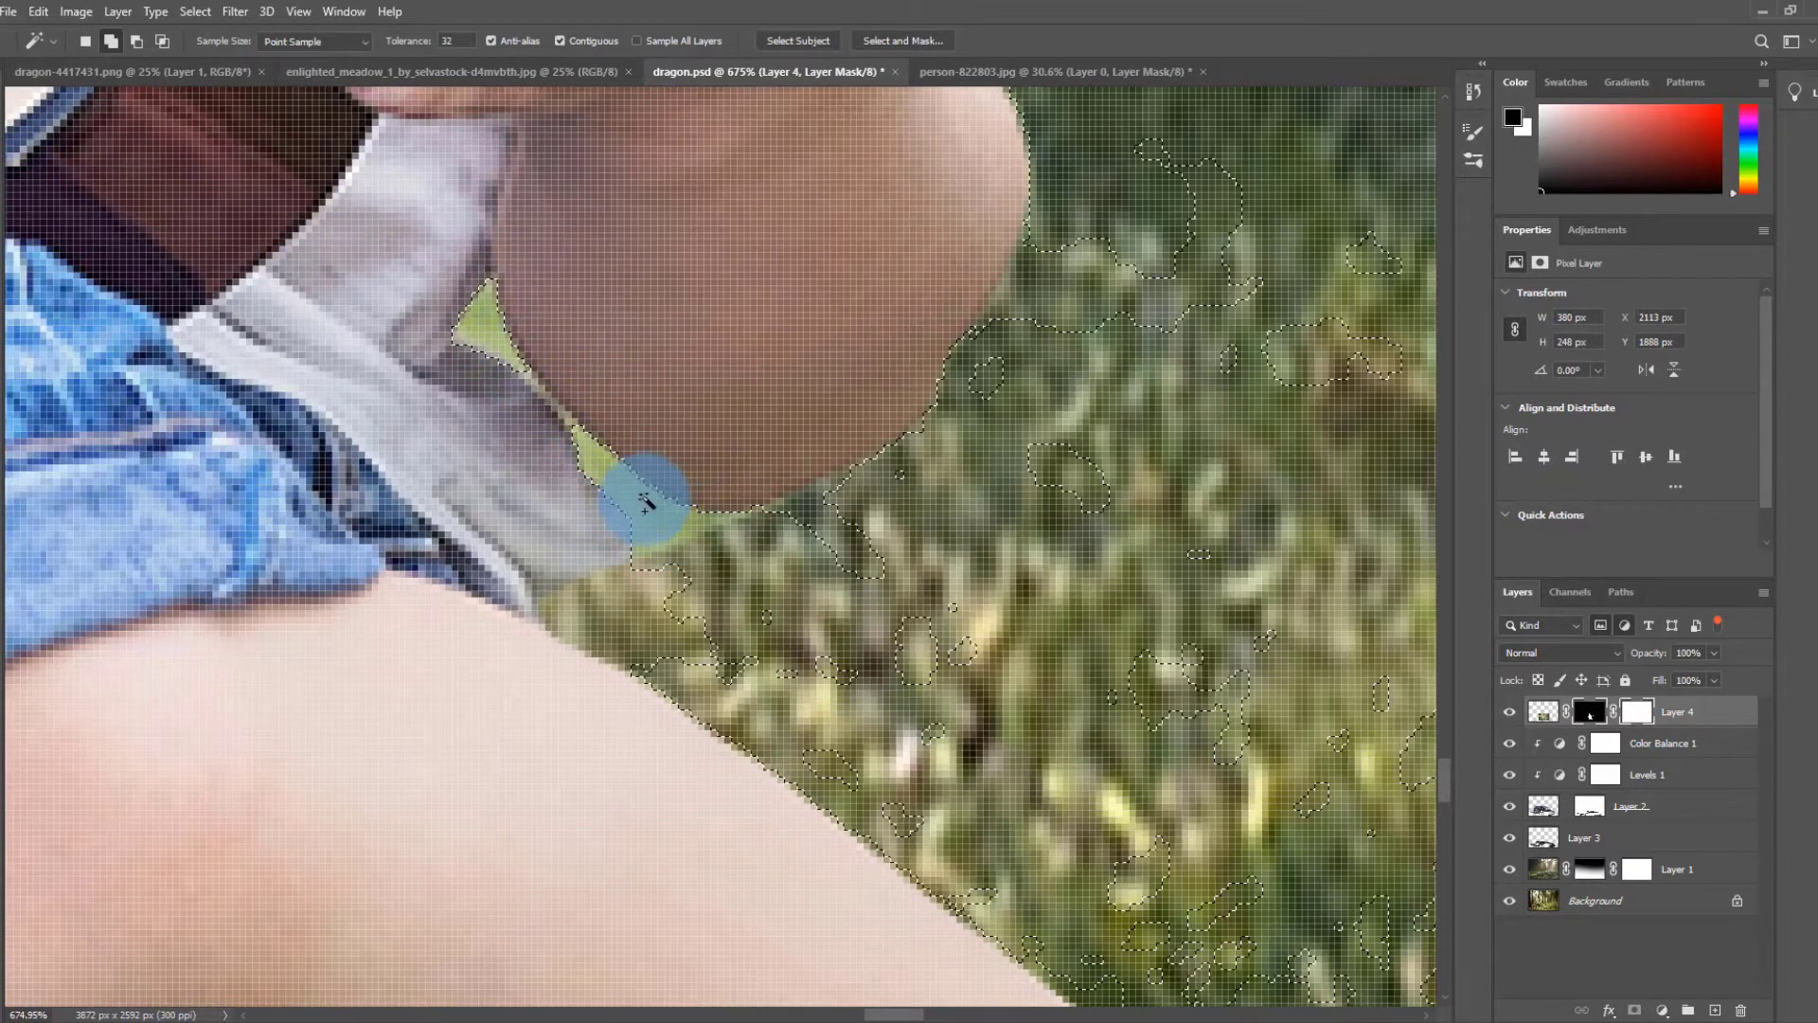
ctrl+click(1516, 711)
click(502, 341)
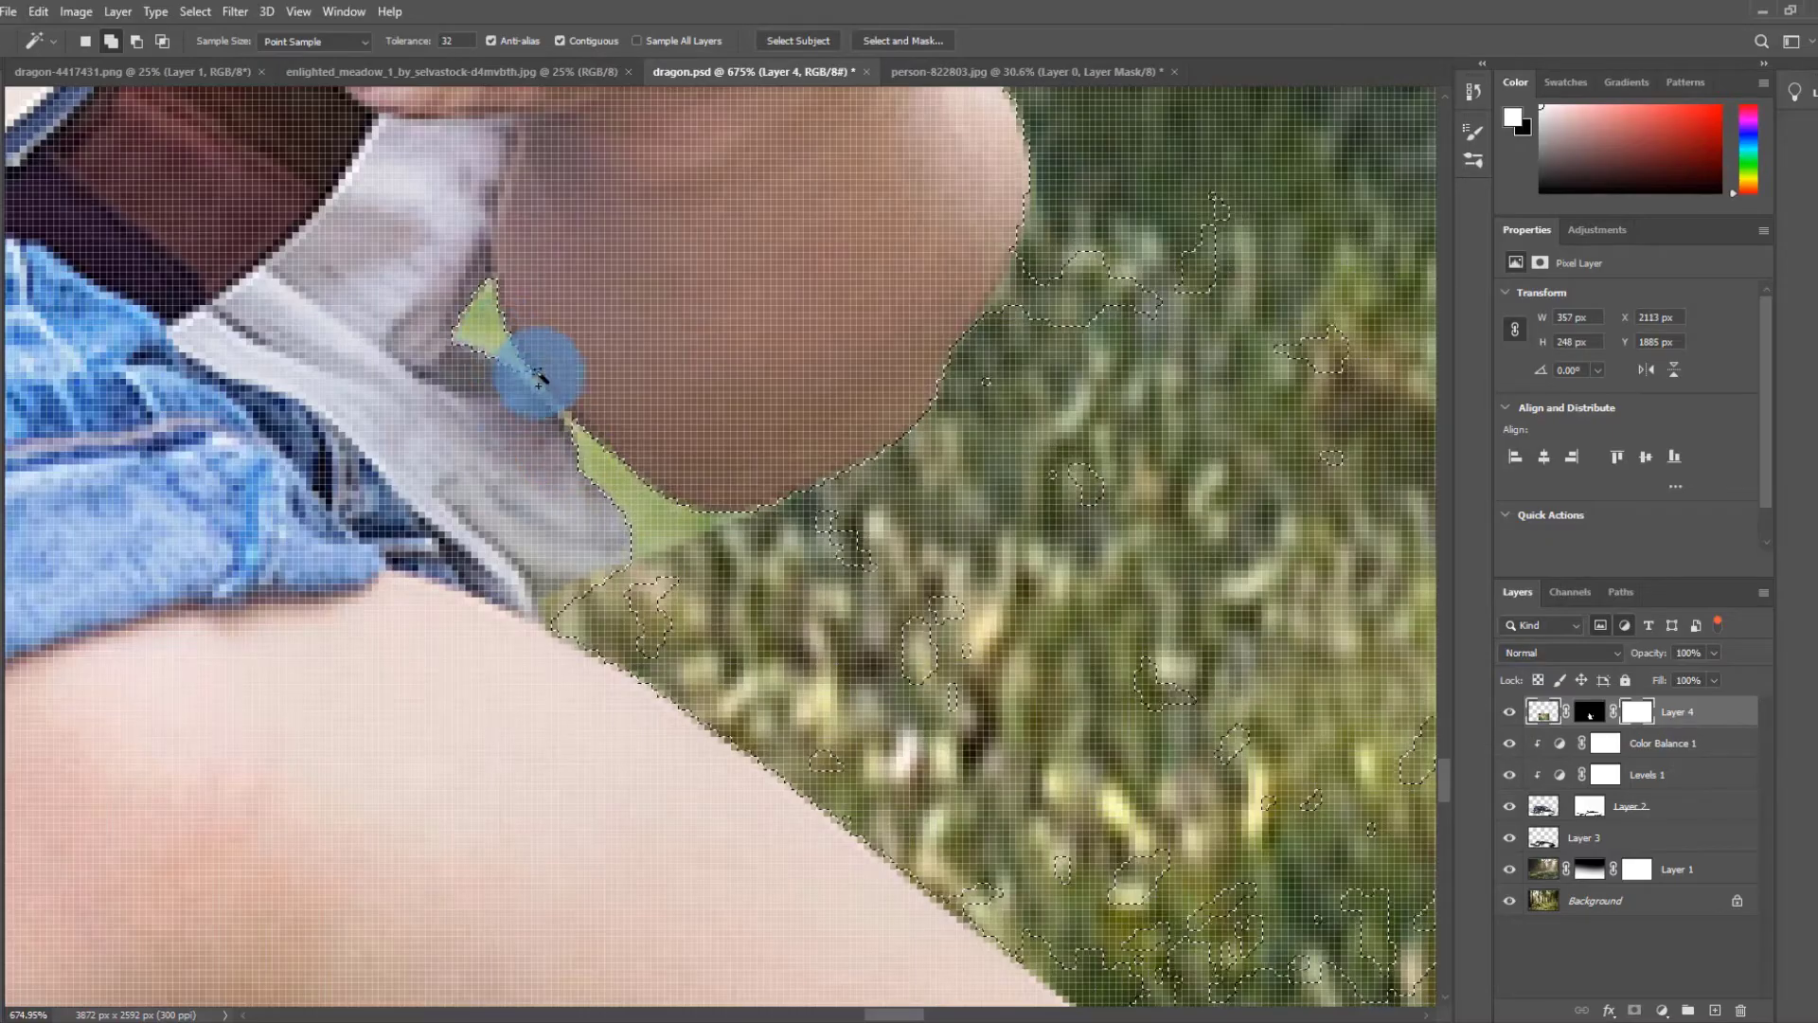
- Paint black on Layer 4's layer mask inside the selection to hide the green patches, and deselect
click(1590, 711)
key(b)
drag(607, 493, 909, 459)
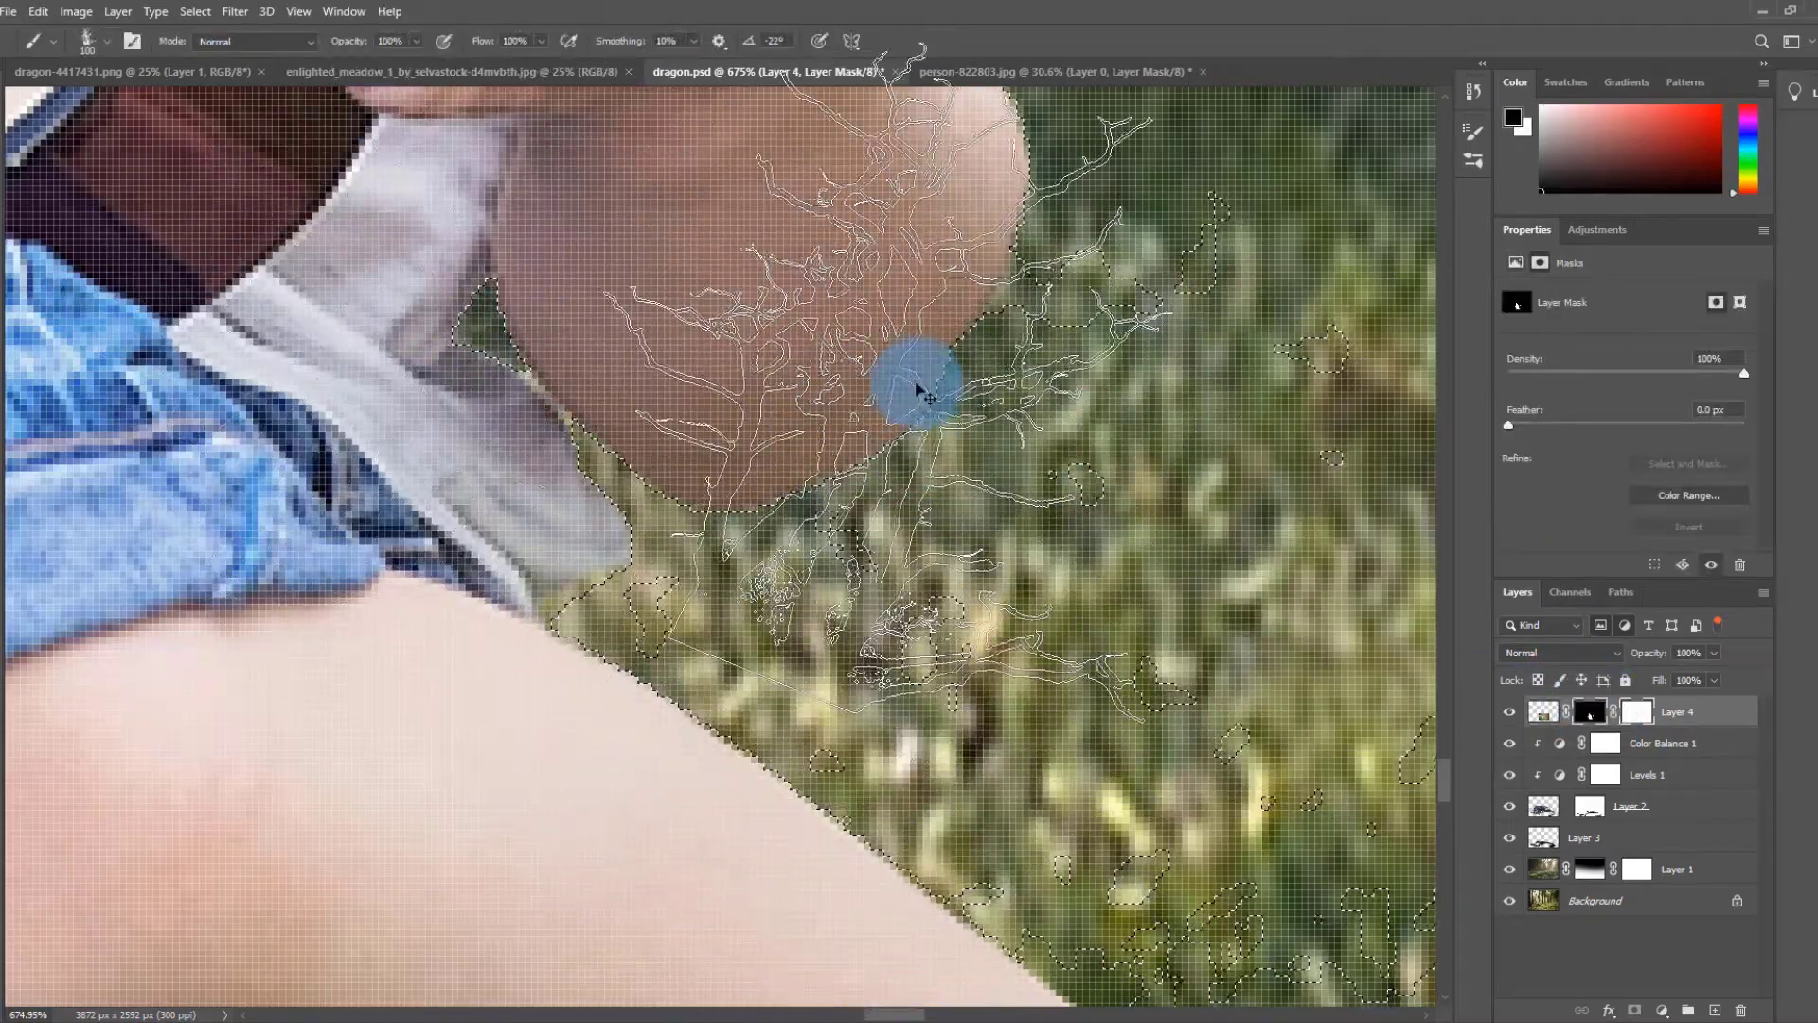
key(ctrl+d)
scroll(911, 387, down, 12)
- Add a new layer above Layer 4 and paint a black shadow beneath the girl's shorts, legs and foot with a 100 px soft brush
key(v)
click(1713, 1013)
scroll(893, 592, up, 12)
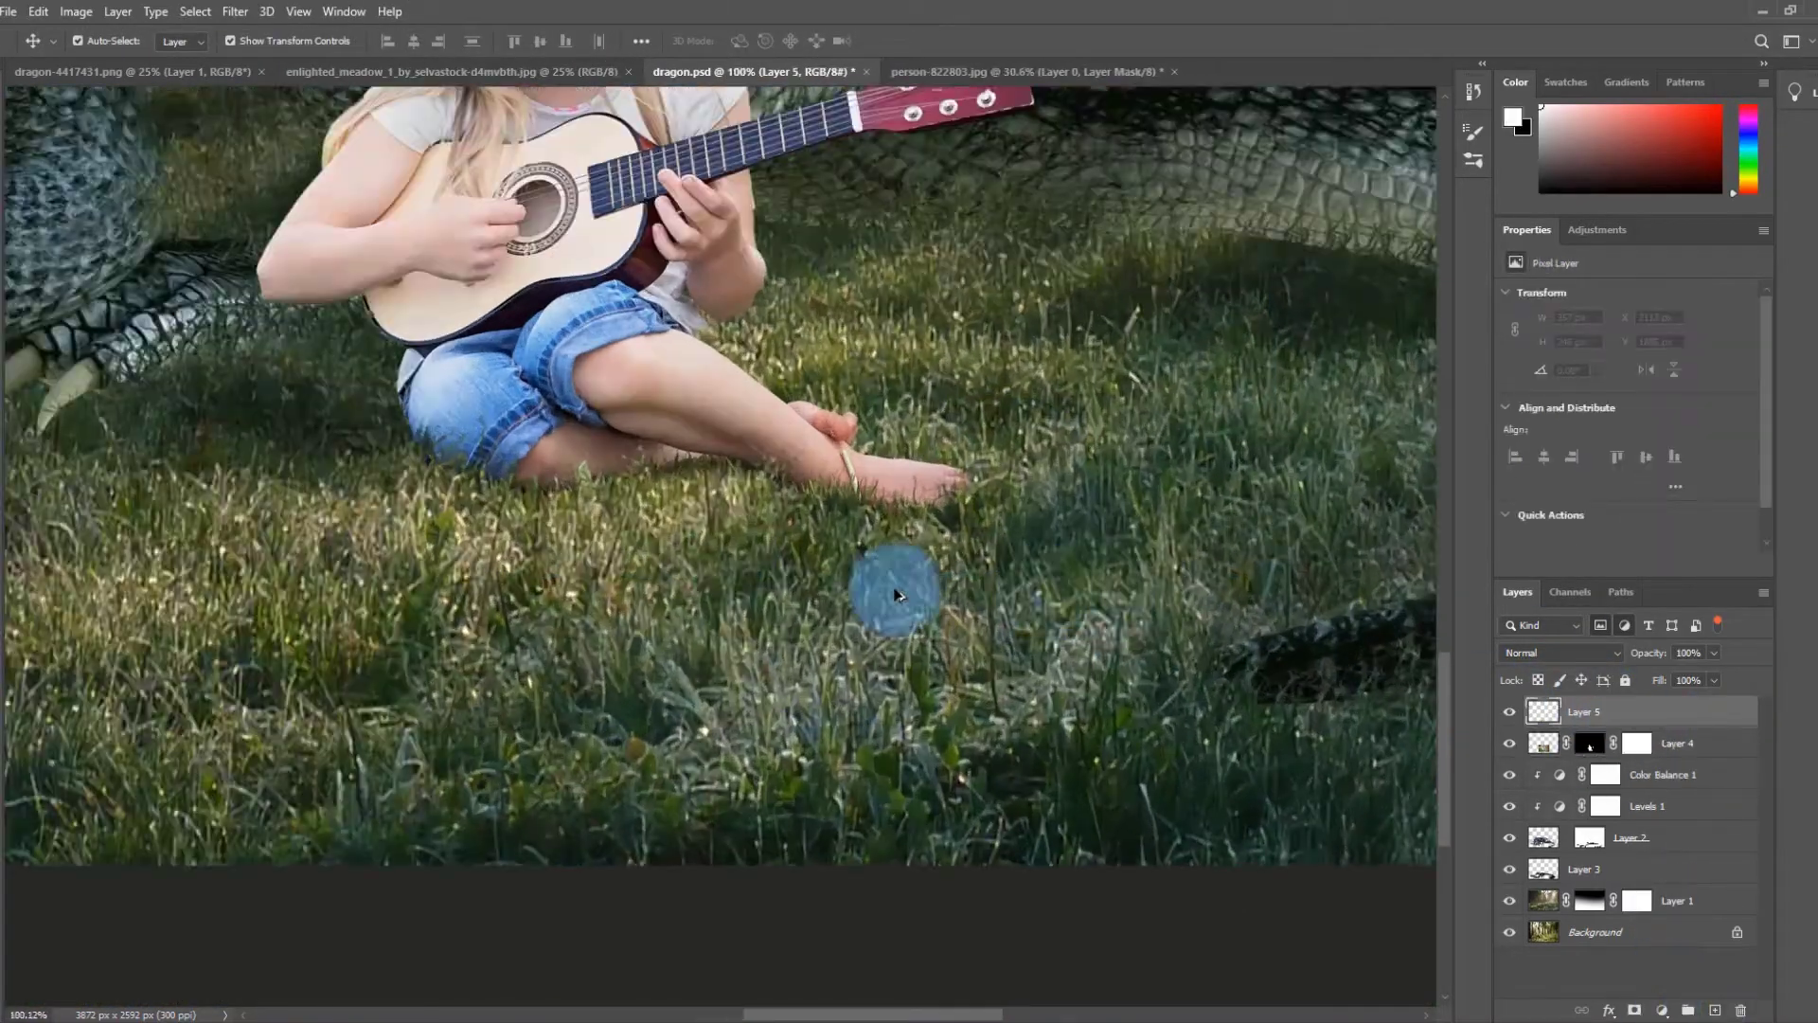
key(b)
scroll(449, 458, down, 3)
click(106, 42)
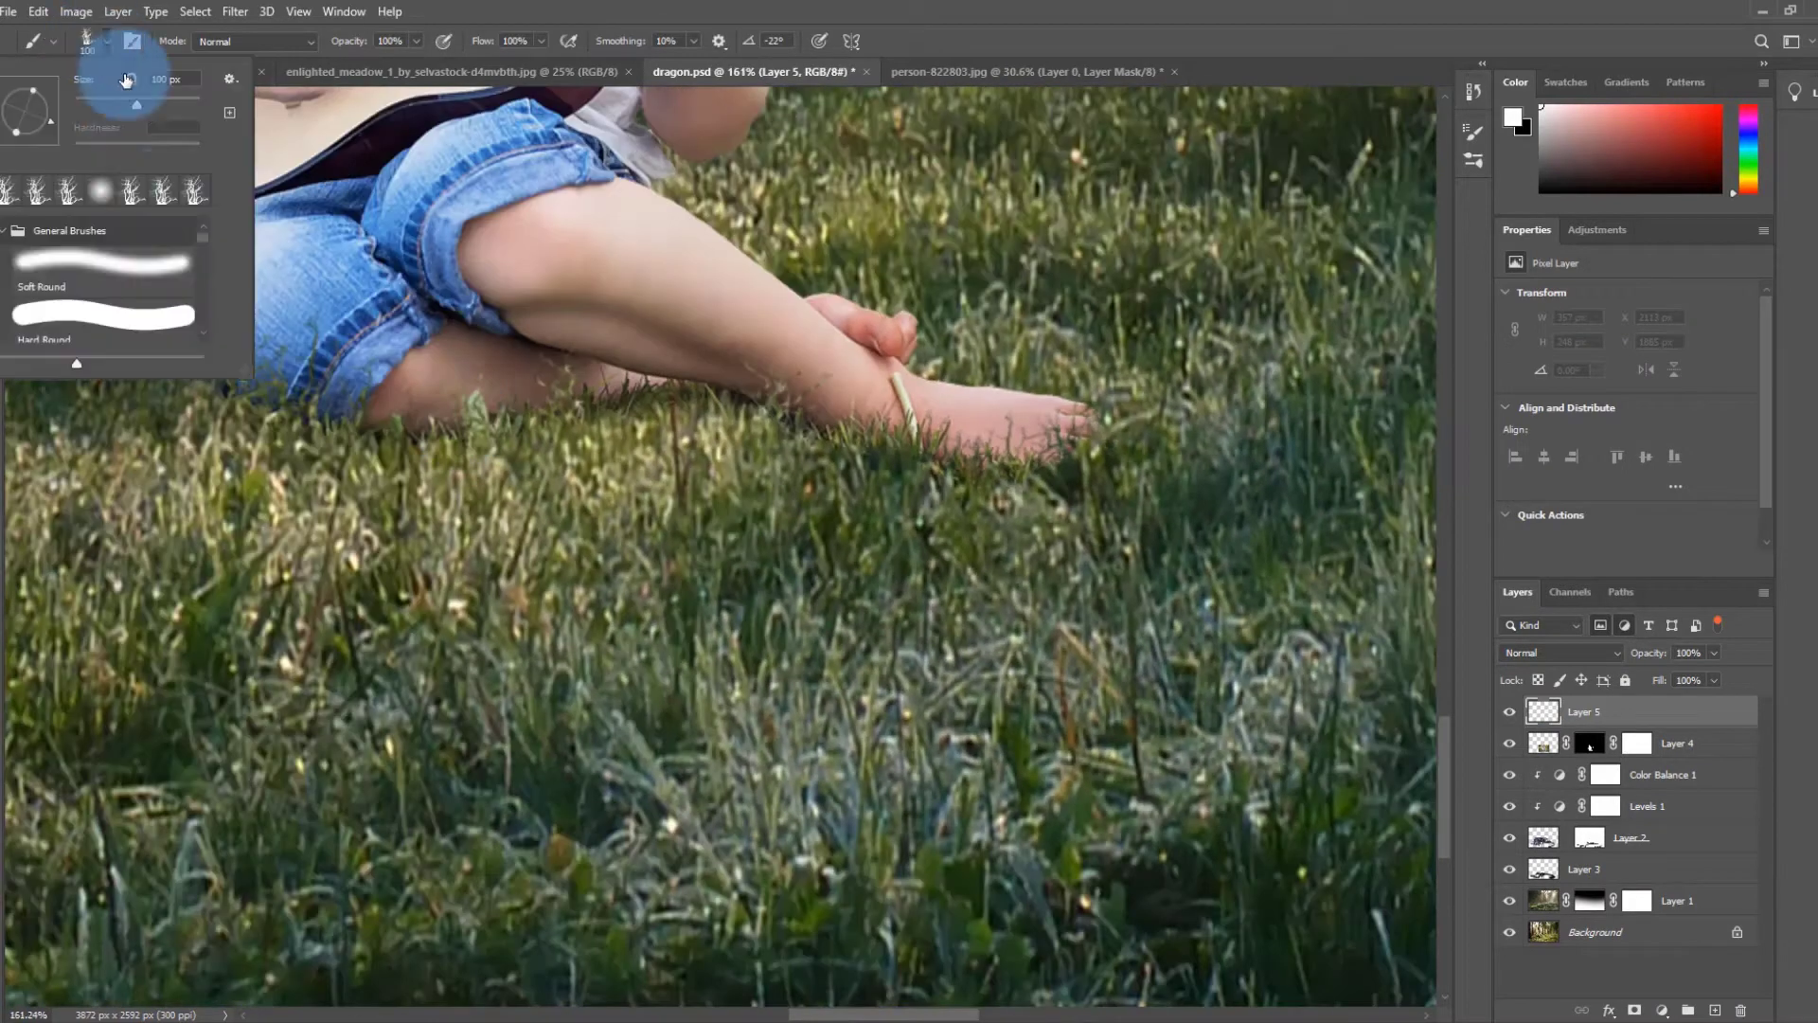
click(1191, 19)
mouse_move(233, 343)
mouse_down()
mouse_move(471, 459)
mouse_move(1058, 504)
mouse_up()
key(ctrl+z)
key(x)
click(1575, 653)
key(Escape)
- Move the shadow layer below Layer 4 and set its opacity to 45%
drag(1591, 711, 1591, 757)
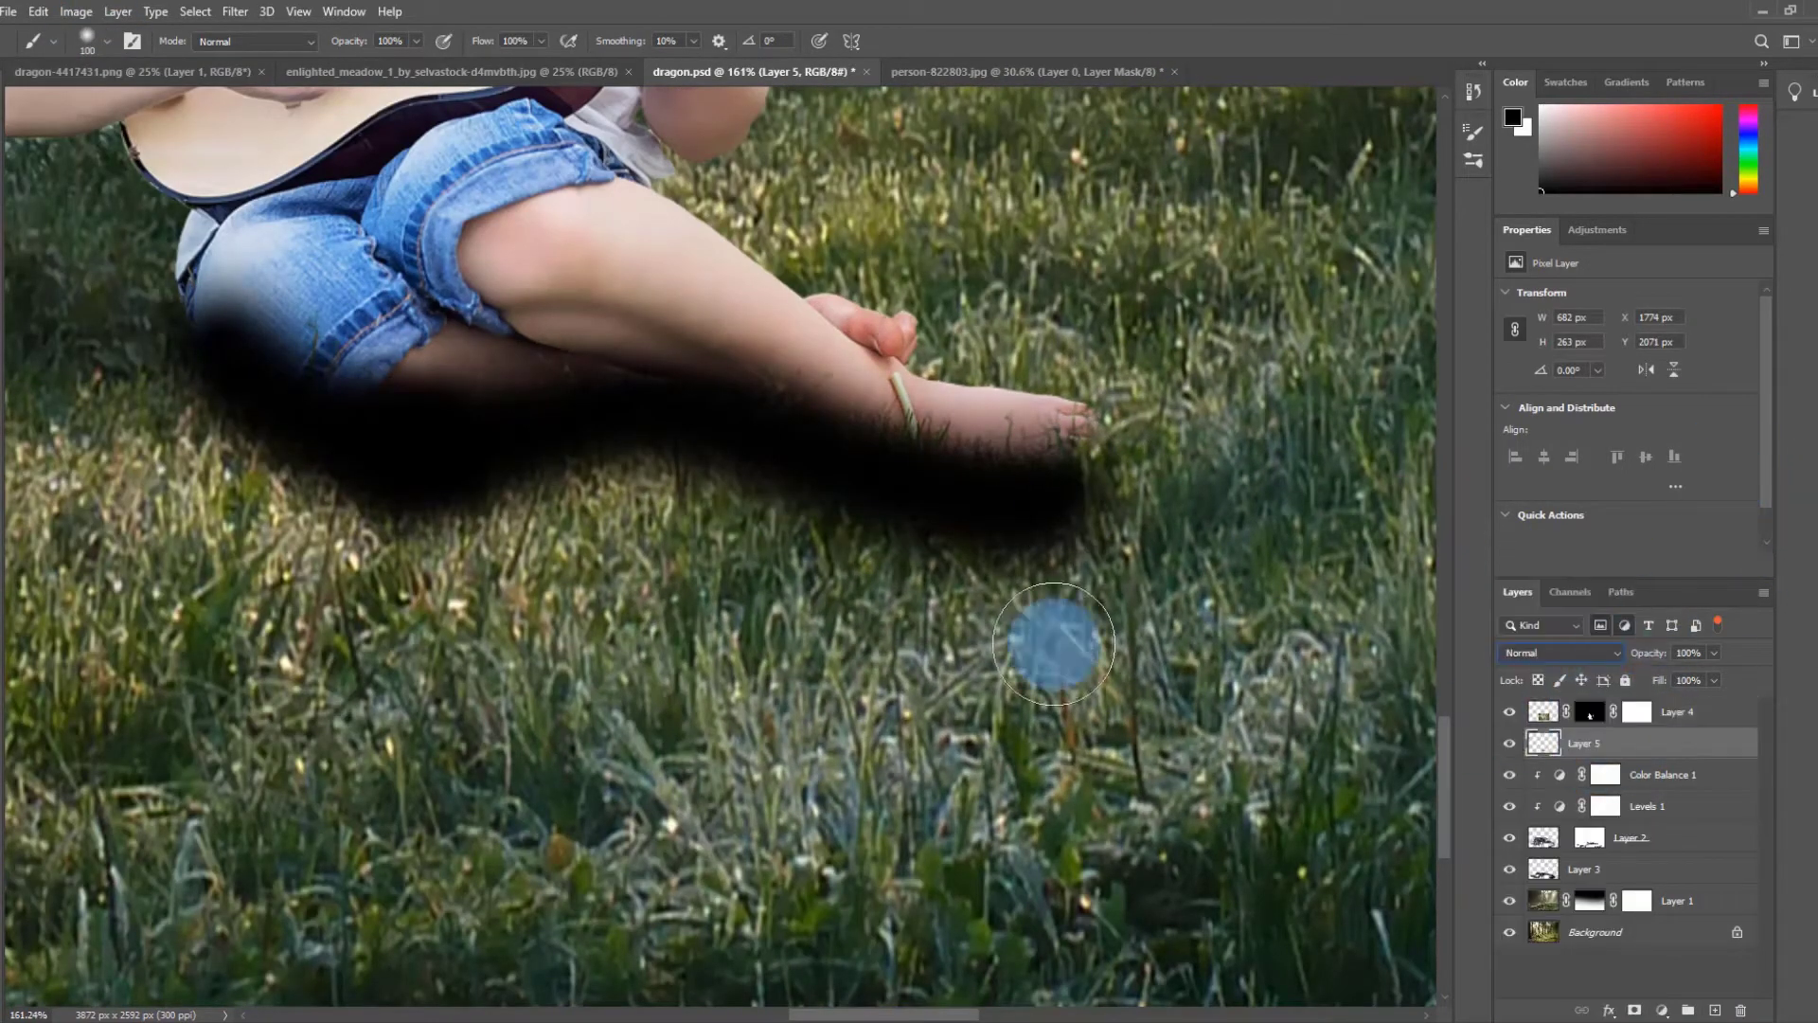
click(1672, 706)
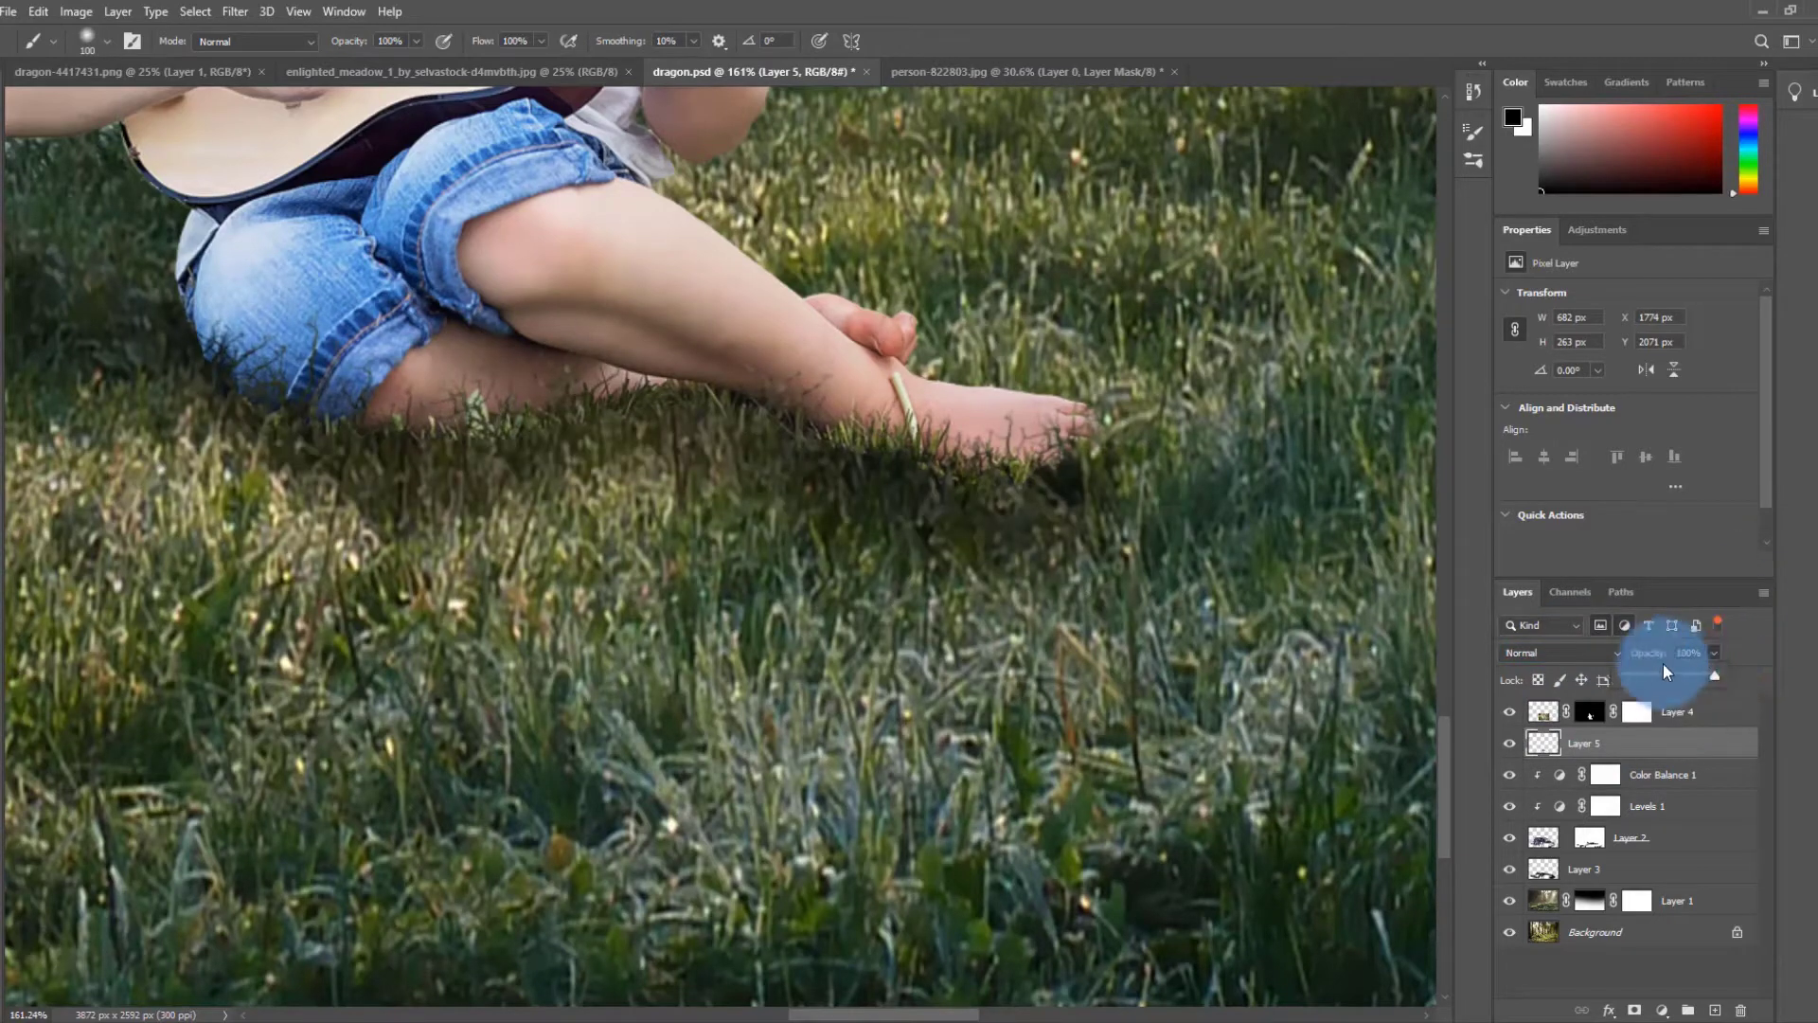
drag(1663, 665, 1651, 678)
click(1667, 675)
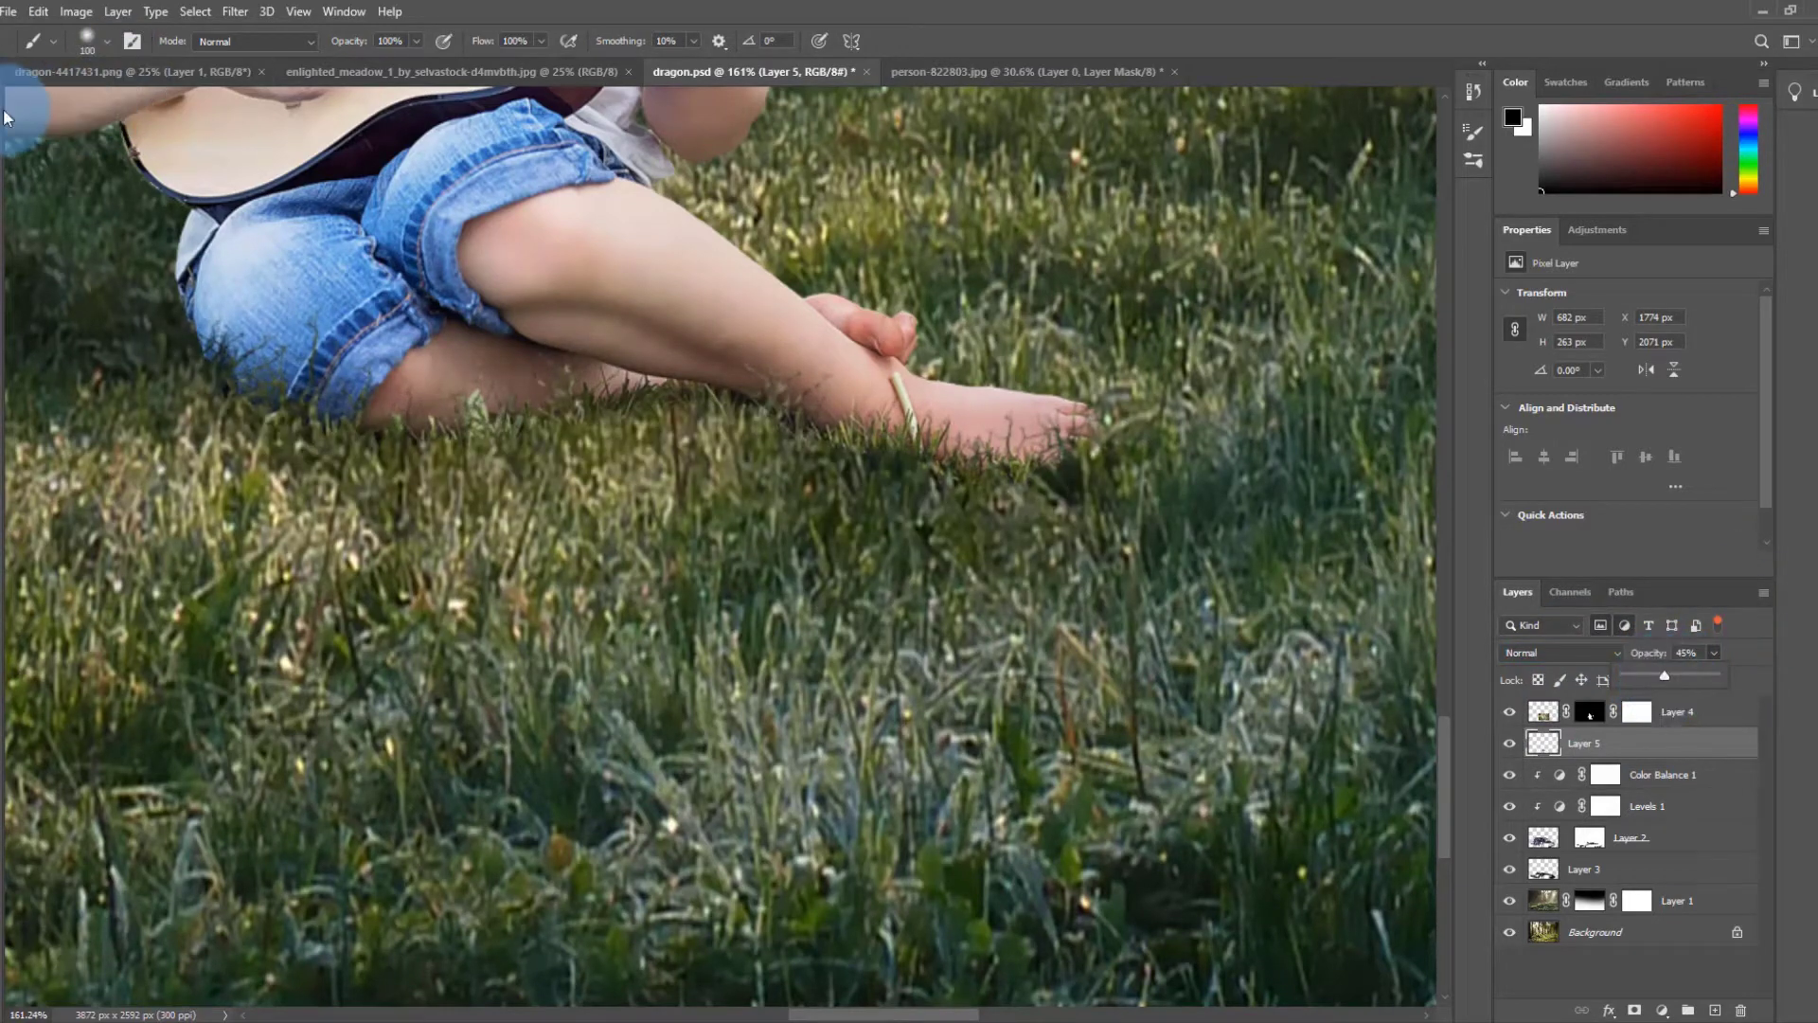
click(2, 87)
- Select the dragon's Layer 2 and add a new layer clipped to it
scroll(911, 463, down, 9)
click(1086, 736)
scroll(866, 565, down, 7)
click(735, 773)
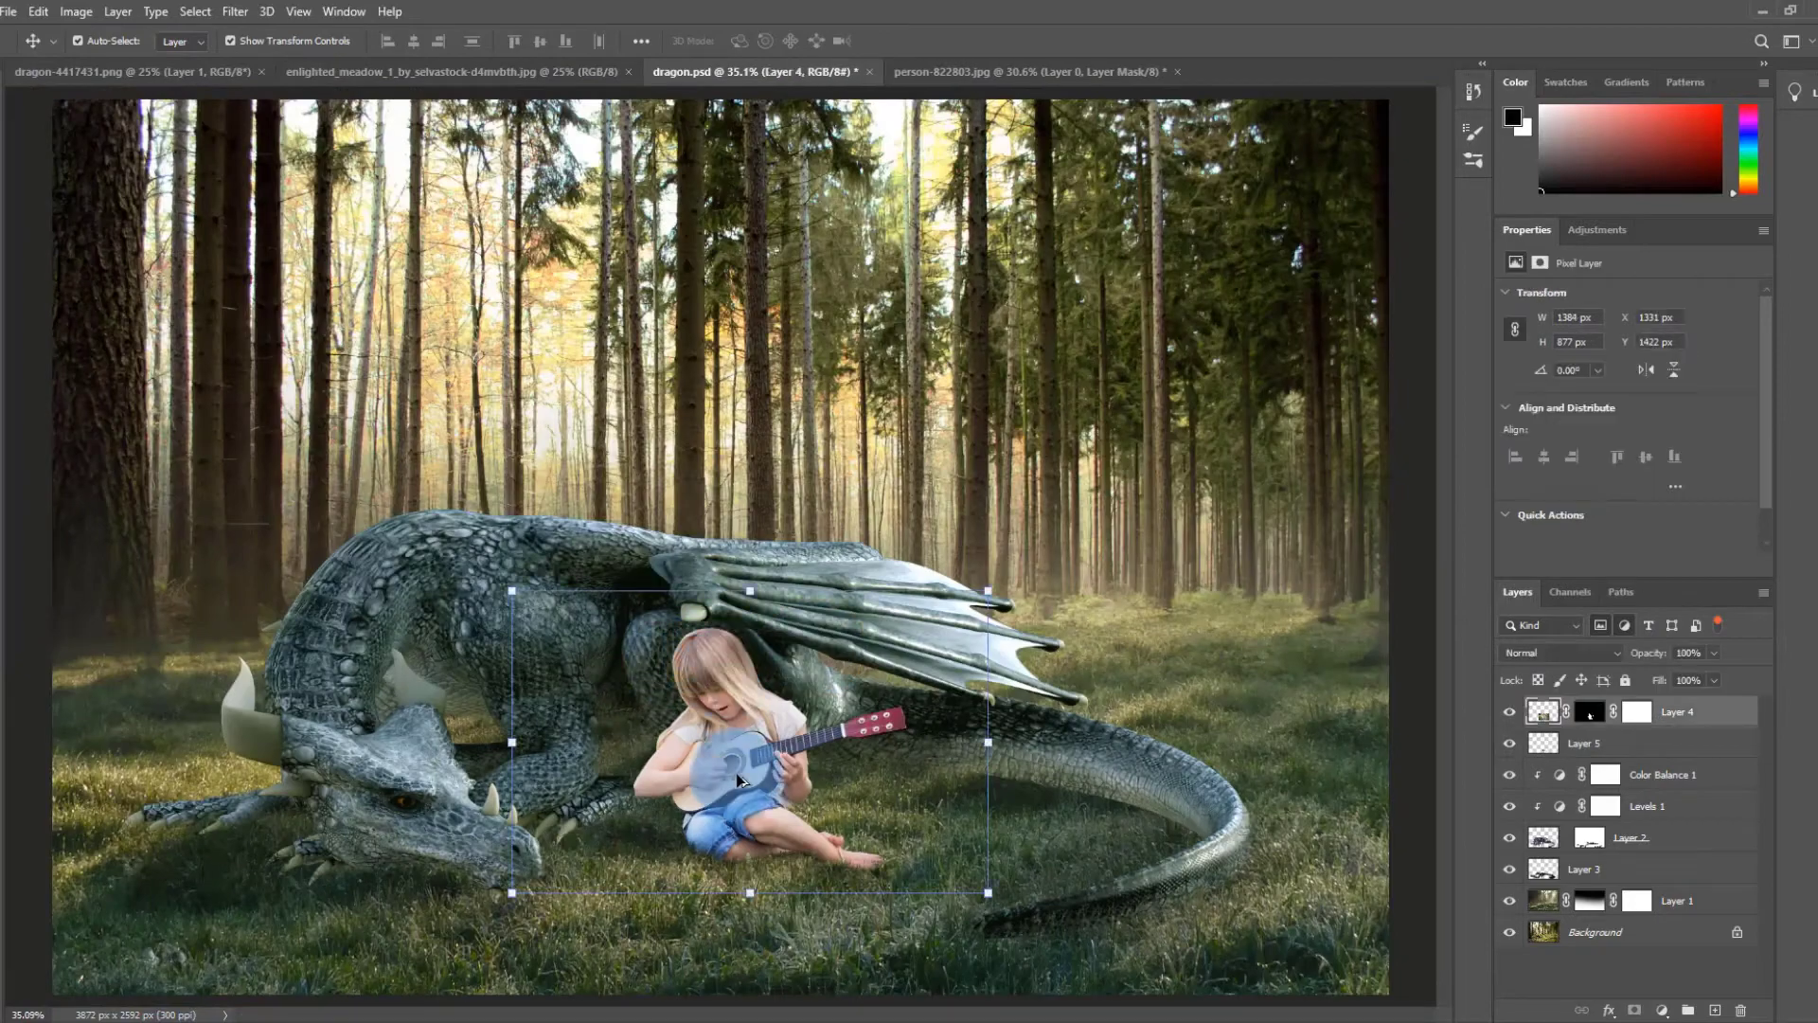
scroll(621, 799, up, 3)
scroll(287, 853, up, 4)
scroll(287, 856, up, 4)
click(422, 743)
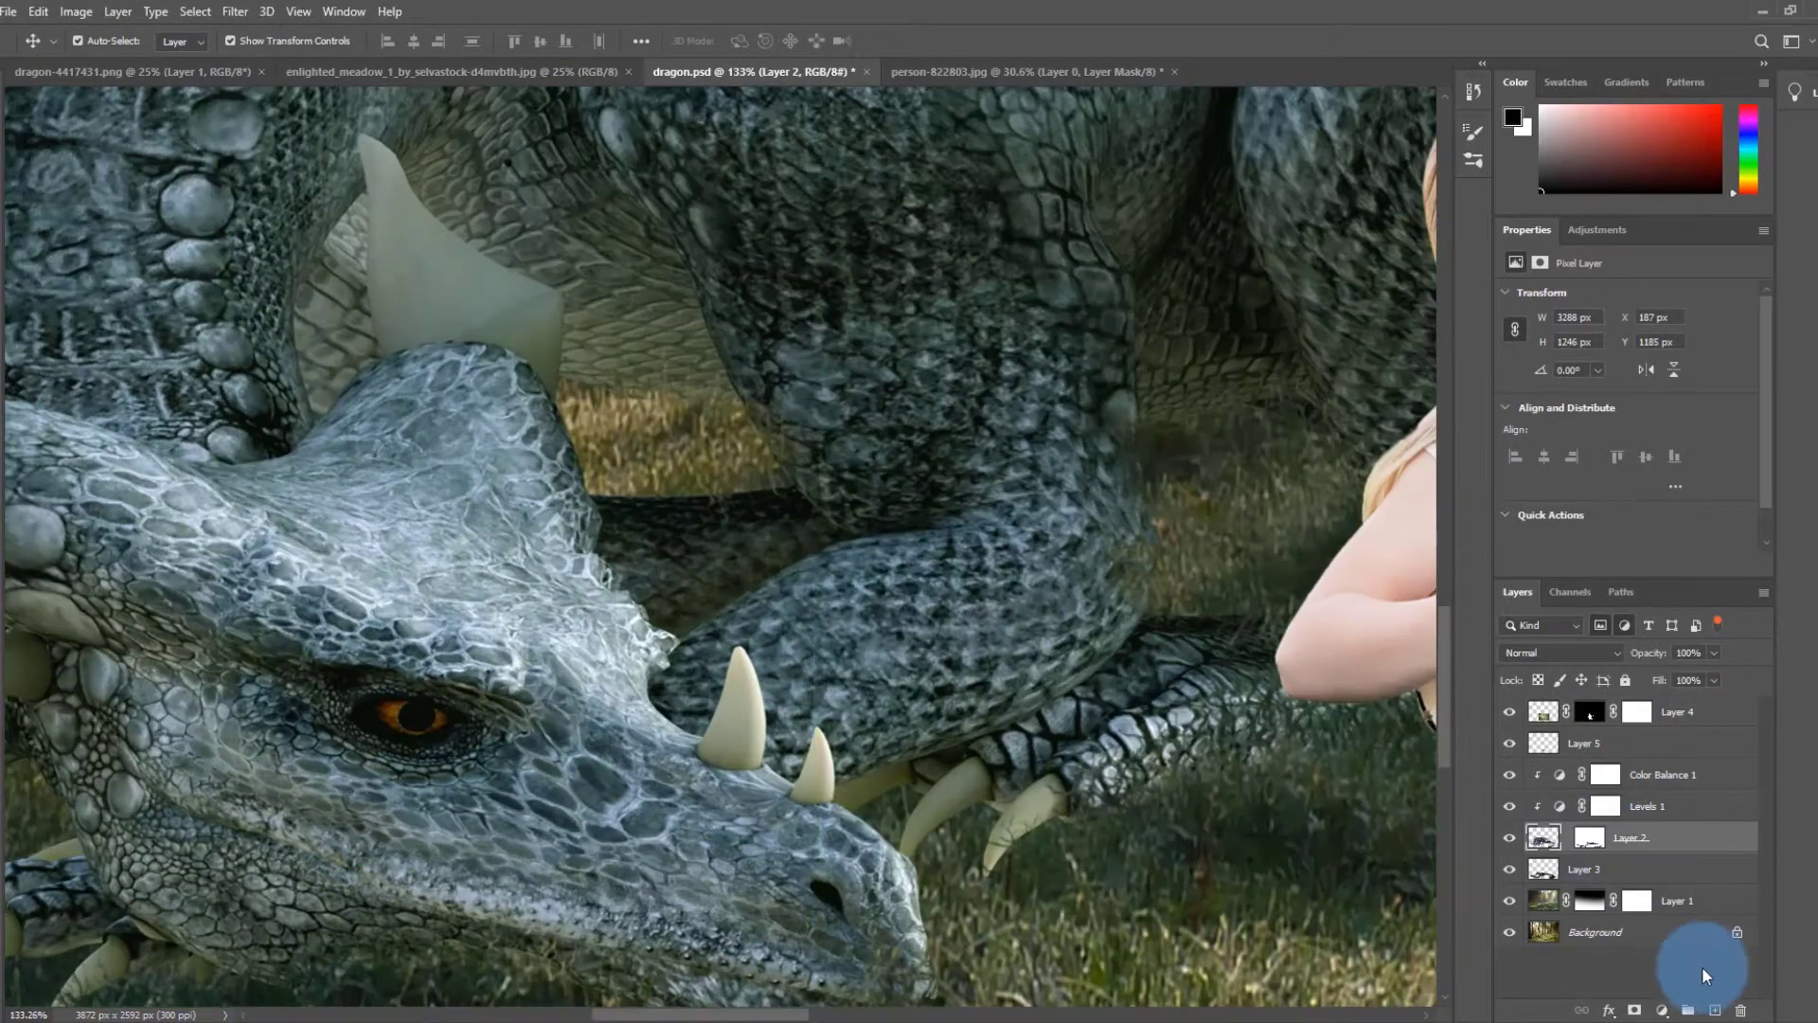
click(1715, 1009)
- Try a soft black brush dab over the dragon's eye on the new clipped layer
key(b)
scroll(406, 731, up, 5)
click(426, 714)
key(ctrl+z)
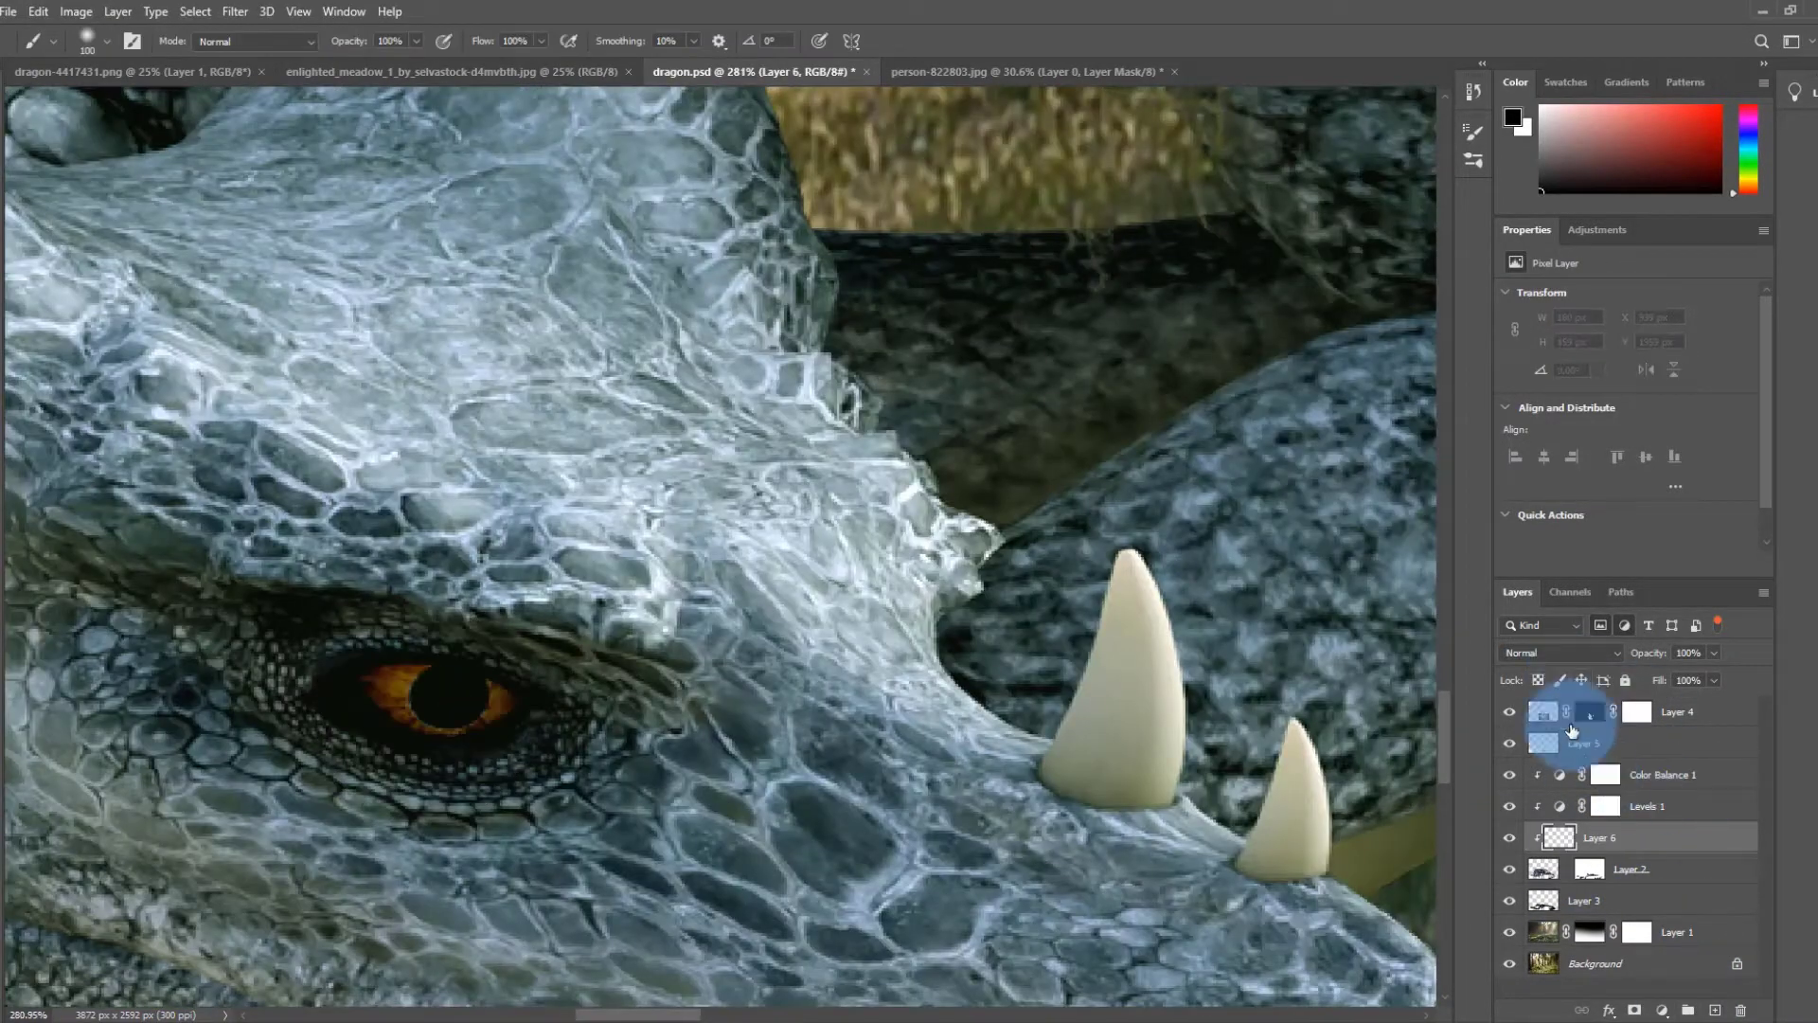
- Set Layer 6 to Overlay blending and paint white over the dragon's eye with a soft 100 px brush to brighten it
click(1561, 652)
click(1536, 748)
key(x)
click(457, 715)
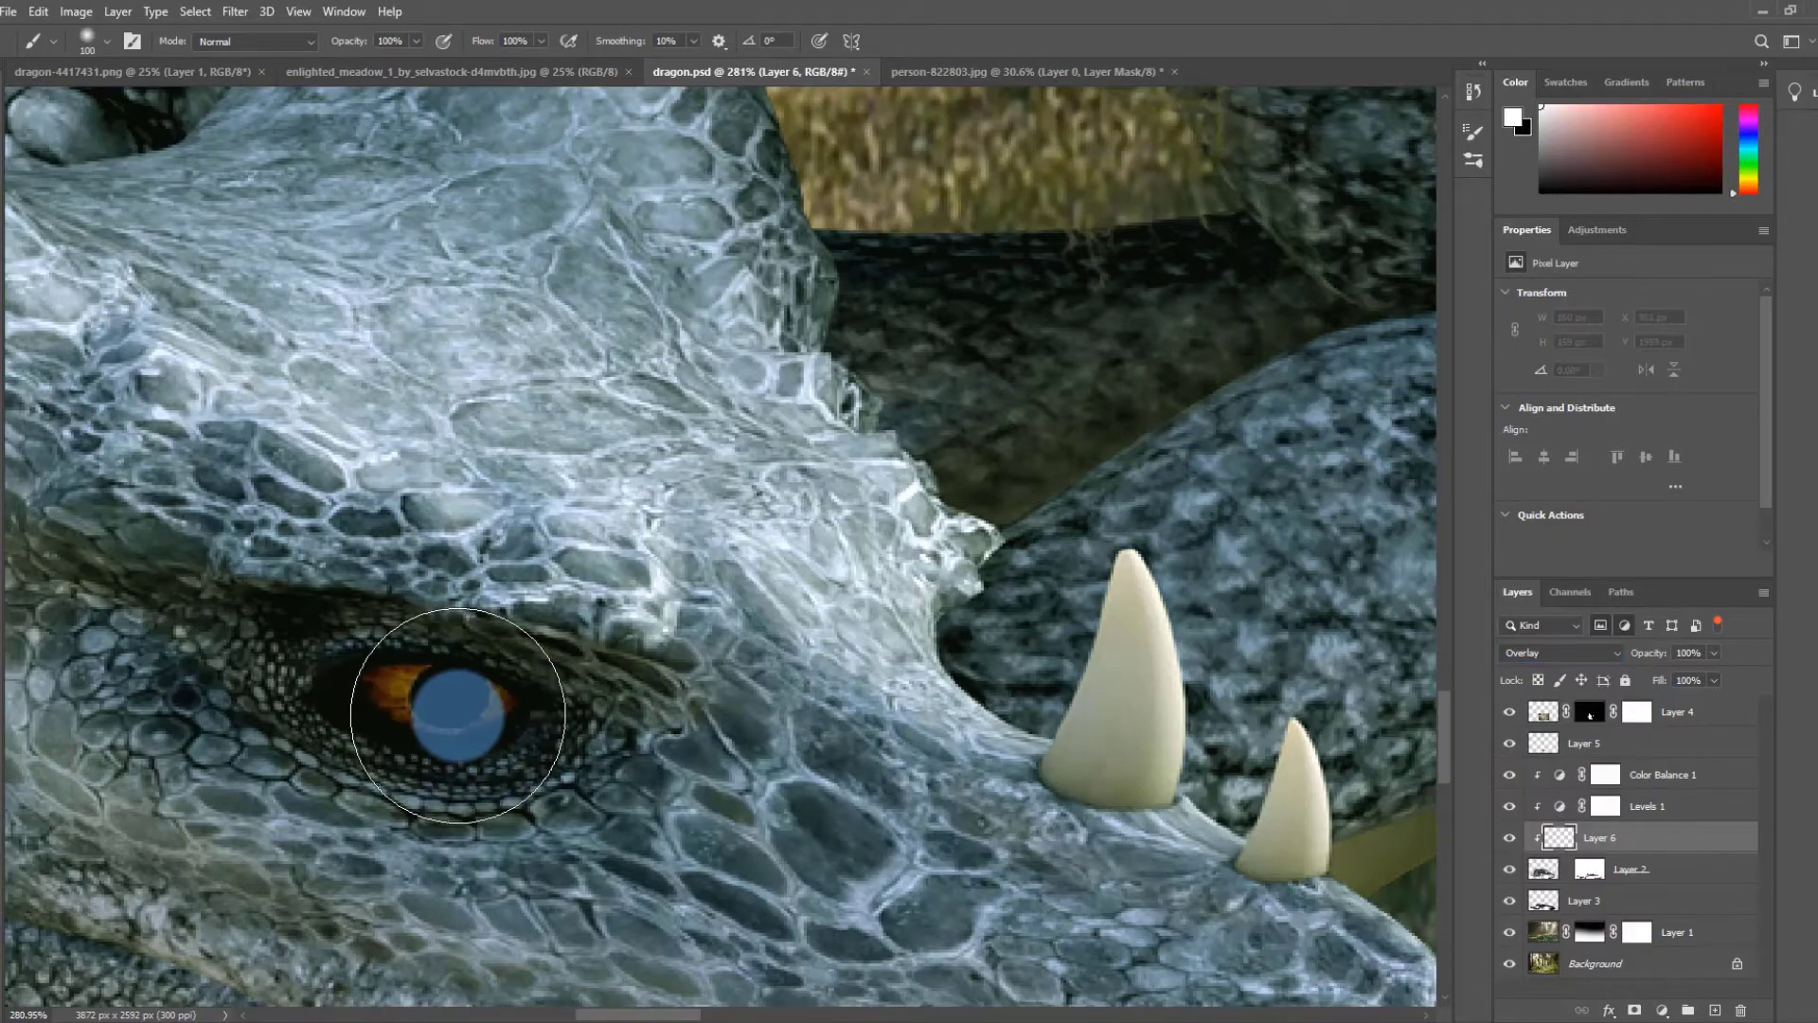
scroll(458, 715, down, 6)
scroll(684, 687, up, 2)
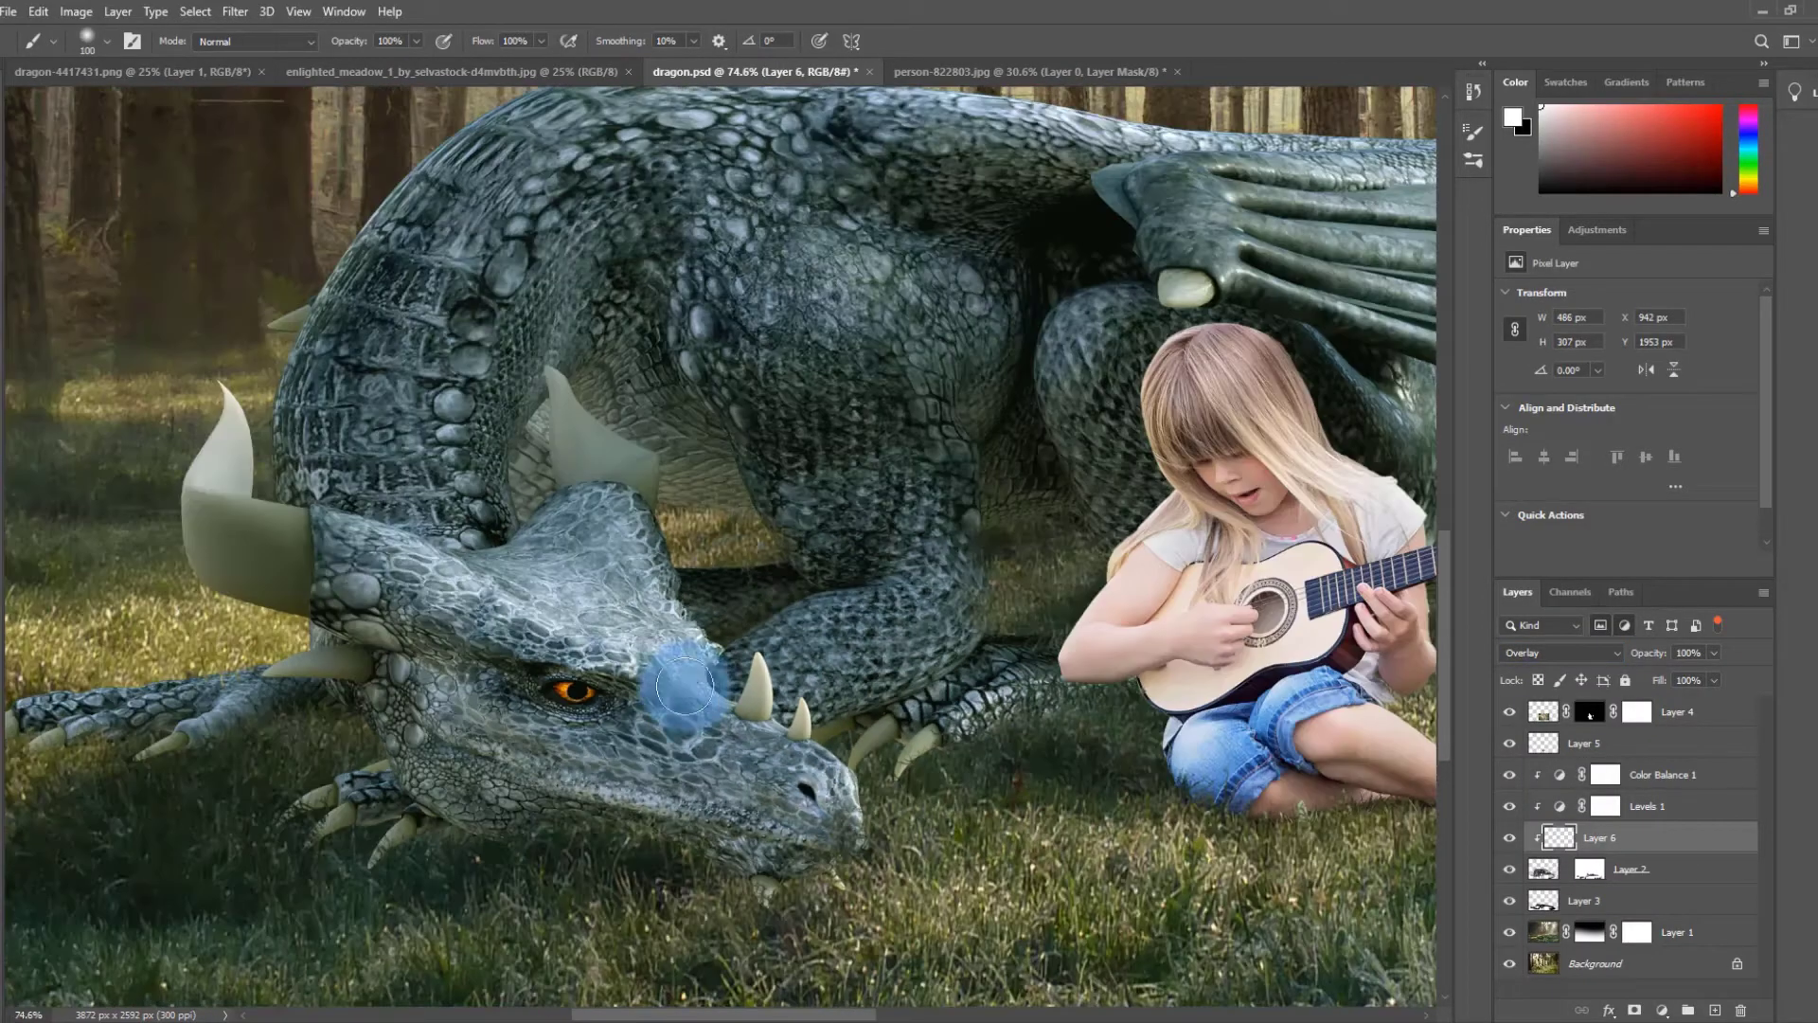
scroll(609, 697, up, 5)
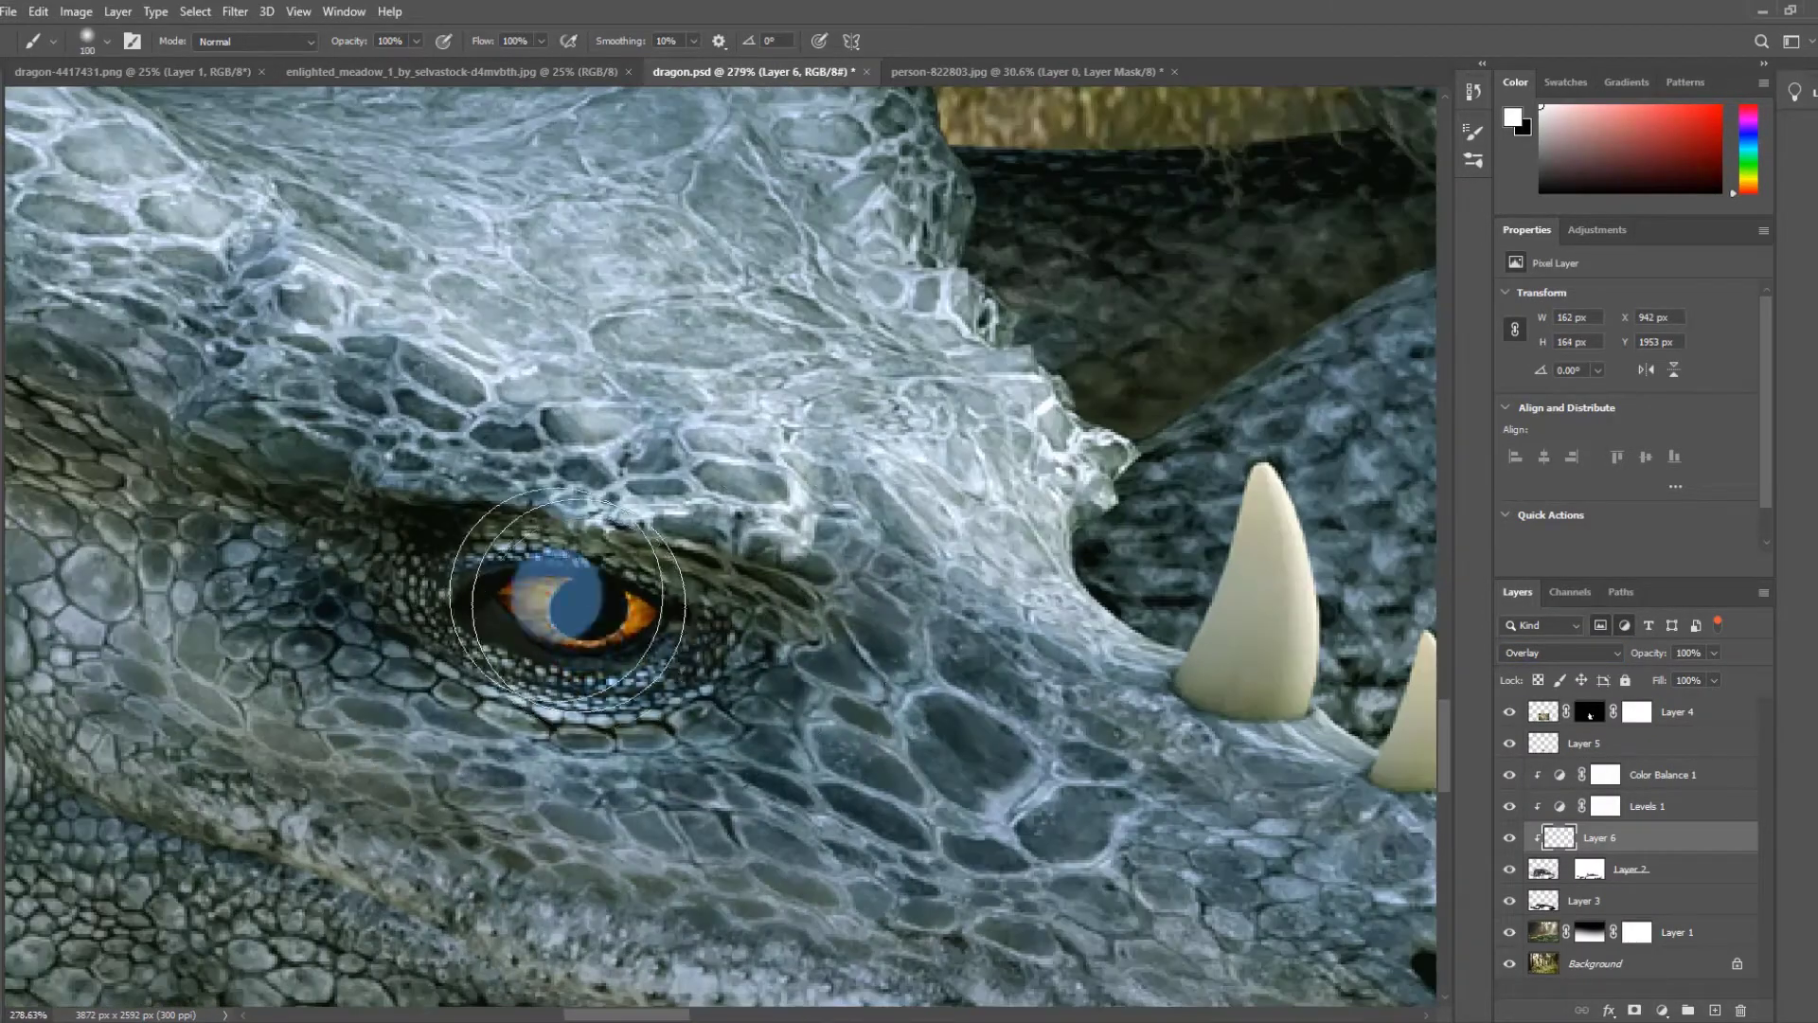
scroll(569, 601, down, 3)
scroll(379, 606, down, 2)
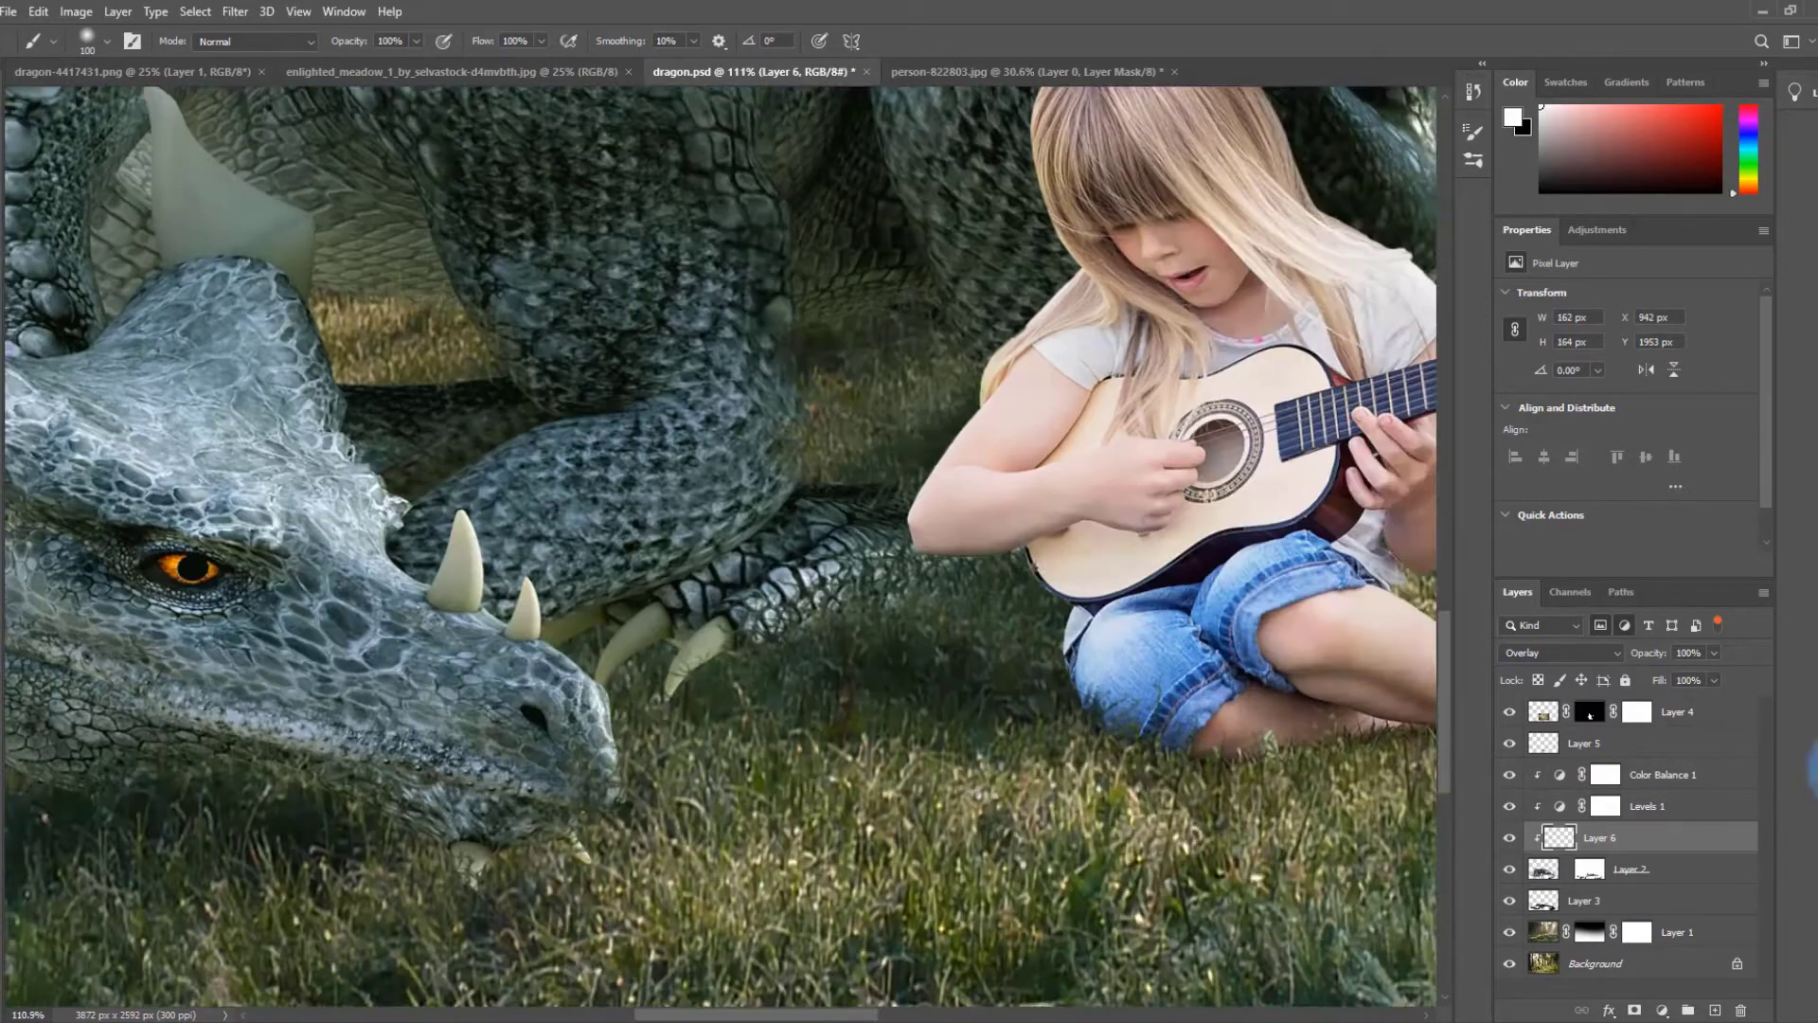
- Add Photo Filter adjustments with Warming Filter (85) at 25% density, one clipped above Layer 6 and one above Layer 4
click(1741, 500)
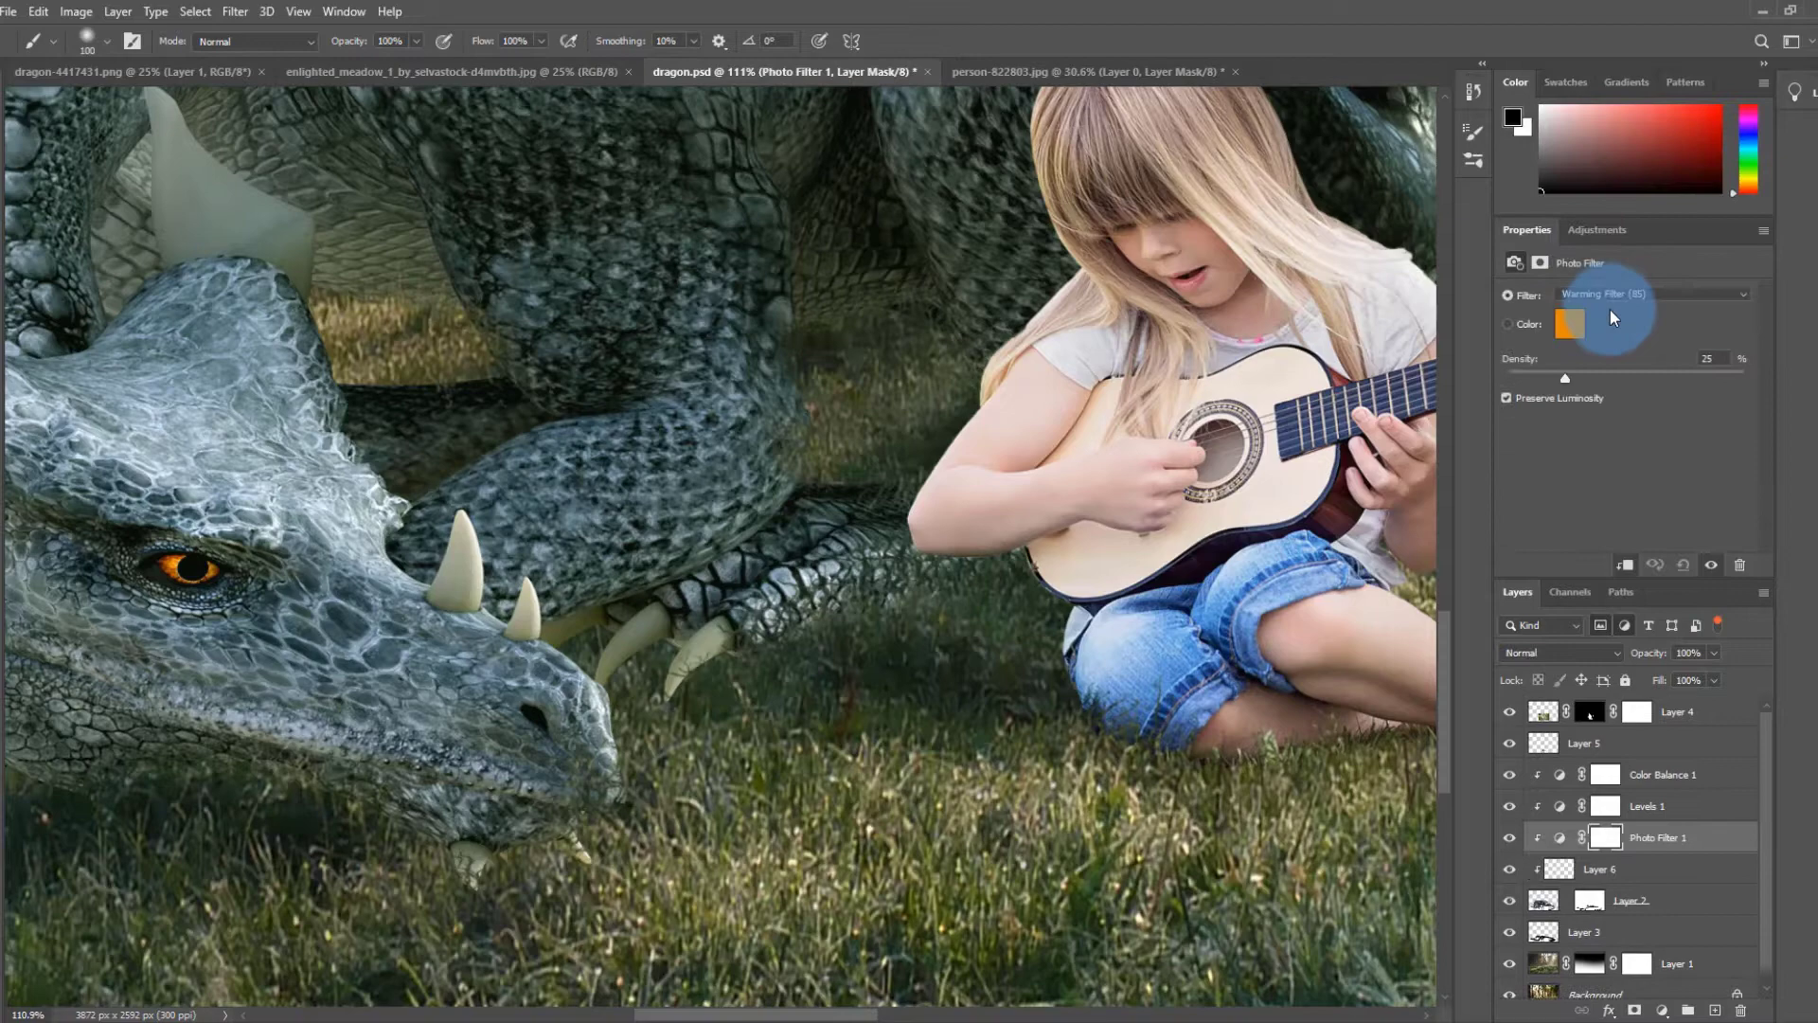
scroll(203, 555, down, 3)
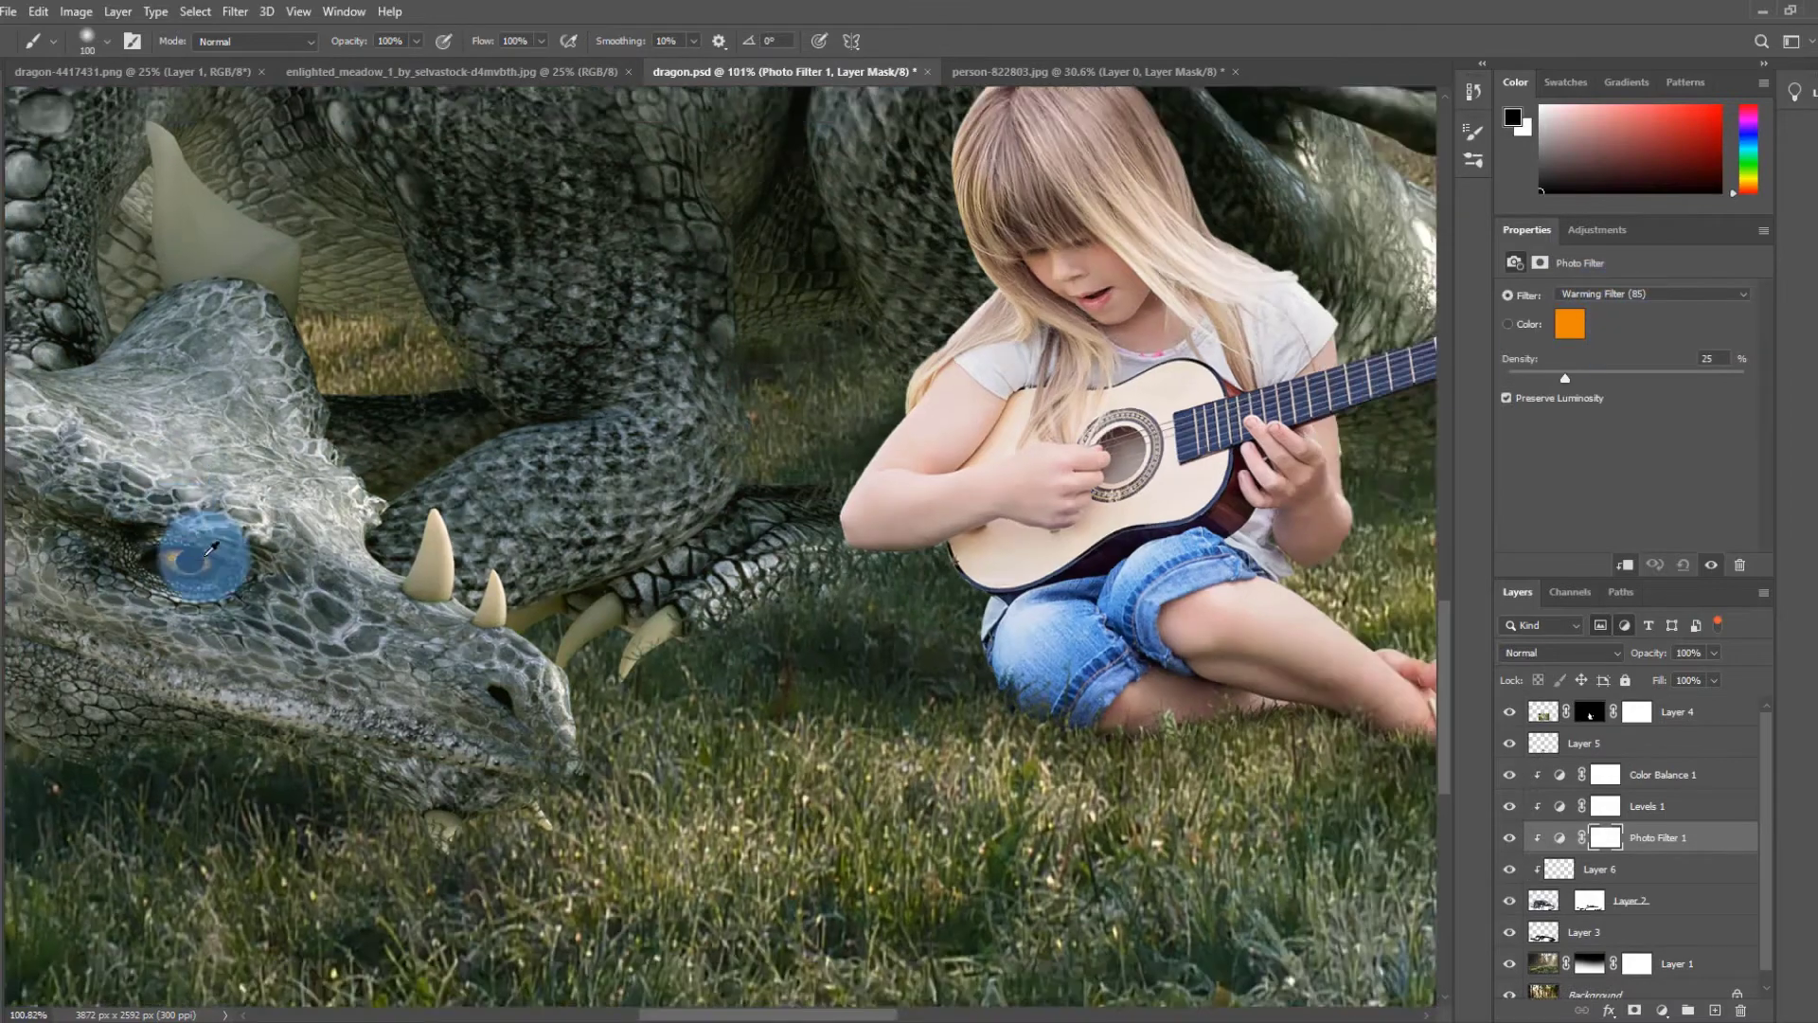
click(1686, 711)
click(1597, 229)
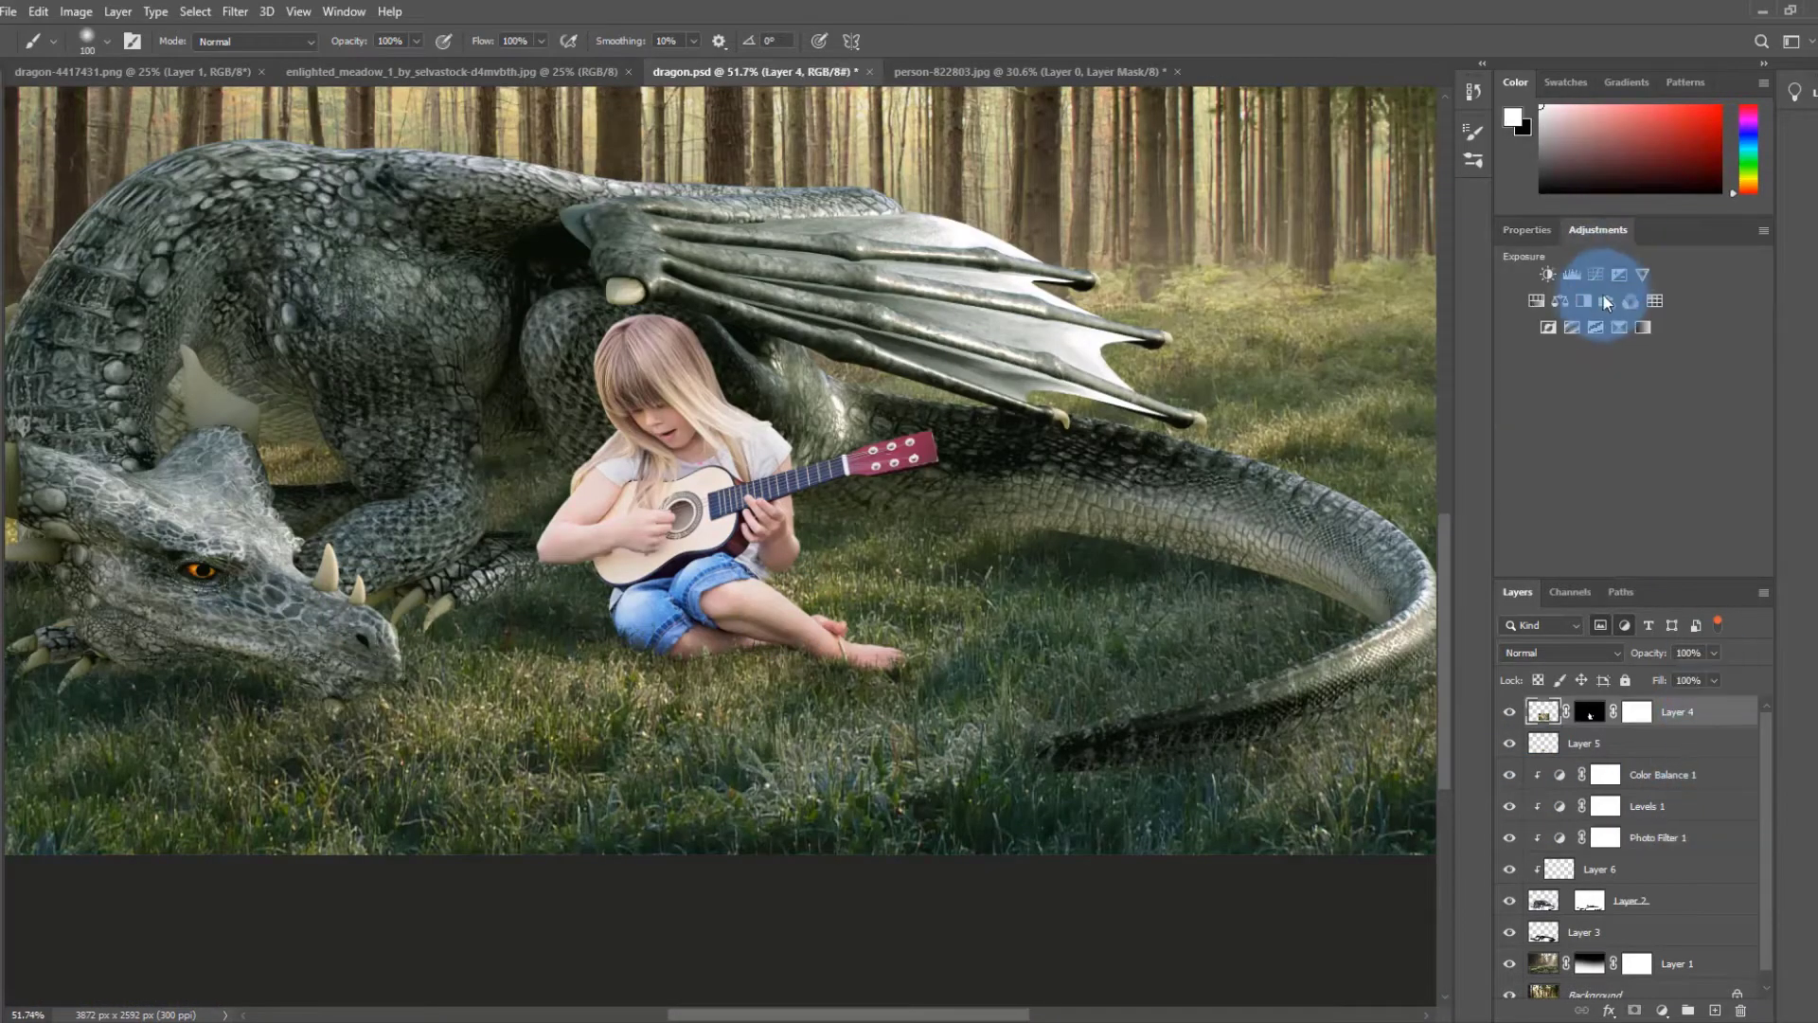
click(1604, 297)
key(v)
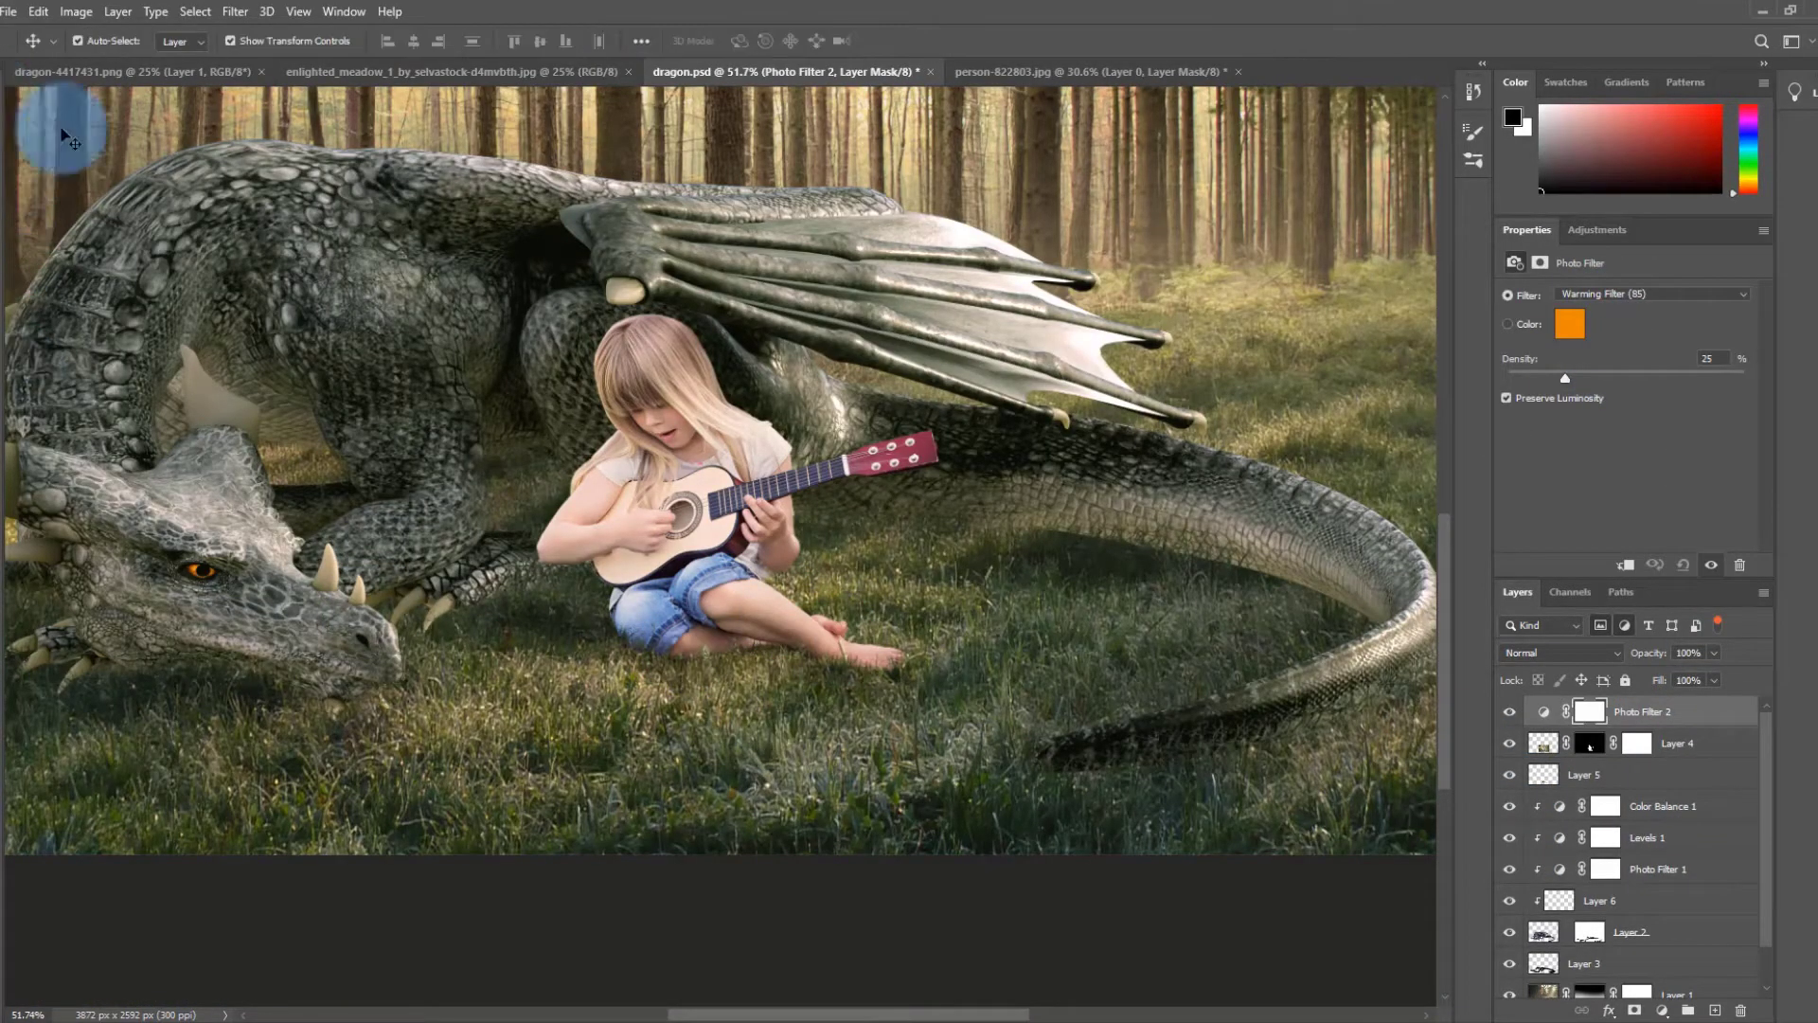
- Group all the layers as DRAGON & GIRL and turn off the layer filtering
click(748, 530)
right_click(1689, 714)
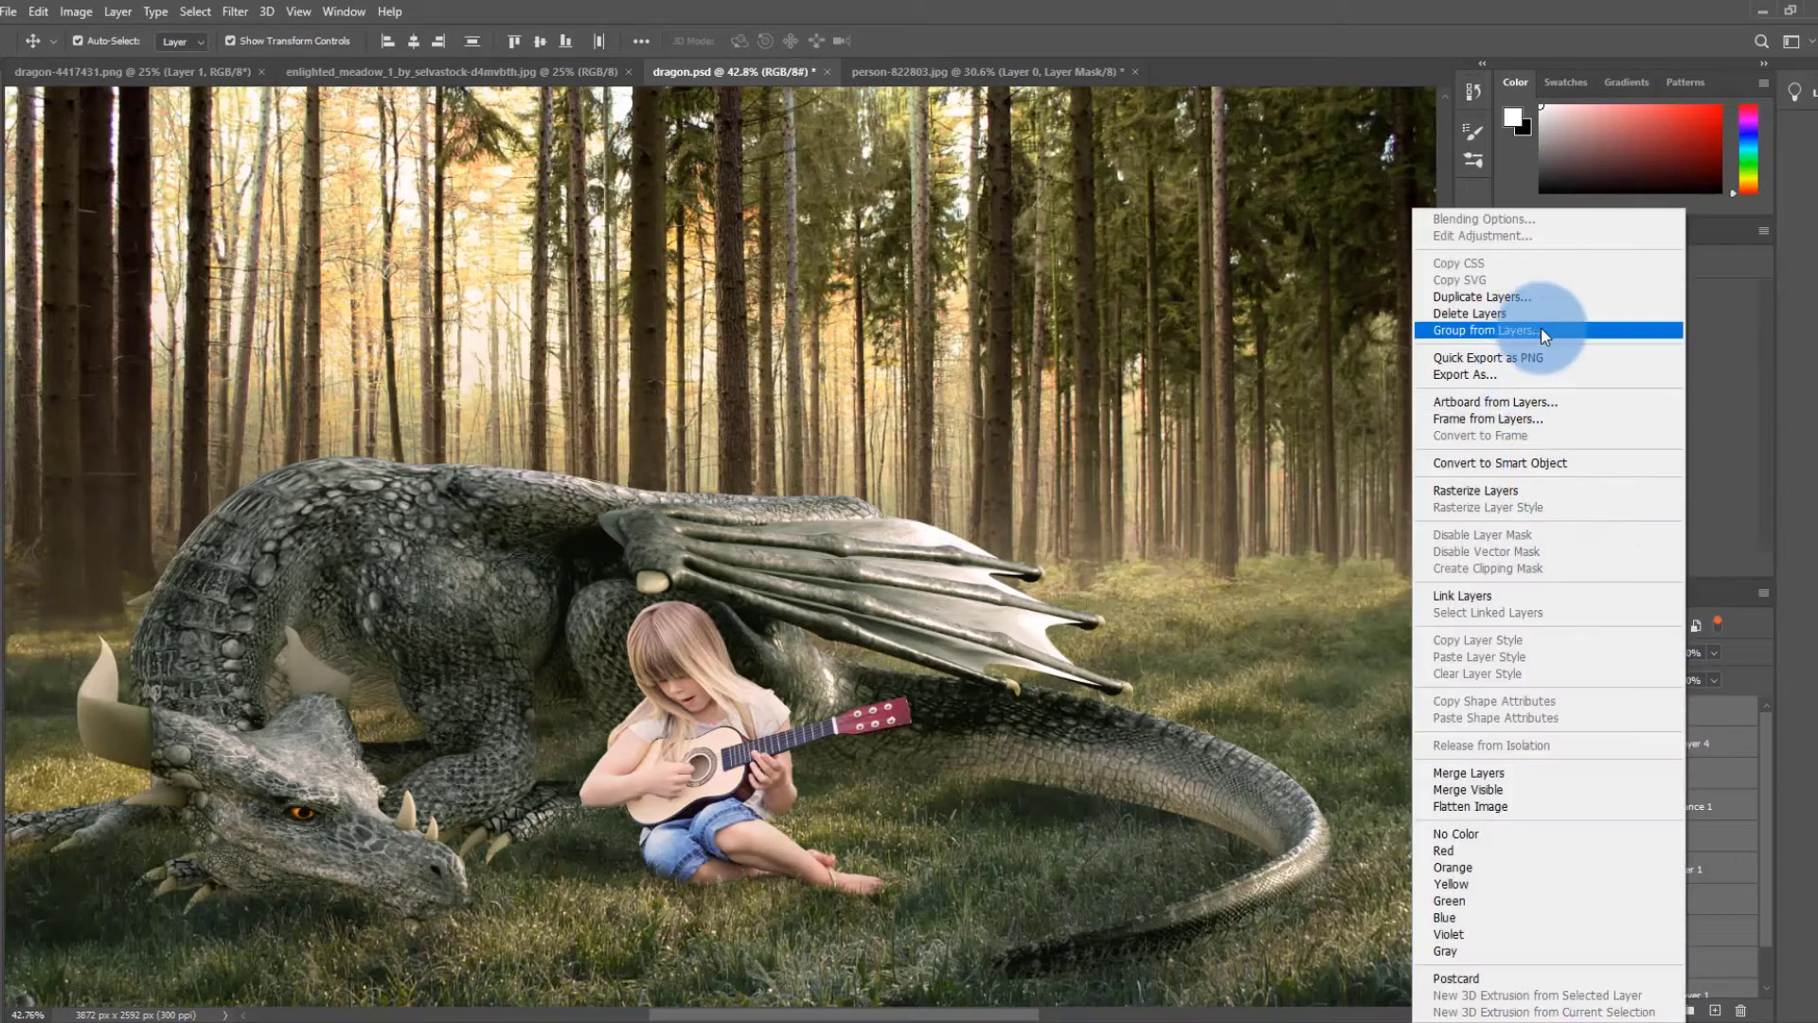
click(1542, 329)
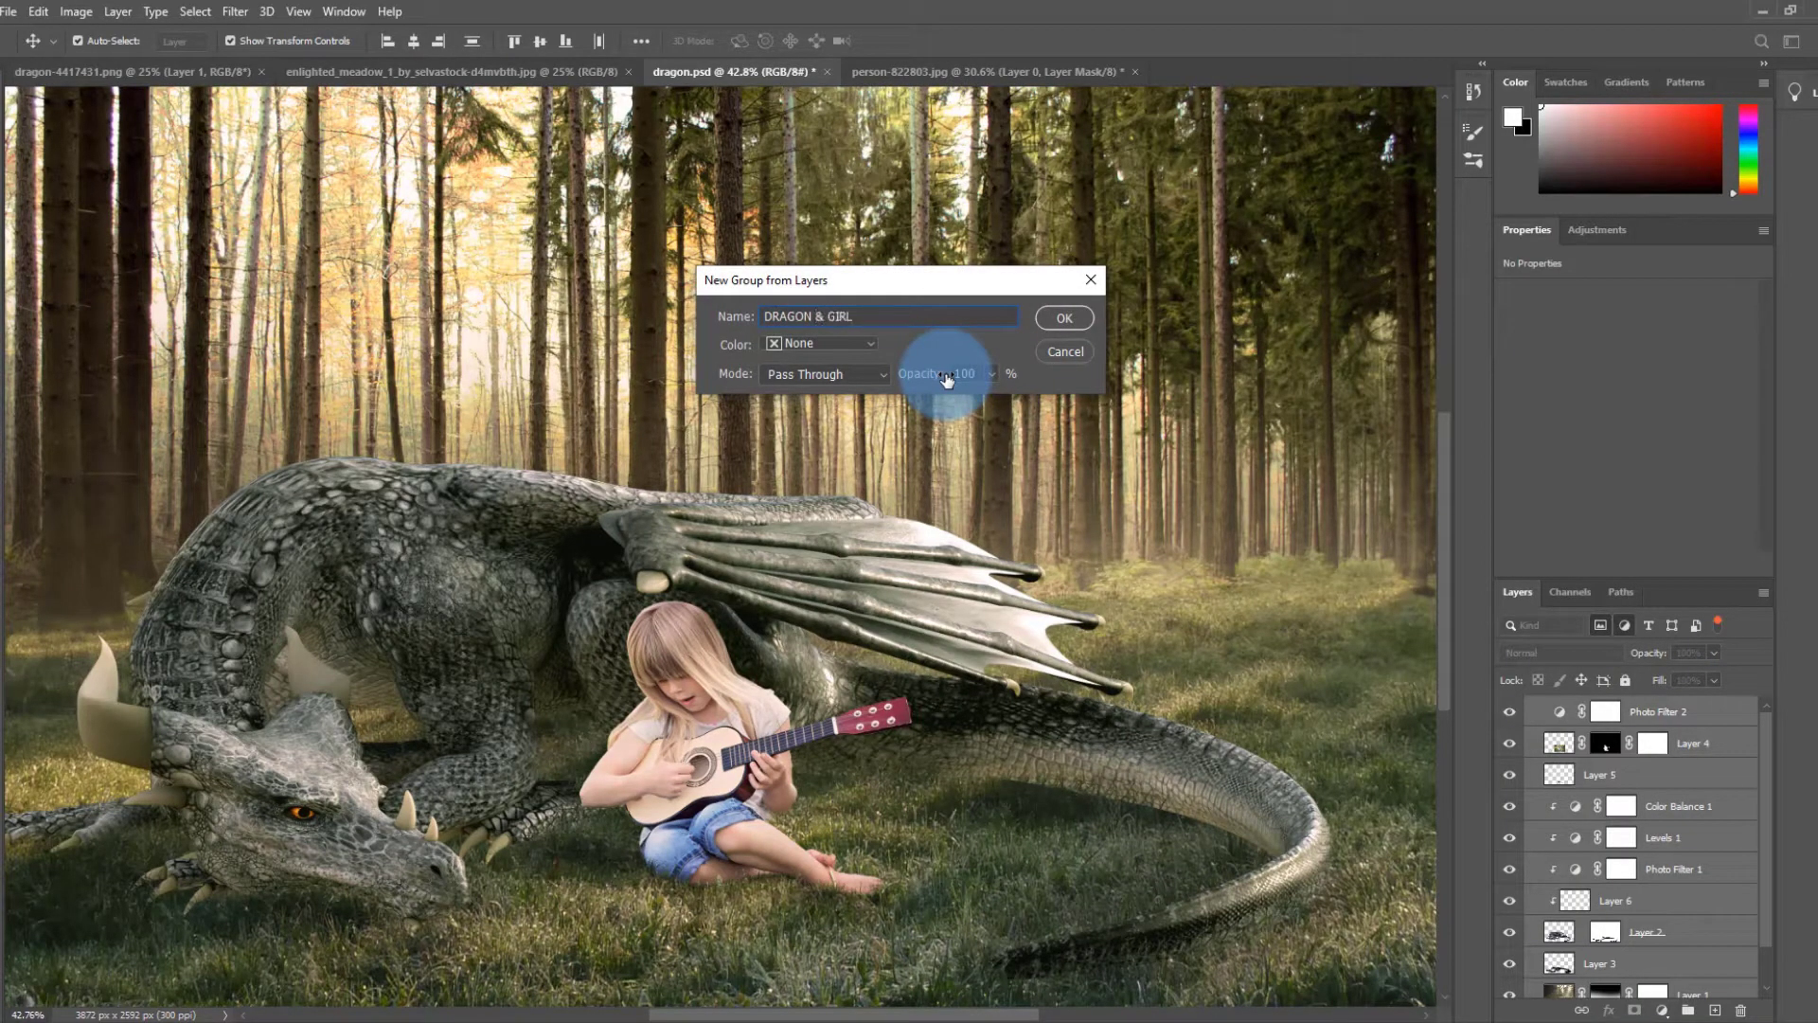
click(1065, 319)
click(1602, 627)
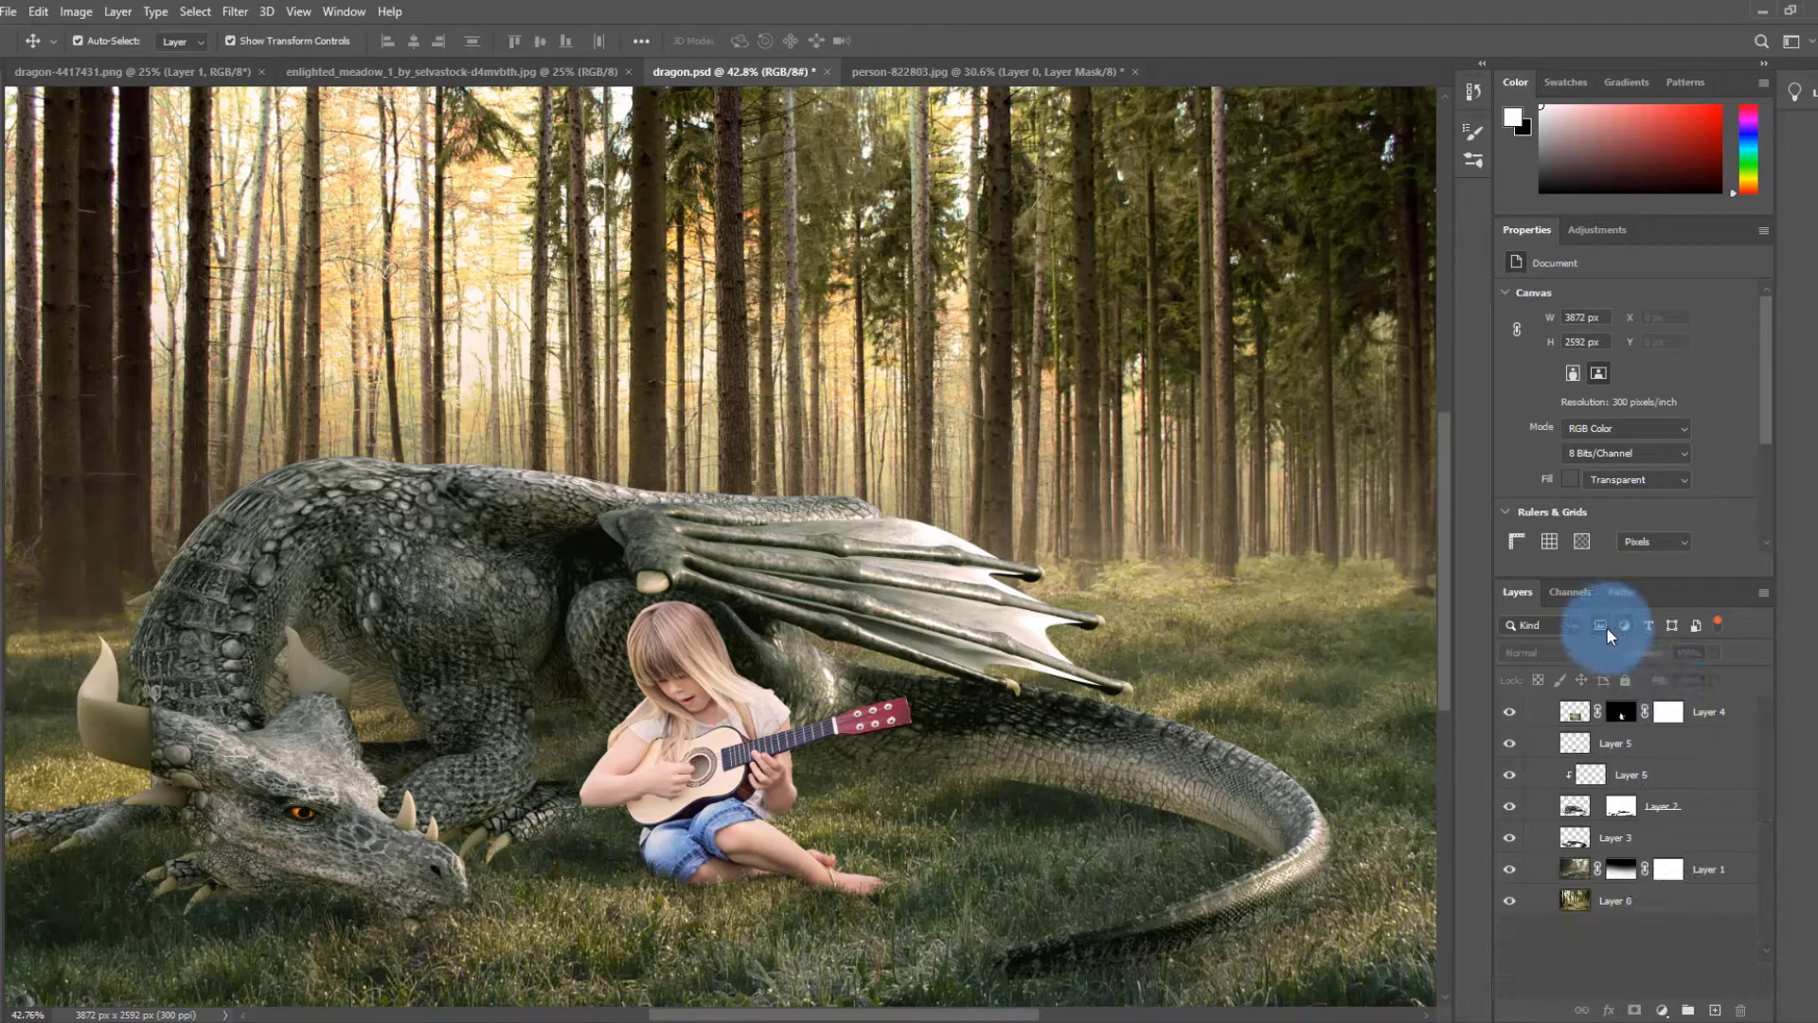
click(1596, 712)
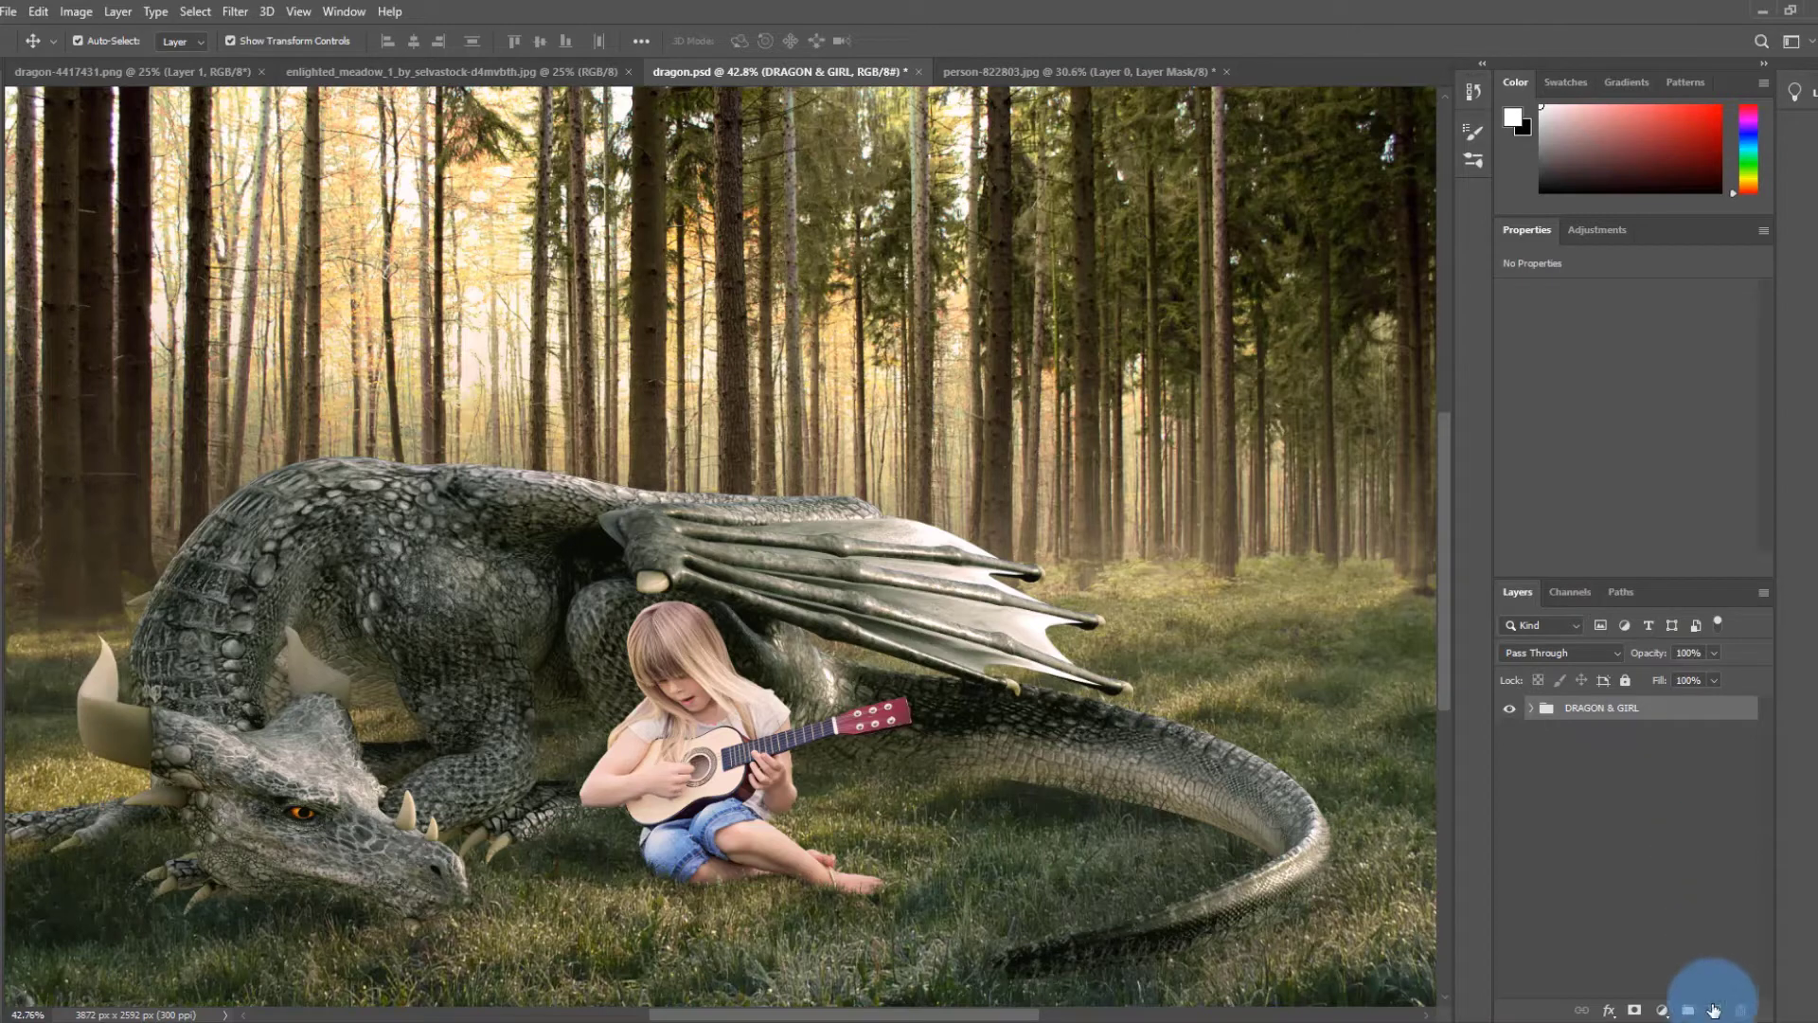
- Try to convert the DRAGON & GIRL group to a smart object
right_click(1698, 718)
click(1638, 494)
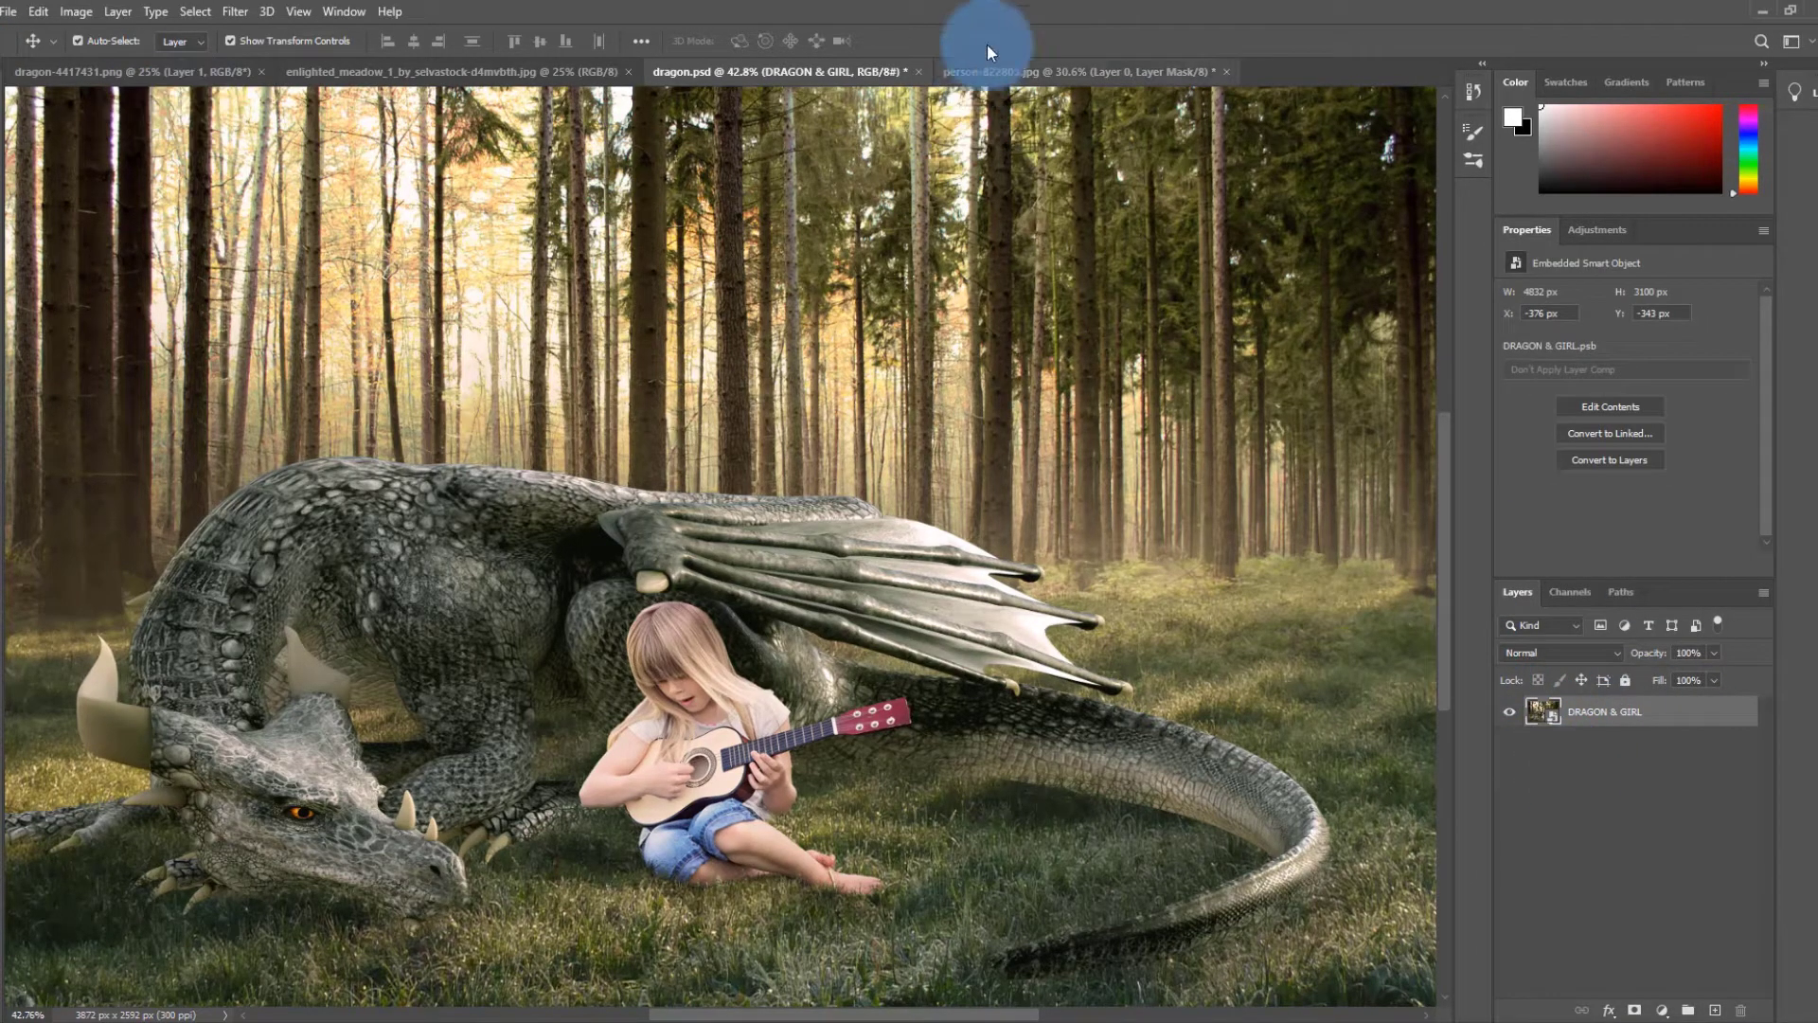
key(ctrl+z)
- Duplicate the DRAGON & GIRL group, turn the copy into a single pixel layer and hide the original group
click(1703, 952)
drag(1698, 713, 1714, 1011)
right_click(1668, 712)
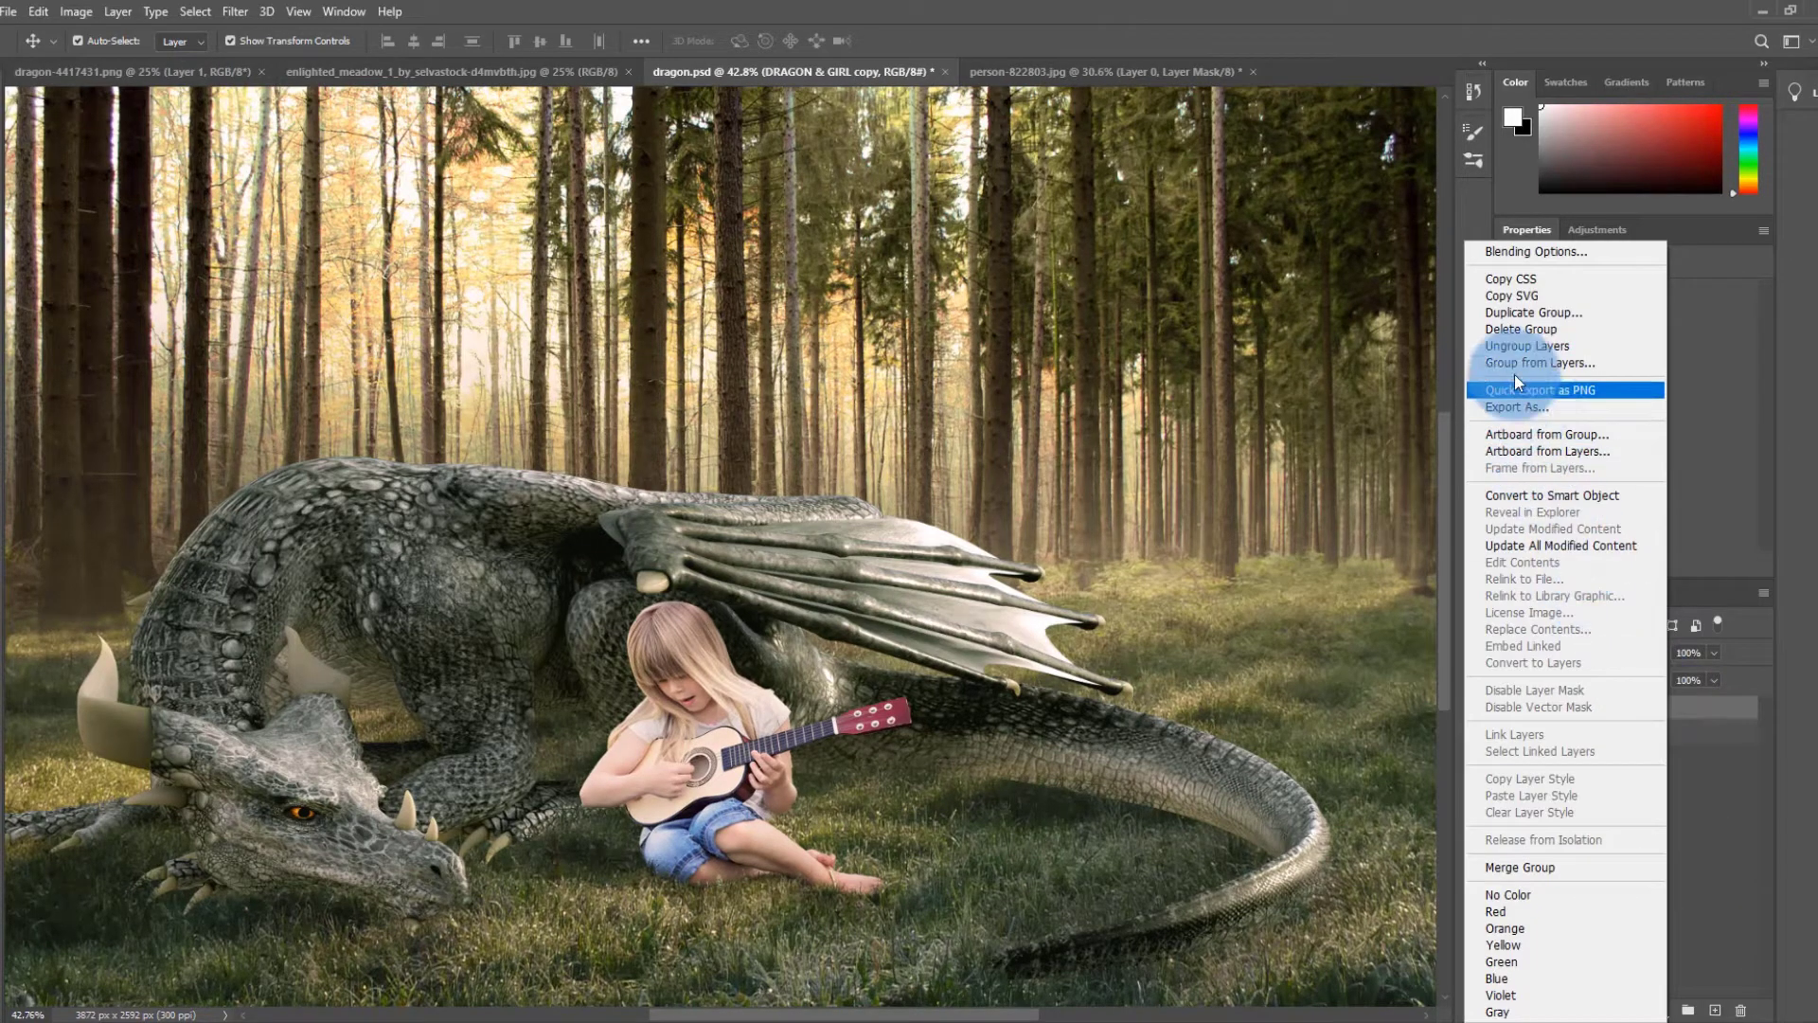
click(1551, 495)
key(e)
click(555, 281)
click(890, 409)
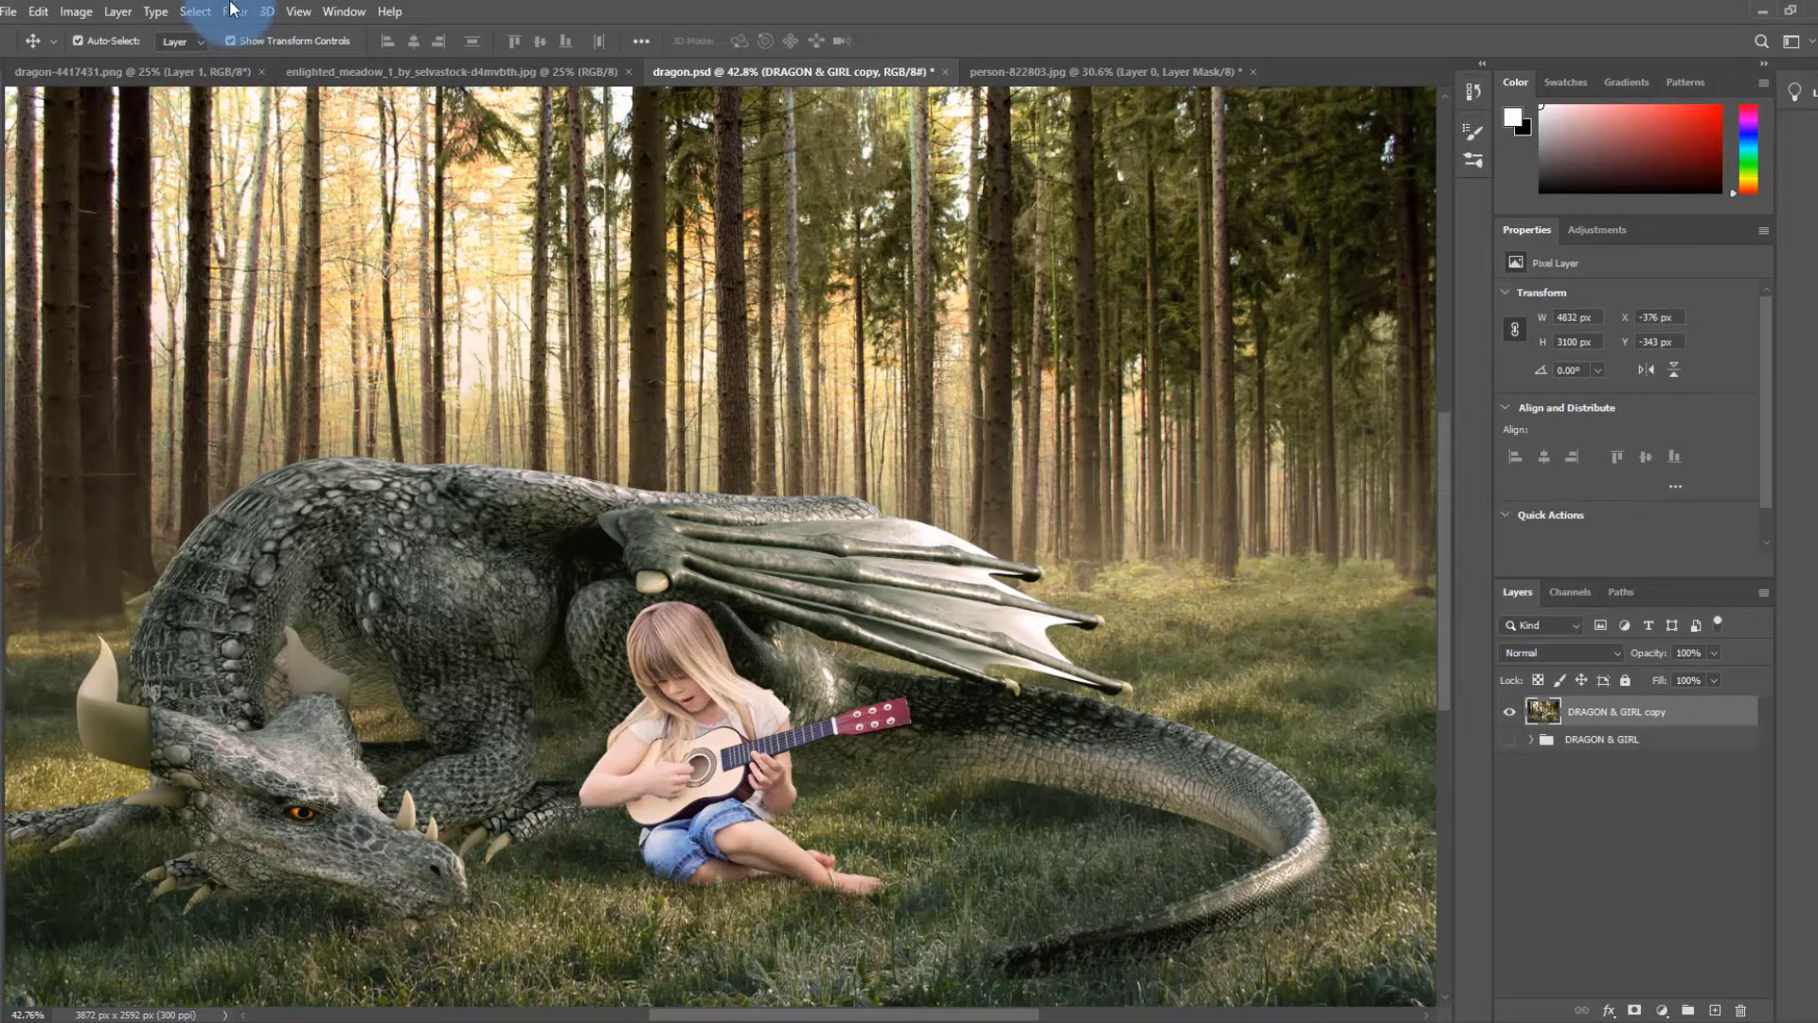
- Add a Curves adjustment above the merged copy, pulling the midtones down and lowering the white point to darken the scene
click(1587, 231)
click(1597, 271)
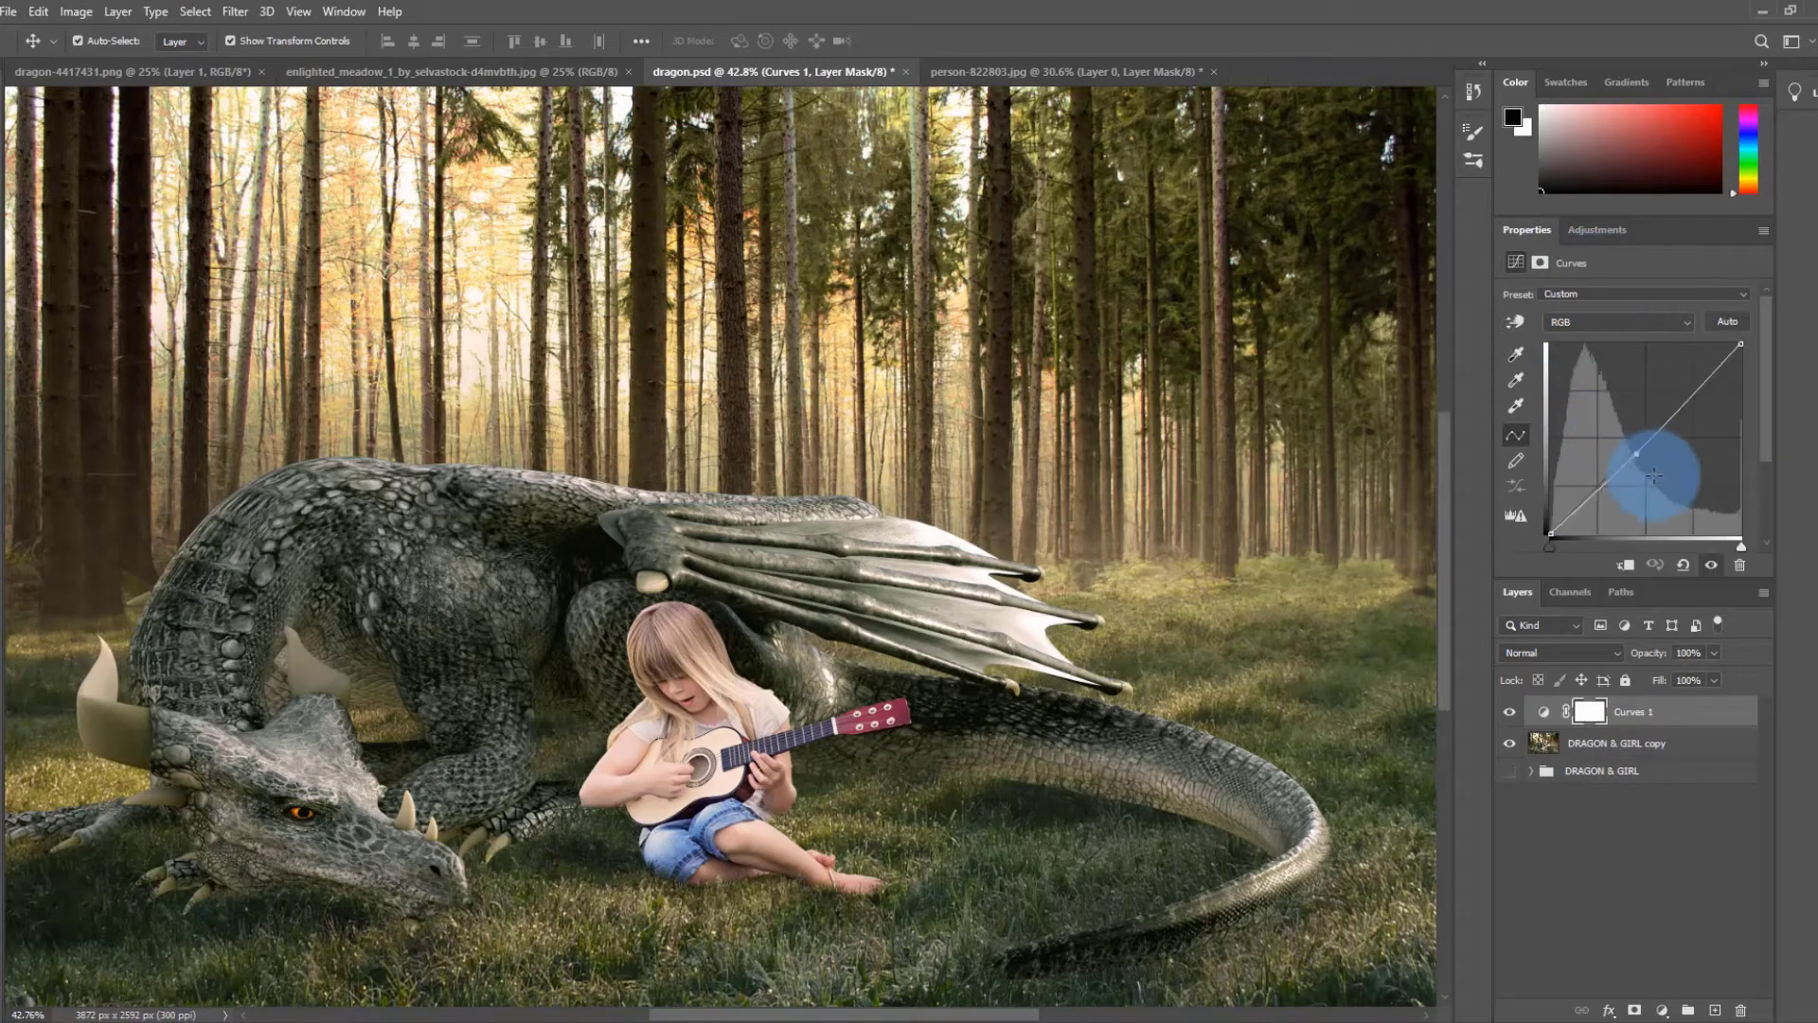
drag(1652, 474, 1665, 478)
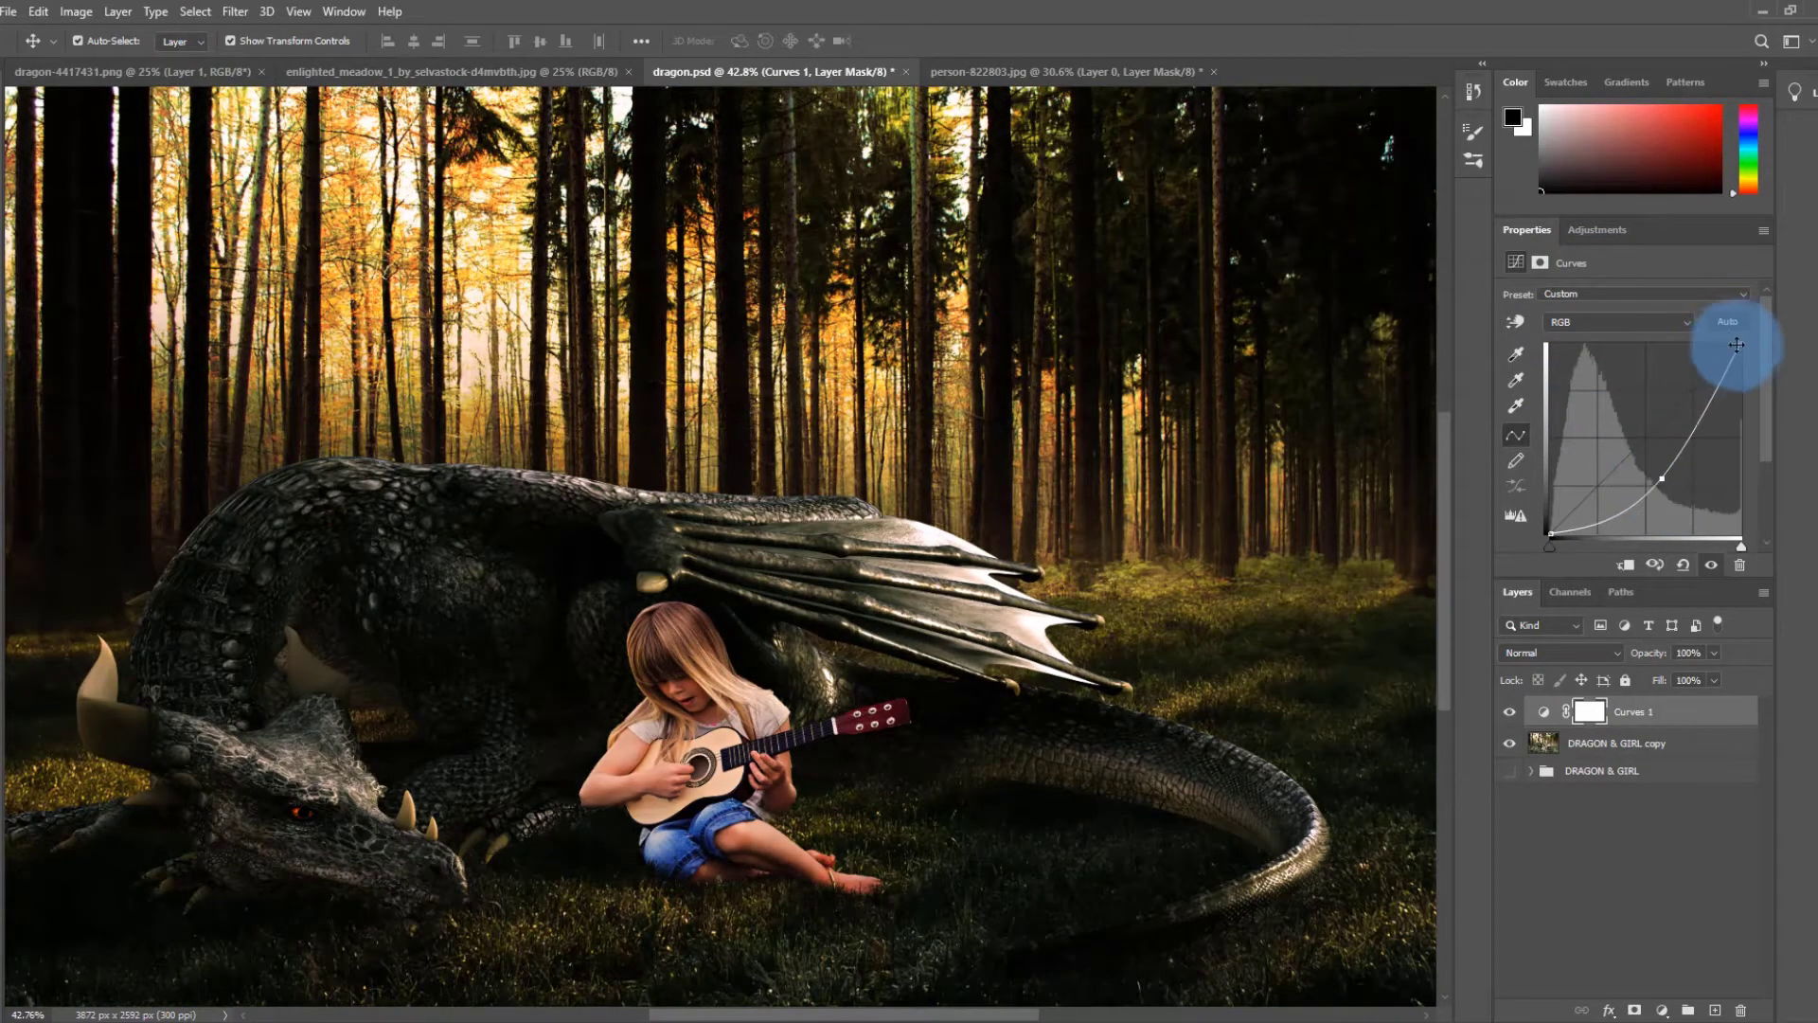
drag(1745, 346, 1786, 389)
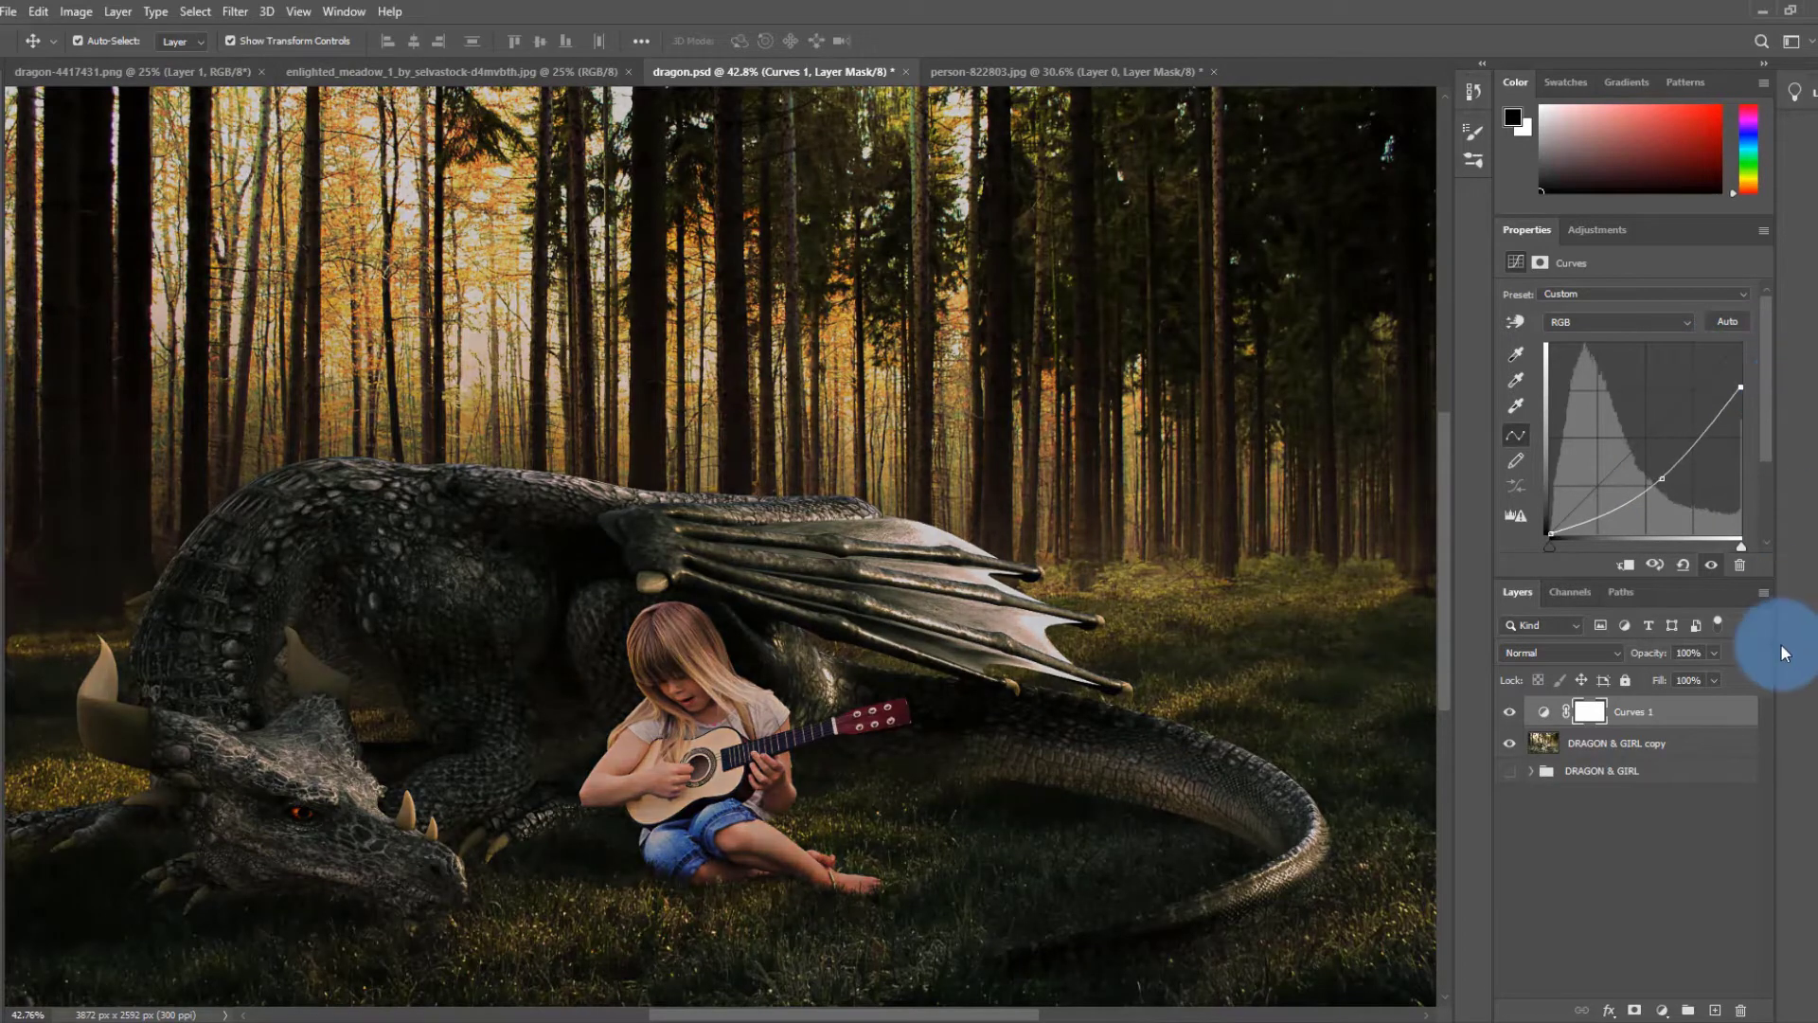
- Add a new layer directly above DRAGON & GIRL copy and set its blend mode to Overlay
click(1625, 746)
click(1715, 1011)
click(1583, 651)
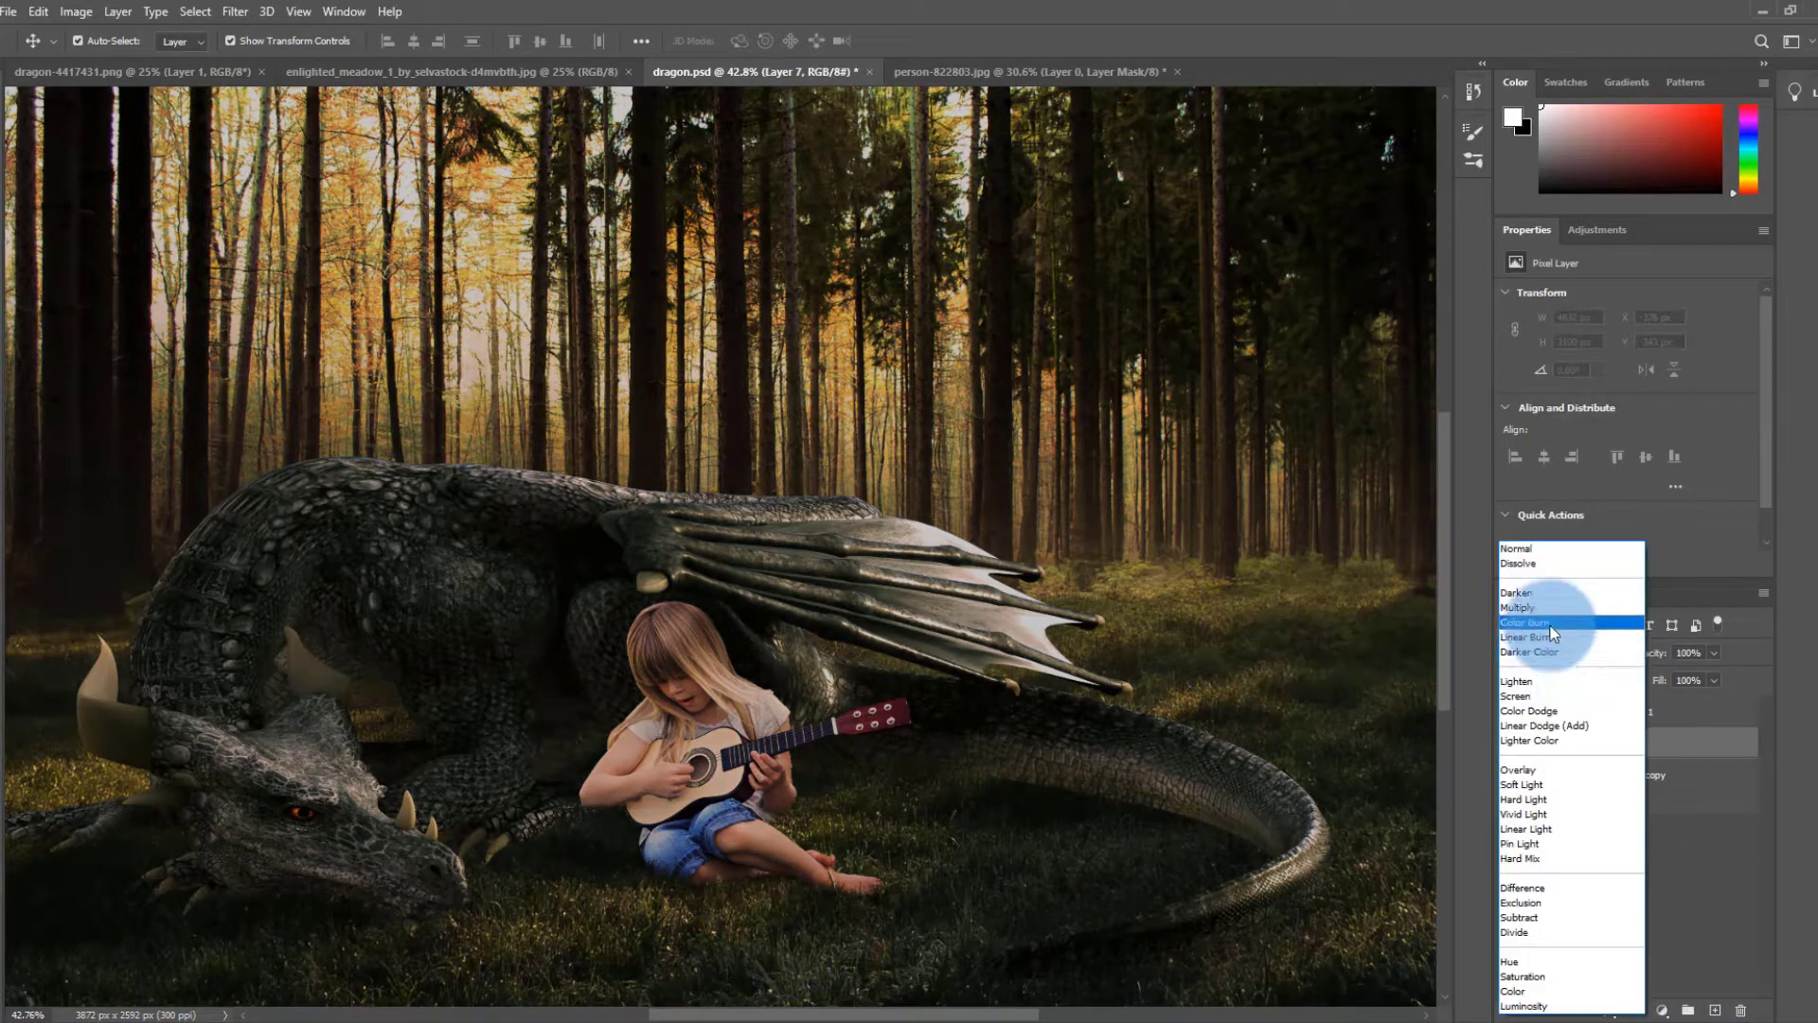
click(1560, 769)
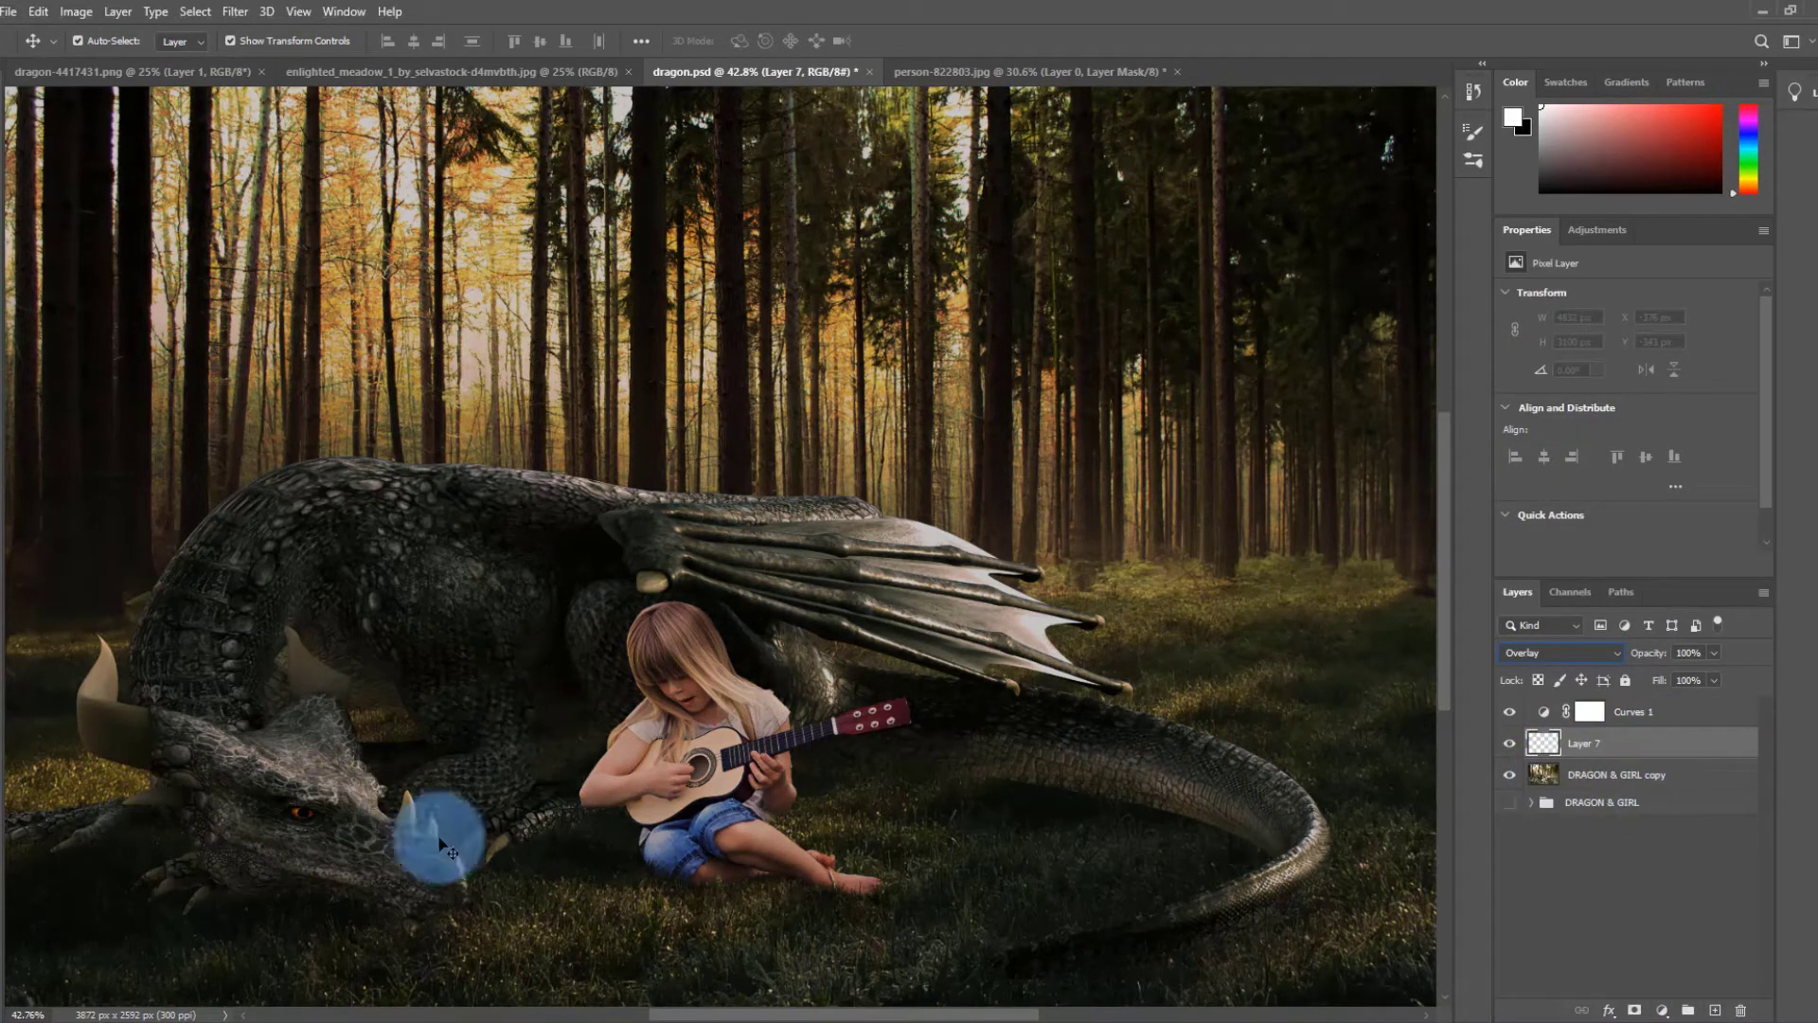
- Paint white highlights on Layer 7 over the dragon's eye and the guitar's headstock with the 100 px soft brush
key(b)
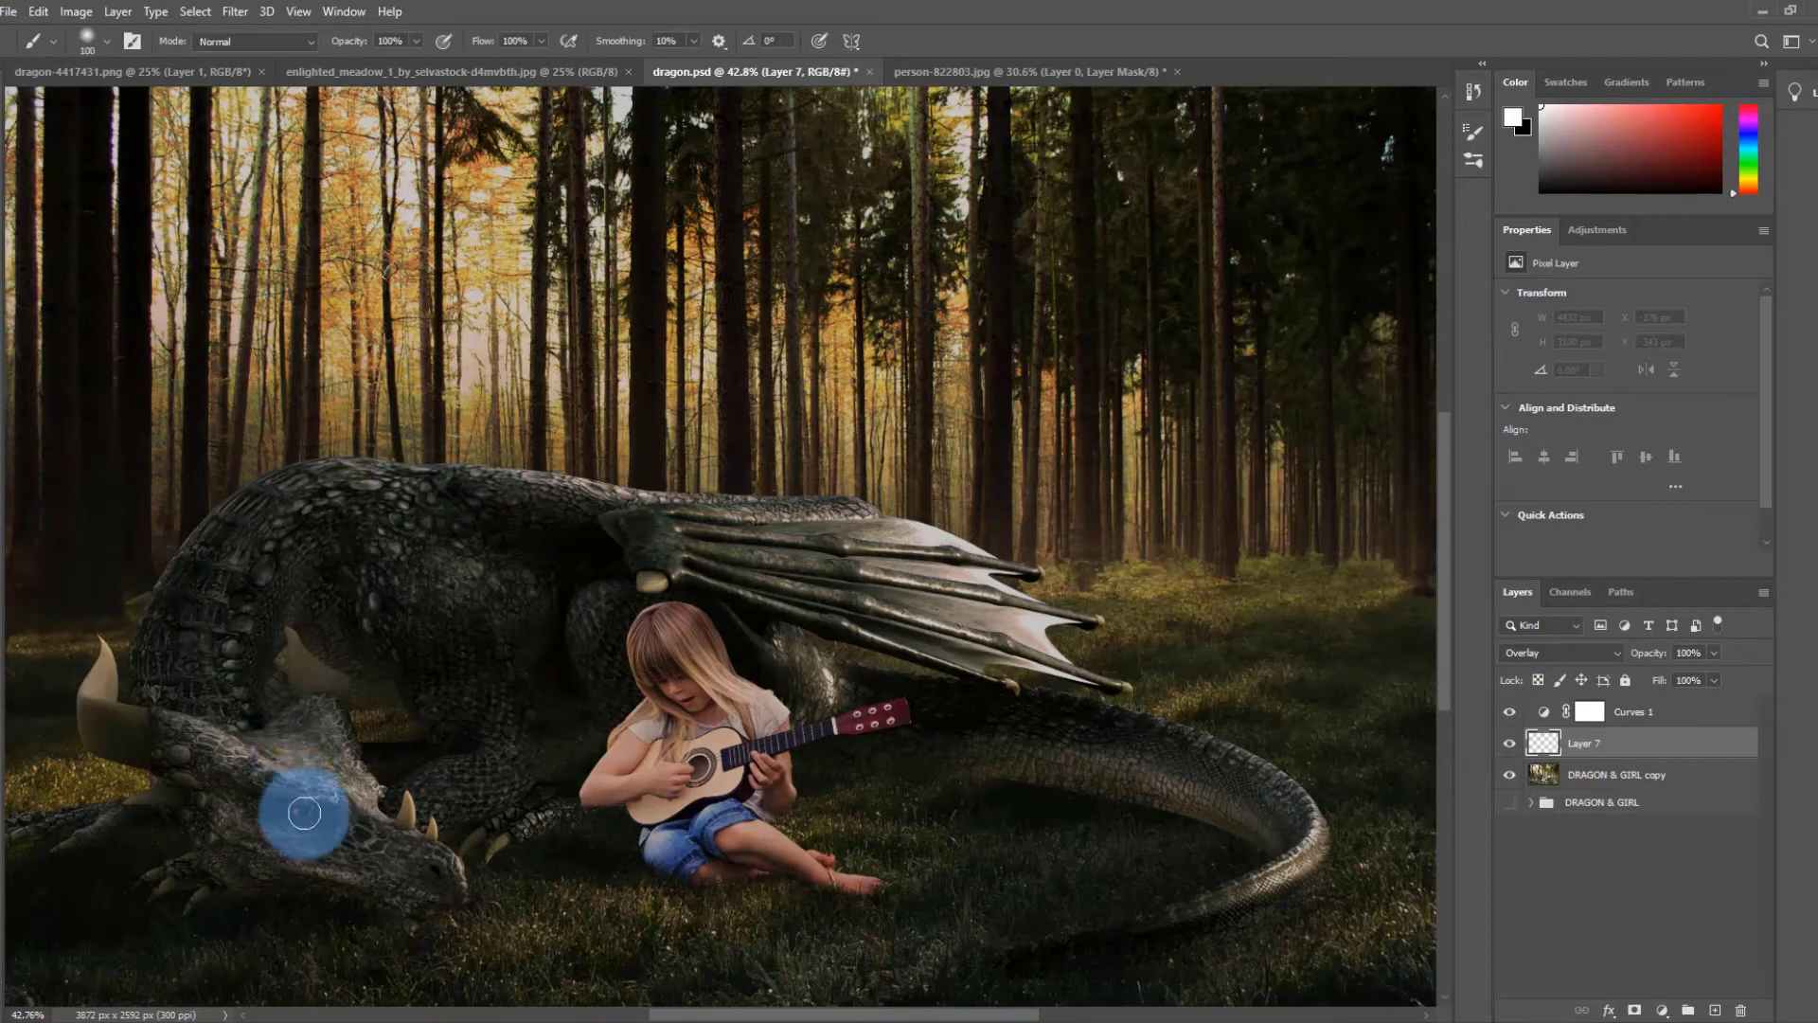
click(304, 813)
mouse_move(842, 757)
mouse_down()
mouse_move(859, 877)
mouse_move(885, 714)
mouse_move(1278, 767)
mouse_up()
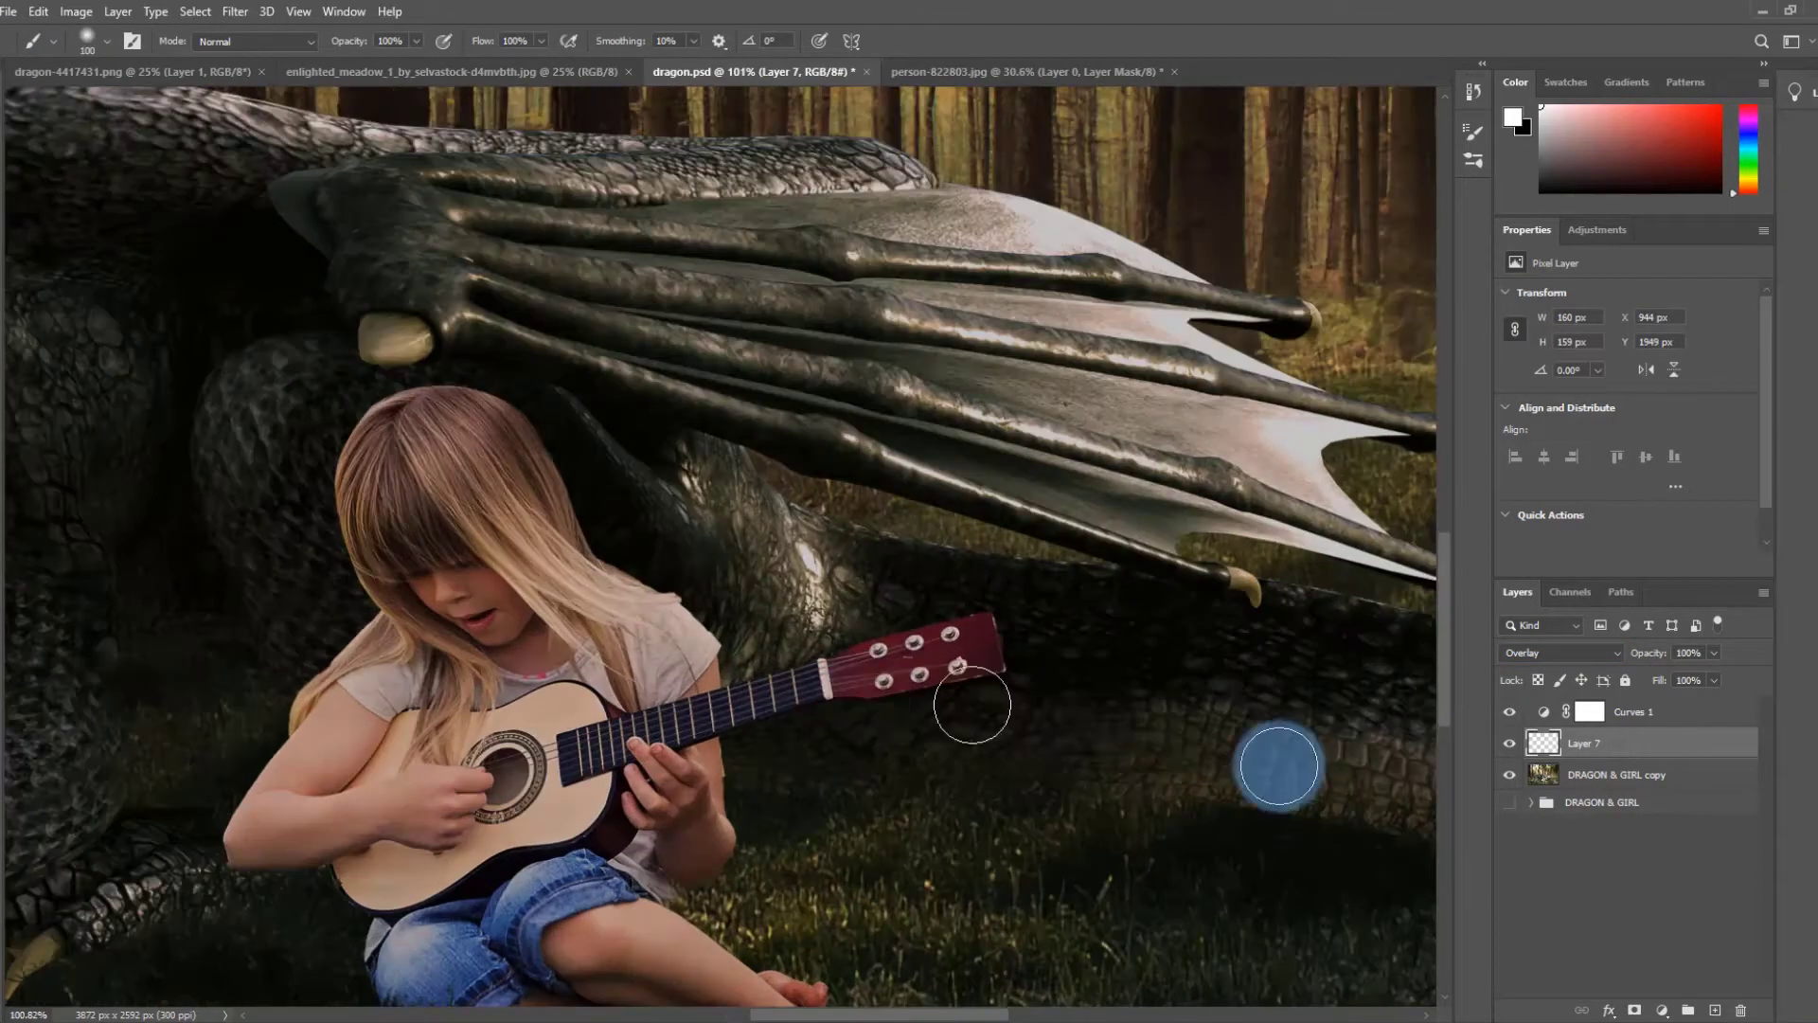
click(888, 672)
scroll(1077, 725, down, 3)
scroll(1004, 909, up, 5)
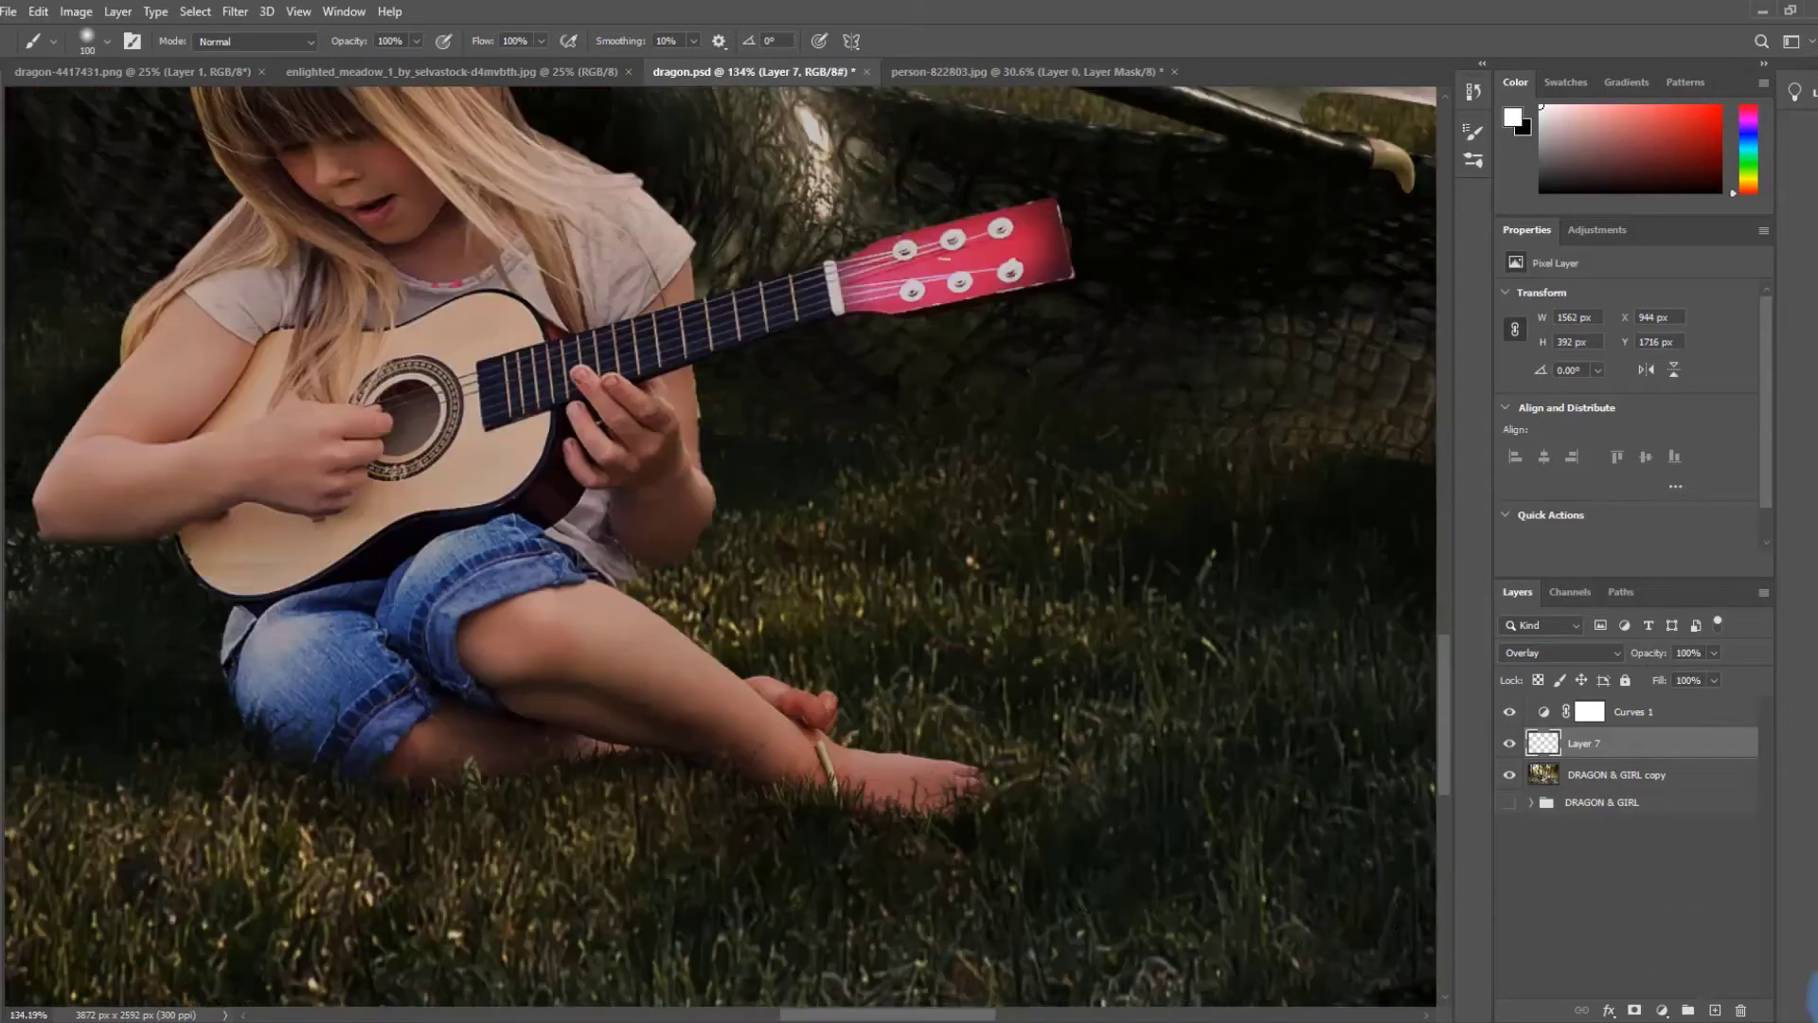
scroll(1033, 747, down, 5)
scroll(1039, 739, down, 3)
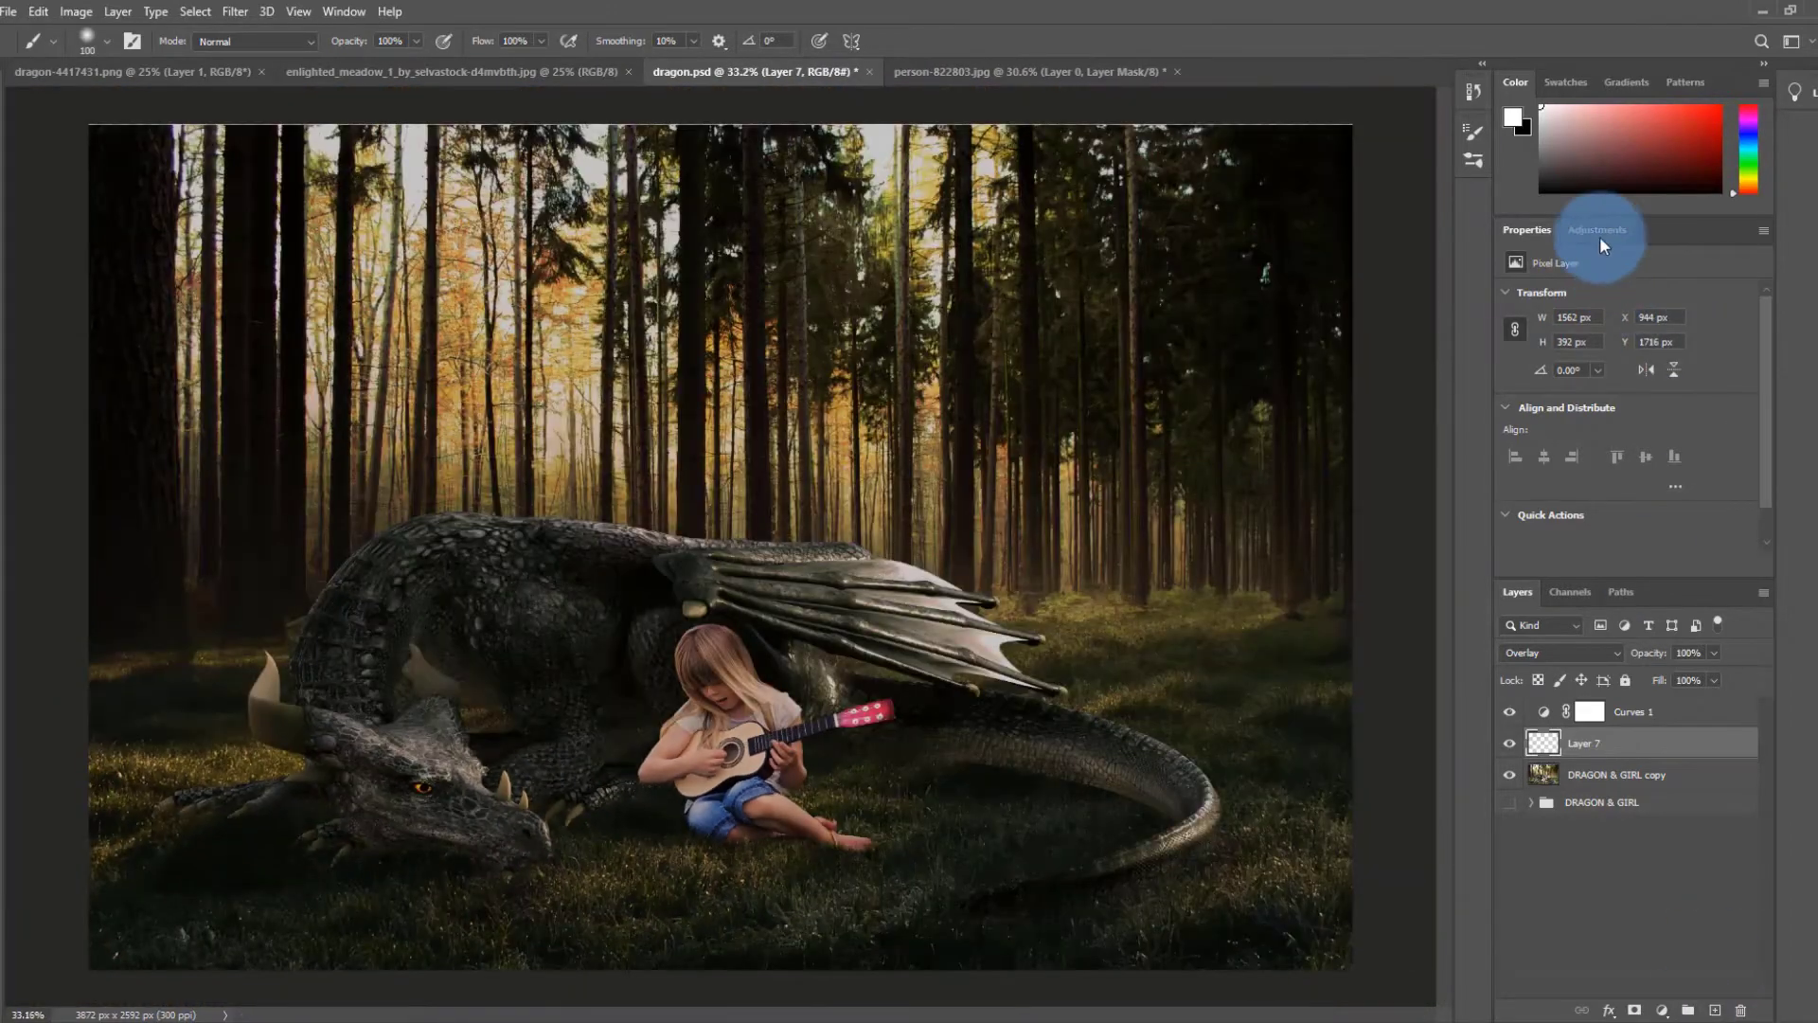
- Add a Color Lookup adjustment above Layer 7 and load the Crisp_Warm.look 3D LUT
click(1599, 232)
click(1659, 303)
click(1664, 297)
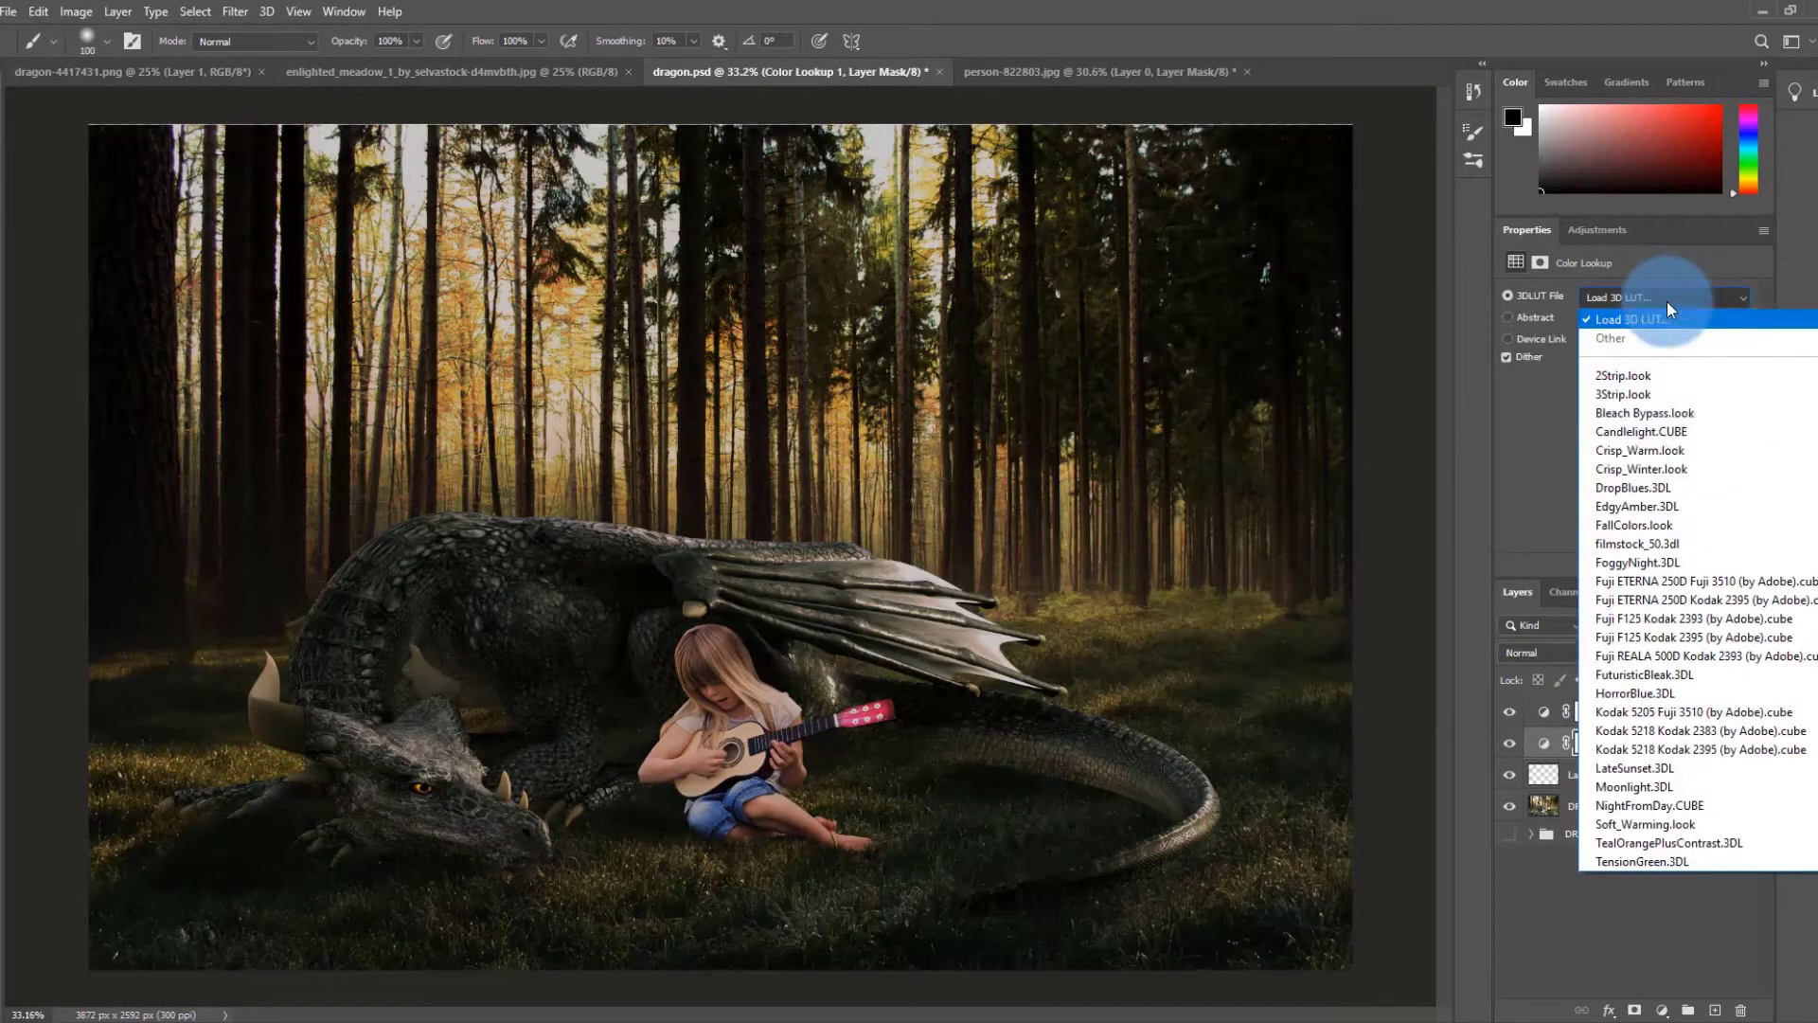
click(1655, 456)
click(1, 108)
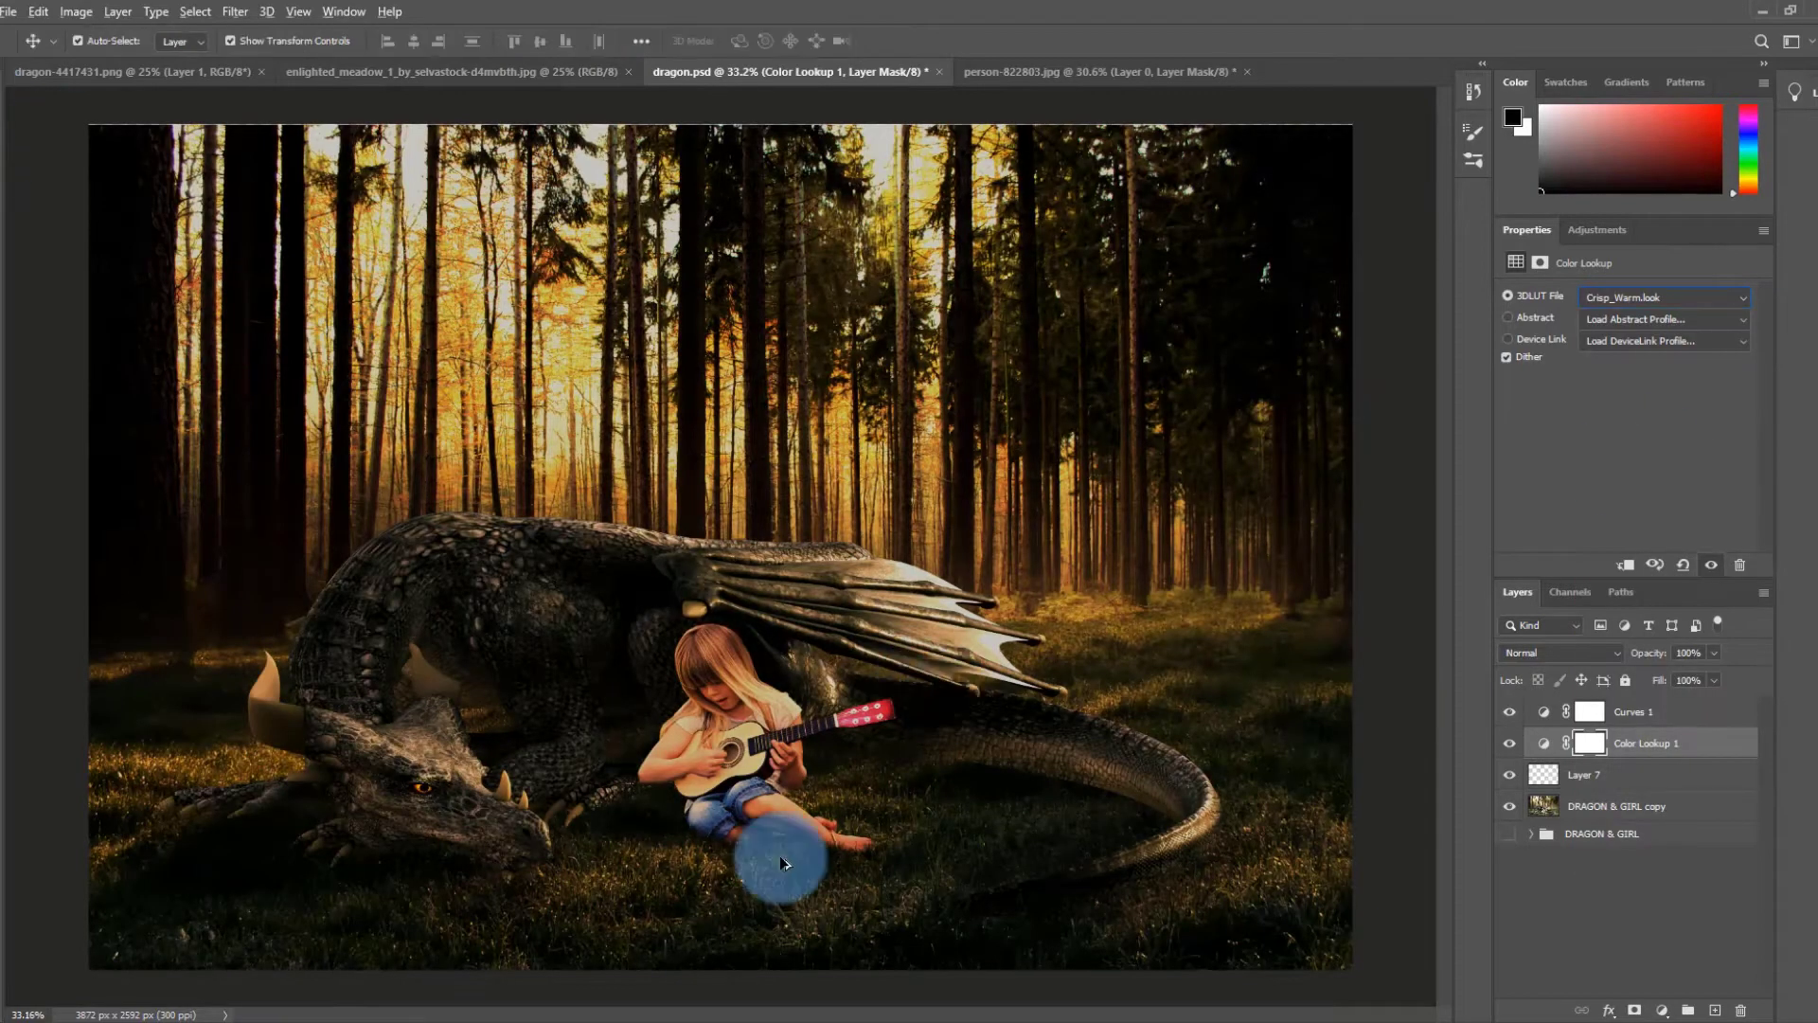
- Compare the image with and without the Color Lookup adjustment and reduce its opacity to about 58%
click(1513, 713)
click(1510, 743)
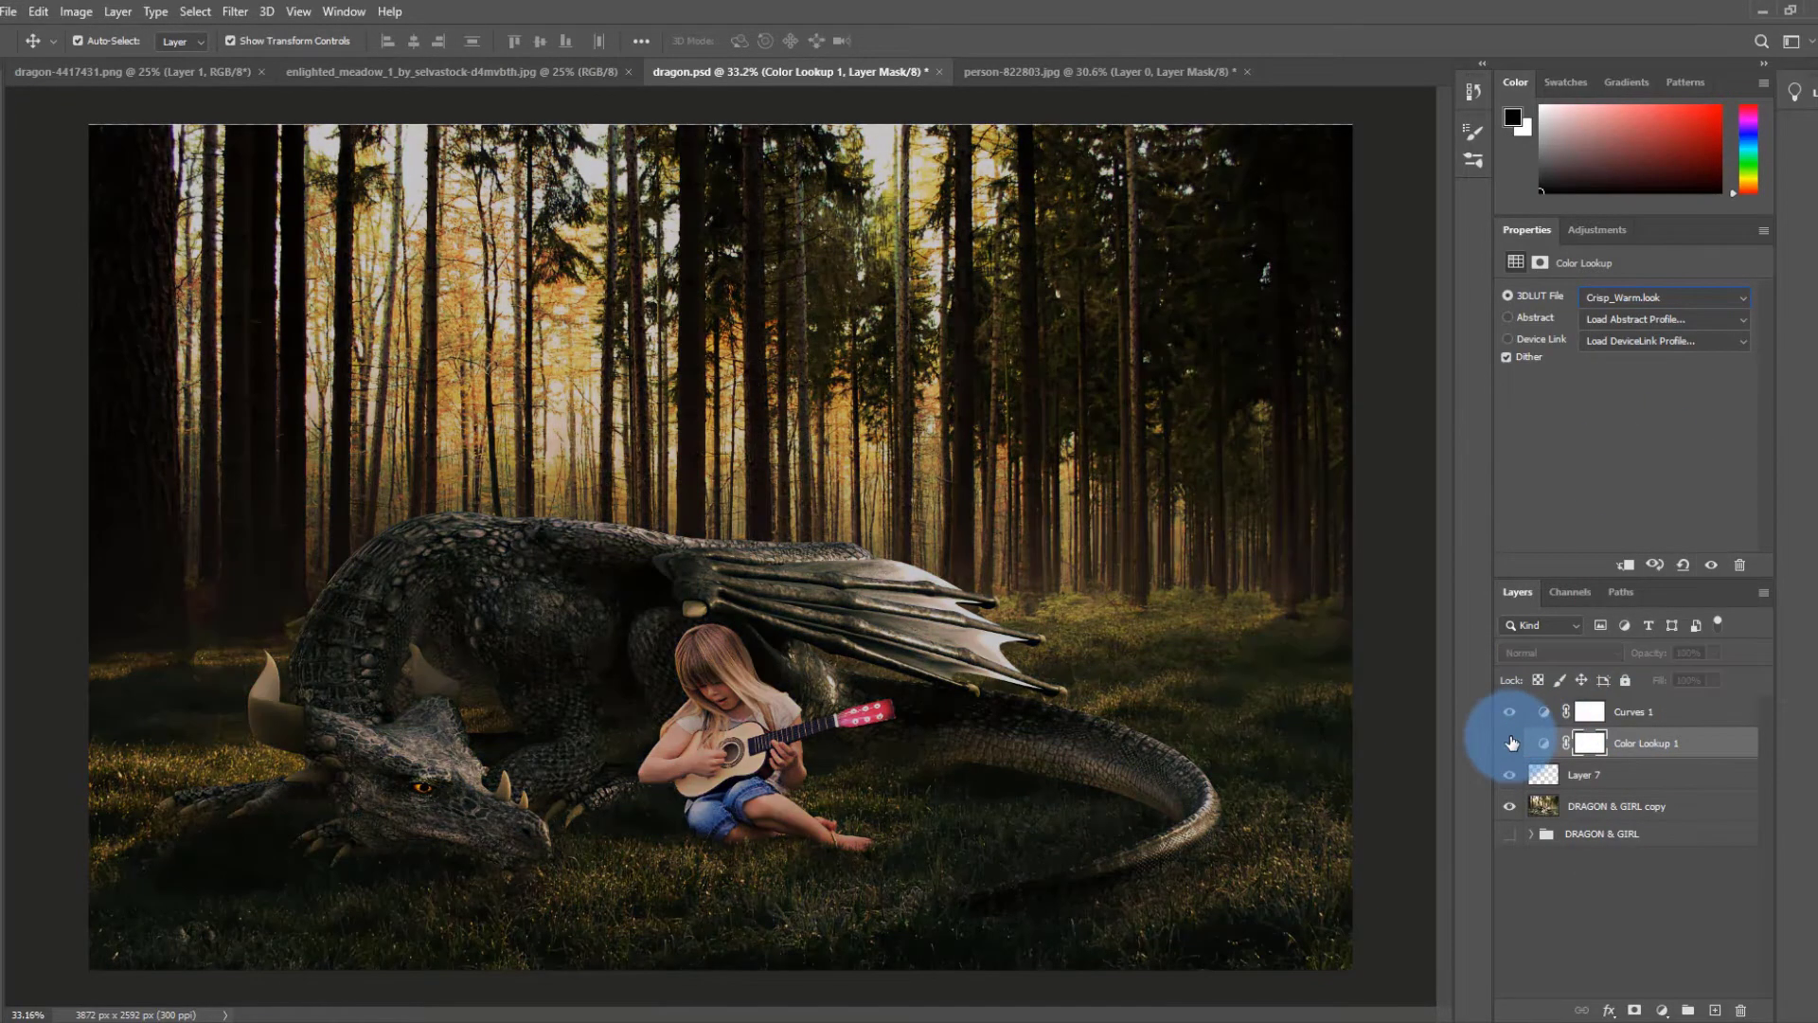
click(1511, 743)
click(1713, 653)
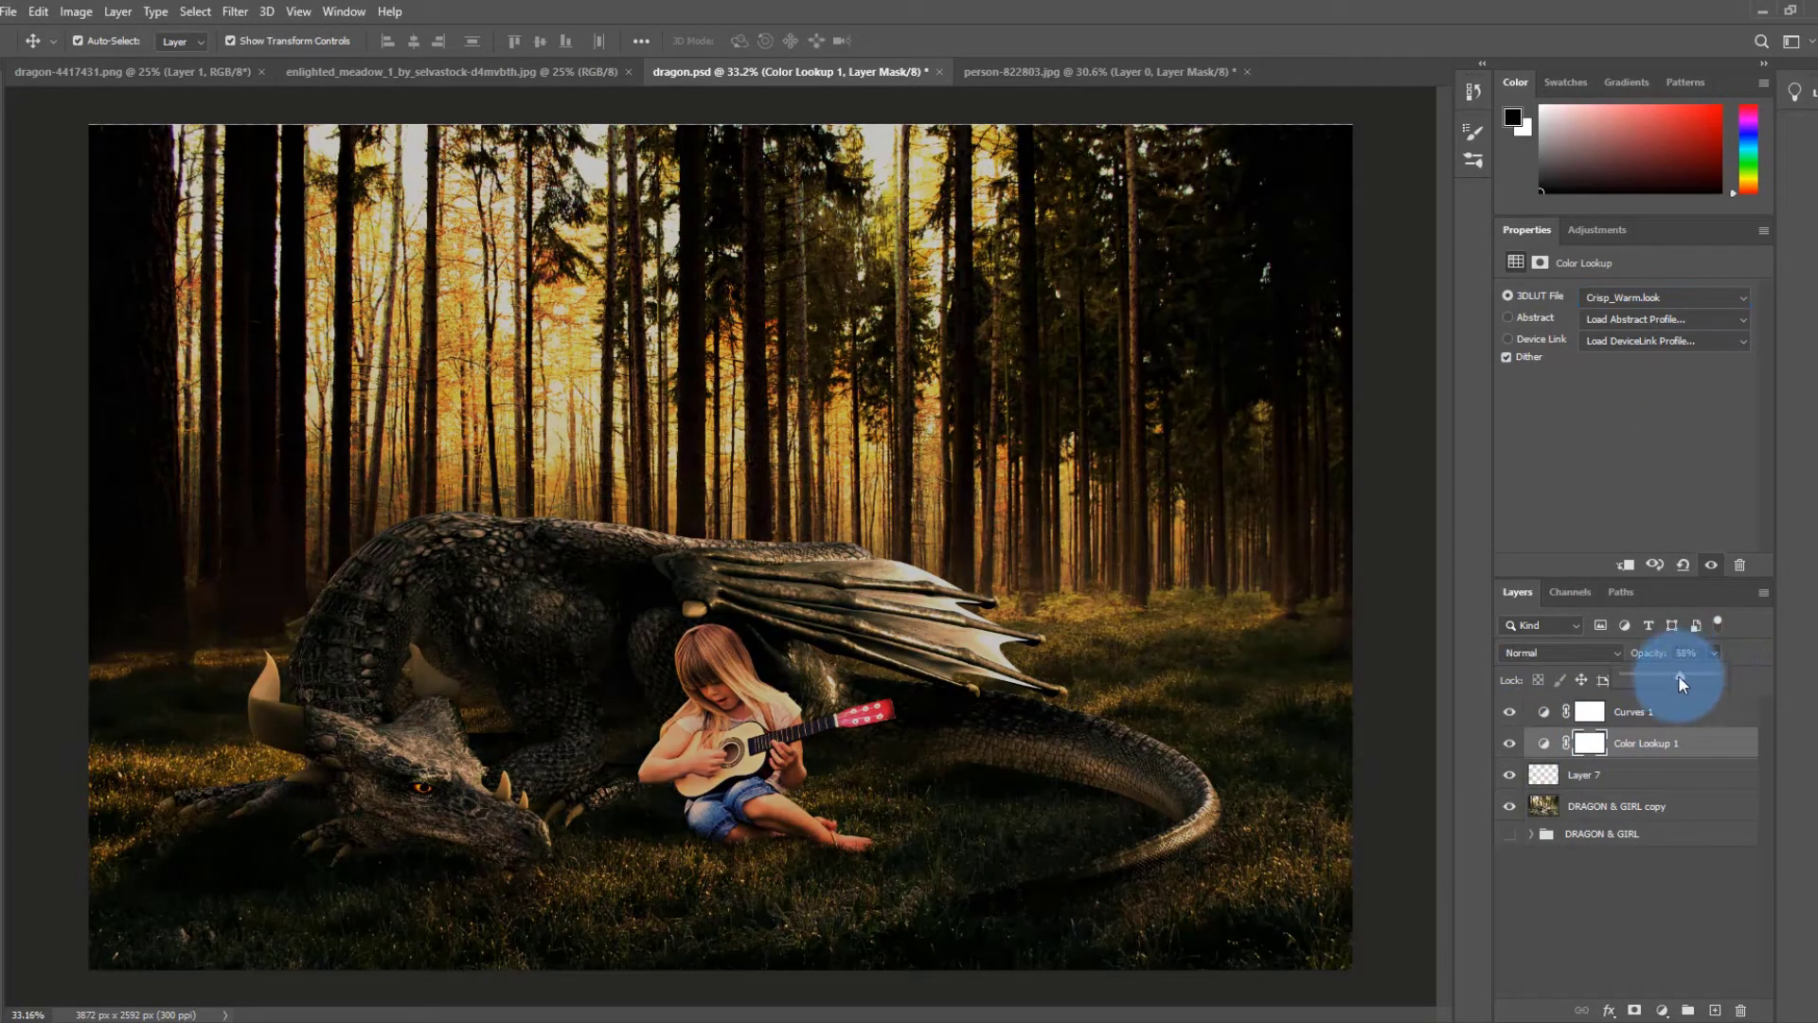
click(622, 663)
- Save the document and export the image as dragon.png in the tutorial folder
click(9, 11)
click(73, 230)
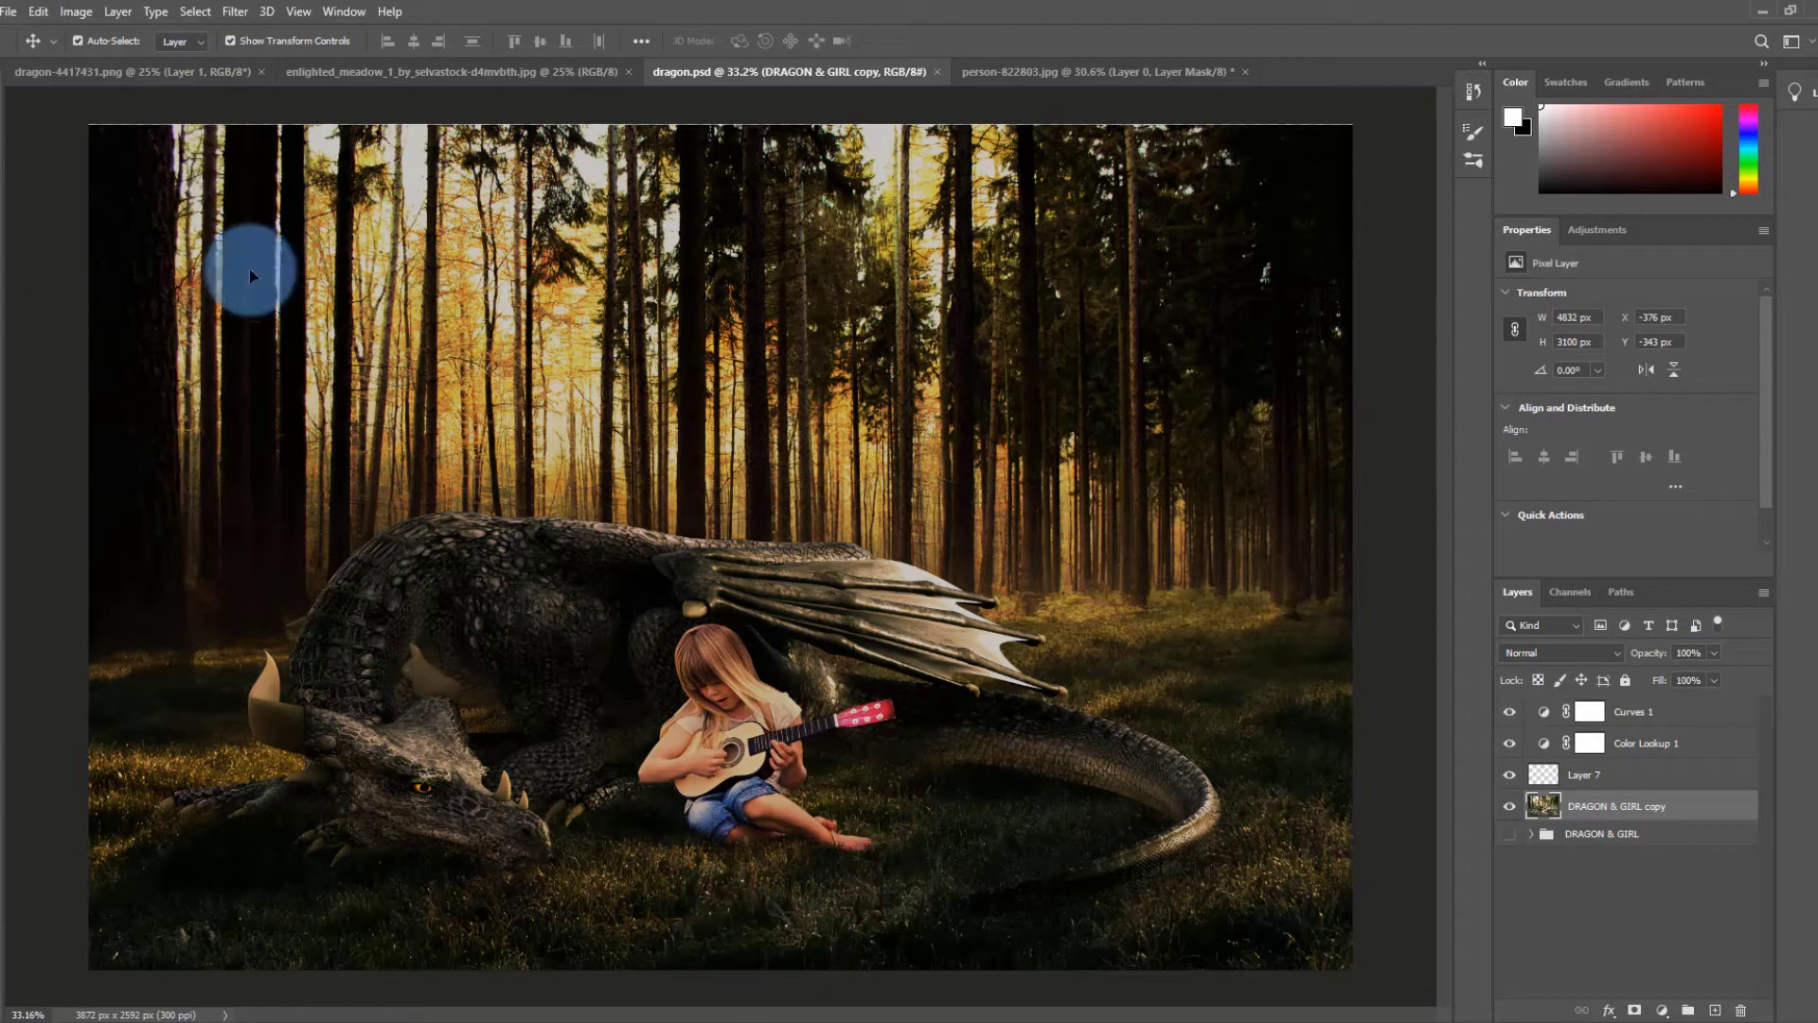
click(9, 12)
mouse_move(143, 297)
click(325, 292)
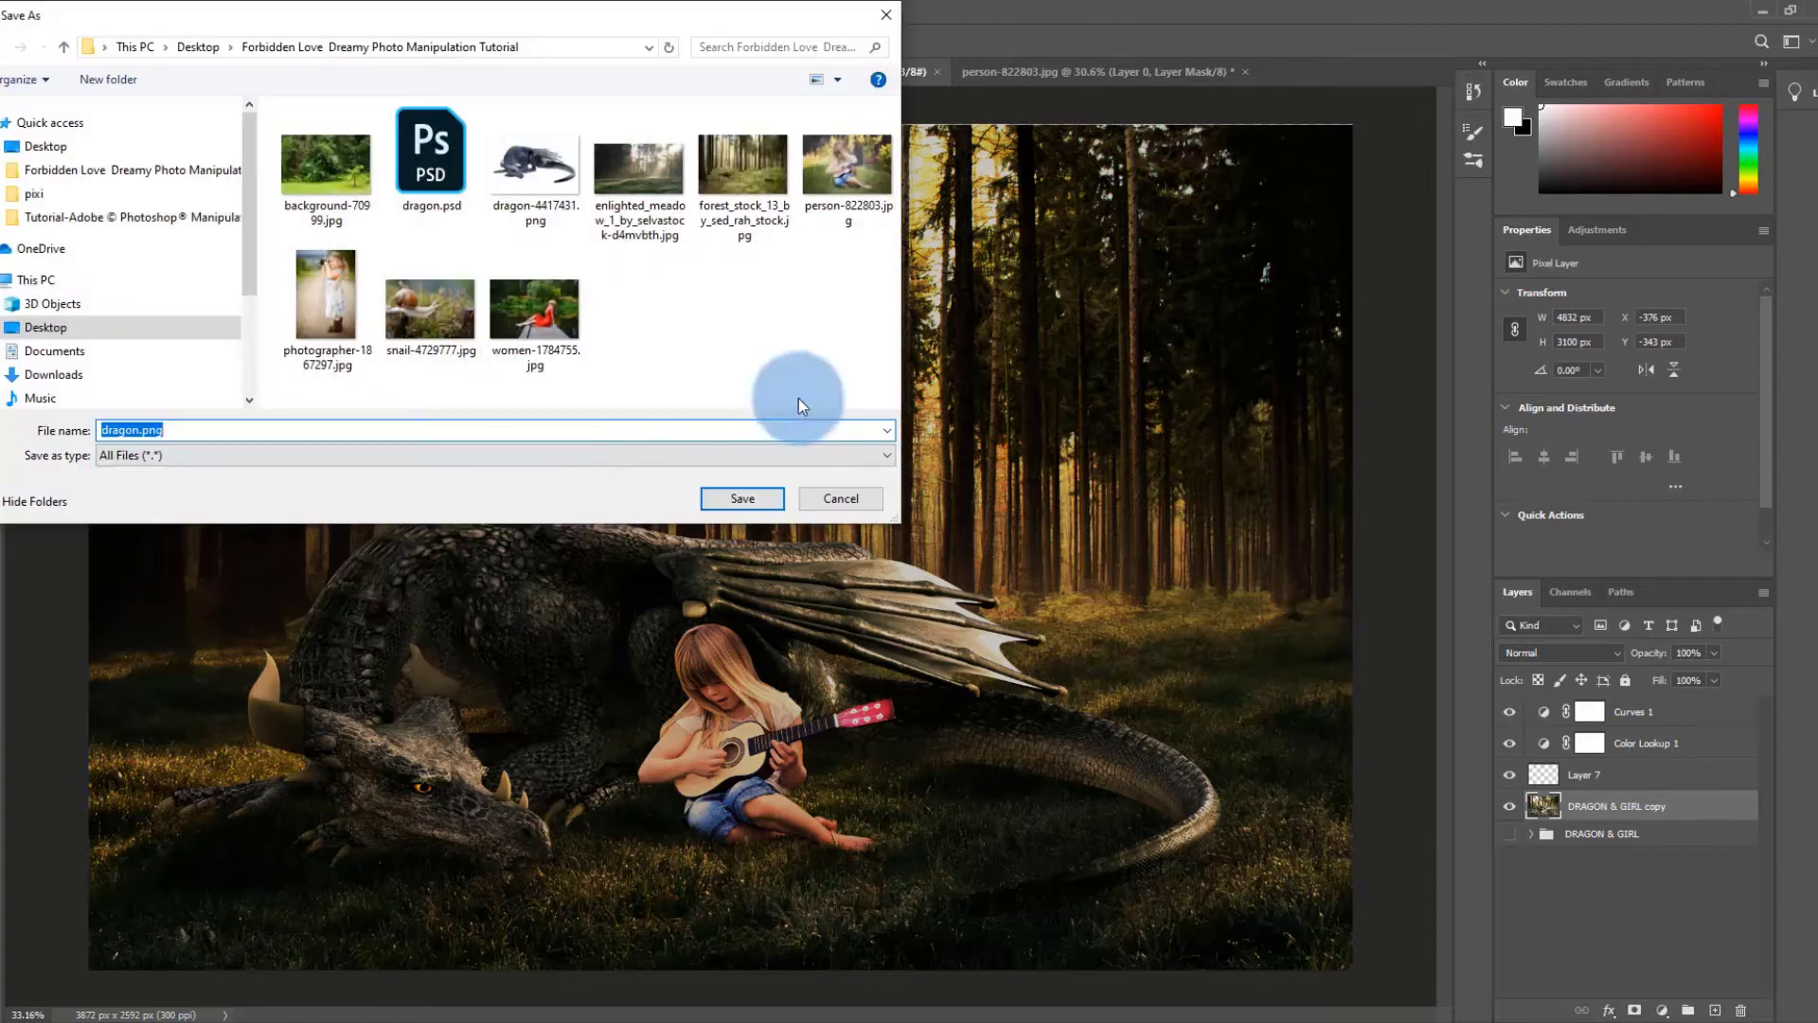
click(151, 457)
click(151, 470)
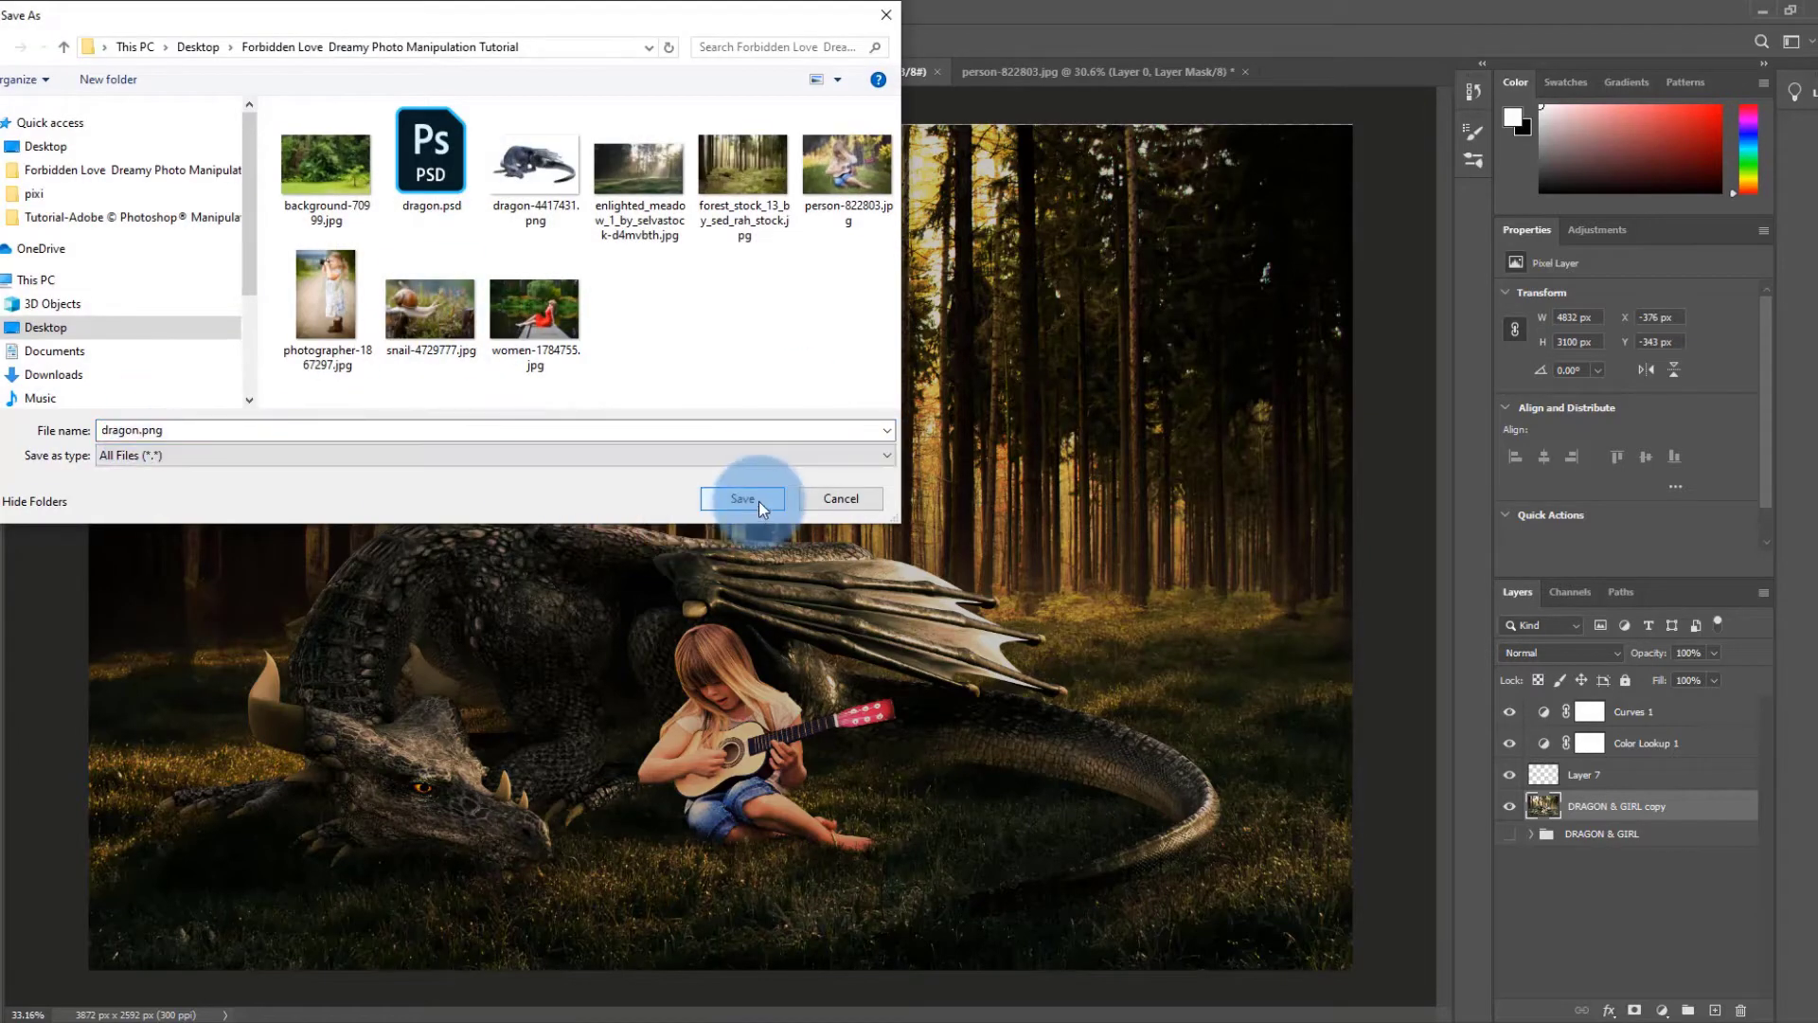
click(758, 501)
- Save a JPEG copy of the image as dragon.jpg in the same folder
click(9, 11)
click(172, 249)
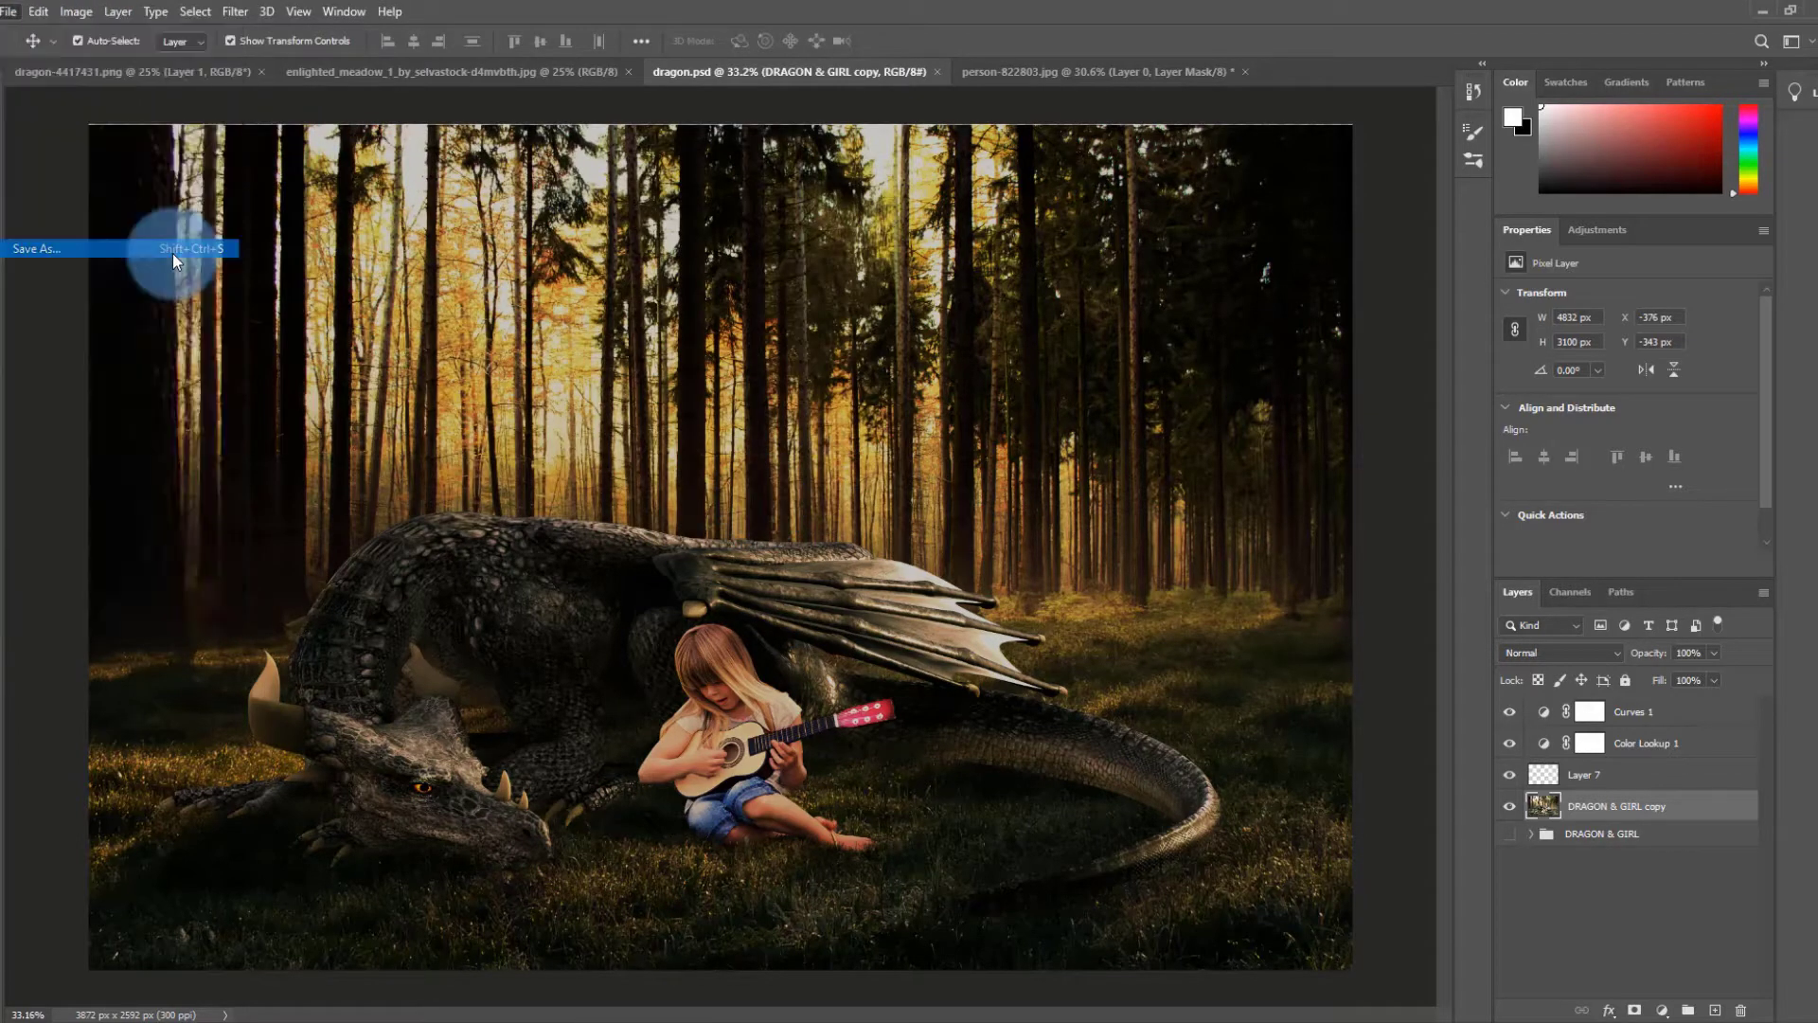
click(322, 456)
click(274, 607)
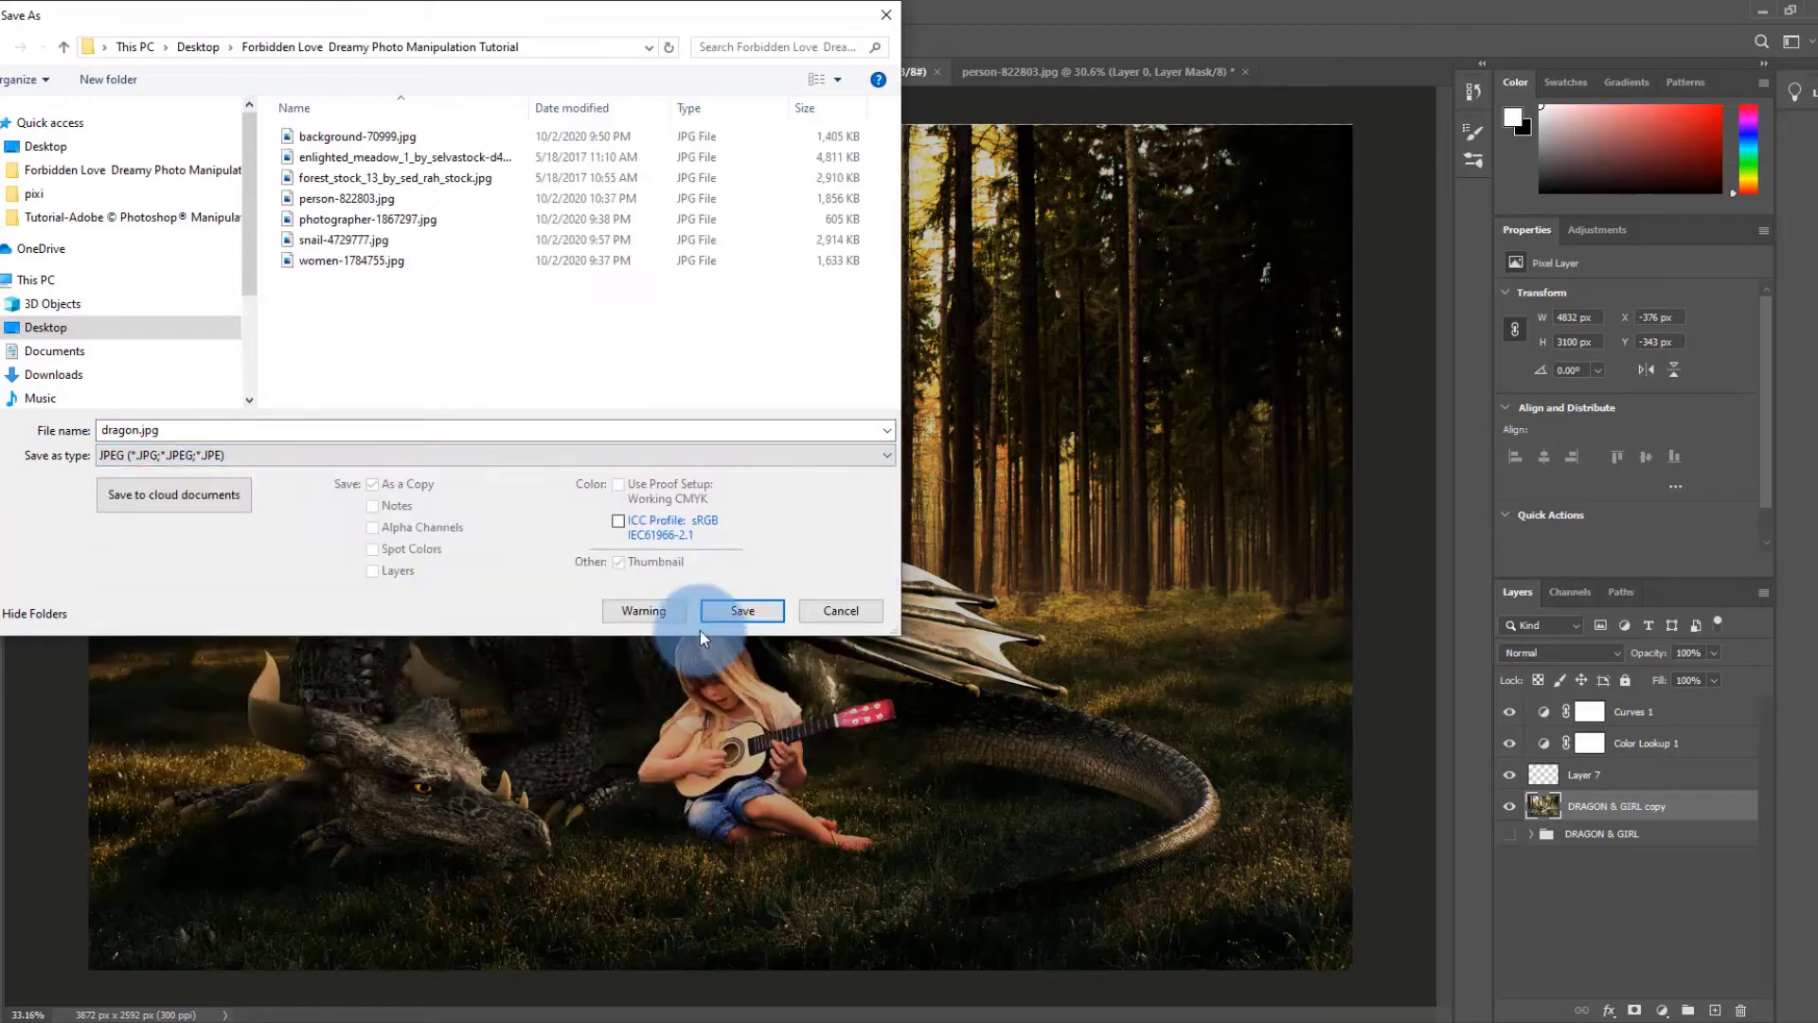
click(709, 611)
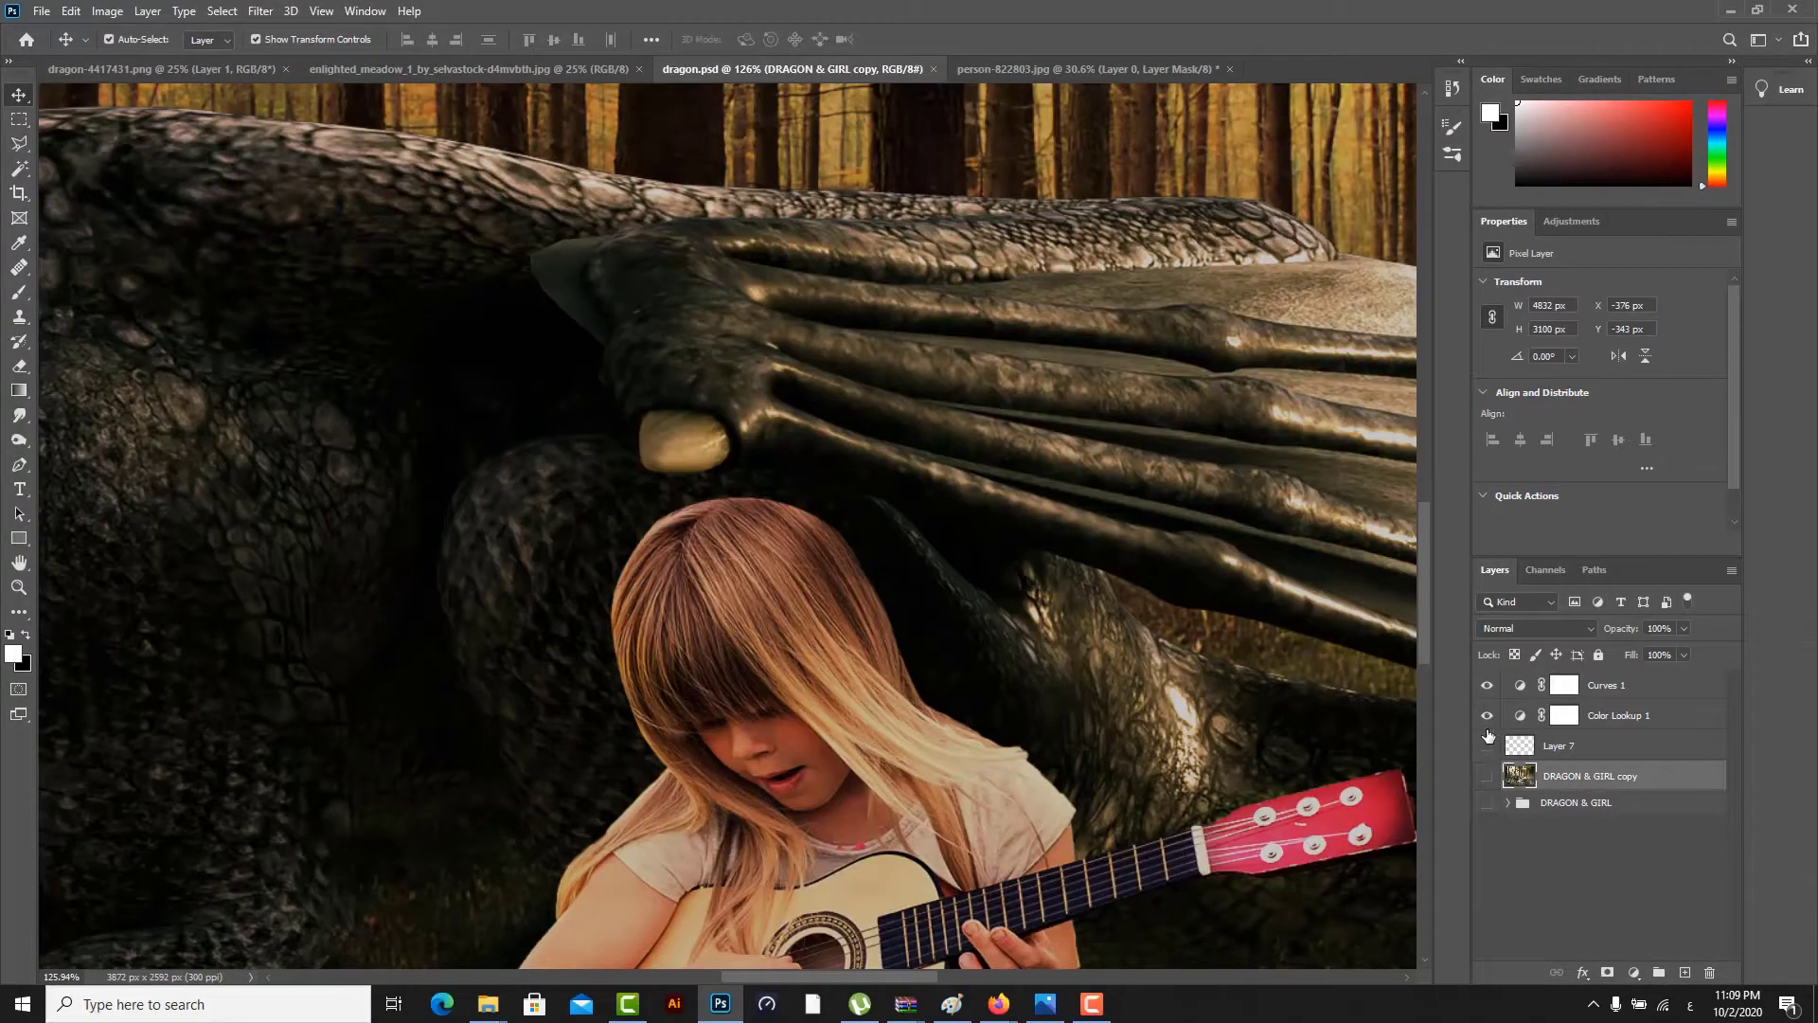
- Show only the original DRAGON & GIRL group and expand it and its nested group down to the individual layers
alt+click(1521, 845)
click(1508, 803)
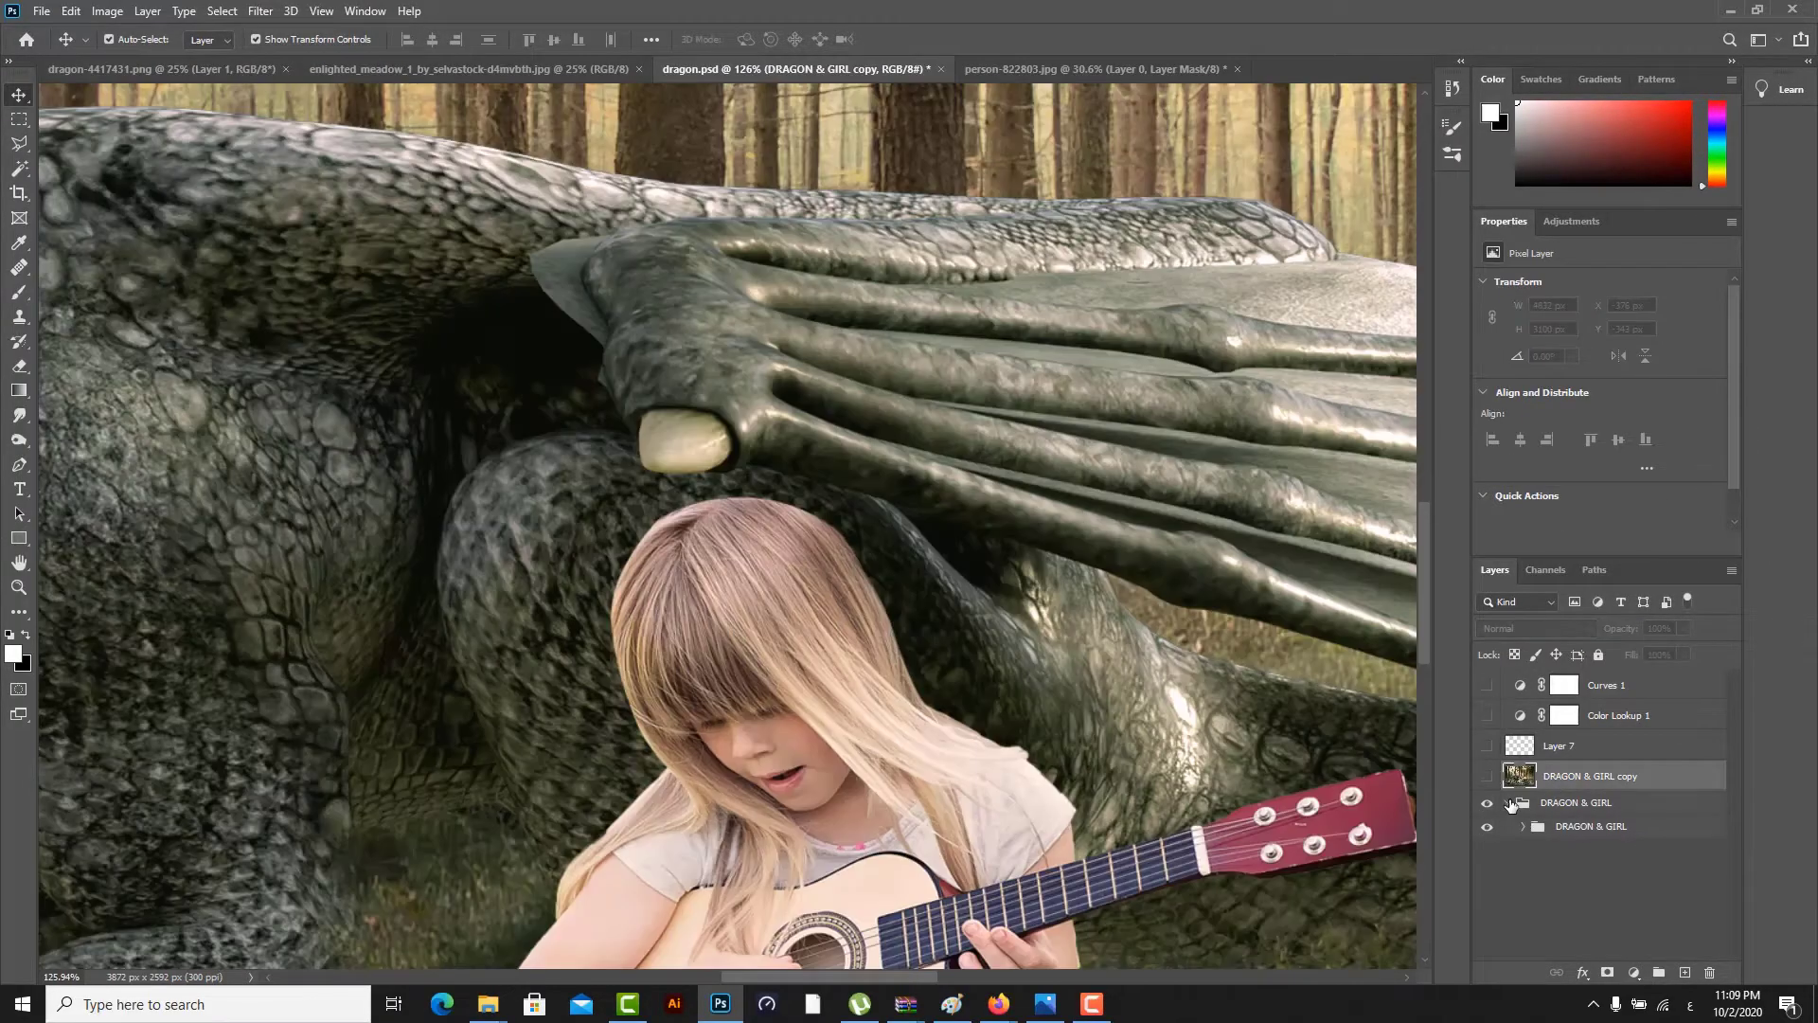
scroll(1136, 760, down, 5)
click(1524, 827)
scroll(1568, 879, down, 1)
scroll(1565, 880, down, 6)
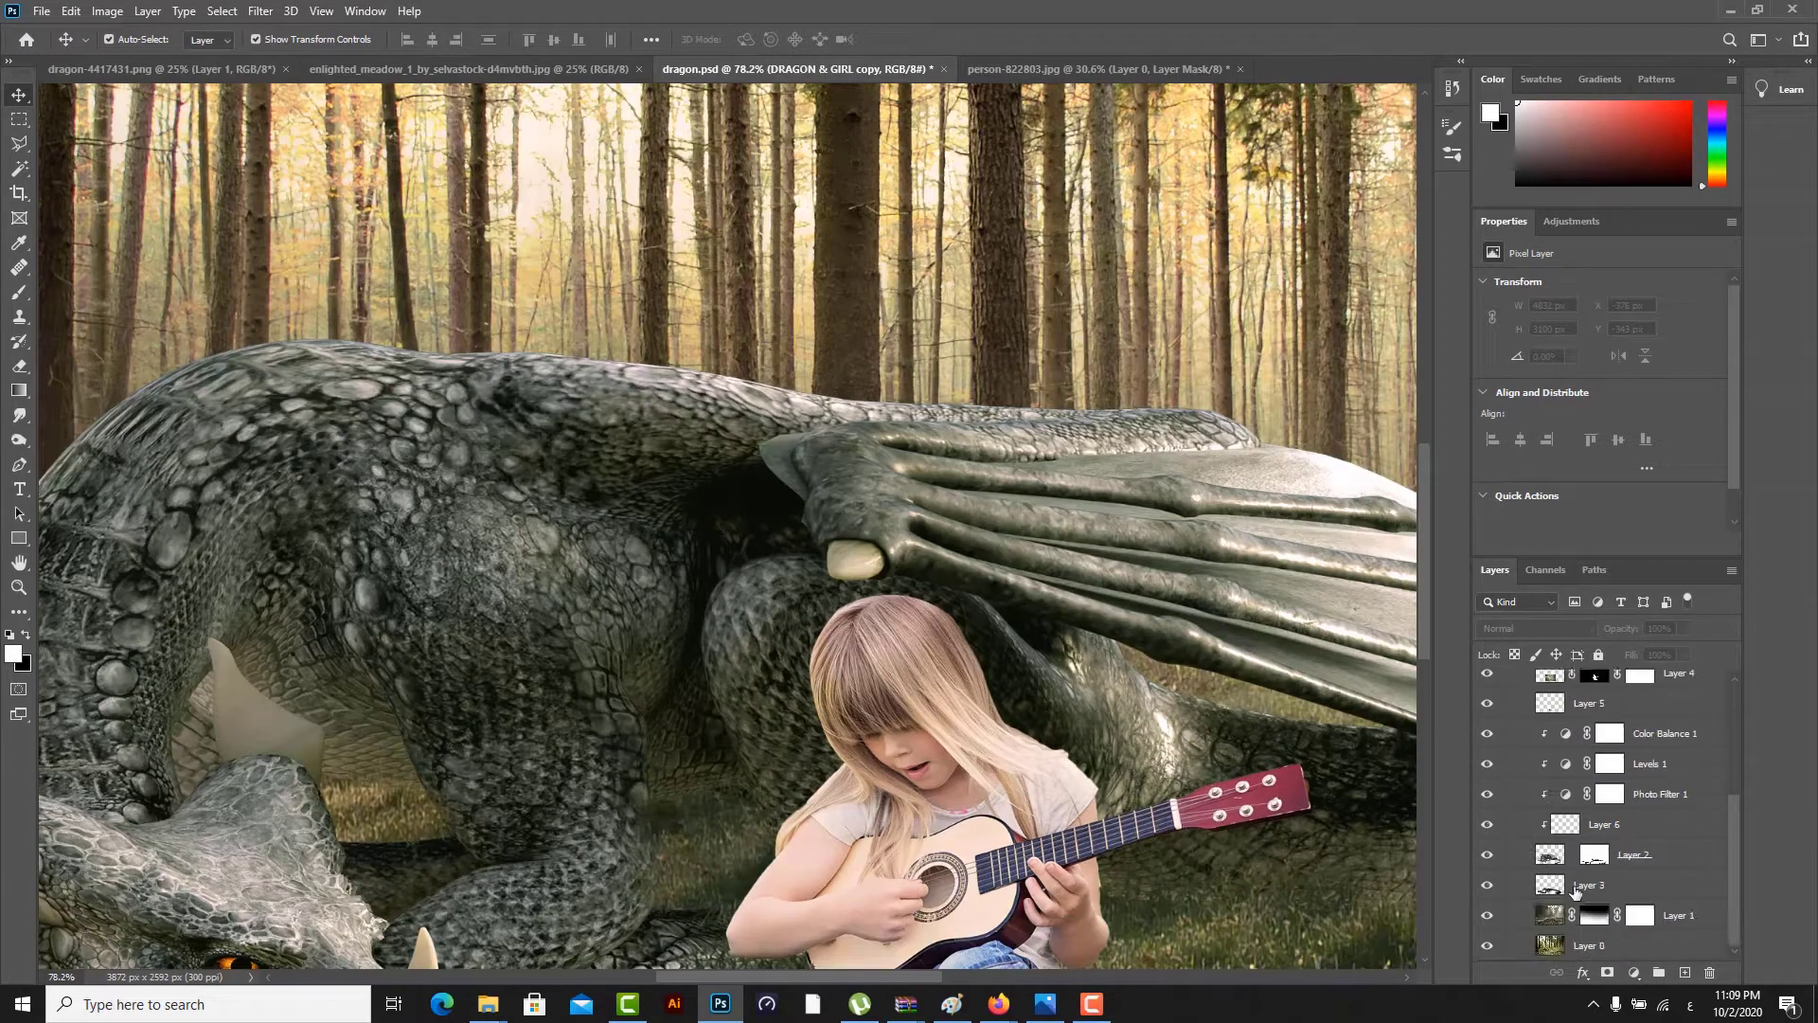
- Toggle the visibility of the layers inside the DRAGON & GIRL group to identify which one holds the girl
click(1487, 855)
click(1486, 855)
click(1488, 827)
scroll(1515, 777, up, 3)
scroll(1578, 824, down, 3)
click(1487, 883)
click(1487, 883)
click(1486, 882)
click(1488, 828)
click(1488, 828)
click(1488, 675)
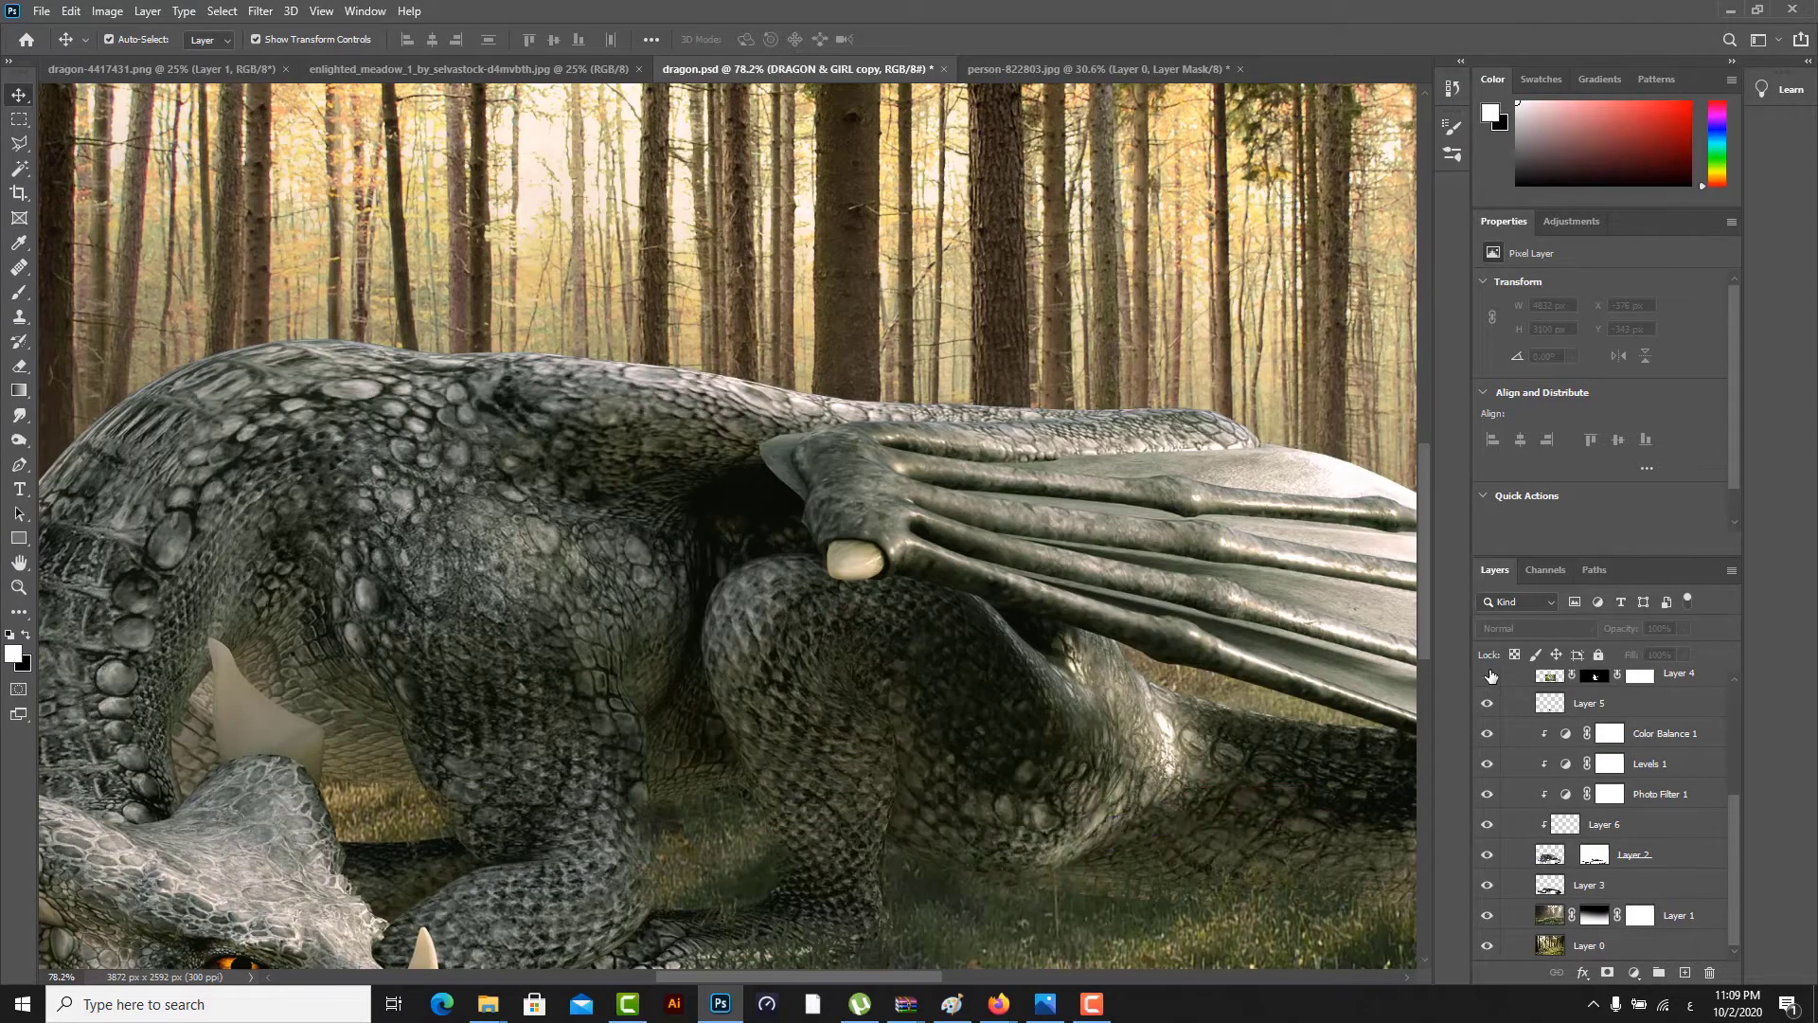
click(1488, 674)
- Select the layer mask of Layer 4 and open it in Select and Mask, framed on the girl's hair
click(1065, 763)
scroll(1065, 762, up, 11)
scroll(1061, 758, down, 1)
scroll(950, 675, up, 6)
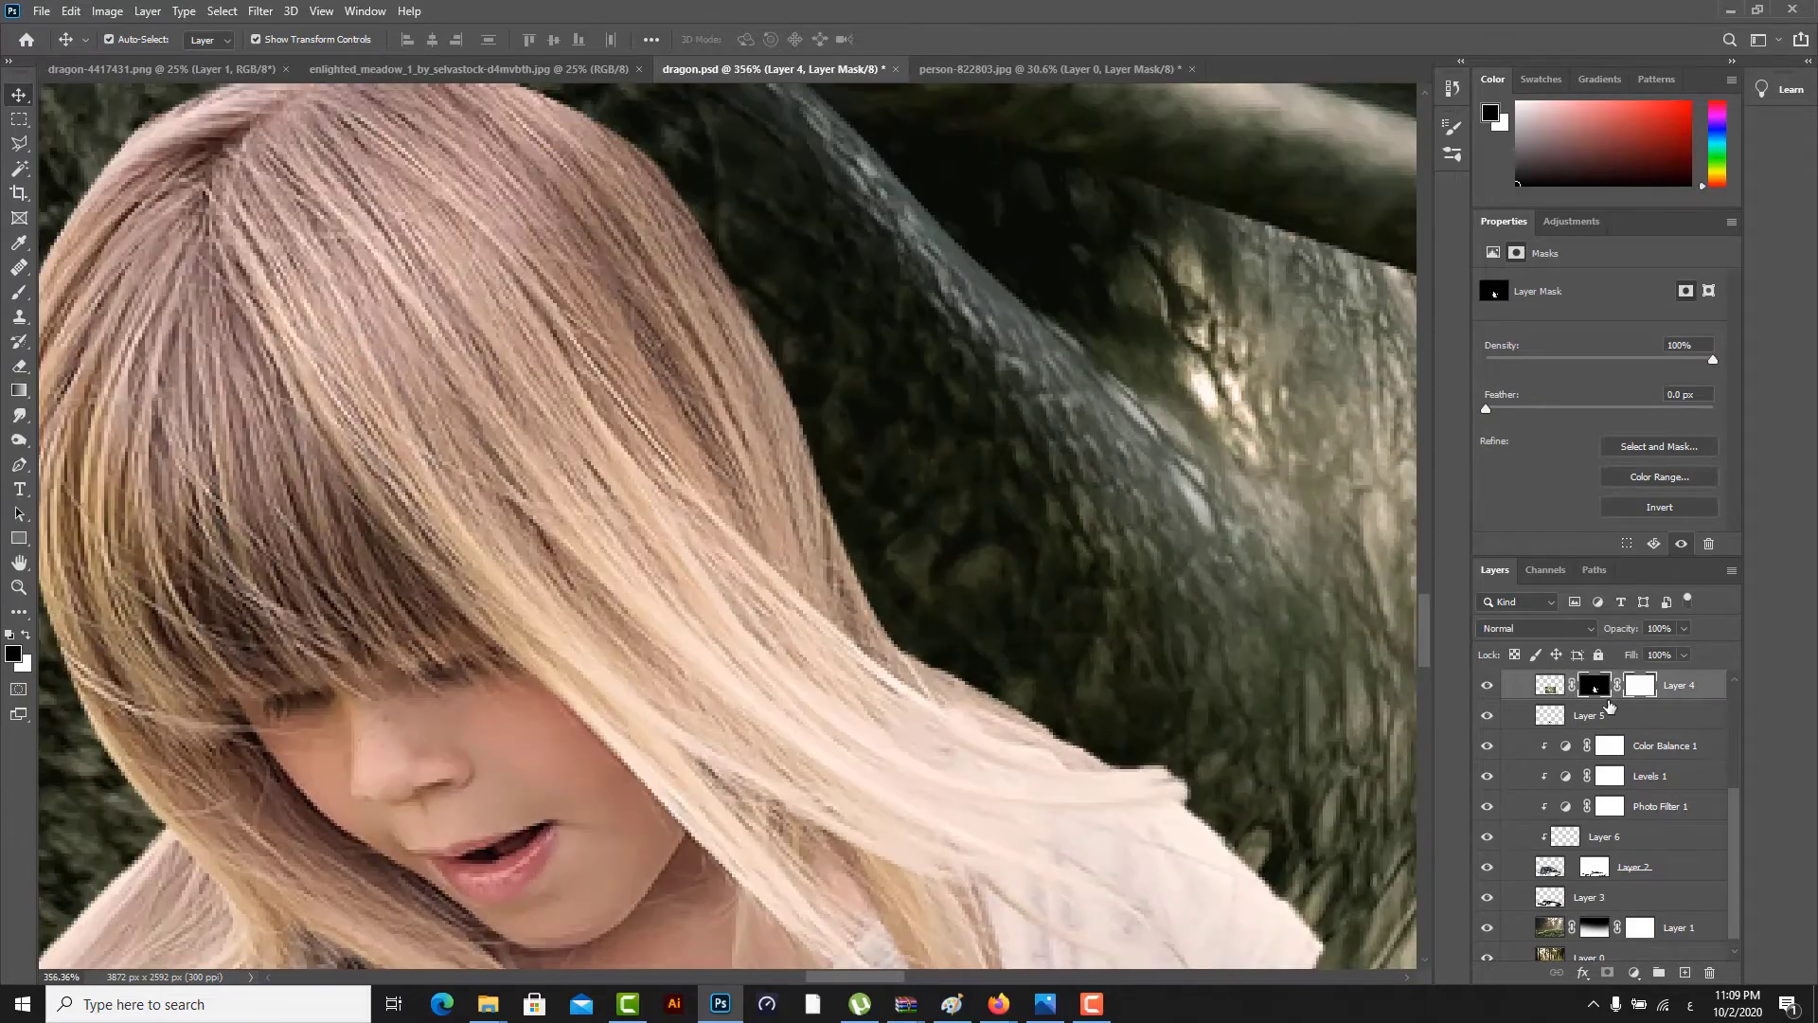
key(m)
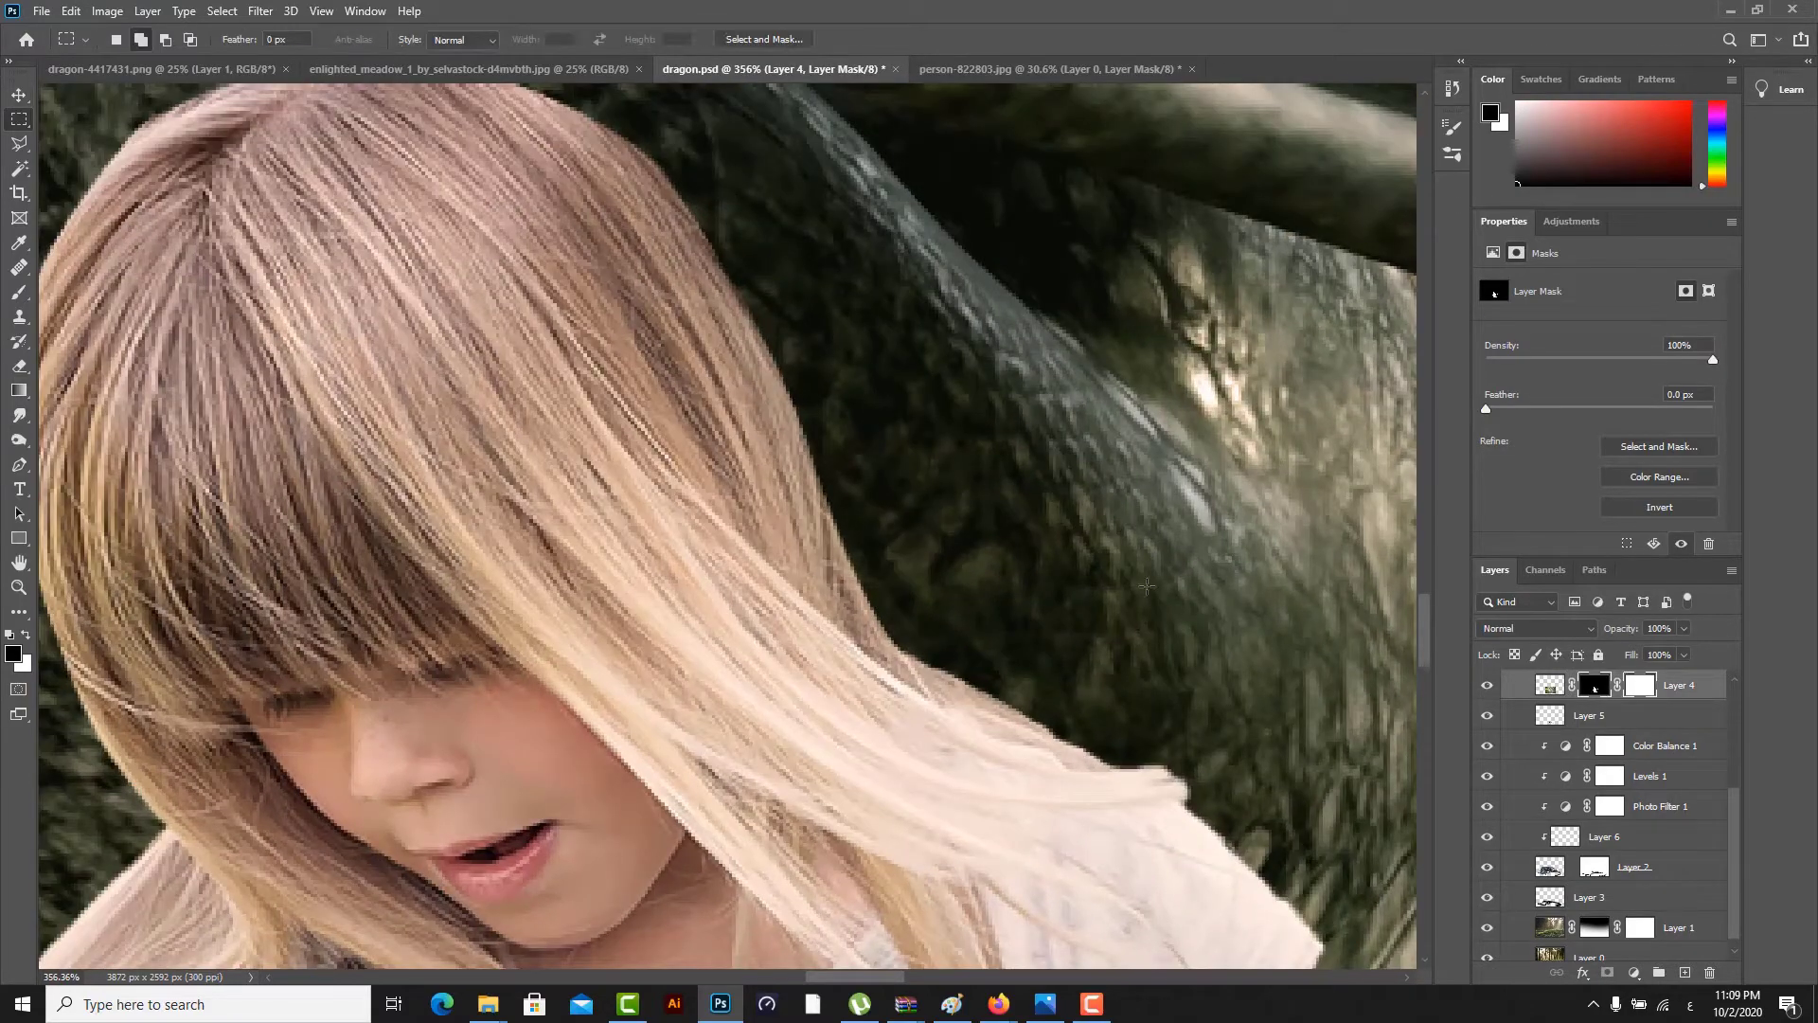
click(793, 40)
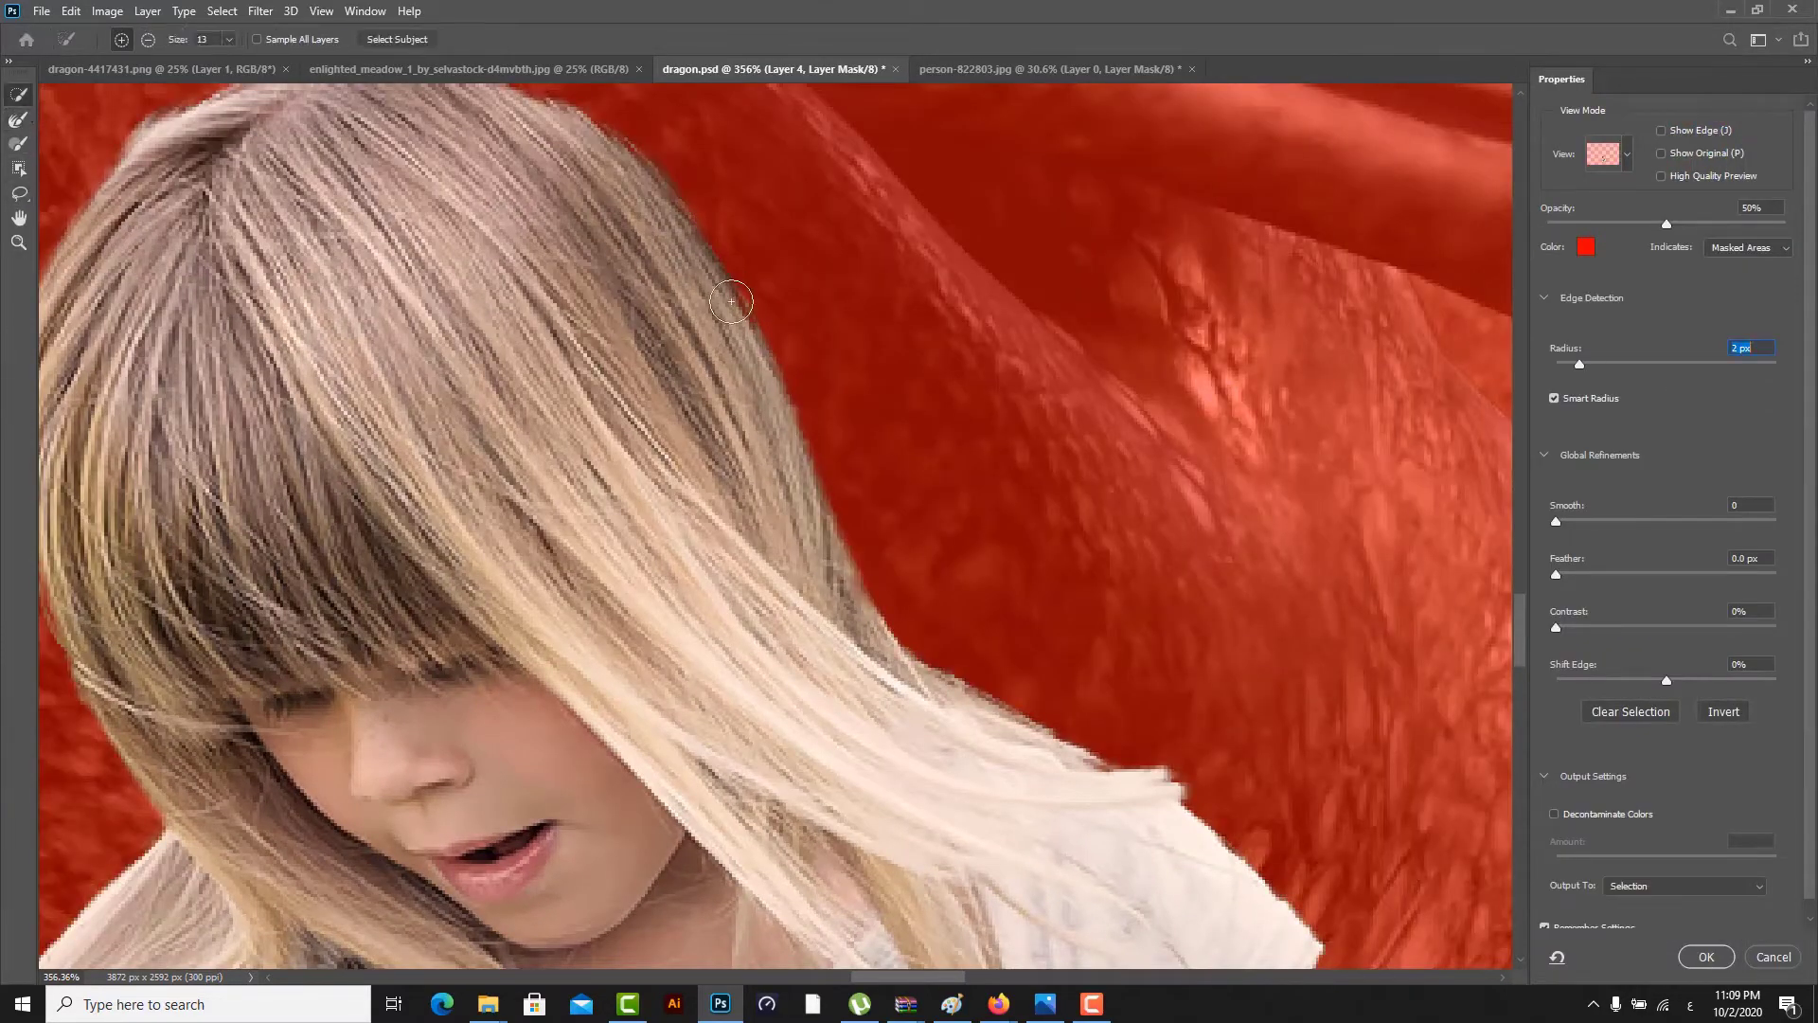
- Reduce the Quick Selection brush size to 9 and add missing parts along the edges of the girl's hair and shoulder
mouse_move(734, 300)
mouse_down()
mouse_move(786, 404)
mouse_move(791, 471)
mouse_up()
key(ctrl+z)
drag(229, 39, 223, 58)
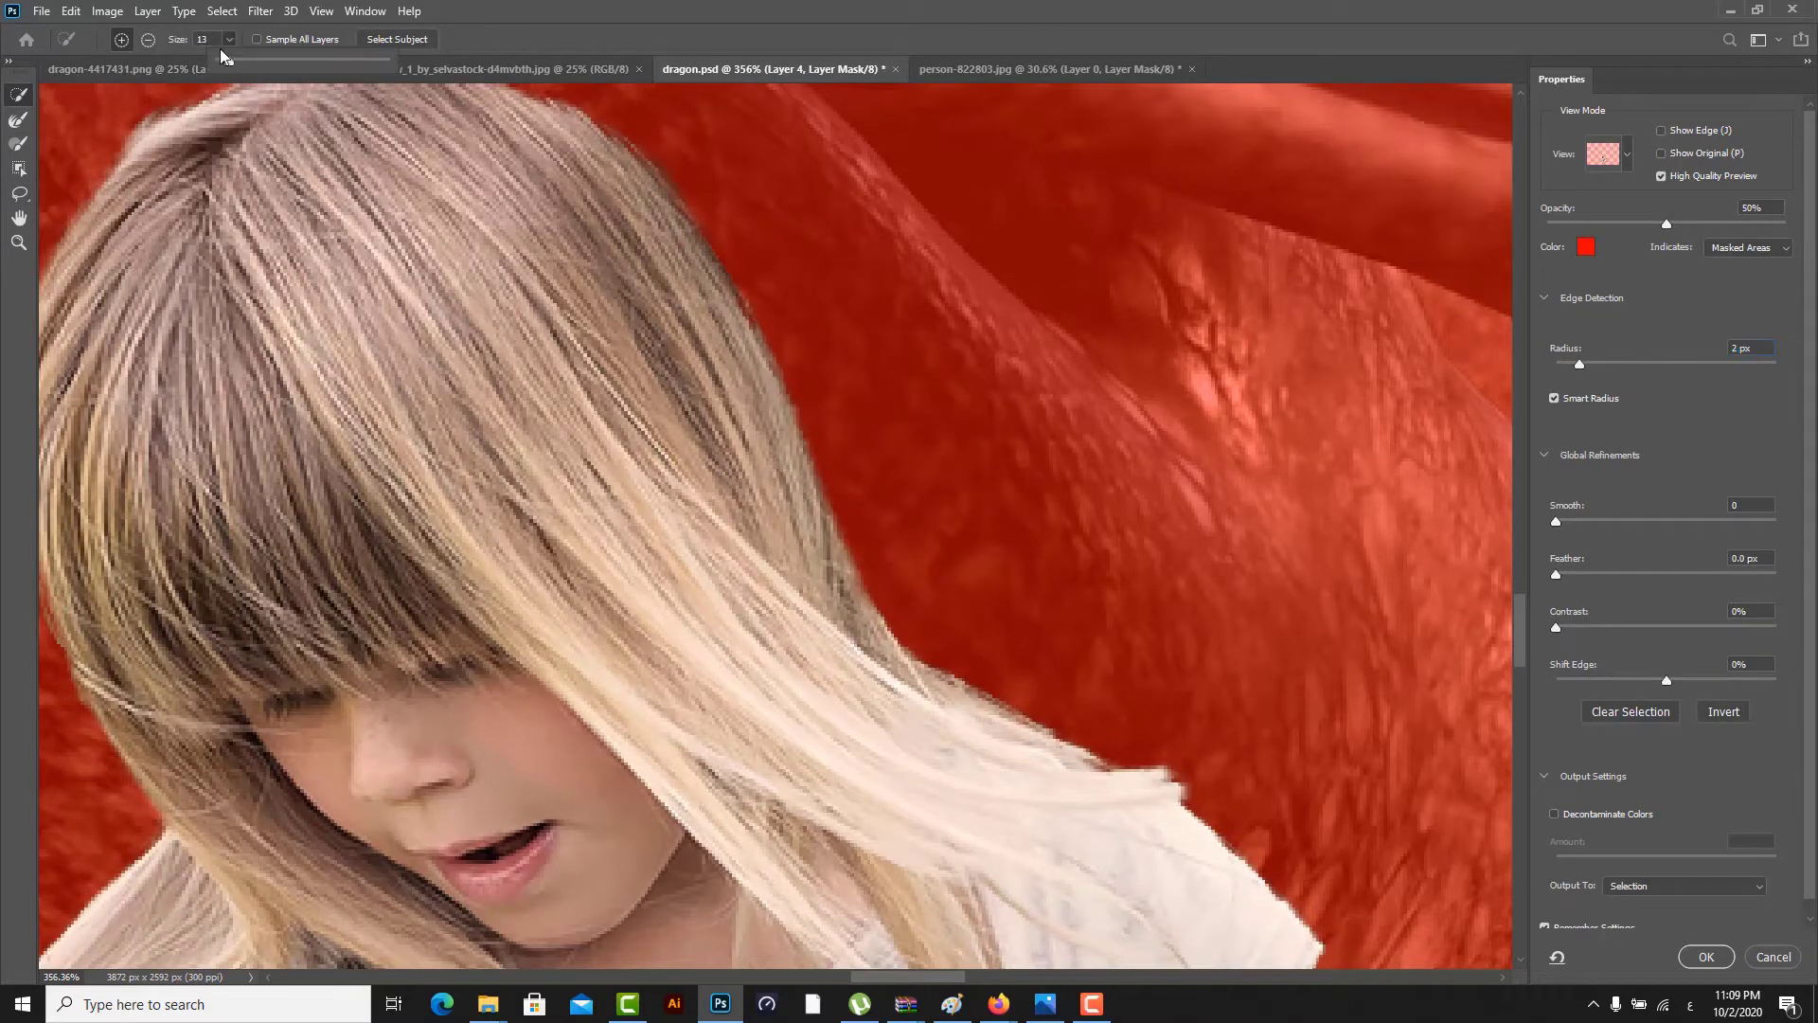
click(980, 706)
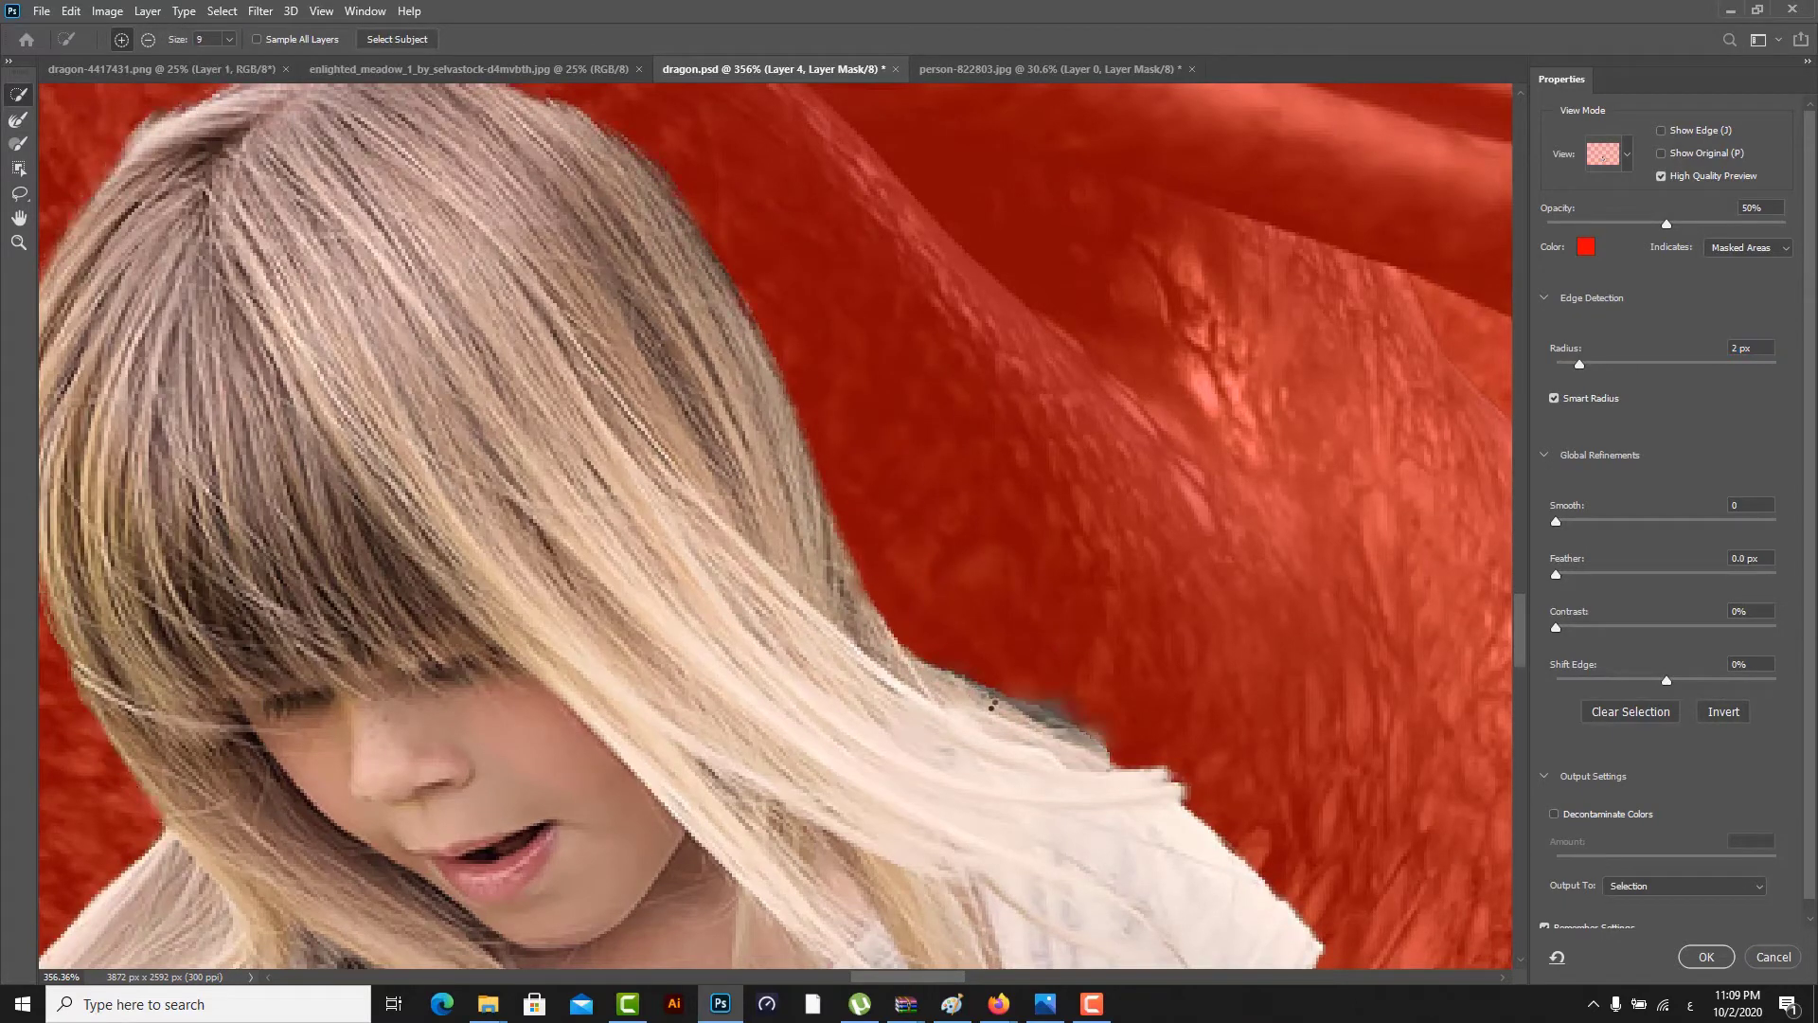
scroll(1148, 730, down, 4)
mouse_move(471, 311)
mouse_down()
mouse_move(431, 343)
mouse_move(404, 411)
mouse_move(378, 621)
mouse_move(435, 751)
mouse_move(452, 715)
mouse_up()
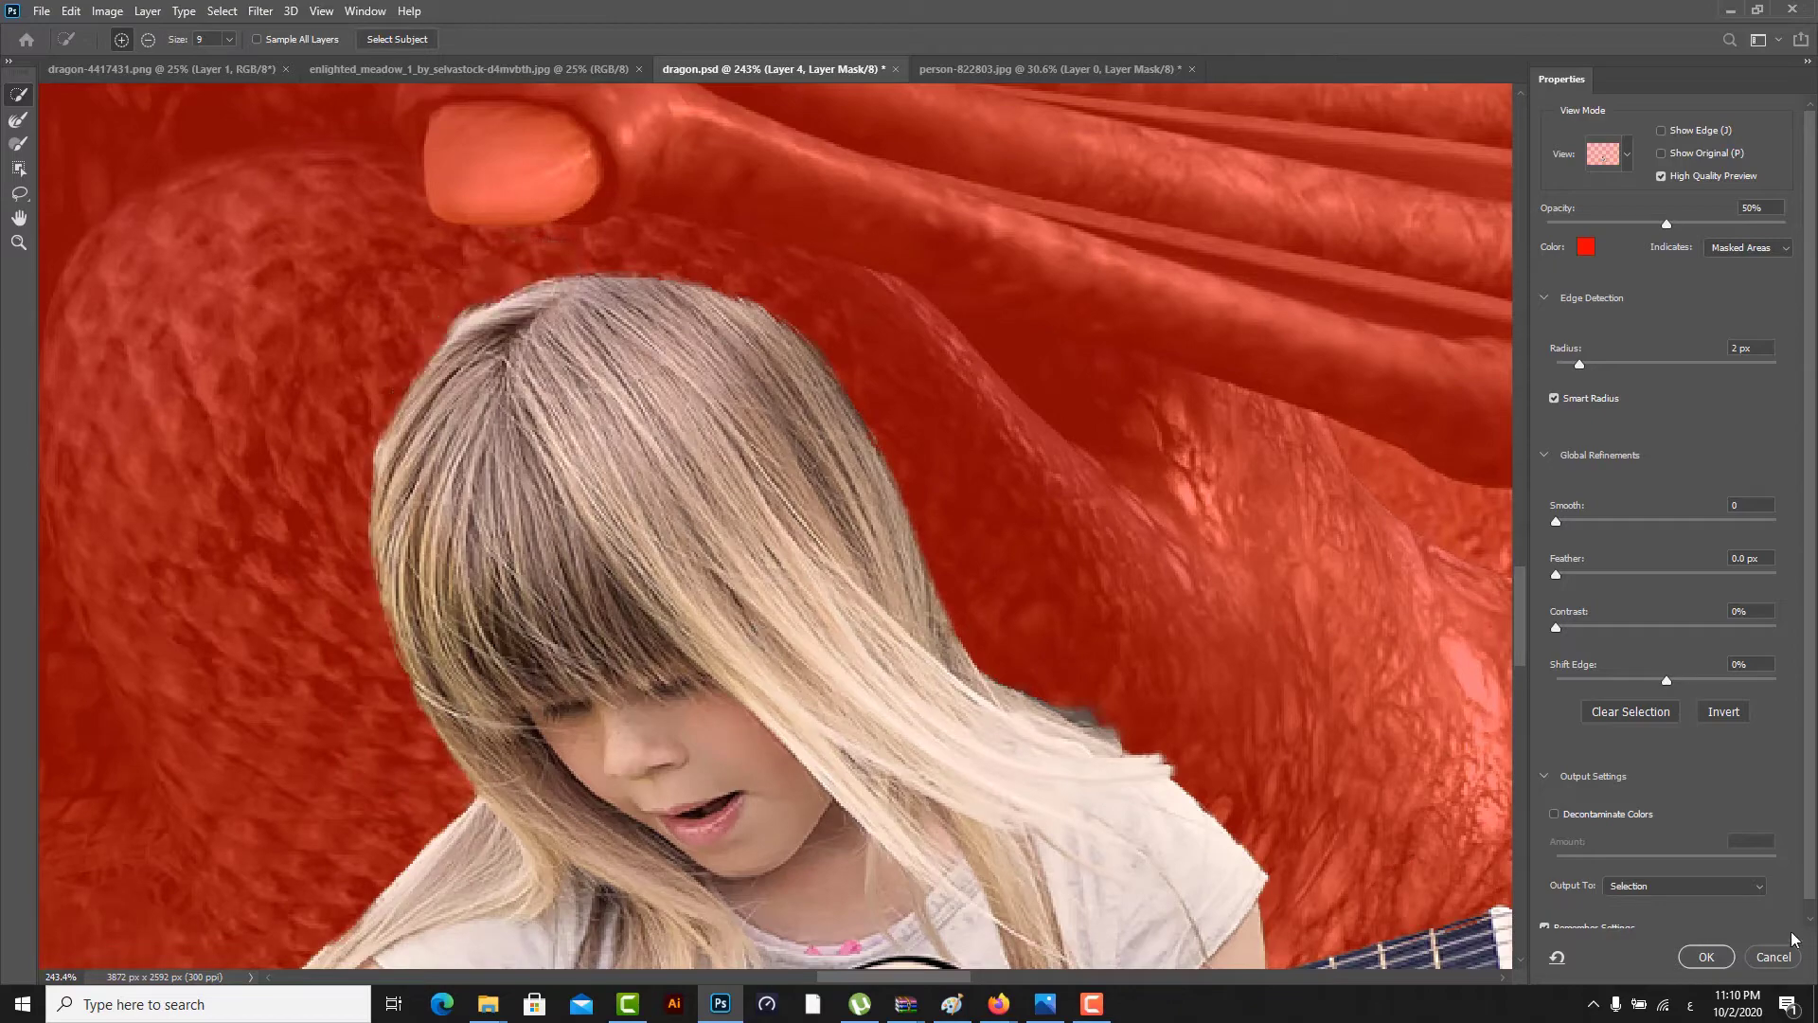
- Output the refined edge of the girl to a layer mask and check the result around her hair
click(1684, 885)
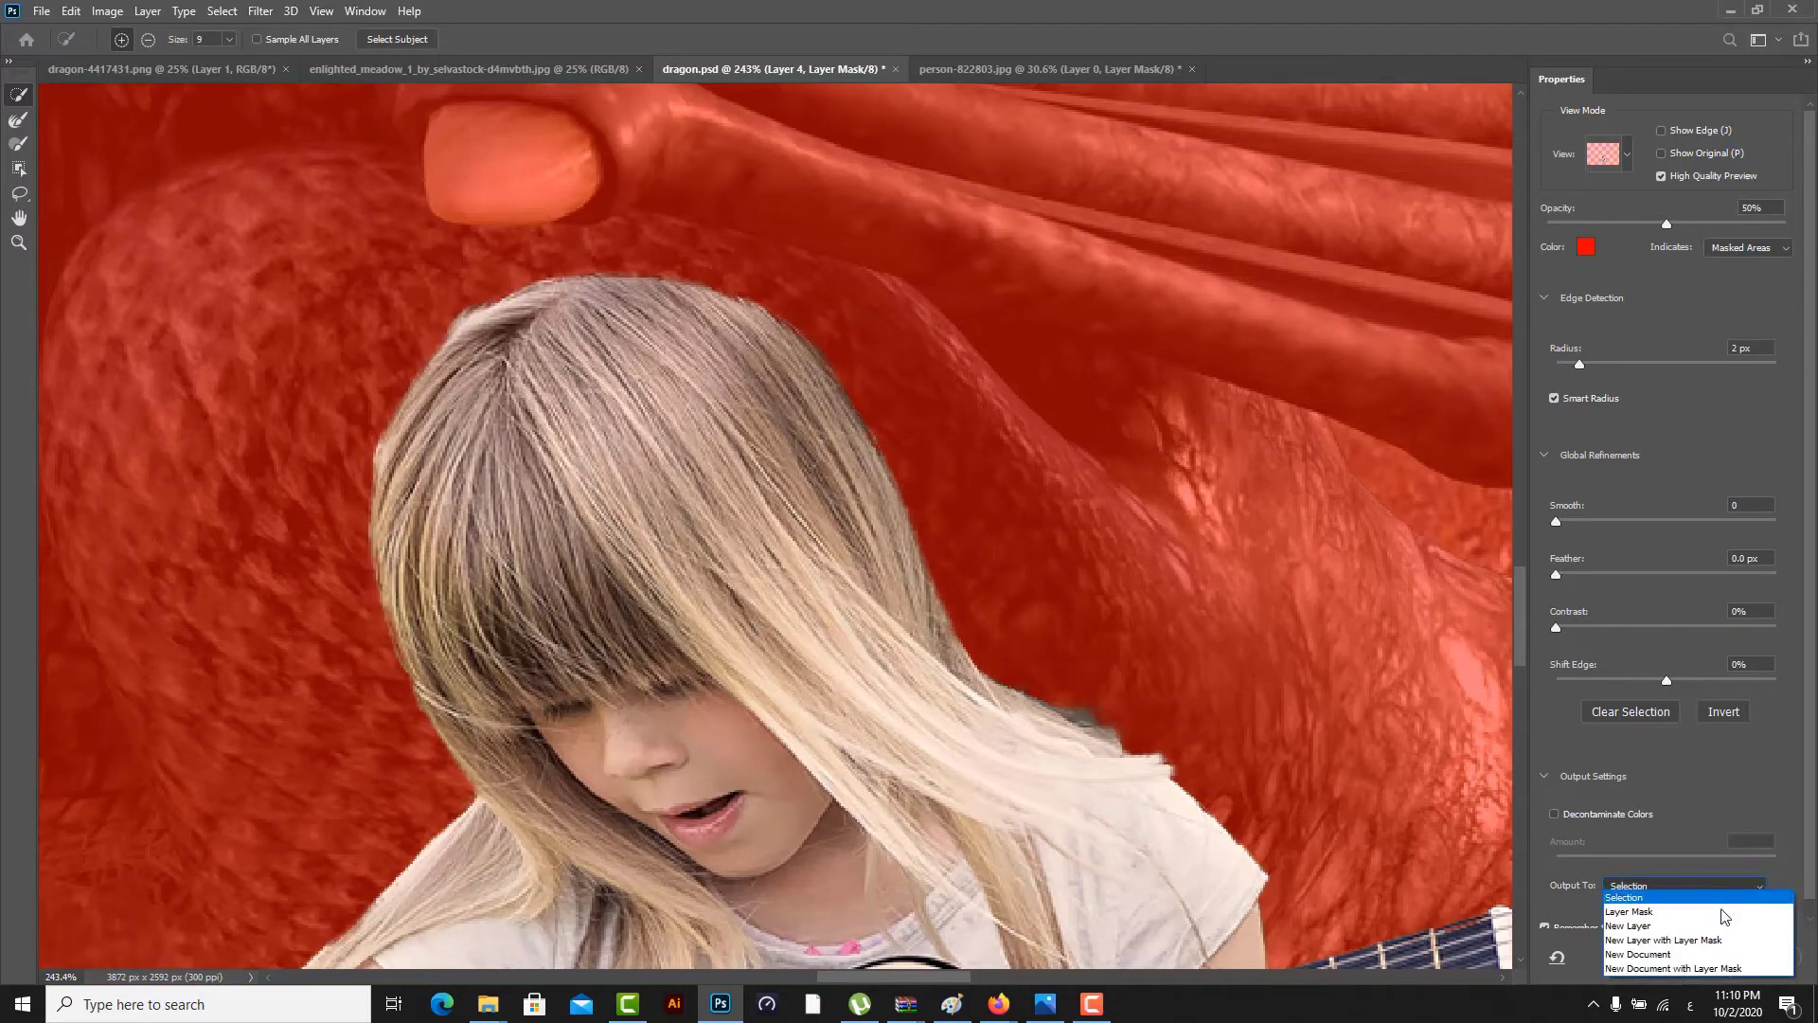
click(1671, 941)
click(1705, 958)
scroll(712, 381, down, 7)
scroll(966, 606, up, 8)
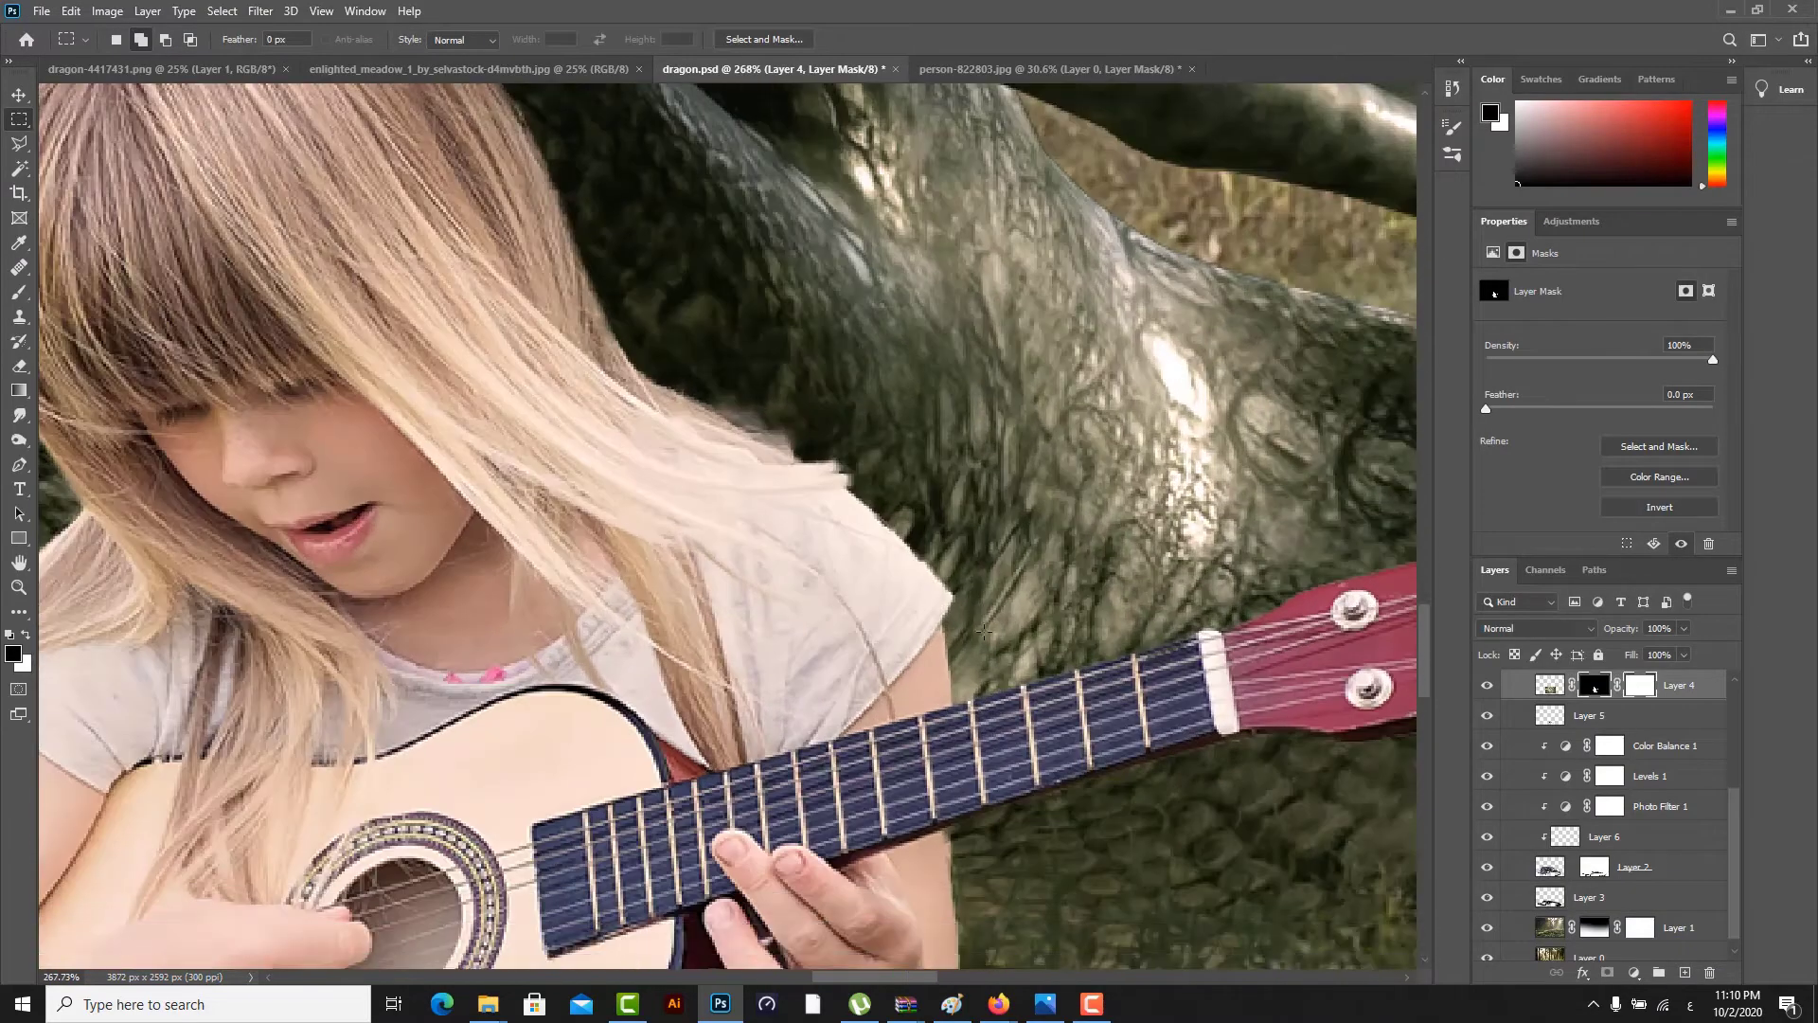
scroll(1221, 568, down, 2)
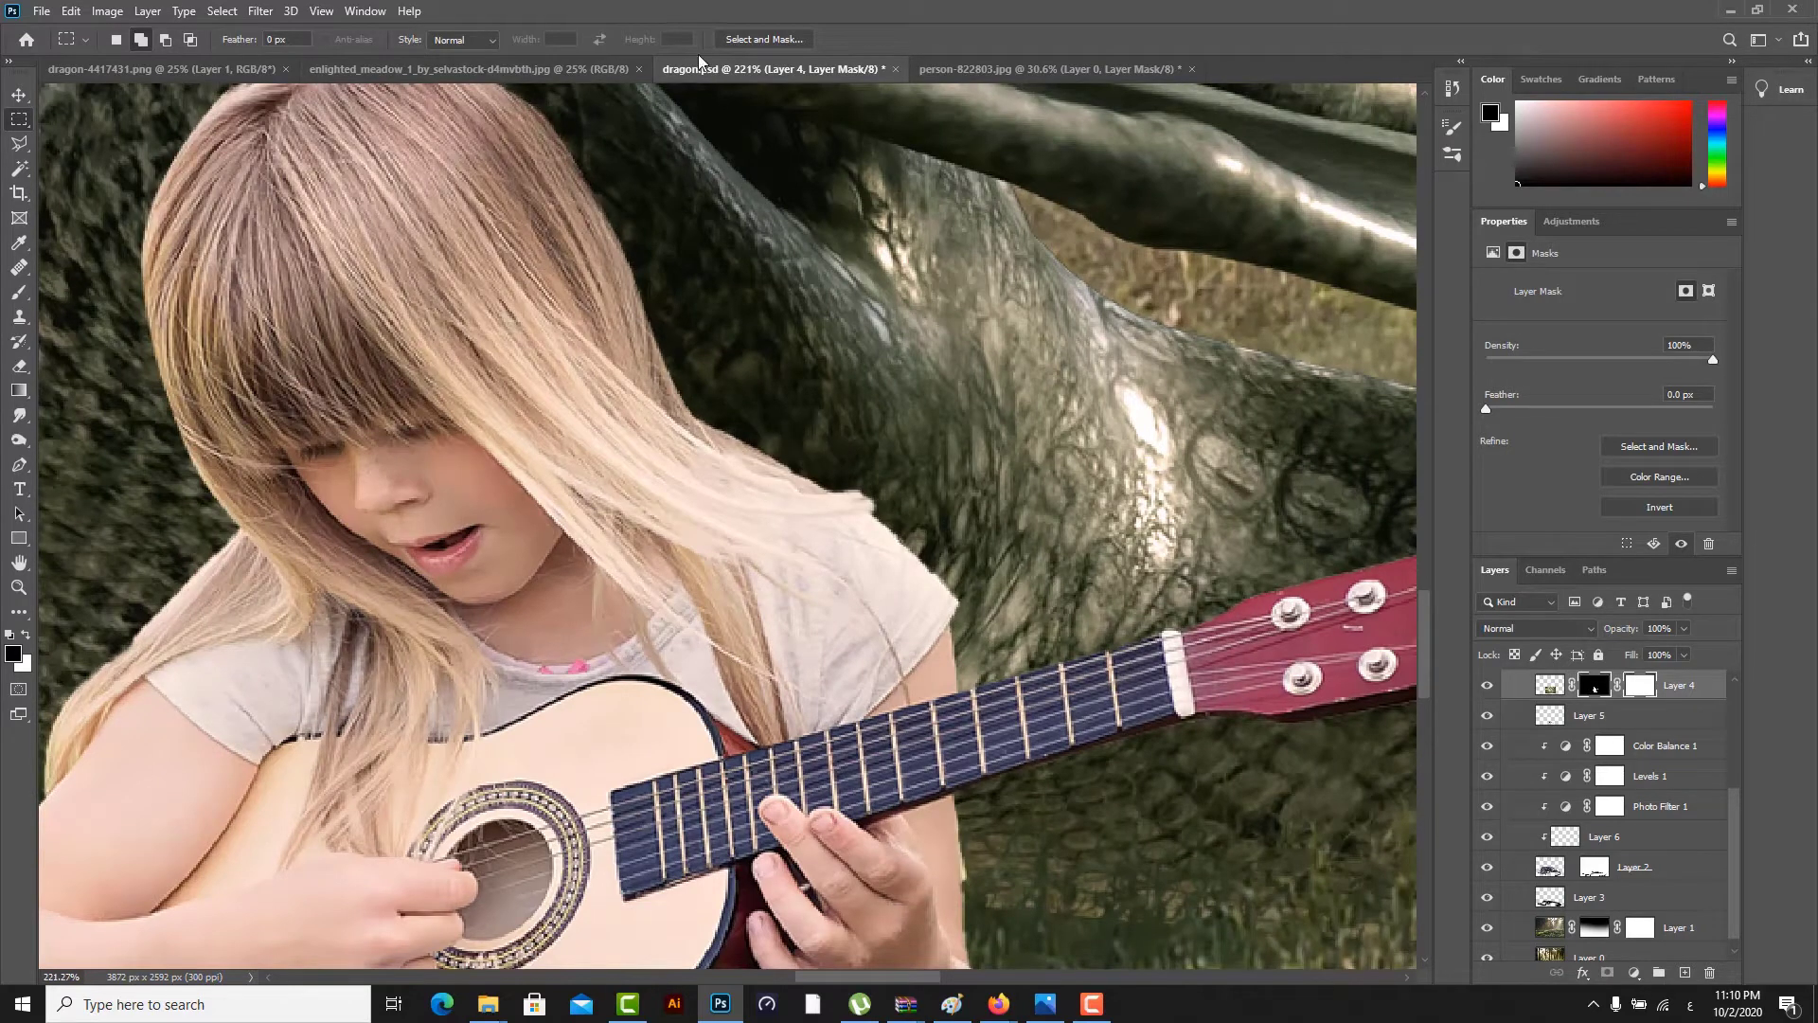
- Reopen Select and Mask for Layer 4 and brush along the hair sides and crown with the Refine Edge Brush
click(764, 38)
click(18, 120)
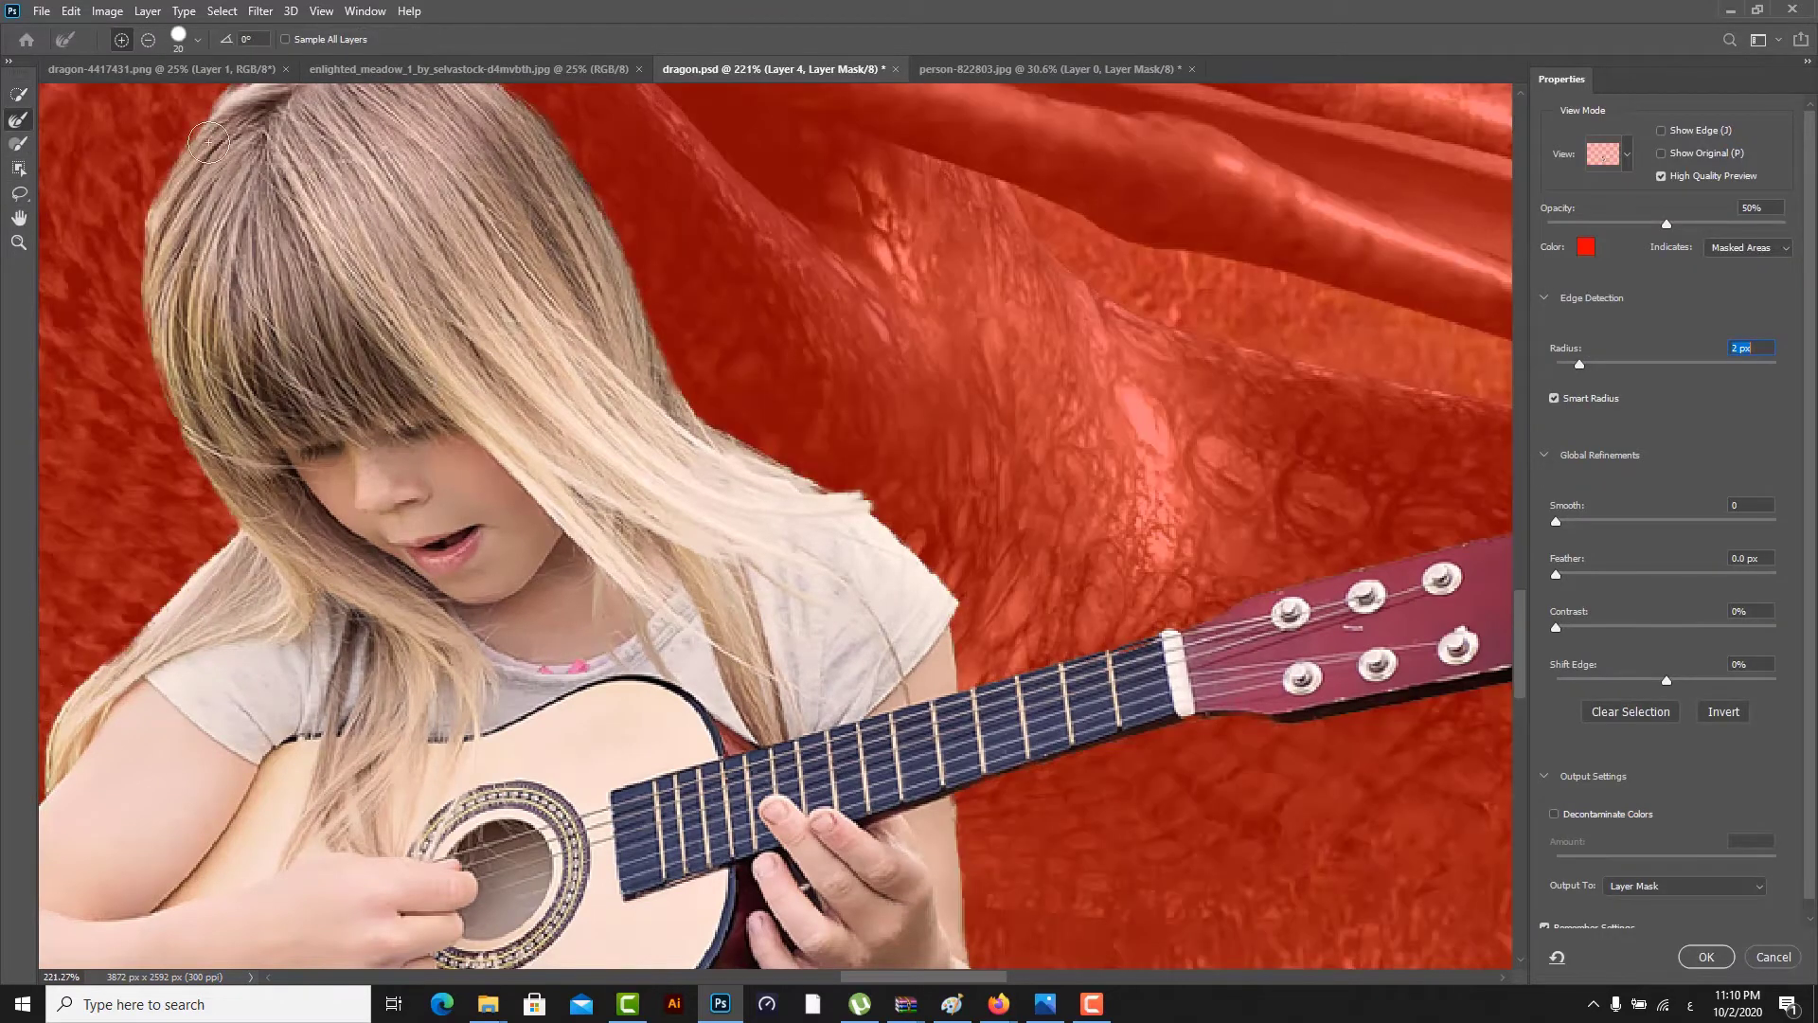
mouse_move(219, 505)
mouse_down()
mouse_move(136, 361)
mouse_move(126, 201)
mouse_up()
mouse_move(778, 449)
mouse_down()
mouse_move(838, 497)
mouse_move(904, 489)
mouse_up()
drag(689, 390, 562, 150)
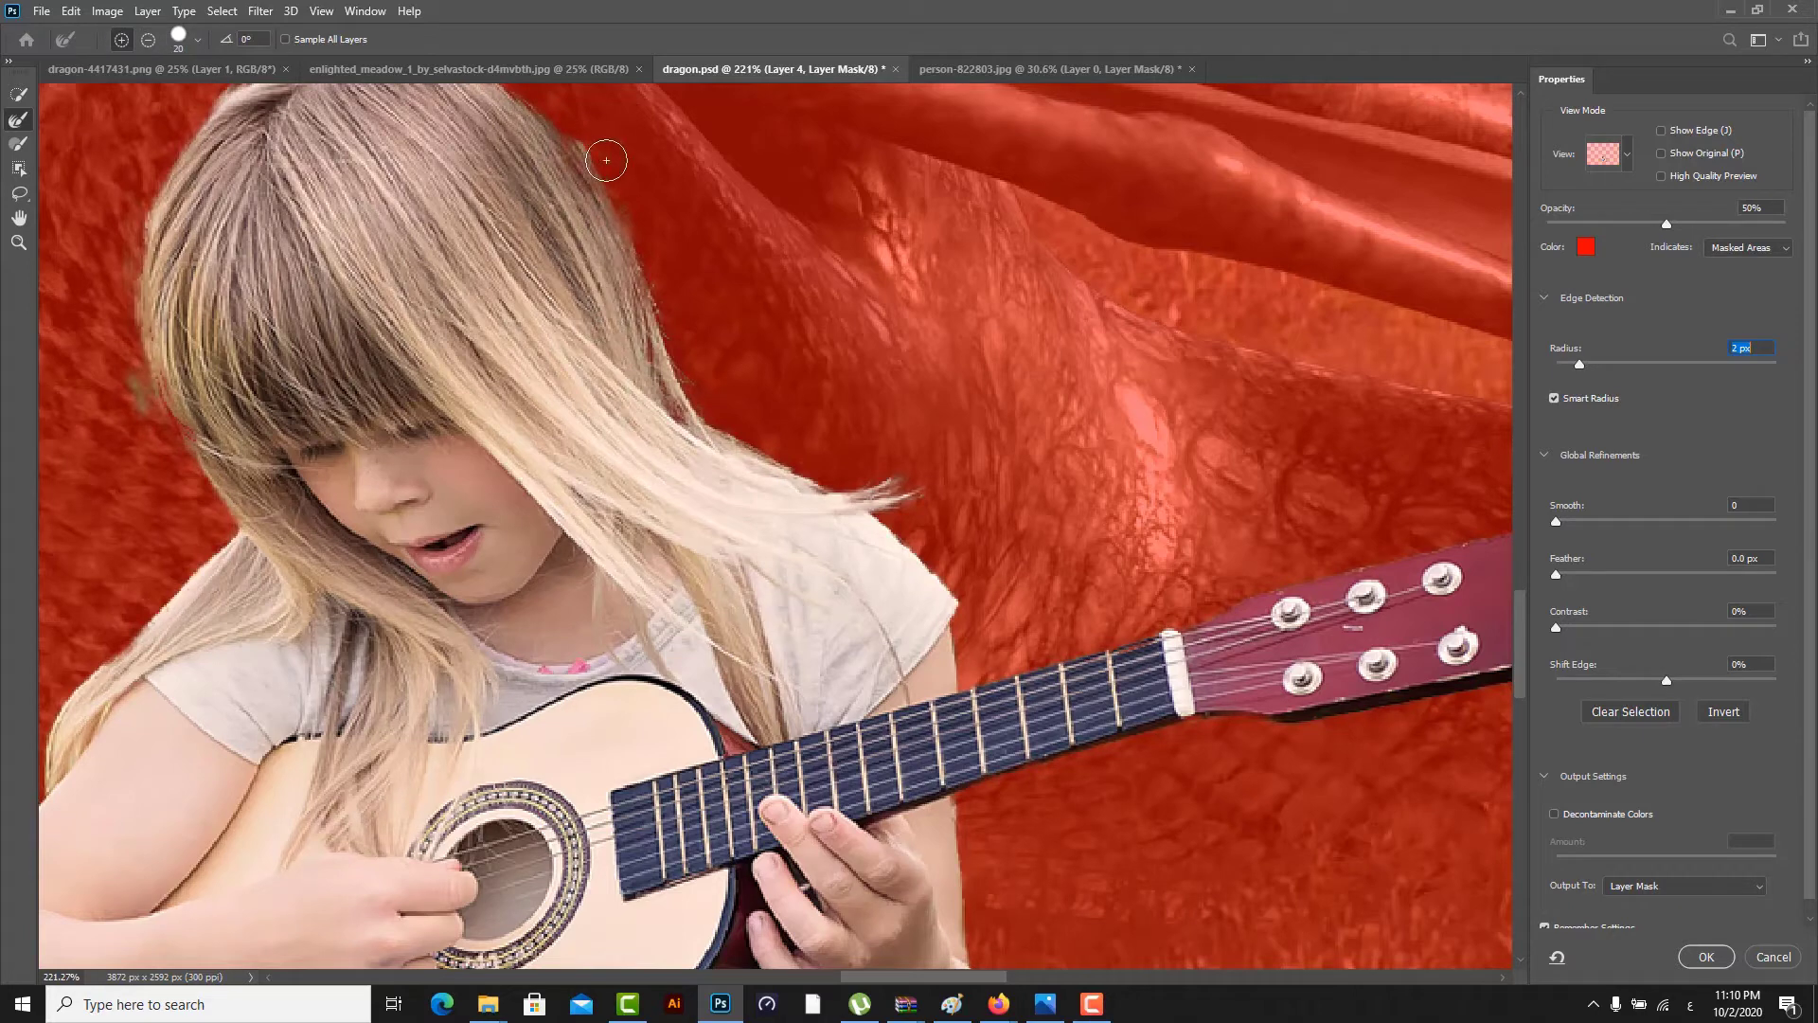
scroll(312, 434, up, 4)
mouse_move(579, 477)
mouse_down()
mouse_move(554, 449)
mouse_move(381, 396)
mouse_move(242, 385)
mouse_move(430, 366)
mouse_move(580, 446)
mouse_move(599, 516)
mouse_move(532, 428)
mouse_move(452, 382)
mouse_move(292, 367)
mouse_move(220, 419)
mouse_up()
- Subtract the unwanted background patches around the girl's head from the mask with the Quick Selection tool
click(19, 96)
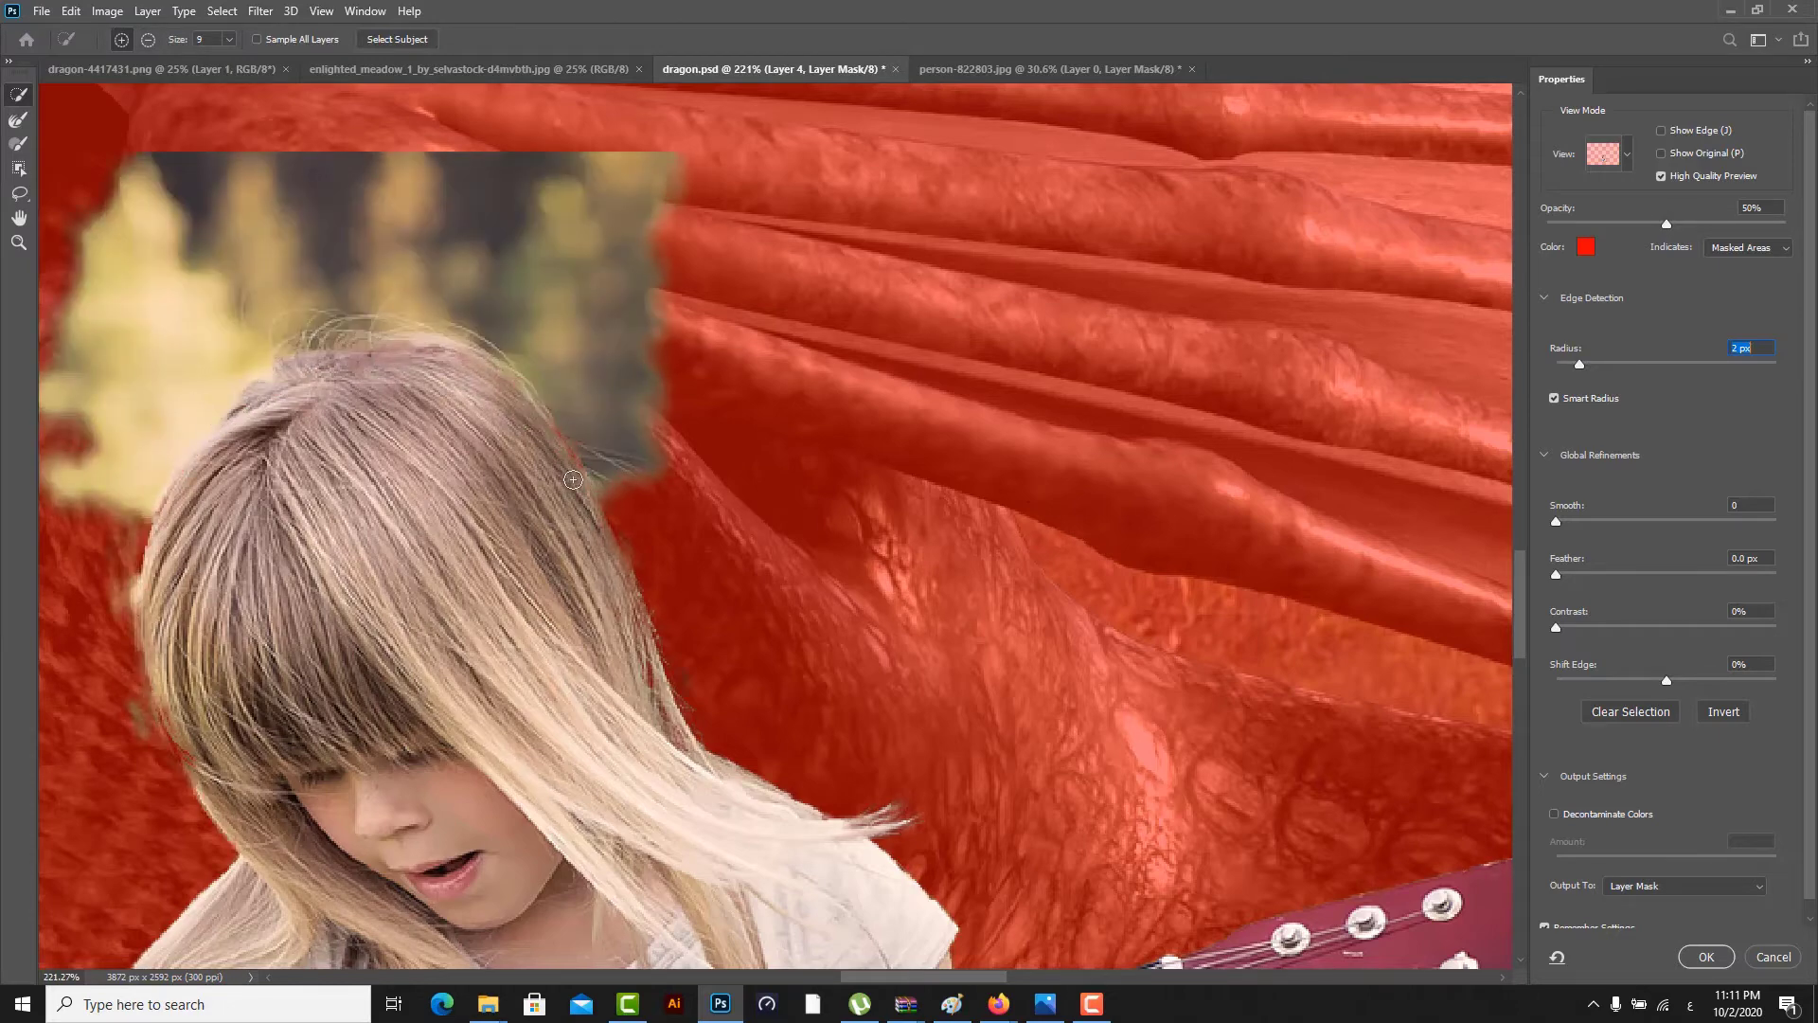
click(147, 39)
drag(562, 185, 173, 171)
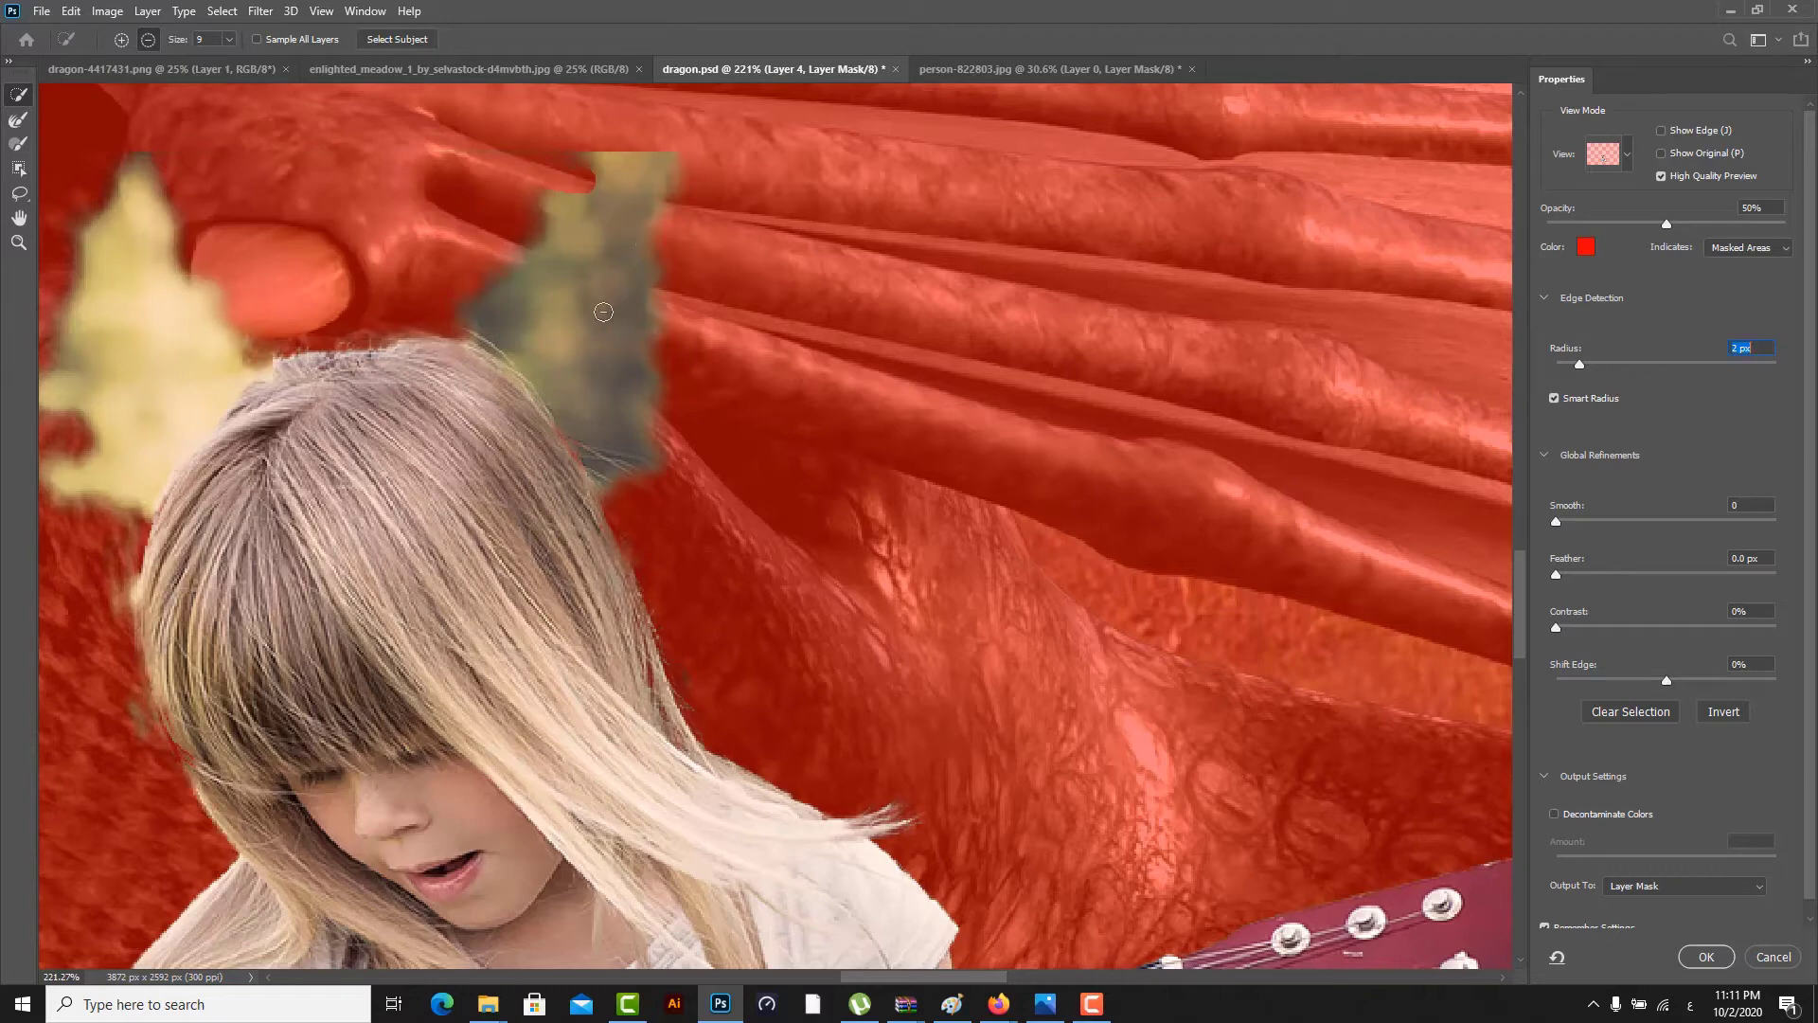
drag(620, 203, 608, 355)
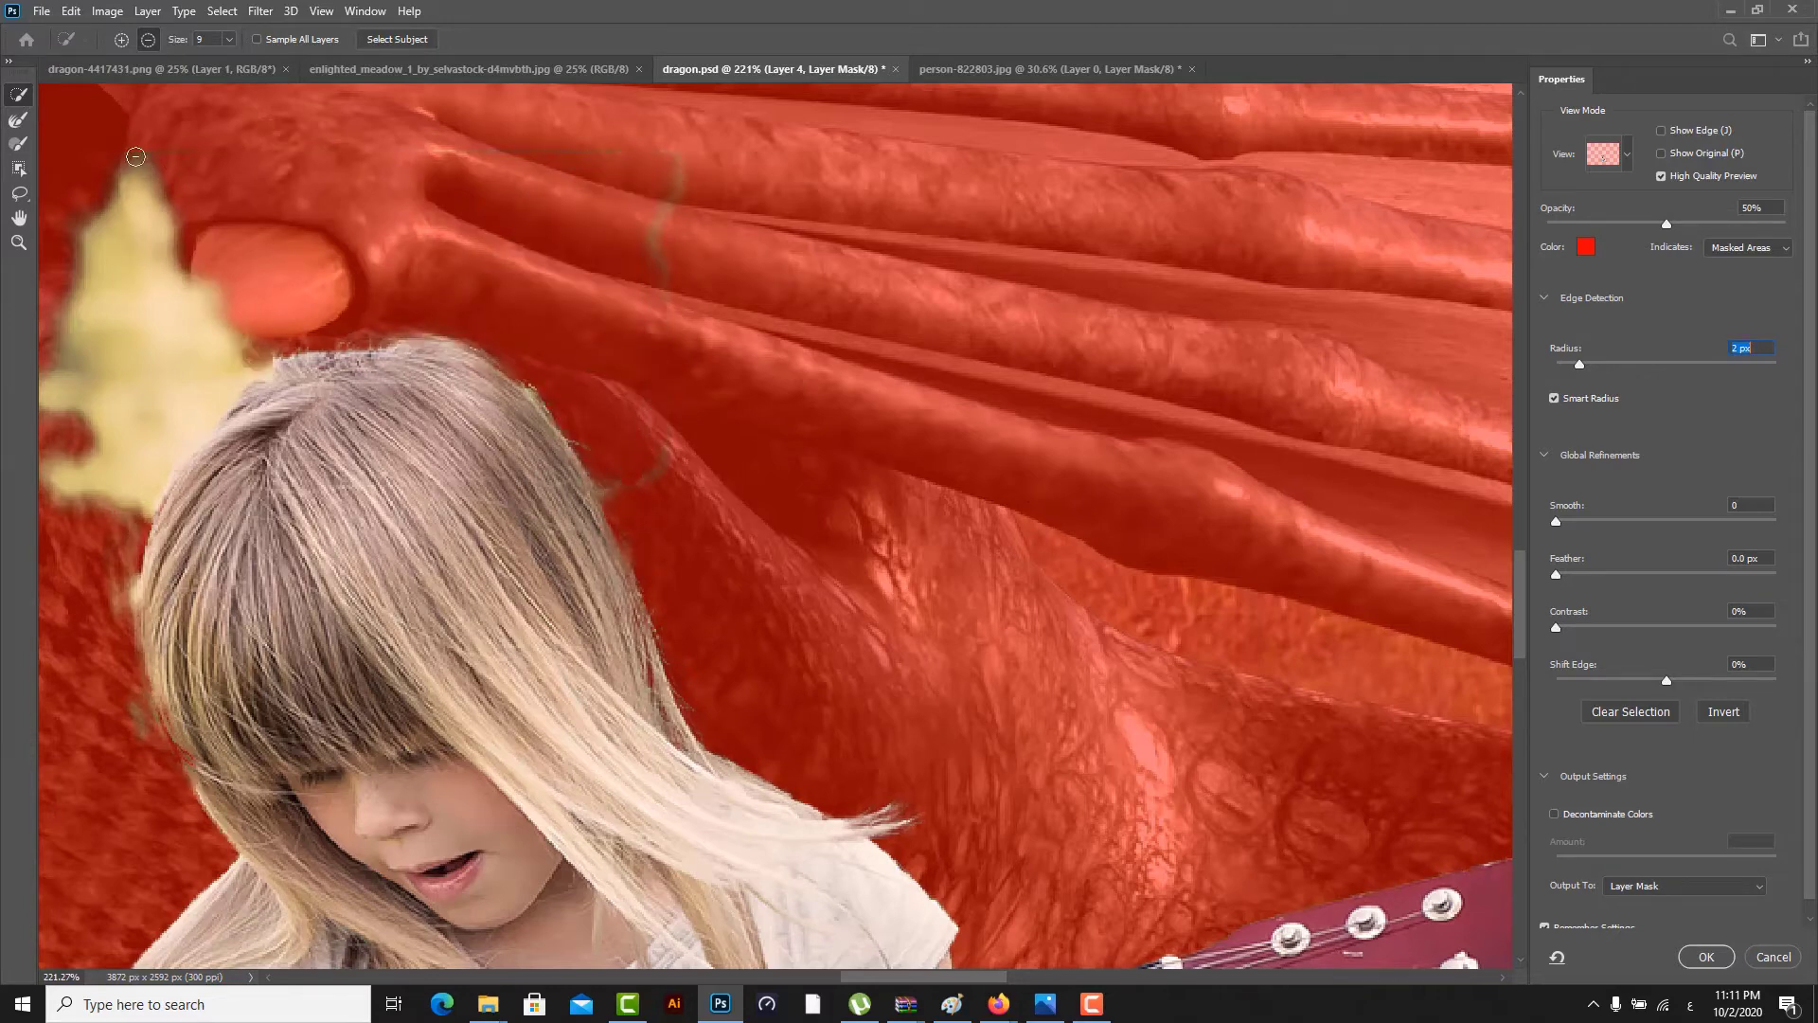
mouse_move(52, 449)
mouse_down()
mouse_move(107, 301)
mouse_move(111, 182)
mouse_up()
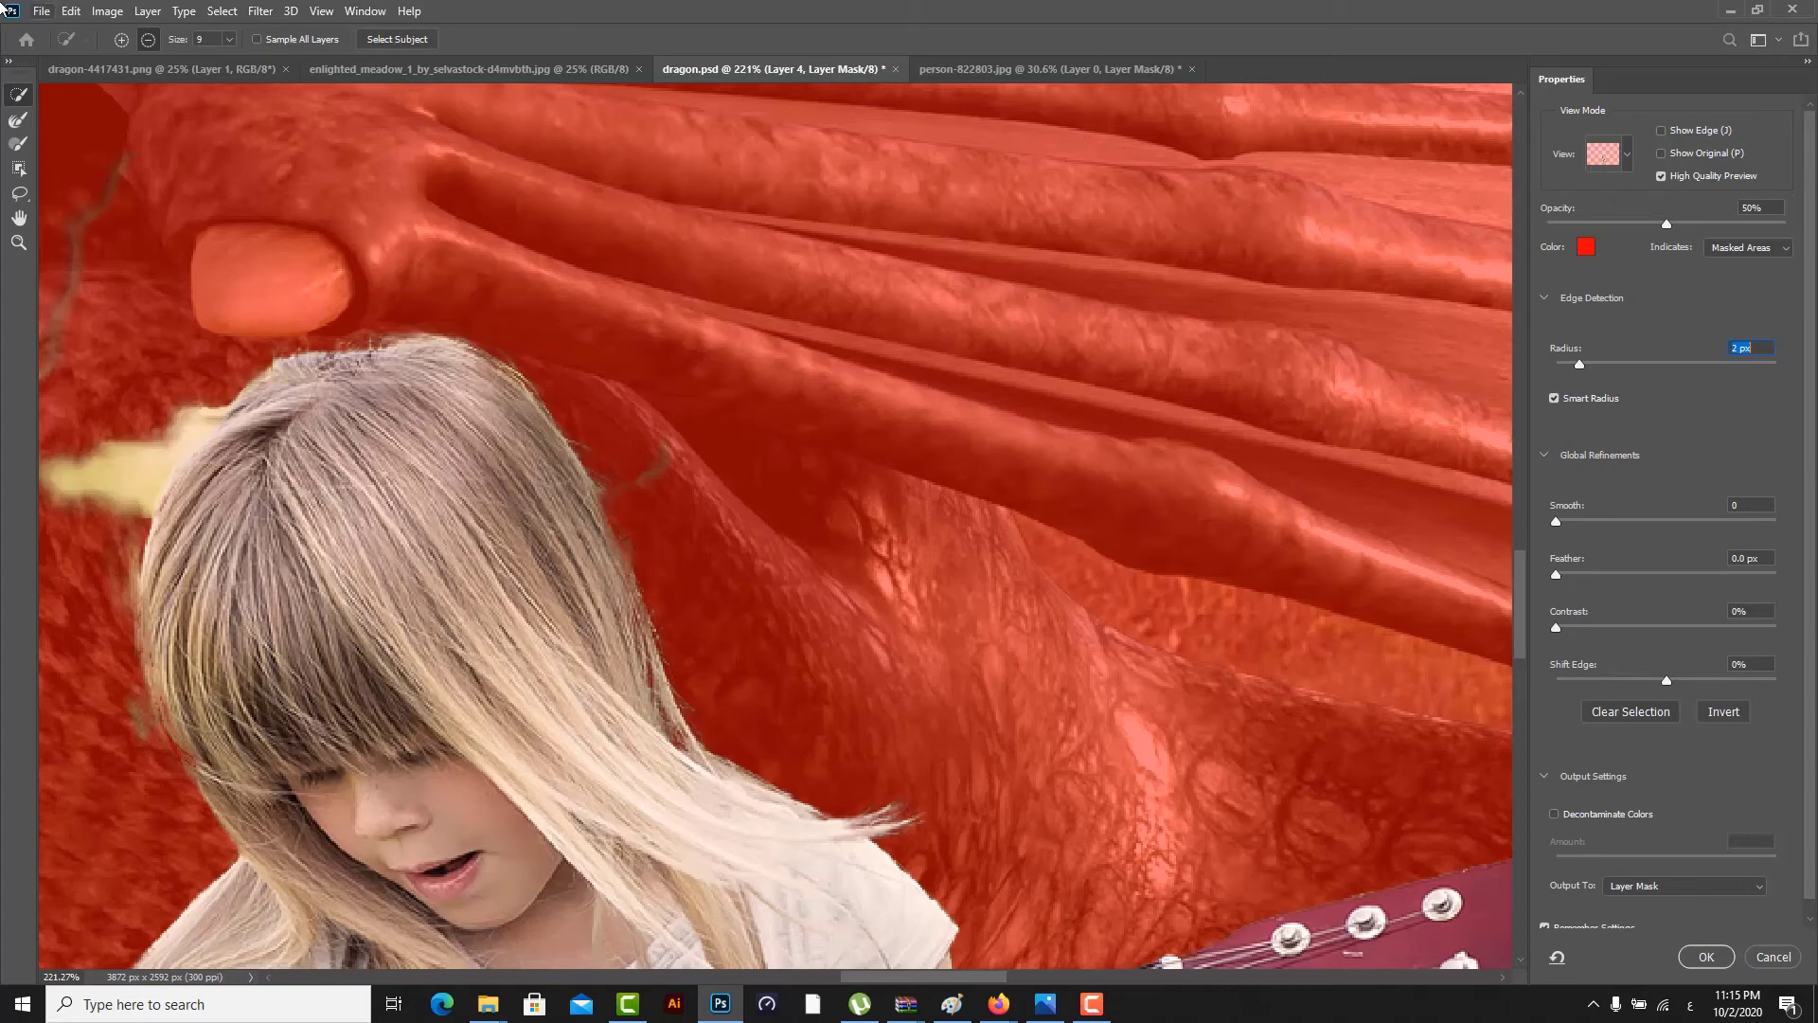
click(358, 683)
key(ctrl+z)
drag(199, 367, 203, 405)
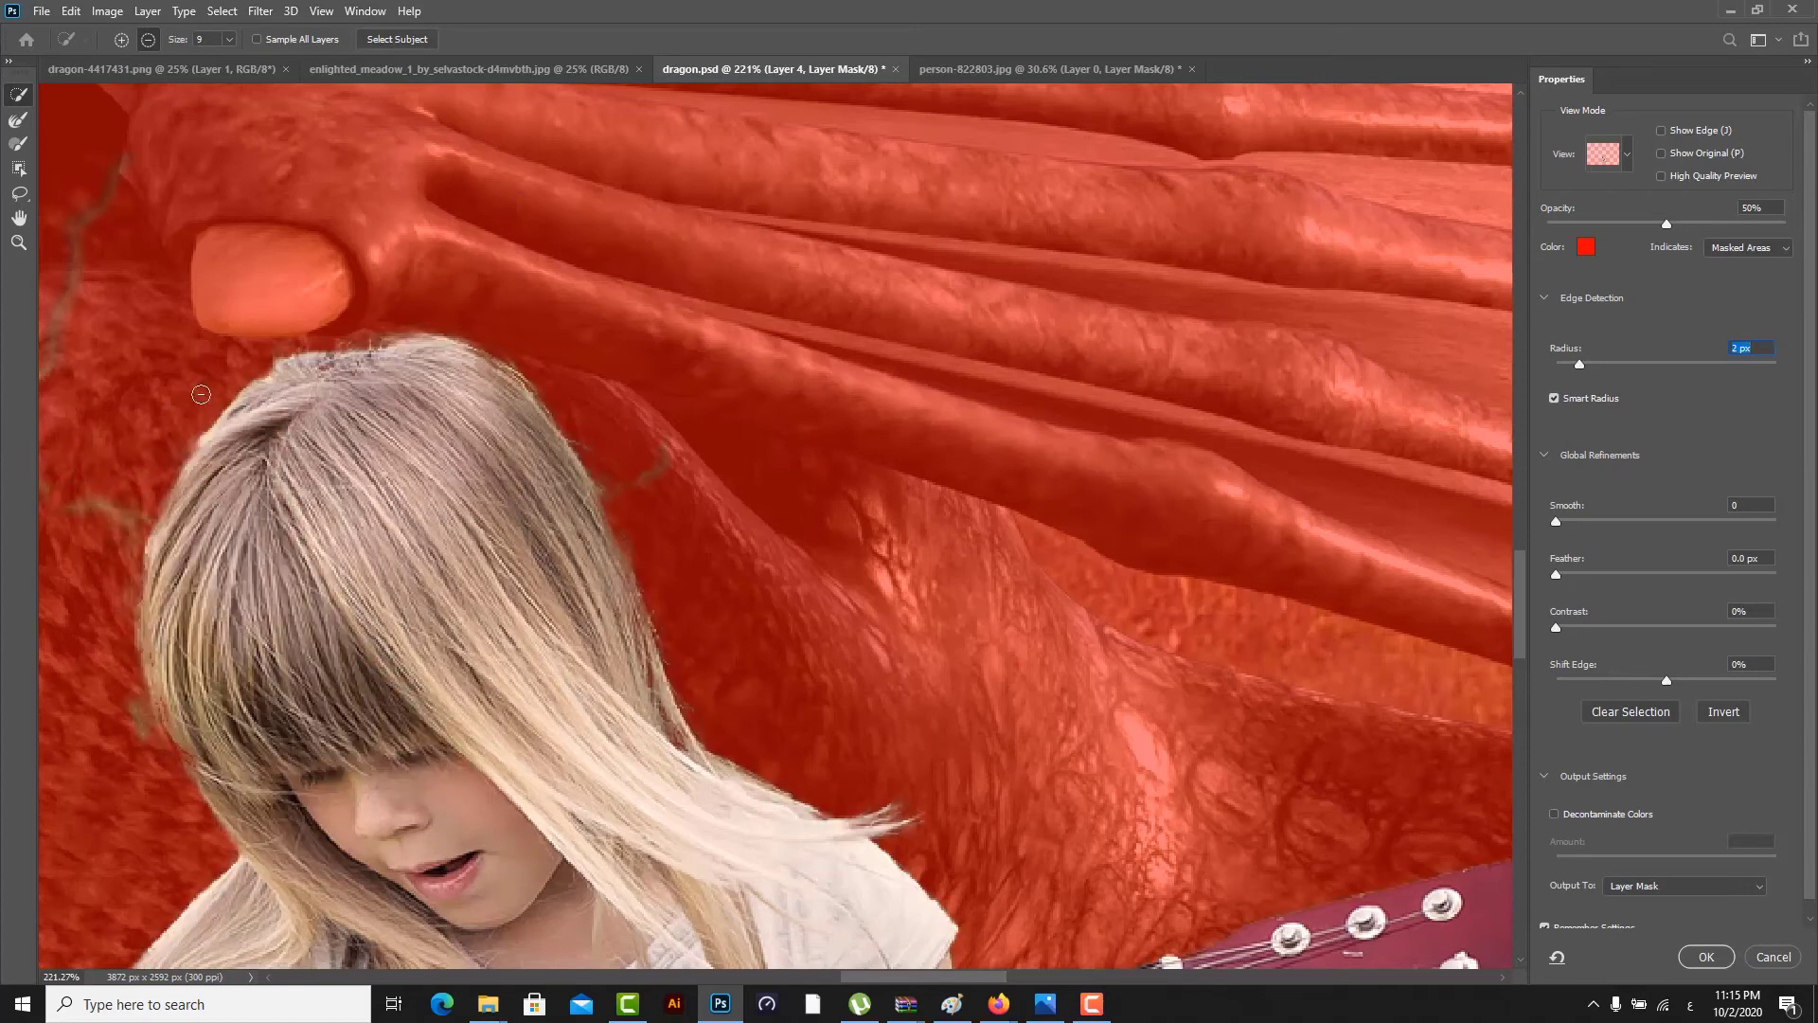
- Set the output of the refinement to Selection and apply it
click(1672, 890)
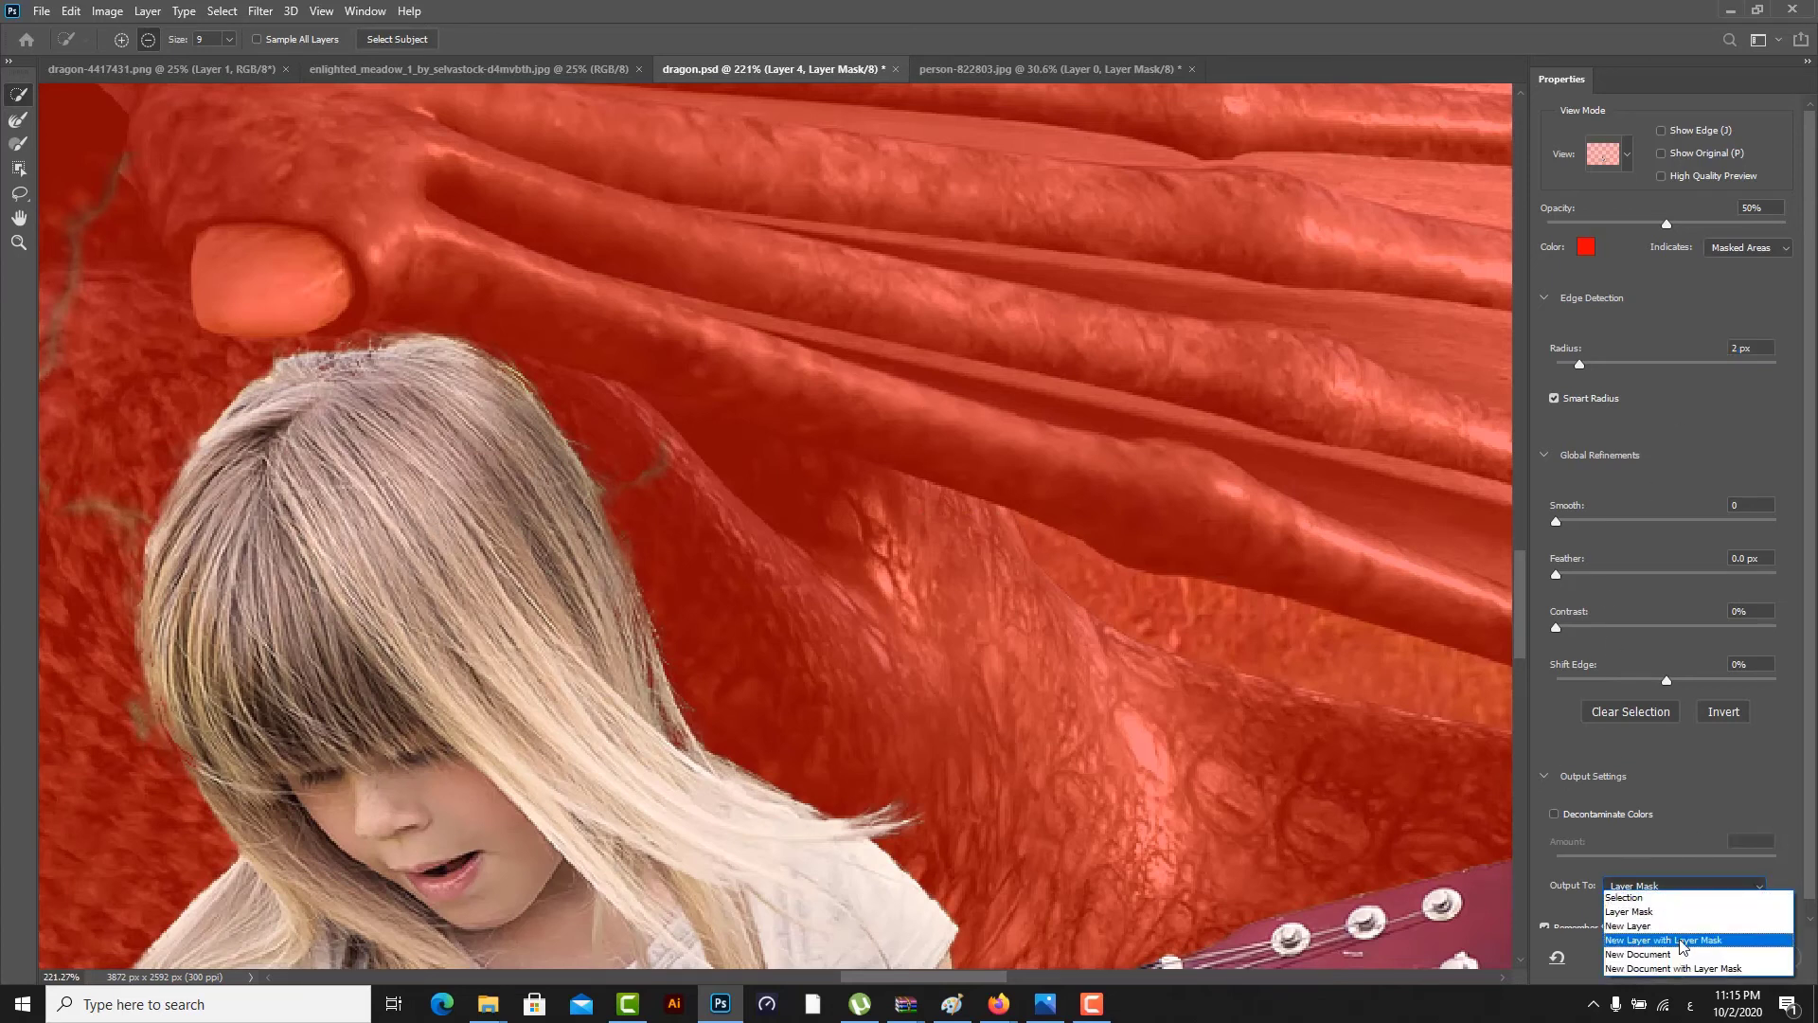
click(1669, 897)
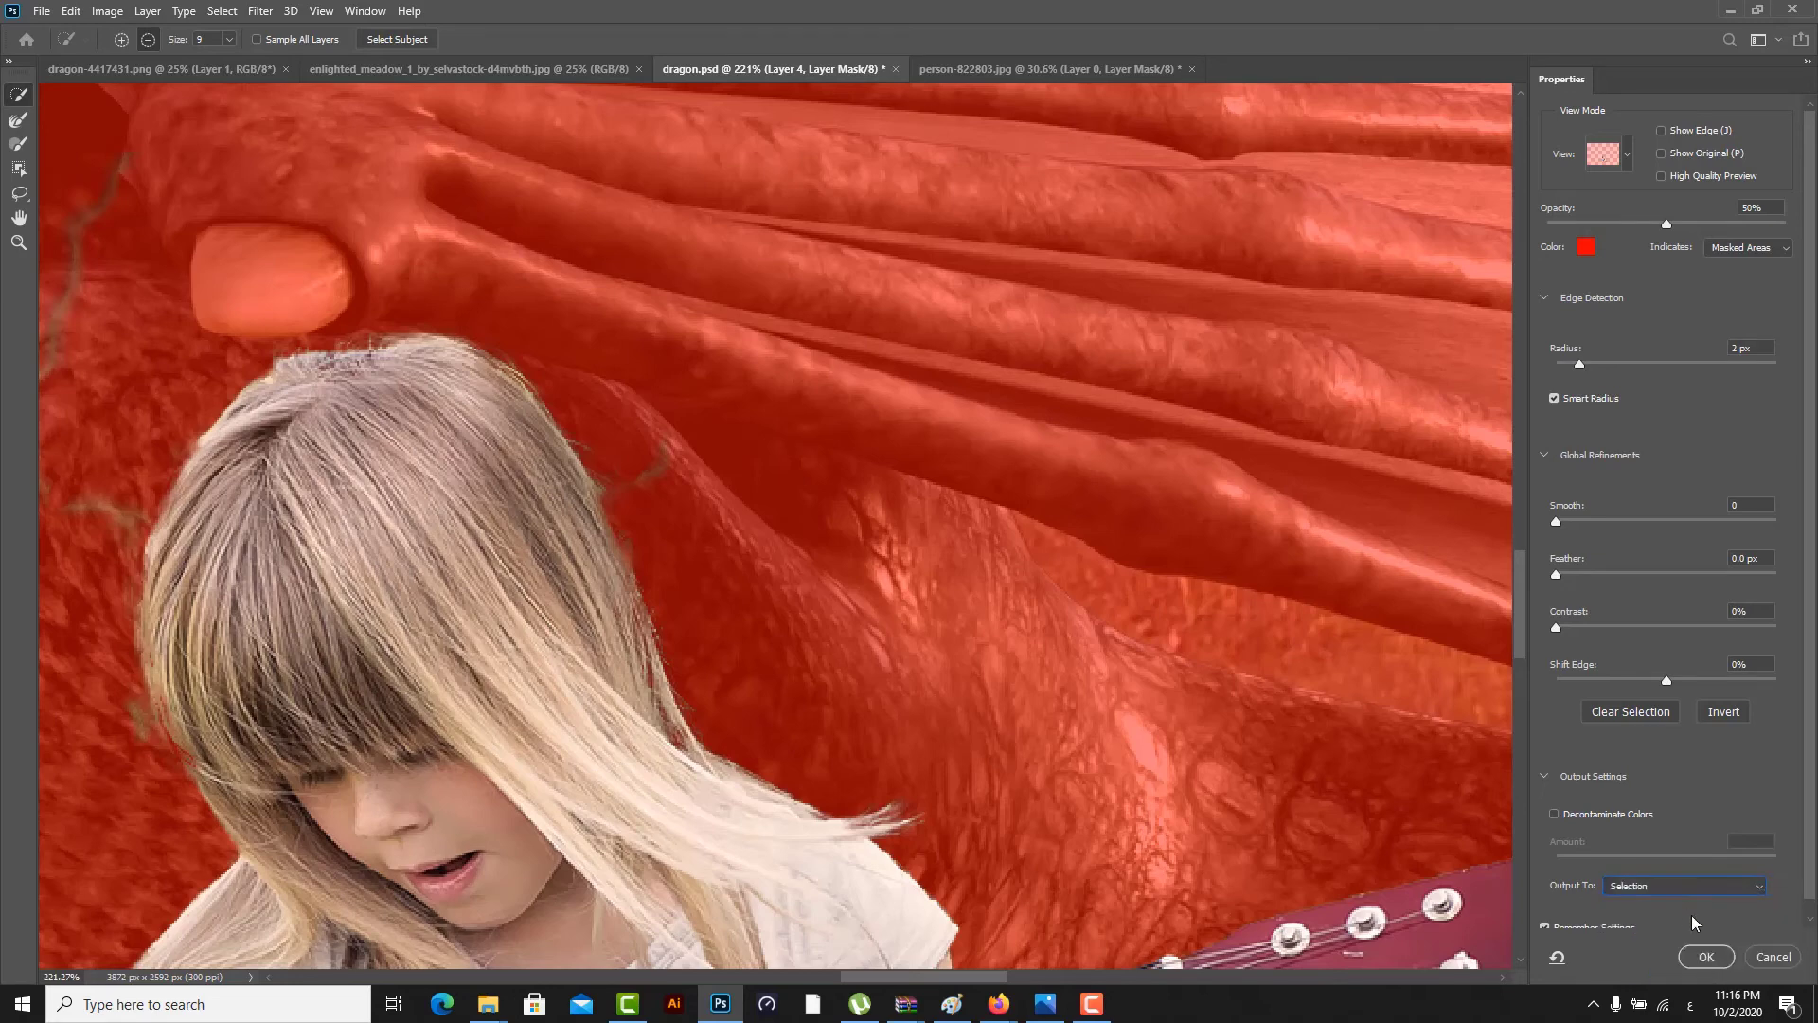
click(1706, 956)
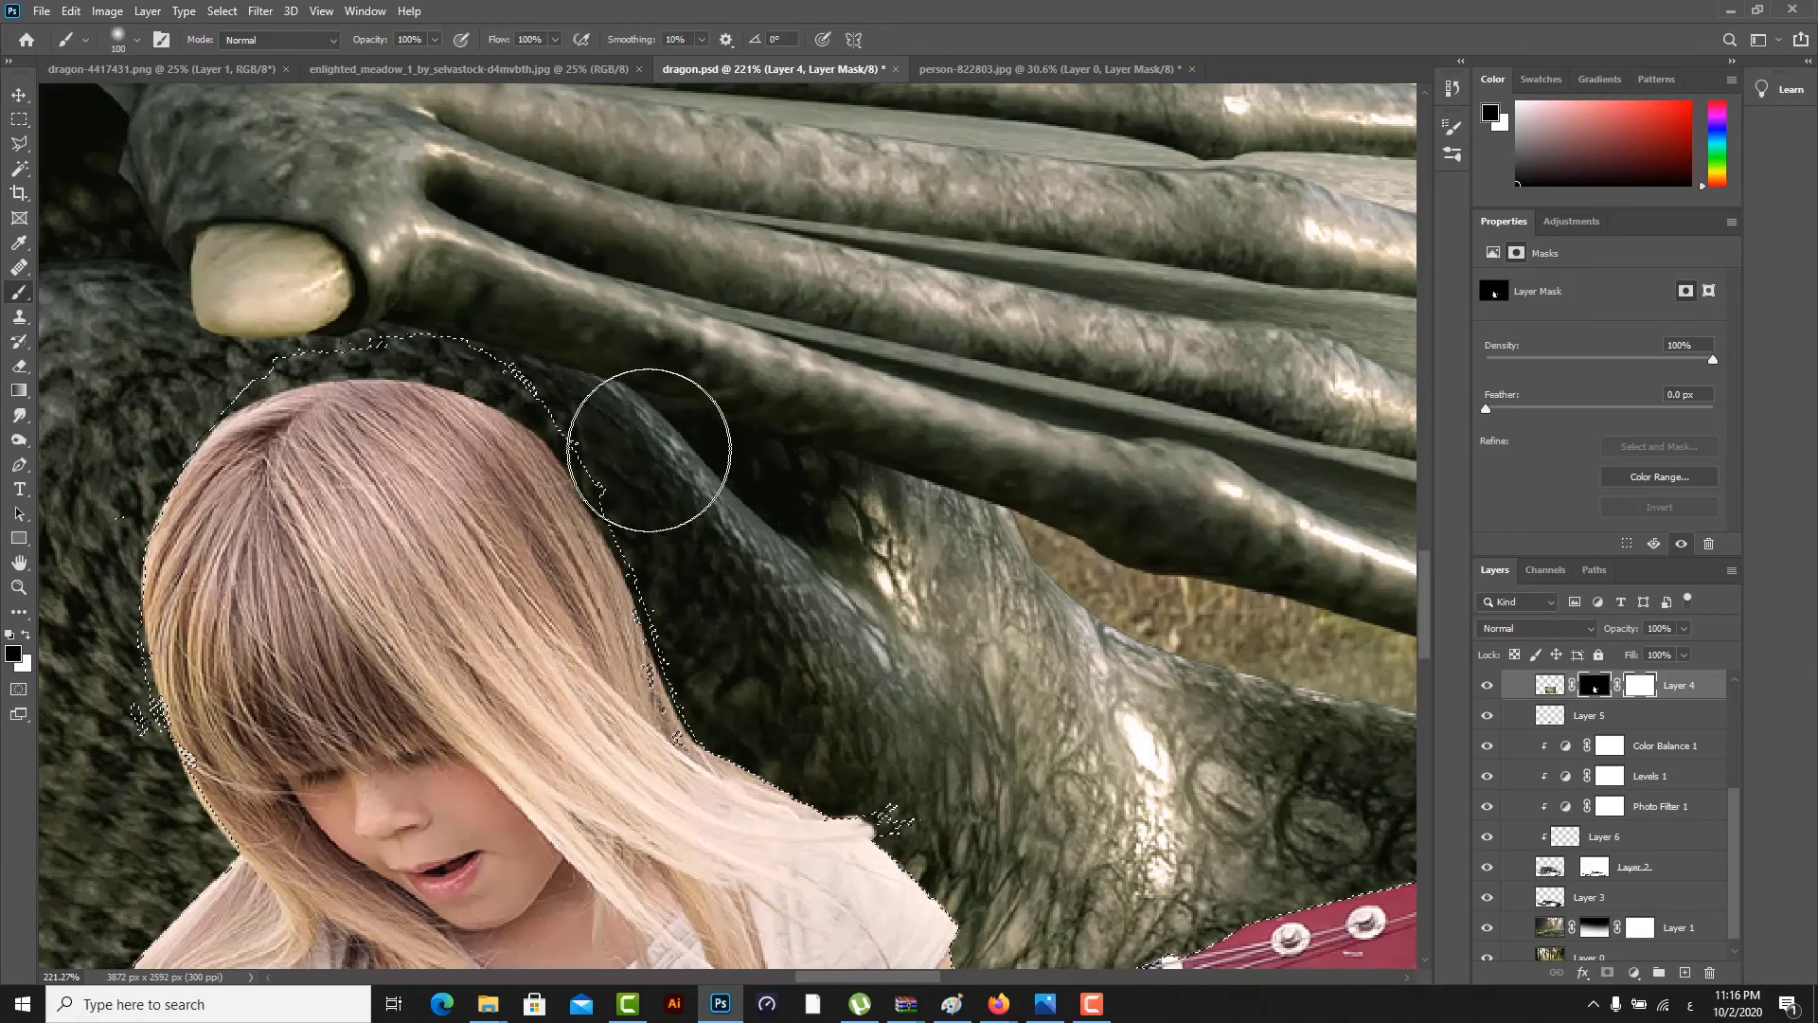
- Paint white on Layer 4's mask within the selection to restore the girl's hair edges, shrink the brush to 25, and deselect
mouse_move(635, 464)
mouse_down()
mouse_move(267, 330)
mouse_move(251, 367)
mouse_move(525, 393)
mouse_move(682, 635)
mouse_move(850, 775)
mouse_move(703, 693)
mouse_move(849, 777)
mouse_move(900, 808)
mouse_up()
key(ctrl+z)
key(x)
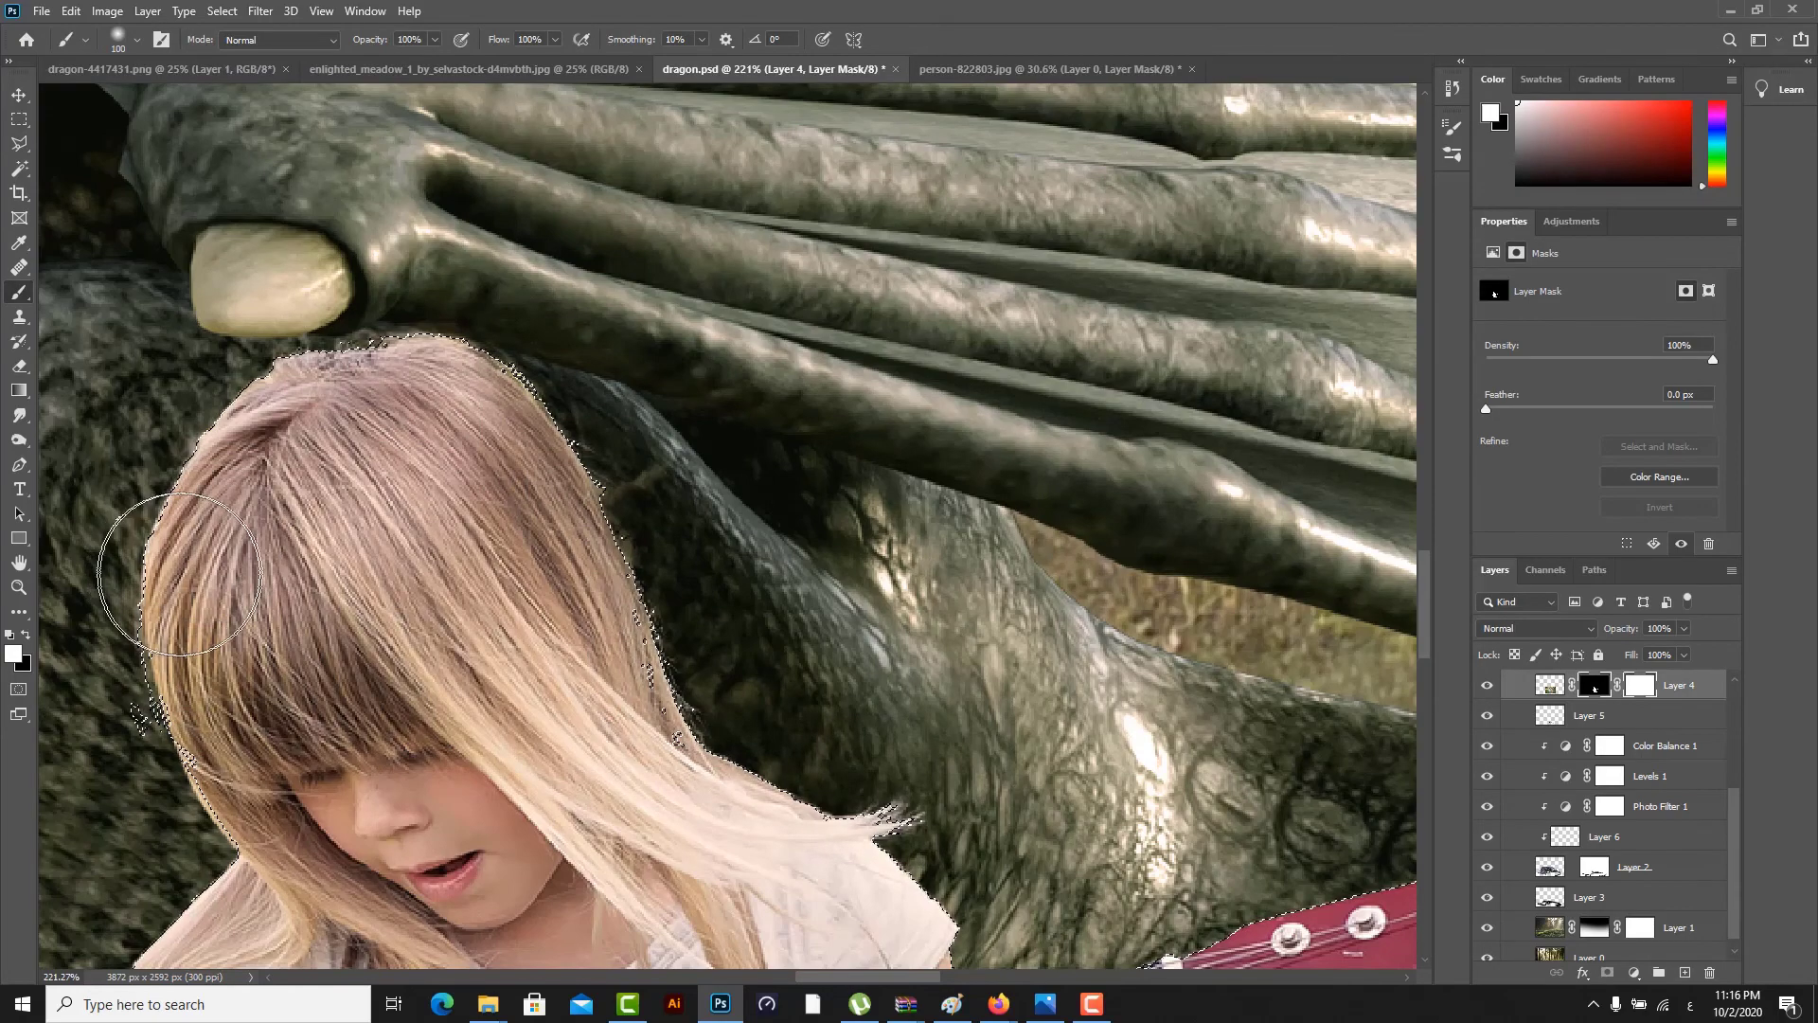
key(bracketleft)
key(bracketleft)
key(bracketleft)
key(bracketleft)
key(bracketleft)
key(bracketleft)
key(bracketleft)
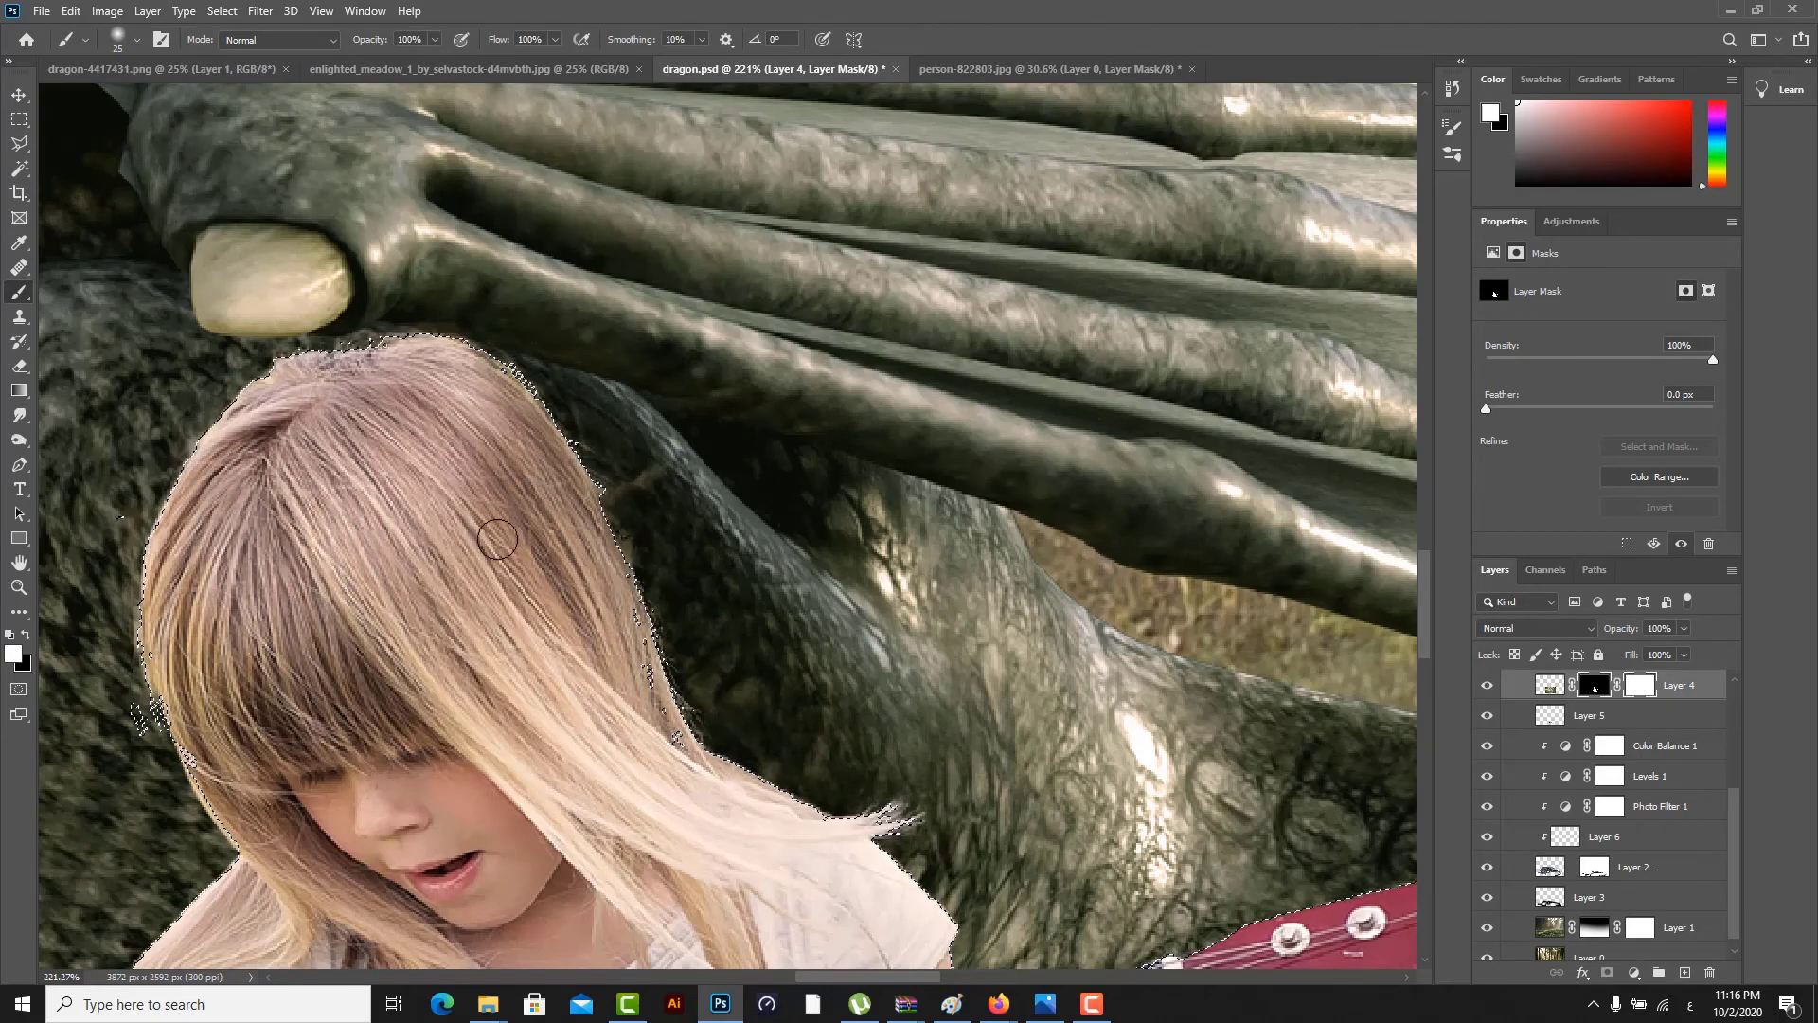
key(ctrl+d)
- Show Layer 7 and Color Lookup 1, and delete the DRAGON & GIRL copy layer
scroll(814, 531, down, 9)
key(v)
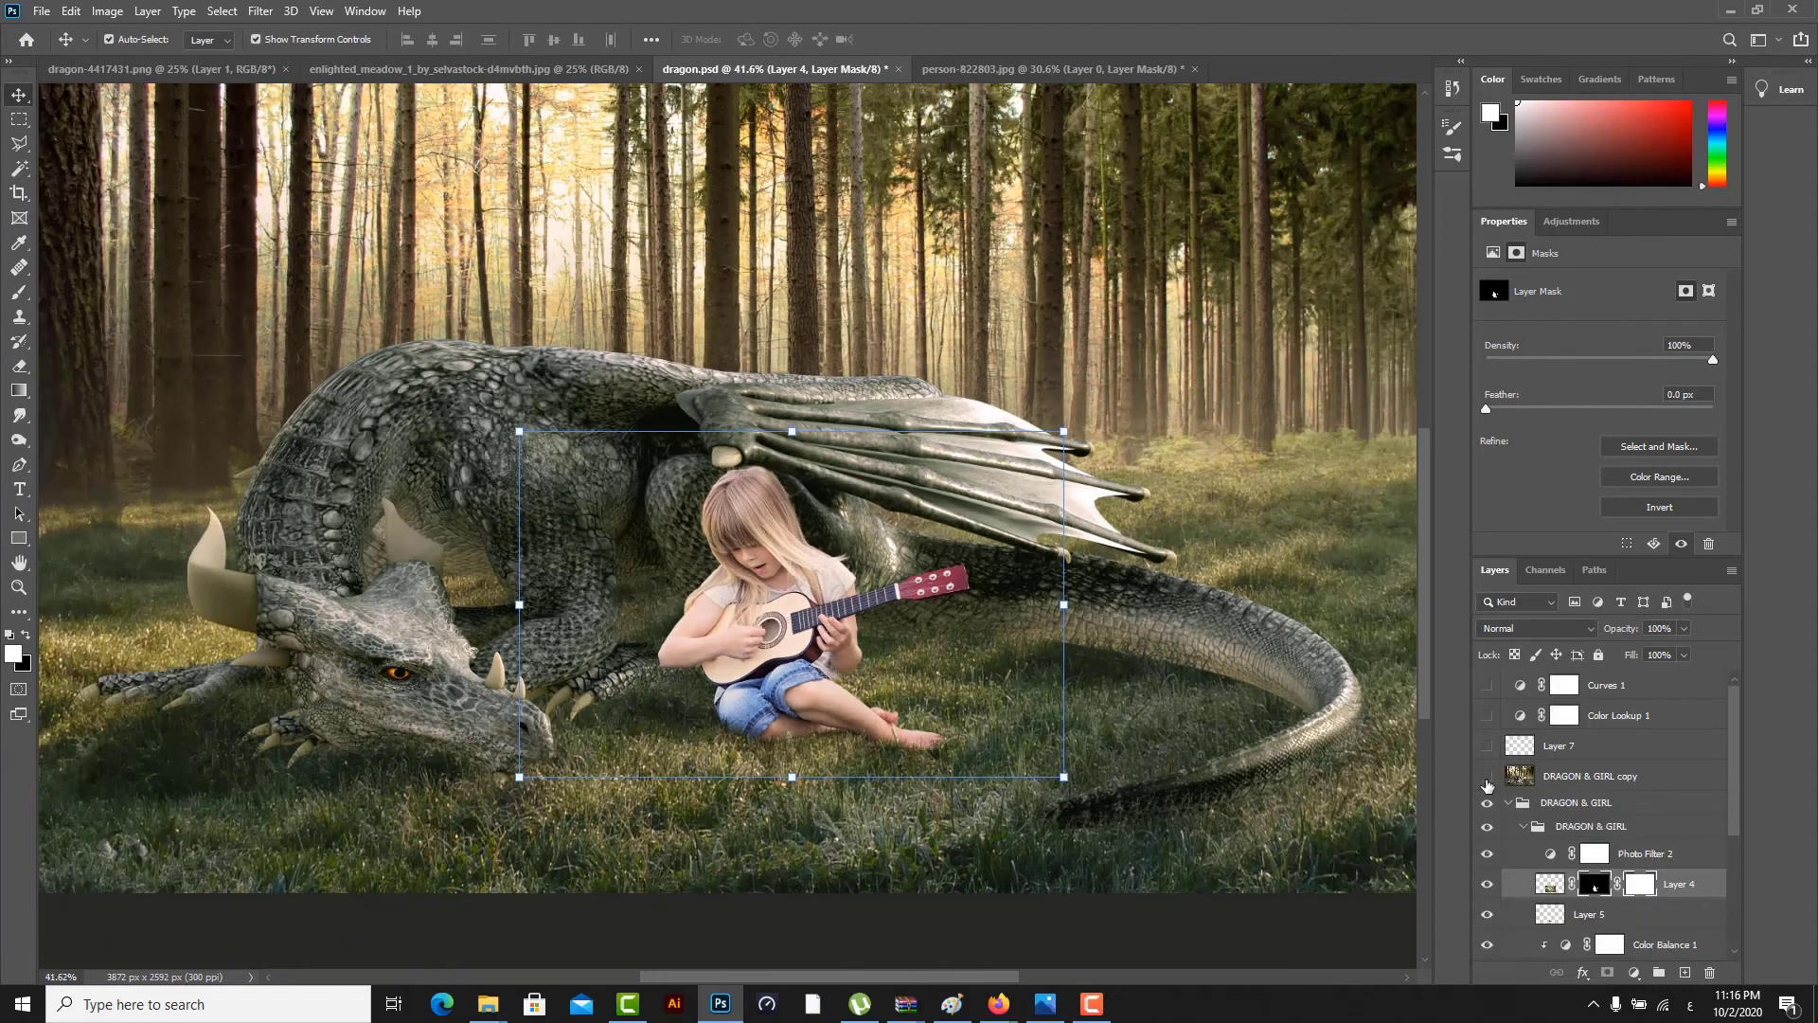
click(1535, 784)
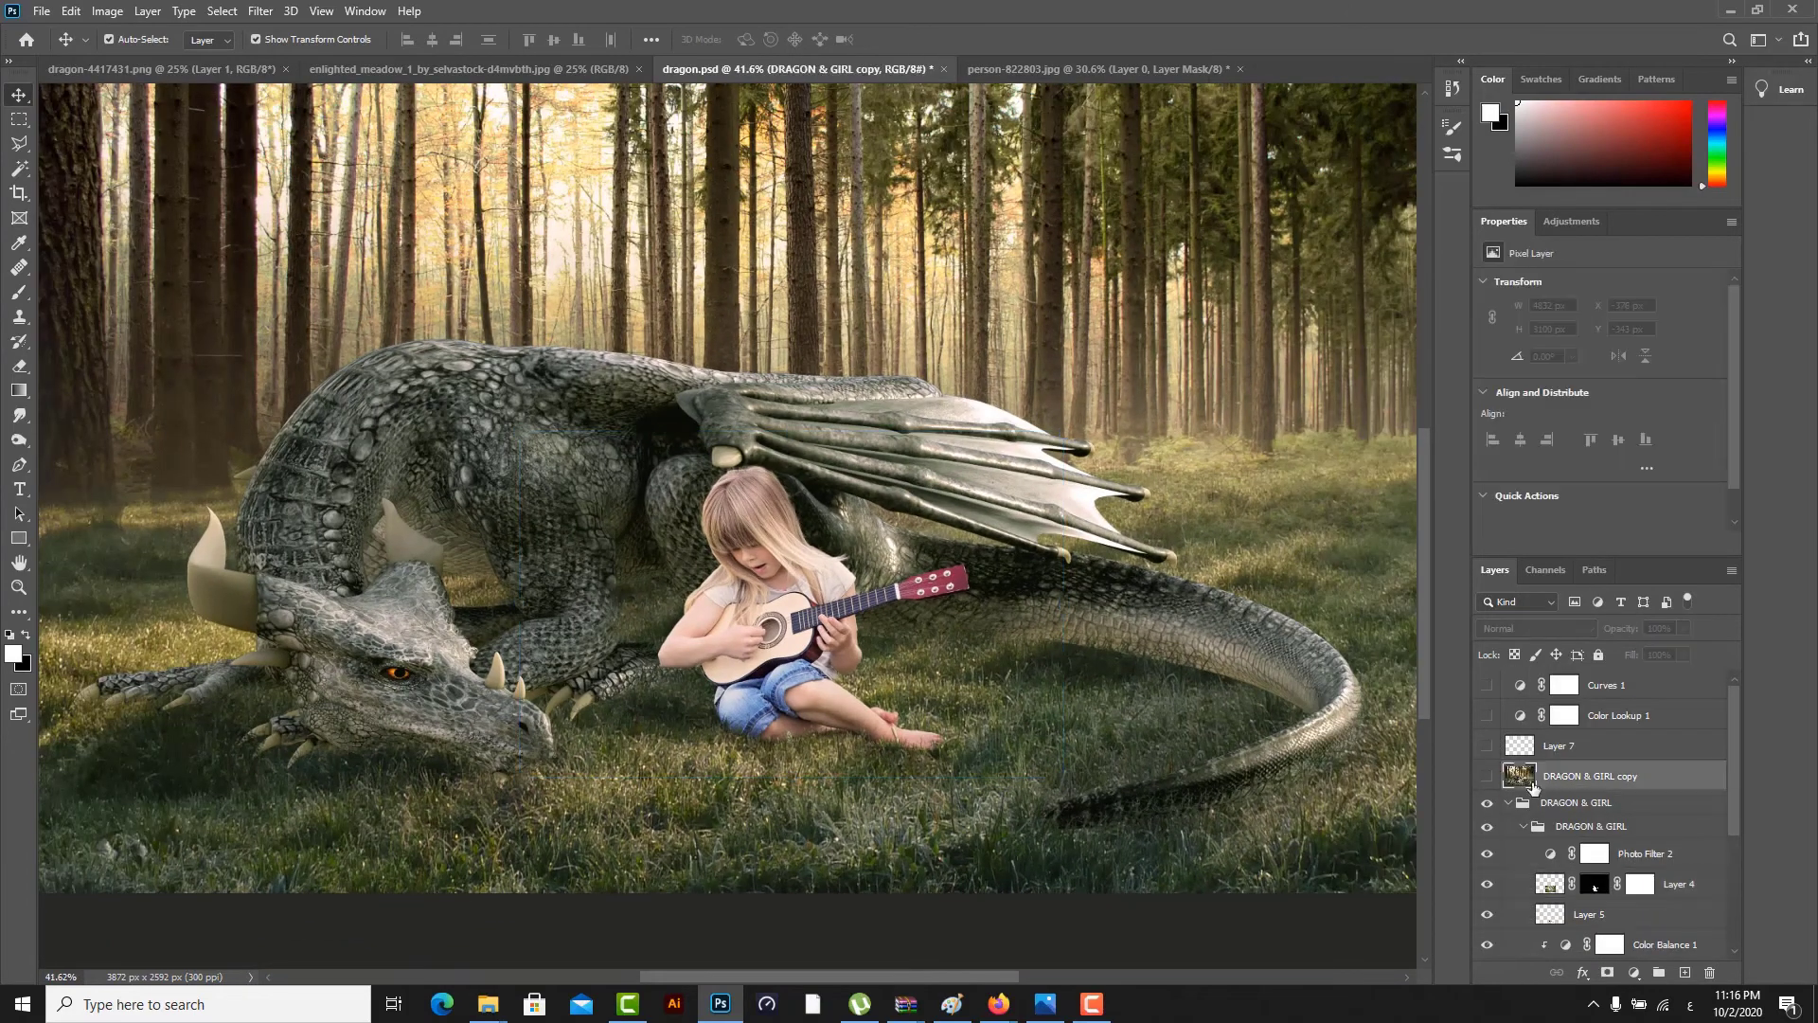
click(1487, 746)
click(1487, 716)
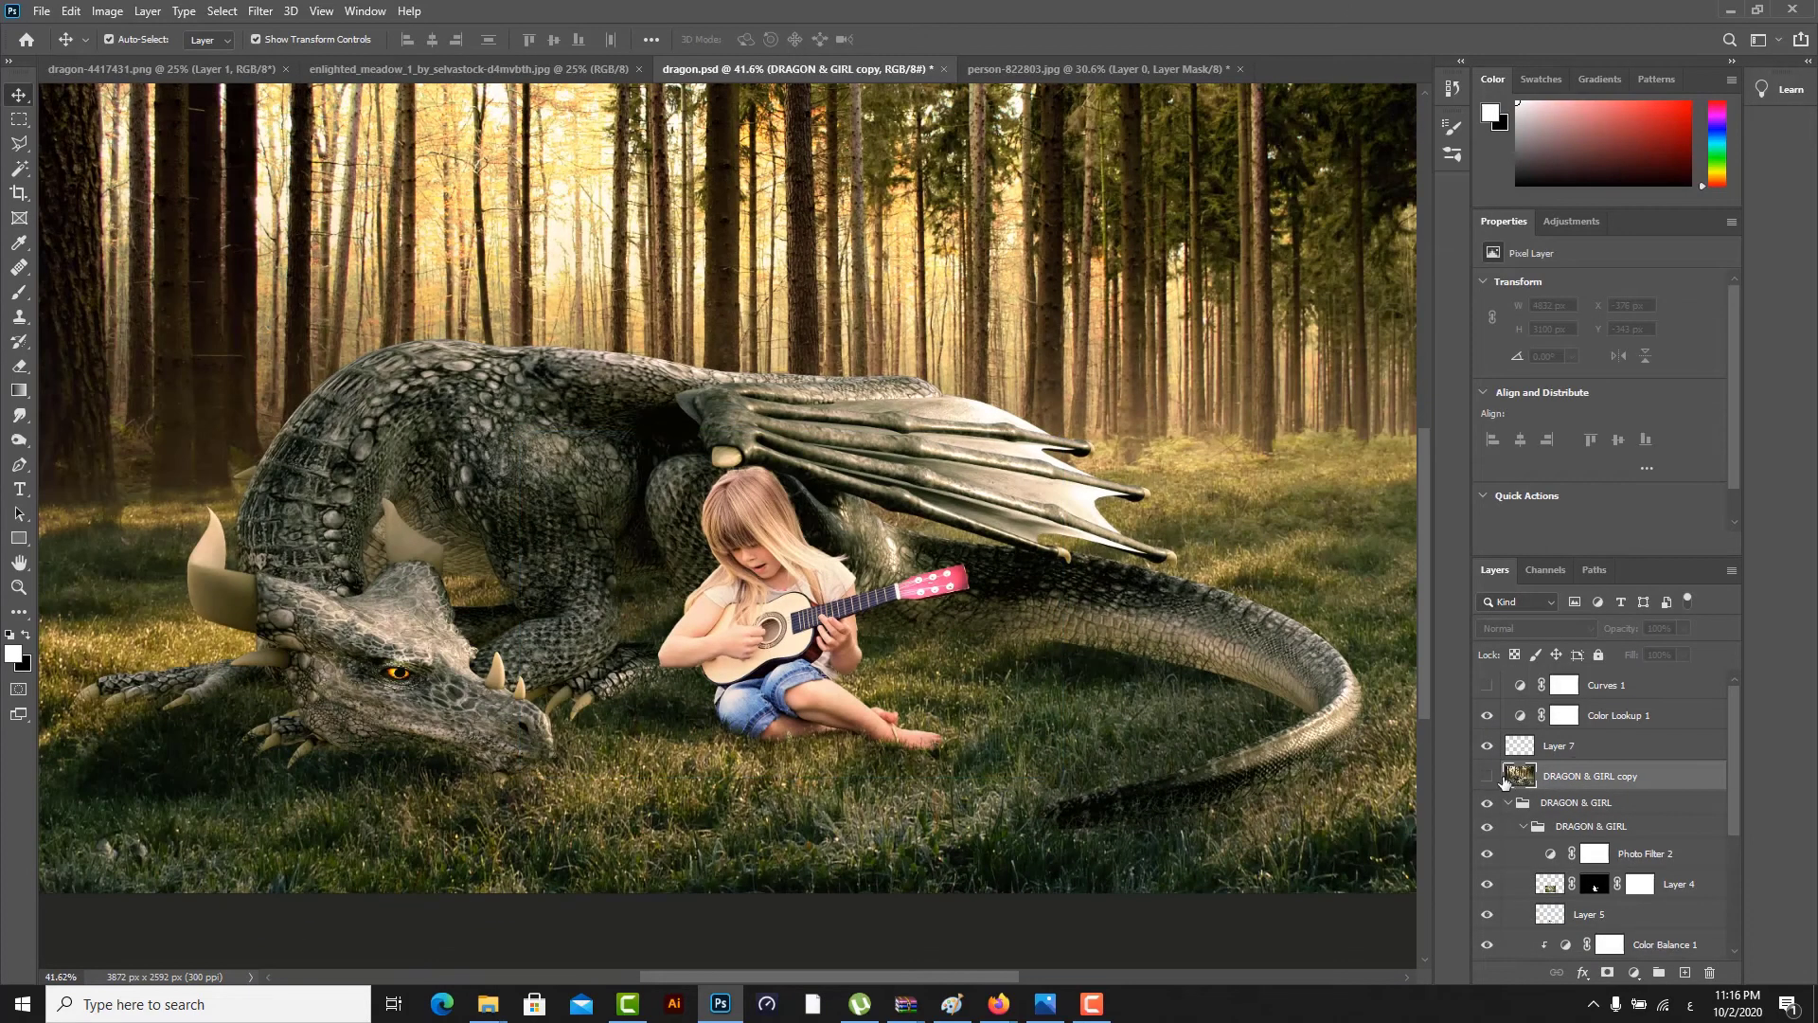
drag(1506, 782, 1710, 973)
- Show the Curves 1 adjustment and reduce its opacity to about 55%
click(1487, 685)
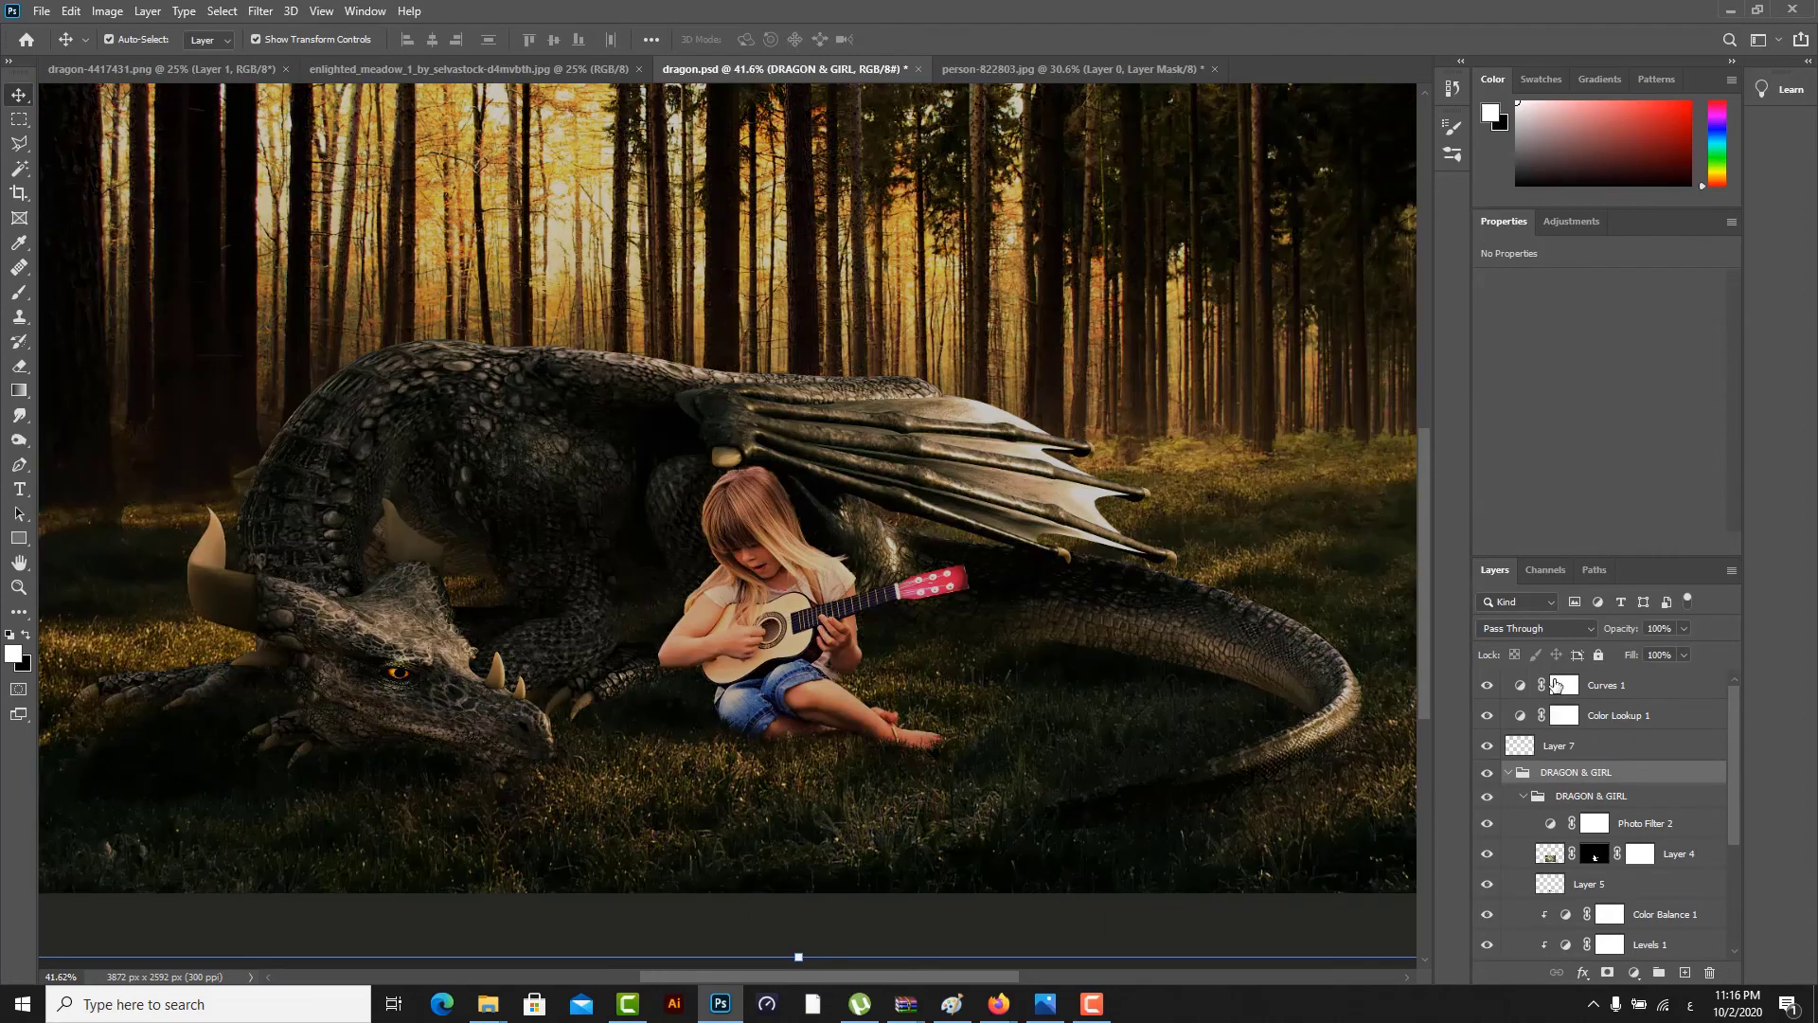
click(1556, 684)
drag(1683, 628, 1643, 647)
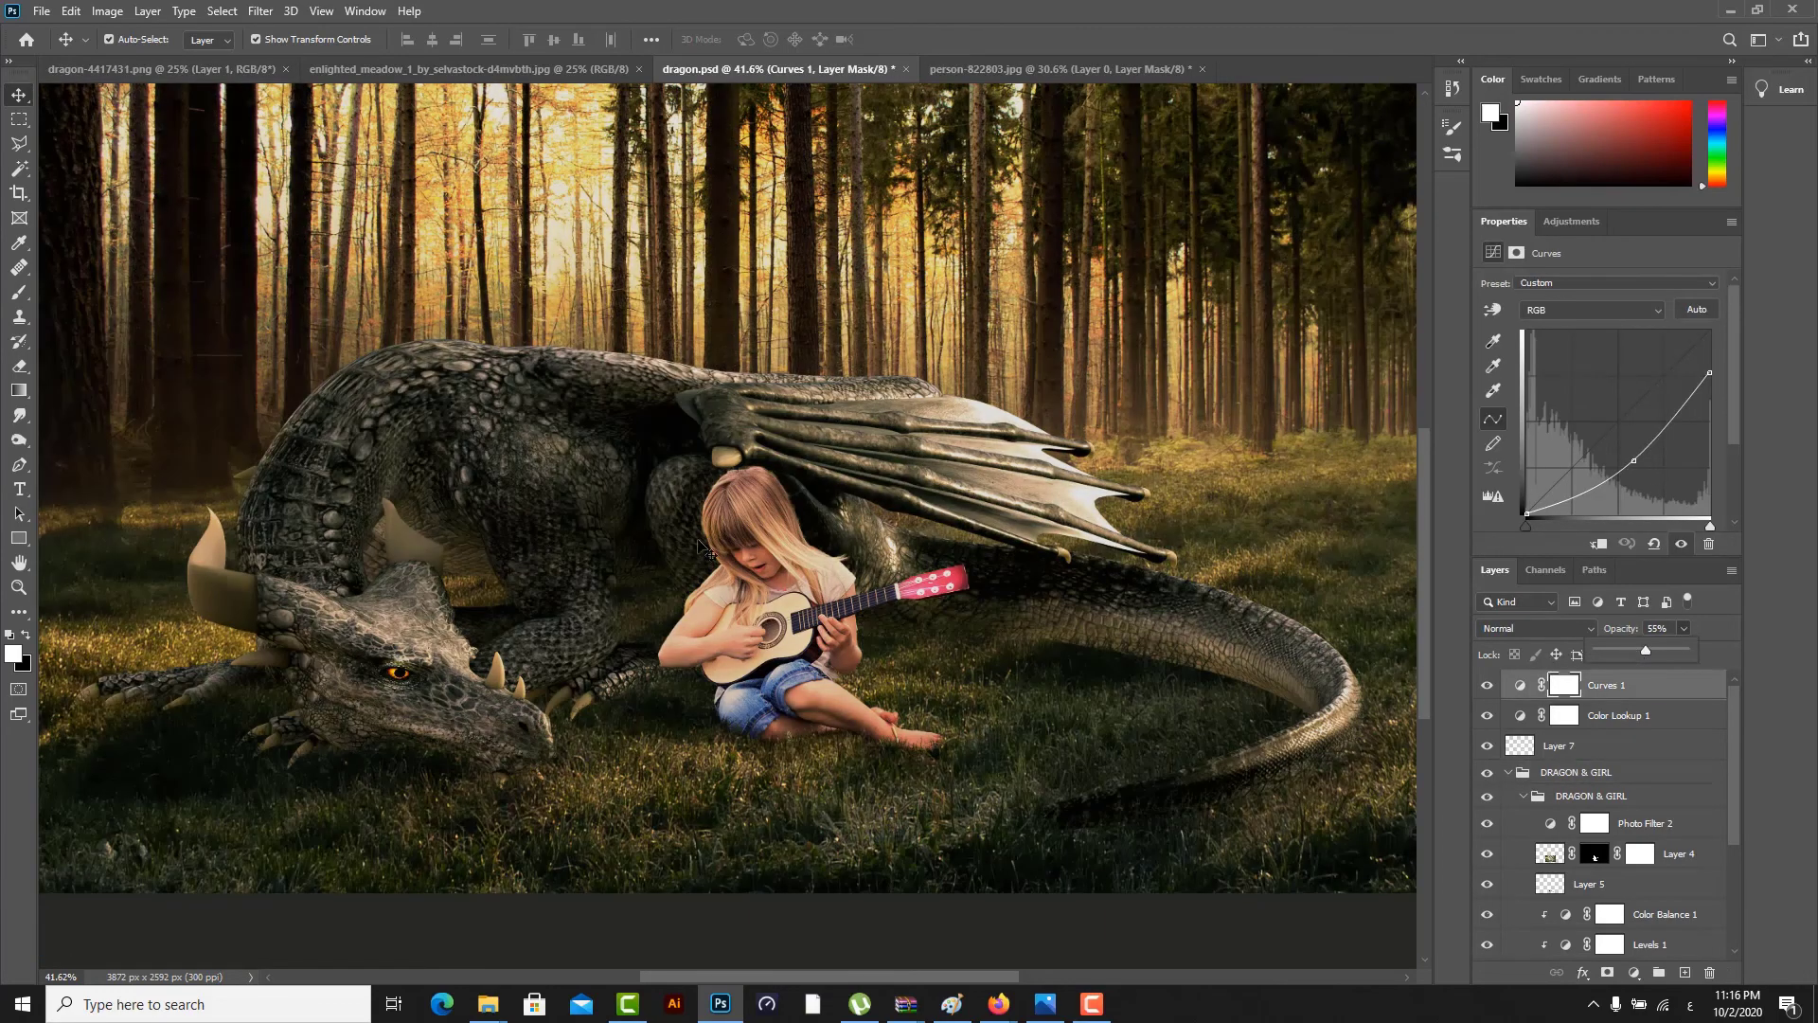
- Add a Brightness/Contrast adjustment clipped to the girl's Layer 4 and adjust its slider
click(799, 533)
scroll(880, 648, up, 4)
click(1576, 223)
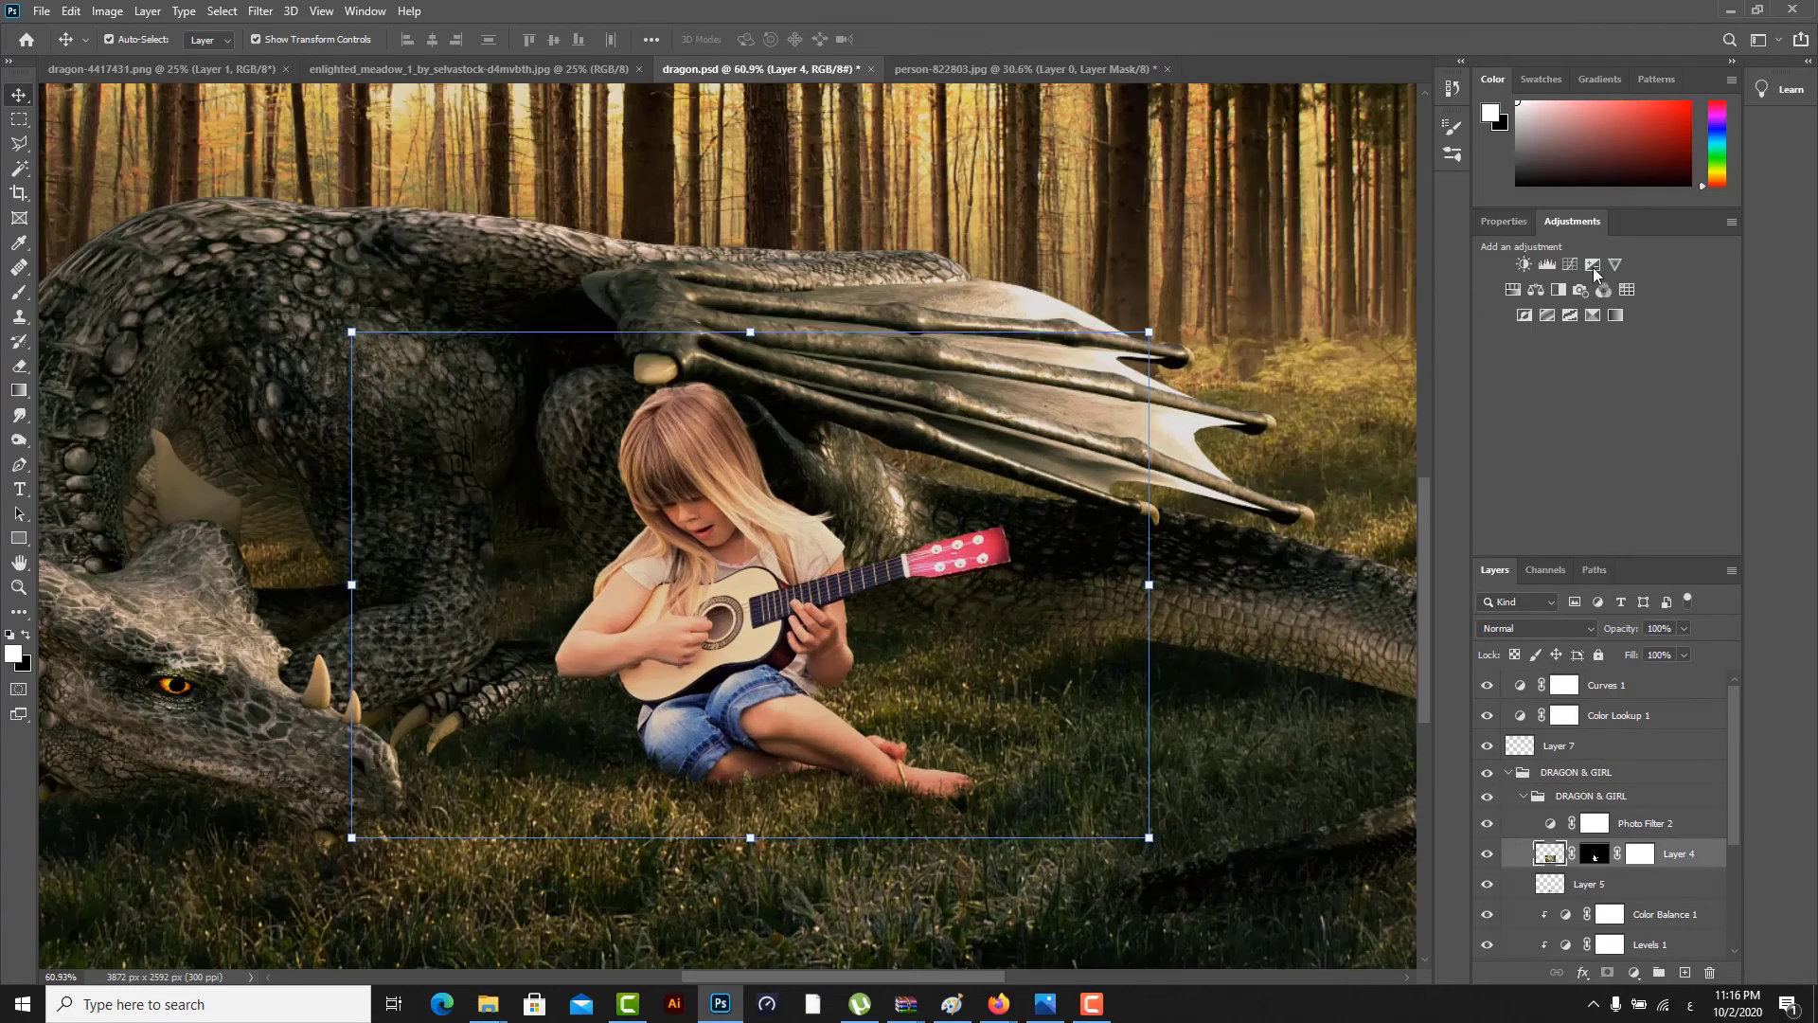
click(1524, 265)
click(1598, 544)
drag(1601, 375, 1600, 334)
- Activate the hair mask of Layer 4 with the Brush tool and inspect the girl's hair edges up close
click(670, 446)
scroll(681, 448, up, 7)
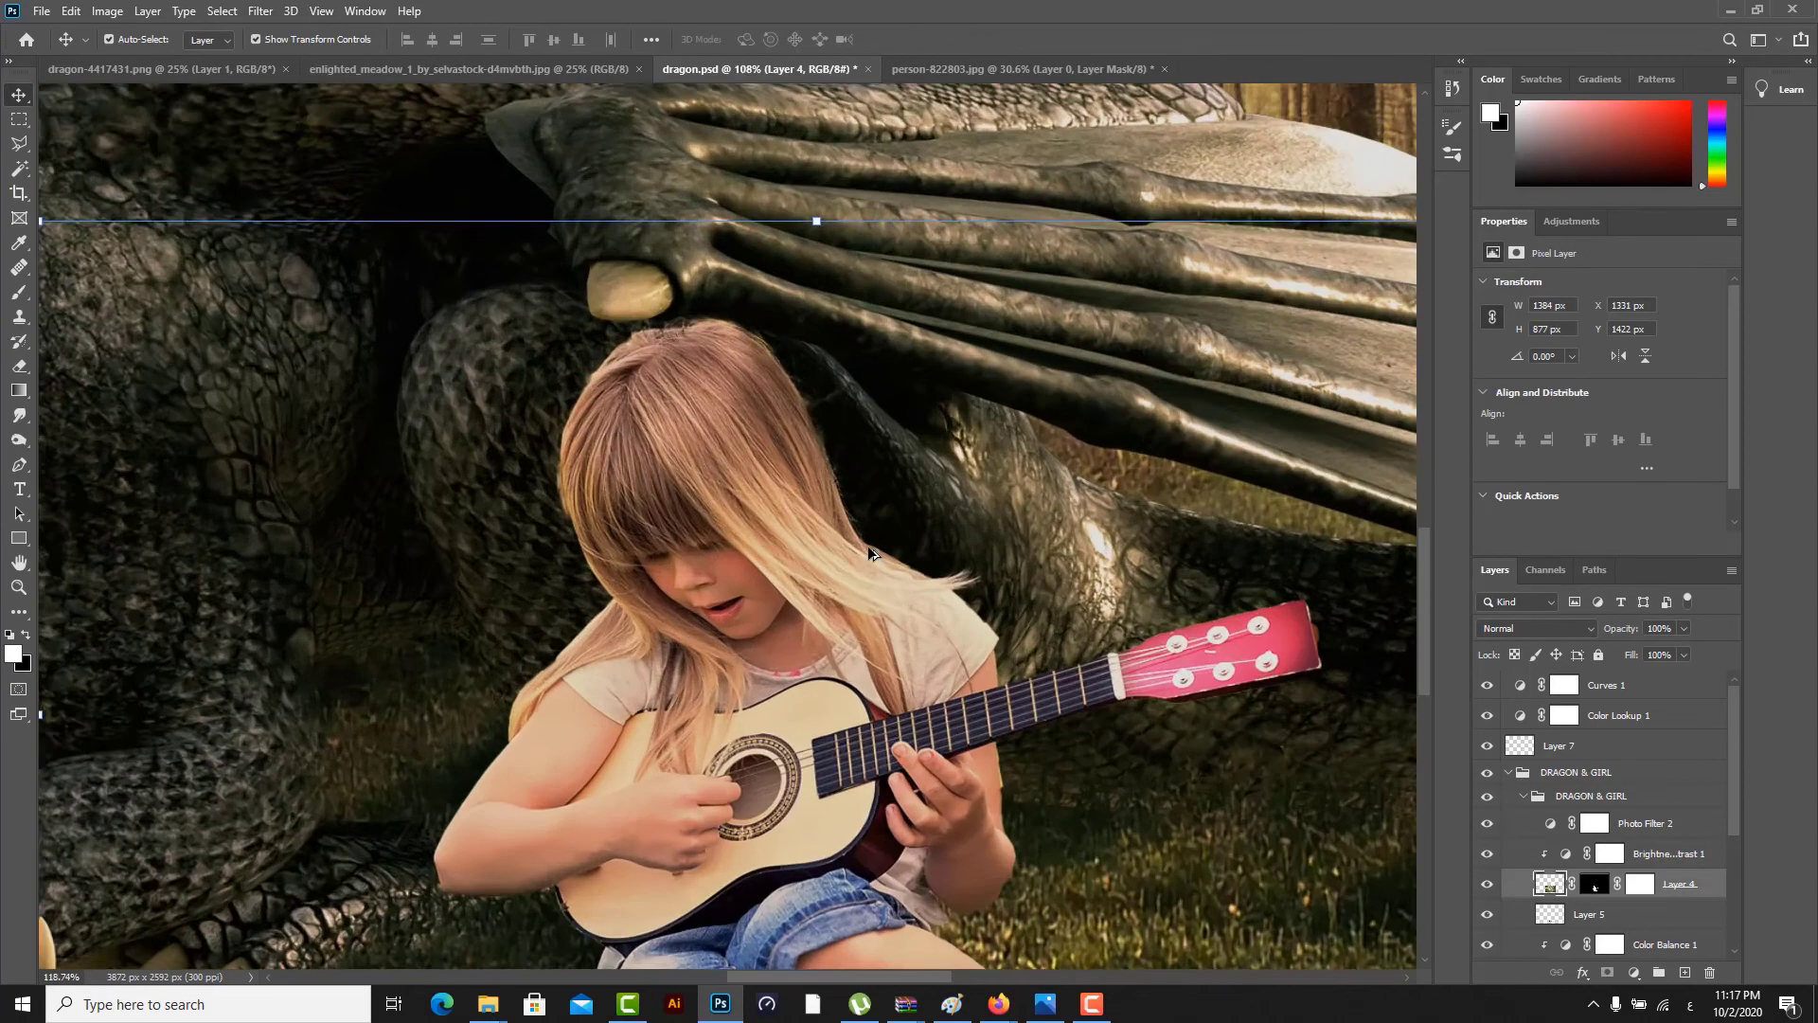
scroll(852, 521, down, 5)
key(ctrl+backslash)
scroll(810, 465, up, 10)
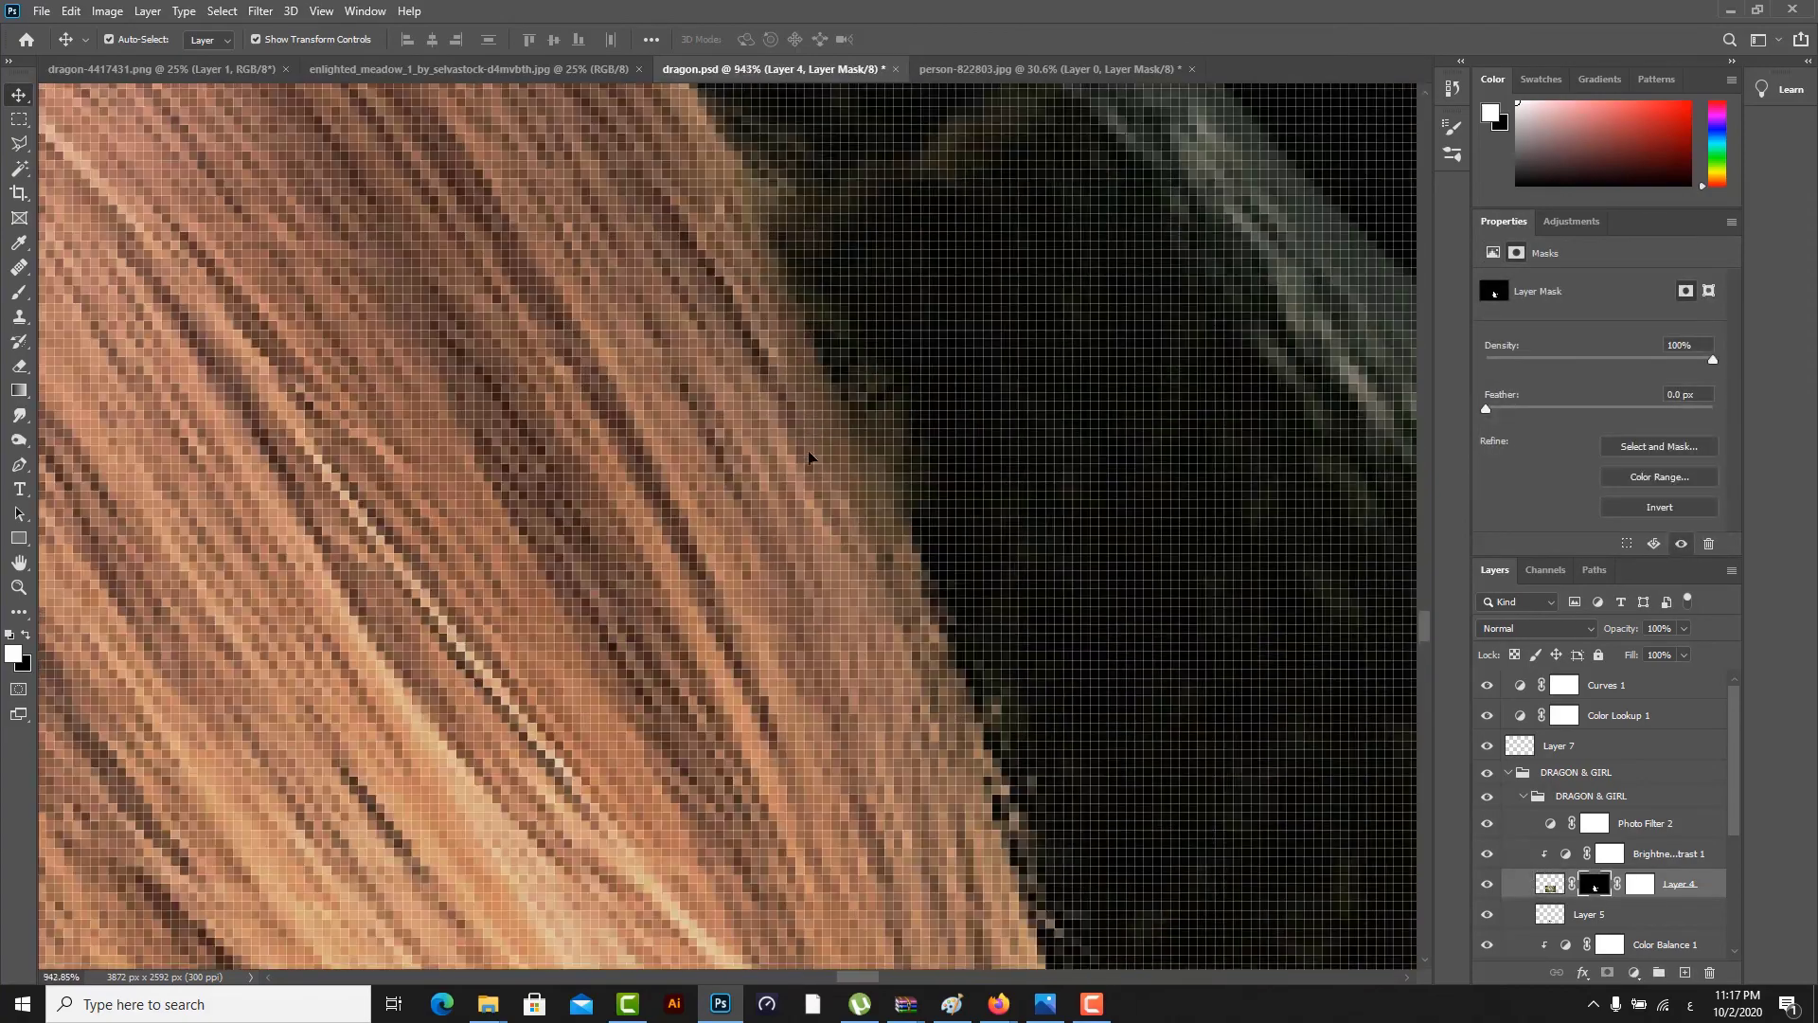
key(b)
scroll(809, 451, down, 2)
scroll(710, 405, down, 6)
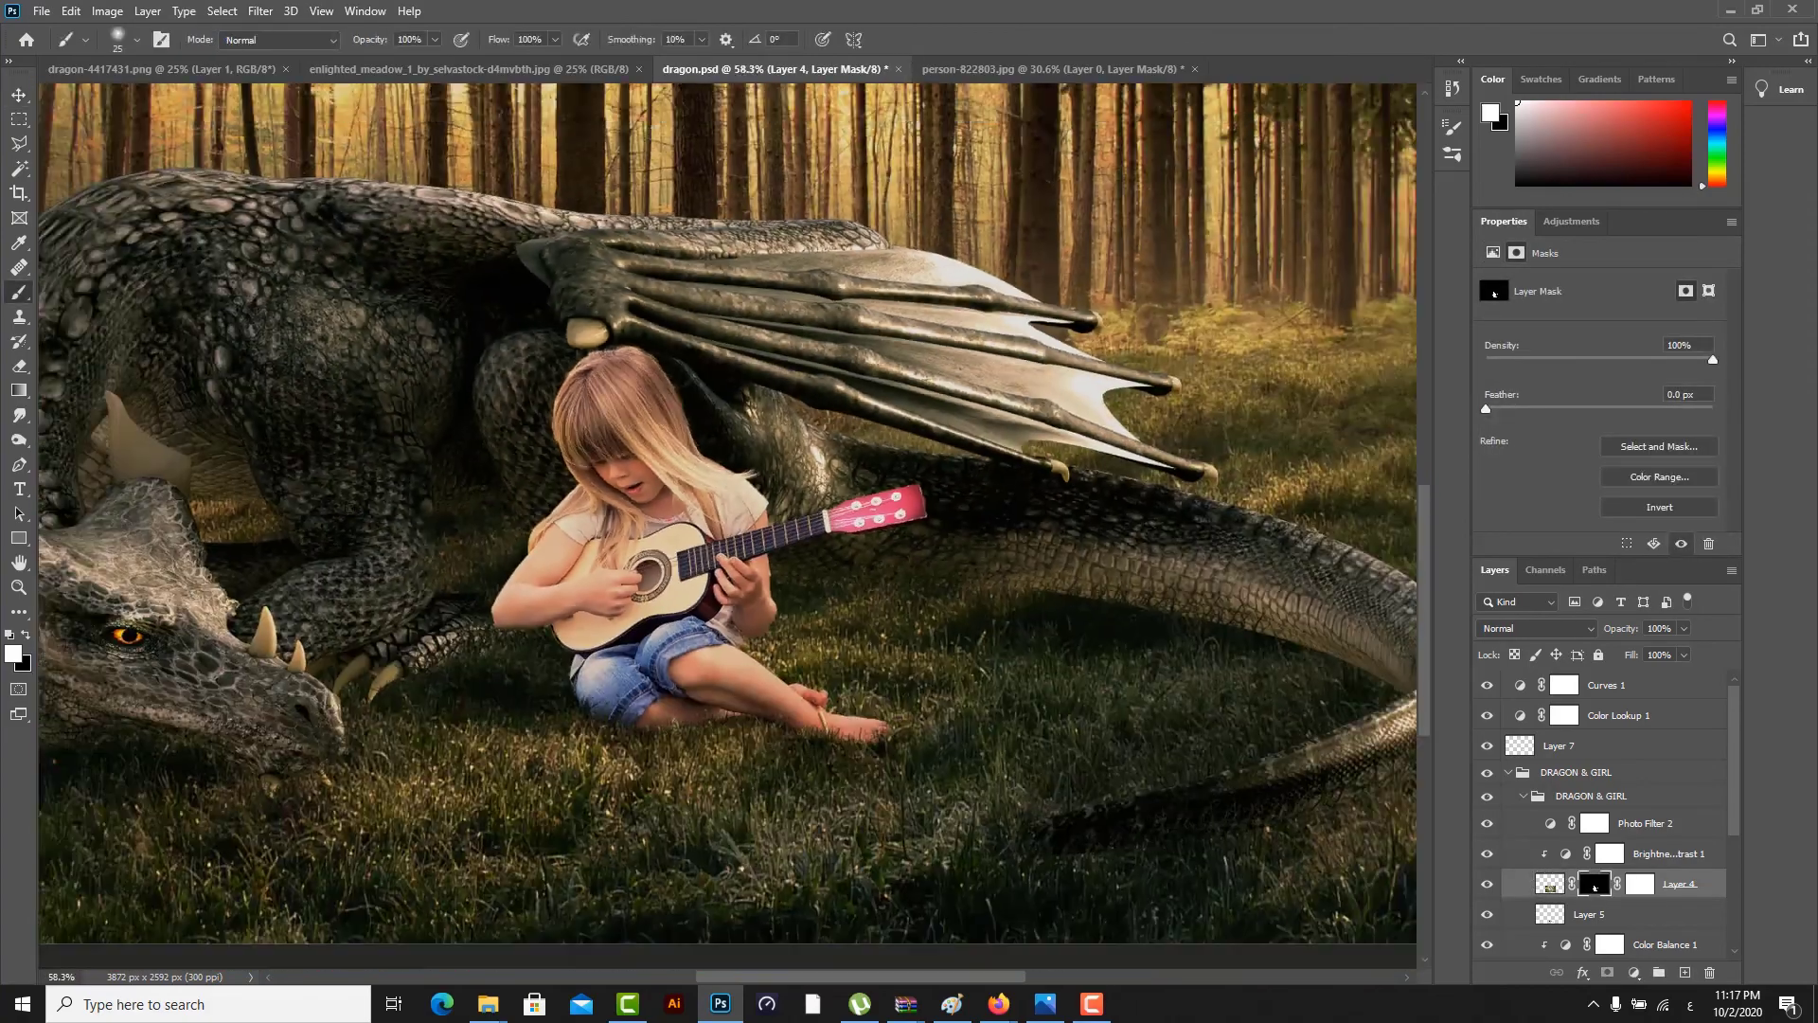